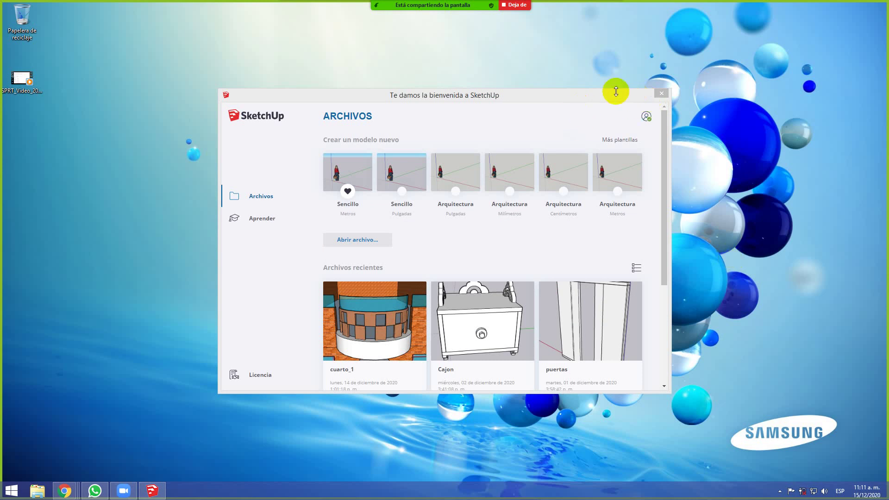
Open the recent model cuarto_1 and ignore the notice about extension updates
{"action": "left_click", "coordinate": [357, 321]}
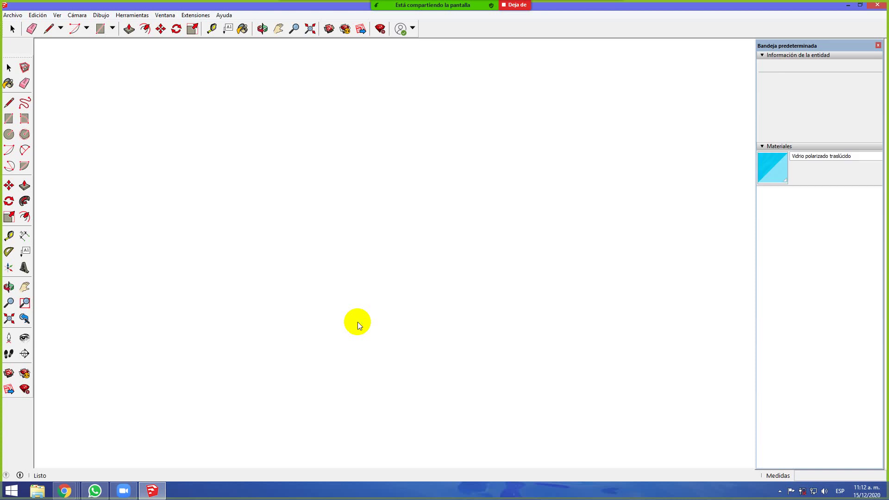
{"action": "key", "text": "space"}
{"action": "scroll", "coordinate": [468, 273], "scroll_direction": "down", "scroll_amount": 6}
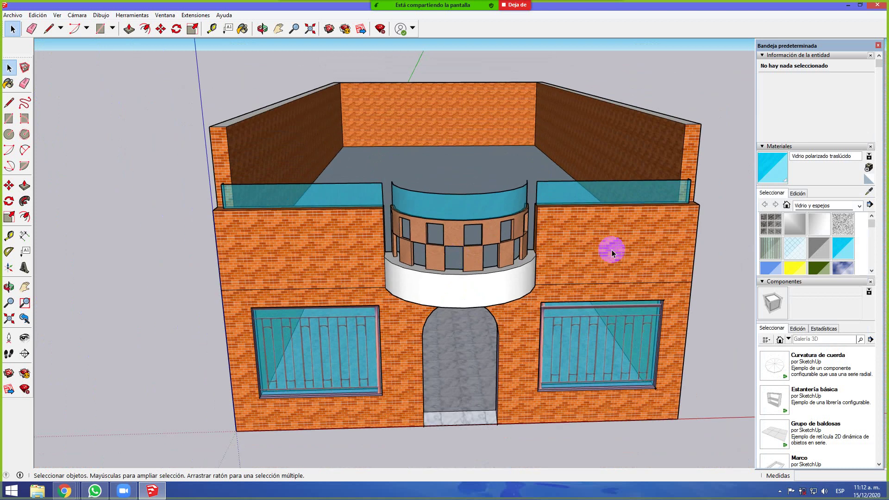
{"action": "middle_click_drag", "start_coordinate": [631, 260], "coordinate": [567, 317]}
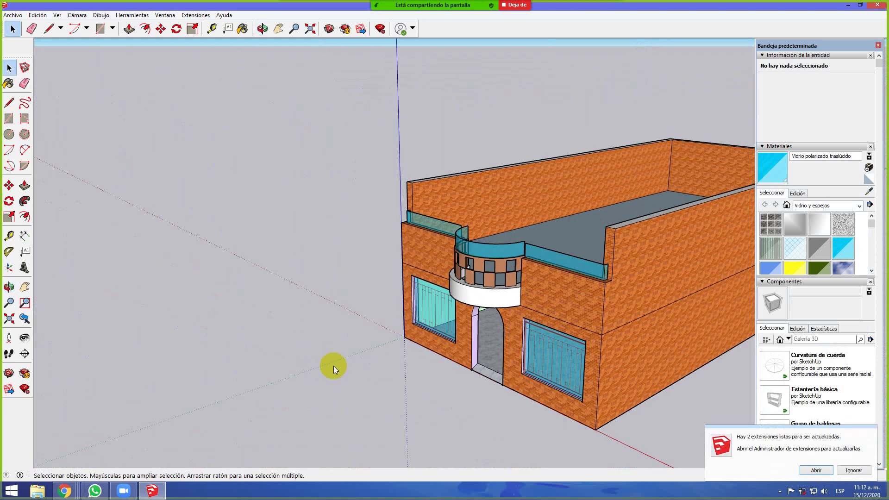
{"action": "left_click", "coordinate": [854, 471]}
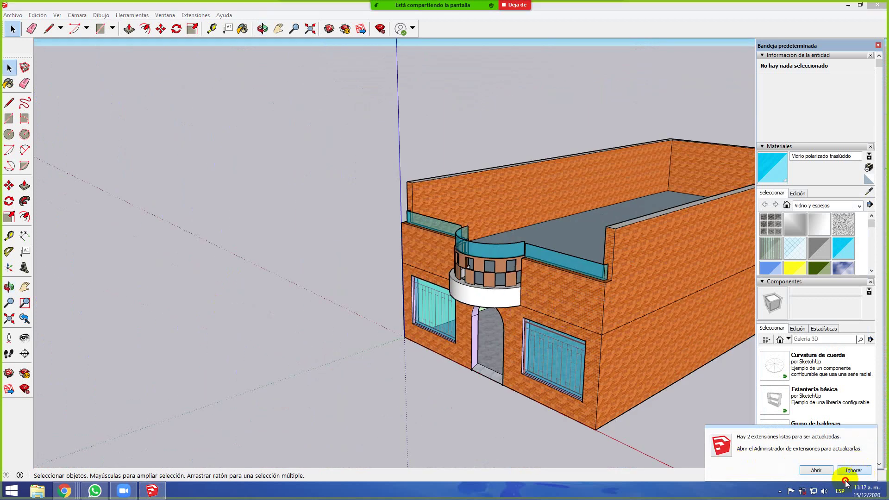
{"action": "left_click", "coordinate": [860, 471]}
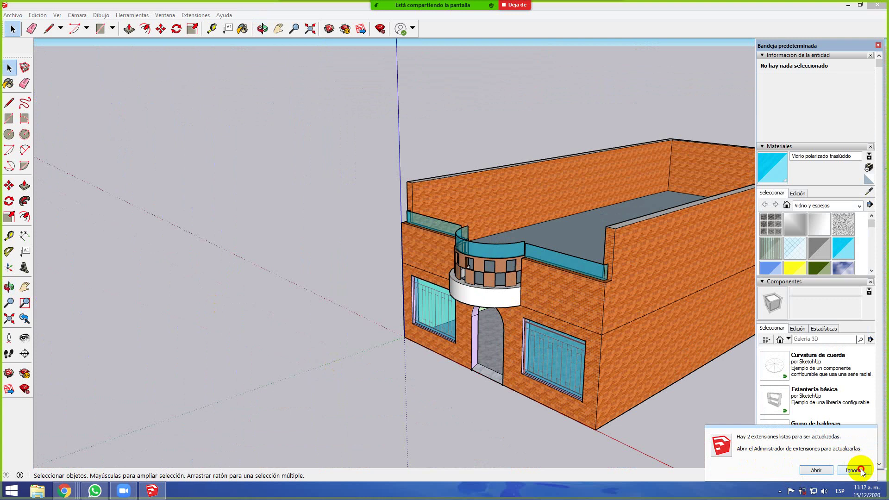
Examine the brick house model from the front, both sides and above, including the curved balcony and the upper floor
{"action": "scroll", "coordinate": [182, 327], "scroll_direction": "down", "scroll_amount": 3}
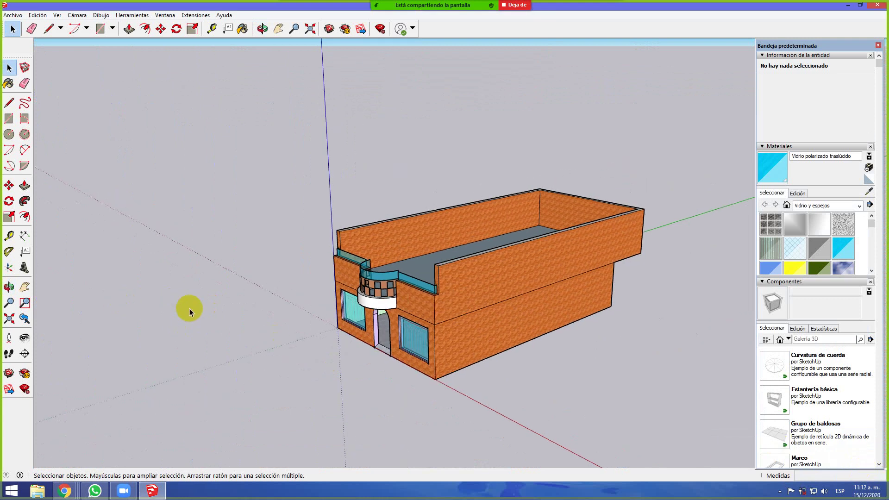
{"action": "scroll", "coordinate": [591, 351], "scroll_direction": "up", "scroll_amount": 2}
{"action": "scroll", "coordinate": [450, 313], "scroll_direction": "up", "scroll_amount": 4}
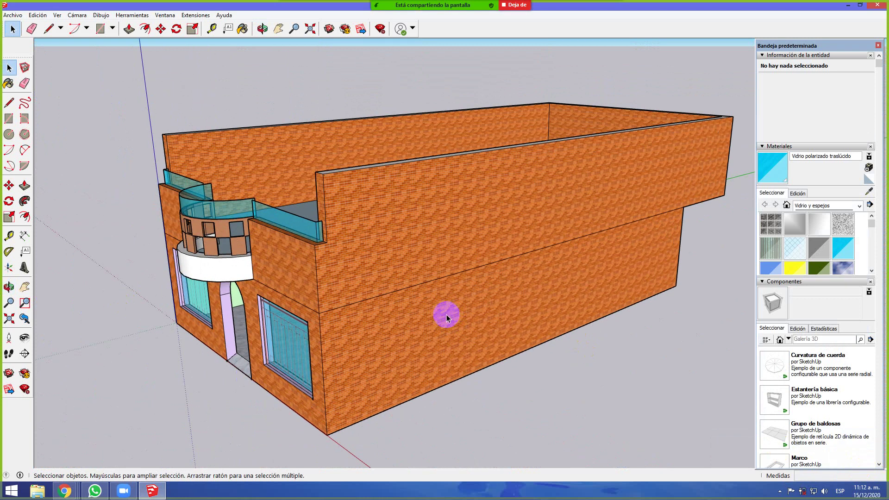
{"action": "middle_click_drag", "start_coordinate": [482, 338], "coordinate": [338, 382]}
{"action": "scroll", "coordinate": [572, 292], "scroll_direction": "down", "scroll_amount": 2}
{"action": "scroll", "coordinate": [567, 270], "scroll_direction": "down", "scroll_amount": 1}
{"action": "middle_click_drag", "start_coordinate": [581, 238], "coordinate": [549, 290]}
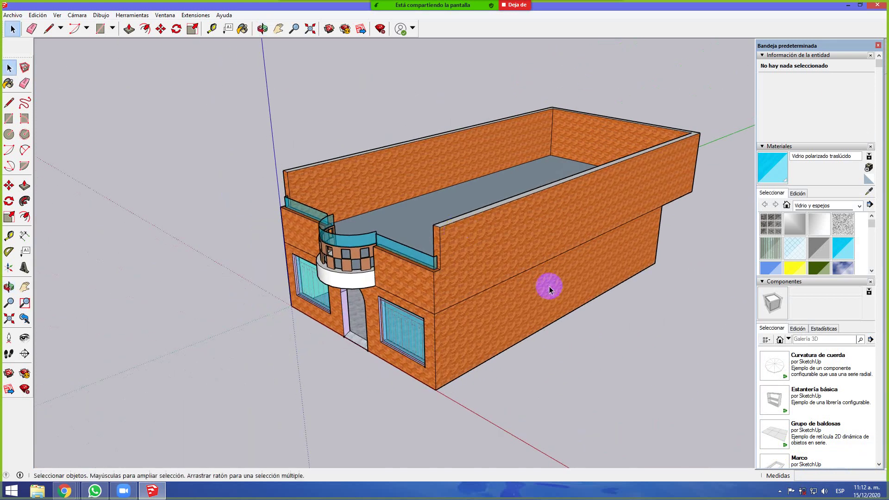
{"action": "middle_click_drag", "start_coordinate": [60, 298], "coordinate": [369, 298]}
{"action": "scroll", "coordinate": [272, 264], "scroll_direction": "down", "scroll_amount": 1}
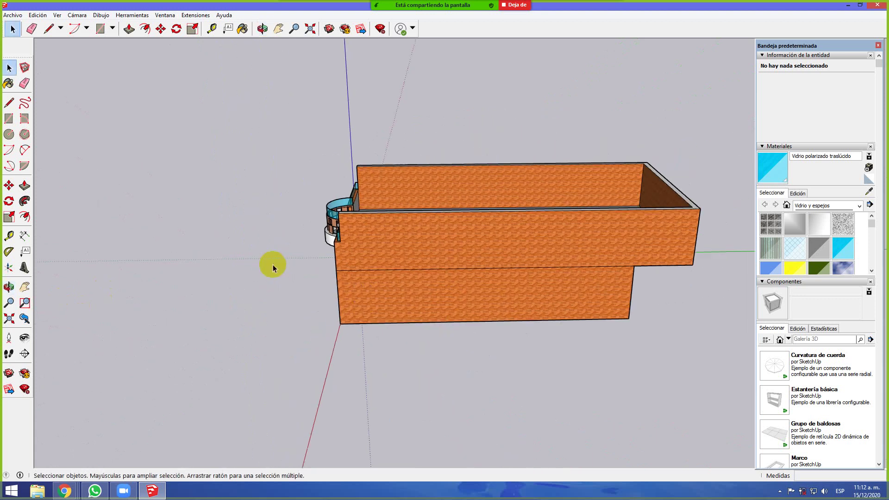
{"action": "scroll", "coordinate": [691, 286], "scroll_direction": "down", "scroll_amount": 1}
{"action": "middle_click_drag", "start_coordinate": [301, 185], "coordinate": [487, 287]}
{"action": "middle_click_drag", "start_coordinate": [263, 264], "coordinate": [429, 252]}
{"action": "scroll", "coordinate": [428, 252], "scroll_direction": "up", "scroll_amount": 1}
{"action": "middle_click_drag", "start_coordinate": [335, 320], "coordinate": [341, 262]}
{"action": "middle_click_drag", "start_coordinate": [259, 232], "coordinate": [478, 297]}
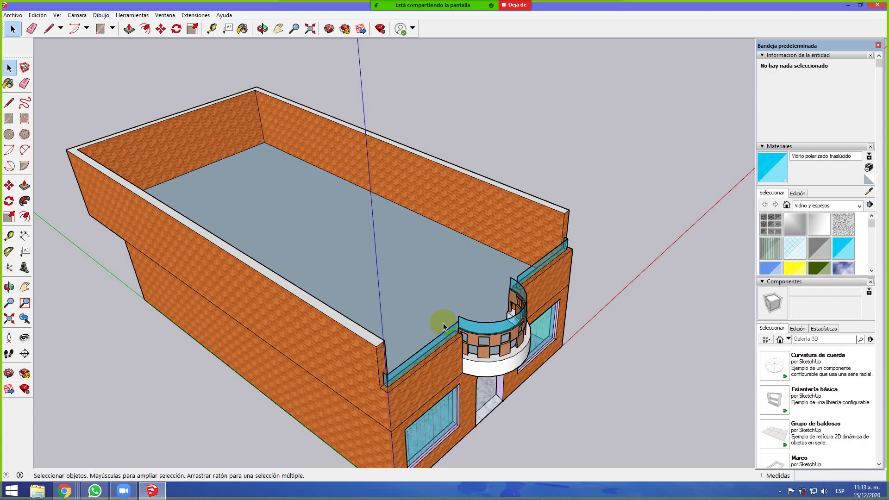
{"action": "scroll", "coordinate": [439, 253], "scroll_direction": "down", "scroll_amount": 1}
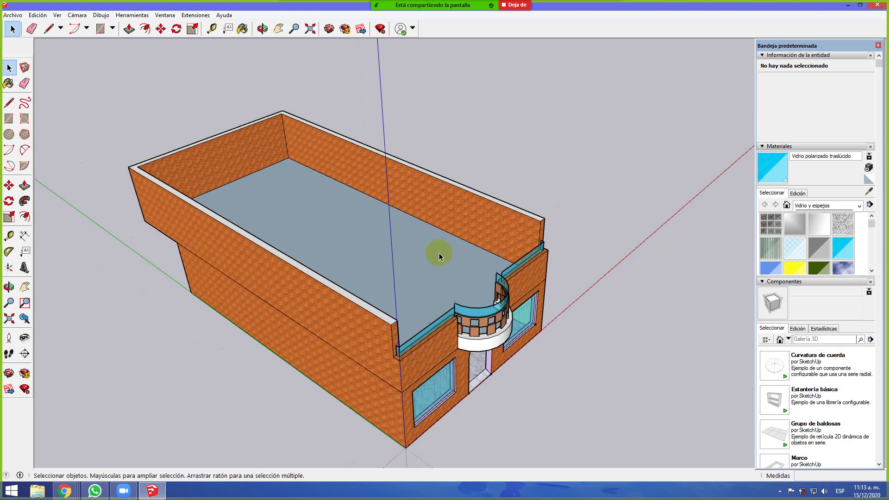
{"action": "scroll", "coordinate": [441, 251], "scroll_direction": "up", "scroll_amount": 1}
{"action": "middle_click_drag", "start_coordinate": [452, 242], "coordinate": [232, 205]}
{"action": "mouse_move", "coordinate": [472, 4]}
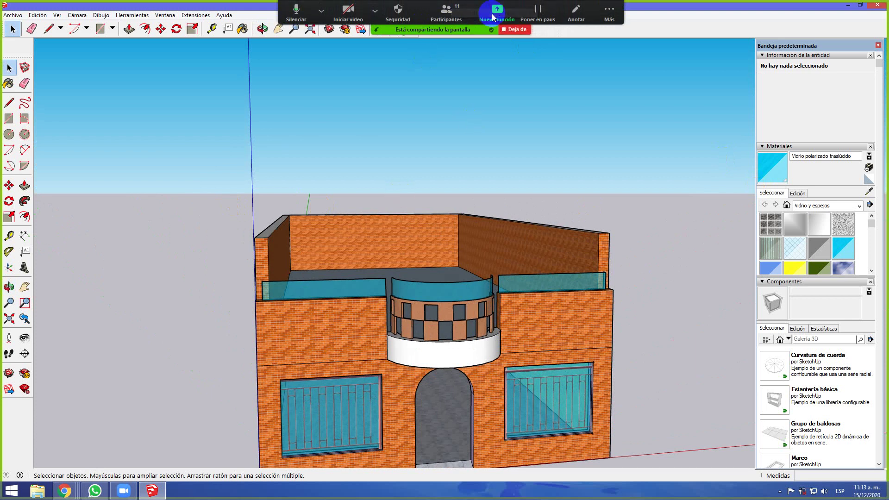
{"action": "left_click", "coordinate": [495, 14]}
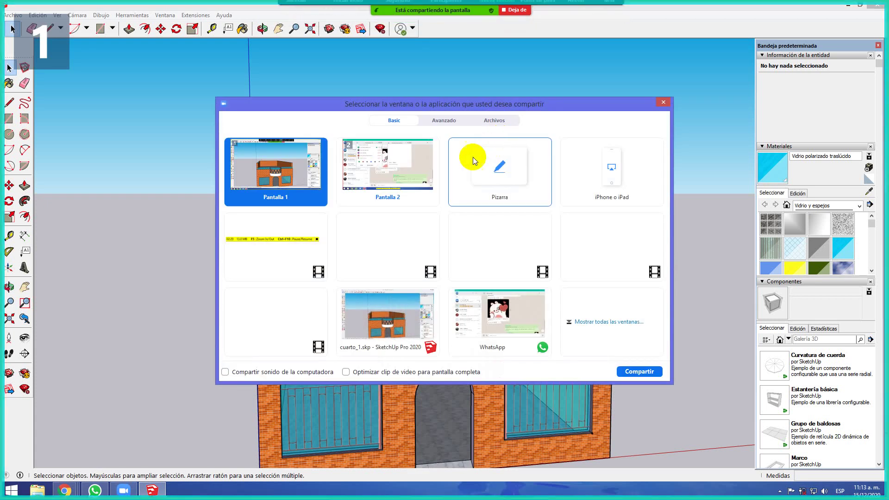
{"action": "left_click", "coordinate": [663, 103]}
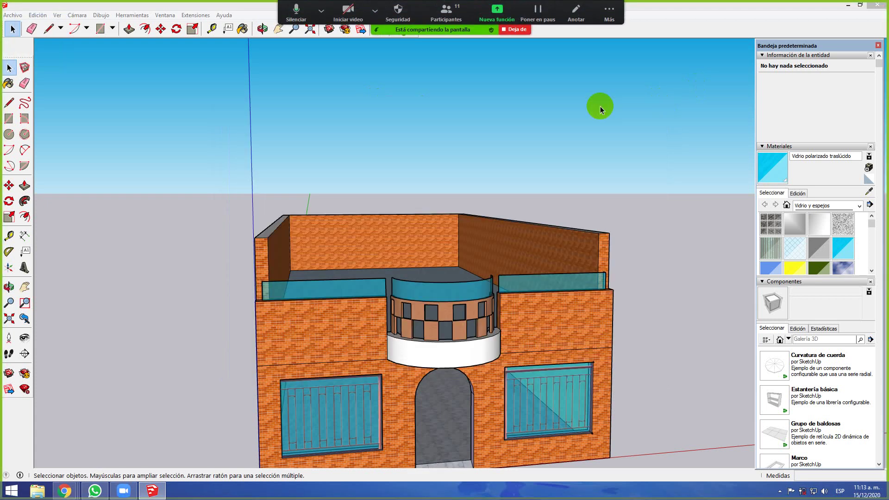
{"action": "left_click", "coordinate": [510, 19]}
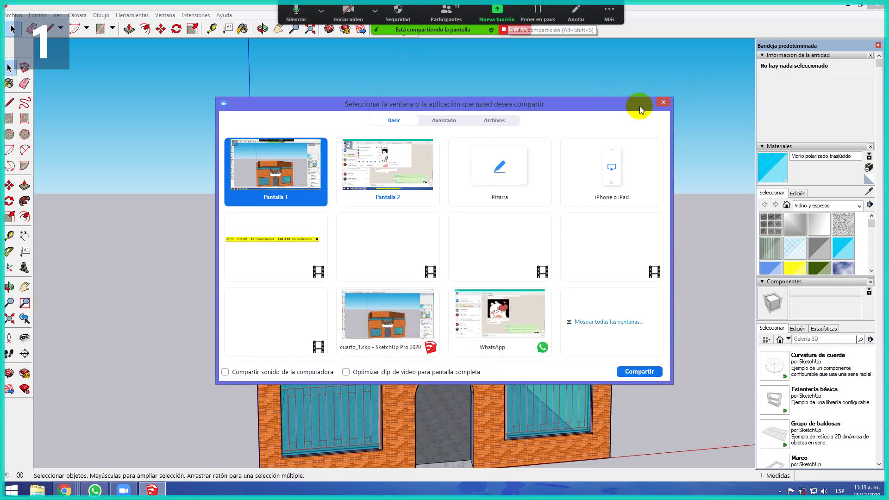
{"action": "left_click", "coordinate": [663, 102]}
Stop sharing the screen and examine the stair treads and their supporting beam in the participant's shared My casa model
{"action": "left_click", "coordinate": [517, 5]}
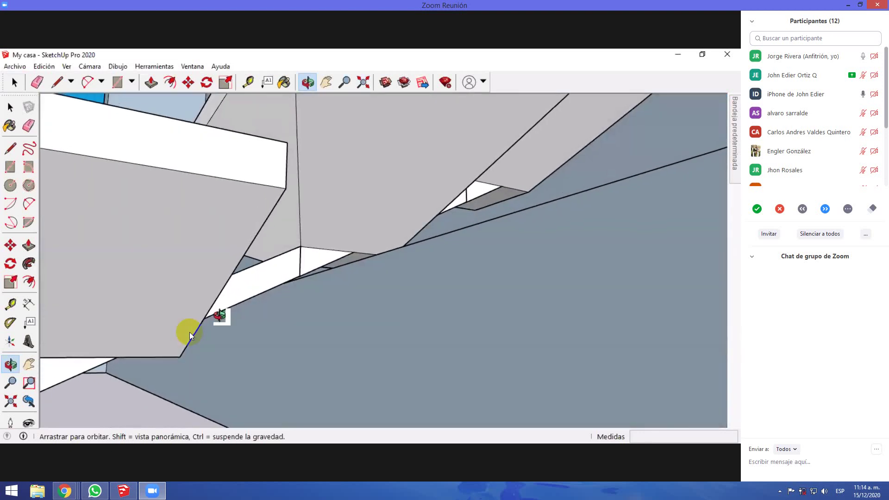
{"action": "left_click_drag", "start_coordinate": [221, 315], "coordinate": [196, 333]}
{"action": "scroll", "coordinate": [190, 332], "scroll_direction": "down", "scroll_amount": 6}
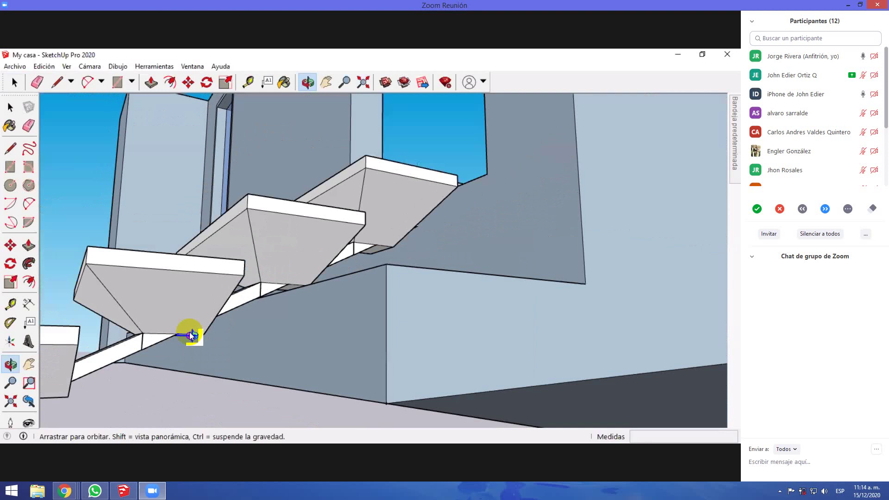
{"action": "scroll", "coordinate": [190, 332], "scroll_direction": "up", "scroll_amount": 5}
{"action": "scroll", "coordinate": [190, 332], "scroll_direction": "up", "scroll_amount": 3}
{"action": "scroll", "coordinate": [190, 331], "scroll_direction": "down", "scroll_amount": 4}
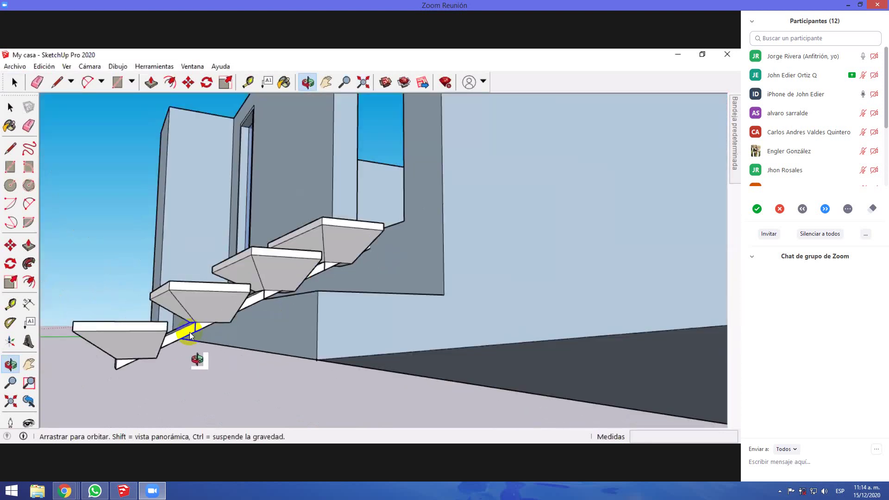
{"action": "left_click_drag", "start_coordinate": [215, 360], "coordinate": [149, 352]}
{"action": "scroll", "coordinate": [190, 332], "scroll_direction": "up", "scroll_amount": 3}
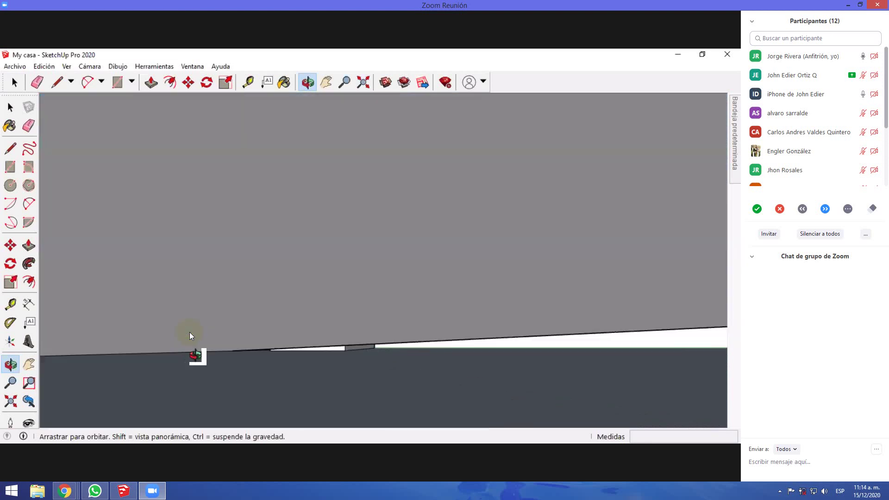
{"action": "scroll", "coordinate": [190, 332], "scroll_direction": "down", "scroll_amount": 5}
{"action": "scroll", "coordinate": [190, 332], "scroll_direction": "down", "scroll_amount": 6}
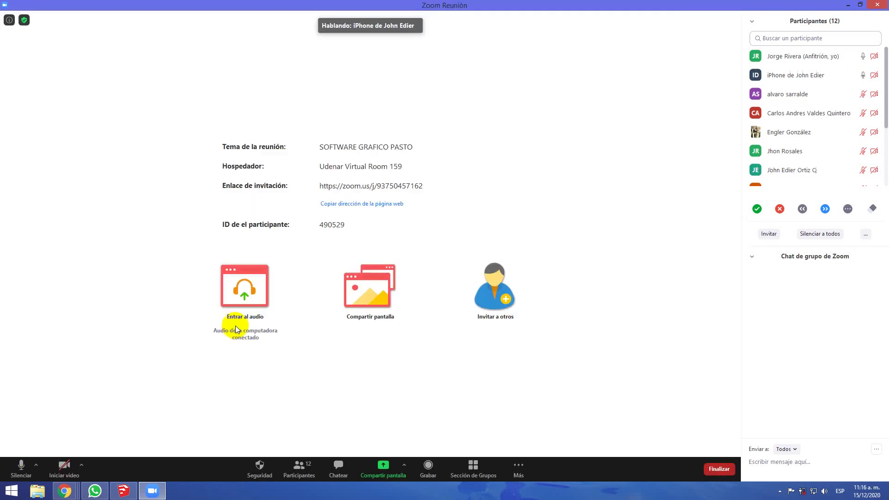
Share Pantalla 1 in the Zoom meeting
{"action": "left_click", "coordinate": [382, 466]}
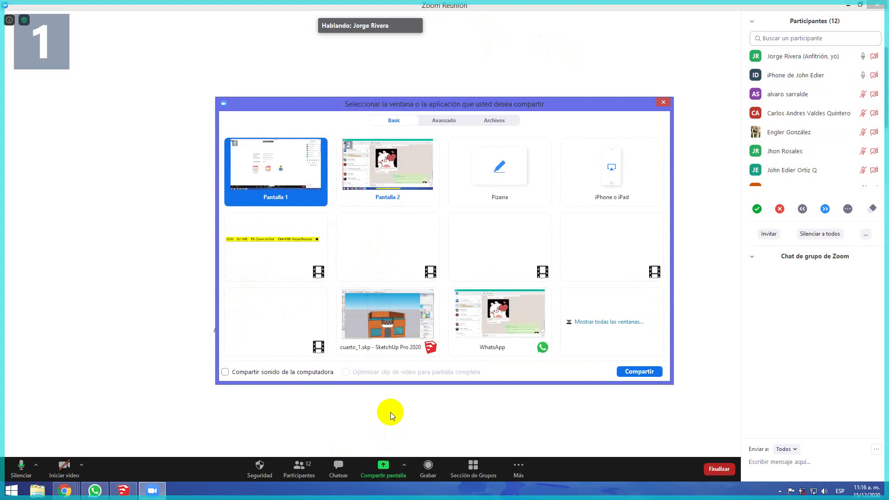
{"action": "left_click", "coordinate": [390, 319]}
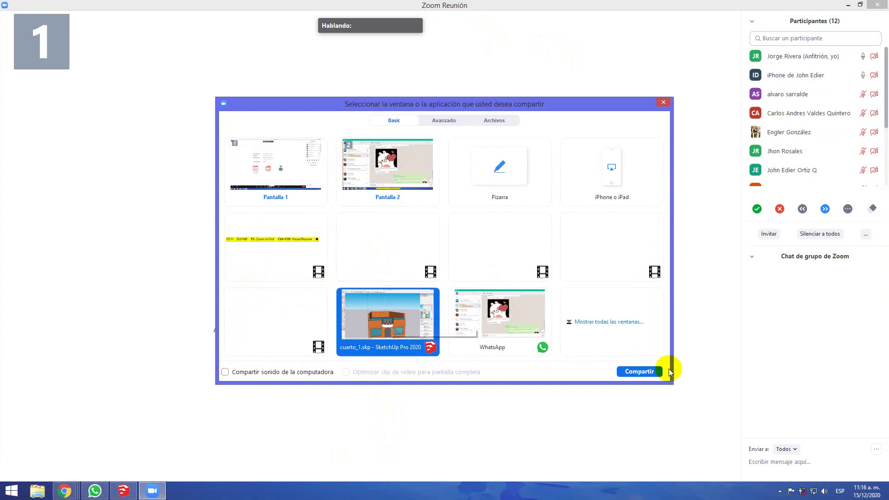
{"action": "left_click", "coordinate": [274, 171]}
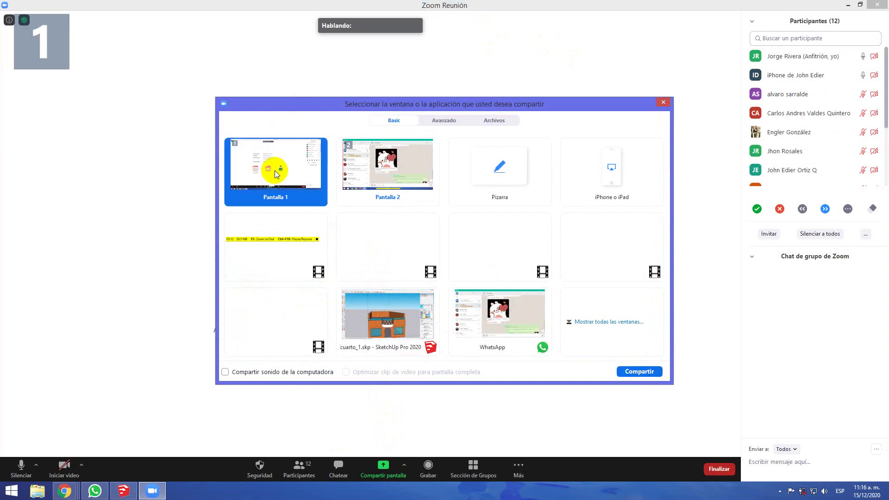
{"action": "left_click", "coordinate": [632, 372]}
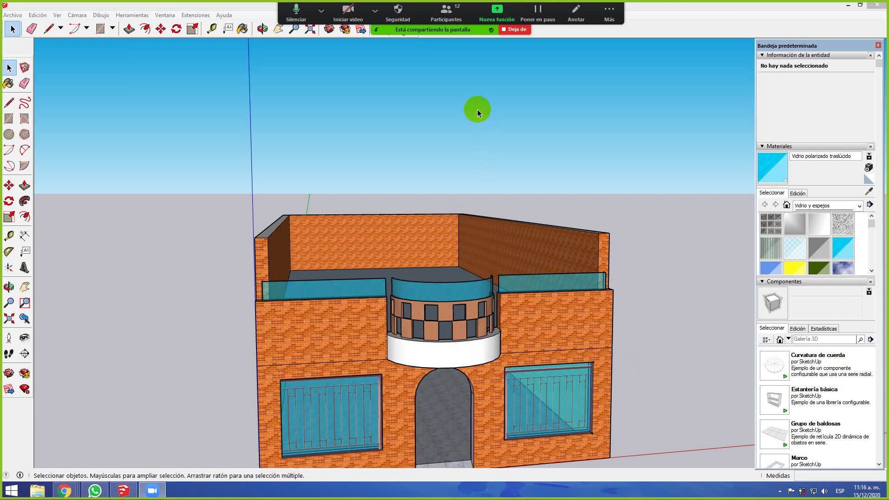
Sample the marble floor tile material from the floor in the arched entrance and paint the upper-level floor with it
{"action": "middle_click_drag", "start_coordinate": [559, 258], "coordinate": [345, 198]}
{"action": "middle_click_drag", "start_coordinate": [242, 183], "coordinate": [316, 170]}
{"action": "middle_click_drag", "start_coordinate": [499, 200], "coordinate": [394, 235]}
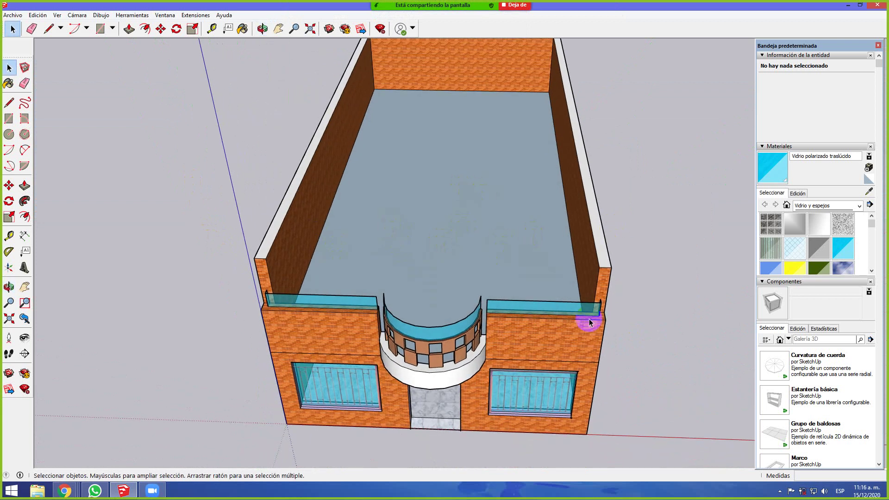
{"action": "middle_click_drag", "start_coordinate": [471, 407], "coordinate": [480, 301]}
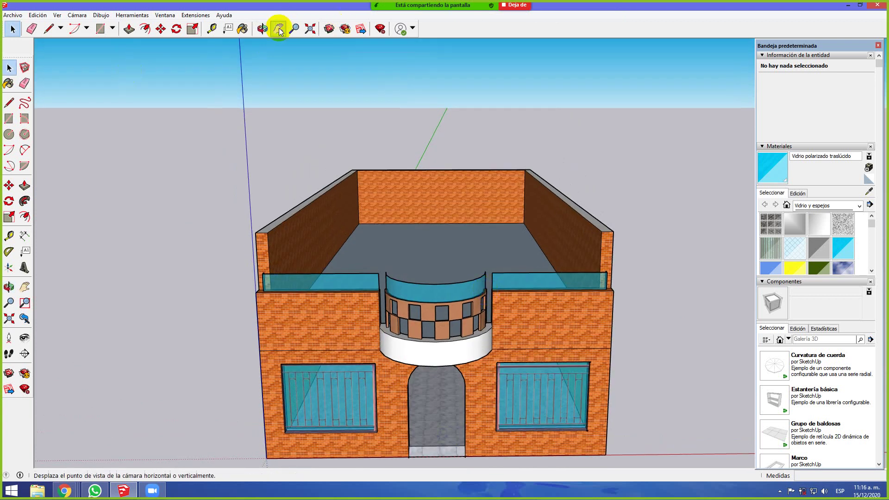
{"action": "left_click", "coordinate": [242, 29]}
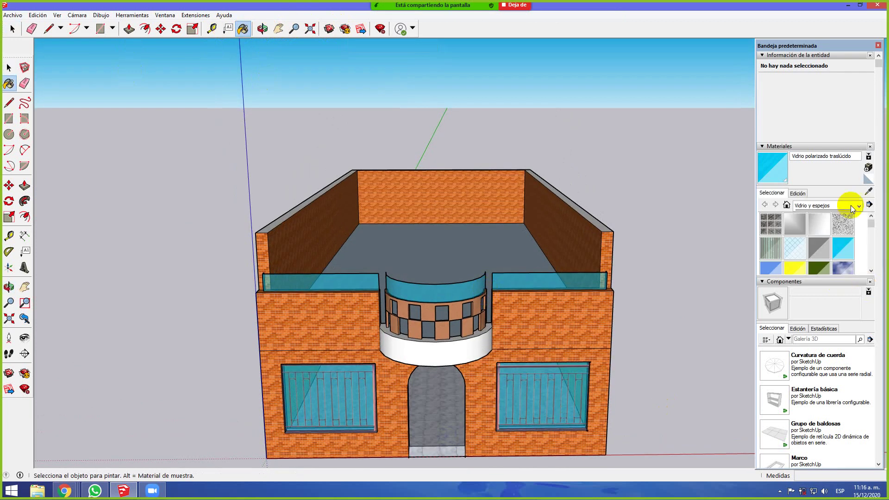
{"action": "left_click", "coordinate": [869, 192]}
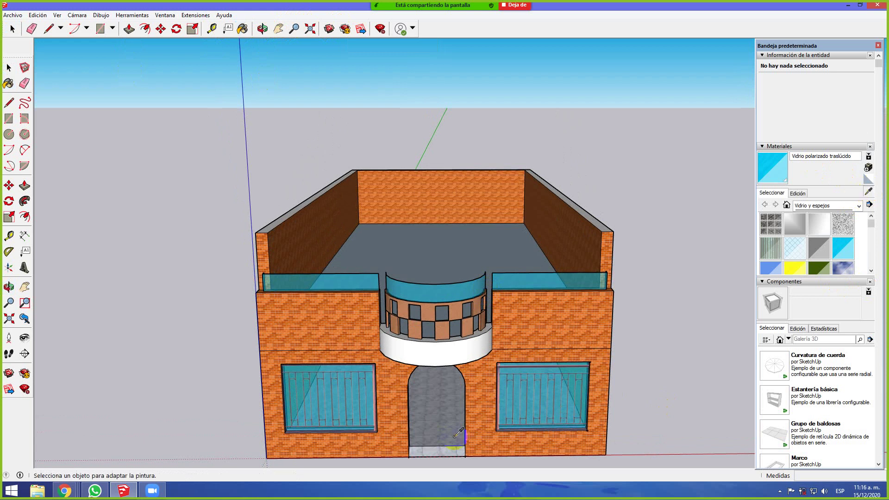
{"action": "left_click", "coordinate": [436, 430]}
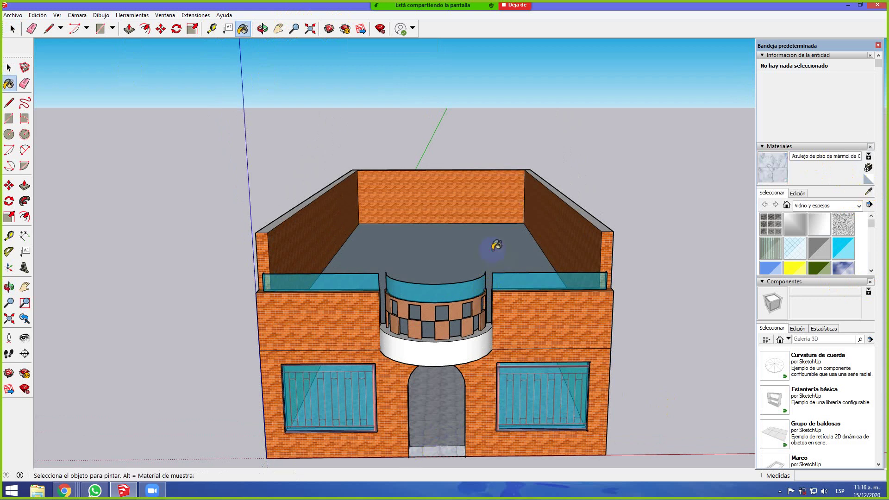
{"action": "left_click", "coordinate": [496, 245]}
{"action": "middle_click_drag", "start_coordinate": [428, 154], "coordinate": [646, 375]}
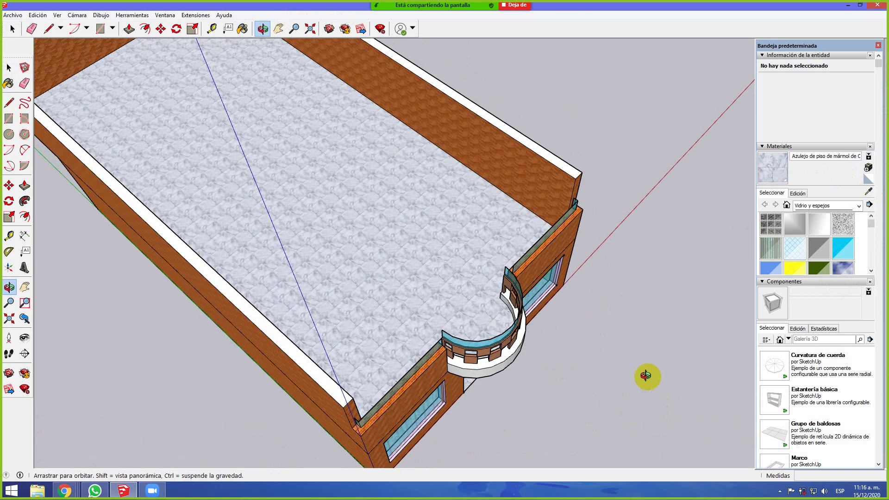
{"action": "left_click_drag", "start_coordinate": [317, 266], "coordinate": [299, 236]}
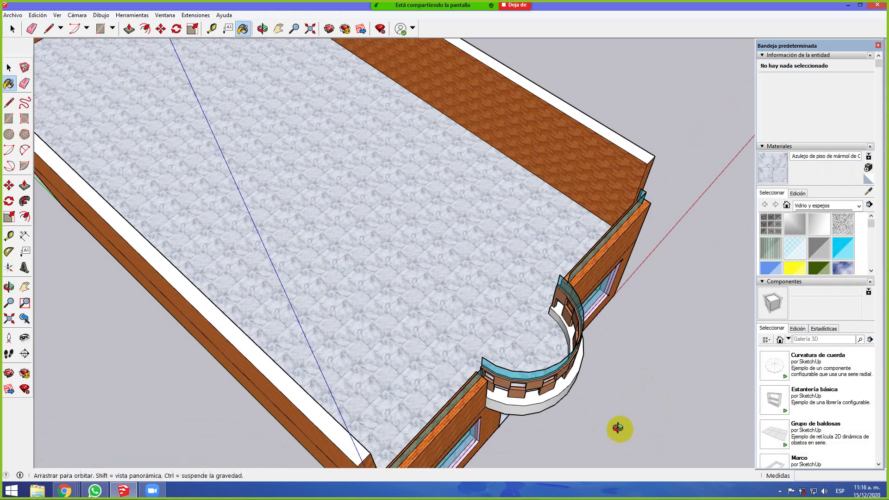
{"action": "left_click_drag", "start_coordinate": [631, 429], "coordinate": [432, 253]}
Paint the outer curved face of the balcony base with the Camino de piedra áspera material from Ladrillo y revestimientos
{"action": "mouse_move", "coordinate": [432, 253]}
{"action": "middle_mouse_down"}
{"action": "mouse_move", "coordinate": [434, 371]}
{"action": "mouse_move", "coordinate": [452, 334]}
{"action": "mouse_move", "coordinate": [514, 319]}
{"action": "middle_mouse_up"}
{"action": "scroll", "coordinate": [435, 378], "scroll_direction": "up", "scroll_amount": 5}
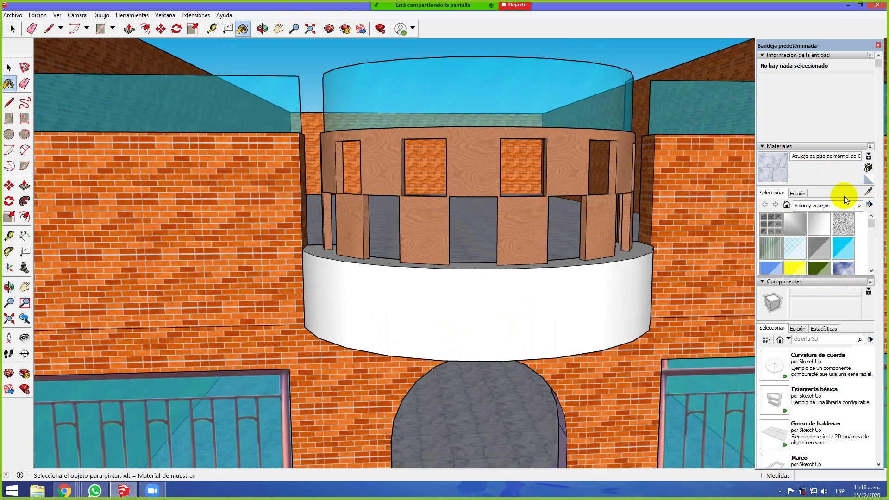
{"action": "left_click", "coordinate": [859, 205]}
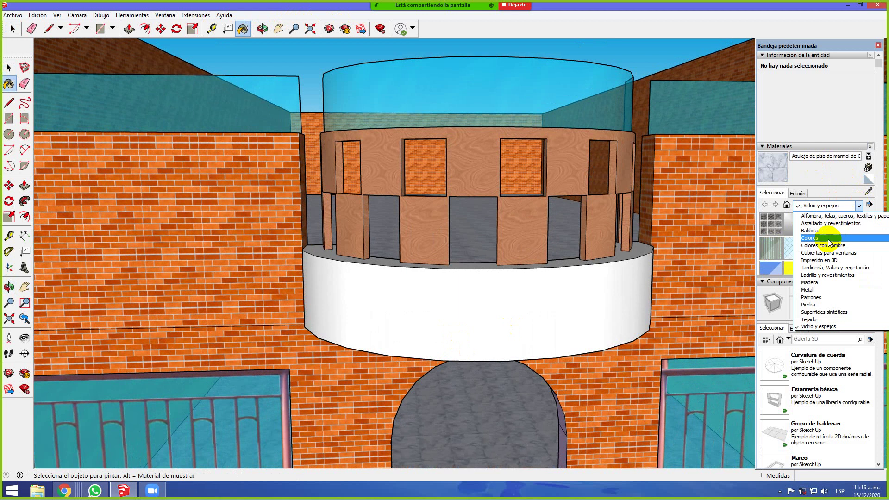
{"action": "left_click", "coordinate": [838, 303]}
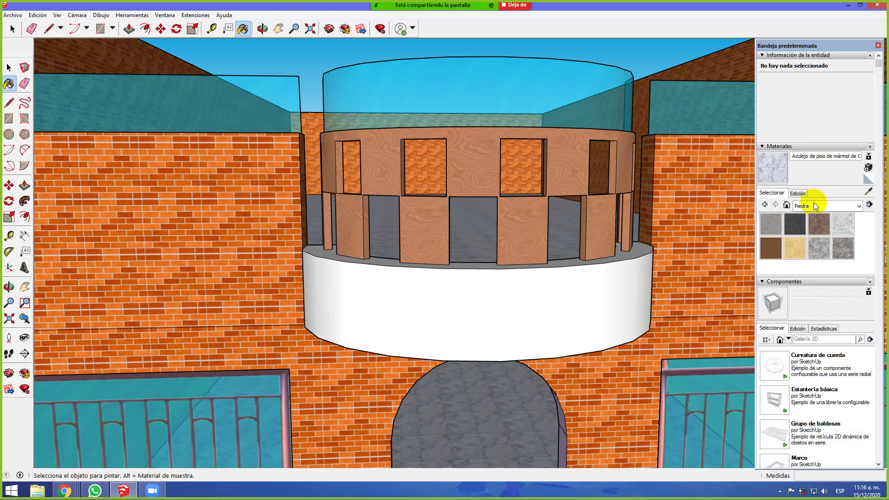
{"action": "left_click", "coordinate": [860, 204]}
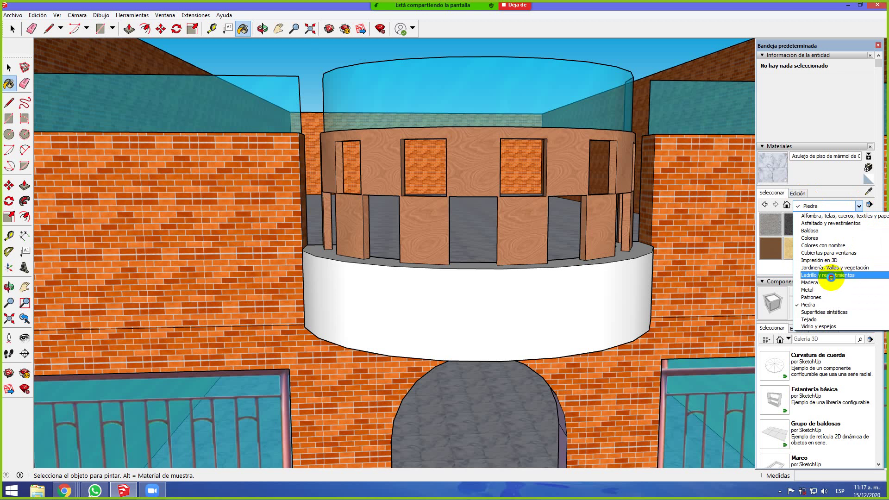
{"action": "left_click", "coordinate": [831, 276]}
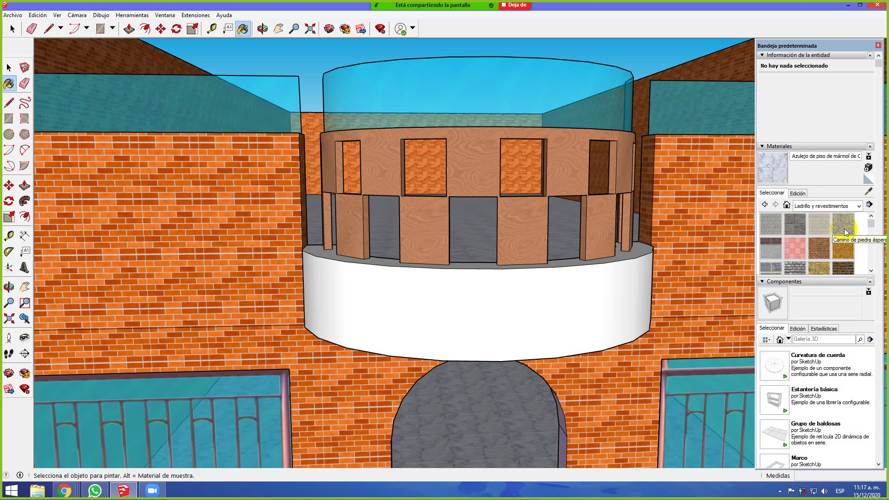
{"action": "left_click", "coordinate": [843, 229]}
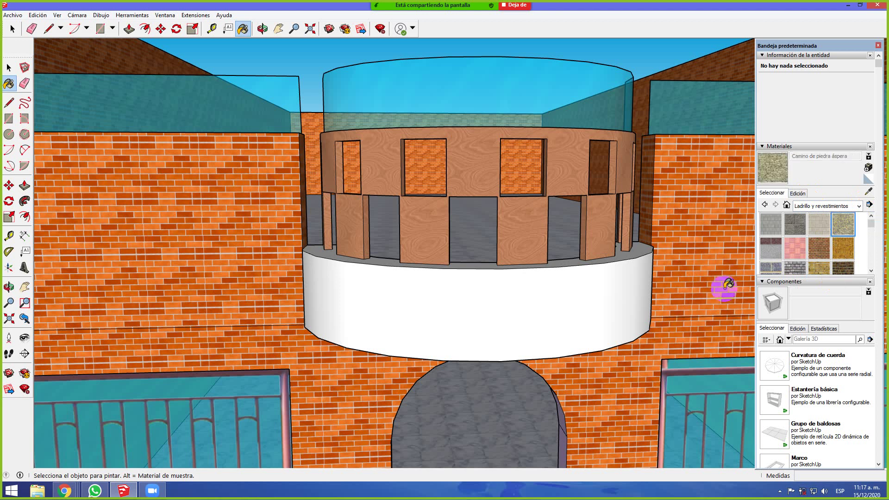
{"action": "left_click", "coordinate": [588, 326]}
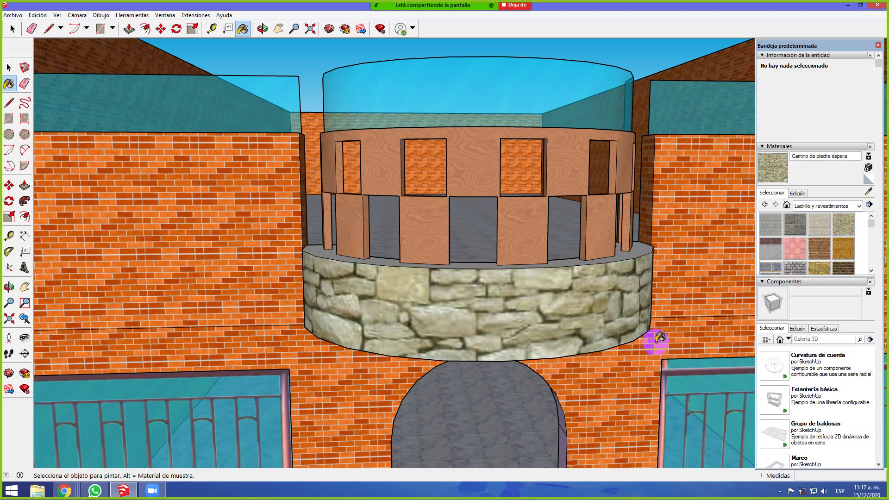
Paint the top ledge and the inner curved face of the balcony base with the same rough stone material
{"action": "scroll", "coordinate": [495, 340], "scroll_direction": "down", "scroll_amount": 2}
{"action": "middle_click_drag", "start_coordinate": [391, 281], "coordinate": [509, 325]}
{"action": "left_click", "coordinate": [477, 300]}
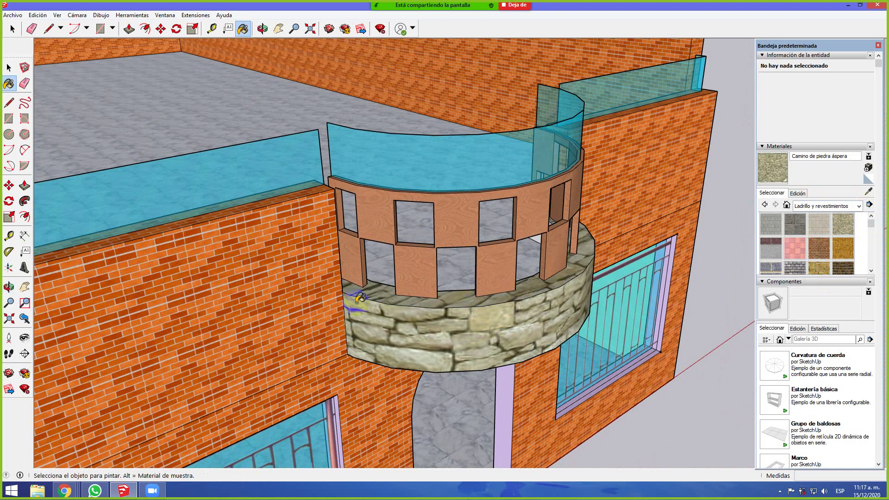
{"action": "middle_click_drag", "start_coordinate": [268, 240], "coordinate": [639, 354]}
{"action": "scroll", "coordinate": [444, 339], "scroll_direction": "up", "scroll_amount": 4}
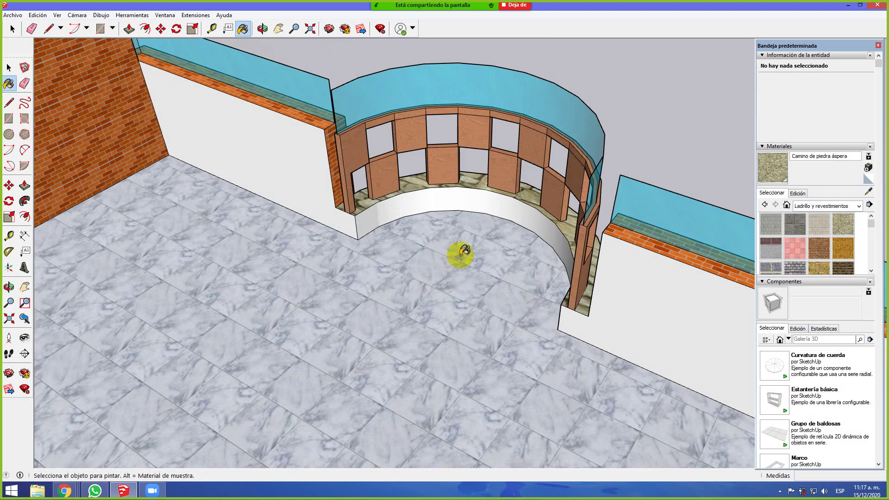
{"action": "left_click", "coordinate": [453, 198]}
{"action": "mouse_move", "coordinate": [353, 353]}
{"action": "middle_mouse_down"}
{"action": "mouse_move", "coordinate": [480, 212]}
{"action": "mouse_move", "coordinate": [498, 209]}
{"action": "mouse_move", "coordinate": [467, 283]}
{"action": "mouse_move", "coordinate": [601, 284]}
{"action": "mouse_move", "coordinate": [257, 303]}
{"action": "mouse_move", "coordinate": [543, 286]}
{"action": "mouse_move", "coordinate": [463, 267]}
{"action": "middle_mouse_up"}
{"action": "scroll", "coordinate": [611, 278], "scroll_direction": "down", "scroll_amount": 2}
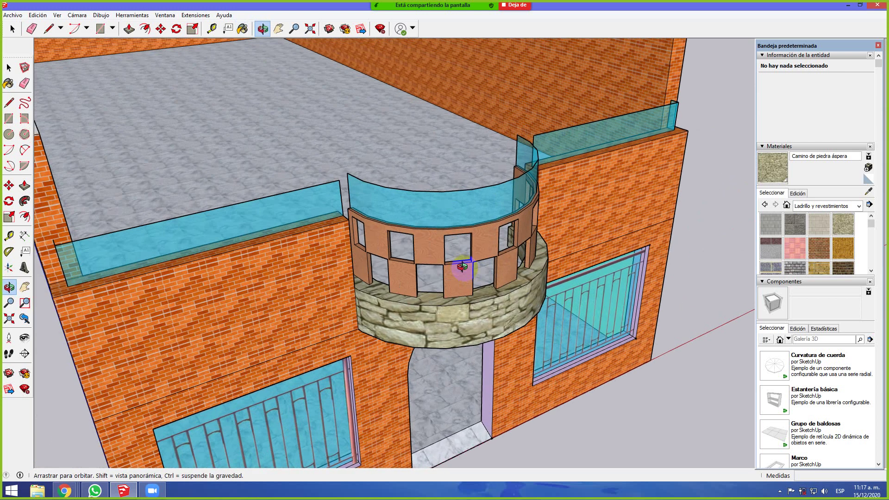
Sample the textura_ladrillo material from the house wall and paint the inner faces of both front parapet walls with it
{"action": "left_click", "coordinate": [870, 188]}
{"action": "left_click", "coordinate": [605, 193]}
{"action": "middle_click_drag", "start_coordinate": [179, 224], "coordinate": [364, 289]}
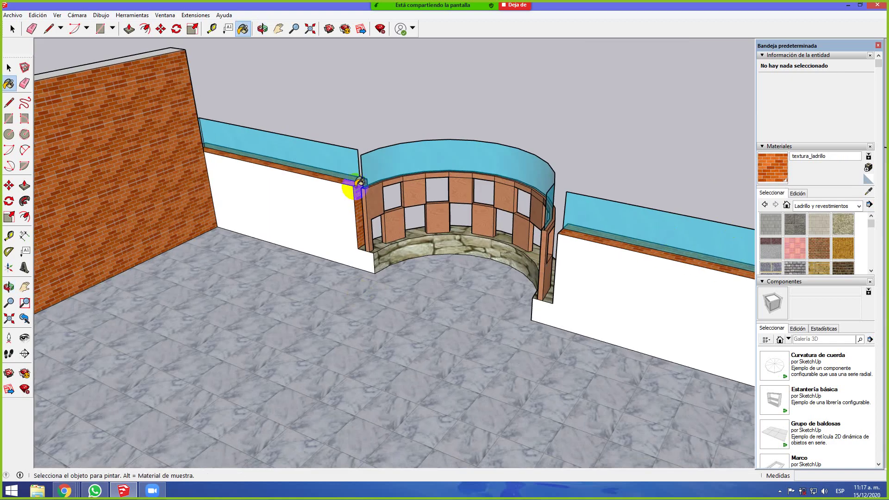
{"action": "left_click", "coordinate": [326, 203]}
{"action": "left_click", "coordinate": [631, 292]}
Paint the white top faces of the upper-floor side walls with the textura_ladrillo material
{"action": "mouse_move", "coordinate": [681, 348]}
{"action": "middle_mouse_down"}
{"action": "mouse_move", "coordinate": [65, 345]}
{"action": "mouse_move", "coordinate": [592, 307]}
{"action": "mouse_move", "coordinate": [486, 237]}
{"action": "mouse_move", "coordinate": [496, 252]}
{"action": "middle_mouse_up"}
{"action": "middle_click_drag", "start_coordinate": [151, 172], "coordinate": [185, 234]}
{"action": "left_click", "coordinate": [135, 120]}
{"action": "left_click", "coordinate": [680, 69]}
{"action": "scroll", "coordinate": [512, 223], "scroll_direction": "down", "scroll_amount": 2}
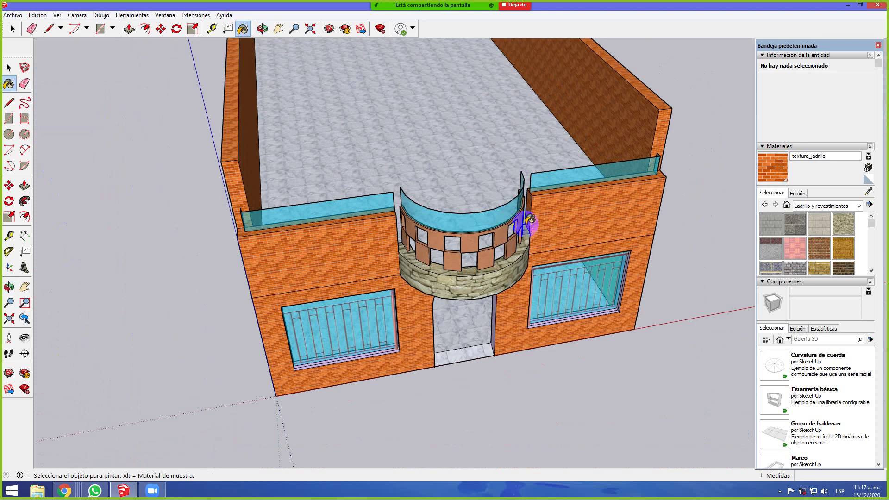
Examine the brick house from the front, the side, the rear and above, including the upper floor's rear overhang
{"action": "mouse_move", "coordinate": [536, 278]}
{"action": "middle_mouse_down"}
{"action": "mouse_move", "coordinate": [441, 178]}
{"action": "mouse_move", "coordinate": [482, 251]}
{"action": "mouse_move", "coordinate": [577, 248]}
{"action": "mouse_move", "coordinate": [443, 176]}
{"action": "mouse_move", "coordinate": [405, 198]}
{"action": "middle_mouse_up"}
{"action": "mouse_move", "coordinate": [655, 228]}
{"action": "middle_mouse_down"}
{"action": "mouse_move", "coordinate": [591, 274]}
{"action": "mouse_move", "coordinate": [543, 222]}
{"action": "mouse_move", "coordinate": [596, 194]}
{"action": "mouse_move", "coordinate": [654, 185]}
{"action": "middle_mouse_up"}
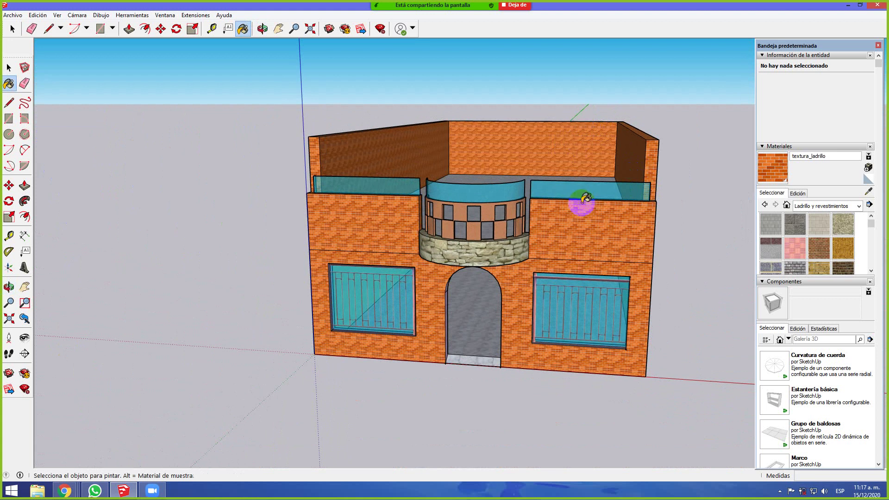
{"action": "scroll", "coordinate": [587, 199], "scroll_direction": "down", "scroll_amount": 1}
{"action": "middle_click_drag", "start_coordinate": [485, 129], "coordinate": [490, 208]}
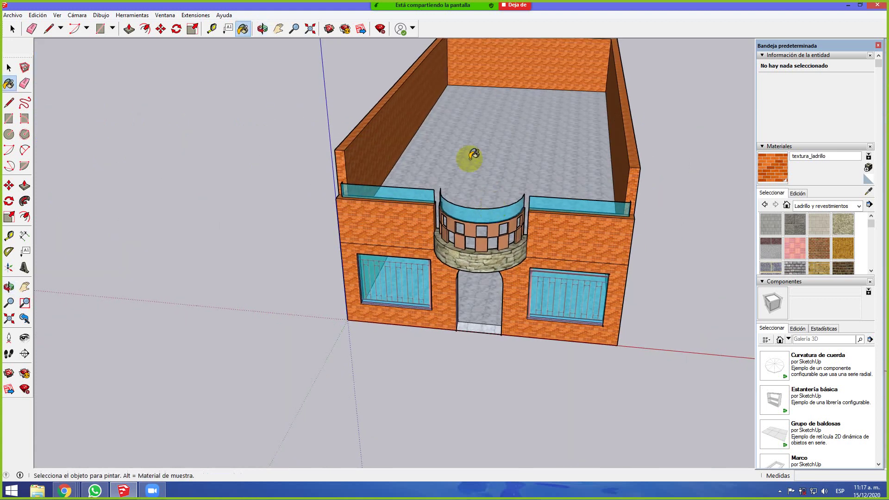
{"action": "left_click", "coordinate": [630, 141]}
{"action": "left_click_drag", "start_coordinate": [627, 144], "coordinate": [535, 119]}
{"action": "key", "text": "b"}
{"action": "scroll", "coordinate": [241, 236], "scroll_direction": "down", "scroll_amount": 2}
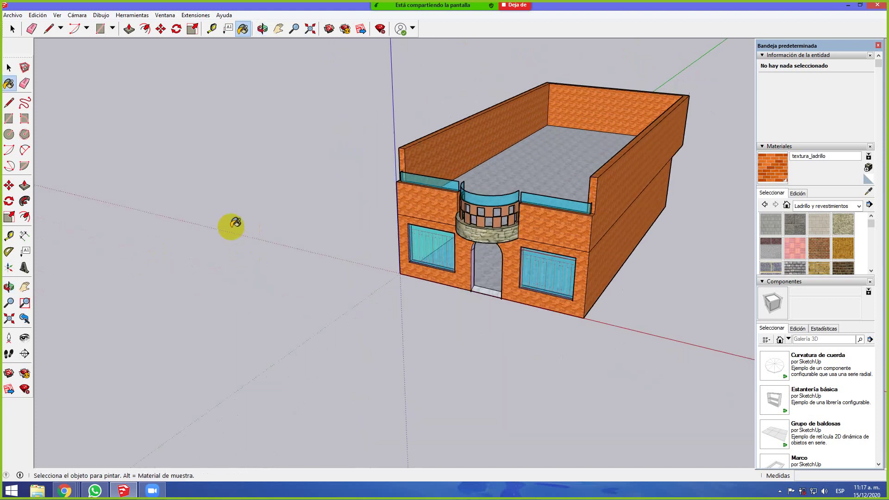
{"action": "mouse_move", "coordinate": [676, 212]}
{"action": "middle_mouse_down"}
{"action": "mouse_move", "coordinate": [645, 212]}
{"action": "mouse_move", "coordinate": [600, 239]}
{"action": "mouse_move", "coordinate": [497, 264]}
{"action": "mouse_move", "coordinate": [594, 287]}
{"action": "middle_mouse_up"}
{"action": "middle_click_drag", "start_coordinate": [665, 295], "coordinate": [521, 291]}
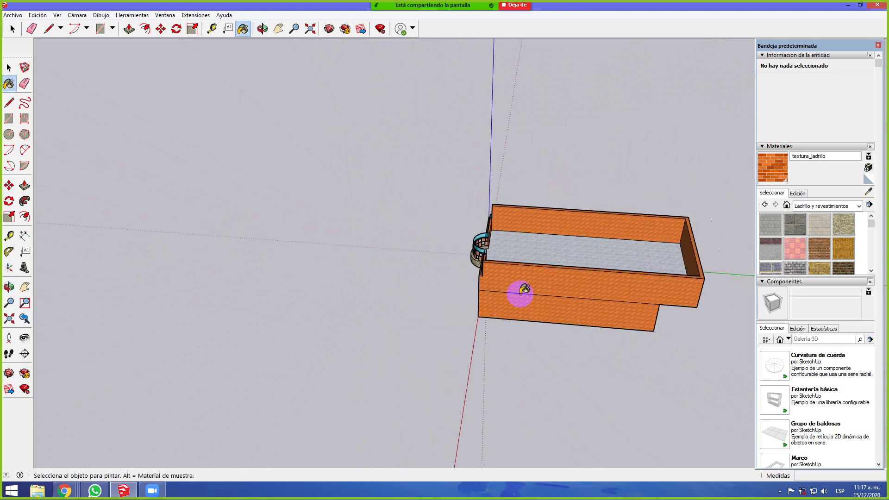
{"action": "mouse_move", "coordinate": [679, 290]}
{"action": "middle_mouse_down"}
{"action": "mouse_move", "coordinate": [454, 293]}
{"action": "mouse_move", "coordinate": [406, 234]}
{"action": "mouse_move", "coordinate": [390, 152]}
{"action": "mouse_move", "coordinate": [396, 266]}
{"action": "mouse_move", "coordinate": [359, 276]}
{"action": "mouse_move", "coordinate": [353, 268]}
{"action": "middle_mouse_up"}
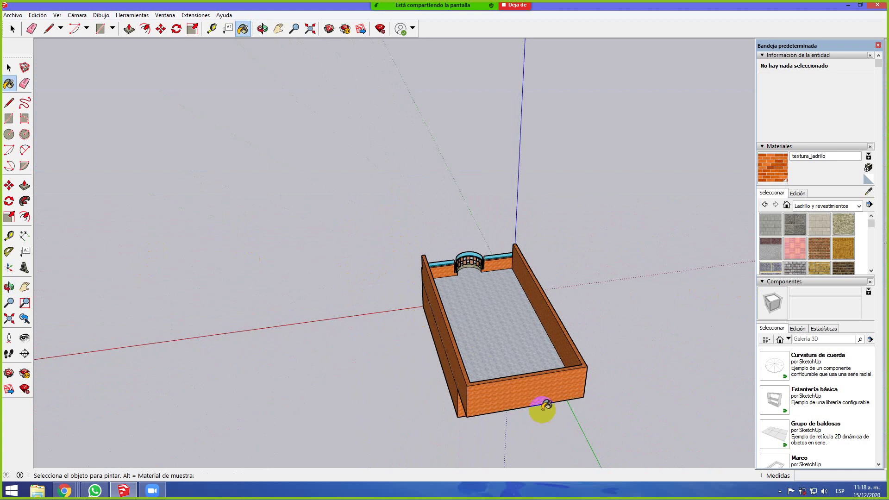
{"action": "mouse_move", "coordinate": [551, 408]}
{"action": "middle_mouse_down"}
{"action": "mouse_move", "coordinate": [530, 426]}
{"action": "mouse_move", "coordinate": [507, 344]}
{"action": "middle_mouse_up"}
{"action": "scroll", "coordinate": [526, 356], "scroll_direction": "up", "scroll_amount": 1}
{"action": "mouse_move", "coordinate": [369, 296]}
{"action": "middle_mouse_down"}
{"action": "mouse_move", "coordinate": [452, 477]}
{"action": "mouse_move", "coordinate": [453, 445]}
{"action": "mouse_move", "coordinate": [507, 421]}
{"action": "mouse_move", "coordinate": [512, 436]}
{"action": "mouse_move", "coordinate": [594, 432]}
{"action": "middle_mouse_up"}
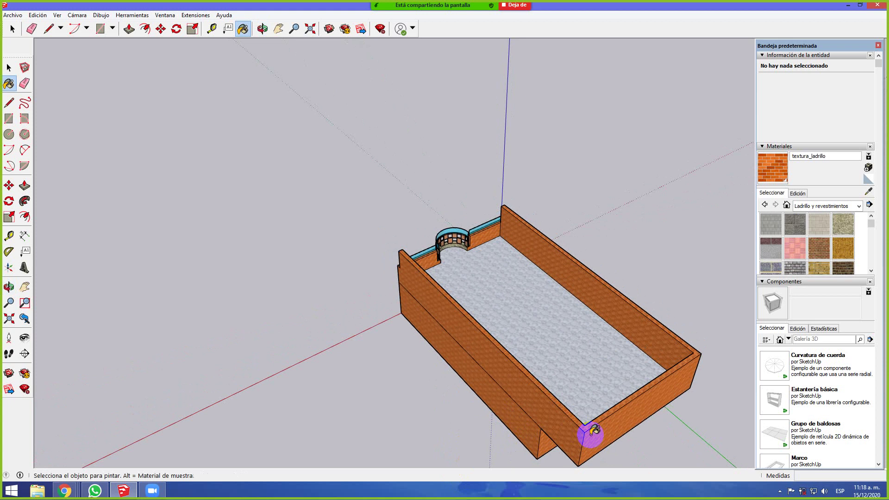
{"action": "mouse_move", "coordinate": [352, 338]}
{"action": "middle_mouse_down"}
{"action": "mouse_move", "coordinate": [540, 353]}
{"action": "mouse_move", "coordinate": [506, 360]}
{"action": "middle_mouse_up"}
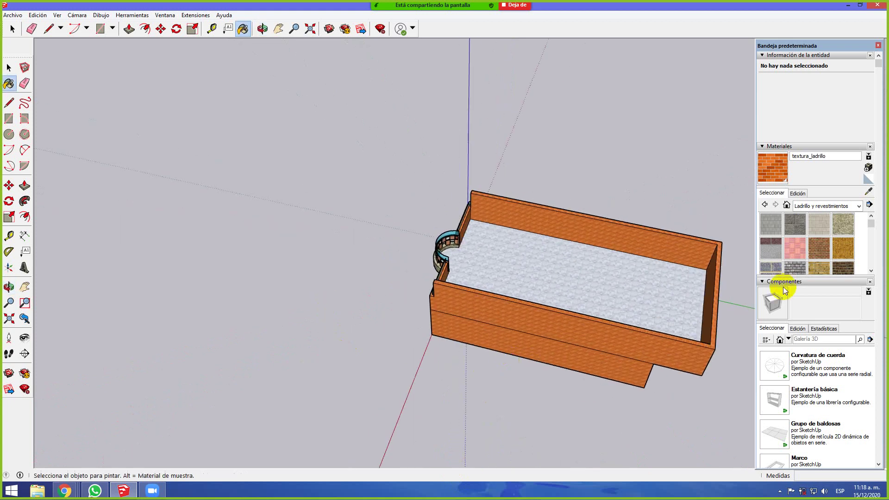
{"action": "middle_click_drag", "start_coordinate": [731, 324], "coordinate": [687, 361]}
{"action": "scroll", "coordinate": [687, 361], "scroll_direction": "up", "scroll_amount": 3}
{"action": "mouse_move", "coordinate": [665, 290]}
{"action": "middle_mouse_down"}
{"action": "mouse_move", "coordinate": [665, 312]}
{"action": "mouse_move", "coordinate": [653, 310]}
{"action": "mouse_move", "coordinate": [654, 293]}
{"action": "middle_mouse_up"}
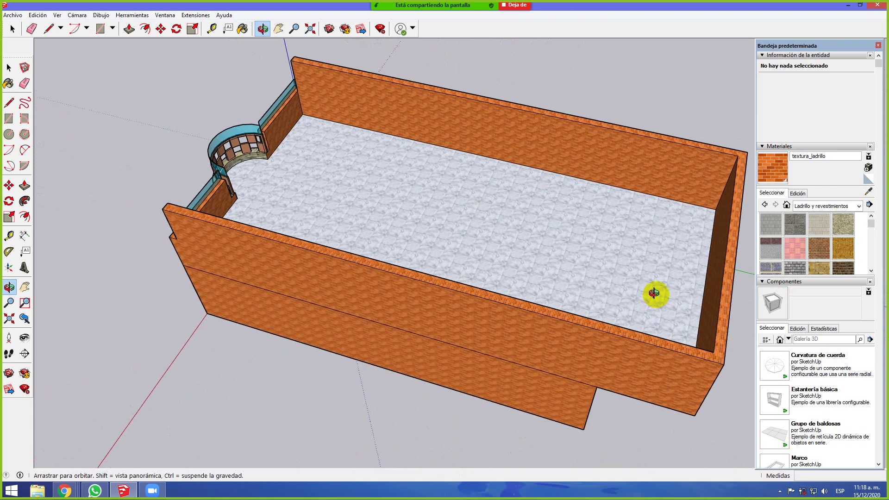
{"action": "mouse_move", "coordinate": [654, 293]}
{"action": "middle_mouse_down"}
{"action": "mouse_move", "coordinate": [641, 287]}
{"action": "mouse_move", "coordinate": [646, 299]}
{"action": "middle_mouse_up"}
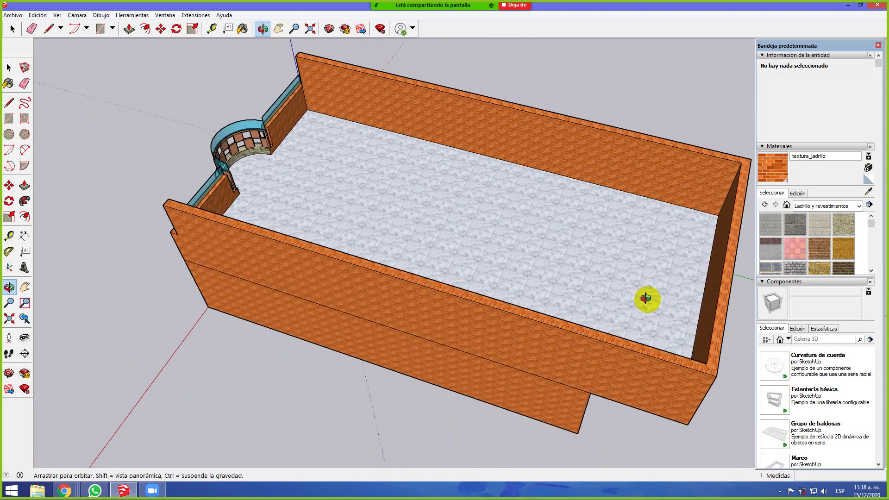
Draw a rectangle of about 5.6 m² on the upper floor, spanning its full width along the rear wall
{"action": "left_click", "coordinate": [192, 28]}
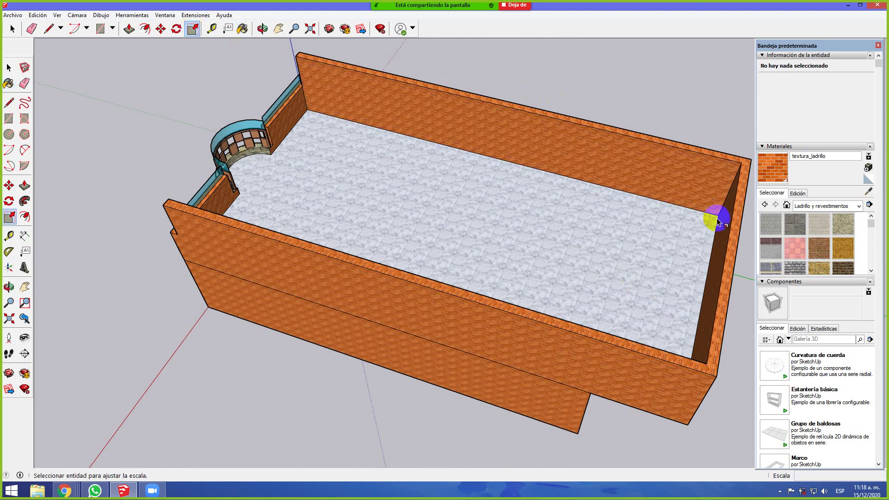
{"action": "scroll", "coordinate": [716, 219], "scroll_direction": "up", "scroll_amount": 5}
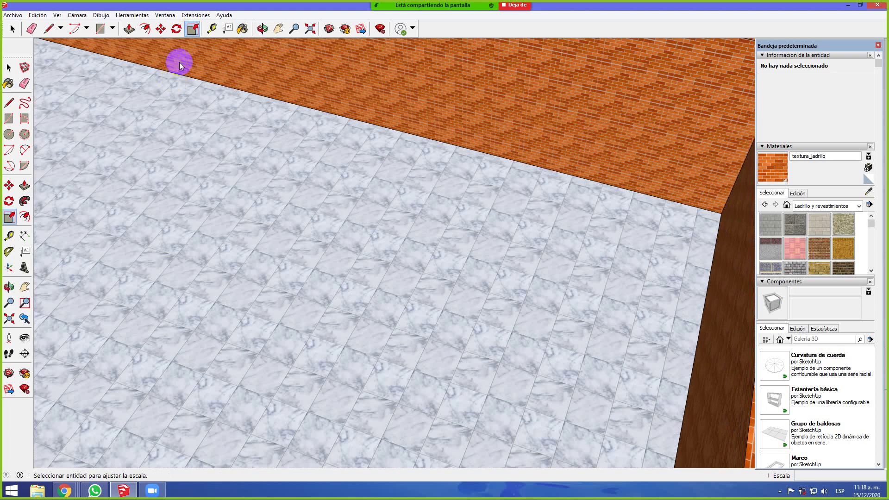
{"action": "left_click", "coordinate": [176, 81]}
{"action": "left_click", "coordinate": [51, 79]}
{"action": "left_click", "coordinate": [9, 118]}
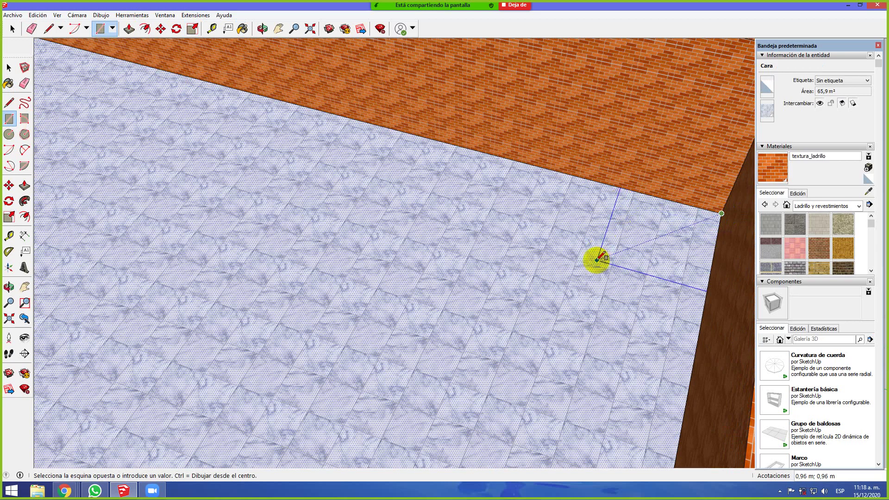
{"action": "scroll", "coordinate": [597, 259], "scroll_direction": "down", "scroll_amount": 2}
{"action": "scroll", "coordinate": [563, 397], "scroll_direction": "down", "scroll_amount": 2}
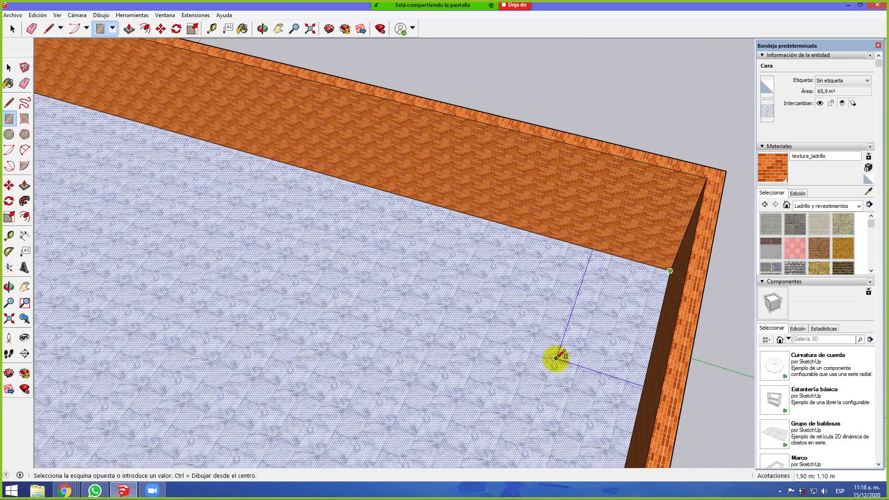
{"action": "middle_click_drag", "start_coordinate": [536, 391], "coordinate": [614, 394]}
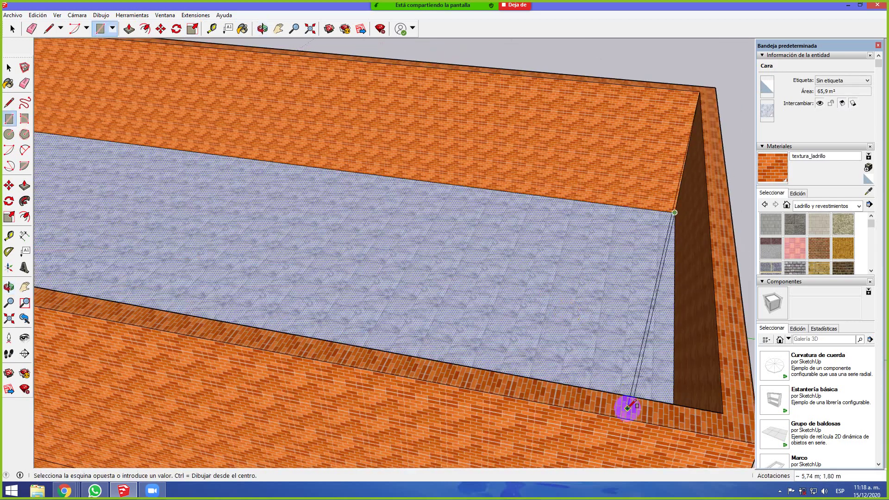
{"action": "scroll", "coordinate": [614, 393], "scroll_direction": "down", "scroll_amount": 1}
{"action": "middle_click_drag", "start_coordinate": [630, 147], "coordinate": [631, 228]}
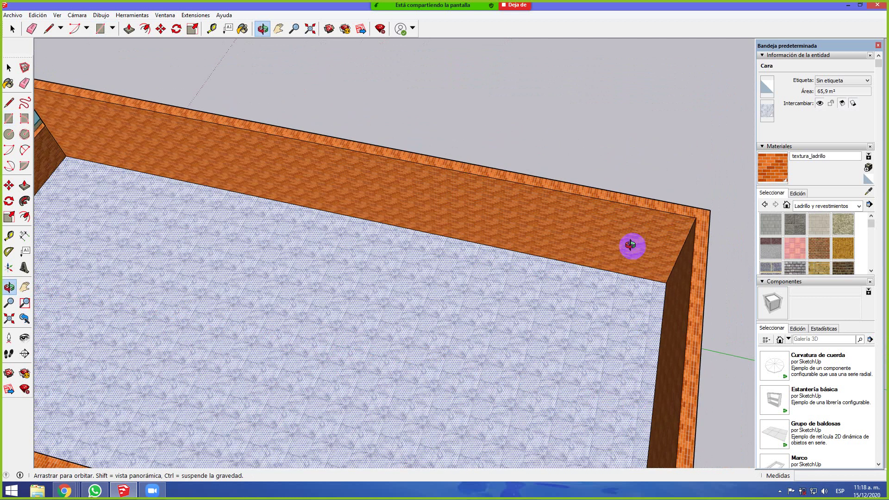
{"action": "scroll", "coordinate": [572, 441], "scroll_direction": "down", "scroll_amount": 2}
{"action": "scroll", "coordinate": [657, 264], "scroll_direction": "down", "scroll_amount": 1}
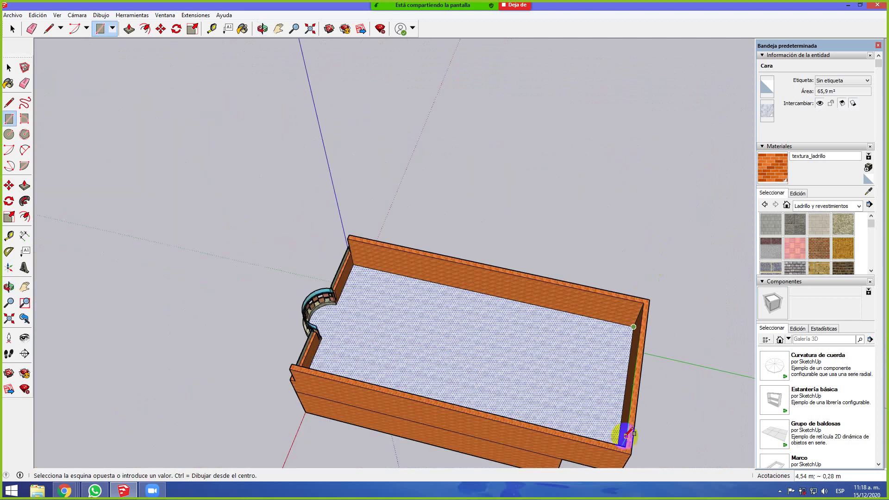
{"action": "scroll", "coordinate": [619, 440], "scroll_direction": "up", "scroll_amount": 3}
{"action": "scroll", "coordinate": [614, 438], "scroll_direction": "up", "scroll_amount": 2}
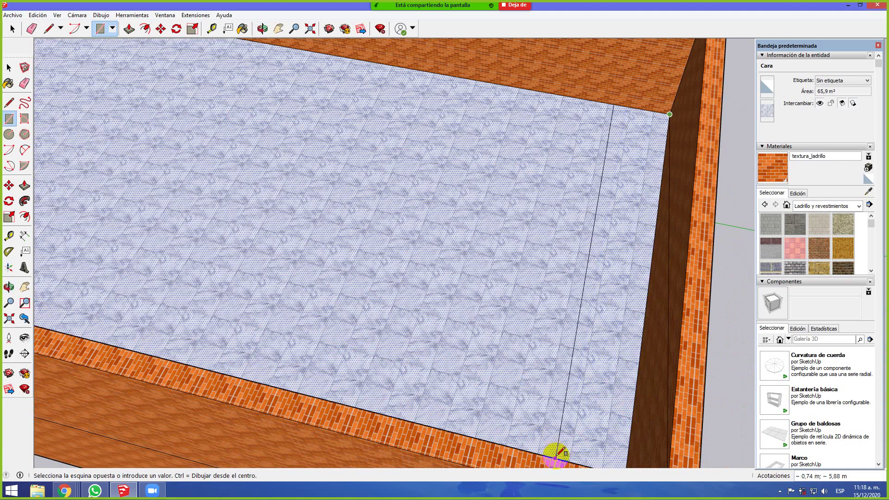
{"action": "middle_click_drag", "start_coordinate": [290, 312], "coordinate": [516, 133]}
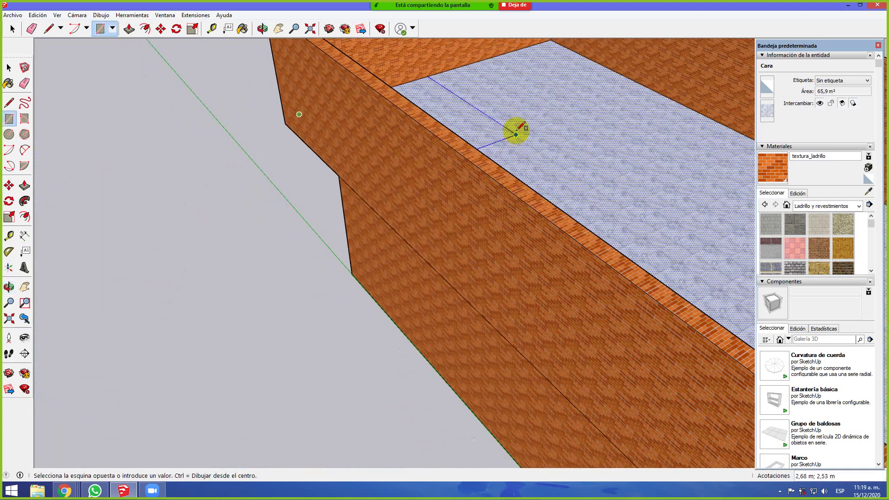
{"action": "left_click", "coordinate": [583, 55]}
Push the rear floor strip down 0.20 m through the slab to cut an opening along the rear wall
{"action": "middle_click_drag", "start_coordinate": [354, 101], "coordinate": [576, 201]}
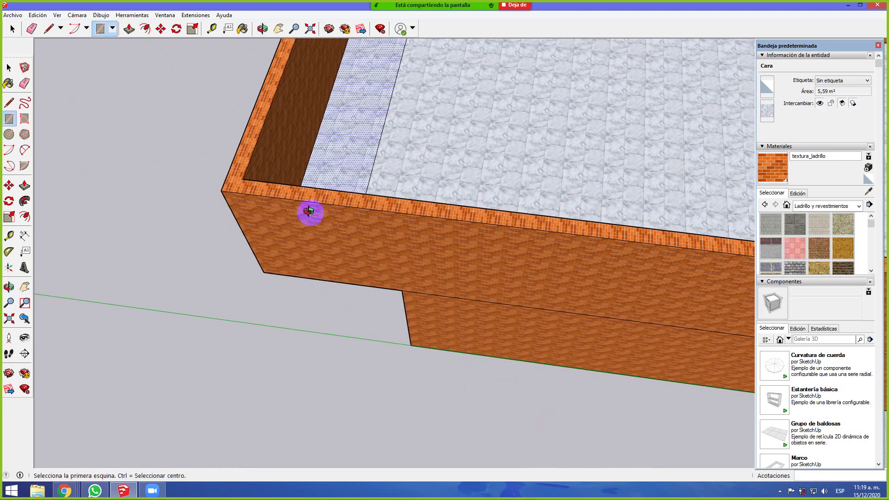
{"action": "middle_click_drag", "start_coordinate": [309, 214], "coordinate": [337, 204]}
{"action": "left_click", "coordinate": [112, 29]}
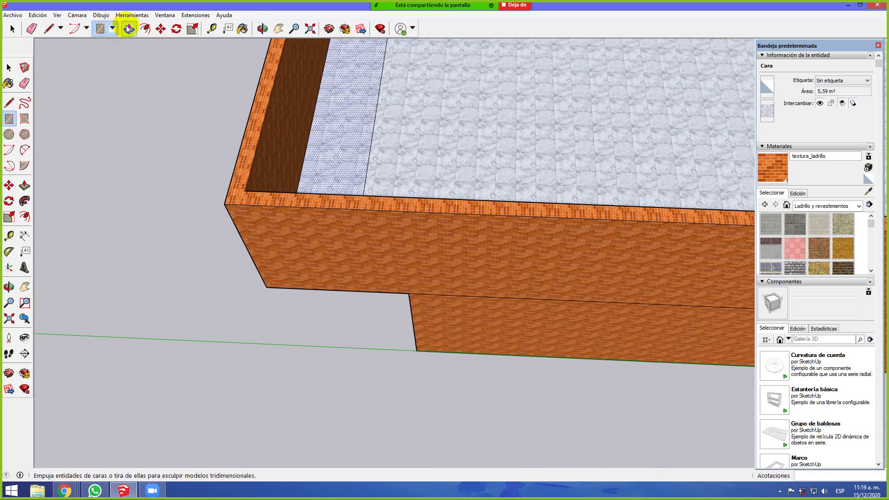
{"action": "left_click", "coordinate": [129, 29]}
{"action": "left_click_drag", "start_coordinate": [347, 144], "coordinate": [345, 160]}
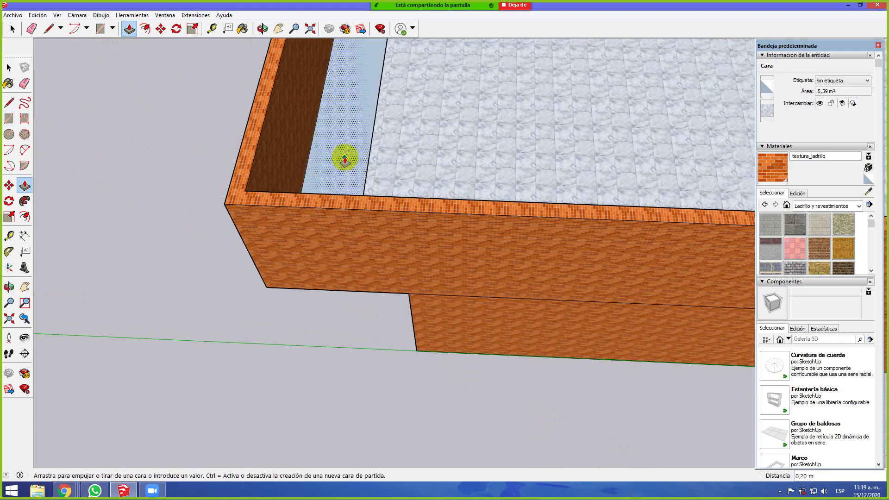
{"action": "left_click", "coordinate": [345, 169]}
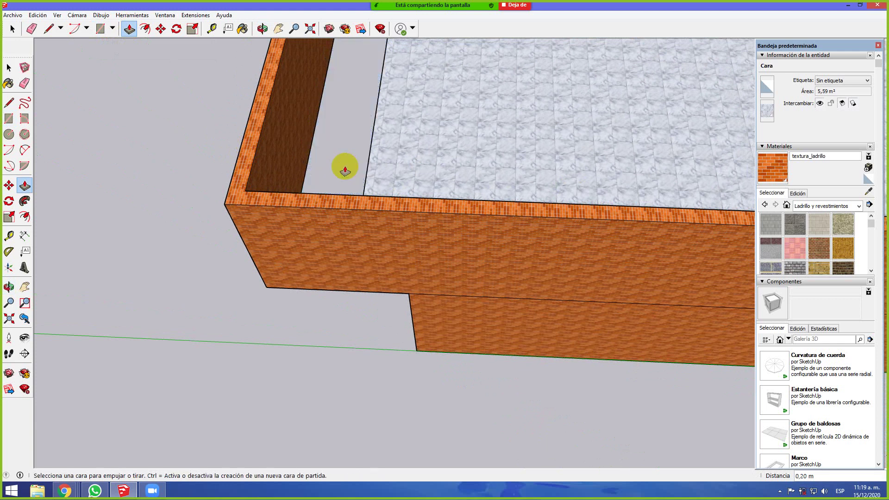
{"action": "middle_click_drag", "start_coordinate": [349, 180], "coordinate": [490, 107]}
{"action": "middle_click_drag", "start_coordinate": [341, 178], "coordinate": [440, 143]}
{"action": "middle_click_drag", "start_coordinate": [523, 162], "coordinate": [411, 204]}
{"action": "middle_click_drag", "start_coordinate": [680, 175], "coordinate": [546, 182]}
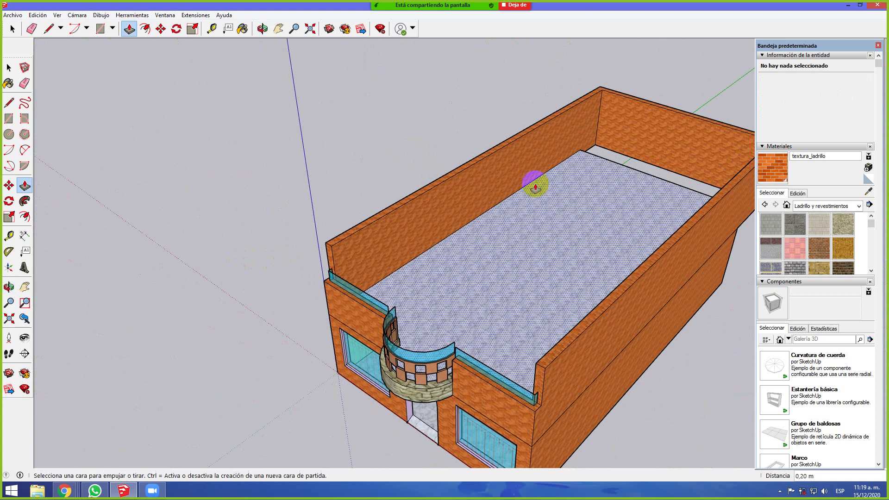
Examine the rear floor opening and the upper floor's overhang from below, from the side and from above
{"action": "middle_click_drag", "start_coordinate": [334, 180], "coordinate": [403, 220]}
{"action": "middle_click_drag", "start_coordinate": [175, 234], "coordinate": [421, 270]}
{"action": "middle_click_drag", "start_coordinate": [236, 360], "coordinate": [272, 273]}
{"action": "left_click_drag", "start_coordinate": [272, 273], "coordinate": [317, 222]}
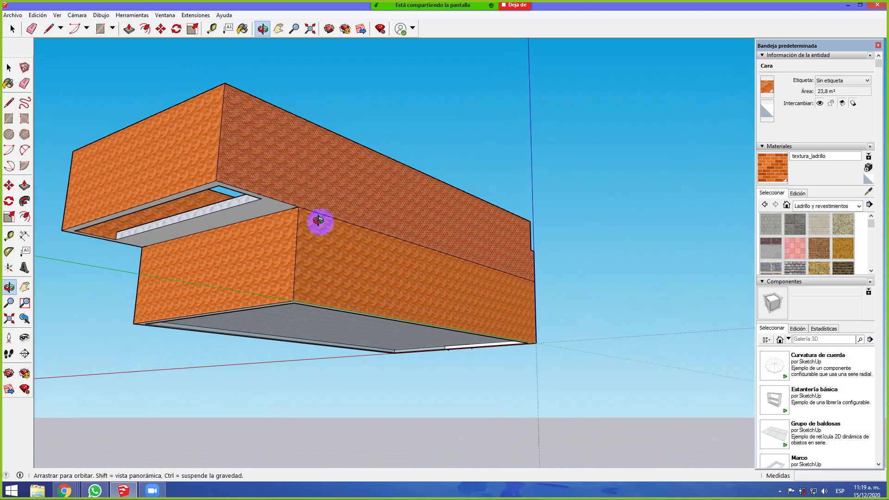
{"action": "key", "text": "p"}
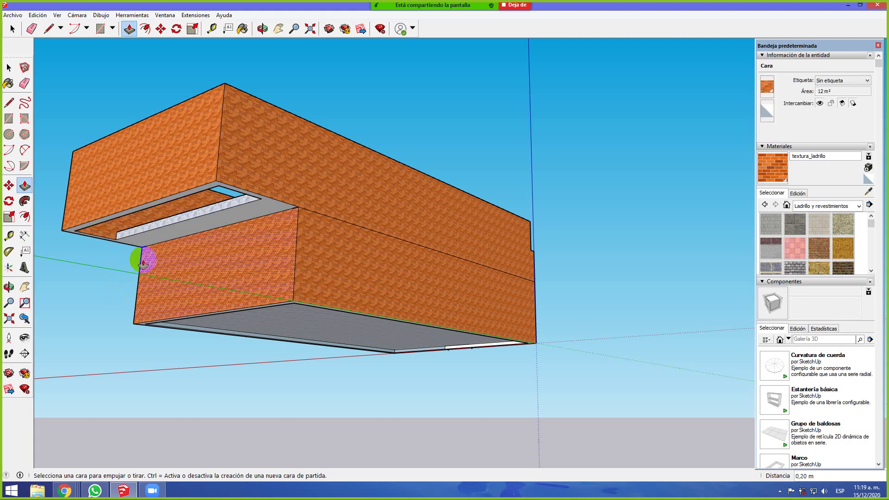
{"action": "middle_click_drag", "start_coordinate": [142, 283], "coordinate": [137, 310]}
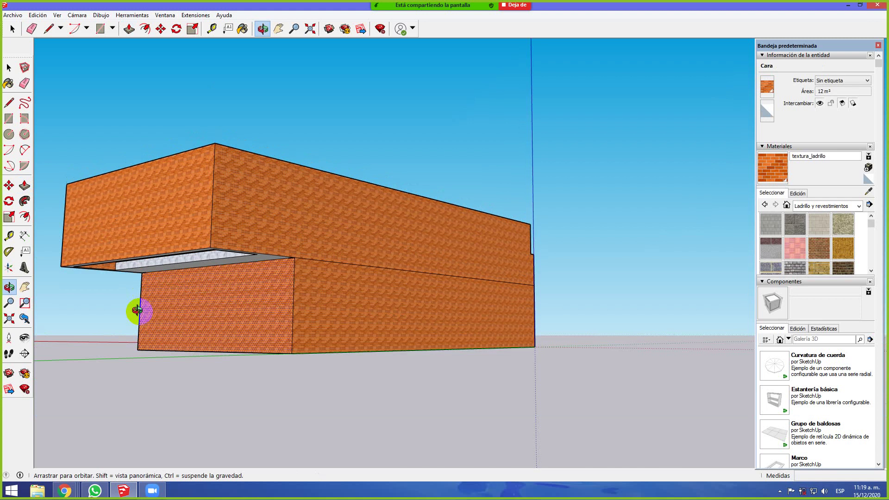
{"action": "middle_click_drag", "start_coordinate": [137, 310], "coordinate": [725, 410]}
{"action": "scroll", "coordinate": [346, 342], "scroll_direction": "down", "scroll_amount": 3}
{"action": "scroll", "coordinate": [724, 409], "scroll_direction": "up", "scroll_amount": 8}
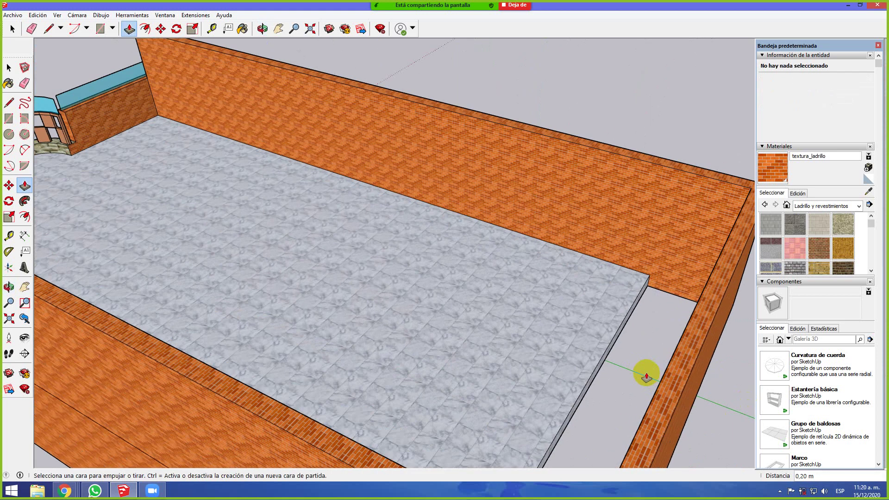
{"action": "middle_click_drag", "start_coordinate": [405, 333], "coordinate": [466, 304]}
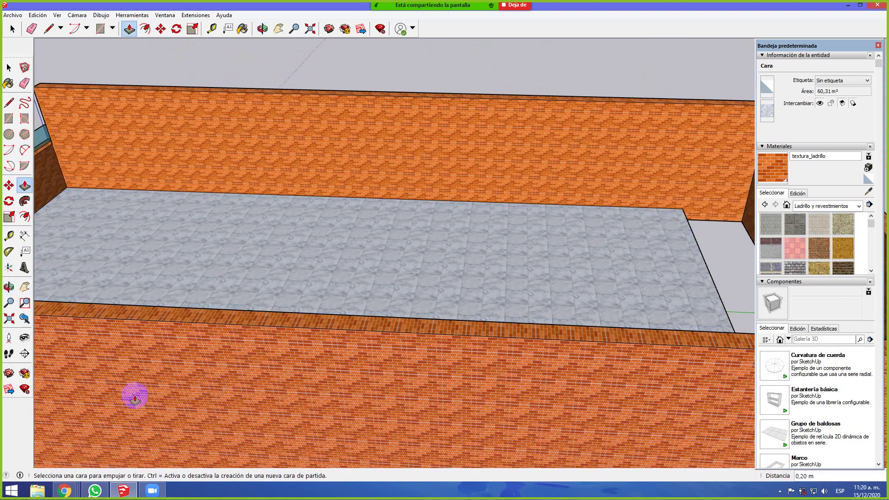
{"action": "scroll", "coordinate": [176, 403], "scroll_direction": "down", "scroll_amount": 5}
{"action": "scroll", "coordinate": [504, 345], "scroll_direction": "up", "scroll_amount": 3}
{"action": "middle_click_drag", "start_coordinate": [522, 235], "coordinate": [526, 290]}
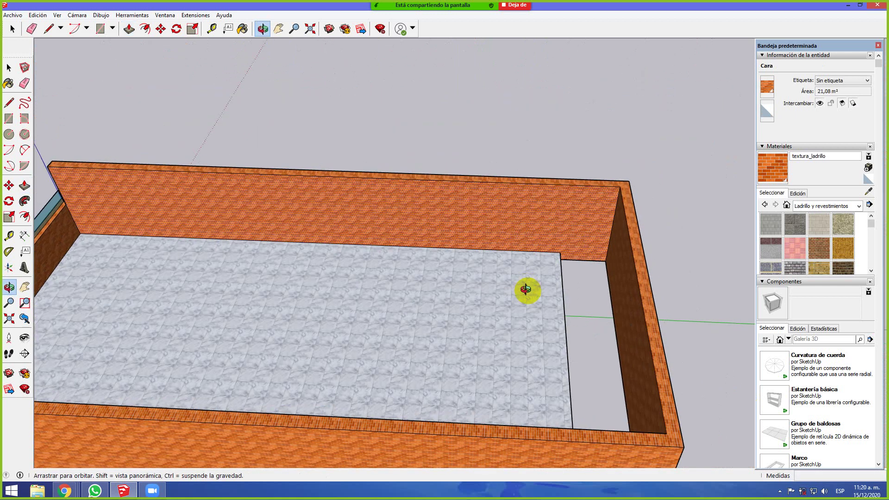
Undo the cut of the floor opening along the upper floor's rear wall
{"action": "left_click", "coordinate": [9, 67]}
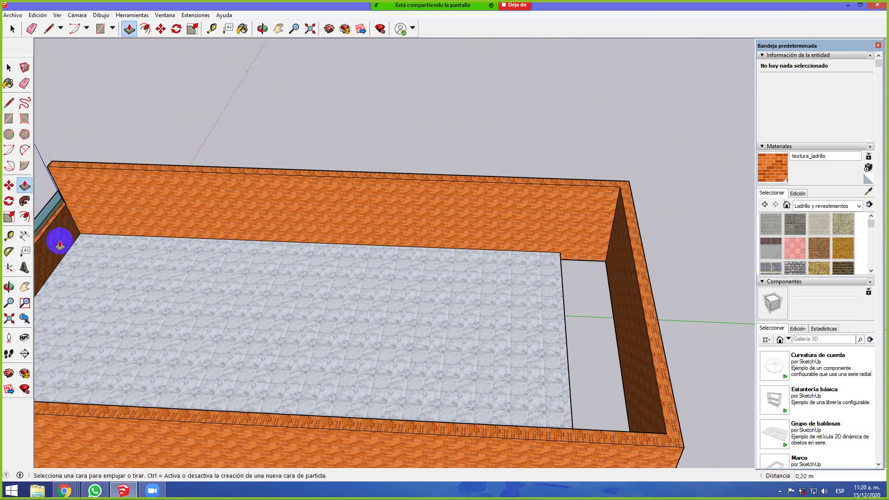
{"action": "left_click", "coordinate": [87, 238]}
{"action": "left_click", "coordinate": [87, 238]}
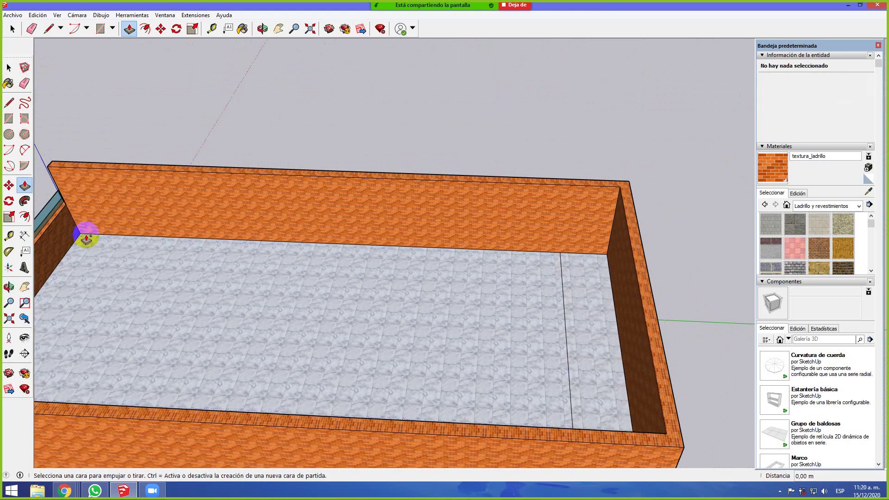
{"action": "scroll", "coordinate": [576, 320], "scroll_direction": "up", "scroll_amount": 2}
{"action": "scroll", "coordinate": [577, 320], "scroll_direction": "up", "scroll_amount": 1}
{"action": "left_click", "coordinate": [580, 310]}
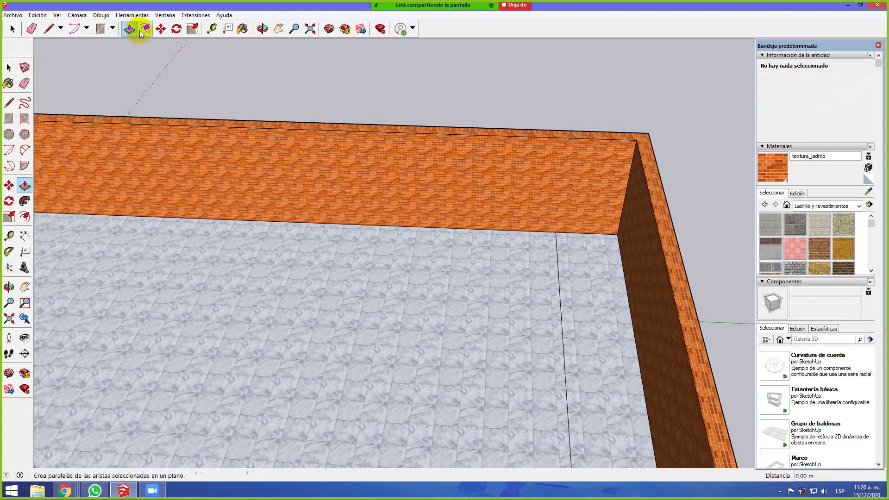
{"action": "left_click", "coordinate": [161, 29]}
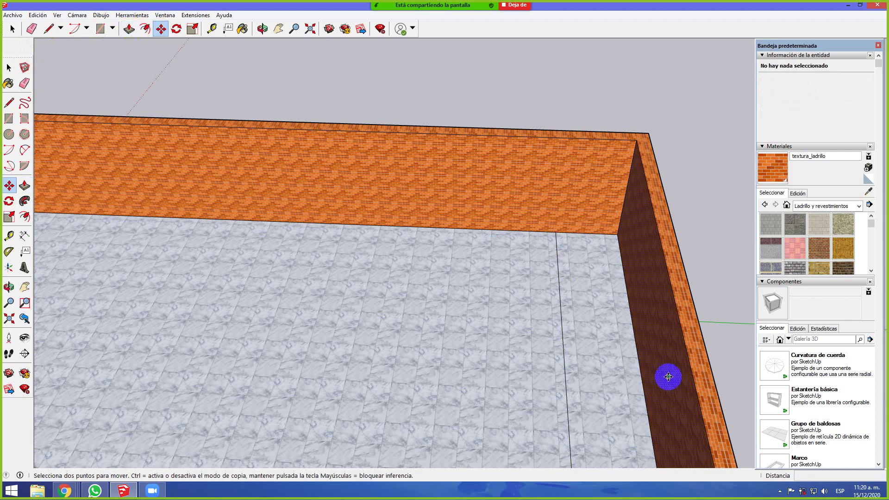
{"action": "left_click", "coordinate": [604, 352]}
{"action": "middle_click_drag", "start_coordinate": [601, 351], "coordinate": [312, 210]}
{"action": "mouse_move", "coordinate": [329, 323]}
{"action": "middle_mouse_down"}
{"action": "mouse_move", "coordinate": [324, 353]}
{"action": "mouse_move", "coordinate": [314, 204]}
{"action": "mouse_move", "coordinate": [561, 397]}
{"action": "mouse_move", "coordinate": [655, 376]}
{"action": "middle_mouse_up"}
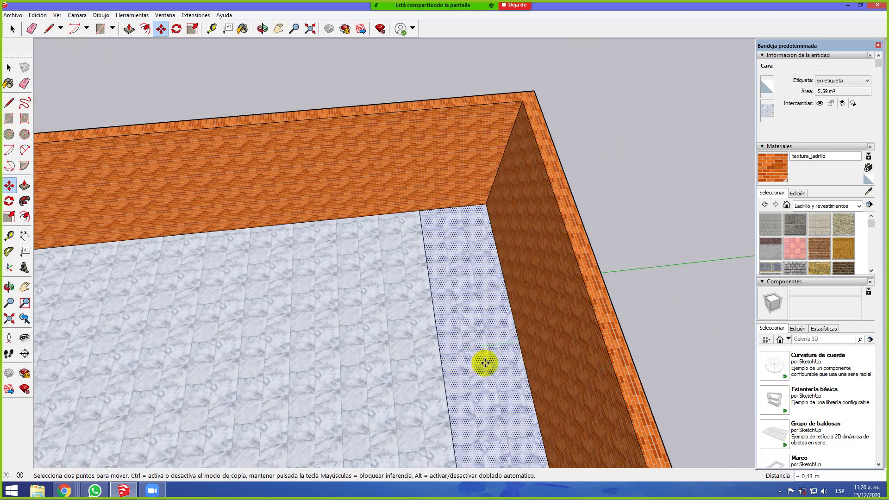
{"action": "key", "text": "Escape"}
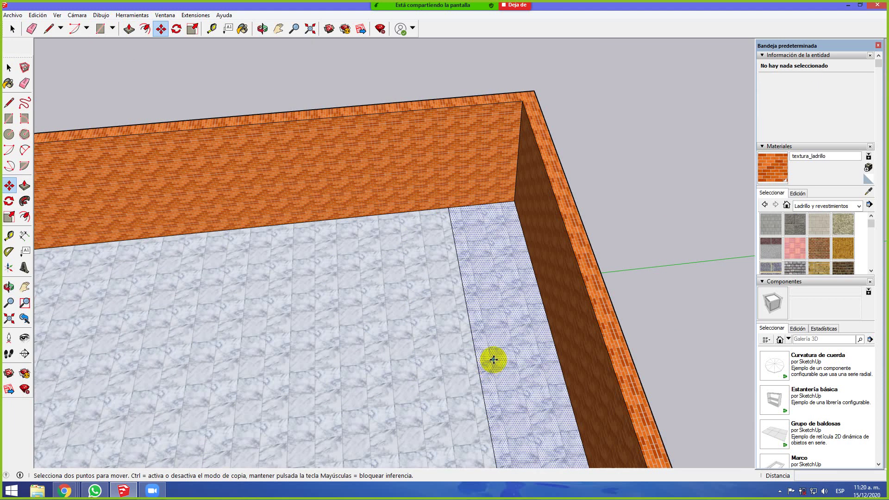
{"action": "left_click", "coordinate": [507, 348]}
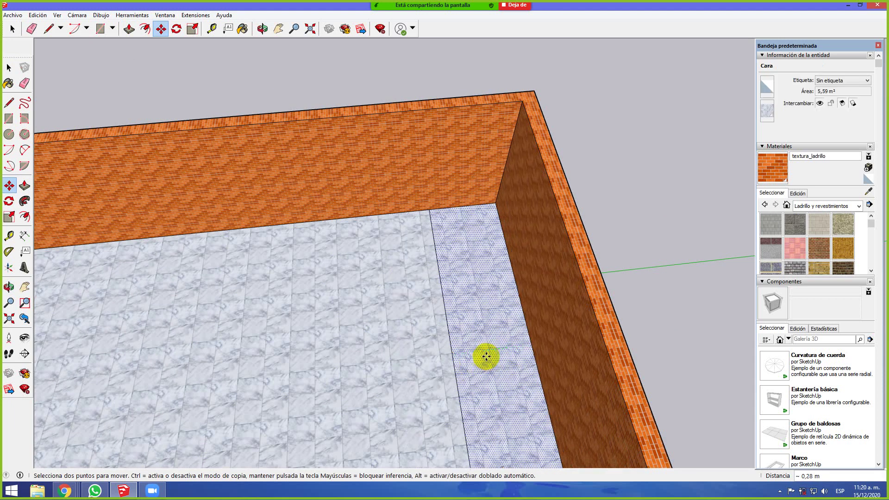
{"action": "middle_click_drag", "start_coordinate": [494, 349], "coordinate": [472, 135]}
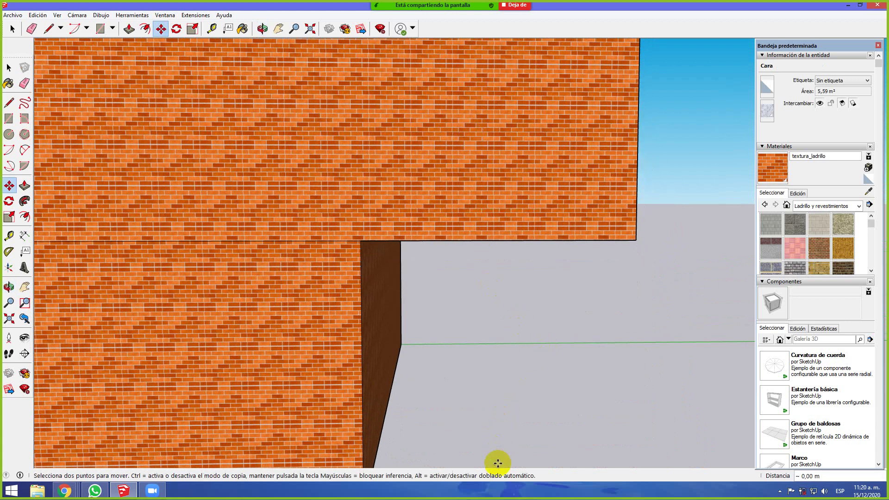
{"action": "middle_click_drag", "start_coordinate": [520, 421], "coordinate": [456, 465]}
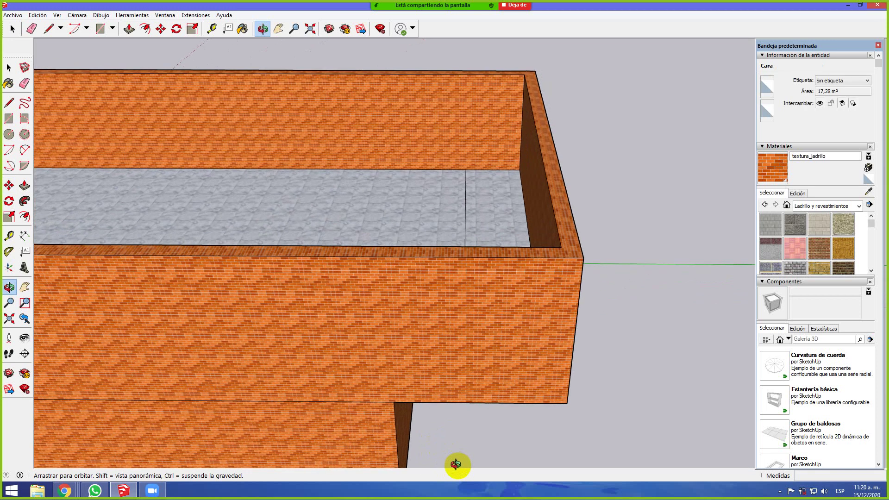
{"action": "key", "text": "m"}
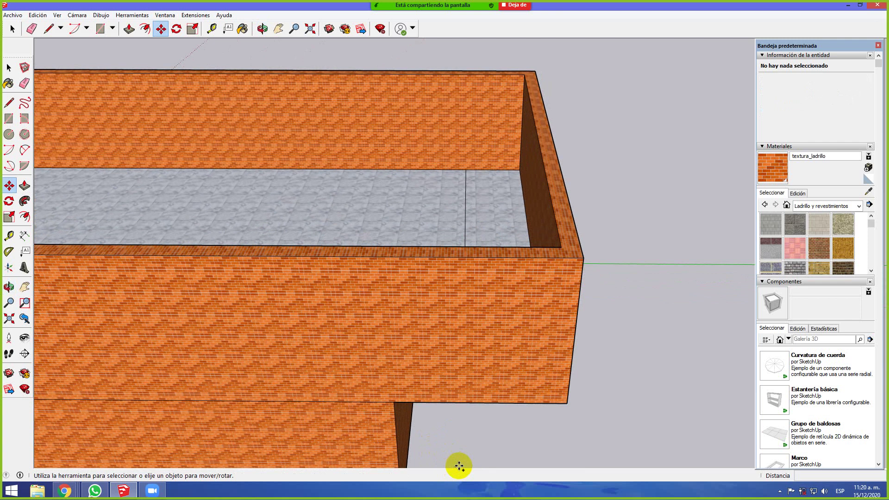
Try deleting the top face of the rear floor strip and undo the deletion
{"action": "left_click", "coordinate": [13, 29]}
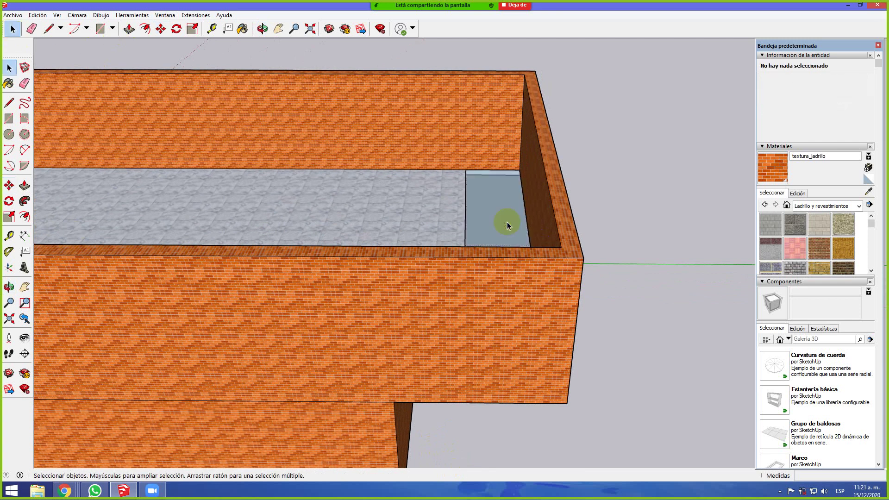
{"action": "middle_click_drag", "start_coordinate": [689, 299], "coordinate": [584, 429]}
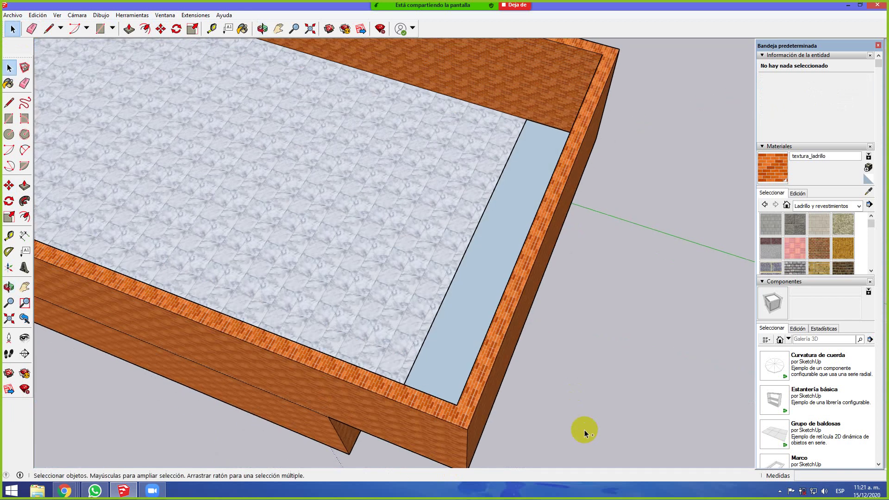
{"action": "key", "text": "ctrl+z"}
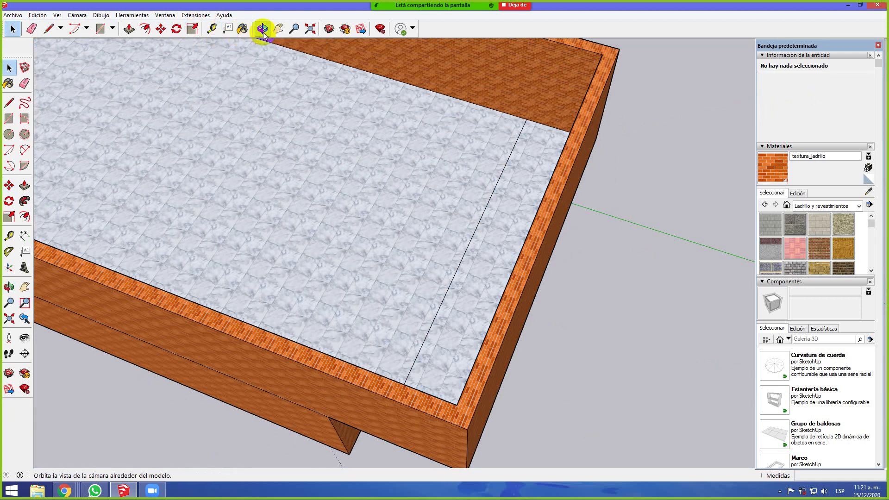
Push the rear floor strip down 0.20 m through the slab to cut the opening again
{"action": "left_click", "coordinate": [129, 28]}
{"action": "left_click", "coordinate": [509, 245]}
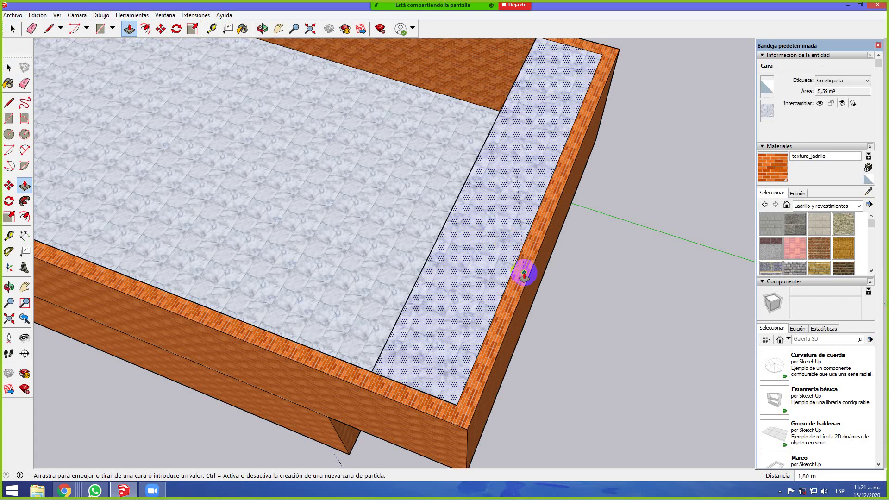
{"action": "left_click", "coordinate": [542, 308]}
{"action": "middle_click_drag", "start_coordinate": [541, 308], "coordinate": [526, 276]}
{"action": "left_click", "coordinate": [441, 295]}
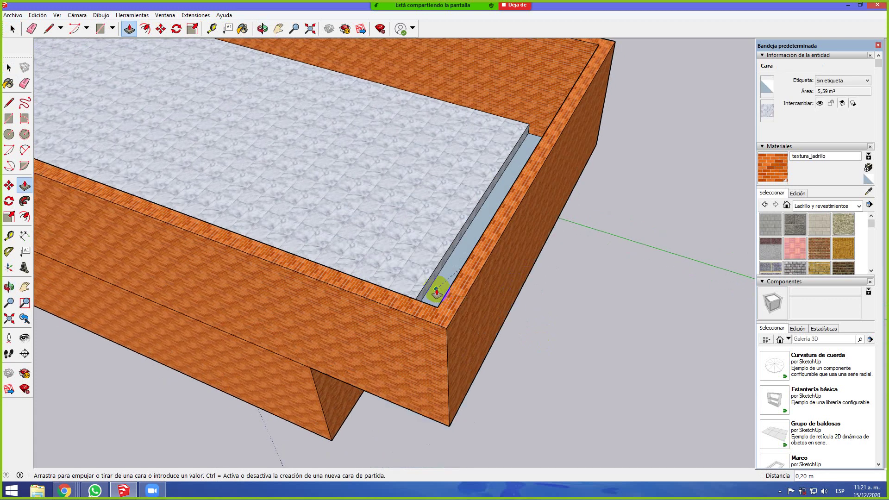
{"action": "left_click", "coordinate": [437, 292]}
Draw a vertical guide 2.32 m down from the inner corner of the opening under the rear overhang
{"action": "middle_click_drag", "start_coordinate": [521, 312], "coordinate": [301, 69]}
{"action": "left_click", "coordinate": [129, 29]}
{"action": "left_click", "coordinate": [8, 237]}
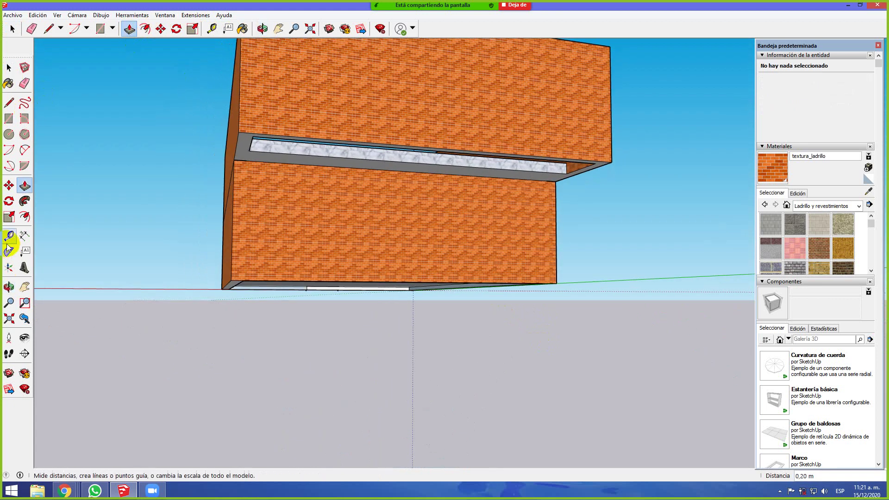
{"action": "middle_click_drag", "start_coordinate": [282, 210], "coordinate": [162, 225]}
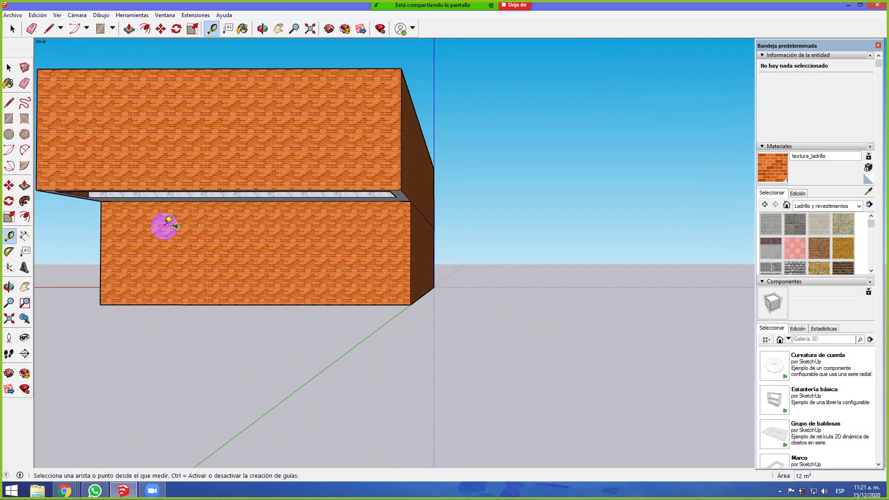
{"action": "left_click", "coordinate": [89, 197]}
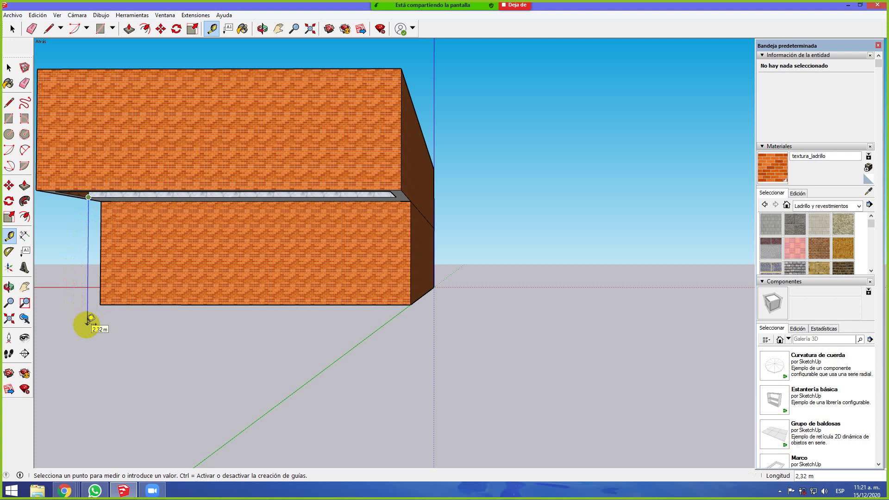
{"action": "left_click", "coordinate": [87, 325]}
Draw a second vertical guide about 2.6 m down from the opening's outer corner on the same side
{"action": "middle_click_drag", "start_coordinate": [40, 307], "coordinate": [62, 296]}
{"action": "left_click", "coordinate": [89, 178]}
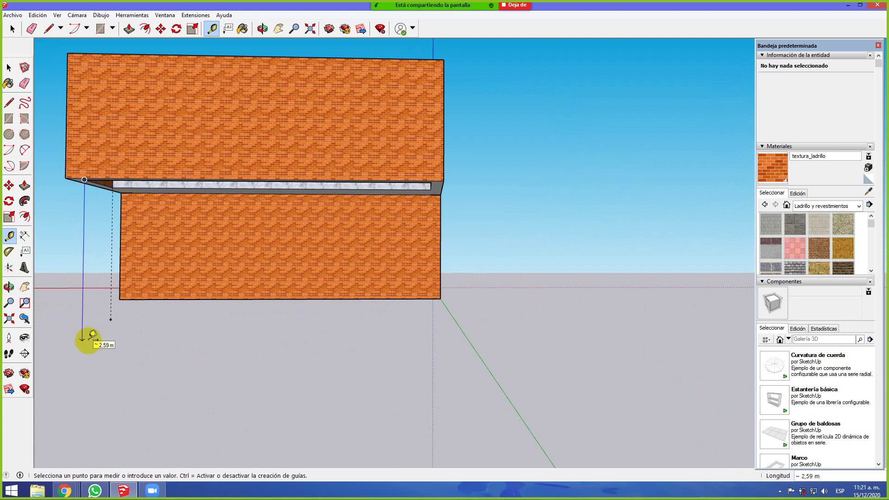
{"action": "middle_click_drag", "start_coordinate": [89, 337], "coordinate": [285, 347]}
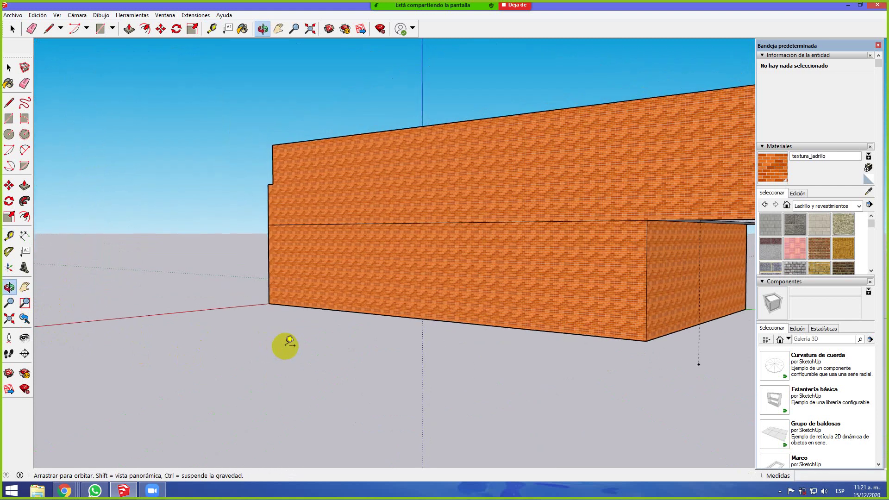
{"action": "middle_click_drag", "start_coordinate": [126, 318], "coordinate": [562, 381]}
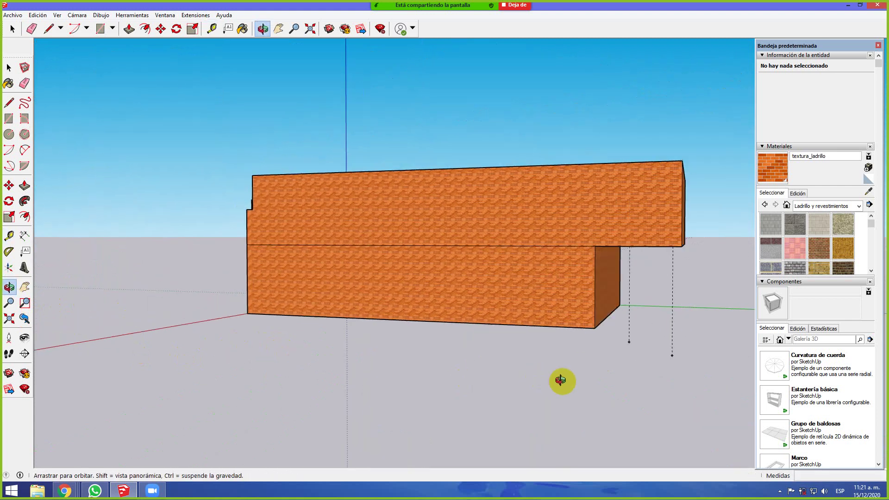
Draw ground guides parallel to the green axis from the lower floor's rear corner to the first vertical guide's line, and 0.89 m further
{"action": "key", "text": "t"}
{"action": "scroll", "coordinate": [588, 370], "scroll_direction": "up", "scroll_amount": 5}
{"action": "scroll", "coordinate": [634, 324], "scroll_direction": "up", "scroll_amount": 2}
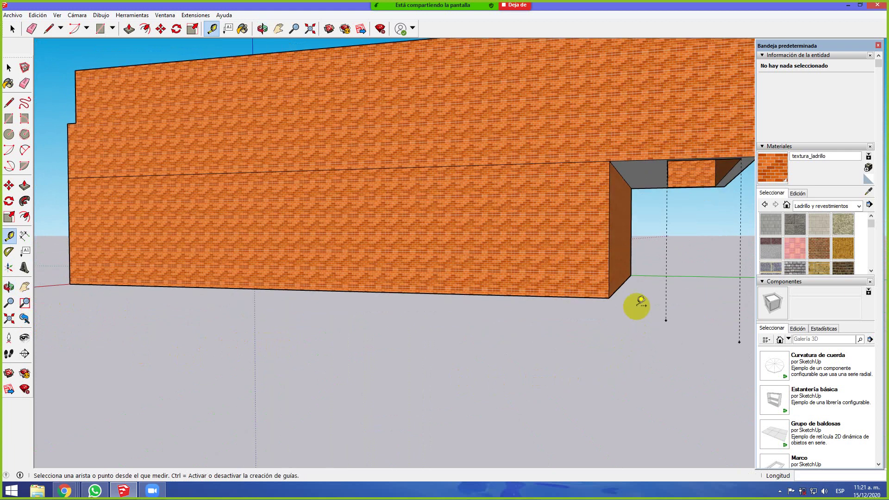
{"action": "left_click", "coordinate": [610, 297]}
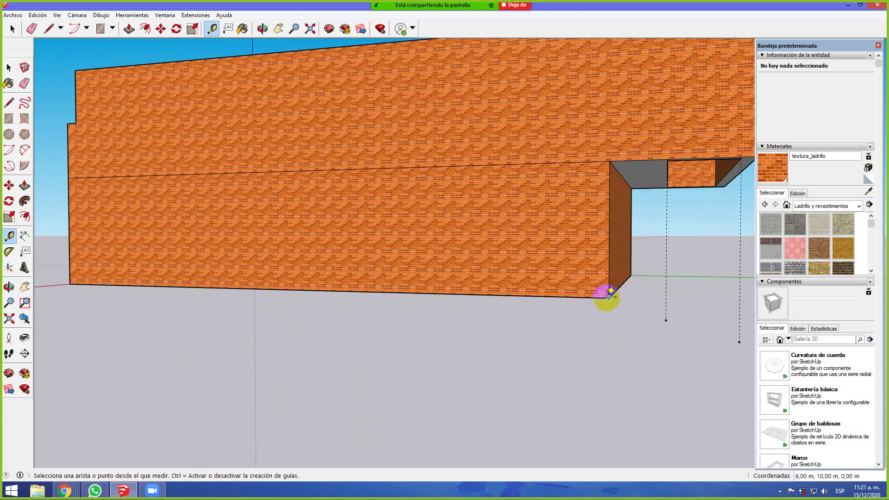
{"action": "left_click", "coordinate": [666, 300]}
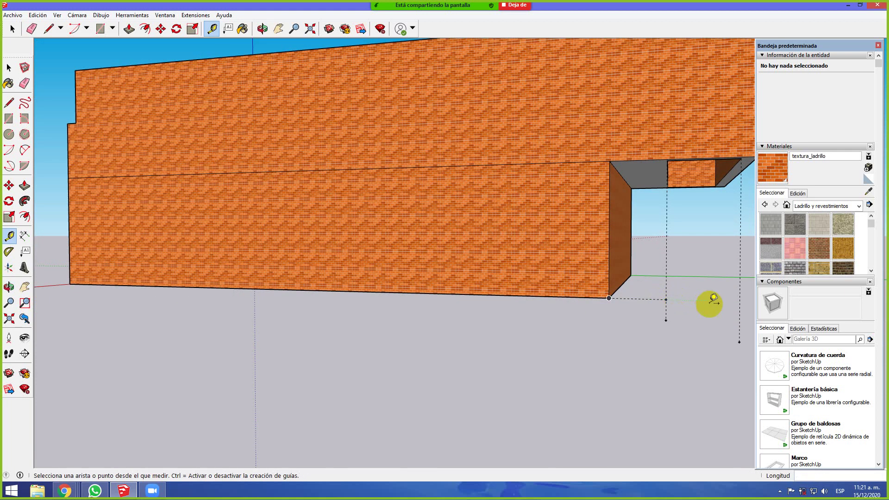
{"action": "left_click", "coordinate": [666, 300]}
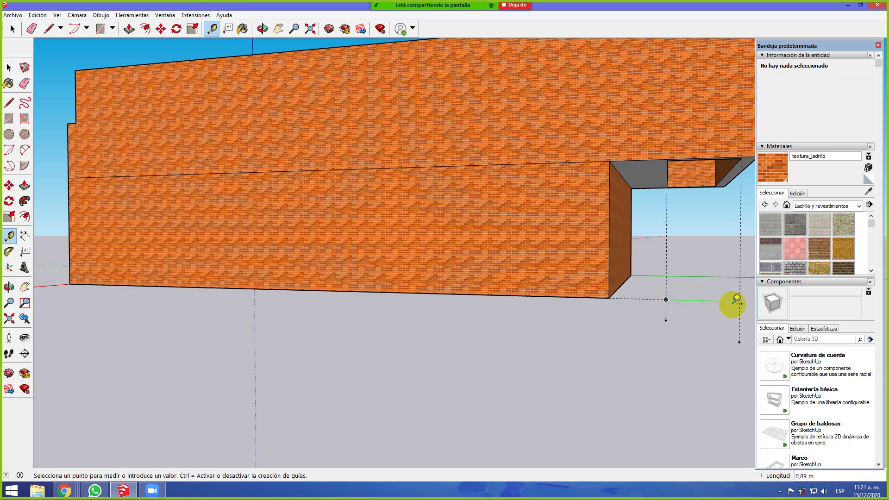
{"action": "middle_click_drag", "start_coordinate": [731, 302], "coordinate": [492, 373]}
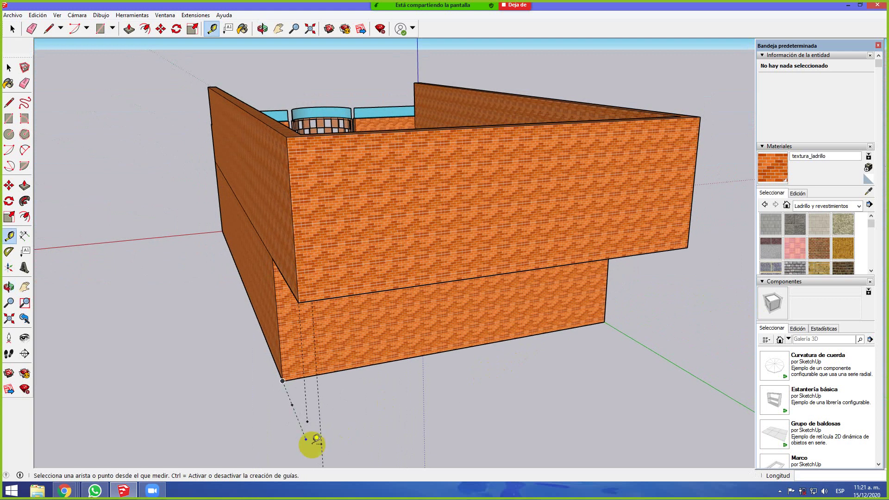
Add guides linking both ground guide points to the vertical guides, and another guide connecting the two vertical guides at ground level
{"action": "left_click", "coordinate": [305, 439]}
{"action": "left_click", "coordinate": [321, 436]}
{"action": "left_click", "coordinate": [291, 405]}
{"action": "left_click", "coordinate": [306, 403]}
{"action": "left_click", "coordinate": [306, 402]}
{"action": "left_click", "coordinate": [322, 436]}
{"action": "middle_click_drag", "start_coordinate": [416, 428], "coordinate": [424, 337]}
{"action": "key", "text": "t"}
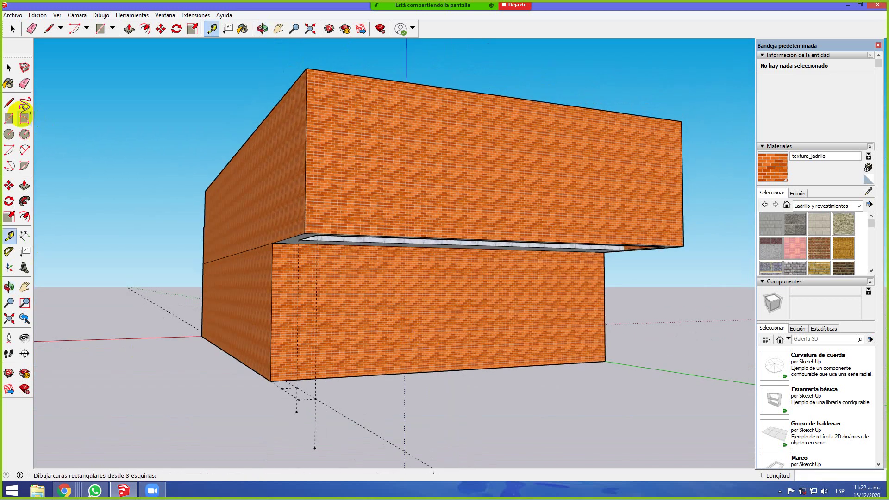
Erase the short ground guides around the two vertical guides near the lower floor's rear corner, keeping both verticals
{"action": "left_click", "coordinate": [25, 84]}
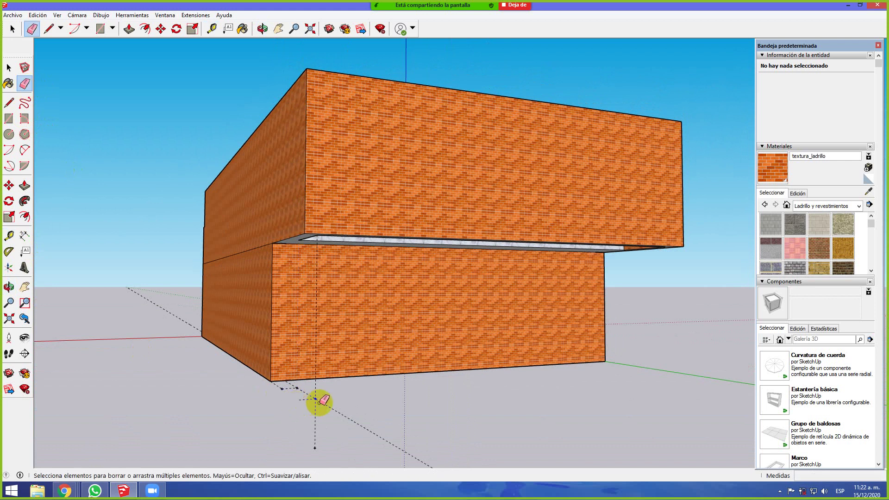
{"action": "middle_click_drag", "start_coordinate": [228, 402], "coordinate": [301, 400]}
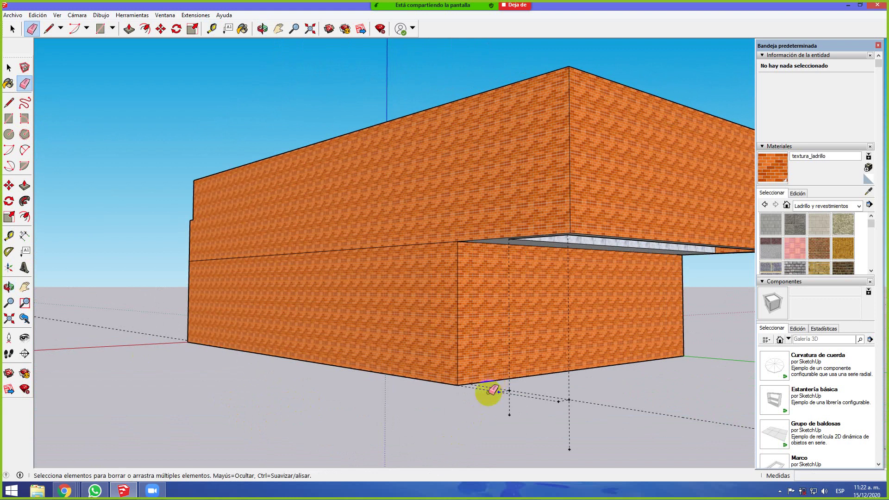
{"action": "middle_click_drag", "start_coordinate": [496, 416], "coordinate": [472, 396]}
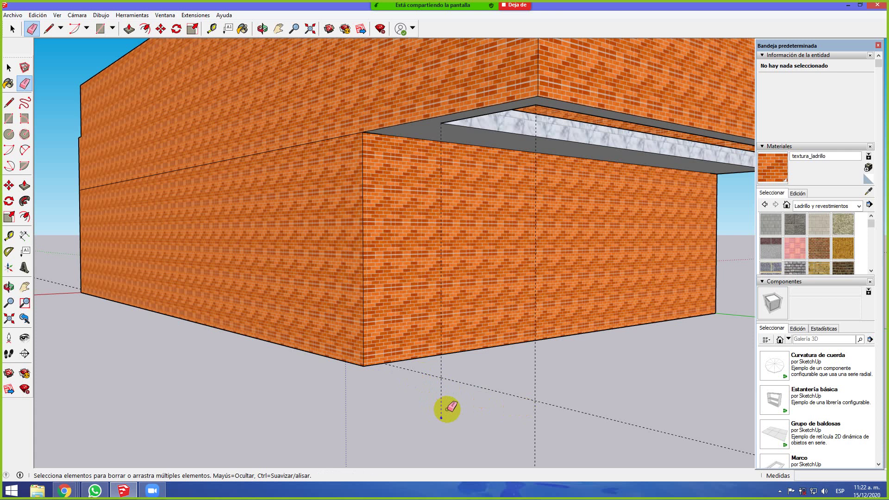
{"action": "mouse_move", "coordinate": [478, 410]}
{"action": "middle_mouse_down"}
{"action": "mouse_move", "coordinate": [470, 411]}
{"action": "mouse_move", "coordinate": [563, 411]}
{"action": "middle_mouse_up"}
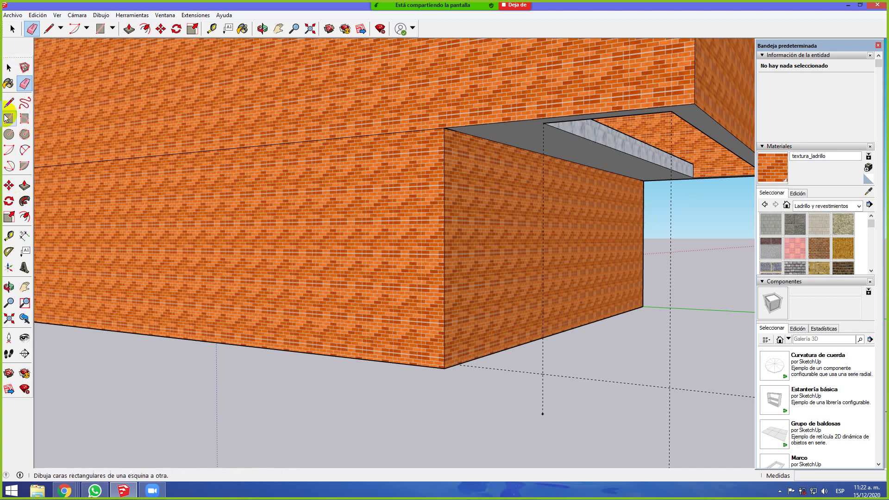
Draw vertical guides down past ground level from the inner and outer corners at the opposite end of the overhang opening
{"action": "left_click", "coordinate": [9, 236]}
{"action": "middle_click_drag", "start_coordinate": [631, 341], "coordinate": [660, 341]}
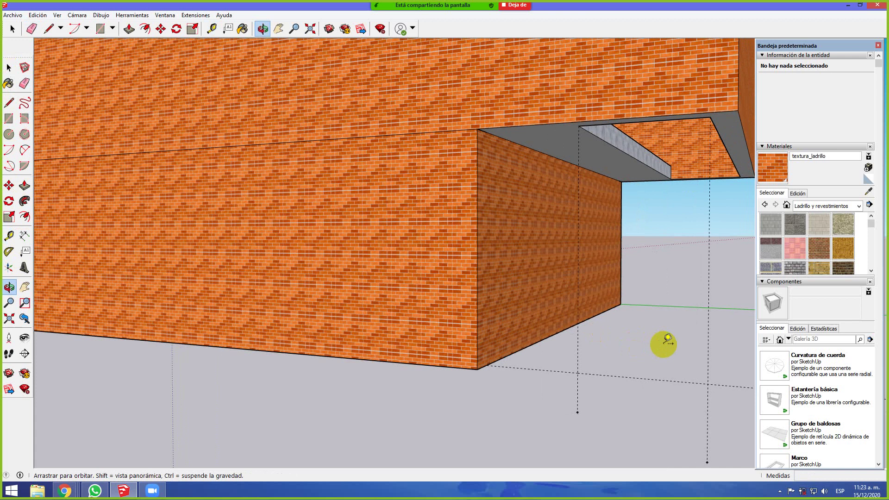
{"action": "left_click", "coordinate": [671, 166]}
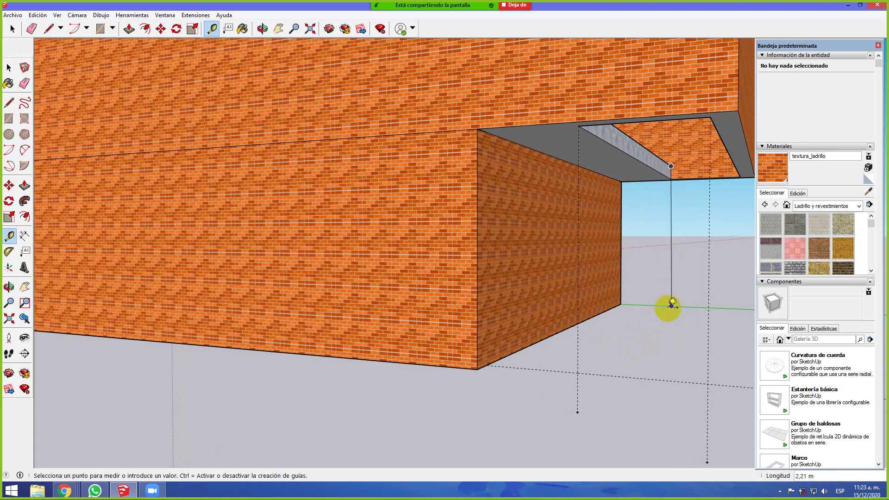
{"action": "left_click", "coordinate": [670, 309]}
{"action": "middle_click_drag", "start_coordinate": [414, 287], "coordinate": [478, 323]}
{"action": "left_click", "coordinate": [669, 166]}
{"action": "left_click", "coordinate": [661, 302]}
Try a ground guide about 1.92 m along the green axis from the lower floor's corner to the outer vertical guide
{"action": "middle_click_drag", "start_coordinate": [643, 324], "coordinate": [411, 337]}
{"action": "middle_click_drag", "start_coordinate": [642, 335], "coordinate": [259, 337]}
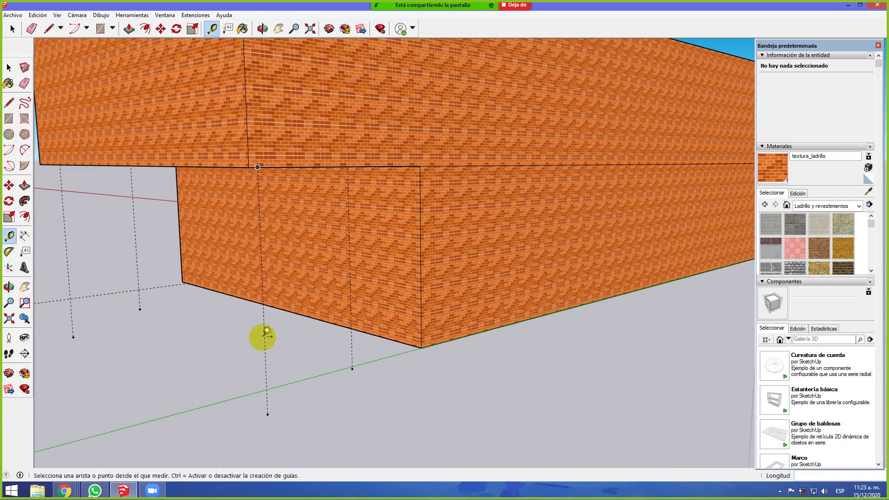
{"action": "left_click", "coordinate": [421, 347]}
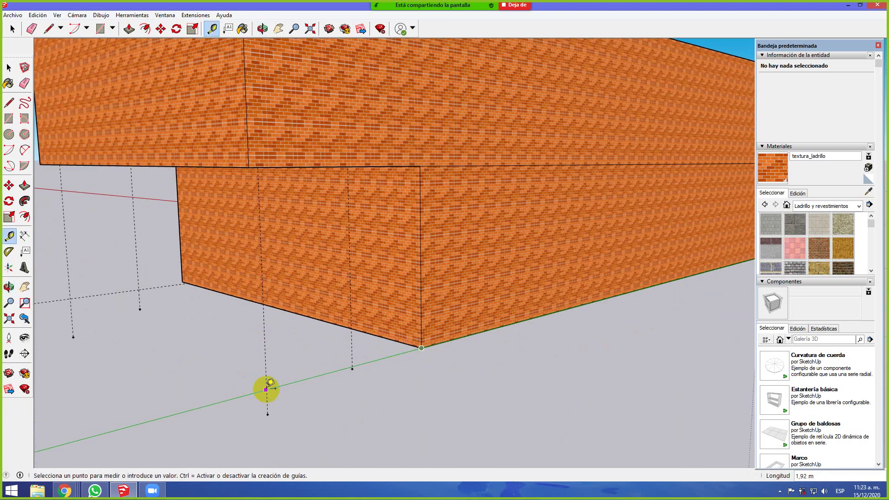
{"action": "left_click", "coordinate": [267, 389]}
{"action": "mouse_move", "coordinate": [254, 383]}
{"action": "middle_mouse_down"}
{"action": "mouse_move", "coordinate": [283, 396]}
{"action": "mouse_move", "coordinate": [331, 397]}
{"action": "middle_mouse_up"}
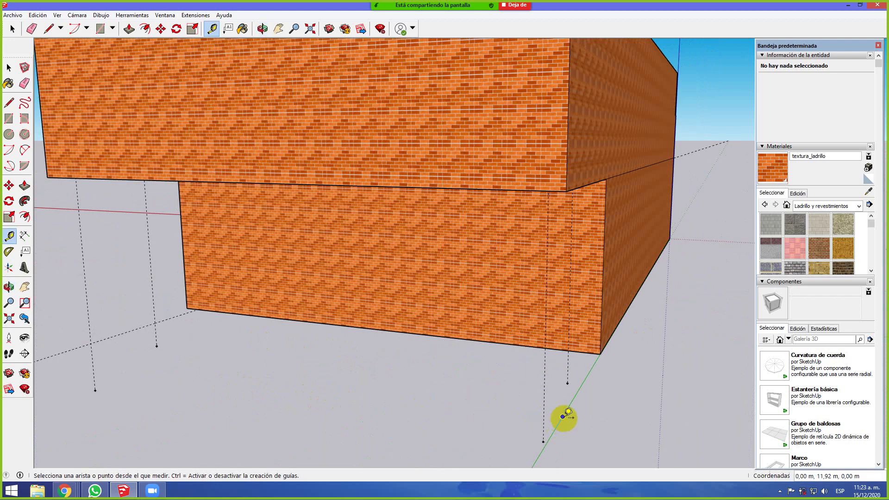
{"action": "mouse_move", "coordinate": [561, 413]}
{"action": "middle_mouse_down"}
{"action": "mouse_move", "coordinate": [367, 405]}
{"action": "mouse_move", "coordinate": [357, 421]}
{"action": "mouse_move", "coordinate": [318, 412]}
{"action": "middle_mouse_up"}
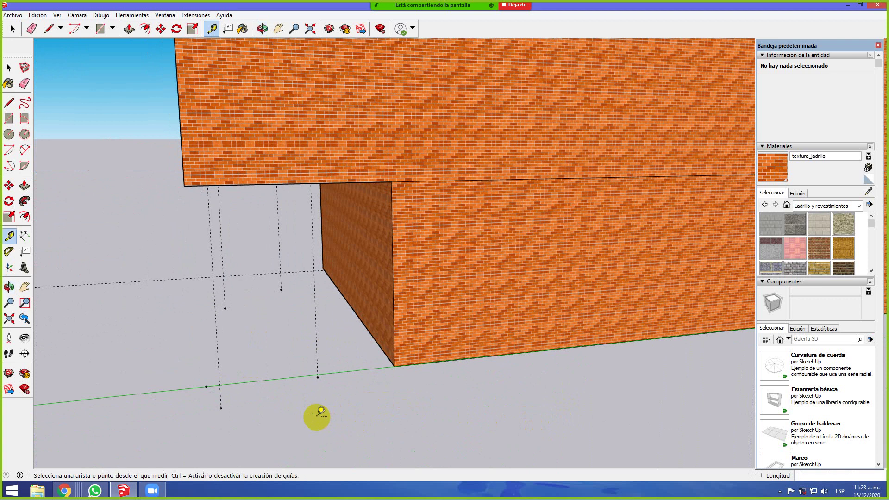
Draw a 1.80 m guide along the green axis from the lower floor's corner and link its end to the outer vertical guide, 0.20 m away
{"action": "left_click", "coordinate": [396, 368]}
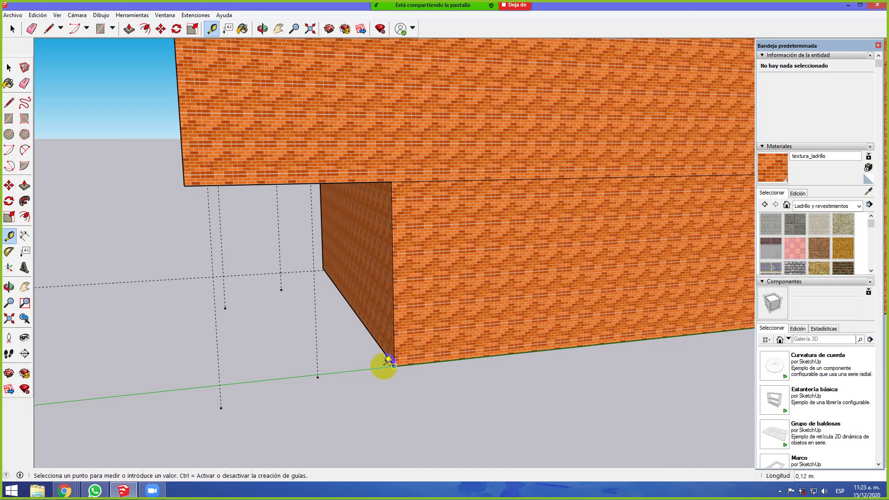
{"action": "left_click", "coordinate": [219, 385]}
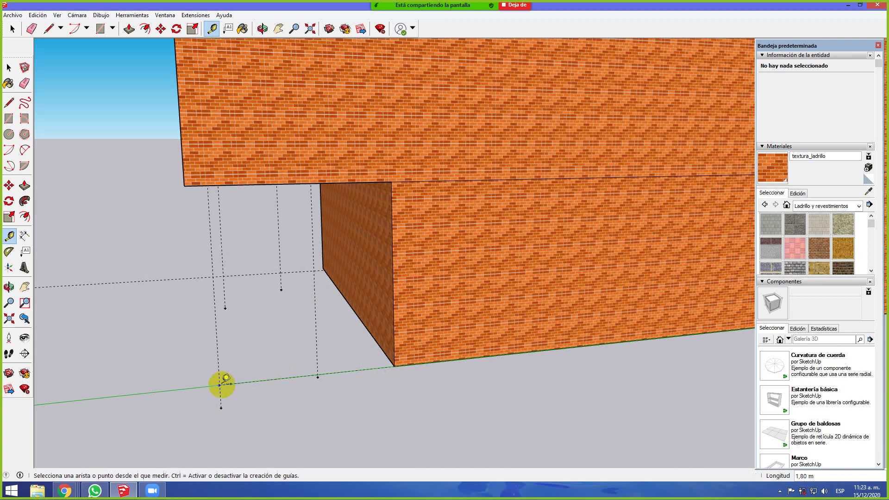
{"action": "left_click", "coordinate": [219, 385]}
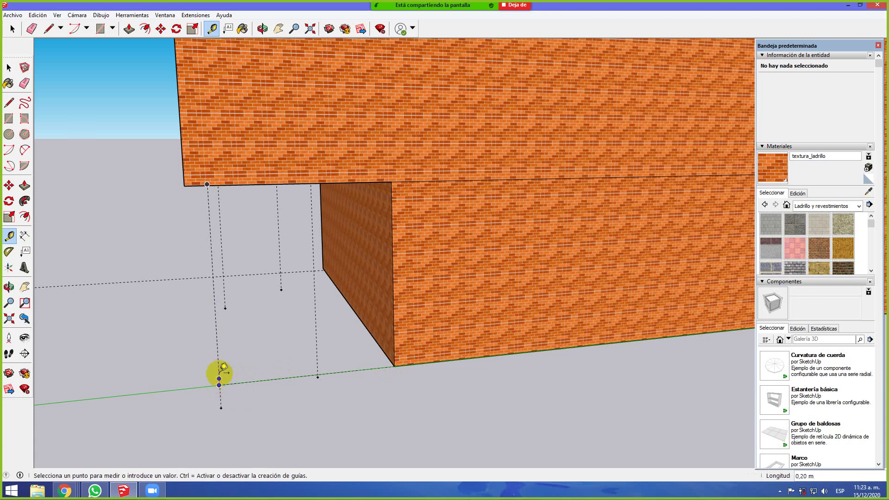
{"action": "middle_click_drag", "start_coordinate": [199, 374], "coordinate": [537, 430]}
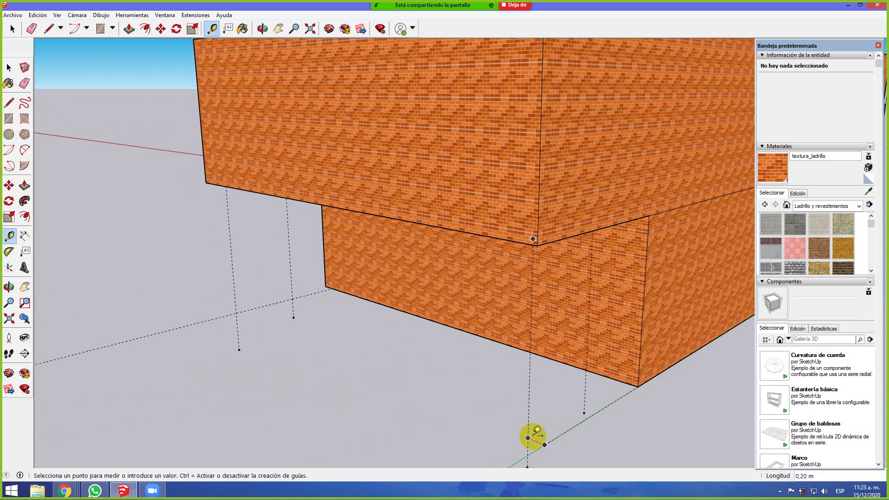
{"action": "left_click", "coordinate": [528, 439]}
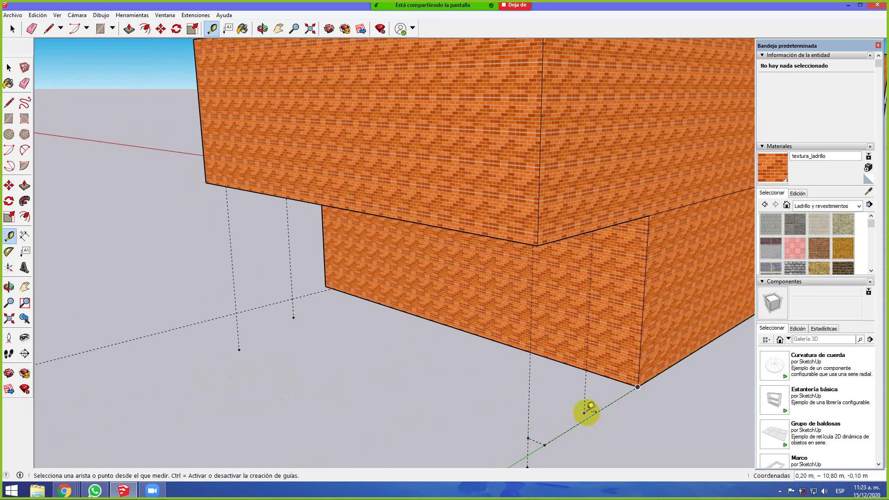
Try to link the lower end of the inner vertical guide to the green axis with a short guide
{"action": "left_click", "coordinate": [585, 413]}
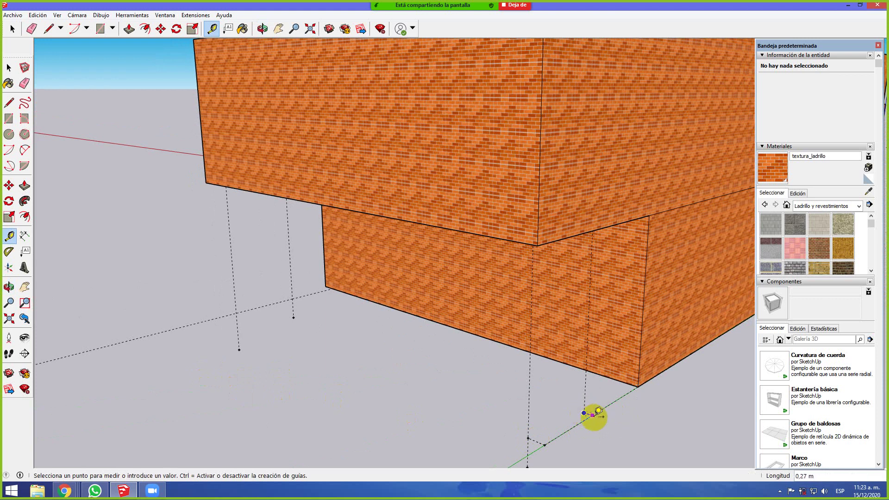
{"action": "middle_click_drag", "start_coordinate": [588, 416], "coordinate": [621, 398]}
{"action": "left_click", "coordinate": [645, 379]}
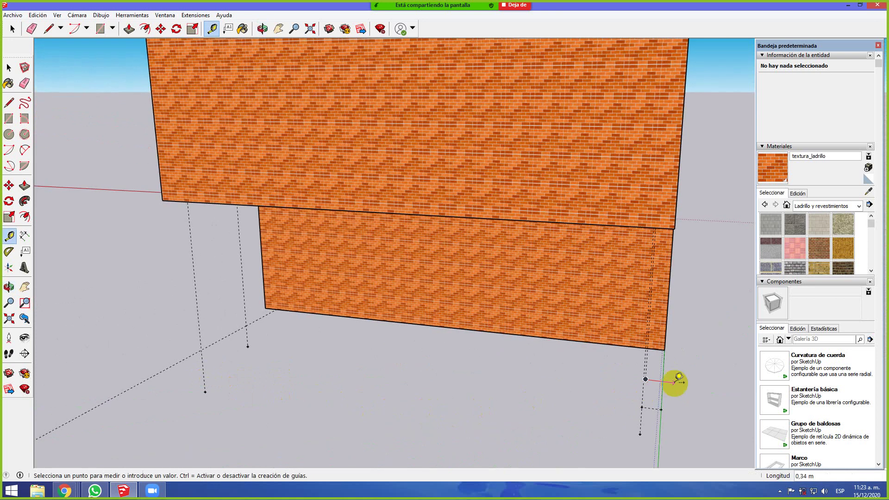
{"action": "left_click", "coordinate": [663, 382]}
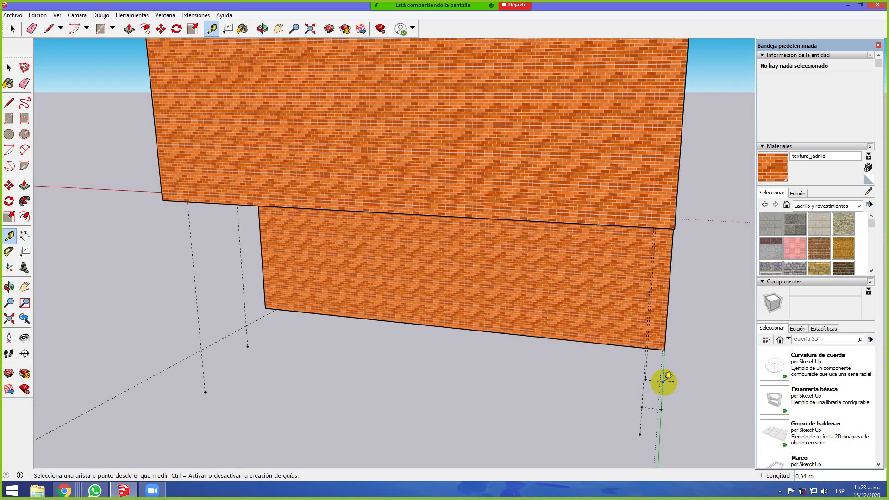
{"action": "mouse_move", "coordinate": [581, 398]}
{"action": "middle_mouse_down"}
{"action": "mouse_move", "coordinate": [562, 433]}
{"action": "mouse_move", "coordinate": [571, 399]}
{"action": "middle_mouse_up"}
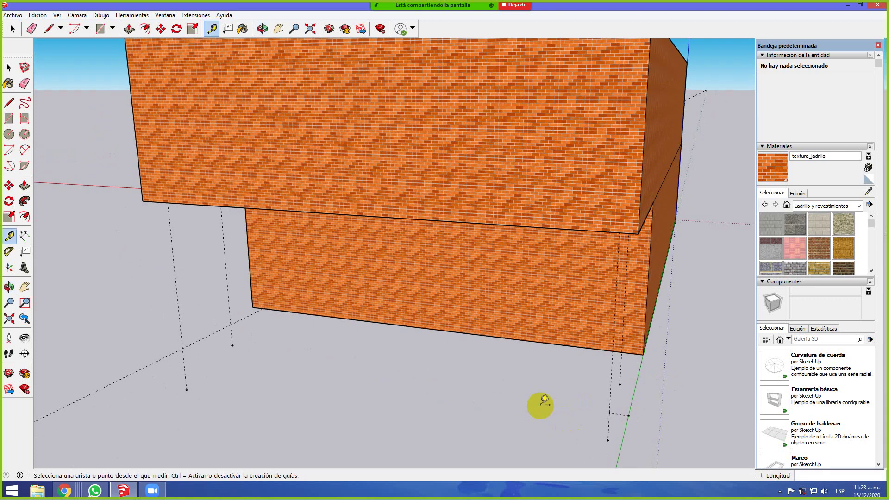
{"action": "left_click", "coordinate": [620, 385]}
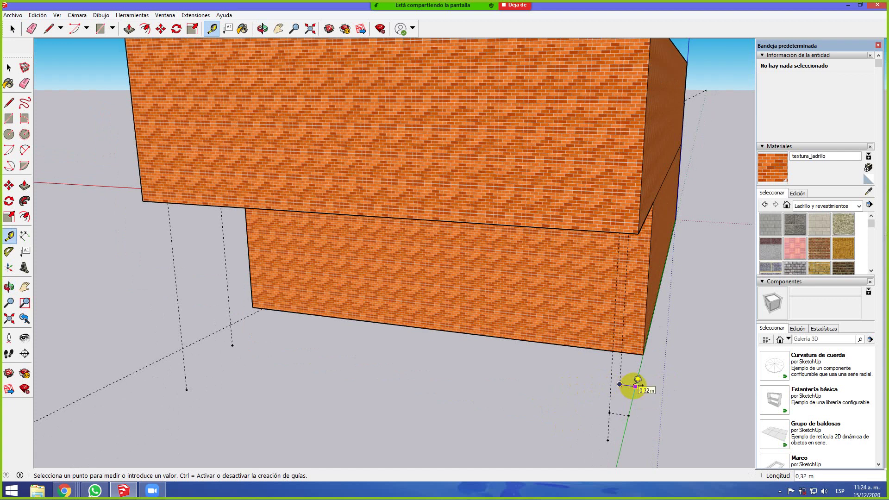
{"action": "left_click", "coordinate": [637, 379]}
Try measuring guides of about 0.22 to 0.24 m between the inner vertical guide's end and the green-axis guide, and undo the last one
{"action": "middle_click_drag", "start_coordinate": [564, 411], "coordinate": [371, 419]}
{"action": "middle_click_drag", "start_coordinate": [217, 349], "coordinate": [292, 407]}
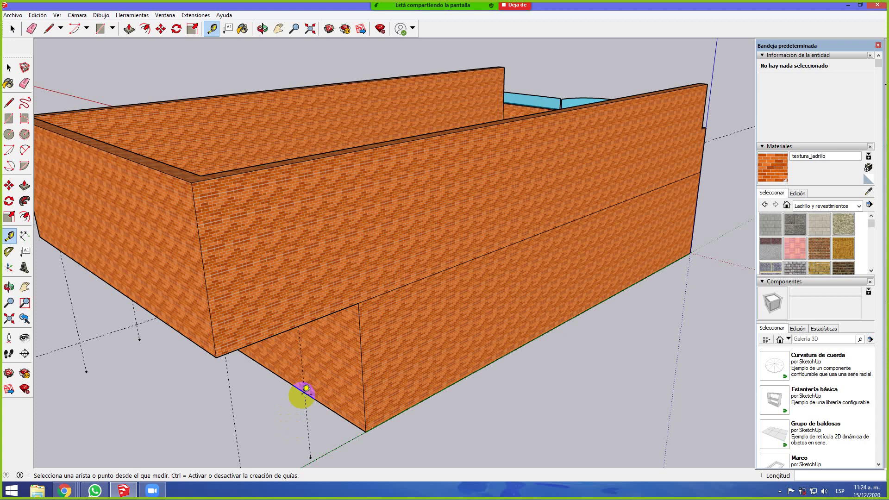
{"action": "scroll", "coordinate": [297, 421], "scroll_direction": "down", "scroll_amount": 3}
{"action": "scroll", "coordinate": [318, 461], "scroll_direction": "down", "scroll_amount": 2}
{"action": "scroll", "coordinate": [299, 442], "scroll_direction": "up", "scroll_amount": 4}
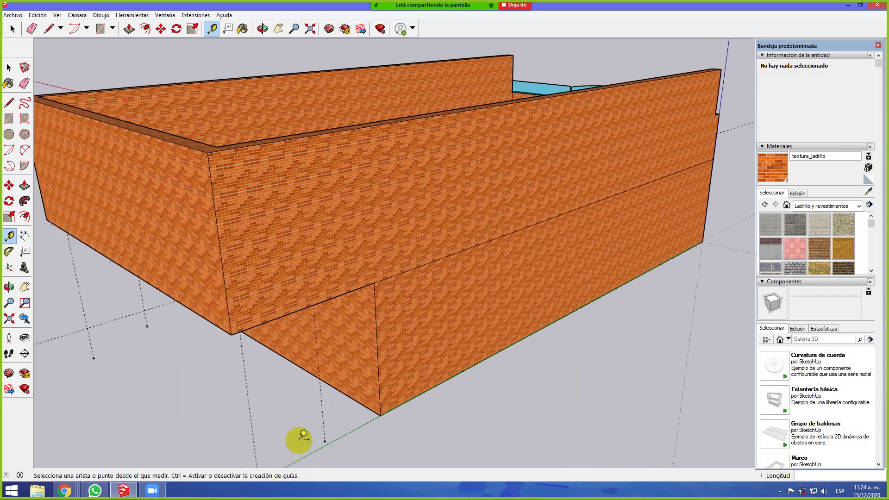
{"action": "scroll", "coordinate": [245, 202], "scroll_direction": "down", "scroll_amount": 1}
{"action": "scroll", "coordinate": [323, 363], "scroll_direction": "up", "scroll_amount": 1}
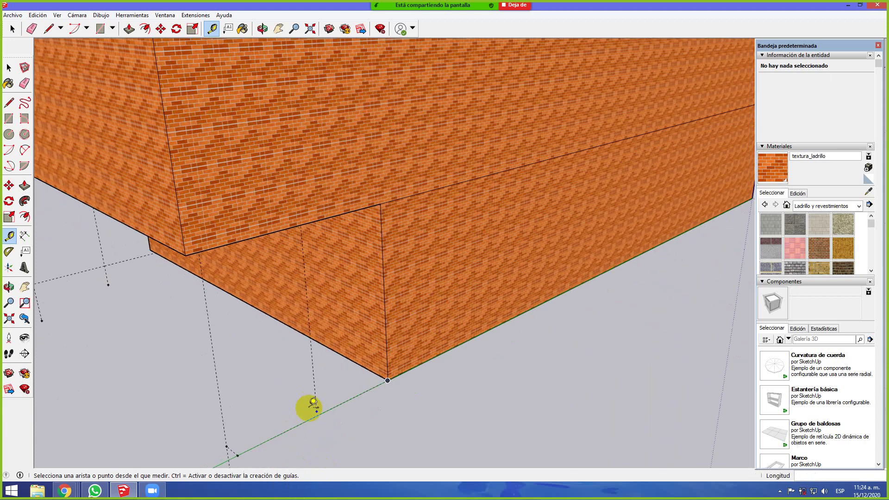
{"action": "scroll", "coordinate": [313, 401], "scroll_direction": "up", "scroll_amount": 3}
{"action": "middle_click_drag", "start_coordinate": [324, 420], "coordinate": [595, 312]}
{"action": "scroll", "coordinate": [609, 301], "scroll_direction": "up", "scroll_amount": 2}
{"action": "middle_click_drag", "start_coordinate": [493, 372], "coordinate": [500, 407]}
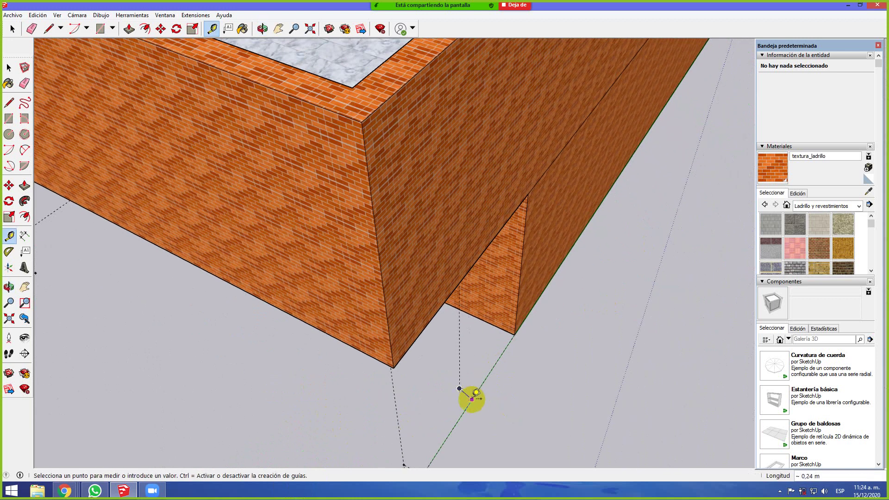
{"action": "left_click", "coordinate": [472, 397]}
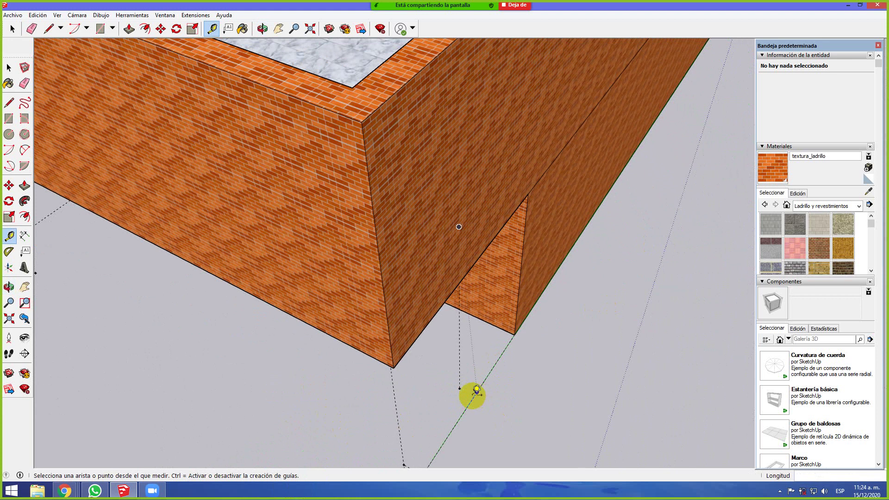
{"action": "left_click", "coordinate": [477, 391]}
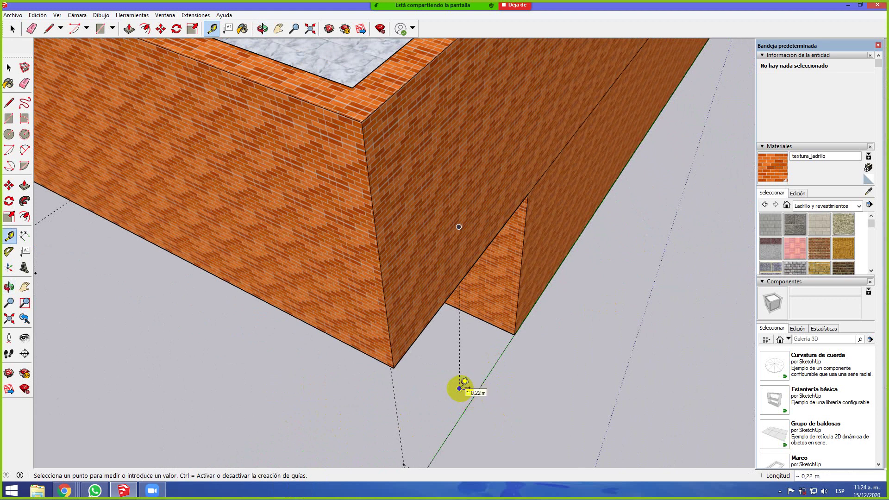
{"action": "left_click", "coordinate": [459, 388]}
{"action": "middle_click_drag", "start_coordinate": [457, 389], "coordinate": [463, 376]}
{"action": "key", "text": "ctrl+z"}
Try a guide from the outer vertical guide's ground point to the inner vertical guide's lower end
{"action": "middle_click_drag", "start_coordinate": [472, 408], "coordinate": [393, 372]}
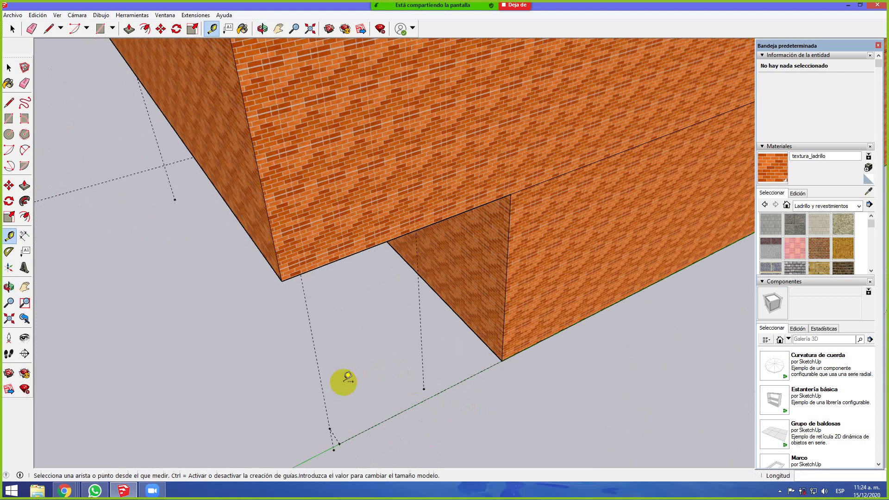
{"action": "left_click", "coordinate": [330, 428]}
{"action": "left_click", "coordinate": [425, 389]}
{"action": "middle_click_drag", "start_coordinate": [202, 411], "coordinate": [394, 276]}
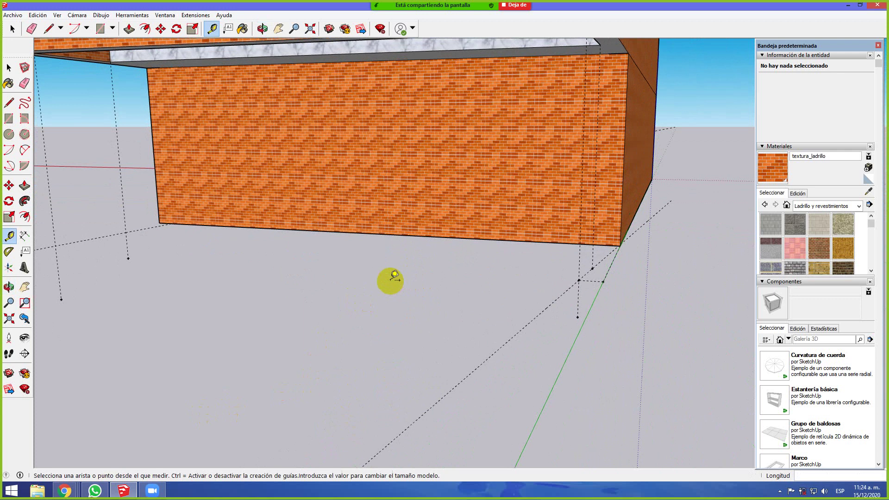
Draw a guide parallel to the green axis through the inner vertical guide, about 0.12 m from the axis
{"action": "middle_click_drag", "start_coordinate": [639, 303], "coordinate": [480, 294]}
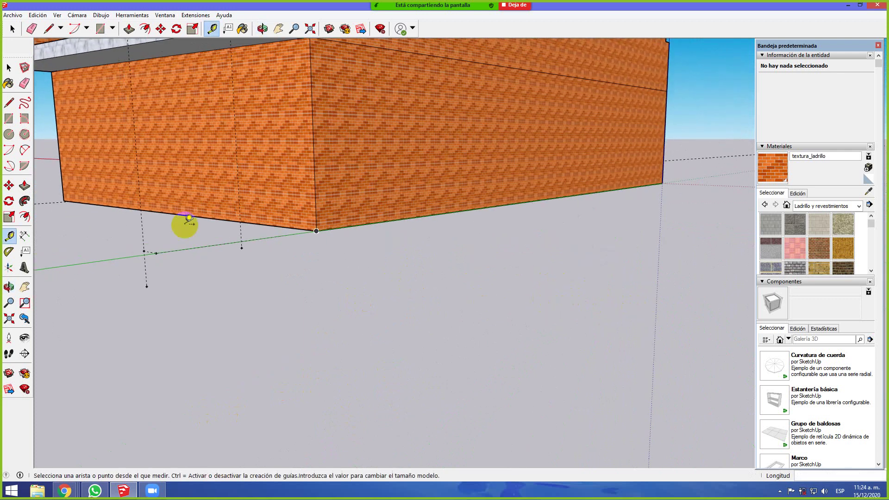
{"action": "left_click", "coordinate": [243, 241]}
{"action": "left_click", "coordinate": [244, 240]}
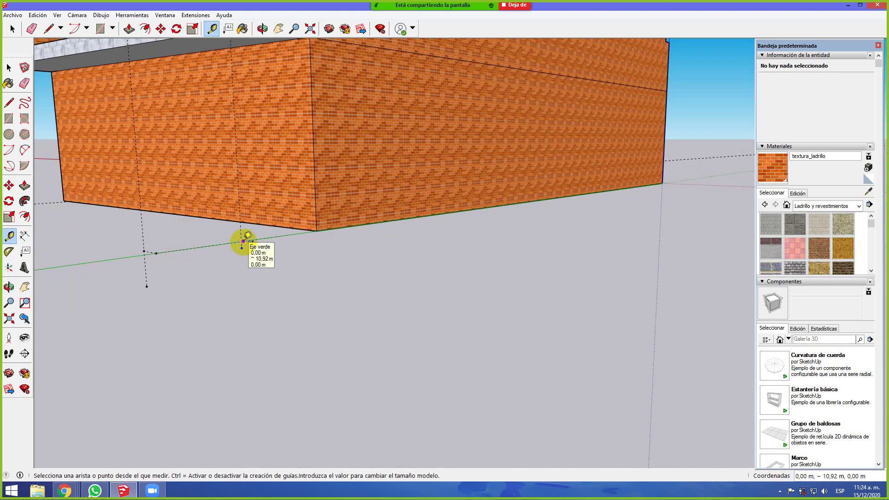
{"action": "middle_click_drag", "start_coordinate": [241, 240], "coordinate": [419, 243]}
{"action": "middle_click_drag", "start_coordinate": [418, 287], "coordinate": [422, 270]}
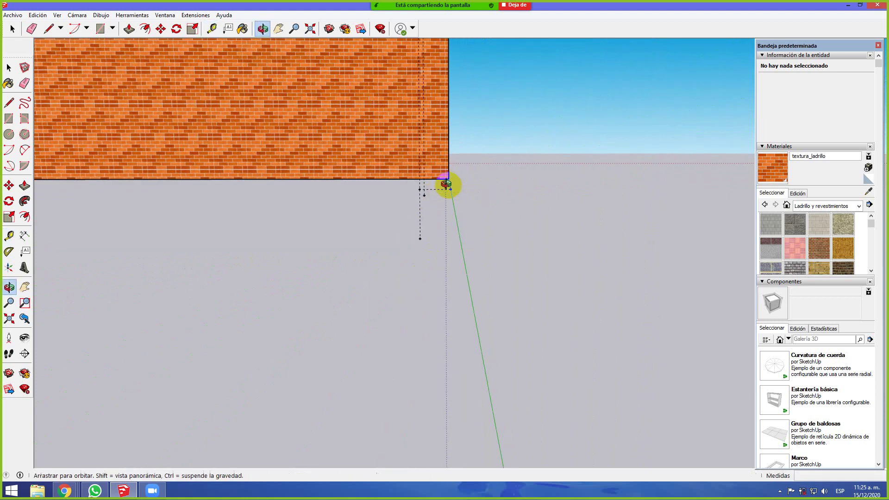
{"action": "middle_click_drag", "start_coordinate": [445, 184], "coordinate": [437, 197]}
{"action": "scroll", "coordinate": [439, 199], "scroll_direction": "up", "scroll_amount": 5}
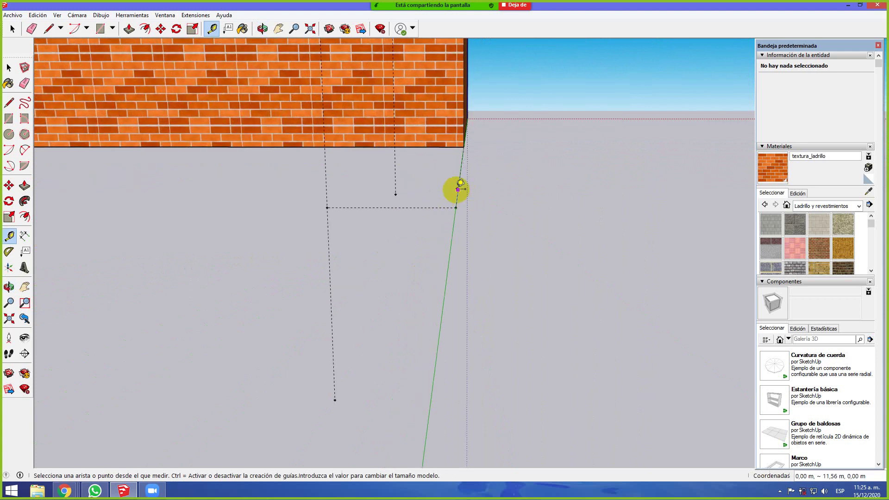
{"action": "left_click", "coordinate": [457, 189]}
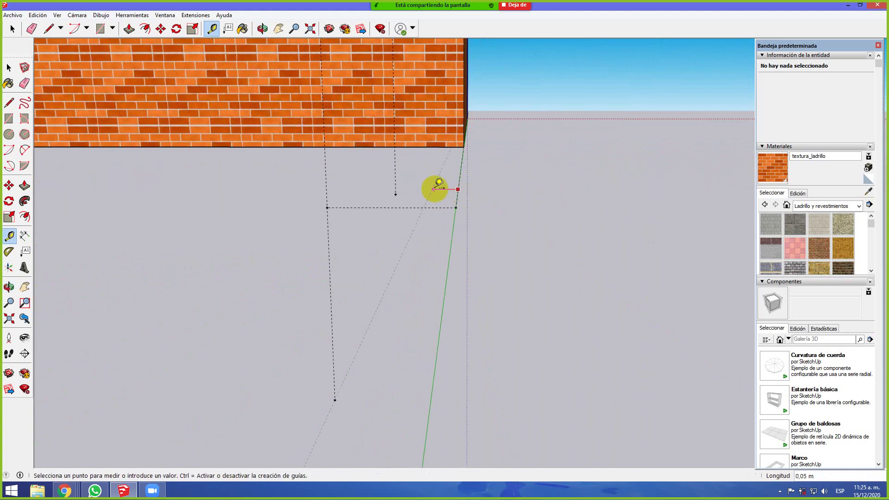
{"action": "left_click", "coordinate": [397, 187]}
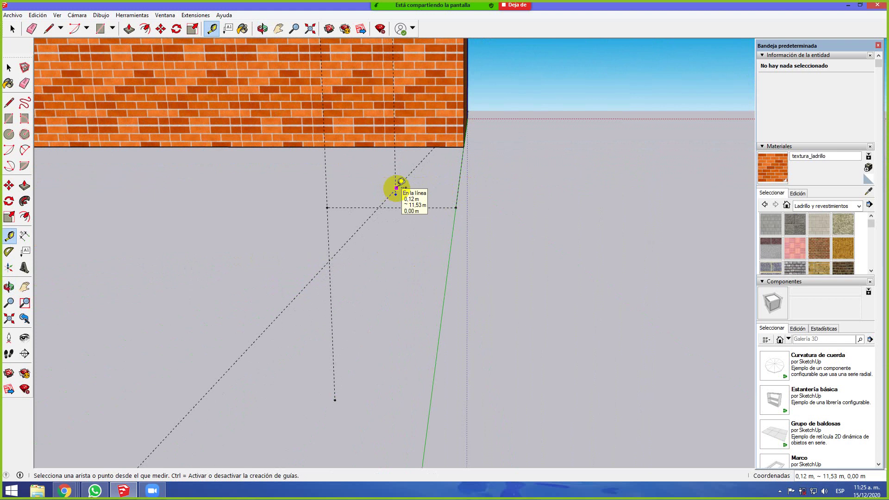
Measure the gap between the inner vertical guide and the green axis, and examine where the new guide crosses it
{"action": "left_click", "coordinate": [397, 187]}
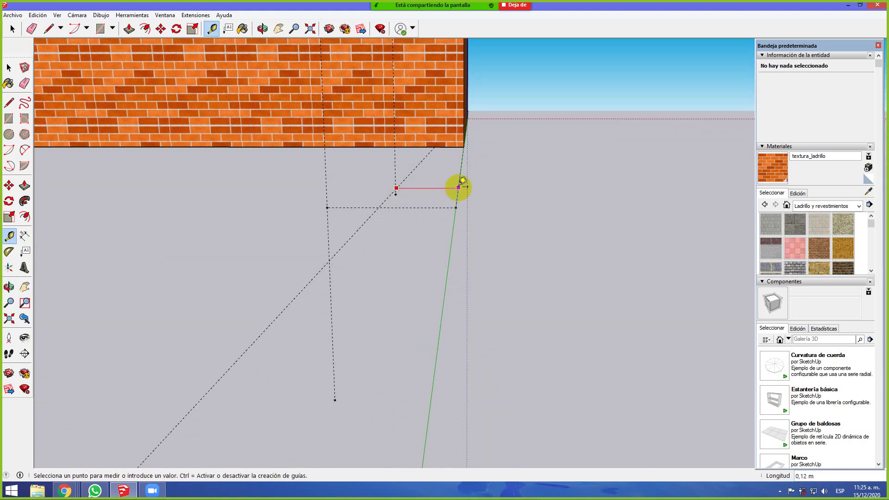
{"action": "key", "text": "o"}
{"action": "left_click_drag", "start_coordinate": [341, 207], "coordinate": [178, 367]}
{"action": "key", "text": "t"}
{"action": "scroll", "coordinate": [188, 382], "scroll_direction": "up", "scroll_amount": 5}
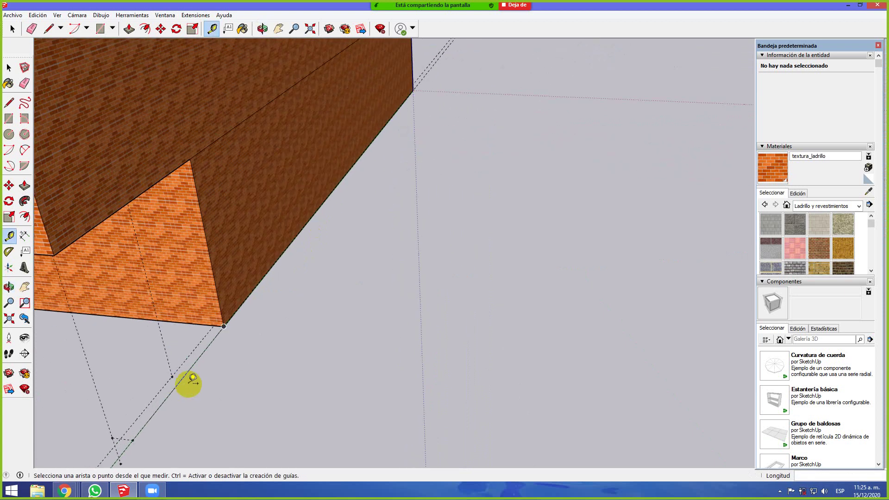
{"action": "scroll", "coordinate": [165, 396], "scroll_direction": "up", "scroll_amount": 5}
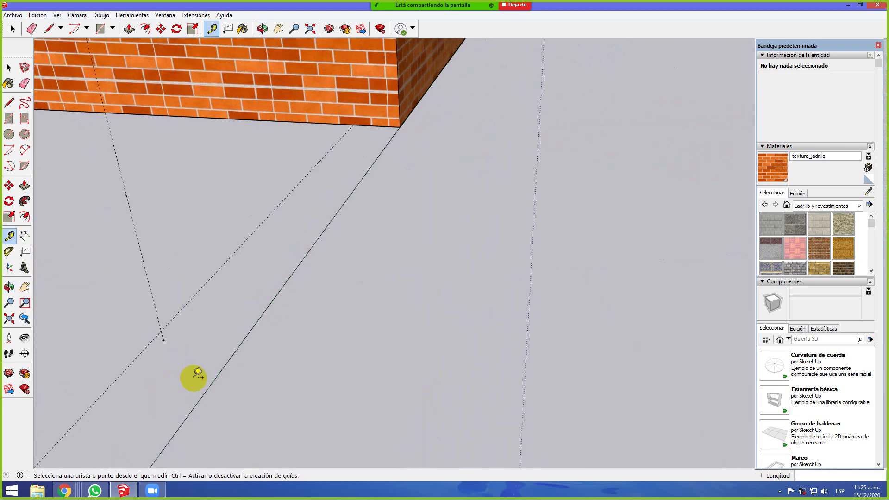
{"action": "scroll", "coordinate": [171, 341], "scroll_direction": "up", "scroll_amount": 2}
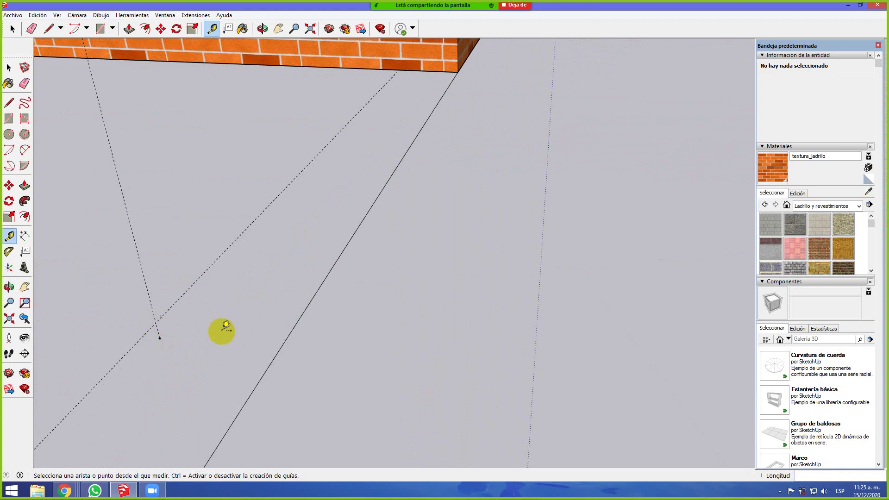
Draw a guide across the ground joining the lower ends of the two opposite inner vertical guides
{"action": "scroll", "coordinate": [217, 332], "scroll_direction": "down", "scroll_amount": 3}
{"action": "scroll", "coordinate": [193, 342], "scroll_direction": "down", "scroll_amount": 3}
{"action": "middle_click_drag", "start_coordinate": [189, 354], "coordinate": [476, 272]}
{"action": "key", "text": "t"}
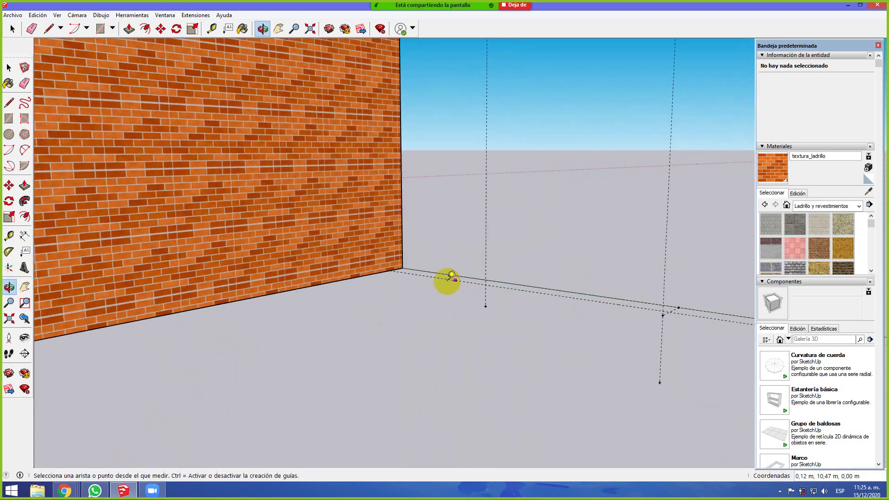
{"action": "middle_click_drag", "start_coordinate": [196, 347], "coordinate": [595, 241]}
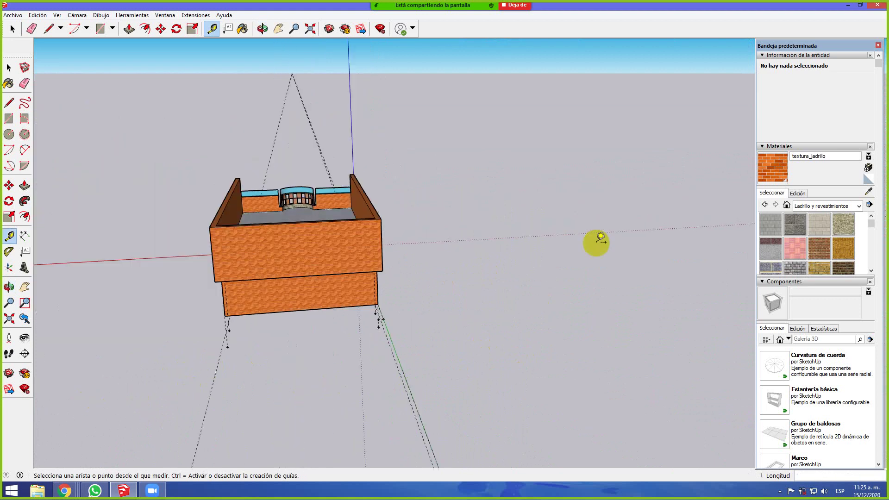
{"action": "scroll", "coordinate": [213, 342], "scroll_direction": "up", "scroll_amount": 5}
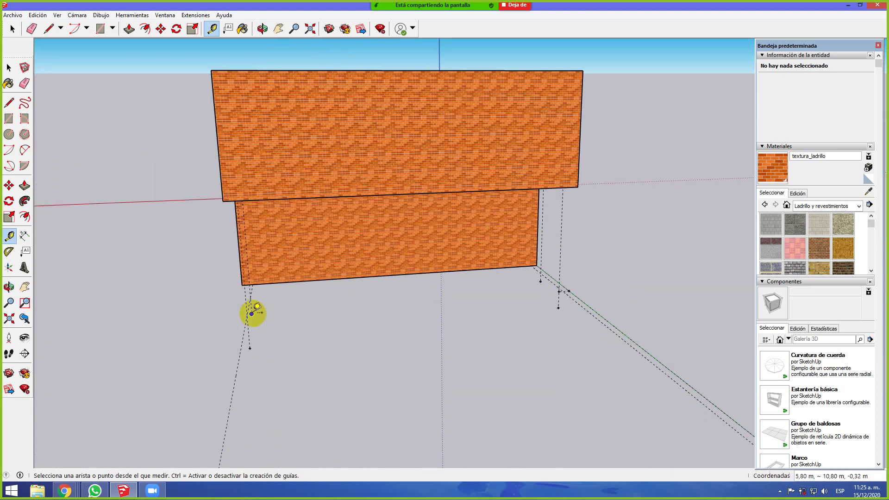
{"action": "left_click", "coordinate": [252, 314]}
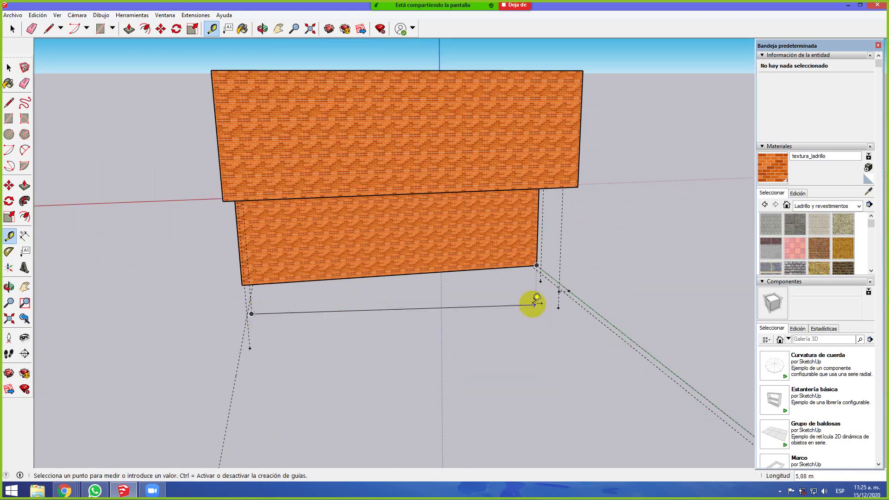
{"action": "left_click", "coordinate": [541, 282]}
Try a guide between the lower ends of the inner and outer vertical guides beside the green axis
{"action": "left_click", "coordinate": [540, 282]}
{"action": "left_click", "coordinate": [558, 308]}
{"action": "left_click", "coordinate": [558, 308]}
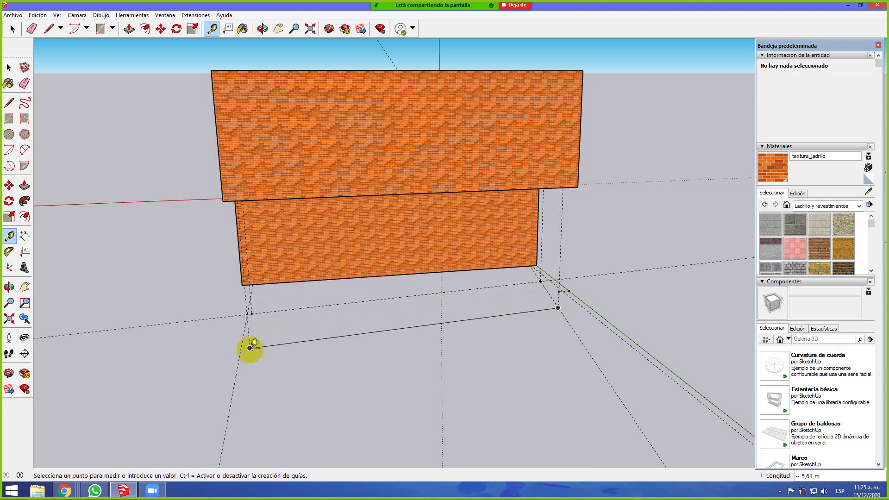
{"action": "key", "text": "Escape"}
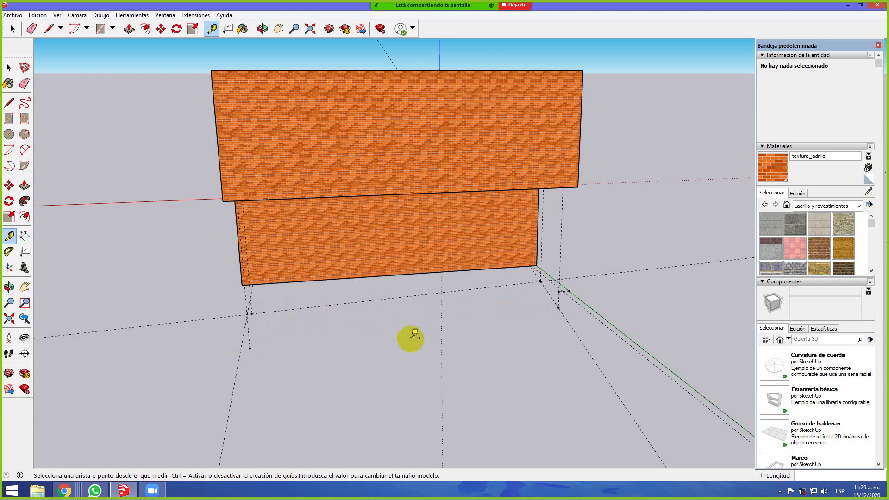
Try a guide through the outer vertical guide's ground point, and another from it toward the opposite outer vertical guide
{"action": "left_click", "coordinate": [537, 266]}
{"action": "left_click", "coordinate": [559, 291]}
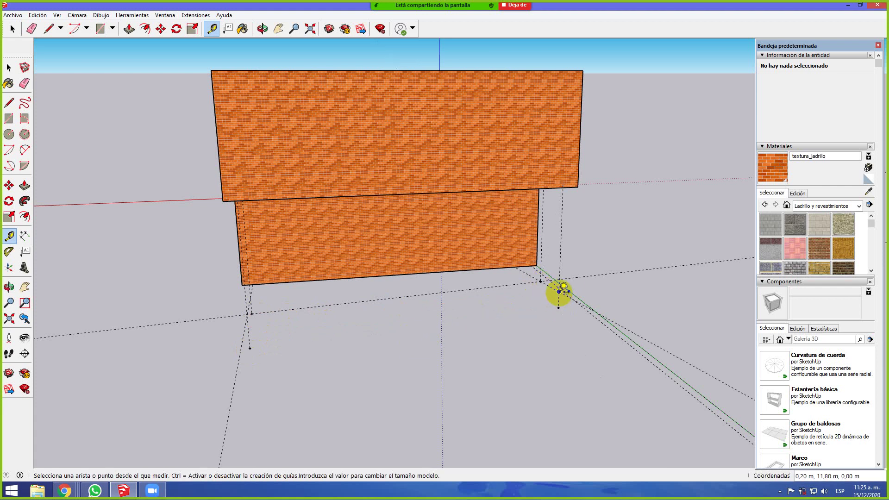
{"action": "left_click", "coordinate": [559, 291]}
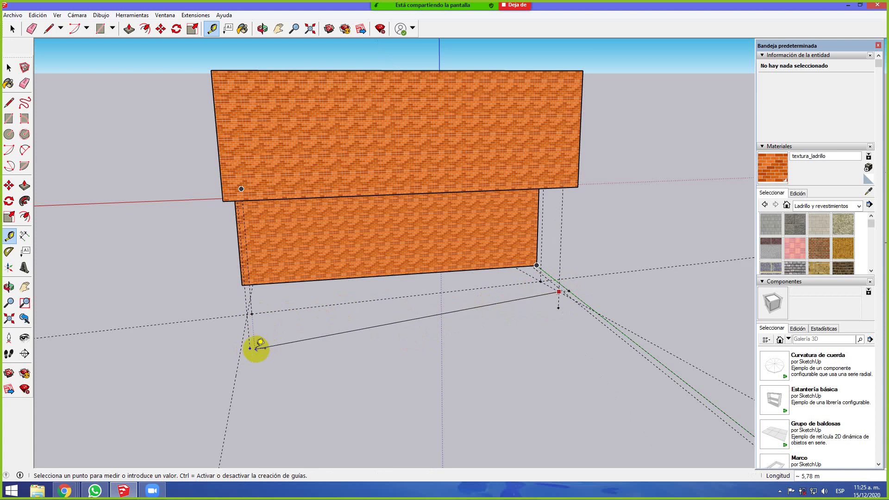
{"action": "middle_click_drag", "start_coordinate": [255, 334], "coordinate": [529, 307]}
Measure from the opposite outer vertical guide's ground crossing to the neighbouring inner vertical guide
{"action": "left_click", "coordinate": [399, 314]}
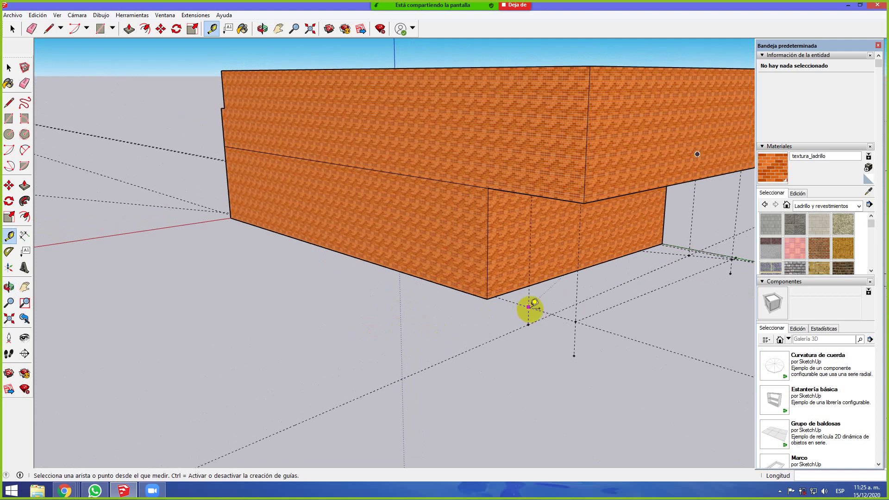
{"action": "left_click", "coordinate": [575, 322]}
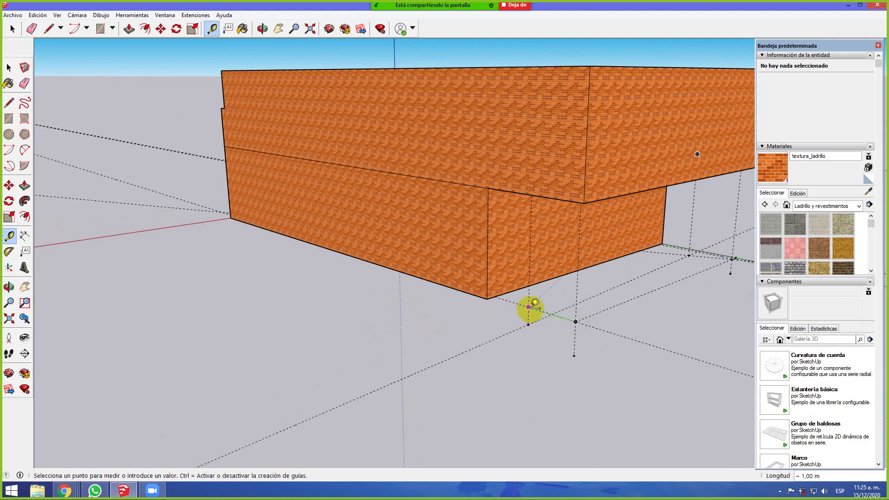
{"action": "middle_click_drag", "start_coordinate": [561, 307], "coordinate": [391, 351]}
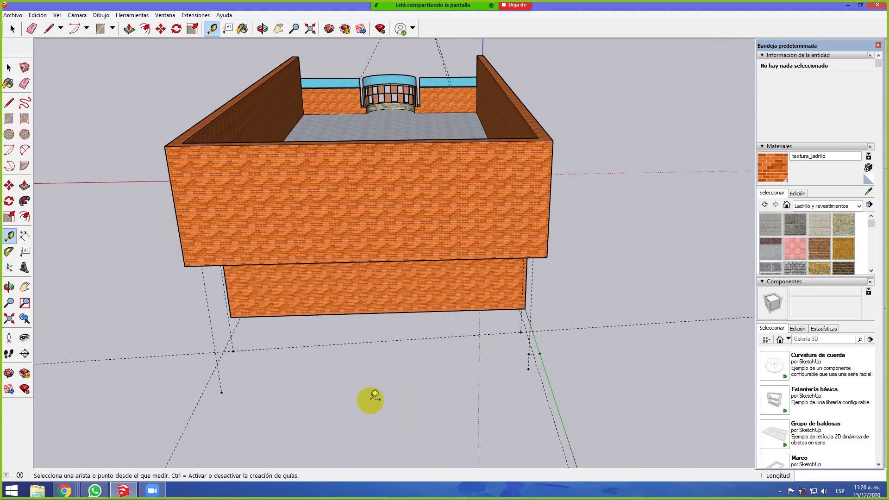
Activate the Rectangle tool and examine where the ground guides meet the vertical guides under the overhang
{"action": "left_click", "coordinate": [9, 118]}
{"action": "scroll", "coordinate": [309, 336], "scroll_direction": "up", "scroll_amount": 3}
{"action": "scroll", "coordinate": [451, 355], "scroll_direction": "up", "scroll_amount": 2}
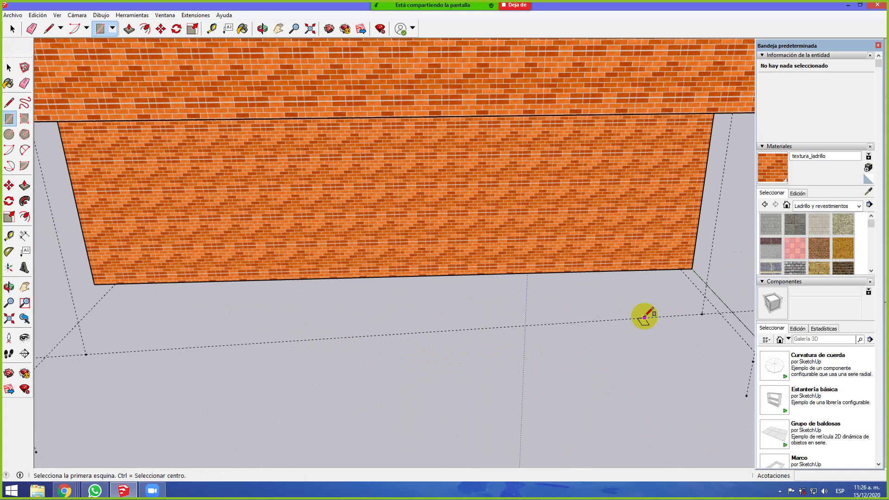
{"action": "middle_click_drag", "start_coordinate": [706, 296], "coordinate": [465, 271]}
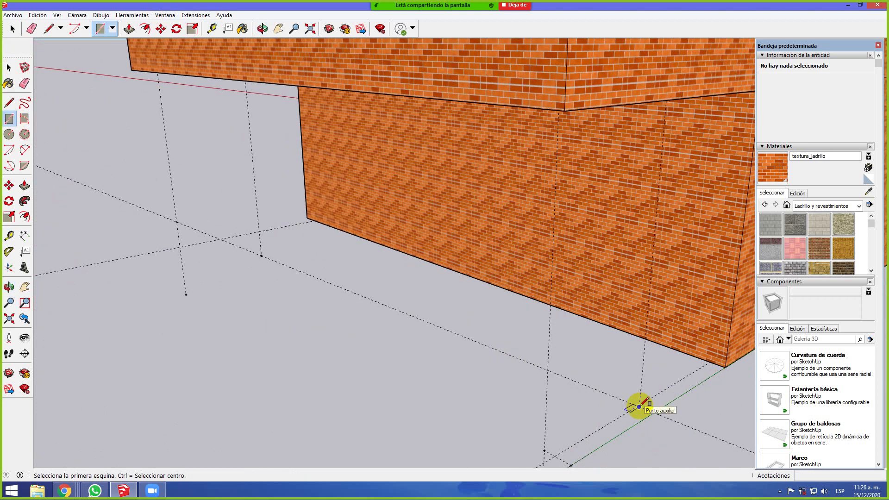
{"action": "scroll", "coordinate": [638, 406], "scroll_direction": "up", "scroll_amount": 5}
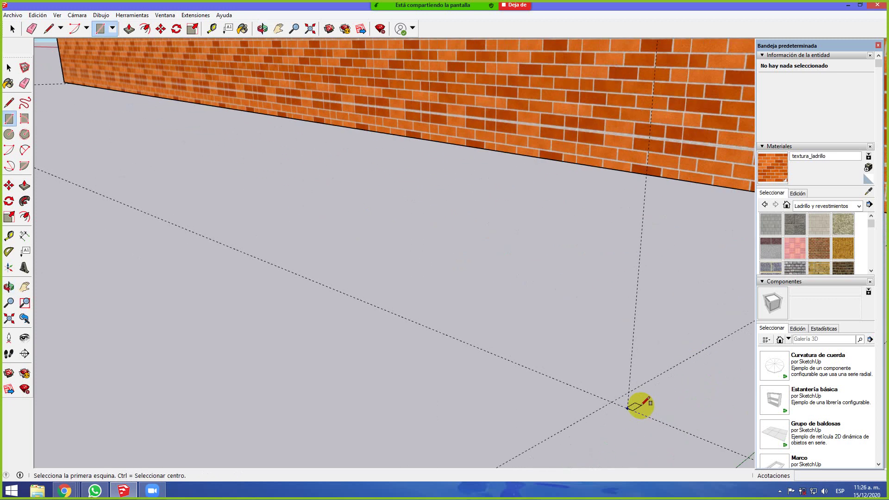
{"action": "middle_click_drag", "start_coordinate": [627, 419], "coordinate": [660, 377]}
{"action": "scroll", "coordinate": [654, 370], "scroll_direction": "down", "scroll_amount": 5}
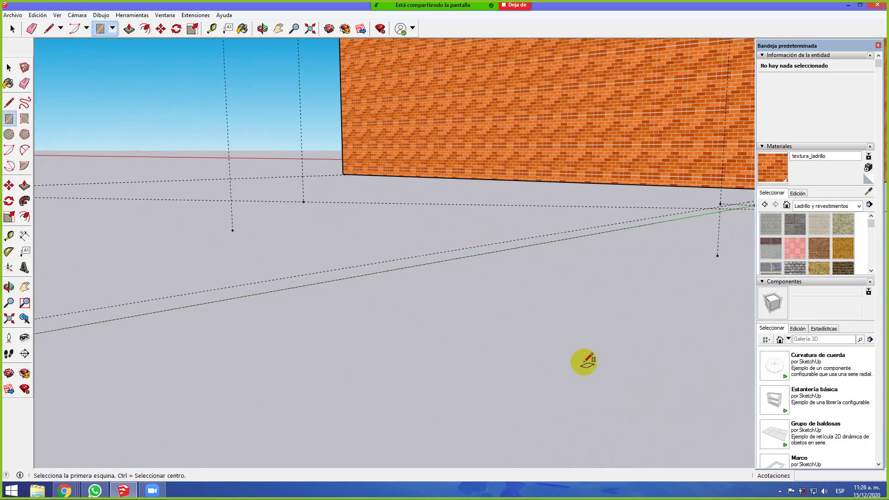
{"action": "middle_click_drag", "start_coordinate": [554, 360], "coordinate": [617, 389]}
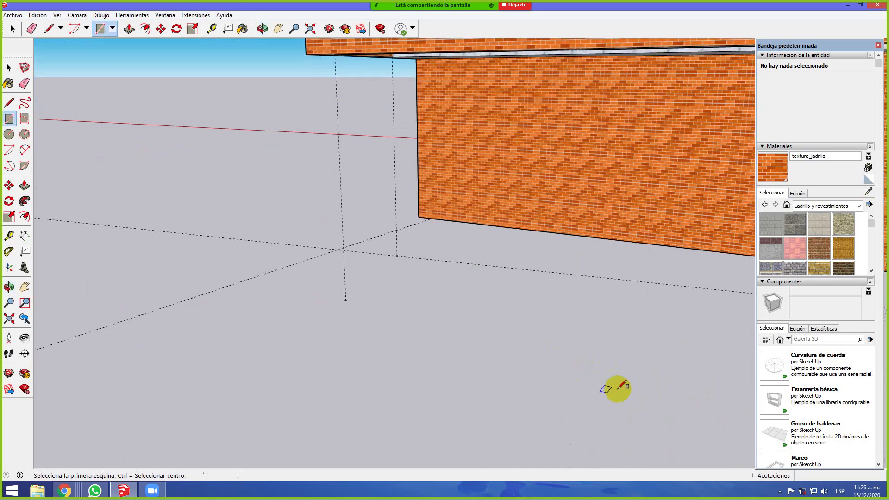
{"action": "left_click", "coordinate": [397, 256]}
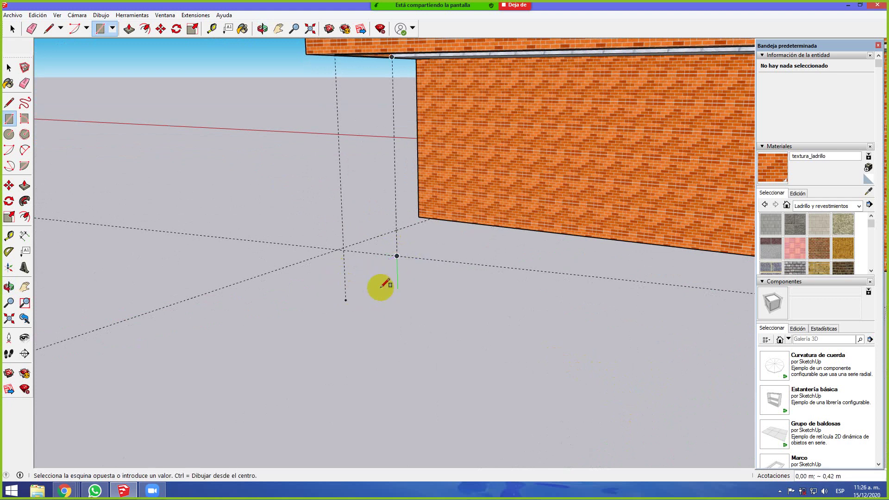
{"action": "middle_click_drag", "start_coordinate": [433, 304], "coordinate": [523, 317]}
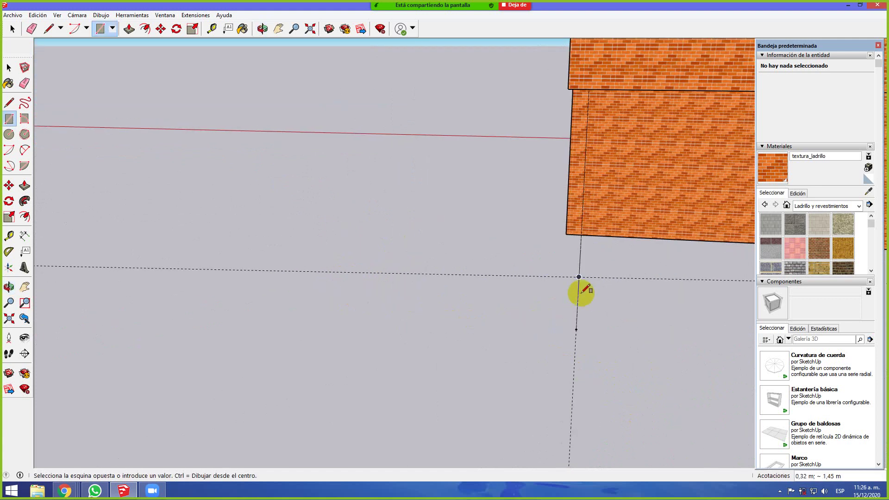
{"action": "middle_click_drag", "start_coordinate": [582, 296], "coordinate": [651, 307]}
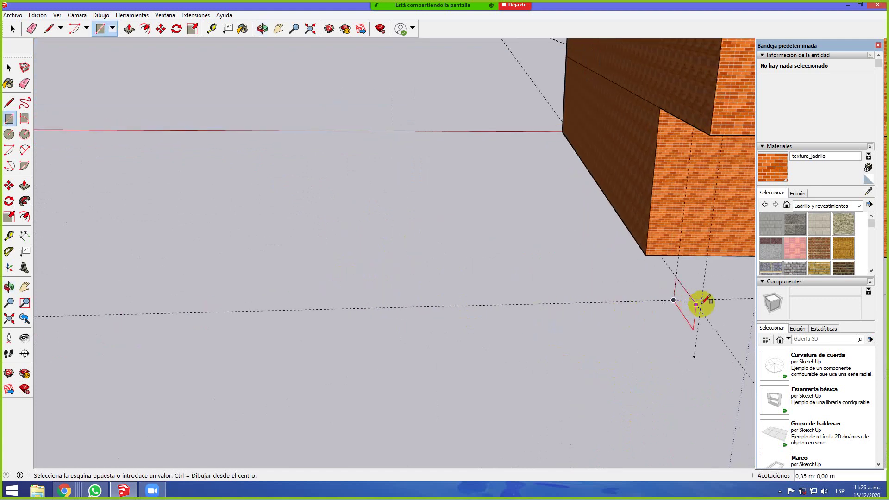
{"action": "key", "text": "Escape"}
Draw a ground rectangle from the far inner vertical guide's ground crossing to the outer vertical guide's ground point near the green axis
{"action": "middle_click_drag", "start_coordinate": [573, 304], "coordinate": [508, 317]}
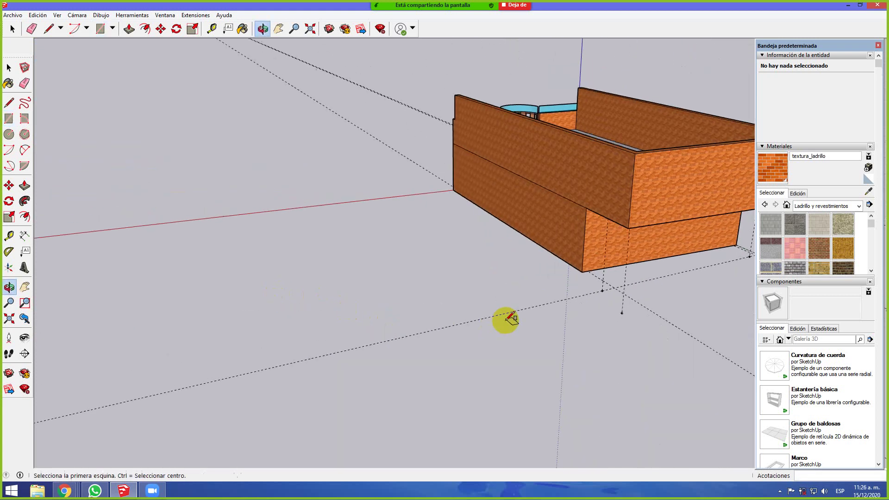
{"action": "scroll", "coordinate": [601, 282], "scroll_direction": "up", "scroll_amount": 6}
{"action": "left_click", "coordinate": [617, 273]}
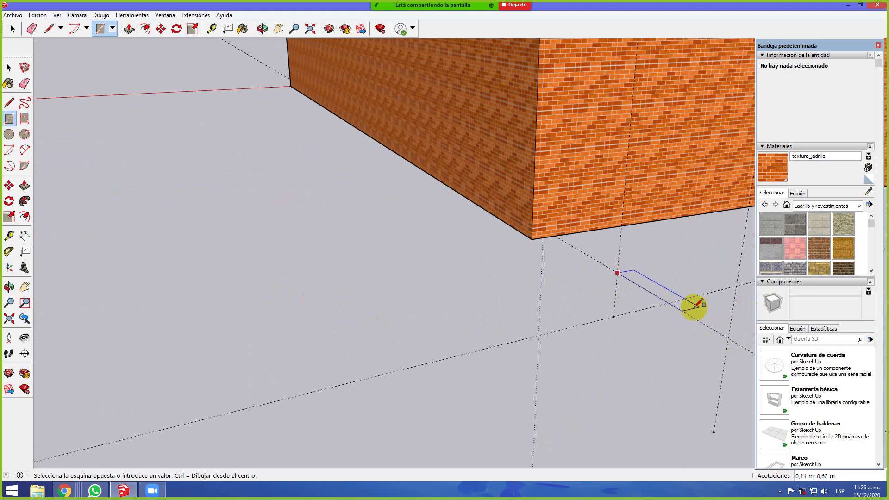
{"action": "middle_click_drag", "start_coordinate": [732, 334], "coordinate": [524, 317]}
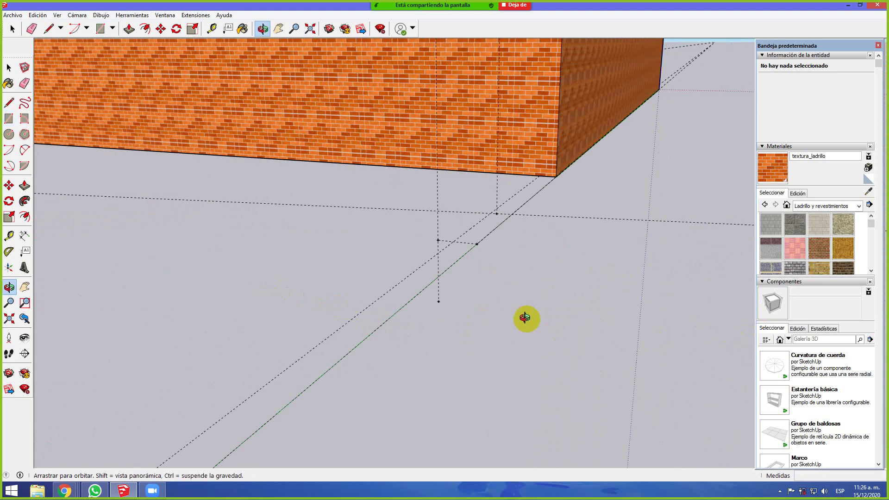
{"action": "left_click", "coordinate": [437, 240]}
{"action": "middle_click_drag", "start_coordinate": [411, 258], "coordinate": [443, 277]}
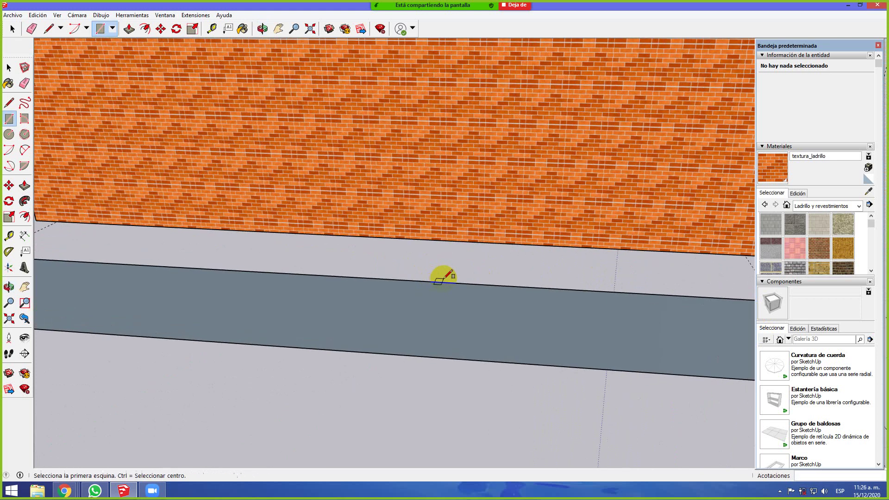
{"action": "scroll", "coordinate": [444, 283], "scroll_direction": "down", "scroll_amount": 4}
{"action": "middle_click_drag", "start_coordinate": [373, 334], "coordinate": [388, 371]}
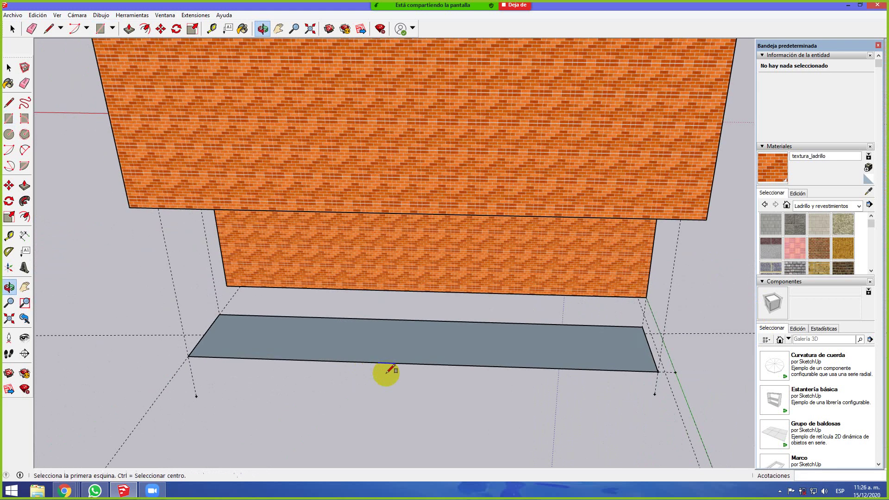
{"action": "middle_click_drag", "start_coordinate": [402, 159], "coordinate": [416, 200]}
{"action": "scroll", "coordinate": [258, 299], "scroll_direction": "down", "scroll_amount": 2}
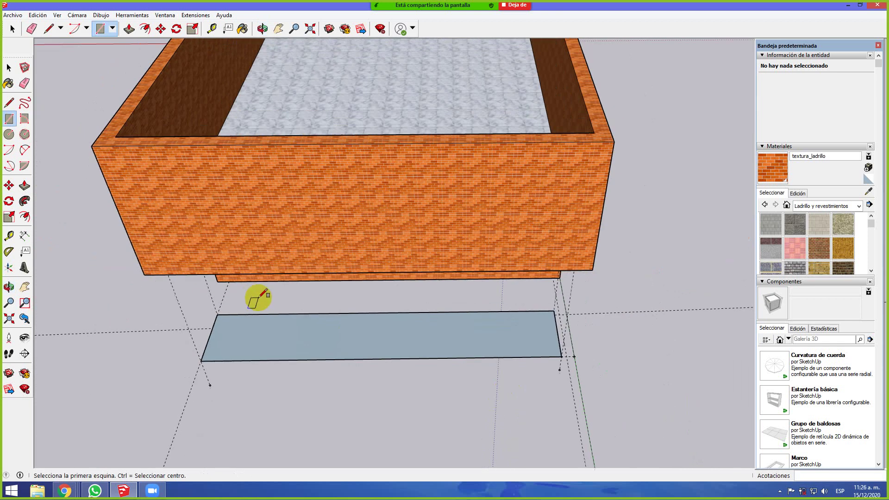
Erase the construction guides around the ground rectangle and beneath the overhang
{"action": "left_click", "coordinate": [24, 83]}
{"action": "mouse_move", "coordinate": [200, 322]}
{"action": "left_mouse_down"}
{"action": "mouse_move", "coordinate": [173, 333]}
{"action": "mouse_move", "coordinate": [190, 407]}
{"action": "mouse_move", "coordinate": [215, 296]}
{"action": "mouse_move", "coordinate": [199, 298]}
{"action": "left_mouse_up"}
{"action": "left_click_drag", "start_coordinate": [559, 383], "coordinate": [569, 349]}
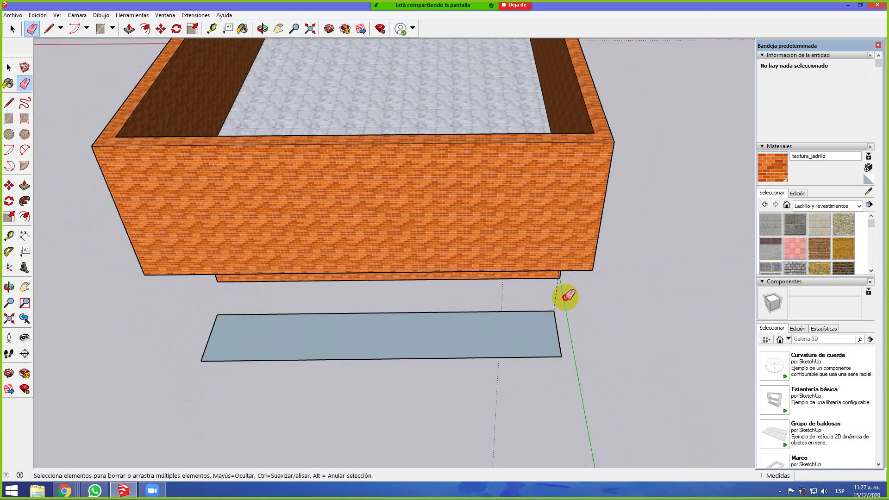
Divide the ground rectangle crosswise into eight equal strips with lines between the midpoints of its long edges
{"action": "mouse_move", "coordinate": [574, 371]}
{"action": "middle_mouse_down"}
{"action": "mouse_move", "coordinate": [569, 376]}
{"action": "mouse_move", "coordinate": [573, 301]}
{"action": "middle_mouse_up"}
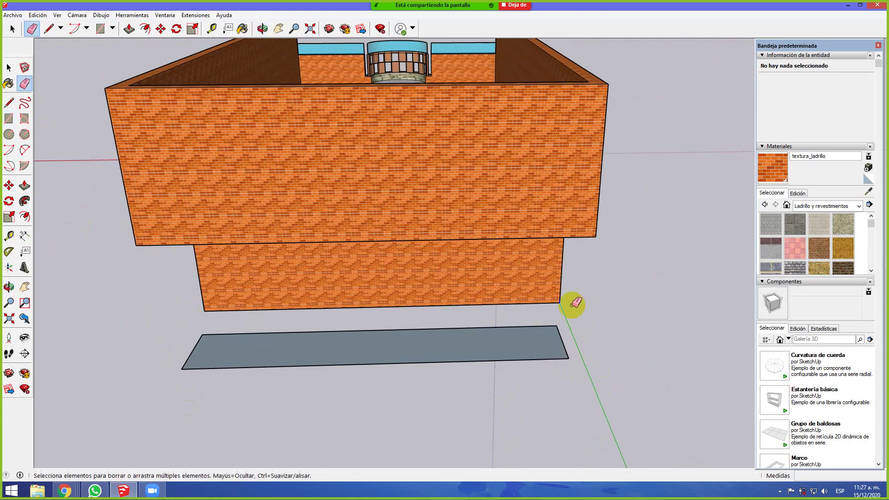
{"action": "left_click", "coordinate": [8, 102]}
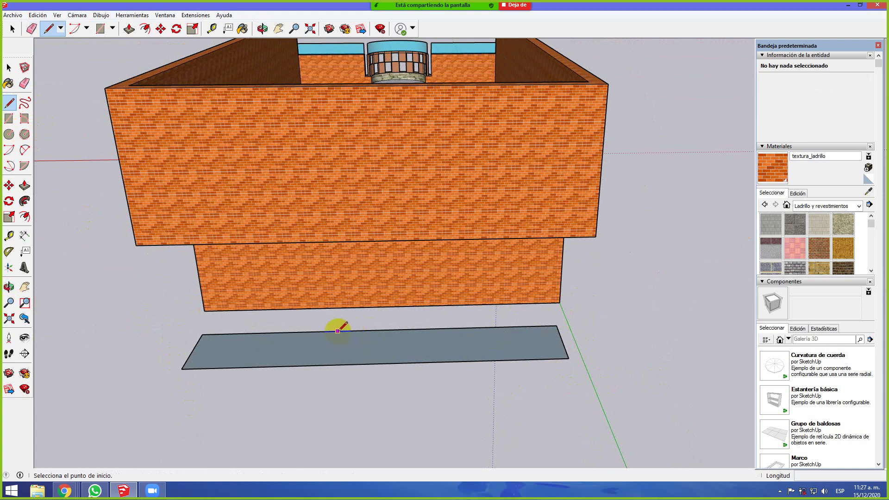
{"action": "left_click", "coordinate": [382, 330]}
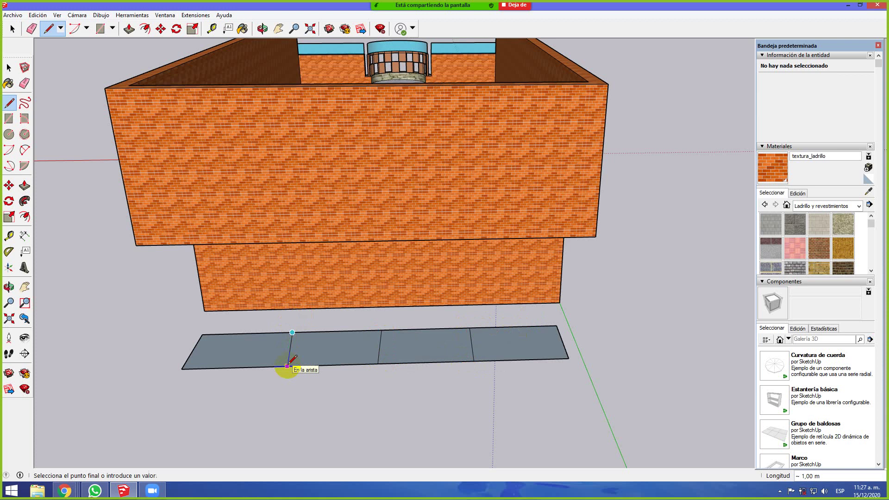
{"action": "left_click", "coordinate": [337, 331]}
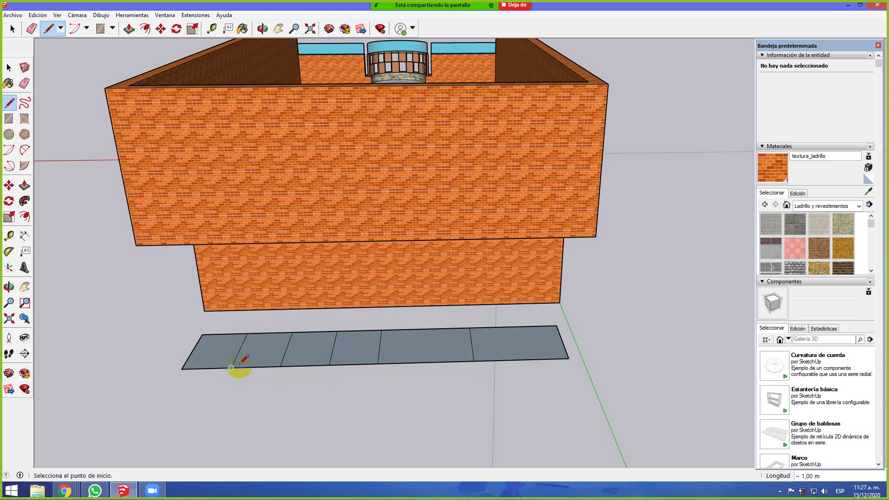
{"action": "left_click", "coordinate": [425, 329]}
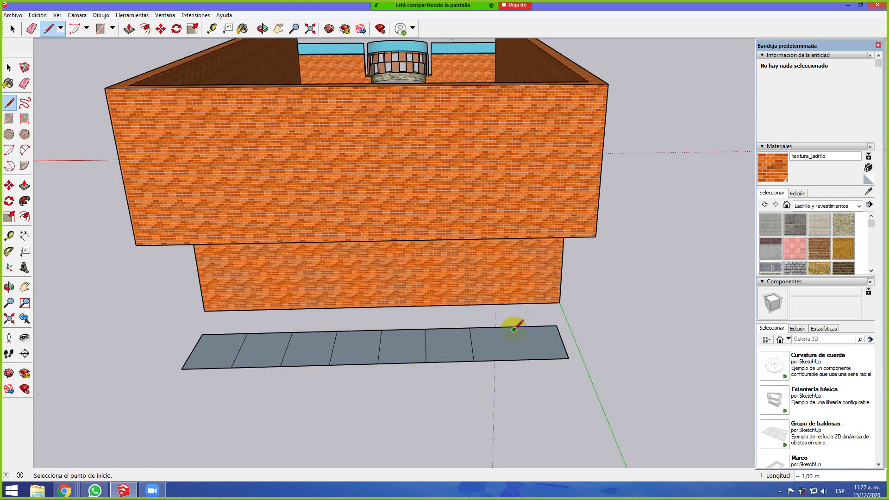
{"action": "left_click", "coordinate": [519, 360]}
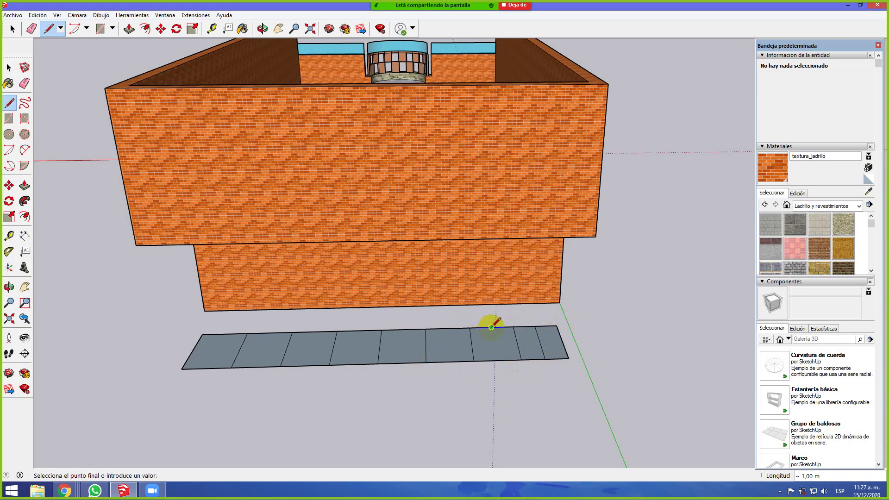
Halve each of the eight ground strips with crosswise midpoint lines to make sixteen equal strips
{"action": "left_click", "coordinate": [448, 328]}
{"action": "left_click", "coordinate": [448, 362]}
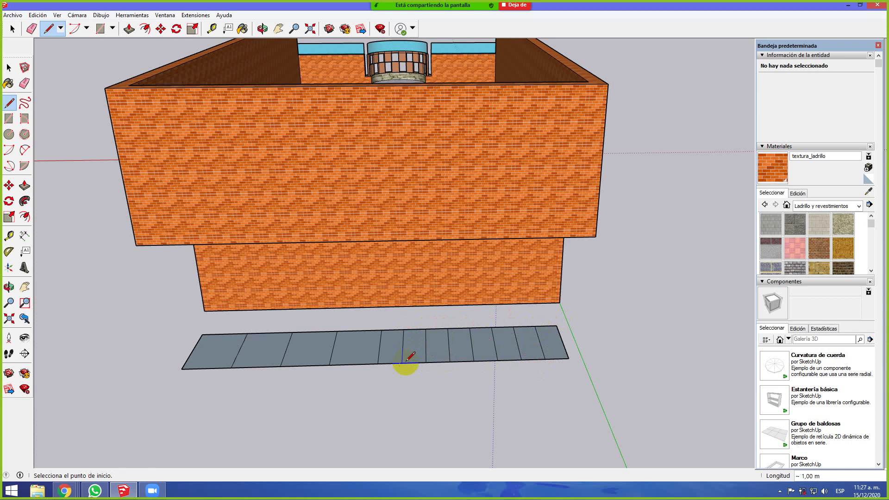
{"action": "left_click", "coordinate": [353, 364]}
{"action": "left_click", "coordinate": [314, 331]}
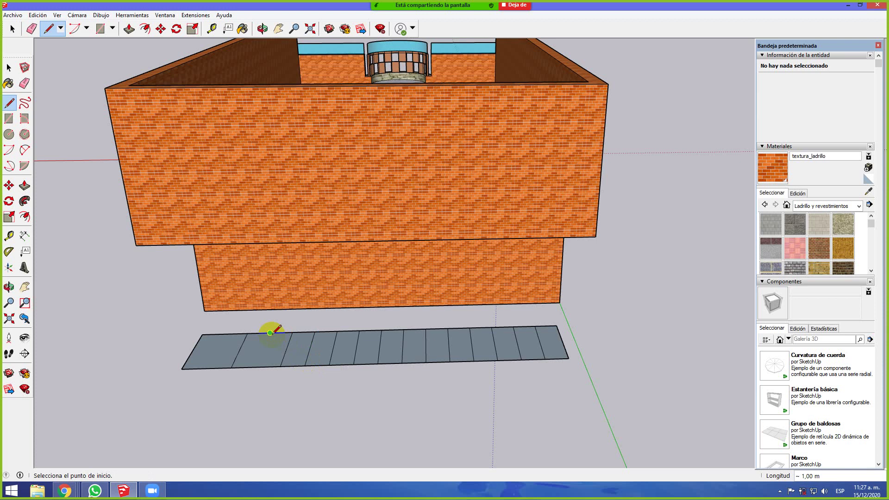
{"action": "left_click", "coordinate": [257, 367]}
{"action": "left_click", "coordinate": [225, 334]}
{"action": "left_click", "coordinate": [207, 368]}
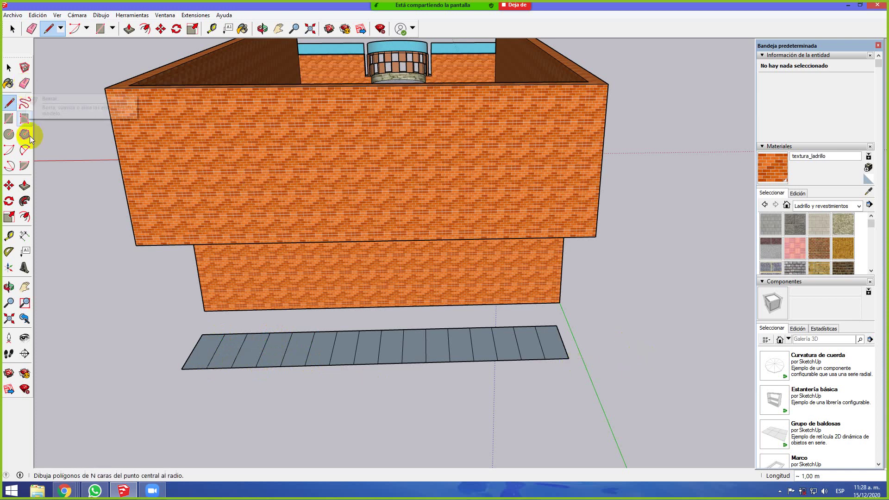
Try to Push/Pull the end ground strip nearest the green axis up 2.20 m to the upper floor slab
{"action": "left_click", "coordinate": [25, 185]}
{"action": "middle_click_drag", "start_coordinate": [179, 328], "coordinate": [238, 327]}
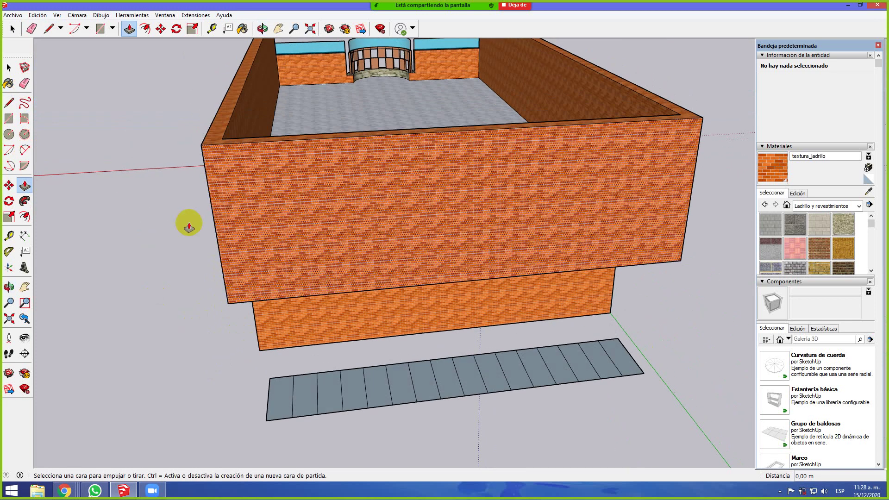
{"action": "middle_click_drag", "start_coordinate": [139, 188], "coordinate": [328, 377]}
{"action": "left_click_drag", "start_coordinate": [559, 208], "coordinate": [570, 144]}
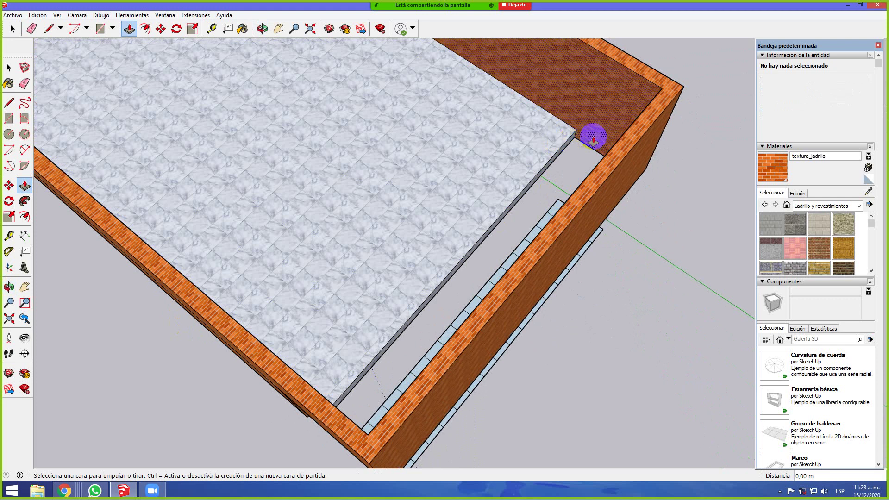
{"action": "middle_click_drag", "start_coordinate": [539, 192], "coordinate": [540, 171]}
{"action": "left_click", "coordinate": [457, 162]}
{"action": "middle_click_drag", "start_coordinate": [395, 197], "coordinate": [453, 192]}
{"action": "key", "text": "p"}
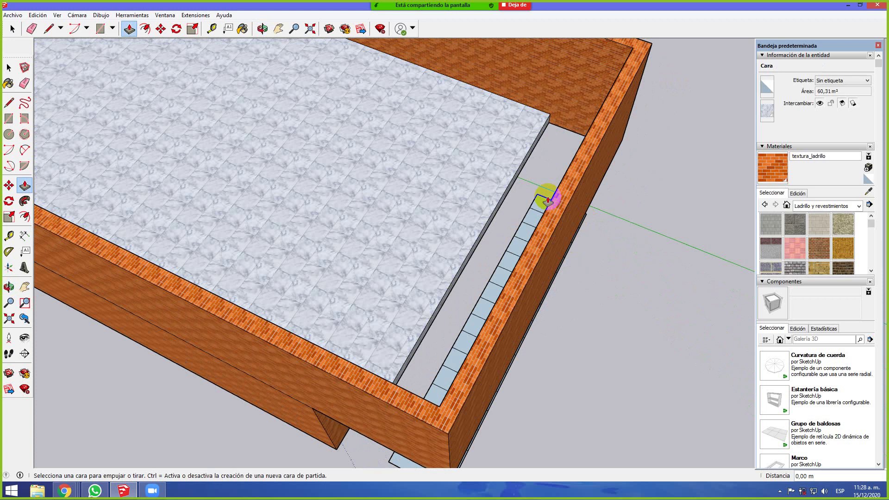
{"action": "left_click_drag", "start_coordinate": [544, 204], "coordinate": [544, 138]}
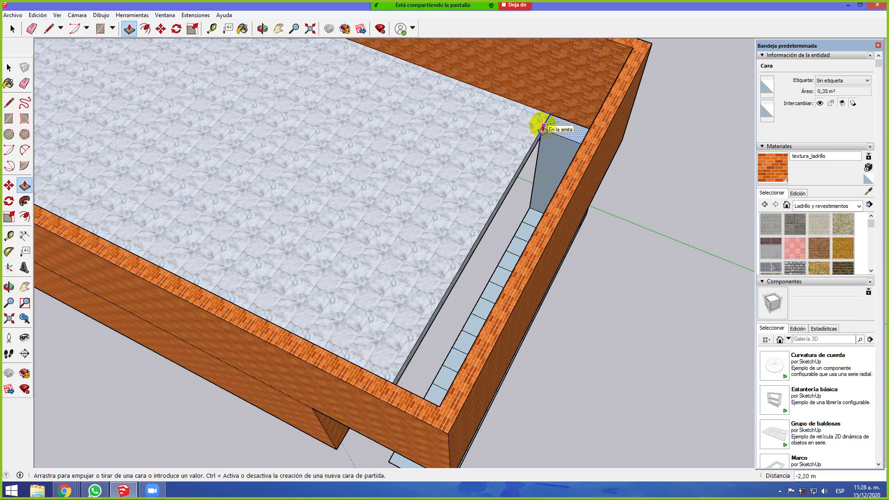
{"action": "left_click_drag", "start_coordinate": [542, 127], "coordinate": [540, 123]}
Check the raised strip from inside the upper floor and from the front, and undo its extrusion
{"action": "middle_click_drag", "start_coordinate": [669, 269], "coordinate": [413, 134]}
{"action": "middle_click_drag", "start_coordinate": [562, 370], "coordinate": [645, 428]}
{"action": "middle_click_drag", "start_coordinate": [532, 365], "coordinate": [610, 415]}
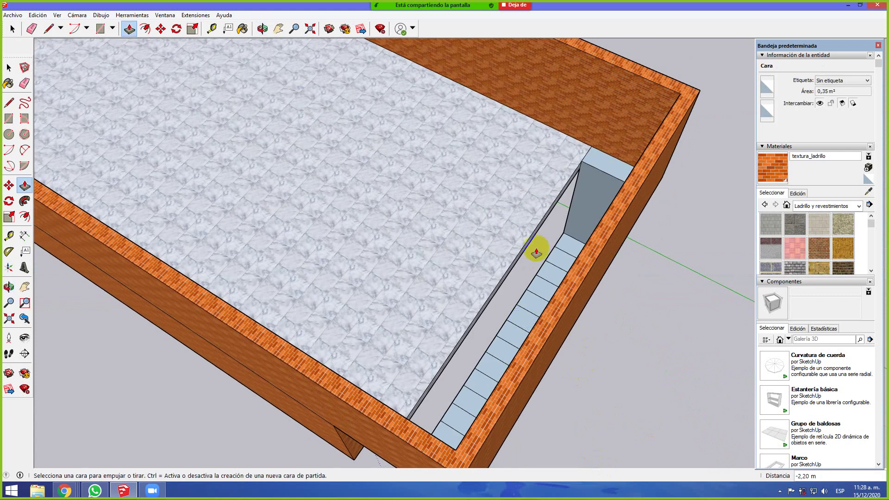
{"action": "middle_click_drag", "start_coordinate": [654, 377], "coordinate": [531, 316]}
{"action": "key", "text": "p"}
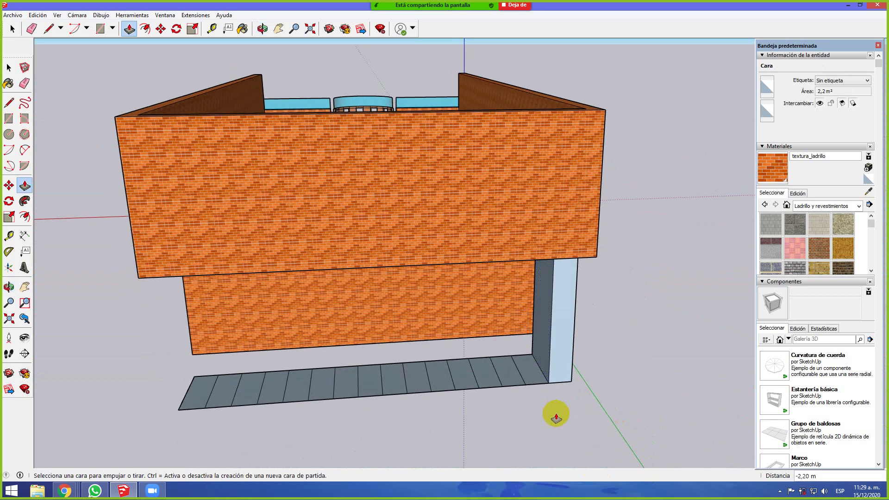
{"action": "key", "text": "ctrl+z"}
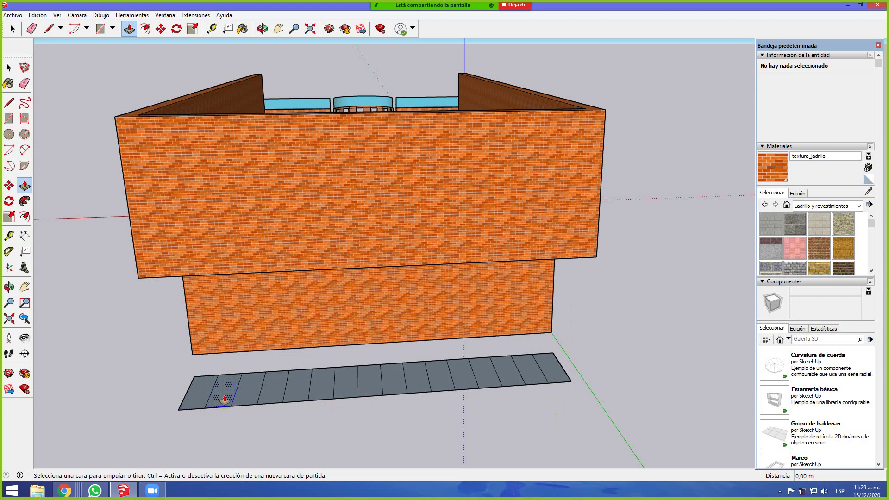
Dimension the vertical distance from the upper floor slab's corner at the overhang opening to the ground strip below
{"action": "left_click", "coordinate": [298, 394]}
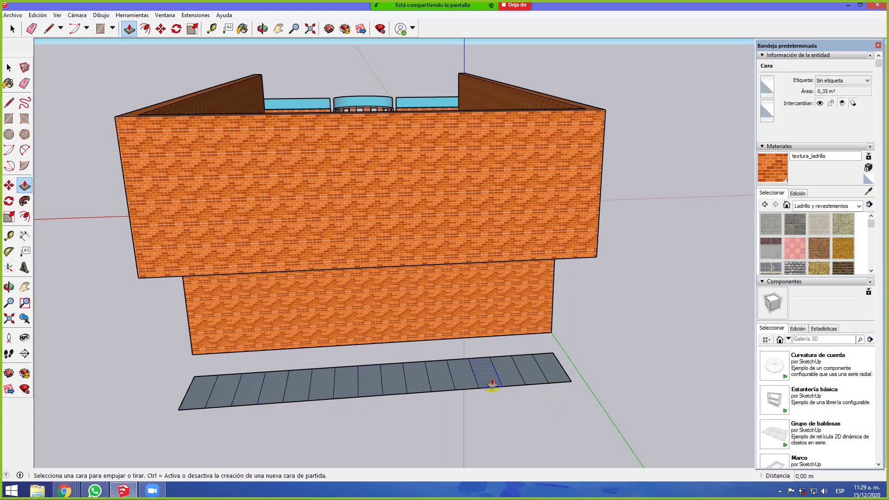
{"action": "middle_click_drag", "start_coordinate": [523, 405], "coordinate": [526, 380]}
{"action": "scroll", "coordinate": [526, 380], "scroll_direction": "down", "scroll_amount": 2}
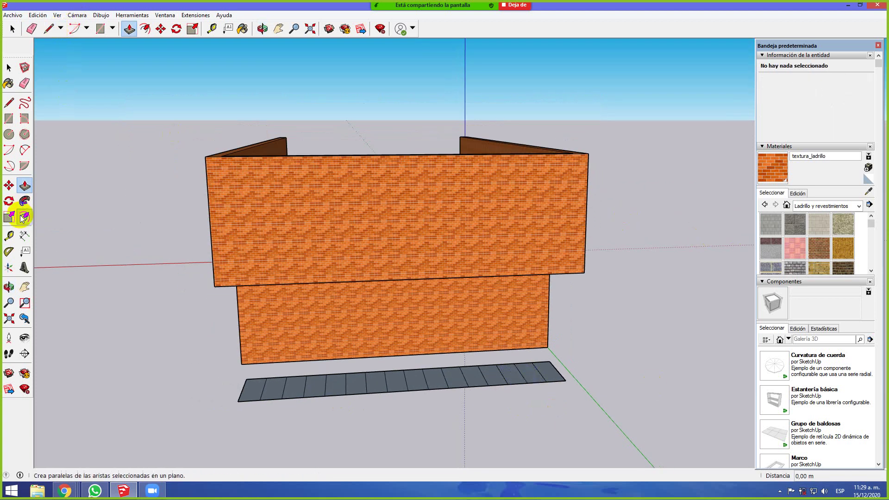
{"action": "left_click", "coordinate": [25, 235]}
{"action": "middle_click_drag", "start_coordinate": [561, 329], "coordinate": [563, 221]}
{"action": "scroll", "coordinate": [563, 221], "scroll_direction": "up", "scroll_amount": 5}
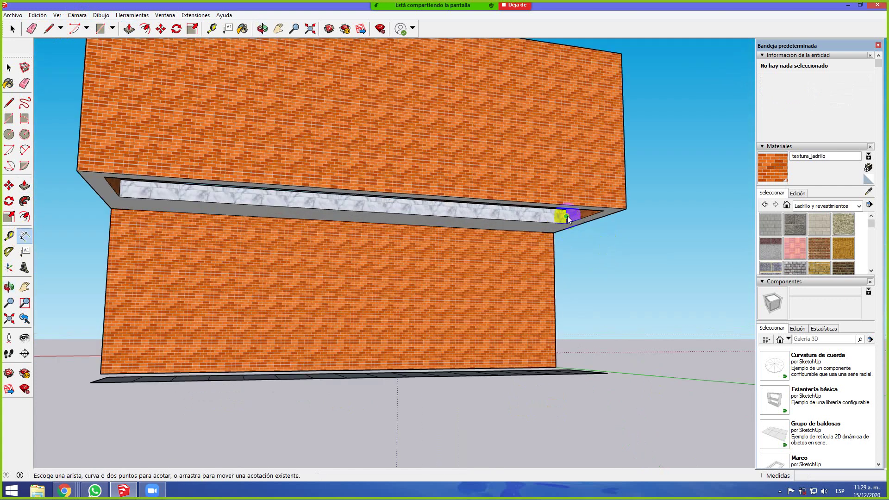
{"action": "left_click", "coordinate": [564, 208]}
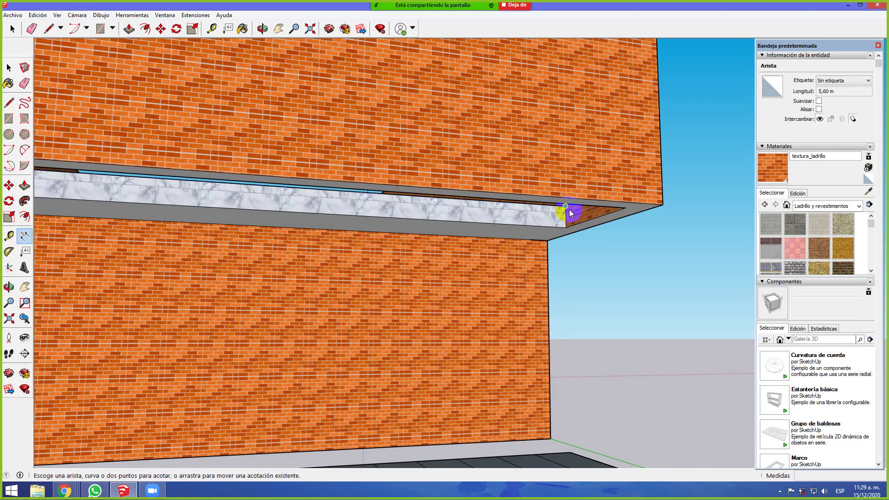
{"action": "left_click", "coordinate": [565, 206]}
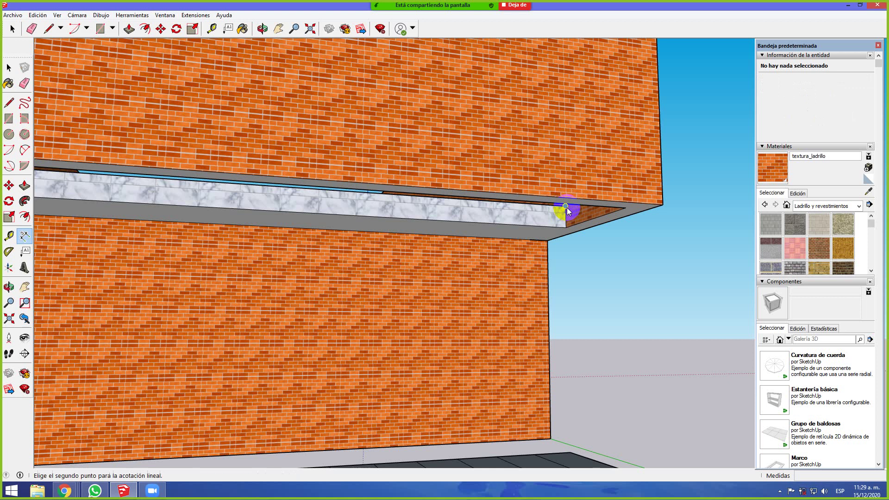
{"action": "left_click", "coordinate": [569, 452]}
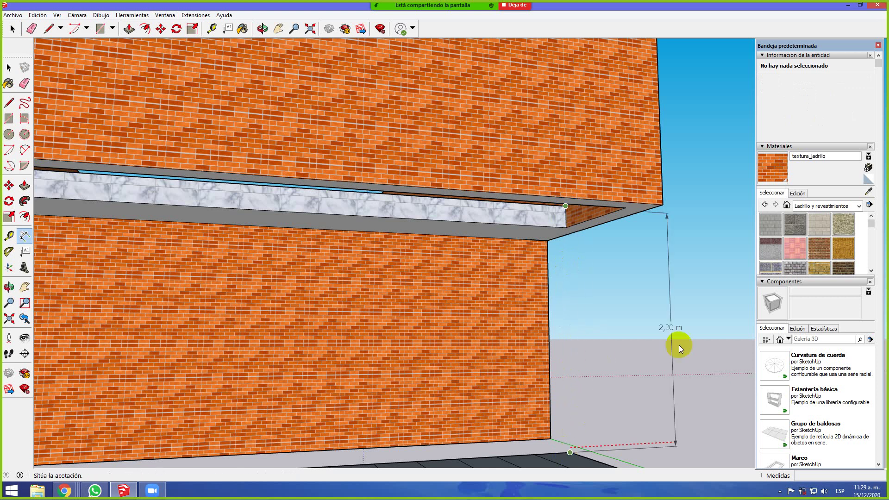
{"action": "left_click", "coordinate": [582, 429]}
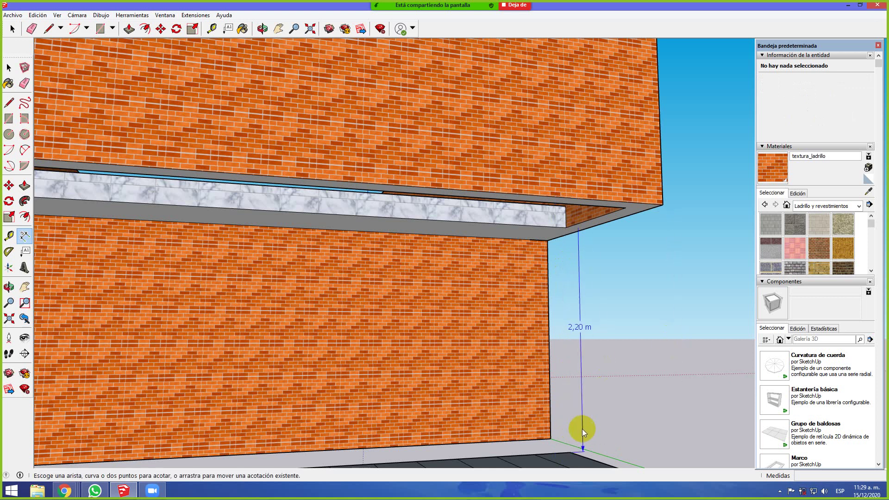
Erase the vertical dimension beside the lower brick wall
{"action": "left_click", "coordinate": [581, 336]}
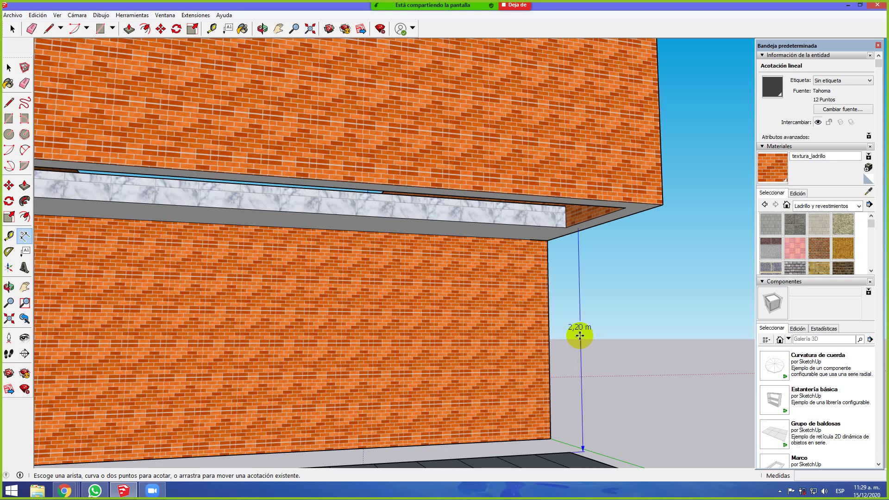
{"action": "left_click", "coordinate": [580, 335]}
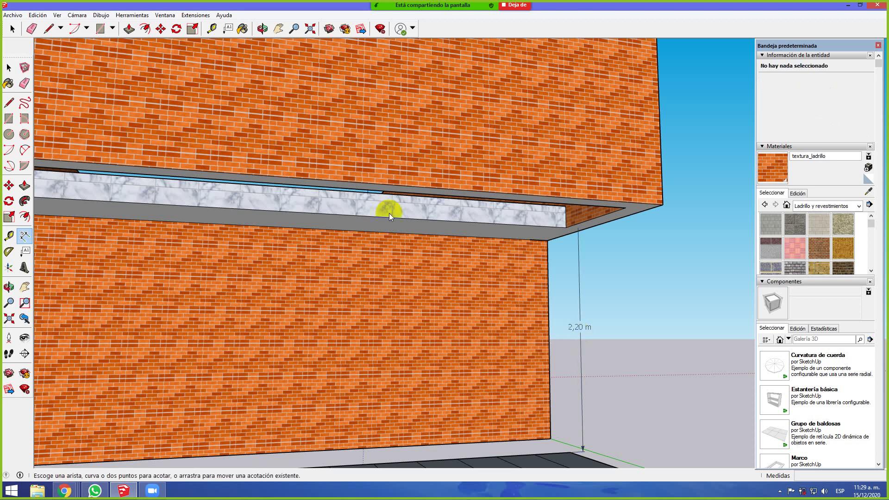
{"action": "left_click", "coordinate": [31, 28]}
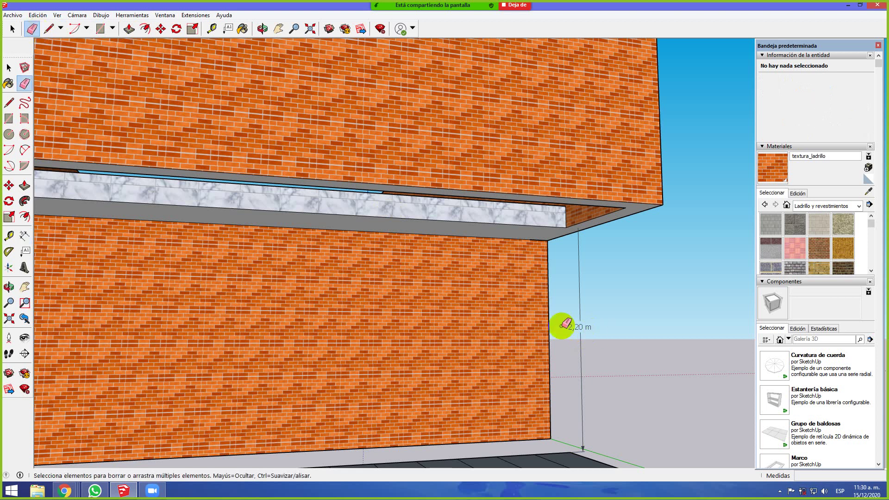
{"action": "left_click", "coordinate": [585, 303]}
{"action": "scroll", "coordinate": [587, 310], "scroll_direction": "down", "scroll_amount": 5}
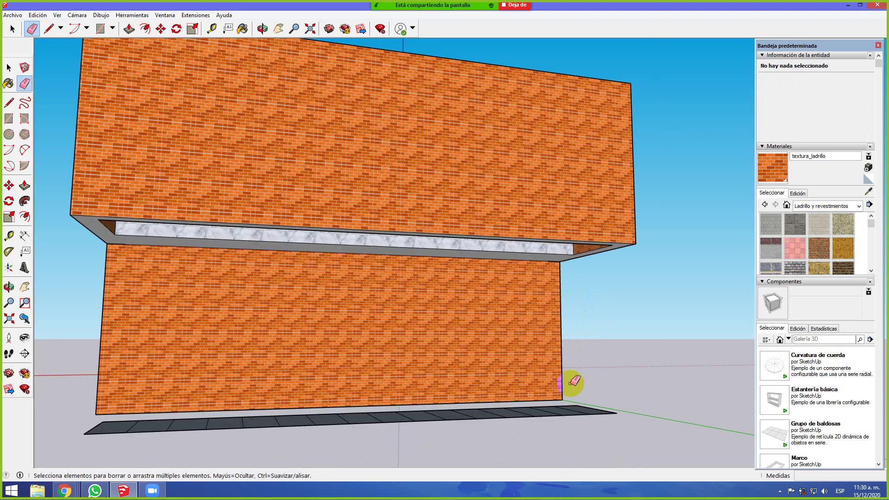
{"action": "mouse_move", "coordinate": [573, 434]}
{"action": "middle_mouse_down"}
{"action": "mouse_move", "coordinate": [554, 317]}
{"action": "mouse_move", "coordinate": [565, 337]}
{"action": "mouse_move", "coordinate": [565, 373]}
{"action": "middle_mouse_up"}
{"action": "key", "text": "ctrl+z"}
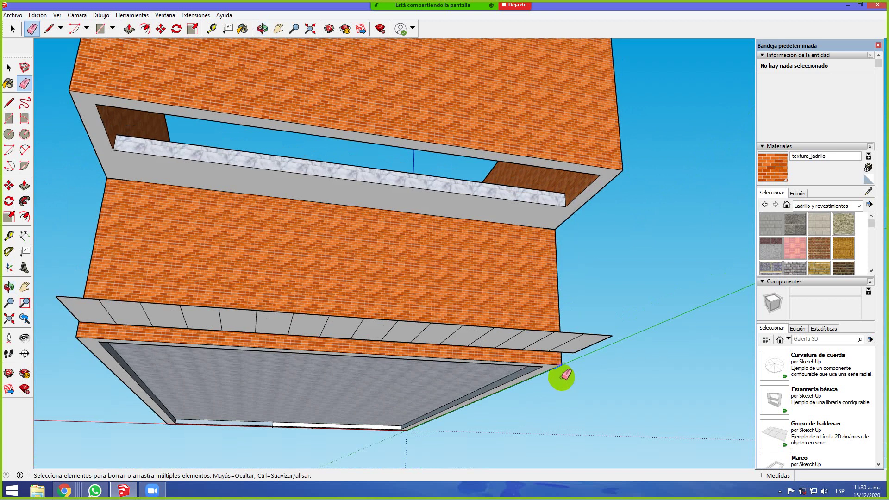
Try to raise the end ground strip nearest the green axis again with Push/Pull
{"action": "middle_click_drag", "start_coordinate": [234, 339], "coordinate": [234, 369]}
{"action": "left_click", "coordinate": [129, 29]}
{"action": "middle_click_drag", "start_coordinate": [596, 363], "coordinate": [582, 445]}
{"action": "scroll", "coordinate": [584, 447], "scroll_direction": "down", "scroll_amount": 3}
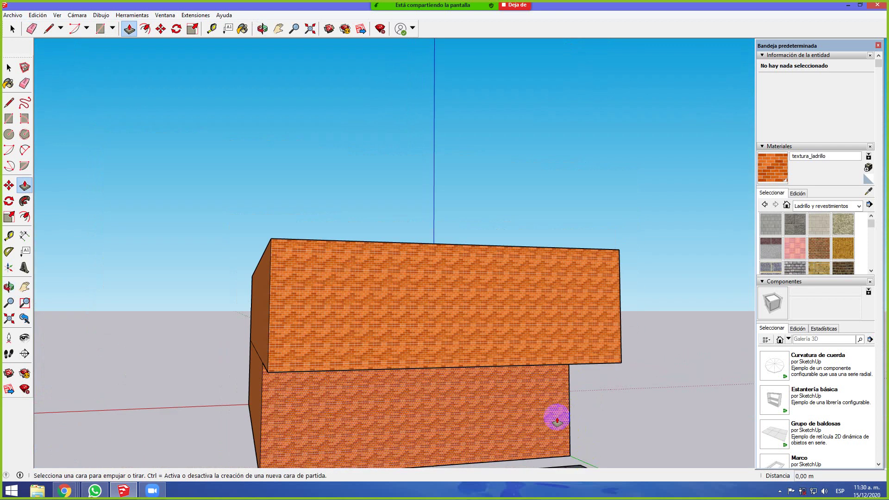
{"action": "middle_click_drag", "start_coordinate": [573, 405], "coordinate": [565, 444]}
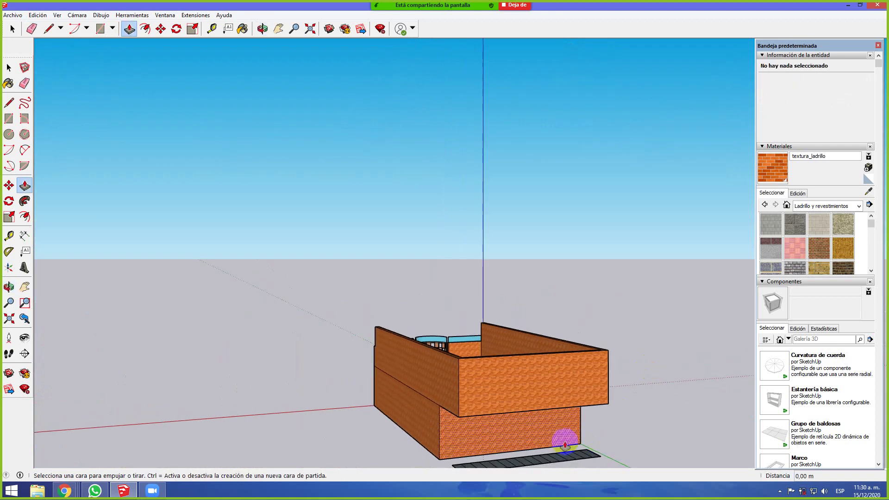
{"action": "scroll", "coordinate": [574, 440], "scroll_direction": "up", "scroll_amount": 6}
{"action": "left_click", "coordinate": [598, 461]}
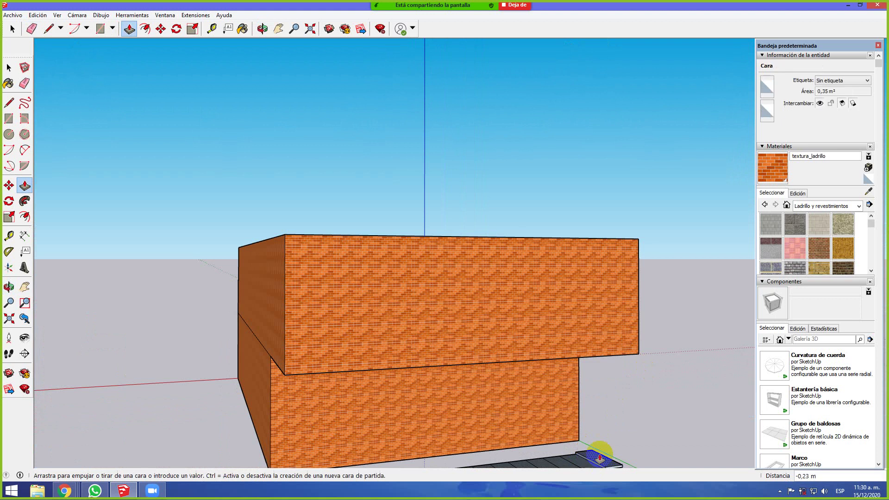
{"action": "left_click", "coordinate": [597, 423]}
Erase all the dividing lines across the ground strips to restore a single long rectangle
{"action": "middle_click_drag", "start_coordinate": [609, 423], "coordinate": [491, 276]}
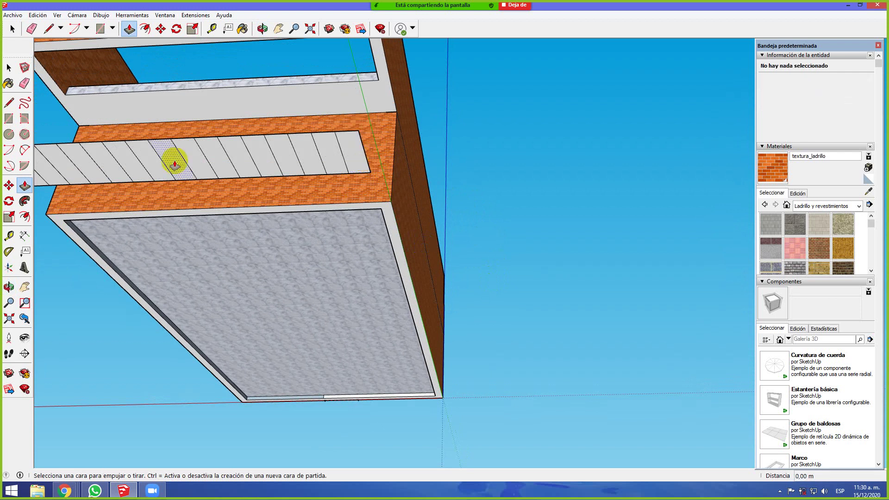
{"action": "middle_click_drag", "start_coordinate": [153, 139], "coordinate": [334, 381]}
{"action": "scroll", "coordinate": [312, 298], "scroll_direction": "down", "scroll_amount": 2}
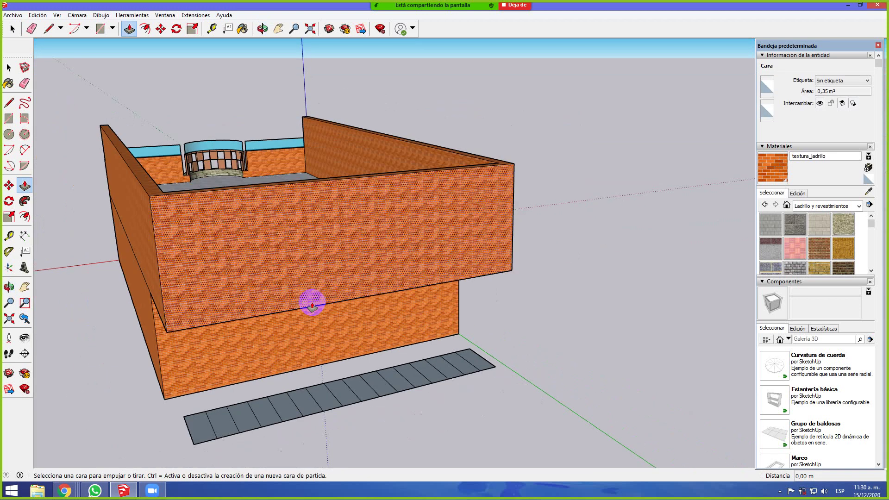
{"action": "left_click", "coordinate": [32, 28]}
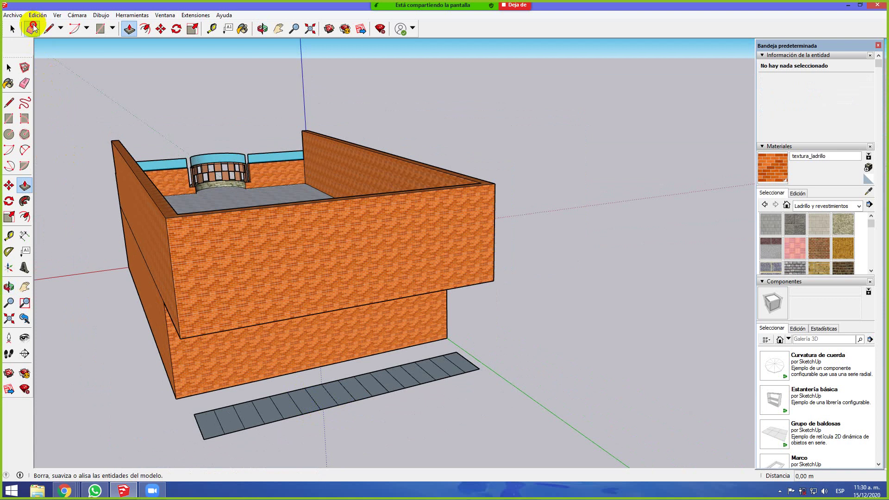
{"action": "mouse_move", "coordinate": [223, 410]}
{"action": "left_mouse_down"}
{"action": "mouse_move", "coordinate": [257, 423]}
{"action": "mouse_move", "coordinate": [460, 361]}
{"action": "left_mouse_up"}
{"action": "scroll", "coordinate": [310, 436], "scroll_direction": "up", "scroll_amount": 3}
{"action": "scroll", "coordinate": [310, 436], "scroll_direction": "up", "scroll_amount": 4}
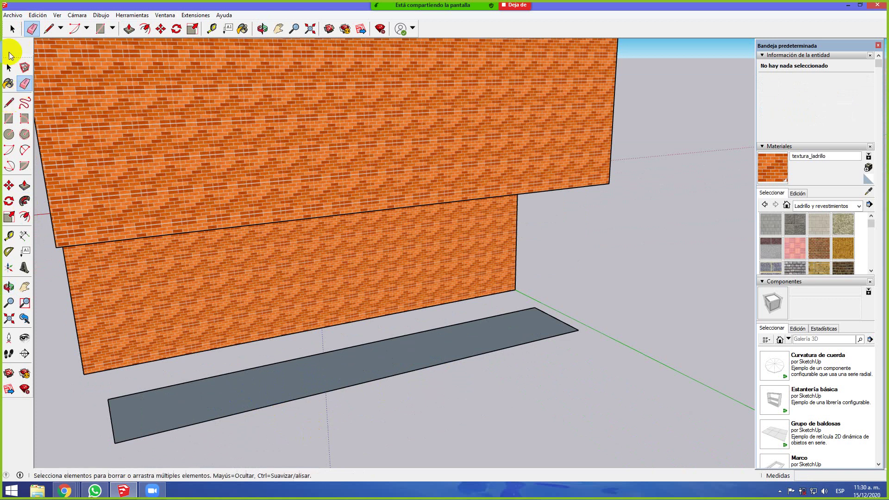
{"action": "left_click", "coordinate": [192, 28]}
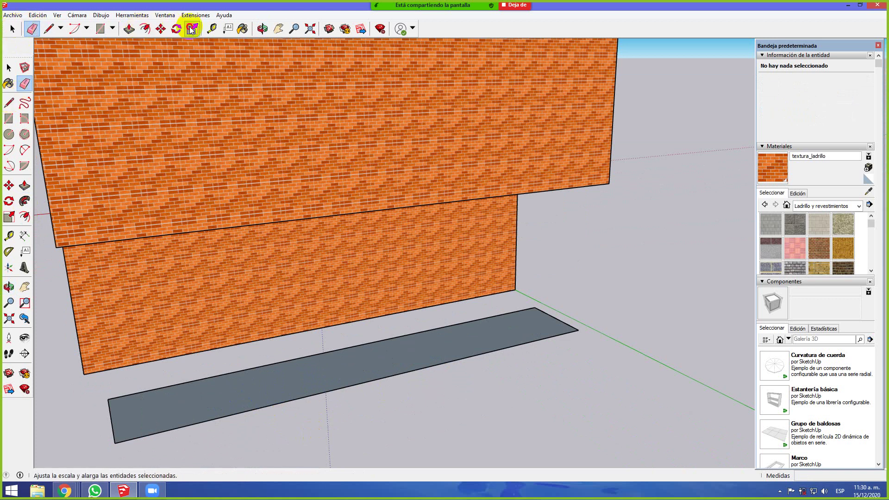
{"action": "left_click", "coordinate": [402, 357]}
{"action": "left_click", "coordinate": [404, 338]}
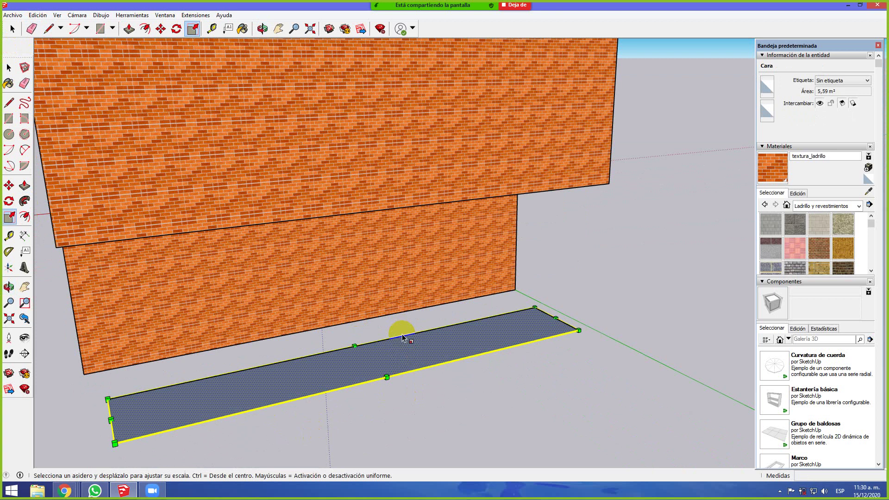
Extrude the long ground rectangle upward 0.20 m with Push/Pull to form a slab
{"action": "left_click", "coordinate": [129, 29]}
{"action": "left_click_drag", "start_coordinate": [380, 366], "coordinate": [379, 360]}
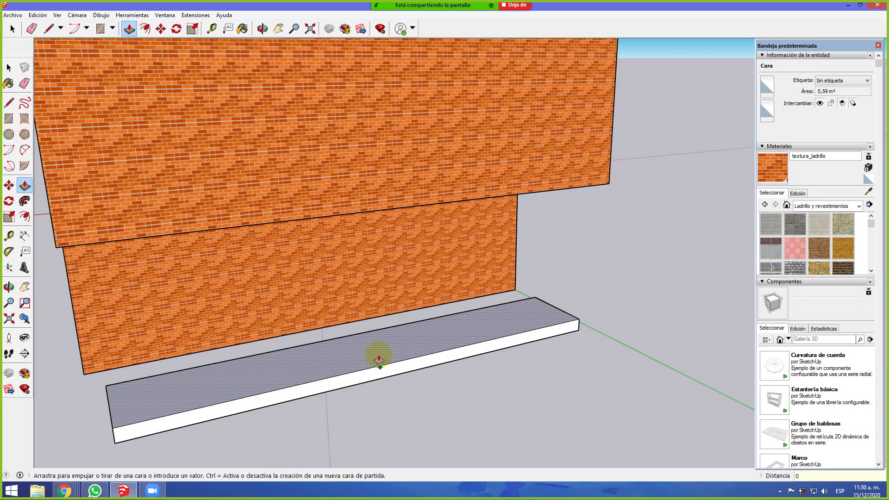
{"action": "left_click_drag", "start_coordinate": [378, 360], "coordinate": [377, 359]}
{"action": "mouse_move", "coordinate": [423, 410]}
{"action": "middle_mouse_down"}
{"action": "mouse_move", "coordinate": [412, 376]}
{"action": "mouse_move", "coordinate": [431, 408]}
{"action": "middle_mouse_up"}
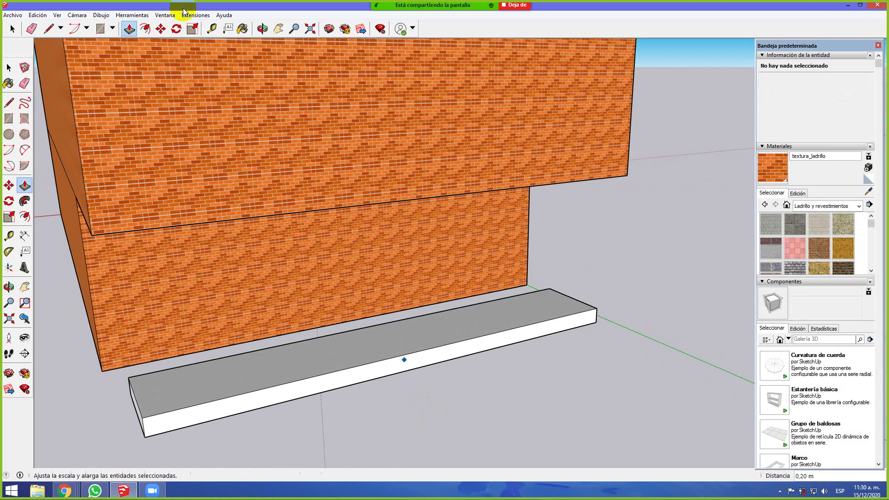
Draw lines across the slab's top at its midpoint and at the midpoint of the half nearest the green axis
{"action": "left_click", "coordinate": [48, 28]}
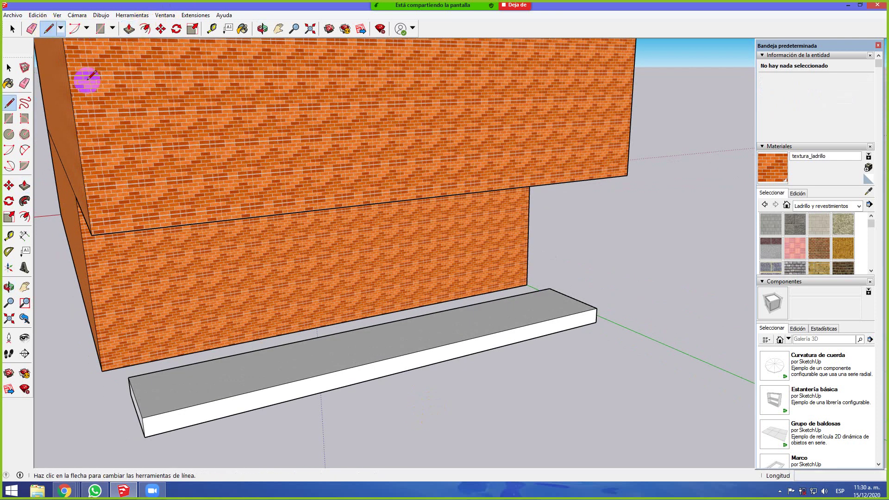
{"action": "left_click", "coordinate": [375, 325]}
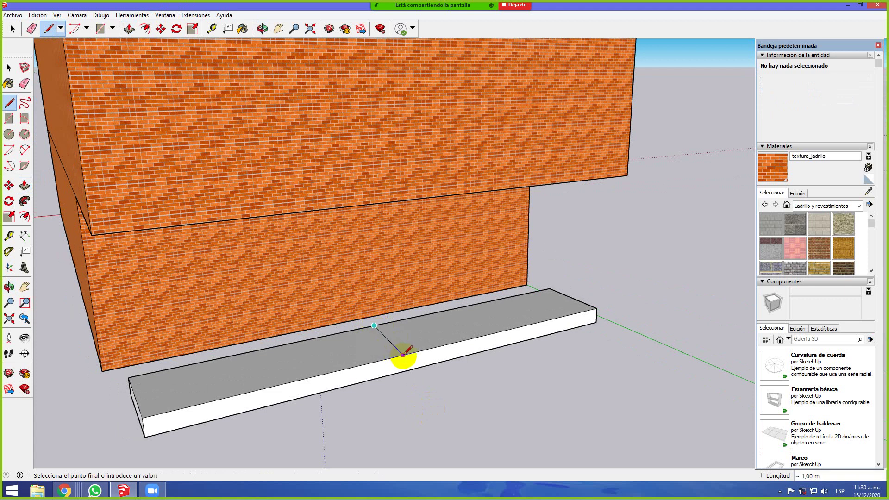
{"action": "left_click", "coordinate": [411, 354]}
{"action": "middle_click_drag", "start_coordinate": [502, 359], "coordinate": [419, 400]}
{"action": "left_click", "coordinate": [321, 372]}
{"action": "left_click", "coordinate": [326, 415]}
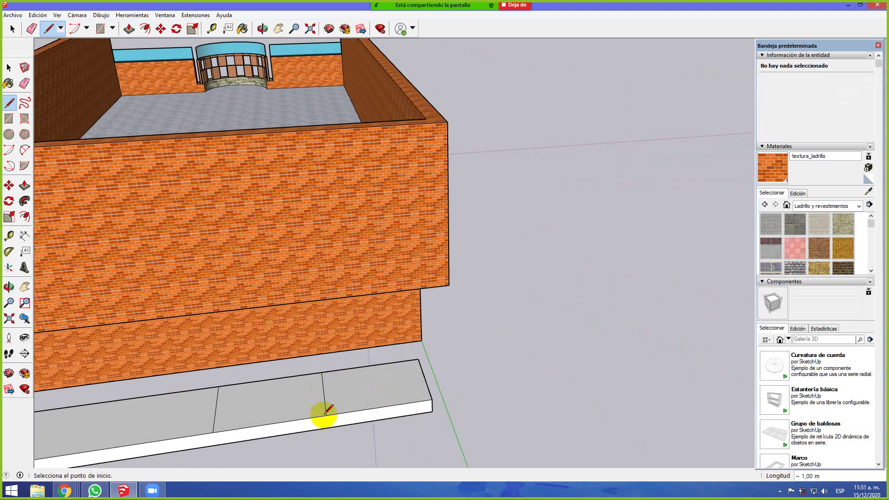
Draw a line across the midpoint of the slab's remaining undivided half, splitting the top into four equal panels
{"action": "middle_click_drag", "start_coordinate": [141, 405], "coordinate": [119, 416]}
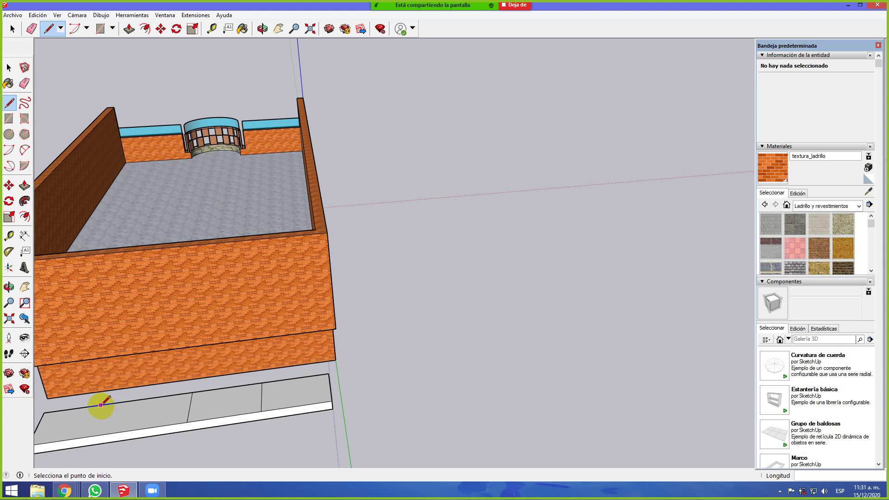
{"action": "scroll", "coordinate": [97, 406], "scroll_direction": "up", "scroll_amount": 5}
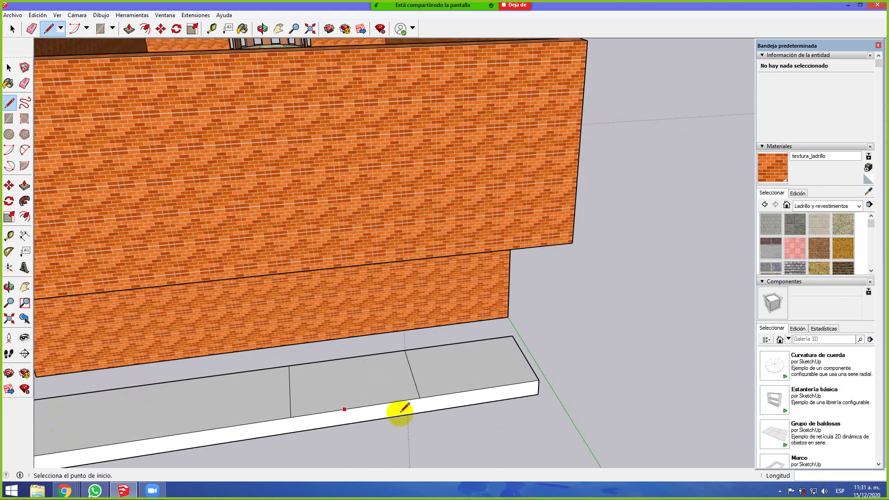
{"action": "scroll", "coordinate": [689, 333], "scroll_direction": "down", "scroll_amount": 5}
{"action": "middle_click_drag", "start_coordinate": [689, 333], "coordinate": [292, 421]}
{"action": "scroll", "coordinate": [565, 404], "scroll_direction": "up", "scroll_amount": 3}
{"action": "middle_click_drag", "start_coordinate": [565, 404], "coordinate": [515, 404]}
{"action": "key", "text": "l"}
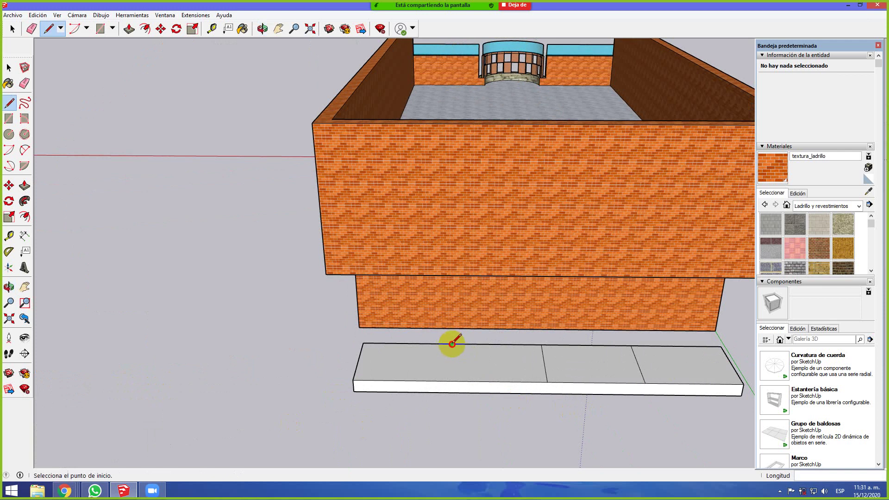
{"action": "left_click", "coordinate": [450, 382]}
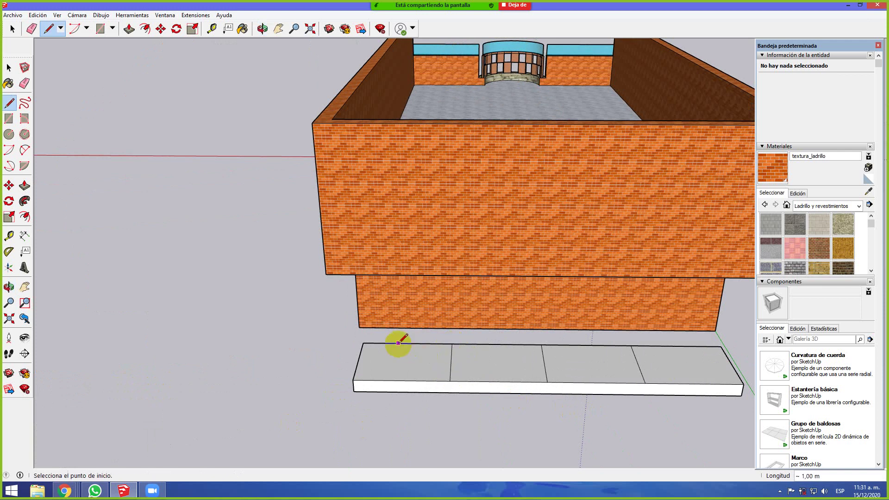
Draw a midpoint line across each of the four panels, dividing the slab's top into eight equal strips
{"action": "left_click", "coordinate": [402, 380]}
{"action": "left_click", "coordinate": [497, 344]}
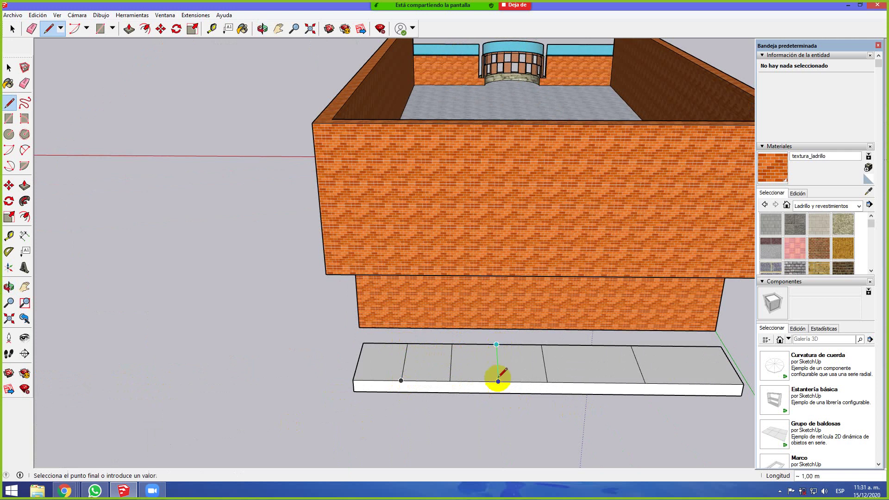
{"action": "left_click", "coordinate": [498, 379]}
{"action": "left_click", "coordinate": [586, 344]}
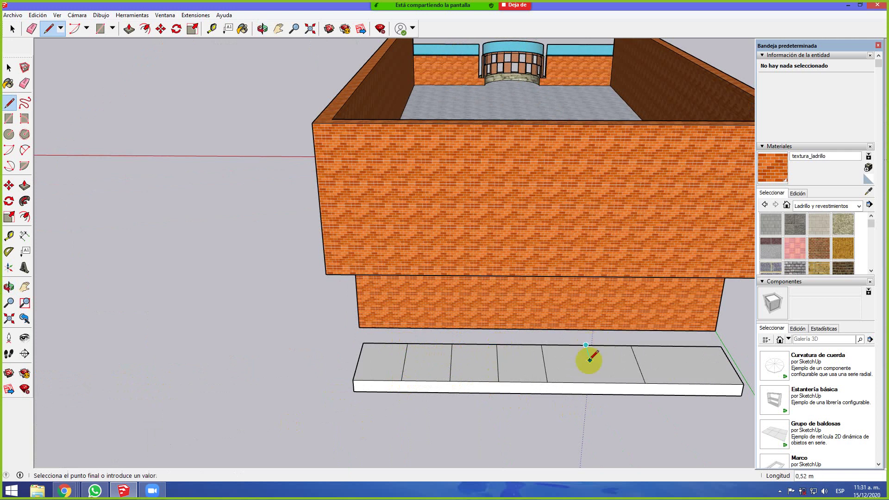
{"action": "left_click", "coordinate": [595, 384]}
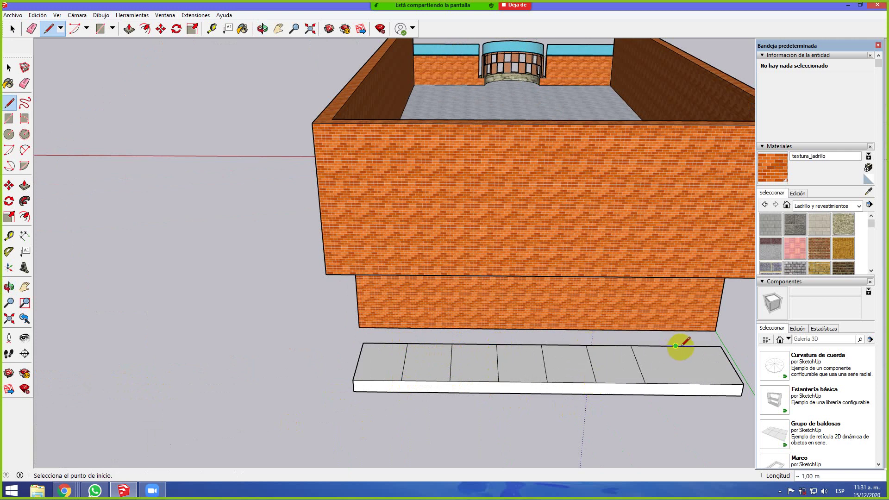
{"action": "left_click", "coordinate": [676, 345]}
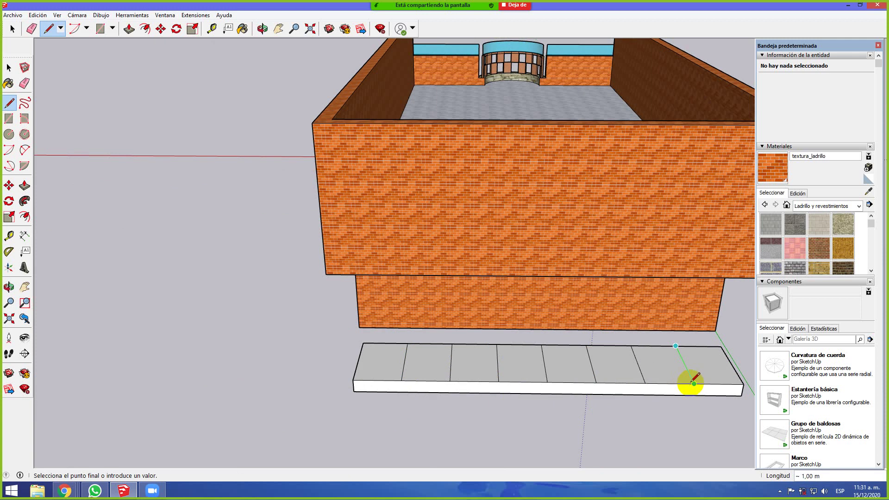
{"action": "left_click", "coordinate": [694, 383]}
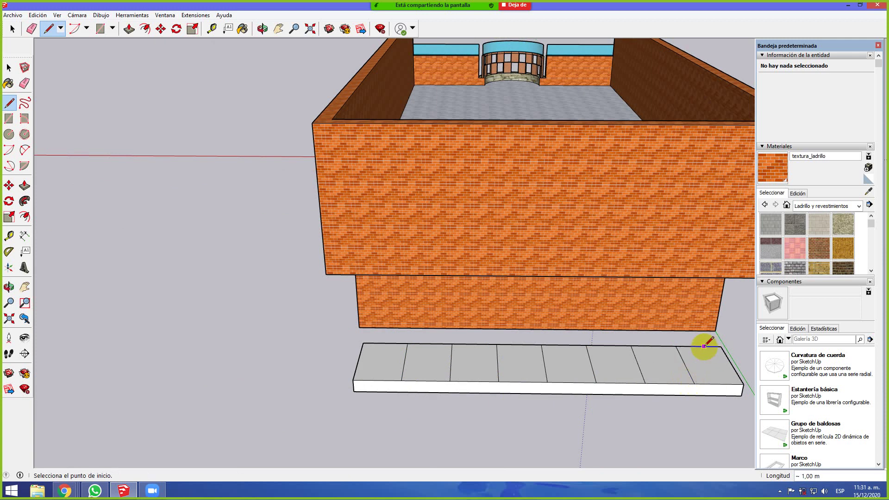
Halve each of the four strips nearest the green axis with a line across its midpoints
{"action": "left_click", "coordinate": [698, 347]}
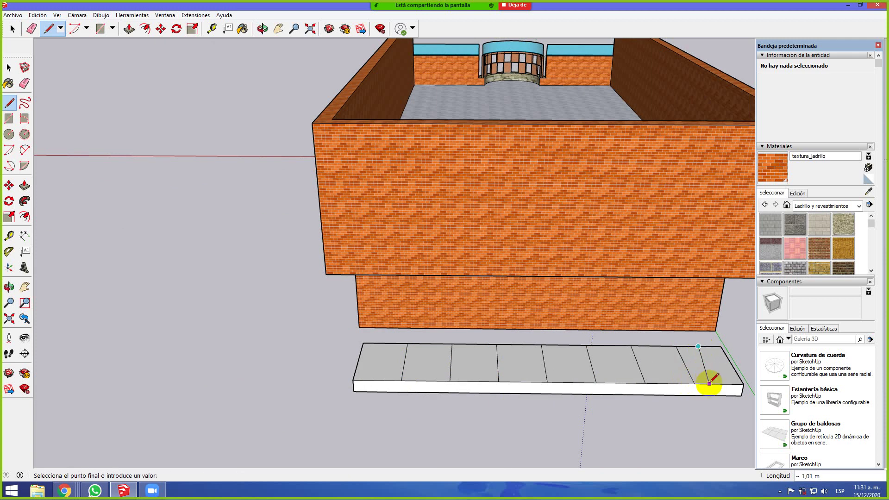
{"action": "left_click", "coordinate": [717, 383]}
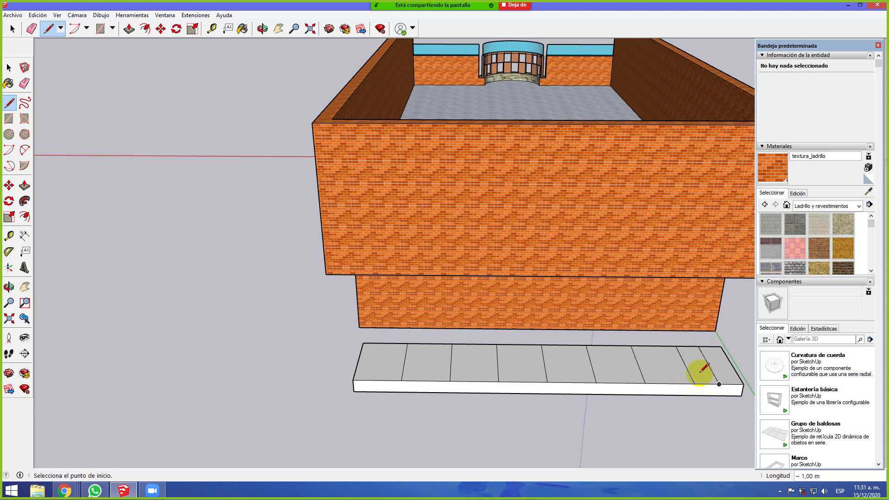
{"action": "left_click", "coordinate": [653, 346]}
{"action": "left_click", "coordinate": [669, 383]}
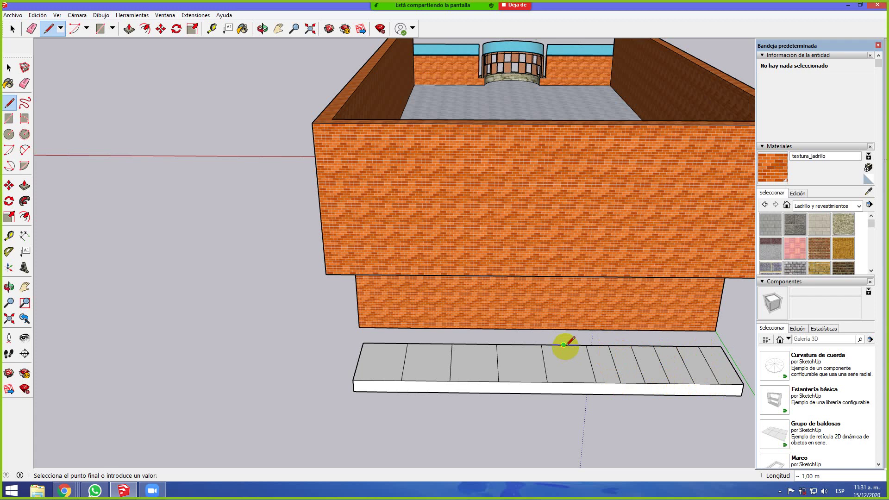
{"action": "left_click", "coordinate": [572, 381]}
Halve each of the four strips in the slab's other half to complete sixteen equal strips
{"action": "left_click", "coordinate": [518, 344]}
{"action": "left_click", "coordinate": [522, 381]}
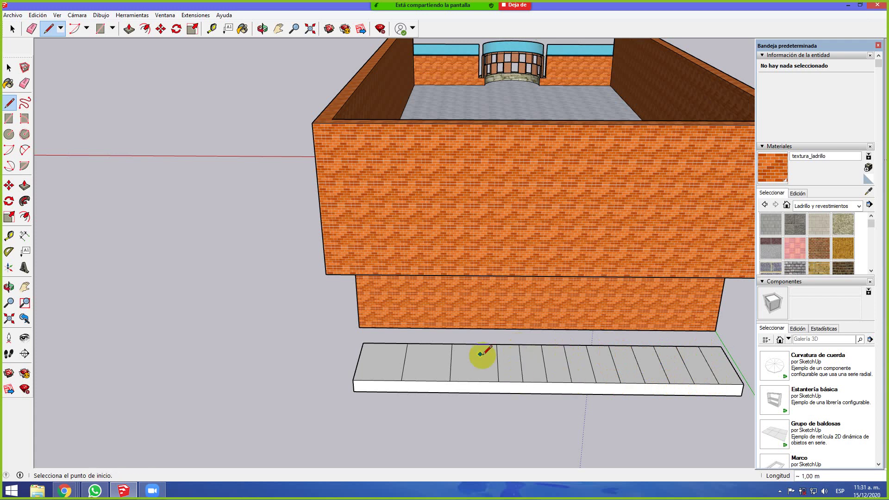
{"action": "left_click", "coordinate": [474, 344]}
{"action": "left_click", "coordinate": [474, 381]}
{"action": "left_click", "coordinate": [430, 344]}
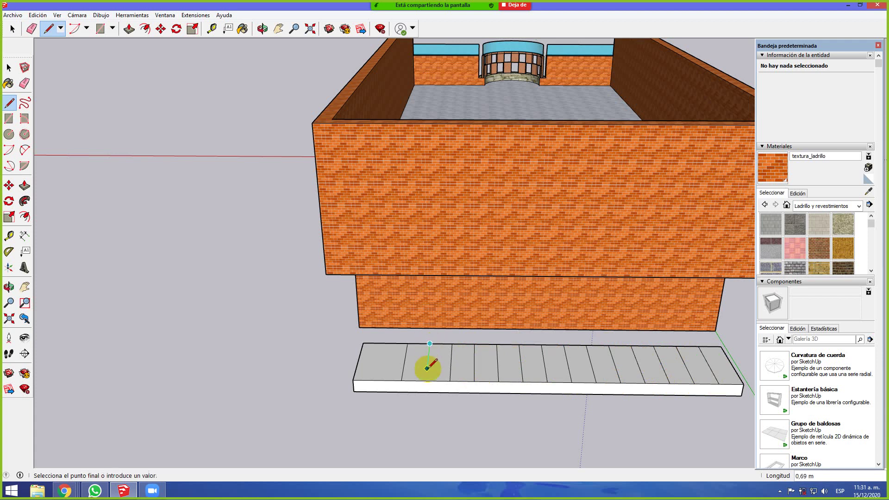
{"action": "left_click", "coordinate": [386, 343]}
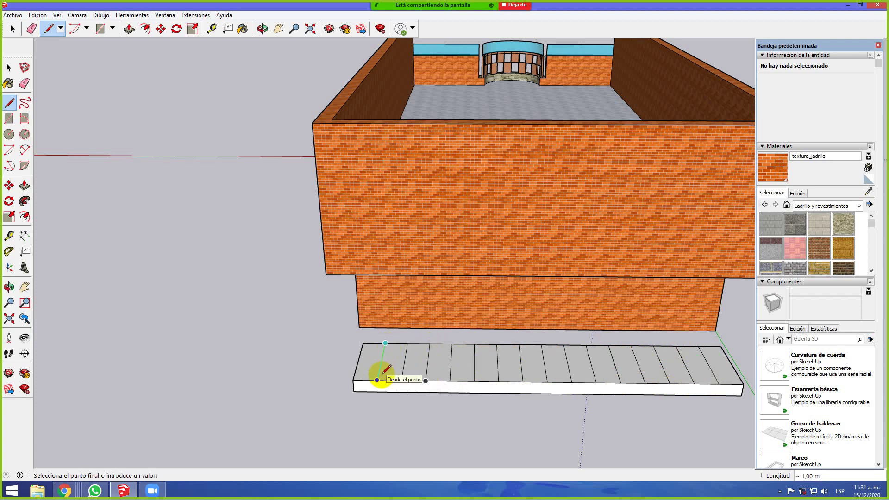
Examine the divided slab against the overhang opening from a low front view and from above
{"action": "key", "text": "o"}
{"action": "left_click_drag", "start_coordinate": [522, 411], "coordinate": [514, 277]}
{"action": "key", "text": "l"}
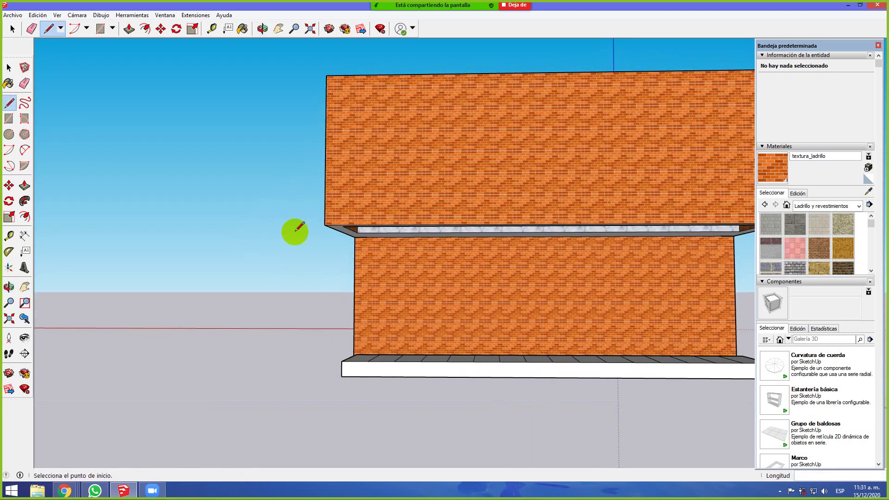
{"action": "middle_click_drag", "start_coordinate": [516, 294], "coordinate": [498, 327]}
{"action": "scroll", "coordinate": [620, 416], "scroll_direction": "up", "scroll_amount": 3}
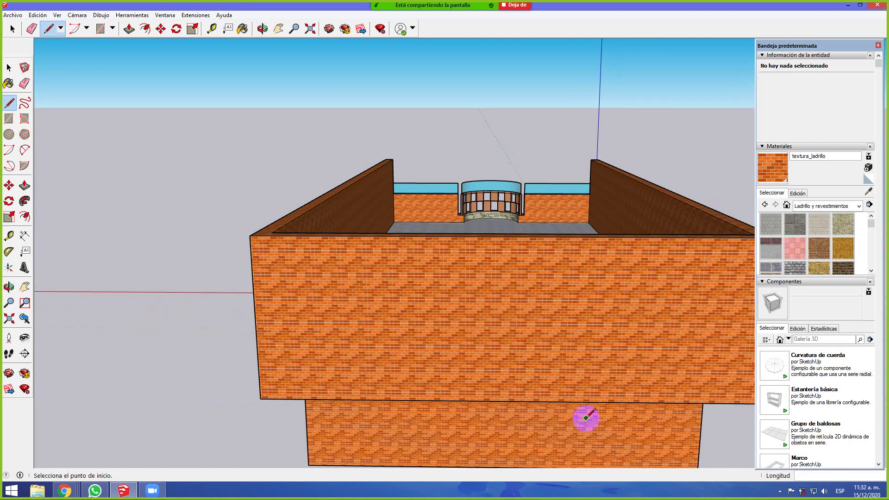
{"action": "scroll", "coordinate": [159, 264], "scroll_direction": "down", "scroll_amount": 5}
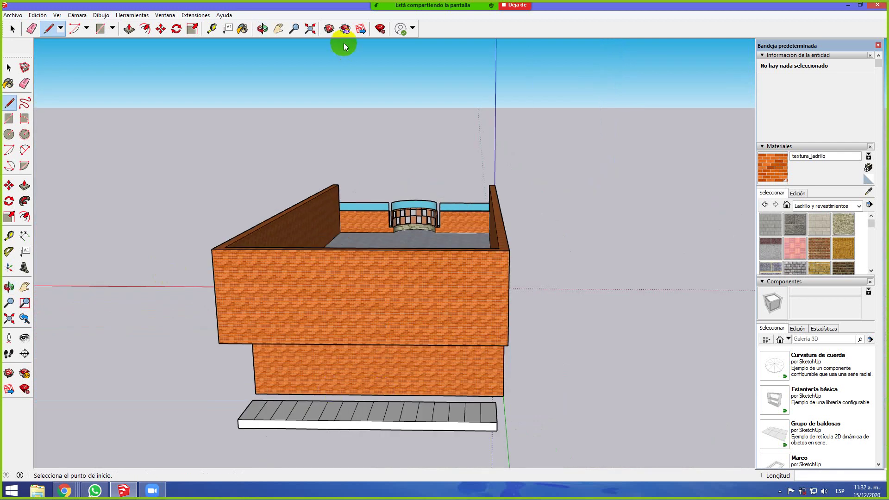
Raise the end strip nearest the green axis 2.00 m with Push/Pull, up to the upper floor through the overhang opening
{"action": "left_click", "coordinate": [130, 29]}
{"action": "middle_click_drag", "start_coordinate": [174, 210], "coordinate": [83, 295]}
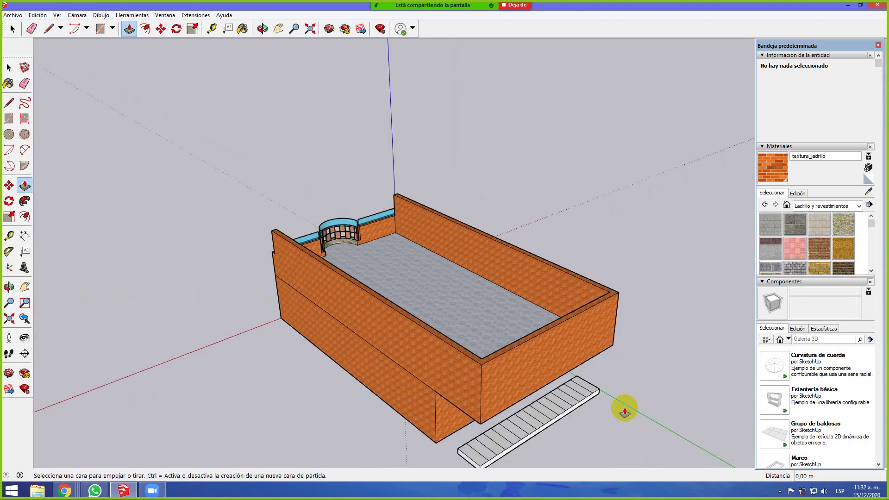
{"action": "scroll", "coordinate": [545, 314], "scroll_direction": "down", "scroll_amount": 2}
{"action": "scroll", "coordinate": [236, 308], "scroll_direction": "down", "scroll_amount": 2}
{"action": "middle_click_drag", "start_coordinate": [541, 378], "coordinate": [619, 342]}
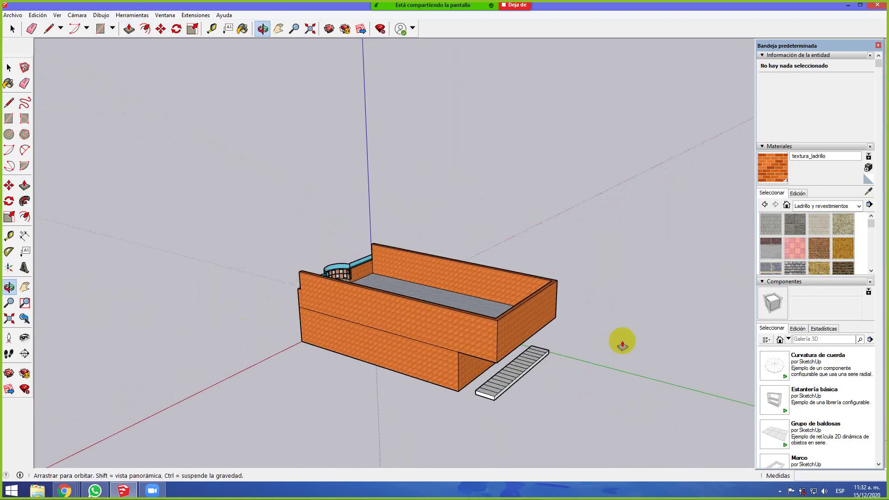
{"action": "scroll", "coordinate": [565, 359], "scroll_direction": "up", "scroll_amount": 3}
{"action": "scroll", "coordinate": [327, 271], "scroll_direction": "up", "scroll_amount": 3}
{"action": "scroll", "coordinate": [362, 353], "scroll_direction": "up", "scroll_amount": 2}
{"action": "middle_click_drag", "start_coordinate": [363, 353], "coordinate": [412, 387]}
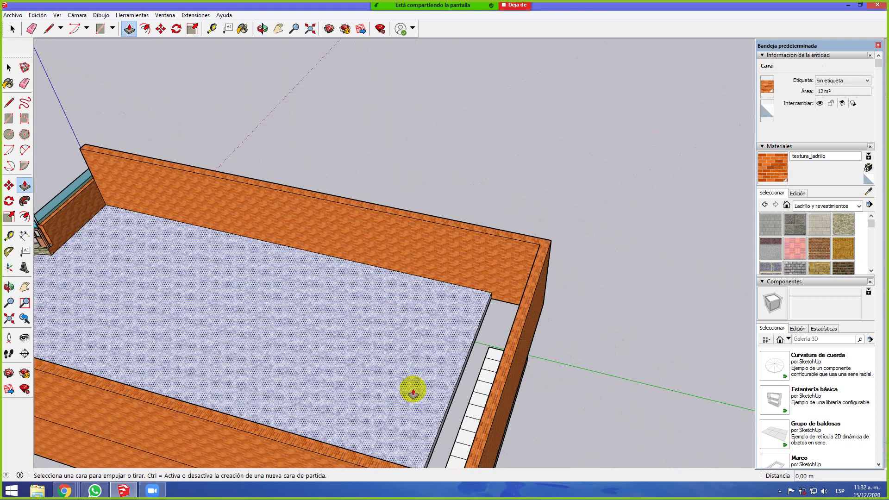
{"action": "left_click_drag", "start_coordinate": [495, 359], "coordinate": [486, 300]}
{"action": "scroll", "coordinate": [484, 304], "scroll_direction": "up", "scroll_amount": 5}
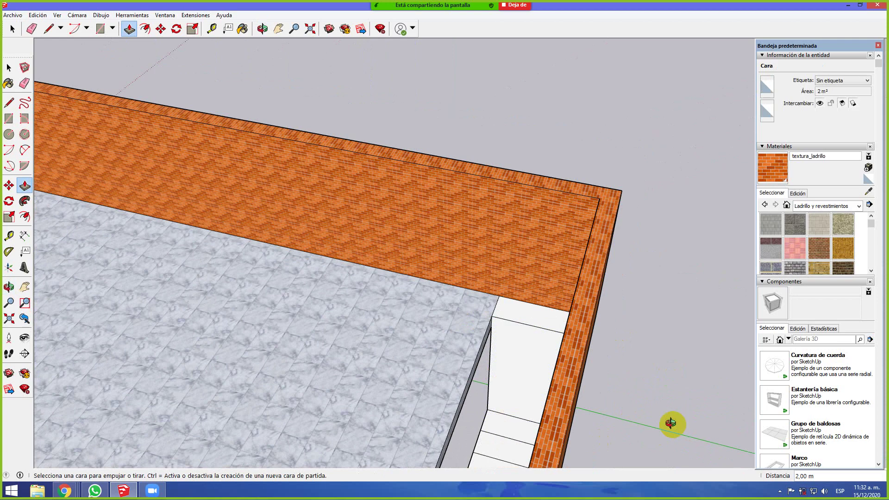
Raise the second strip from the green axis 1.80 m with Push/Pull, one step below the upper floor level
{"action": "middle_click_drag", "start_coordinate": [673, 421], "coordinate": [459, 411]}
{"action": "left_click", "coordinate": [536, 435]}
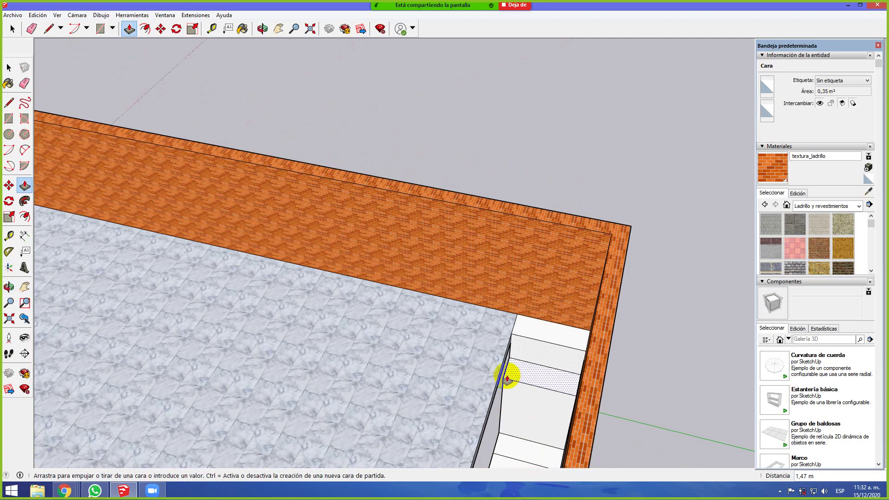
{"action": "scroll", "coordinate": [500, 372], "scroll_direction": "up", "scroll_amount": 5}
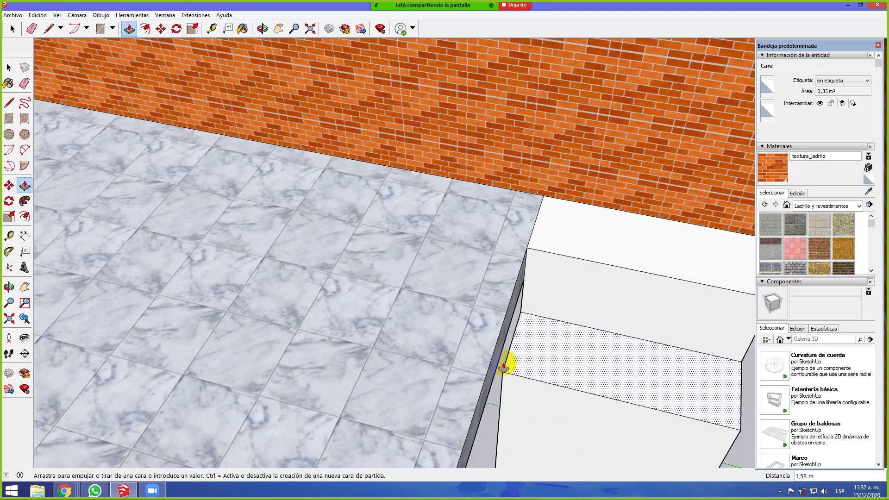
{"action": "left_click", "coordinate": [556, 371]}
{"action": "mouse_move", "coordinate": [555, 370]}
{"action": "middle_mouse_down"}
{"action": "mouse_move", "coordinate": [477, 357]}
{"action": "mouse_move", "coordinate": [318, 220]}
{"action": "mouse_move", "coordinate": [480, 301]}
{"action": "middle_mouse_up"}
{"action": "scroll", "coordinate": [393, 285], "scroll_direction": "down", "scroll_amount": 6}
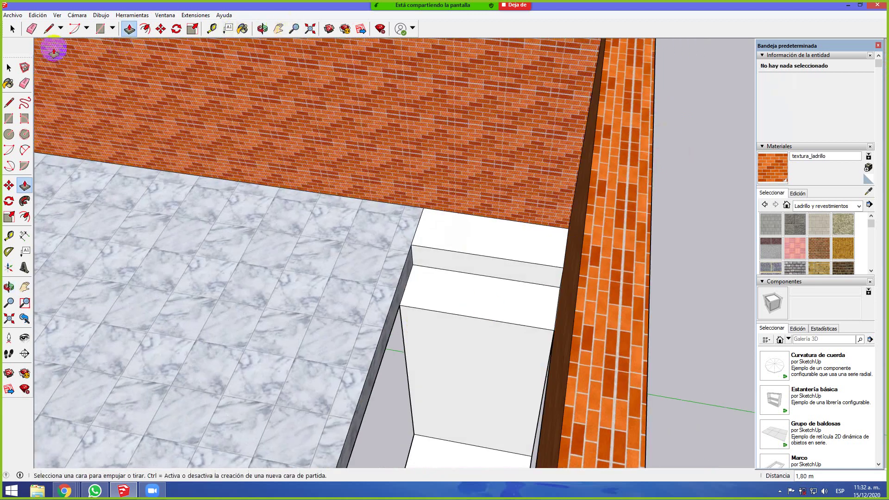
Check the riser between the top two steps with a linear dimension, and undo that dimension
{"action": "left_click", "coordinate": [25, 235]}
{"action": "left_click", "coordinate": [411, 245]}
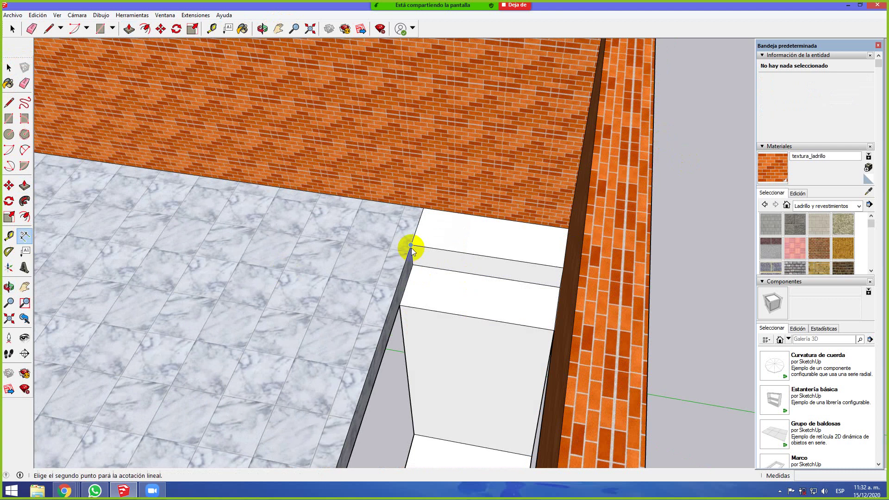
{"action": "left_click", "coordinate": [413, 267]}
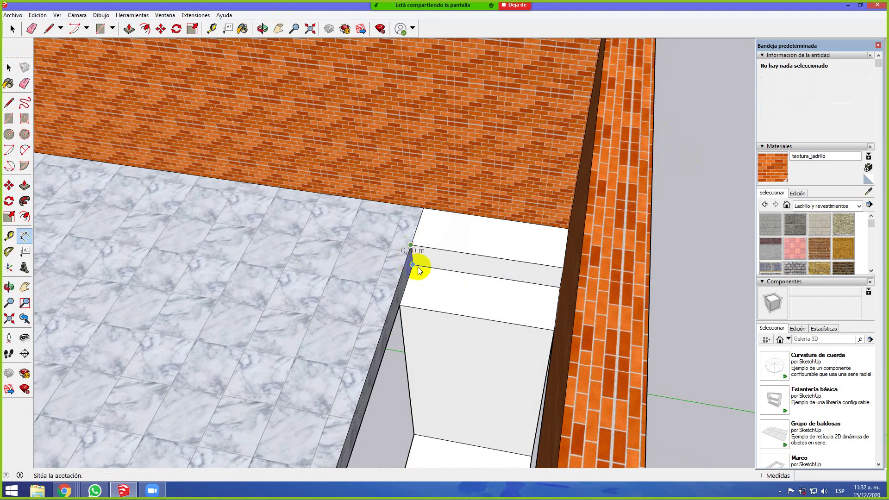
{"action": "left_click", "coordinate": [458, 299]}
{"action": "middle_click_drag", "start_coordinate": [457, 299], "coordinate": [421, 309]}
{"action": "left_click", "coordinate": [421, 309]}
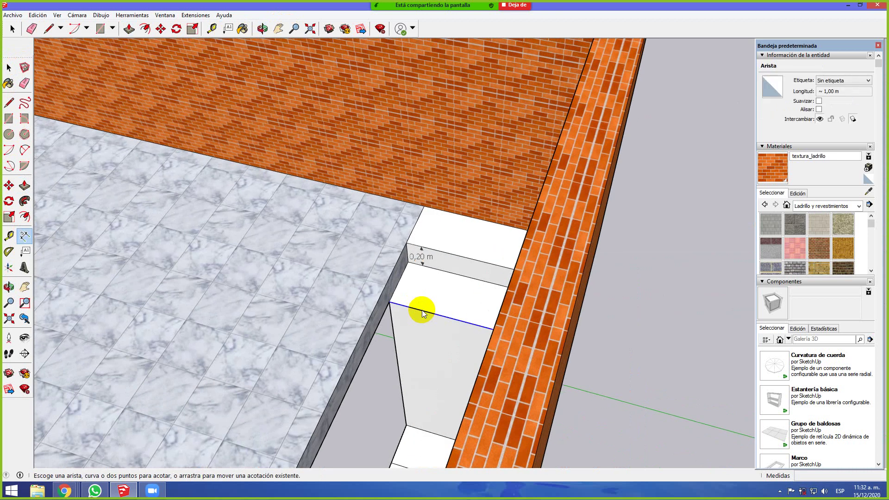
{"action": "key", "text": "ctrl+z"}
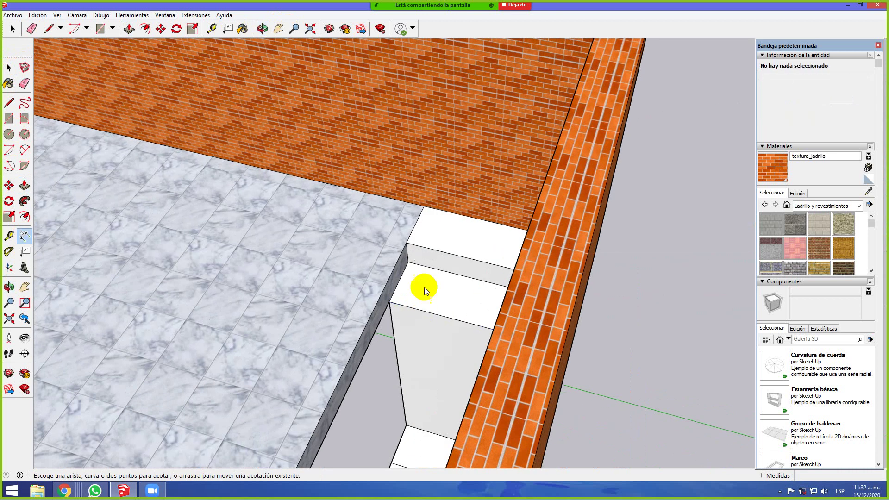
Try to dimension the full height of the raised strips along their vertical edge under the overhang
{"action": "middle_click_drag", "start_coordinate": [377, 327], "coordinate": [432, 266]}
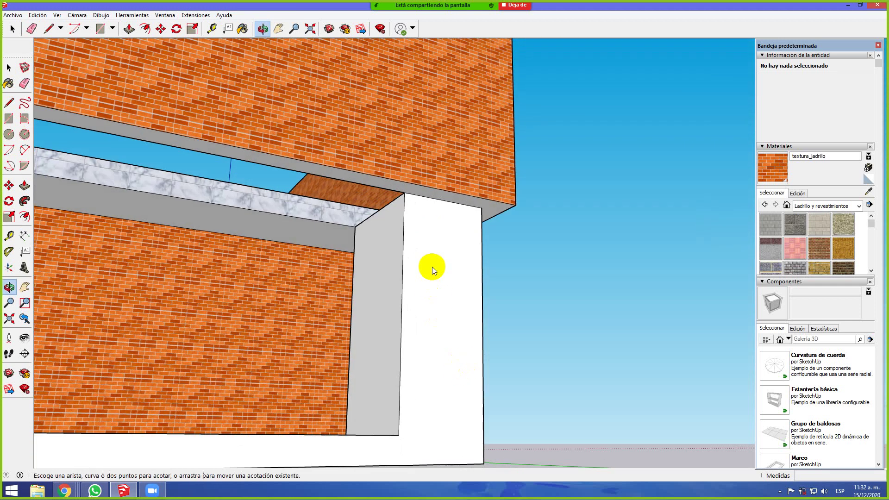
{"action": "left_click", "coordinate": [398, 202]}
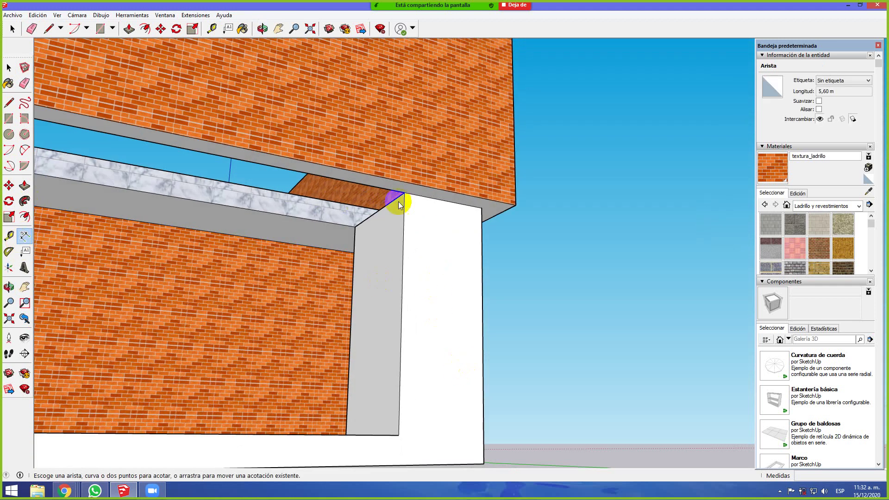
{"action": "left_click", "coordinate": [405, 194]}
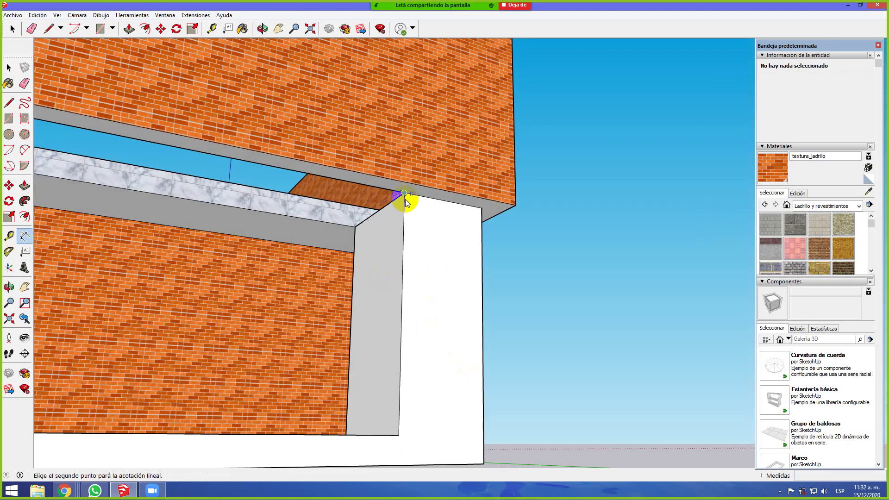
{"action": "left_click", "coordinate": [397, 435]}
Raise the next four strips with Push/Pull from 1.60 m down to 1.00 m, each 0.20 m lower than the one before
{"action": "middle_click_drag", "start_coordinate": [288, 345], "coordinate": [297, 401]}
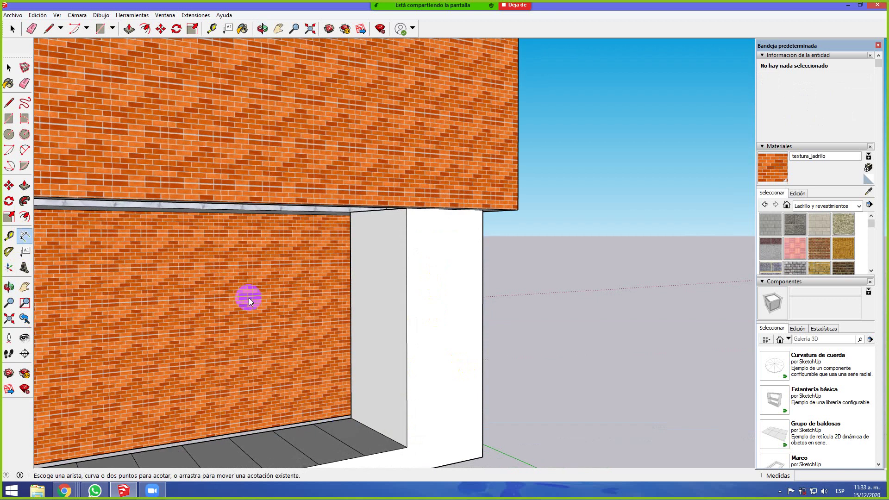
{"action": "left_click", "coordinate": [128, 29]}
{"action": "left_click", "coordinate": [363, 417]}
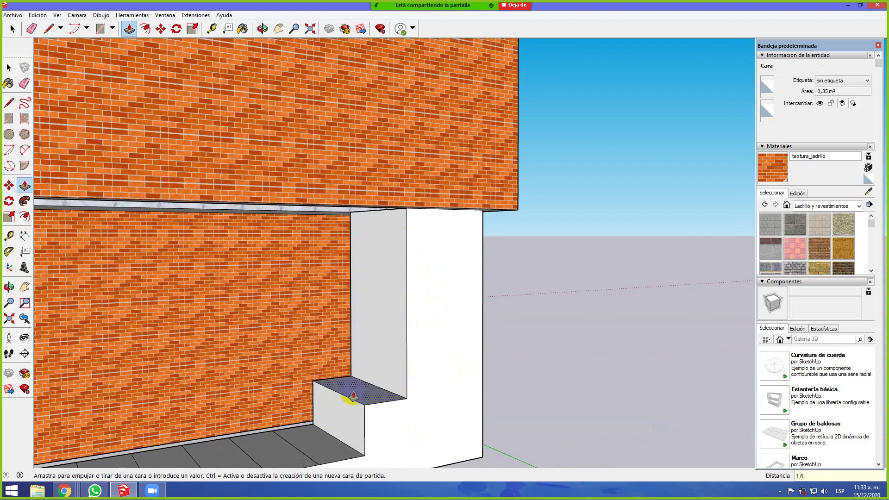
{"action": "key", "text": "Return"}
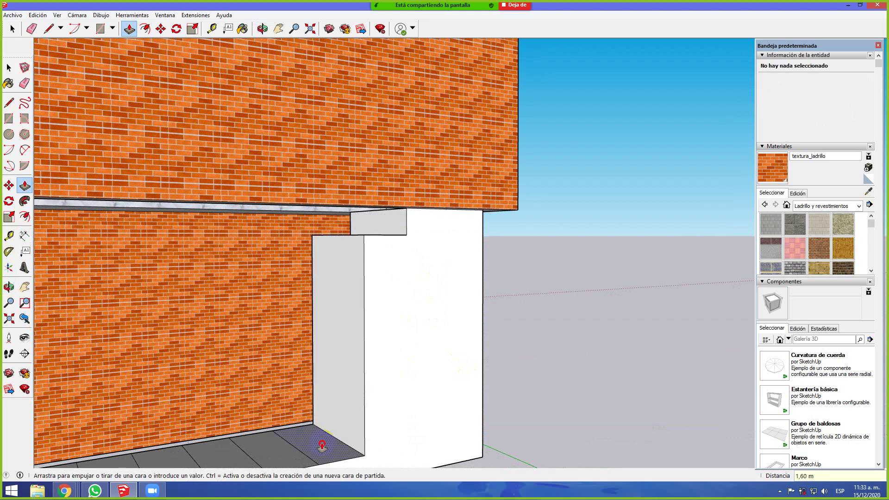
{"action": "left_click", "coordinate": [322, 445]}
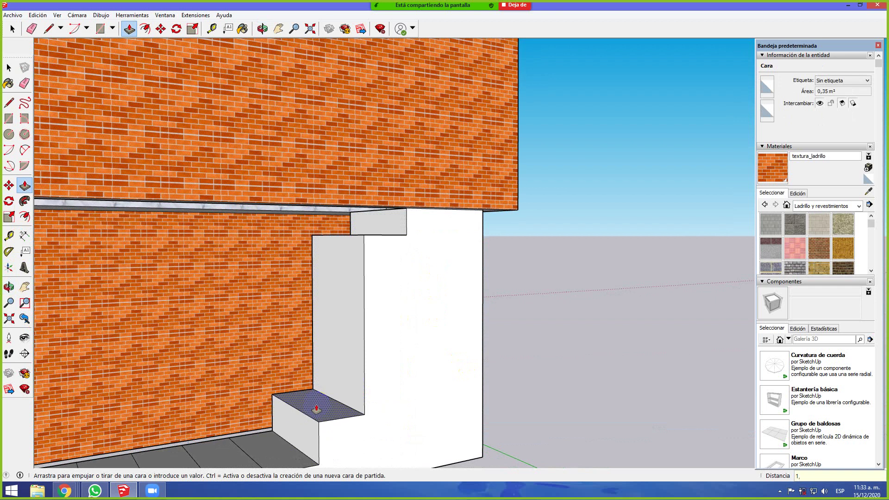
{"action": "key", "text": "Return"}
{"action": "left_click", "coordinate": [272, 450]}
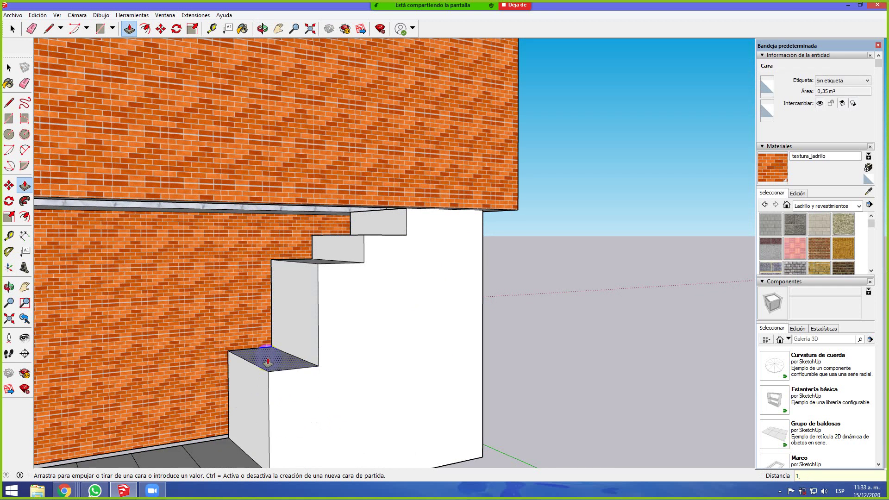
{"action": "key", "text": "Return"}
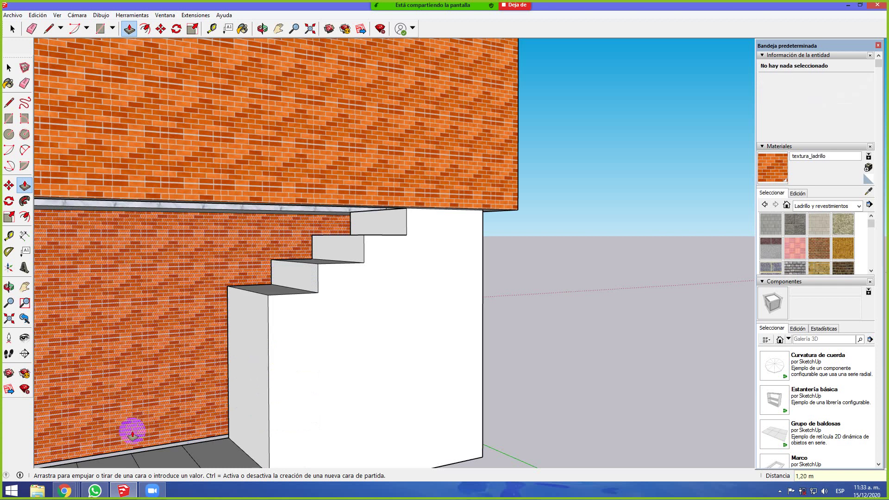
{"action": "left_click", "coordinate": [238, 452]}
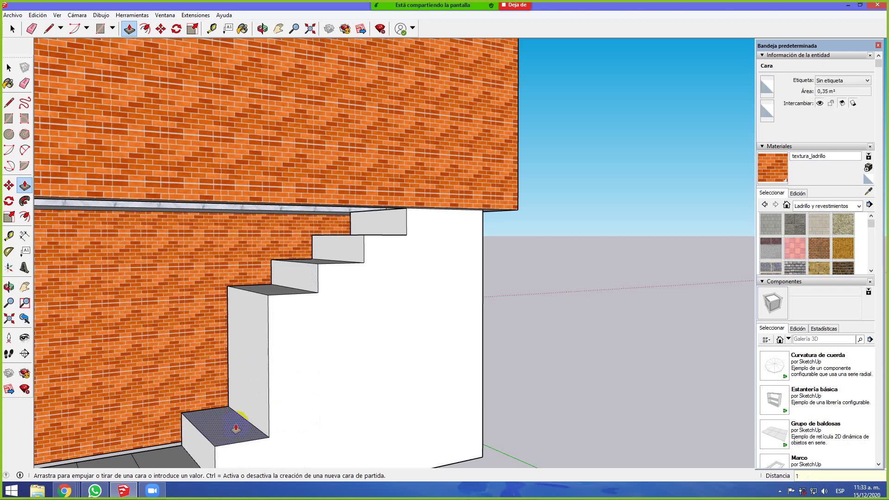
{"action": "key", "text": "Return"}
Raise the following four strips as descending steps 0.20 m apart, ending with strips raised 0.40 m and 0.20 m
{"action": "middle_click_drag", "start_coordinate": [155, 413], "coordinate": [159, 411]}
{"action": "middle_click_drag", "start_coordinate": [358, 418], "coordinate": [432, 397]}
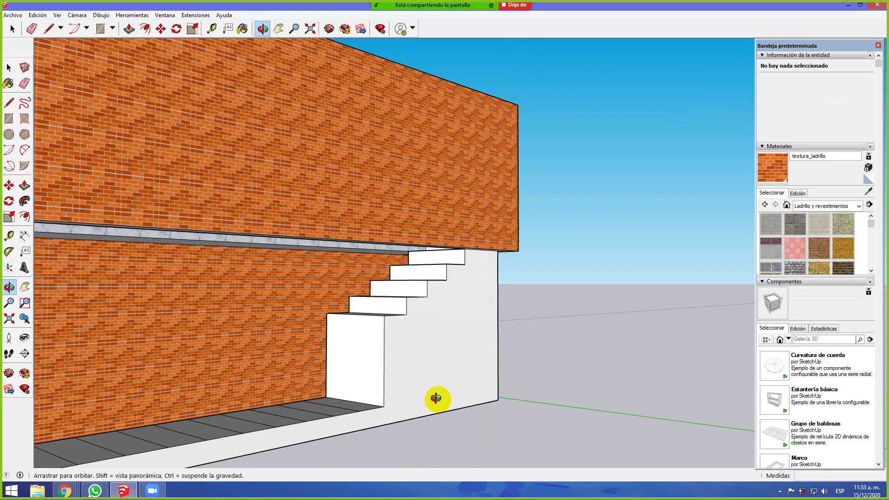
{"action": "left_click", "coordinate": [360, 407]}
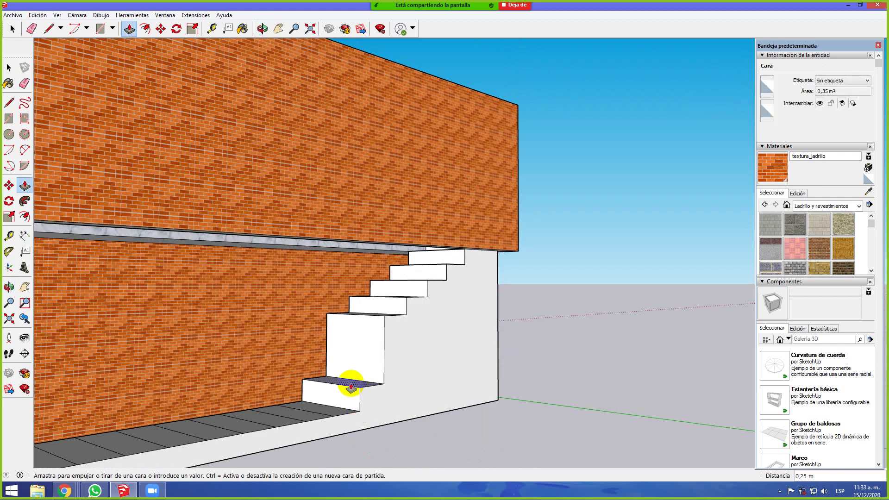
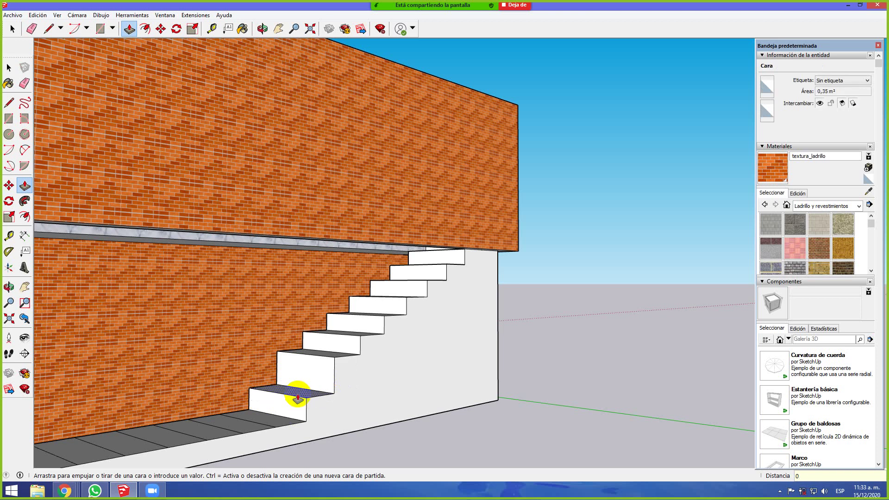
{"action": "key", "text": "Return"}
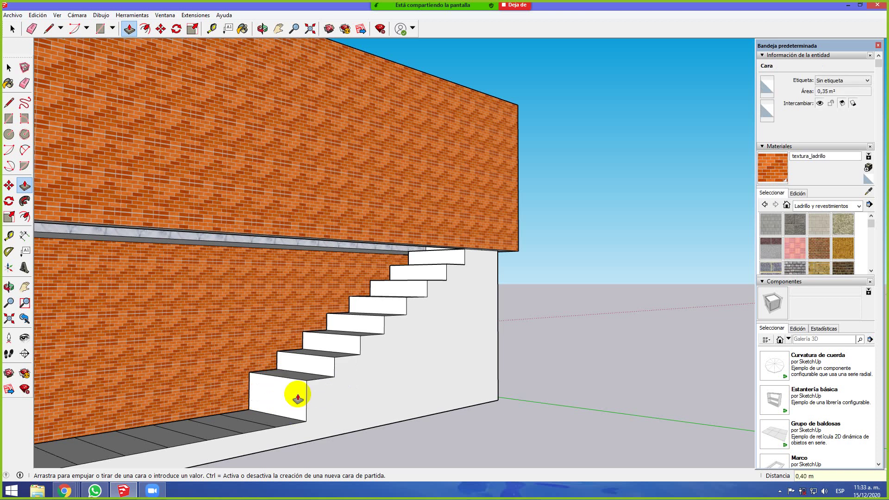
{"action": "left_click", "coordinate": [274, 418]}
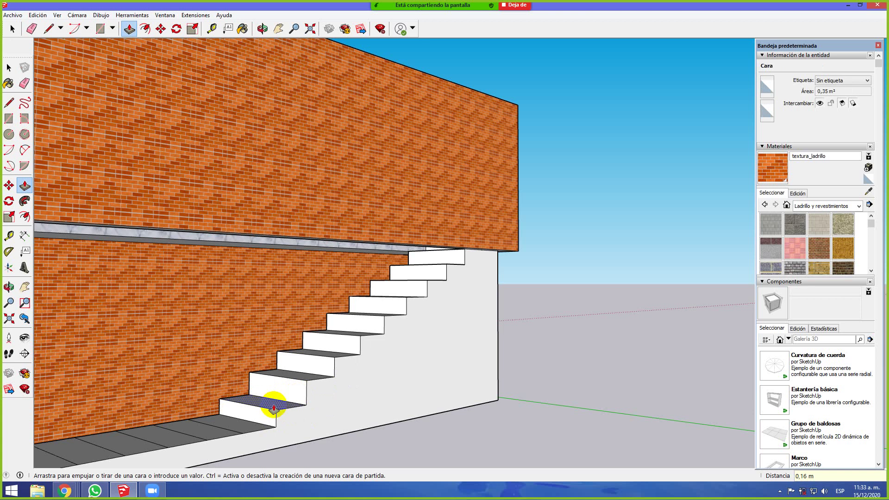
{"action": "type", "text": "0,2"}
{"action": "key", "text": "Return"}
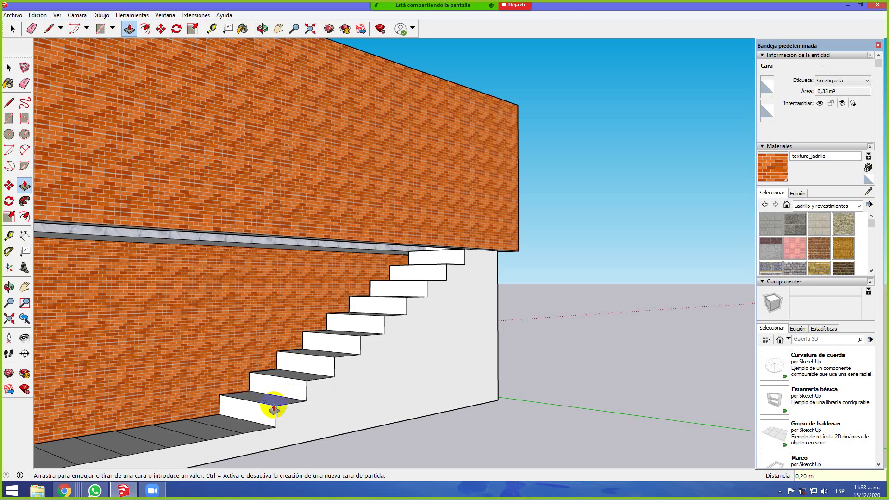
Draw a vertical 0.20 m line down the slab's outer side, one strip beyond the lowest raised step
{"action": "scroll", "coordinate": [273, 413], "scroll_direction": "down", "scroll_amount": 4}
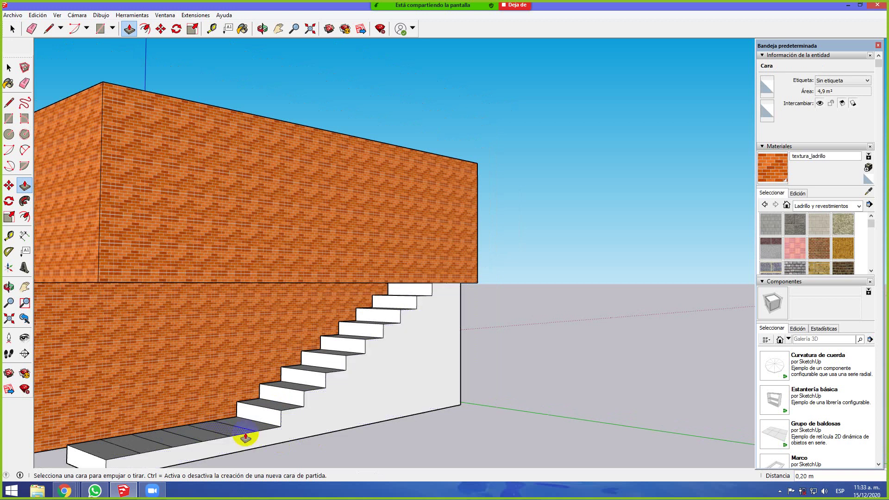
{"action": "middle_click_drag", "start_coordinate": [373, 427], "coordinate": [324, 444]}
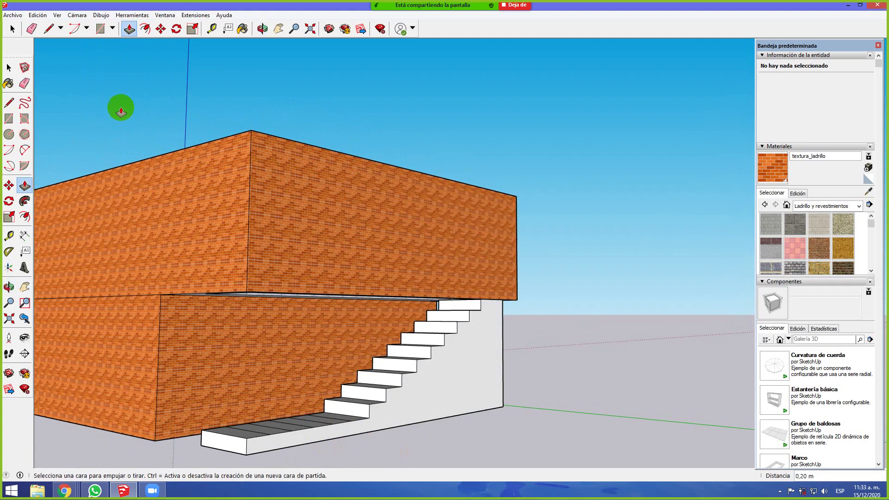
{"action": "left_click", "coordinate": [31, 29]}
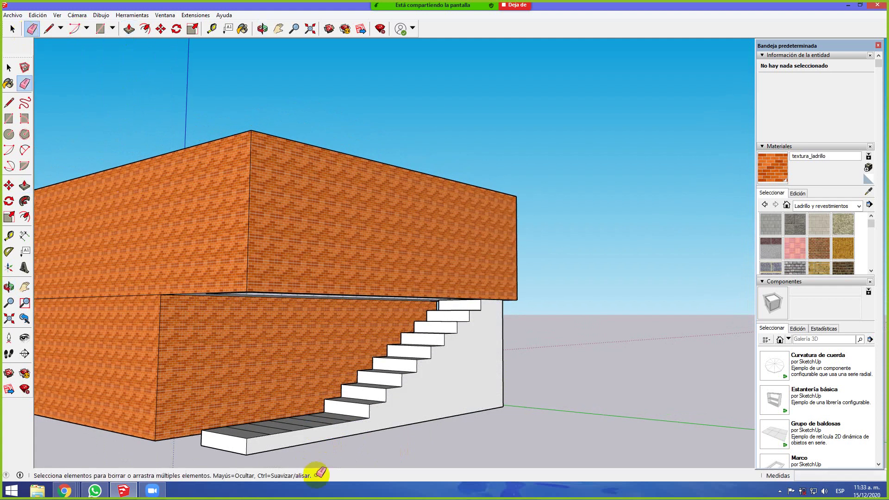
{"action": "scroll", "coordinate": [263, 407], "scroll_direction": "down", "scroll_amount": 1}
{"action": "scroll", "coordinate": [278, 423], "scroll_direction": "up", "scroll_amount": 3}
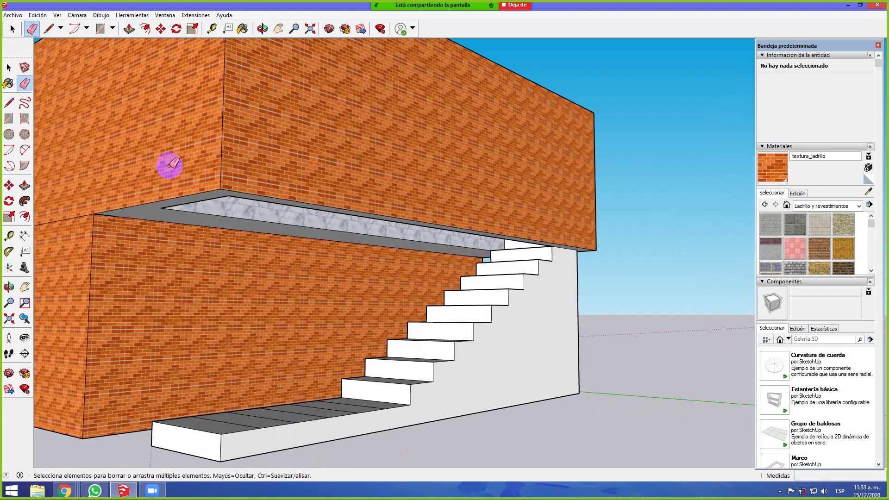
{"action": "left_click", "coordinate": [51, 28]}
{"action": "left_click", "coordinate": [385, 409]}
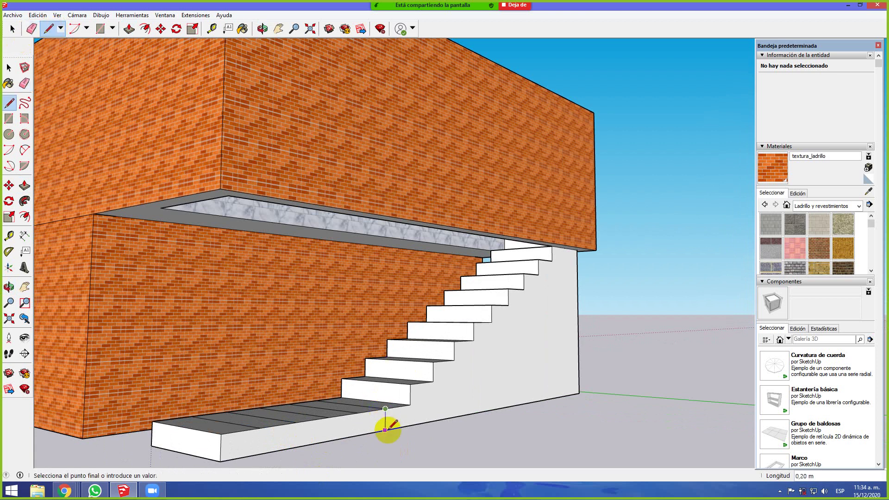
Draw the matching vertical line down the slab's wall side, one strip beyond the lowest raised step
{"action": "mouse_move", "coordinate": [384, 430]}
{"action": "middle_mouse_down"}
{"action": "mouse_move", "coordinate": [288, 440]}
{"action": "mouse_move", "coordinate": [407, 470]}
{"action": "middle_mouse_up"}
{"action": "scroll", "coordinate": [576, 436], "scroll_direction": "up", "scroll_amount": 5}
{"action": "middle_click_drag", "start_coordinate": [575, 436], "coordinate": [509, 444]}
{"action": "scroll", "coordinate": [448, 440], "scroll_direction": "up", "scroll_amount": 4}
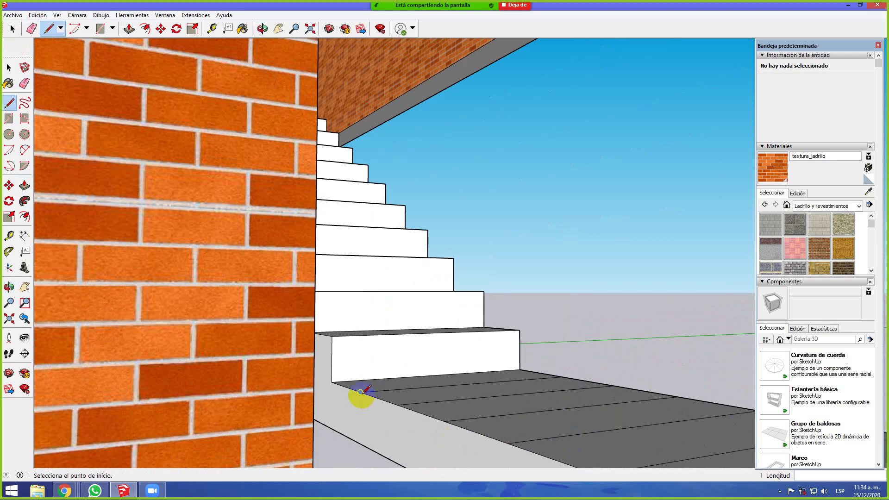
{"action": "left_click", "coordinate": [360, 392]}
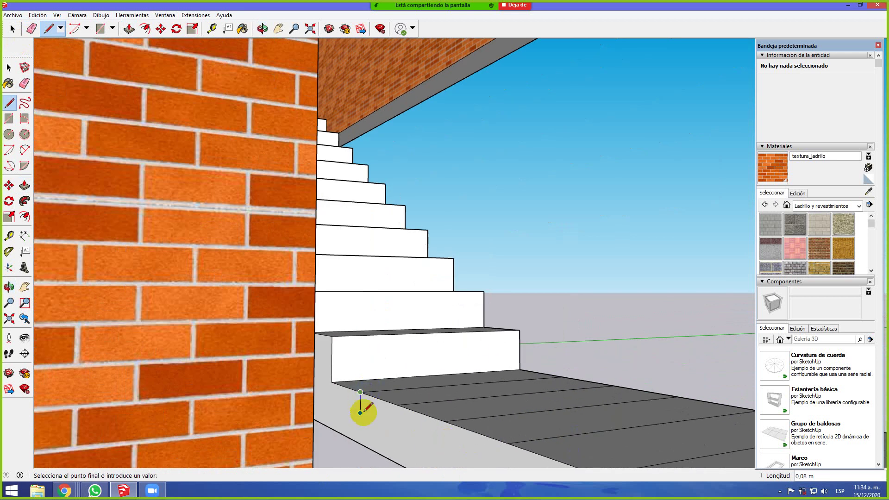
Erase the slab's unused end strips beyond the vertical lines, undoing the erasure that also removes the lower brick wall
{"action": "mouse_move", "coordinate": [555, 390]}
{"action": "middle_mouse_down"}
{"action": "mouse_move", "coordinate": [407, 391]}
{"action": "mouse_move", "coordinate": [258, 377]}
{"action": "middle_mouse_up"}
{"action": "scroll", "coordinate": [263, 385], "scroll_direction": "down", "scroll_amount": 2}
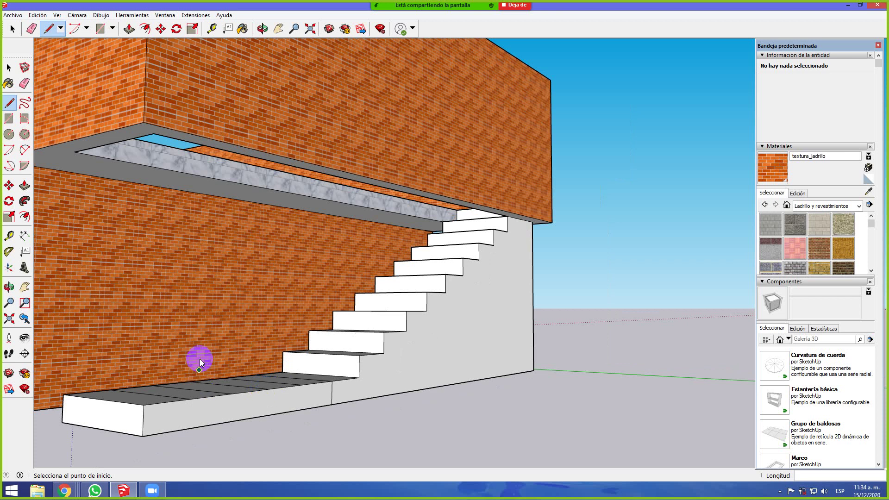
{"action": "left_click", "coordinate": [31, 28]}
{"action": "mouse_move", "coordinate": [258, 382]}
{"action": "left_mouse_down"}
{"action": "mouse_move", "coordinate": [238, 410]}
{"action": "mouse_move", "coordinate": [244, 401]}
{"action": "left_mouse_up"}
{"action": "mouse_move", "coordinate": [133, 406]}
{"action": "left_mouse_down"}
{"action": "mouse_move", "coordinate": [130, 438]}
{"action": "mouse_move", "coordinate": [151, 426]}
{"action": "mouse_move", "coordinate": [161, 406]}
{"action": "mouse_move", "coordinate": [169, 434]}
{"action": "mouse_move", "coordinate": [156, 381]}
{"action": "mouse_move", "coordinate": [165, 416]}
{"action": "mouse_move", "coordinate": [59, 408]}
{"action": "mouse_move", "coordinate": [147, 431]}
{"action": "left_mouse_up"}
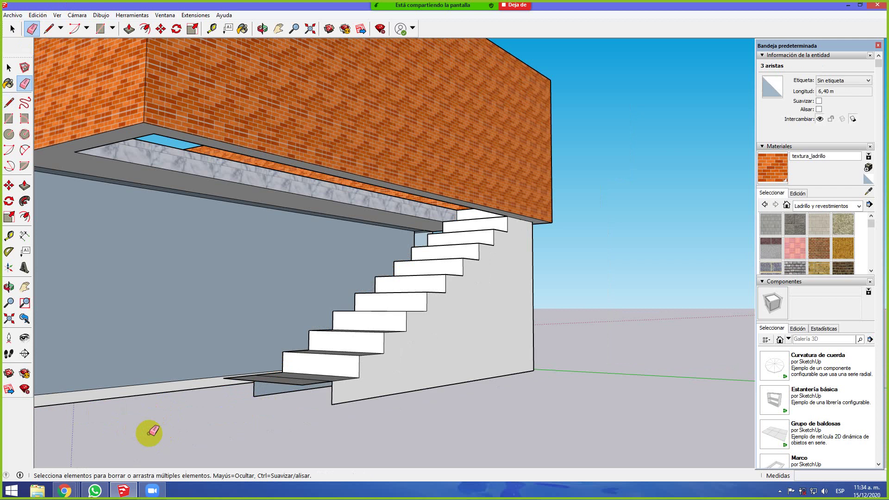
{"action": "key", "text": "ctrl+z"}
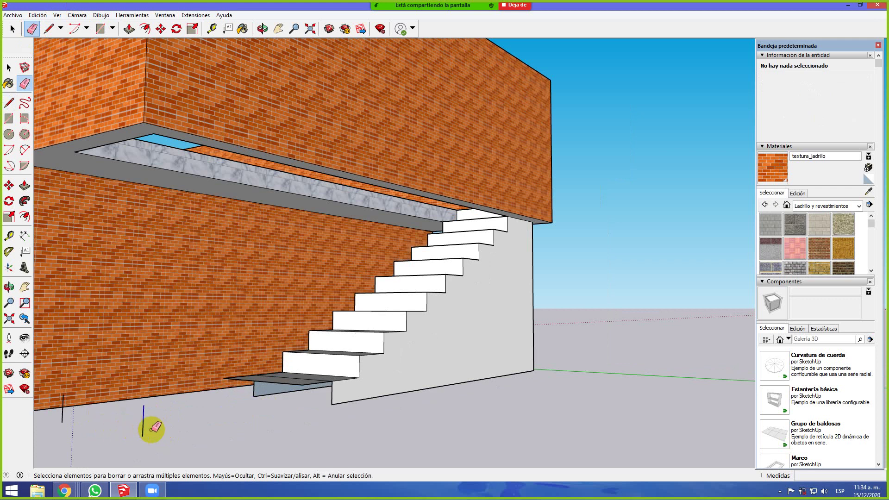
Close the front of the lowest step with a straight ground-level line between the wall-side and outer bottom corners
{"action": "middle_click_drag", "start_coordinate": [112, 438], "coordinate": [208, 438]}
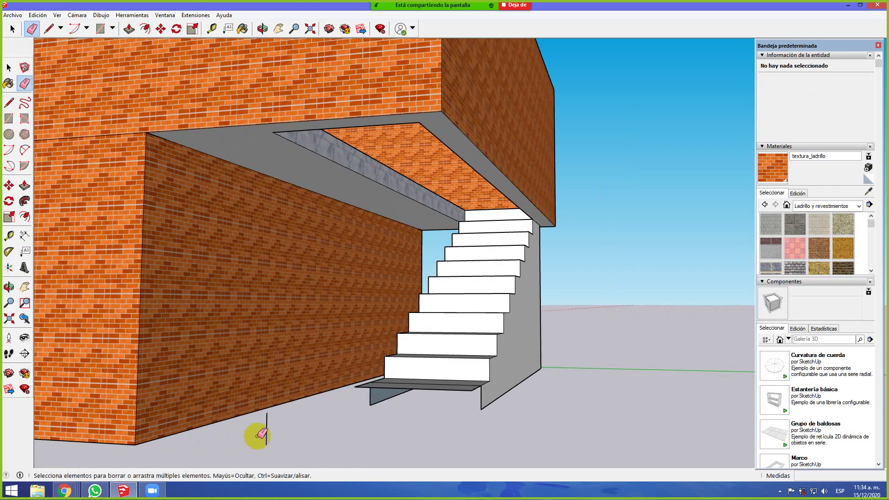
{"action": "scroll", "coordinate": [454, 395], "scroll_direction": "up", "scroll_amount": 3}
{"action": "mouse_move", "coordinate": [454, 395]}
{"action": "middle_mouse_down"}
{"action": "mouse_move", "coordinate": [445, 375]}
{"action": "mouse_move", "coordinate": [421, 424]}
{"action": "middle_mouse_up"}
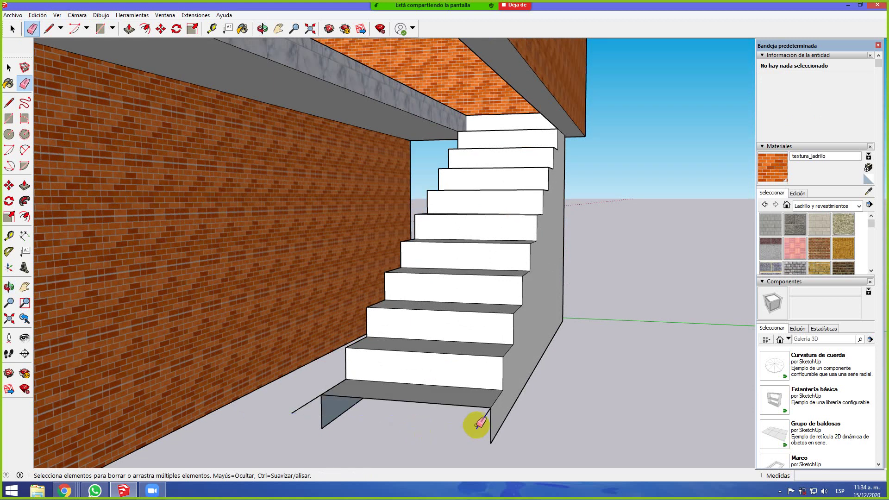
{"action": "middle_click_drag", "start_coordinate": [332, 412], "coordinate": [505, 386]}
{"action": "left_click", "coordinate": [48, 29]}
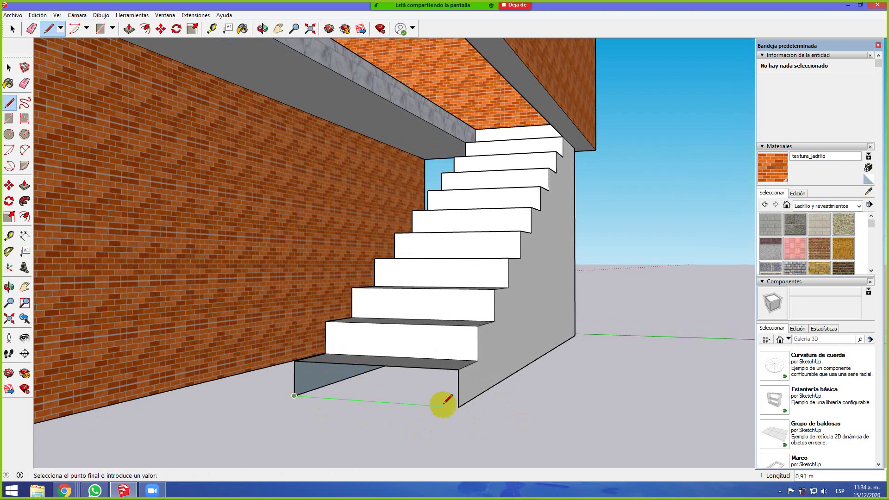
{"action": "mouse_move", "coordinate": [606, 415]}
{"action": "middle_mouse_down"}
{"action": "mouse_move", "coordinate": [519, 308]}
{"action": "mouse_move", "coordinate": [498, 250]}
{"action": "mouse_move", "coordinate": [500, 273]}
{"action": "mouse_move", "coordinate": [487, 287]}
{"action": "mouse_move", "coordinate": [553, 334]}
{"action": "mouse_move", "coordinate": [591, 412]}
{"action": "middle_mouse_up"}
Divide the stair's outer side with vertical lines below the second and third risers and a horizontal line 0.20 m below the top tread
{"action": "key", "text": "o"}
{"action": "middle_click_drag", "start_coordinate": [318, 305], "coordinate": [185, 316]}
{"action": "middle_click_drag", "start_coordinate": [586, 297], "coordinate": [435, 327]}
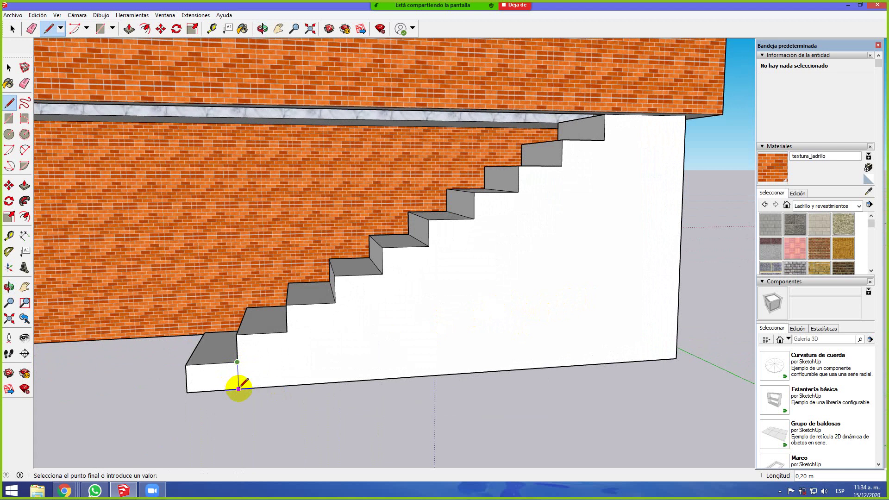
{"action": "left_click", "coordinate": [287, 331]}
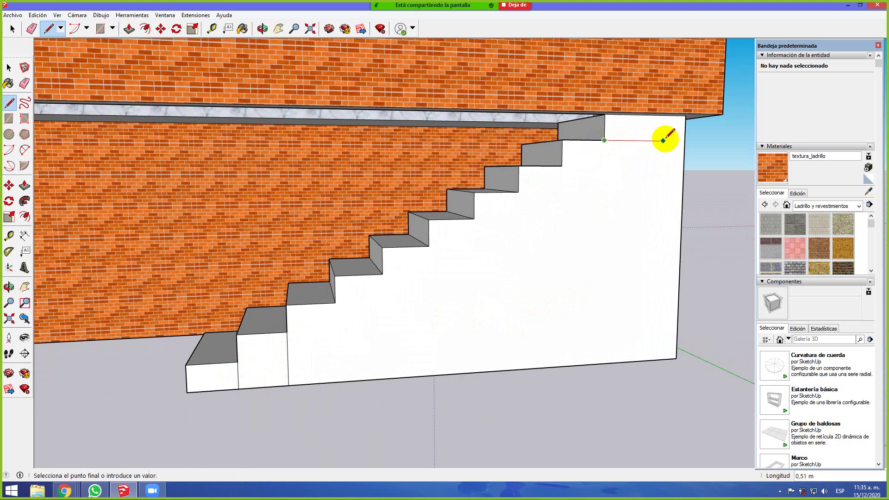
{"action": "left_click", "coordinate": [684, 141]}
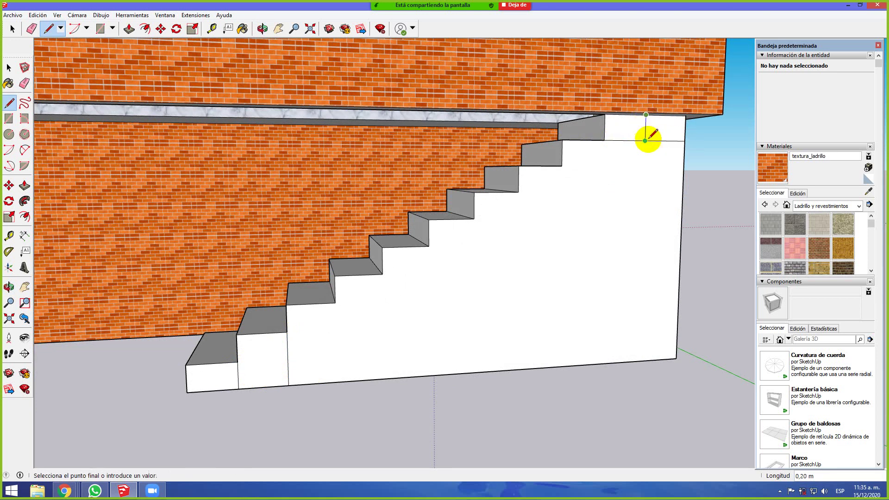
Try a diagonal across the stair's outer side, ending 0.20 m above the ground on the second vertical line, and undo it
{"action": "left_click", "coordinate": [684, 141]}
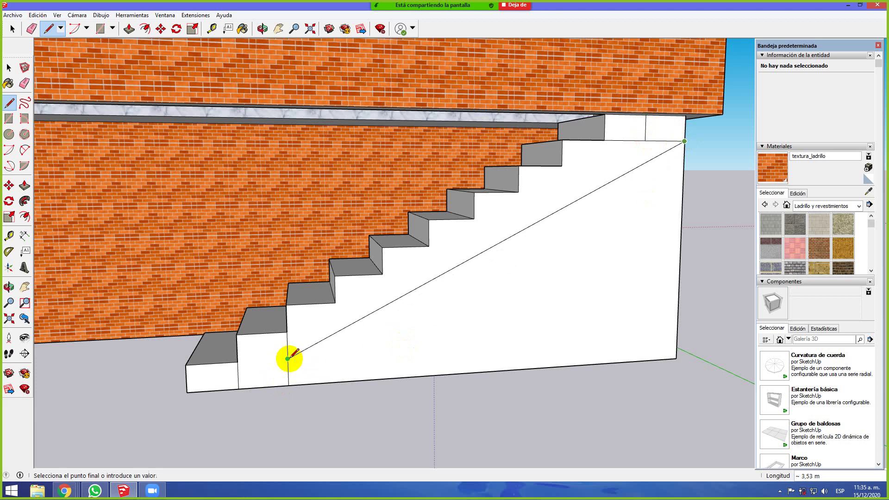
{"action": "key", "text": "ctrl+z"}
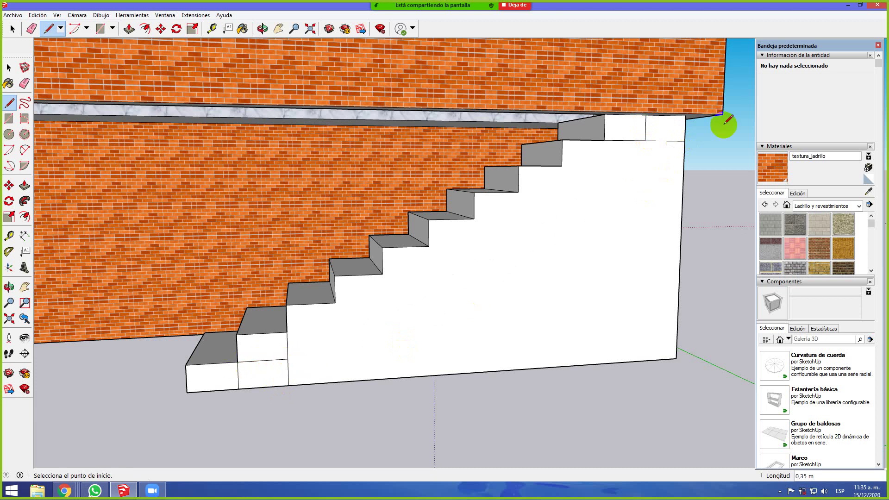
{"action": "left_click", "coordinate": [685, 141]}
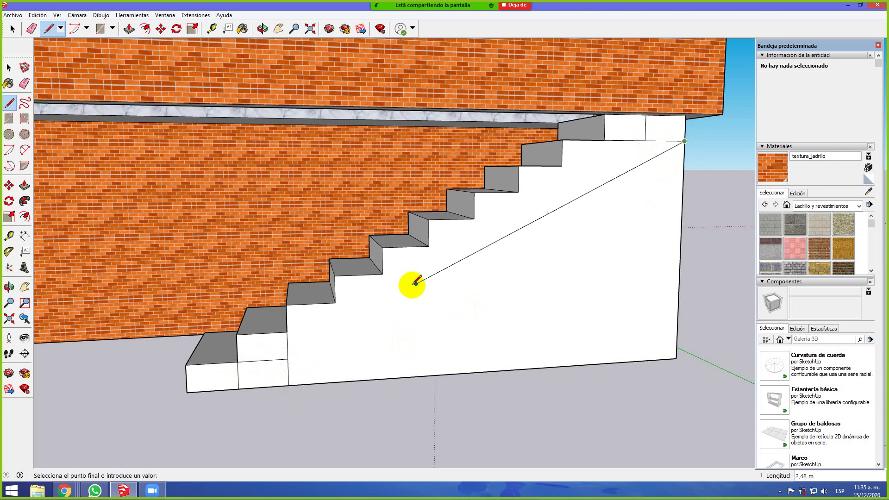
{"action": "left_click", "coordinate": [287, 359]}
{"action": "key", "text": "o"}
{"action": "left_click_drag", "start_coordinate": [477, 332], "coordinate": [406, 283]}
{"action": "key", "text": "l"}
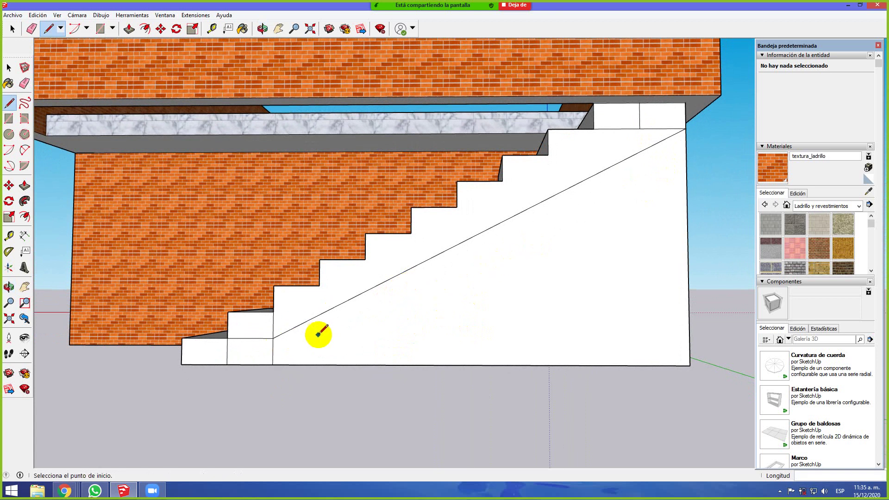
{"action": "key", "text": "ctrl+z"}
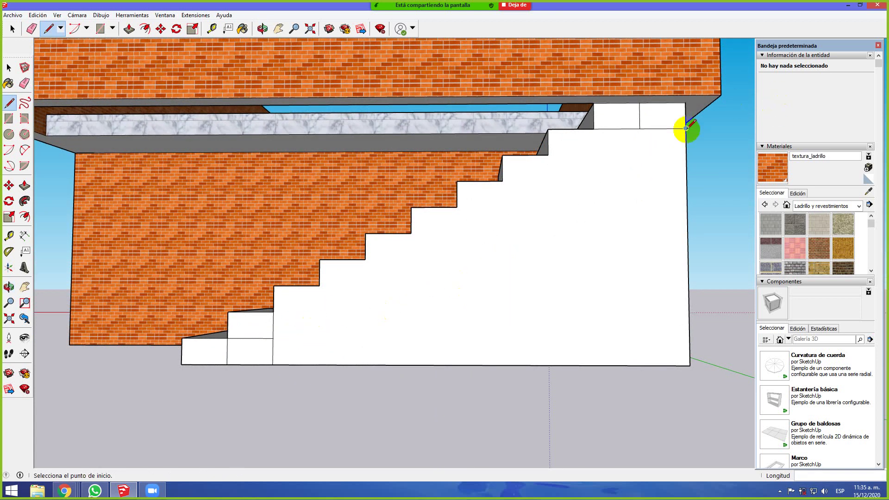
Draw a diagonal of about 3.63 m from below the top tread's rear edge to the second vertical line's foot, and erase the auxiliary lines
{"action": "left_click", "coordinate": [685, 129]}
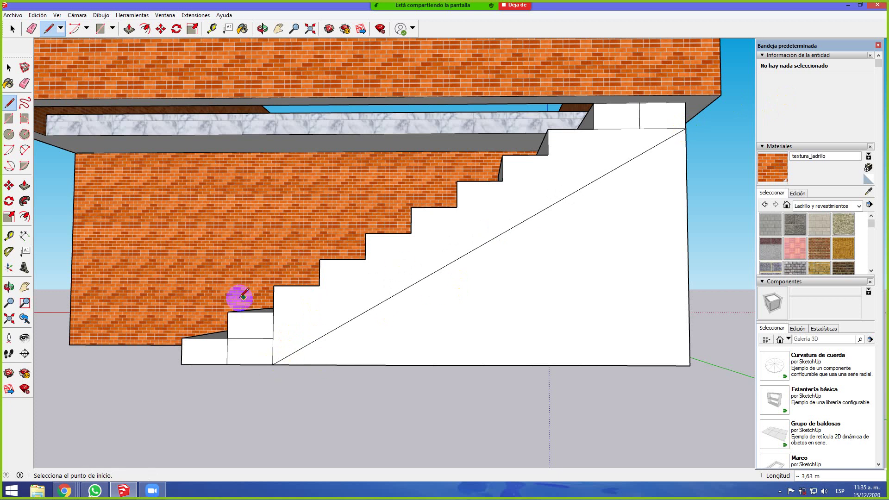
{"action": "middle_click_drag", "start_coordinate": [124, 345], "coordinate": [229, 381]}
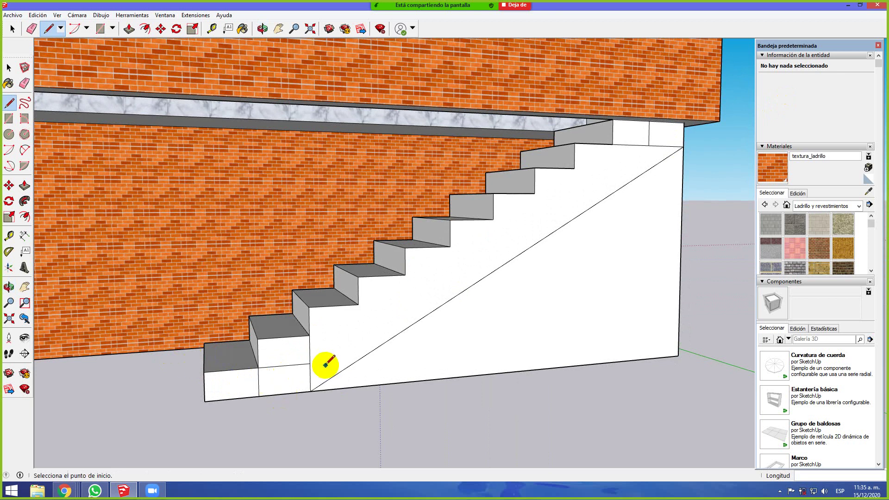
{"action": "left_click", "coordinate": [31, 29]}
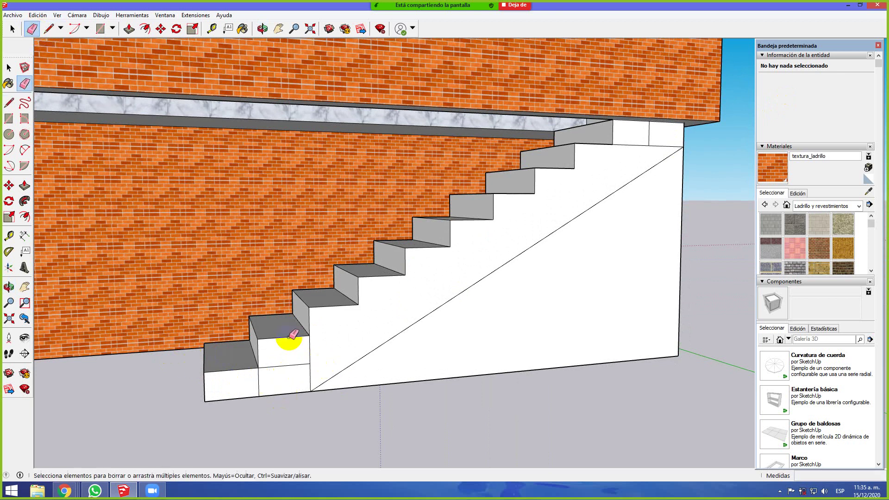
{"action": "left_click_drag", "start_coordinate": [258, 387], "coordinate": [271, 368]}
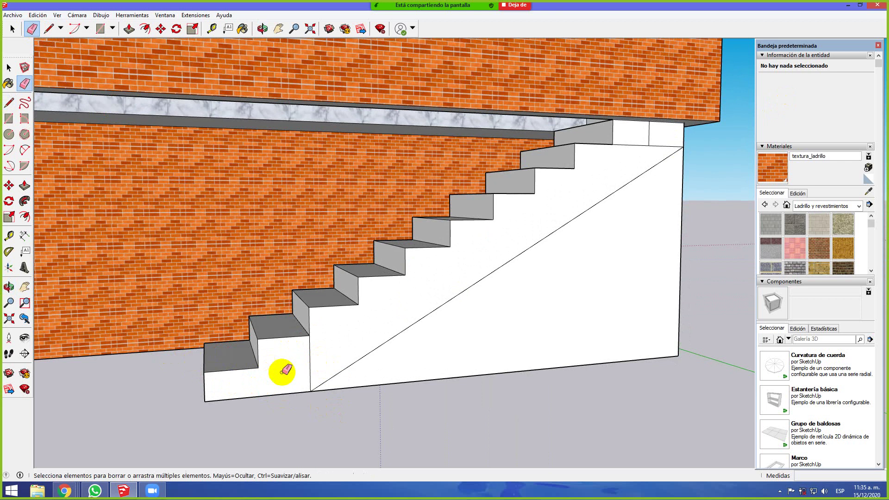
{"action": "left_click", "coordinate": [310, 368]}
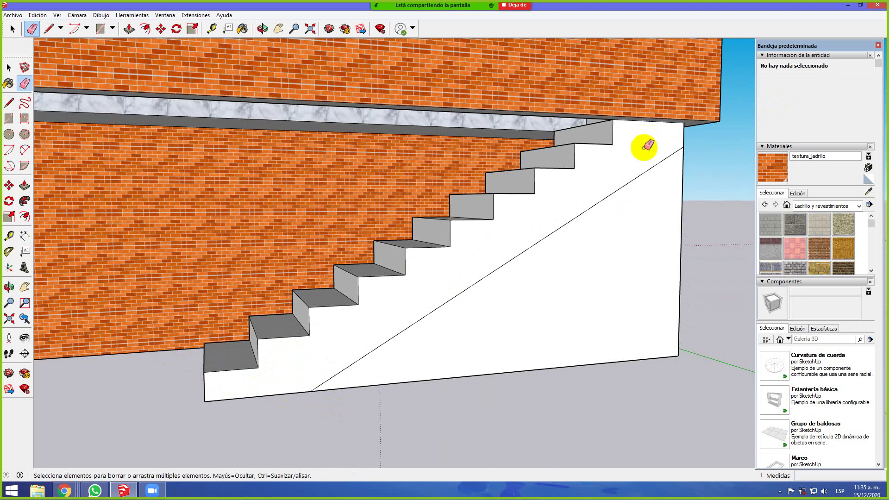
Push the triangular side face below the diagonal 1.00 m through the stairs to hollow out the space underneath
{"action": "key", "text": "o"}
{"action": "mouse_move", "coordinate": [719, 285]}
{"action": "left_mouse_down"}
{"action": "mouse_move", "coordinate": [573, 300]}
{"action": "mouse_move", "coordinate": [599, 297]}
{"action": "left_mouse_up"}
{"action": "left_click_drag", "start_coordinate": [377, 293], "coordinate": [628, 310]}
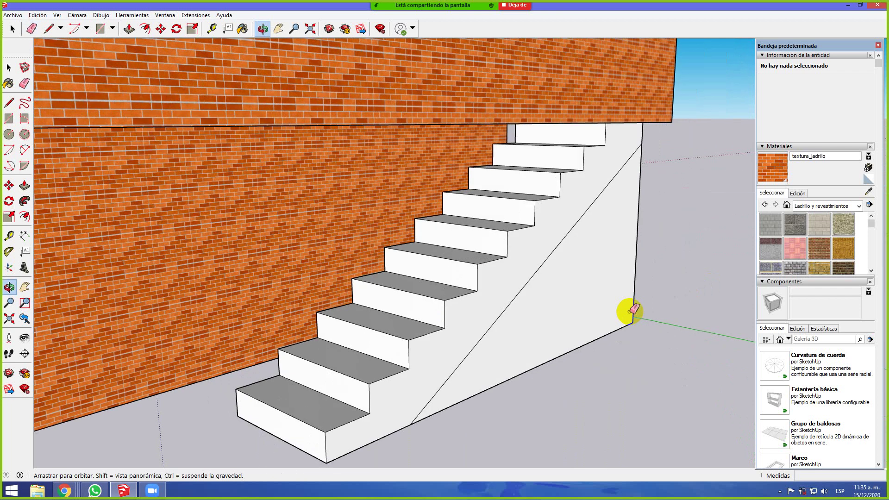
{"action": "mouse_move", "coordinate": [383, 304]}
{"action": "left_mouse_down"}
{"action": "mouse_move", "coordinate": [527, 268]}
{"action": "mouse_move", "coordinate": [571, 288]}
{"action": "mouse_move", "coordinate": [376, 291]}
{"action": "left_mouse_up"}
{"action": "left_click_drag", "start_coordinate": [576, 301], "coordinate": [341, 329]}
{"action": "key", "text": "e"}
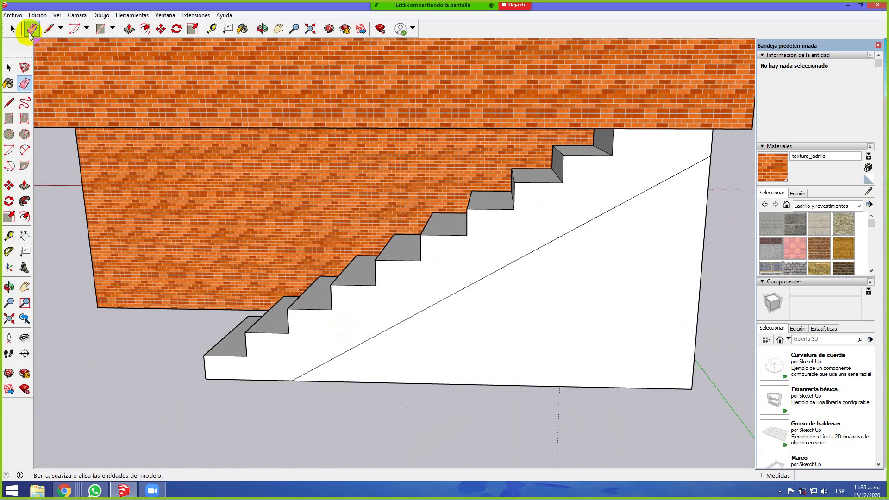
{"action": "left_click", "coordinate": [130, 29]}
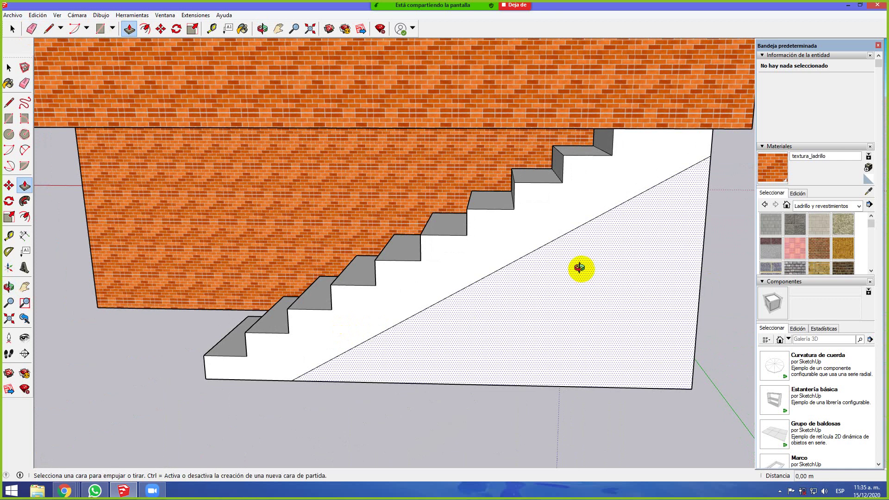
{"action": "middle_click_drag", "start_coordinate": [579, 268], "coordinate": [213, 284]}
{"action": "left_click_drag", "start_coordinate": [381, 343], "coordinate": [546, 360]}
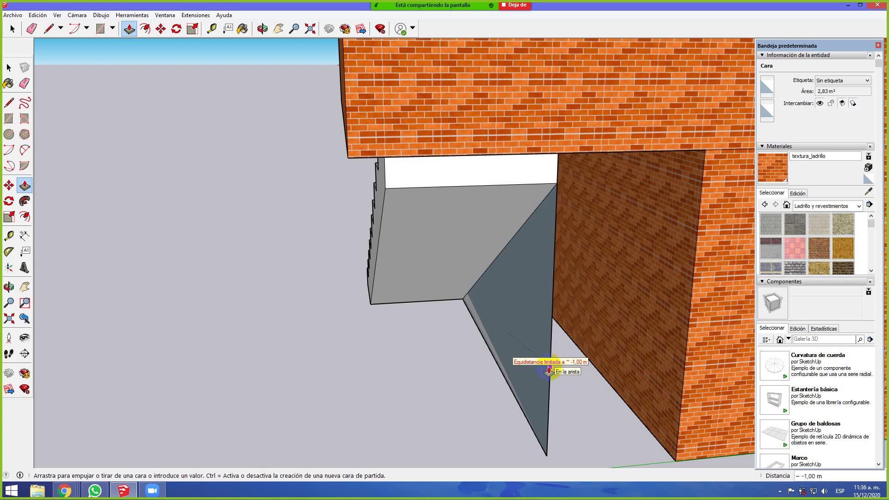
{"action": "left_click_drag", "start_coordinate": [548, 370], "coordinate": [546, 368]}
Sample the marble floor tile (Azulejo de piso de mármol) from the upper floor and paint one stair tread with it
{"action": "middle_click_drag", "start_coordinate": [457, 359], "coordinate": [357, 324]}
{"action": "middle_click_drag", "start_coordinate": [561, 327], "coordinate": [343, 383]}
{"action": "middle_click_drag", "start_coordinate": [457, 311], "coordinate": [433, 361]}
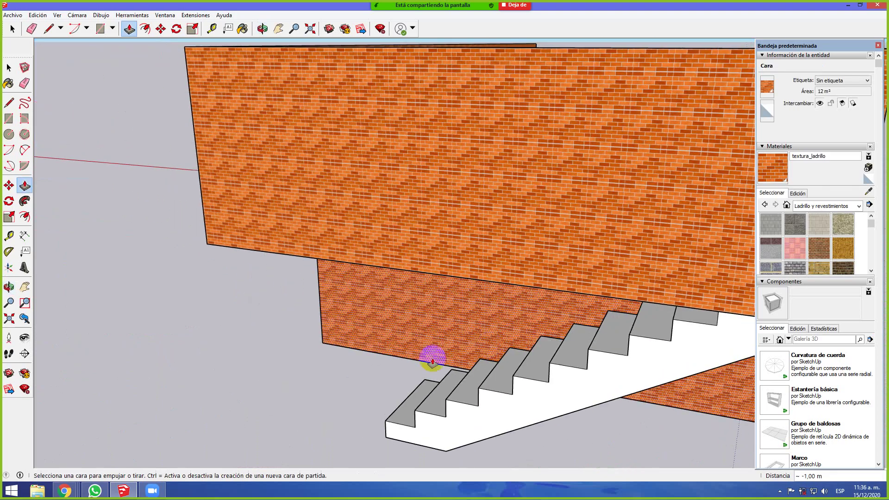
{"action": "middle_click_drag", "start_coordinate": [307, 379], "coordinate": [511, 399]}
{"action": "left_click", "coordinate": [317, 351]}
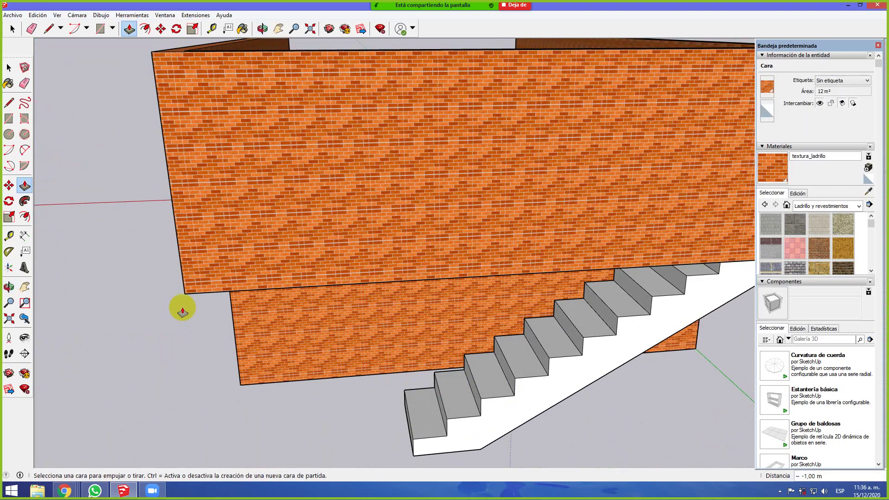
{"action": "middle_click_drag", "start_coordinate": [324, 305], "coordinate": [302, 383]}
{"action": "scroll", "coordinate": [242, 157], "scroll_direction": "up", "scroll_amount": 5}
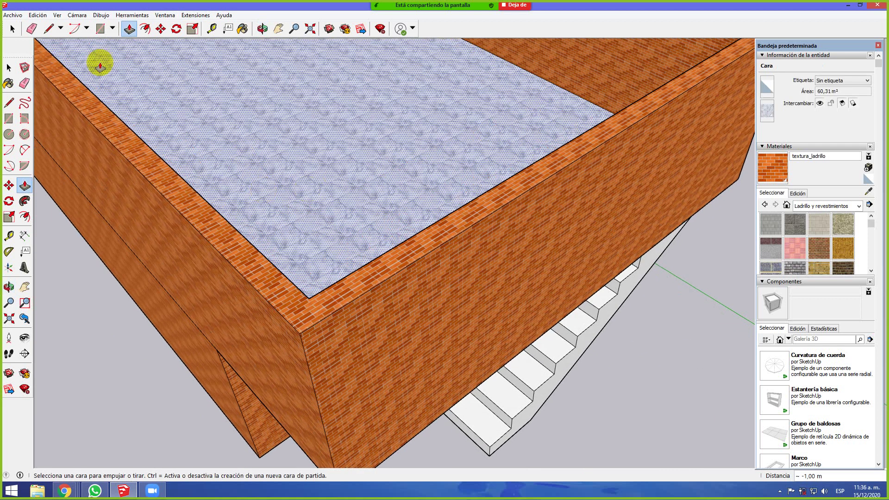
{"action": "left_click", "coordinate": [242, 29]}
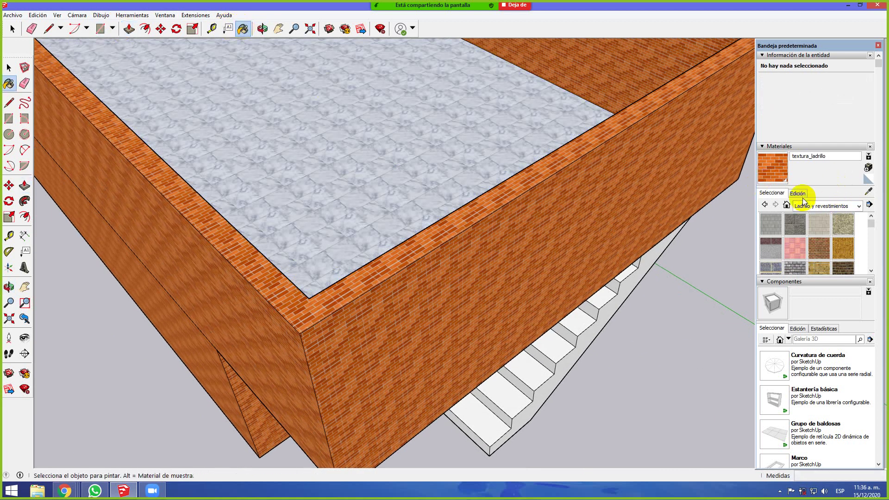
{"action": "left_click", "coordinate": [868, 191]}
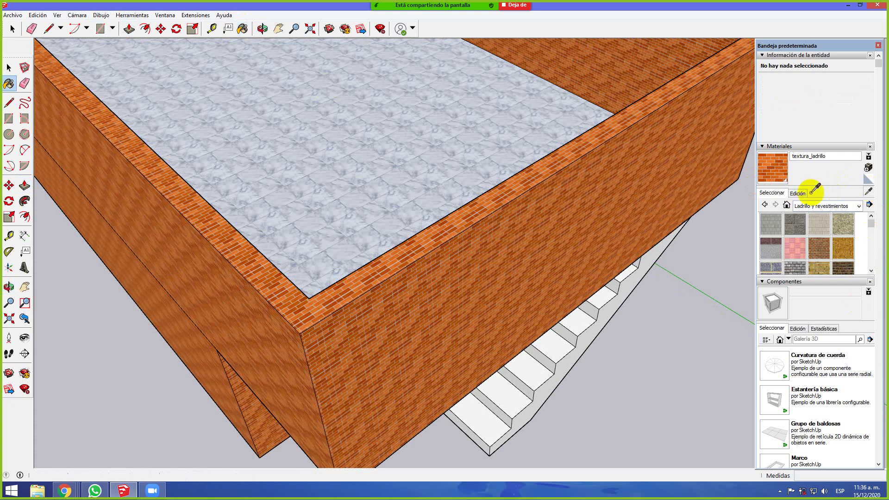
{"action": "left_click", "coordinate": [389, 191]}
{"action": "left_click", "coordinate": [557, 350]}
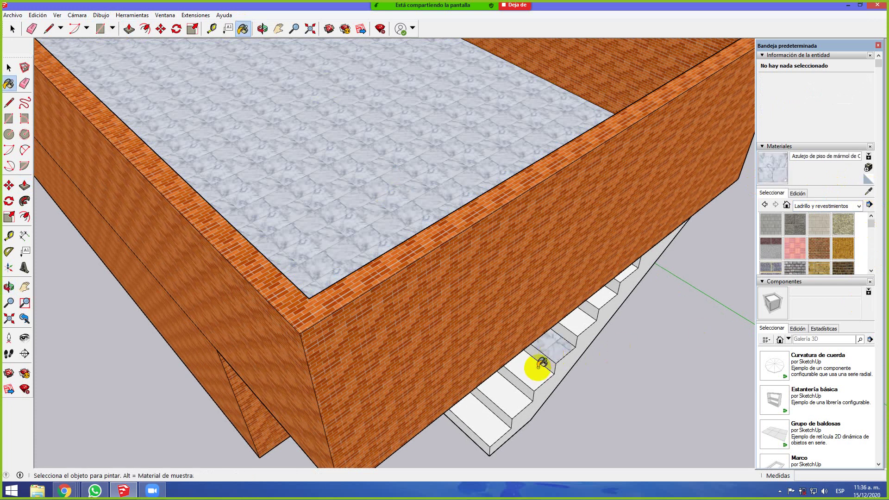
Paint the lowest treads and the following middle treads with the marble floor tile
{"action": "mouse_move", "coordinate": [534, 430]}
{"action": "middle_mouse_down"}
{"action": "mouse_move", "coordinate": [494, 391]}
{"action": "mouse_move", "coordinate": [463, 318]}
{"action": "mouse_move", "coordinate": [510, 377]}
{"action": "middle_mouse_up"}
{"action": "left_click", "coordinate": [484, 384]}
{"action": "left_click", "coordinate": [483, 386]}
{"action": "left_click", "coordinate": [454, 408]}
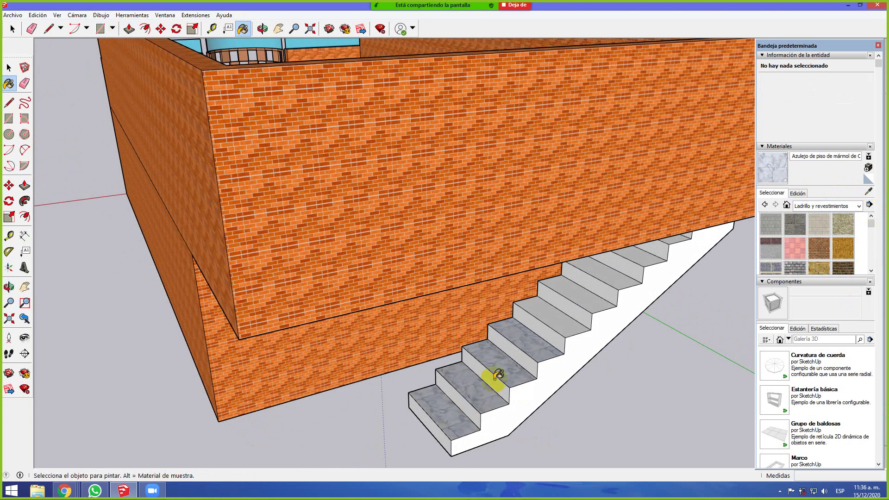
{"action": "left_click", "coordinate": [572, 300]}
{"action": "left_click", "coordinate": [609, 283]}
{"action": "left_click", "coordinate": [631, 270]}
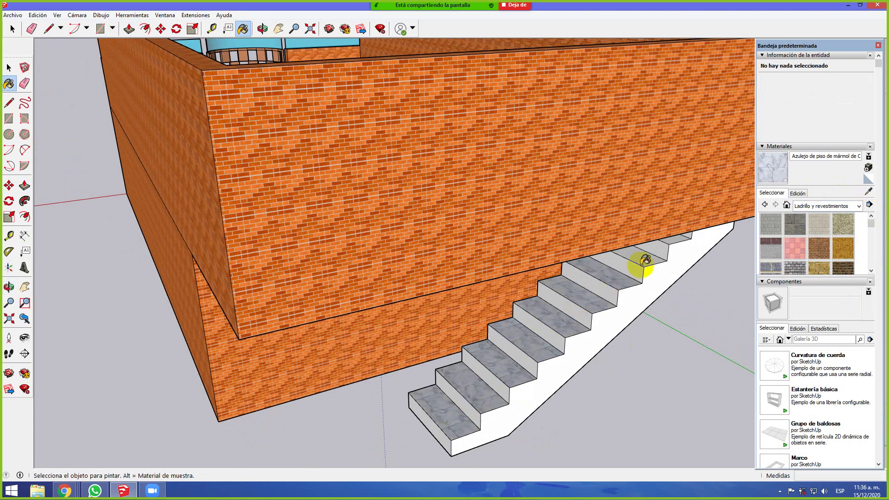
Paint the three uppermost treads with the marble floor tile, working from above the upper floor
{"action": "middle_click_drag", "start_coordinate": [412, 248], "coordinate": [682, 468]}
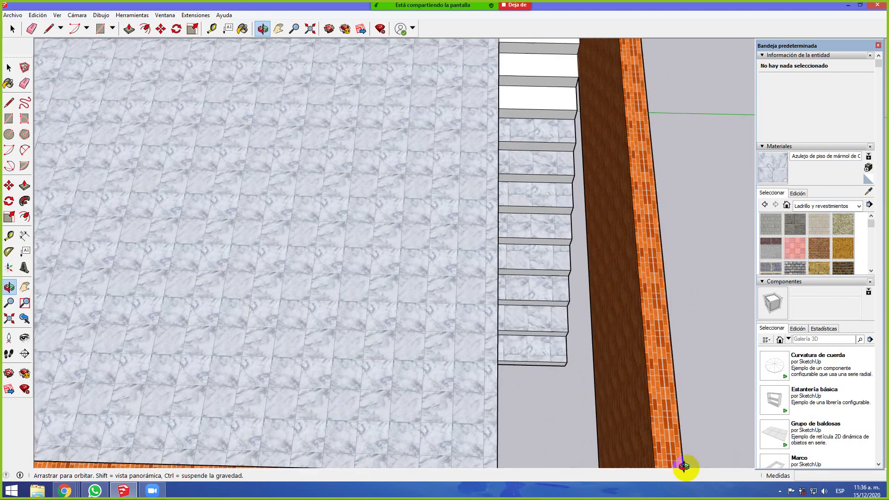
{"action": "scroll", "coordinate": [623, 252], "scroll_direction": "down", "scroll_amount": 3}
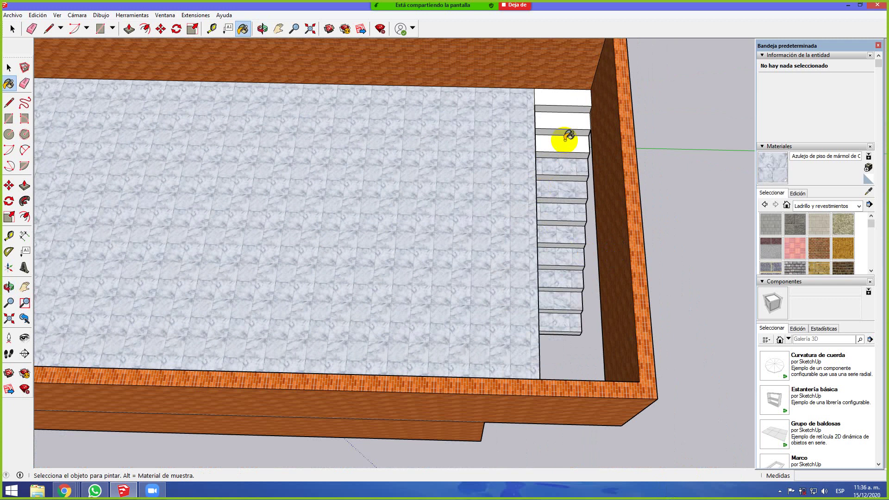
{"action": "left_click", "coordinate": [565, 138]}
{"action": "left_click", "coordinate": [567, 122]}
{"action": "left_click", "coordinate": [574, 96]}
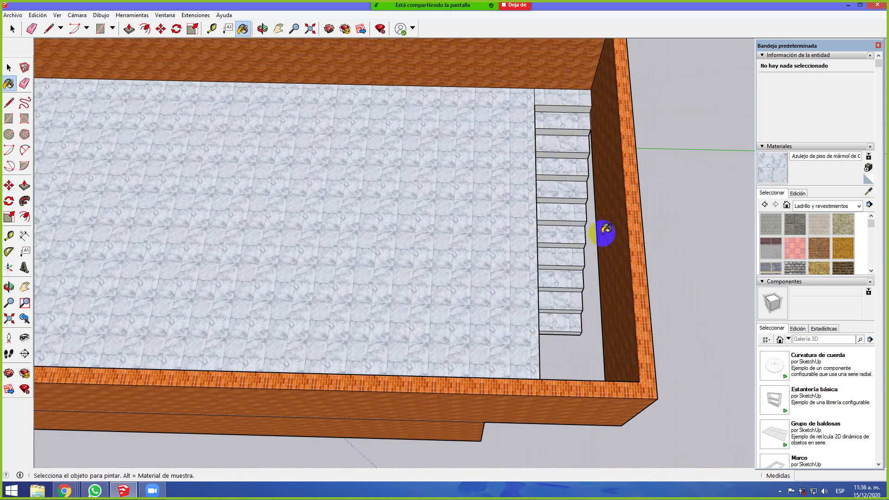
Paint all the stair risers with the marble floor tile, from the top step down to the lowest
{"action": "mouse_move", "coordinate": [599, 187]}
{"action": "middle_mouse_down"}
{"action": "mouse_move", "coordinate": [575, 307]}
{"action": "mouse_move", "coordinate": [557, 65]}
{"action": "mouse_move", "coordinate": [604, 292]}
{"action": "mouse_move", "coordinate": [602, 257]}
{"action": "middle_mouse_up"}
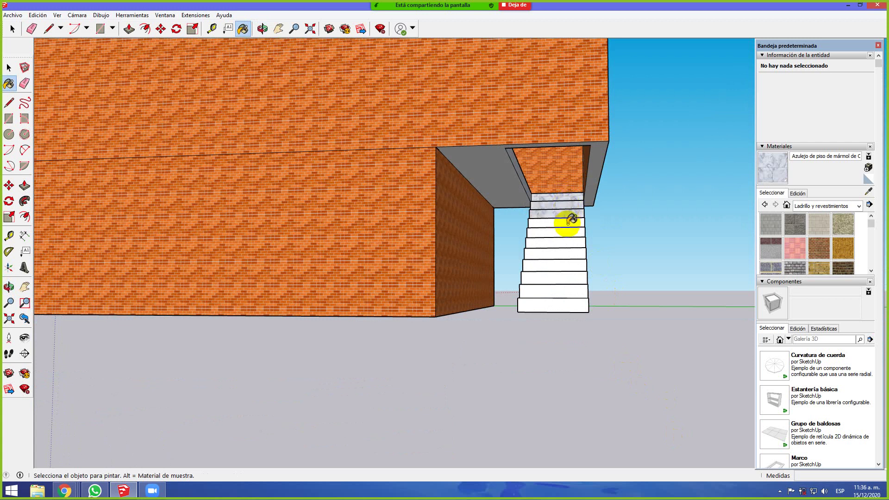
{"action": "left_click", "coordinate": [567, 265]}
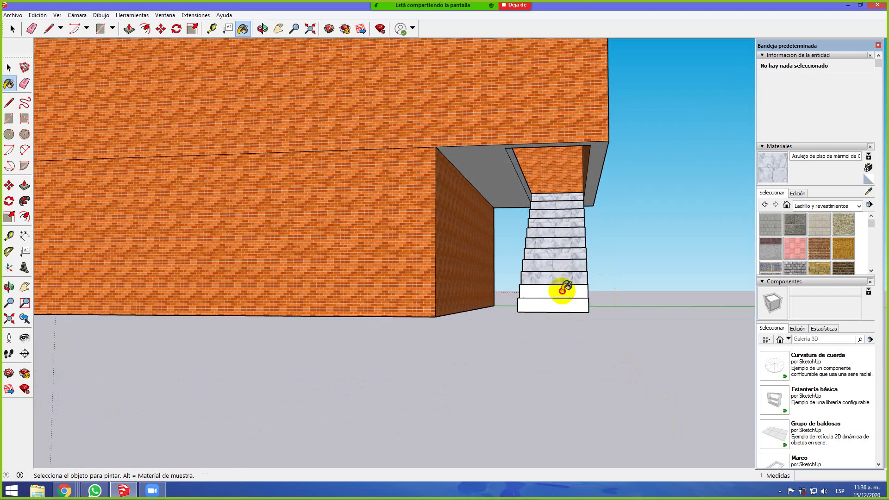
{"action": "left_click", "coordinate": [562, 291]}
{"action": "left_click", "coordinate": [561, 303]}
Paint the stair's outer side face with the marble floor tile
{"action": "key", "text": "o"}
{"action": "mouse_move", "coordinate": [623, 304]}
{"action": "left_mouse_down"}
{"action": "mouse_move", "coordinate": [442, 309]}
{"action": "mouse_move", "coordinate": [347, 333]}
{"action": "left_mouse_up"}
{"action": "key", "text": "b"}
{"action": "key", "text": "o"}
{"action": "left_click_drag", "start_coordinate": [637, 301], "coordinate": [602, 311]}
{"action": "key", "text": "b"}
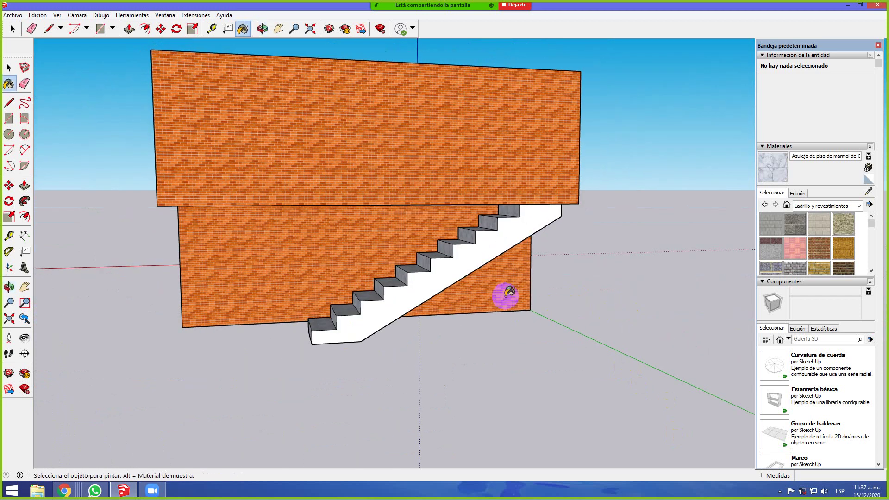
{"action": "left_click", "coordinate": [469, 257]}
Paint the remaining white side face of the stairs with the marble floor tile
{"action": "mouse_move", "coordinate": [446, 352]}
{"action": "middle_mouse_down"}
{"action": "mouse_move", "coordinate": [381, 398]}
{"action": "mouse_move", "coordinate": [569, 404]}
{"action": "mouse_move", "coordinate": [492, 343]}
{"action": "mouse_move", "coordinate": [462, 341]}
{"action": "mouse_move", "coordinate": [546, 359]}
{"action": "mouse_move", "coordinate": [573, 324]}
{"action": "middle_mouse_up"}
{"action": "left_click", "coordinate": [566, 306]}
Try to paint the stair's rear end face, below the upper floor, with the marble floor tile
{"action": "mouse_move", "coordinate": [637, 349]}
{"action": "middle_mouse_down"}
{"action": "mouse_move", "coordinate": [446, 353]}
{"action": "mouse_move", "coordinate": [653, 332]}
{"action": "mouse_move", "coordinate": [423, 337]}
{"action": "mouse_move", "coordinate": [615, 343]}
{"action": "mouse_move", "coordinate": [444, 337]}
{"action": "middle_mouse_up"}
{"action": "mouse_move", "coordinate": [526, 314]}
{"action": "middle_mouse_down"}
{"action": "mouse_move", "coordinate": [445, 311]}
{"action": "mouse_move", "coordinate": [514, 118]}
{"action": "middle_mouse_up"}
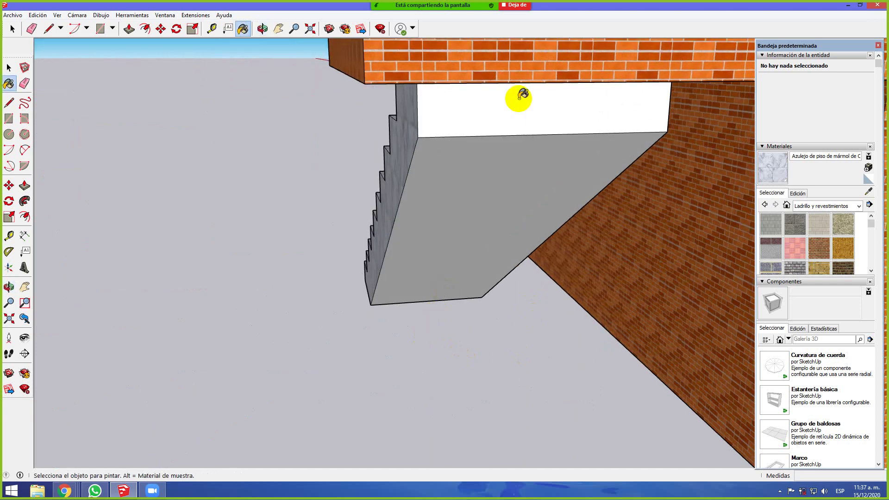
{"action": "left_click", "coordinate": [520, 117]}
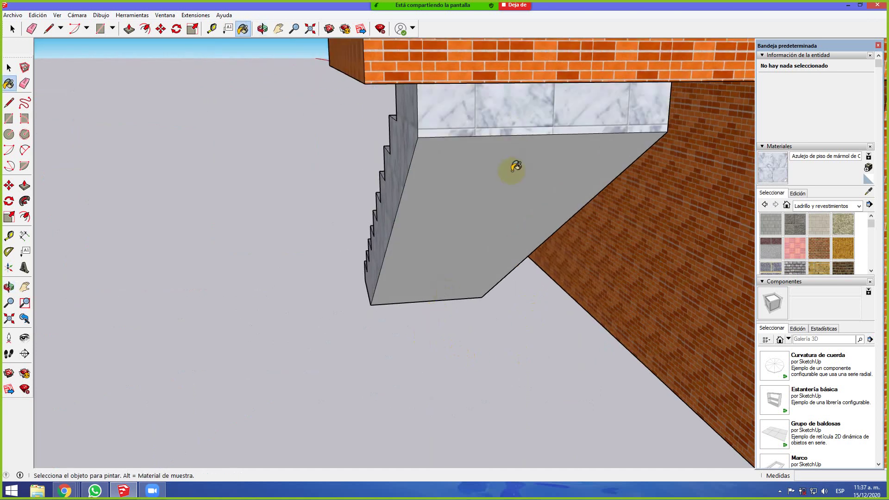
{"action": "key", "text": "ctrl+z"}
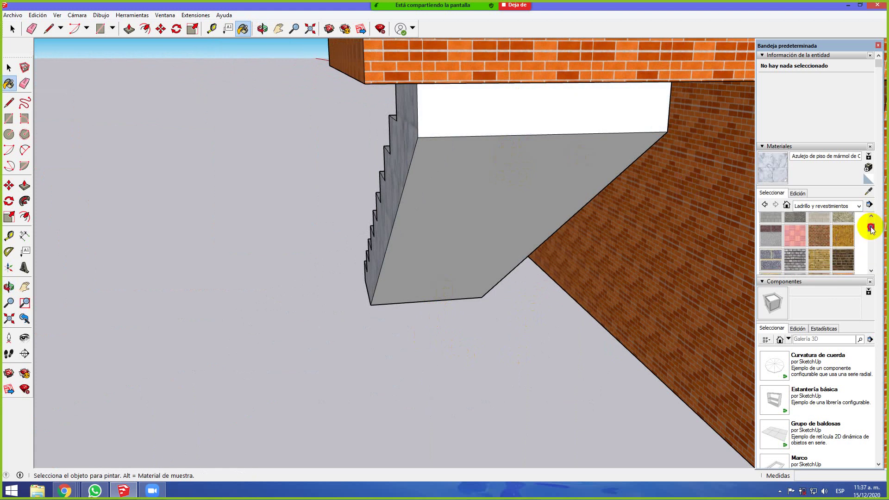
Sample the light lilac Color J01 from the inner side of the front door arch and paint the stair's rear end face and underside with it
{"action": "left_click", "coordinate": [858, 206]}
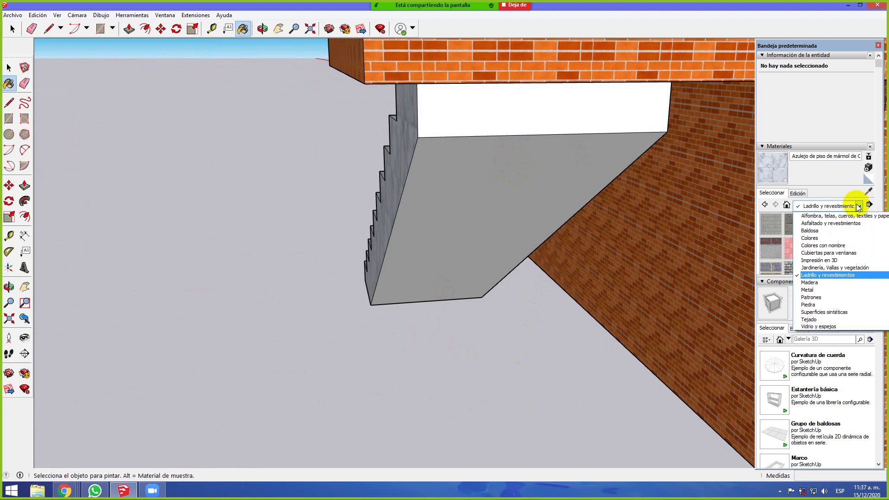
{"action": "left_click", "coordinate": [823, 238]}
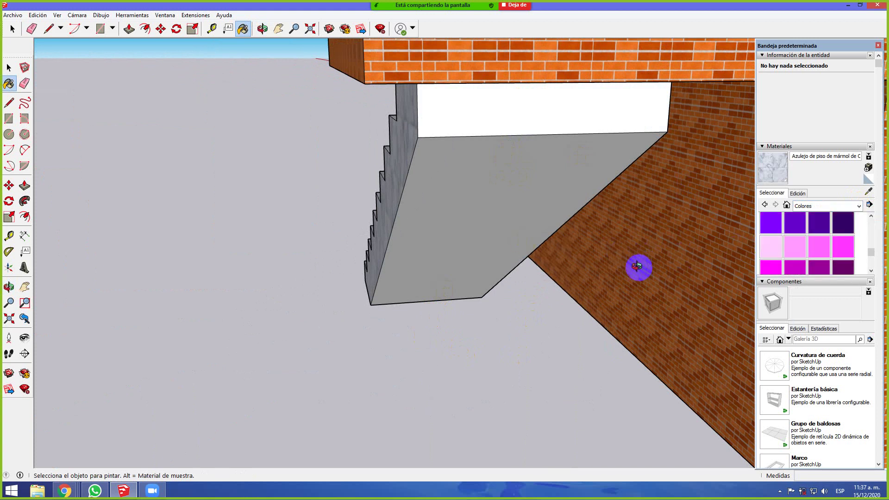
{"action": "scroll", "coordinate": [620, 265], "scroll_direction": "down", "scroll_amount": 6}
{"action": "key", "text": "o"}
{"action": "mouse_move", "coordinate": [650, 264]}
{"action": "left_mouse_down"}
{"action": "mouse_move", "coordinate": [348, 211]}
{"action": "mouse_move", "coordinate": [530, 264]}
{"action": "mouse_move", "coordinate": [314, 281]}
{"action": "mouse_move", "coordinate": [168, 231]}
{"action": "left_mouse_up"}
{"action": "key", "text": "b"}
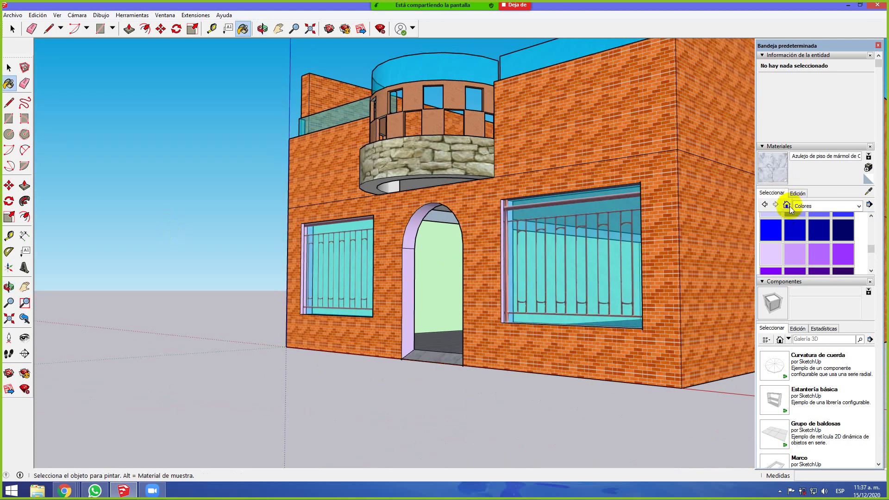
{"action": "left_click", "coordinate": [869, 190]}
{"action": "left_click", "coordinate": [409, 254]}
{"action": "mouse_move", "coordinate": [227, 263]}
{"action": "middle_mouse_down"}
{"action": "mouse_move", "coordinate": [216, 307]}
{"action": "mouse_move", "coordinate": [504, 308]}
{"action": "mouse_move", "coordinate": [512, 324]}
{"action": "mouse_move", "coordinate": [268, 387]}
{"action": "mouse_move", "coordinate": [373, 317]}
{"action": "mouse_move", "coordinate": [371, 341]}
{"action": "mouse_move", "coordinate": [371, 317]}
{"action": "middle_mouse_up"}
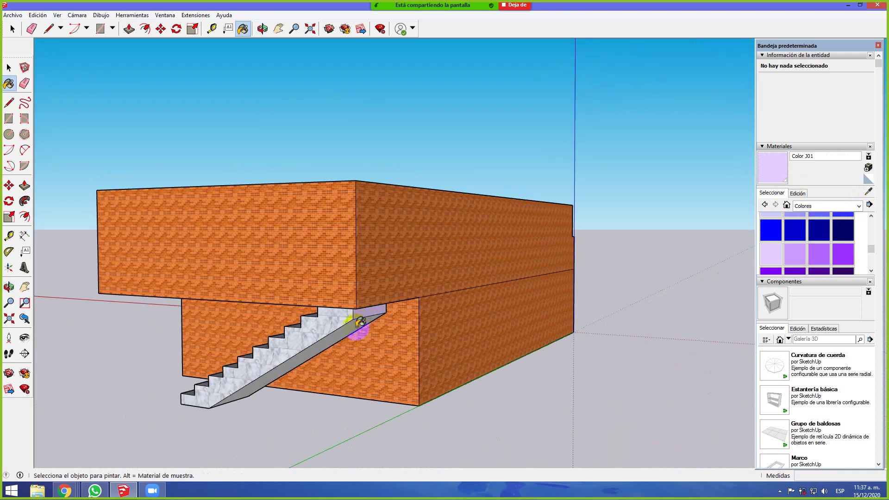
{"action": "mouse_move", "coordinate": [444, 333]}
{"action": "middle_mouse_down"}
{"action": "mouse_move", "coordinate": [365, 318]}
{"action": "mouse_move", "coordinate": [209, 342]}
{"action": "mouse_move", "coordinate": [512, 331]}
{"action": "mouse_move", "coordinate": [352, 373]}
{"action": "mouse_move", "coordinate": [493, 352]}
{"action": "mouse_move", "coordinate": [422, 204]}
{"action": "mouse_move", "coordinate": [440, 318]}
{"action": "mouse_move", "coordinate": [504, 301]}
{"action": "mouse_move", "coordinate": [404, 284]}
{"action": "mouse_move", "coordinate": [546, 317]}
{"action": "middle_mouse_up"}
Examine the painted staircase and its opening in the upper floor from outside, below and above
{"action": "scroll", "coordinate": [494, 352], "scroll_direction": "up", "scroll_amount": 3}
{"action": "scroll", "coordinate": [540, 298], "scroll_direction": "down", "scroll_amount": 3}
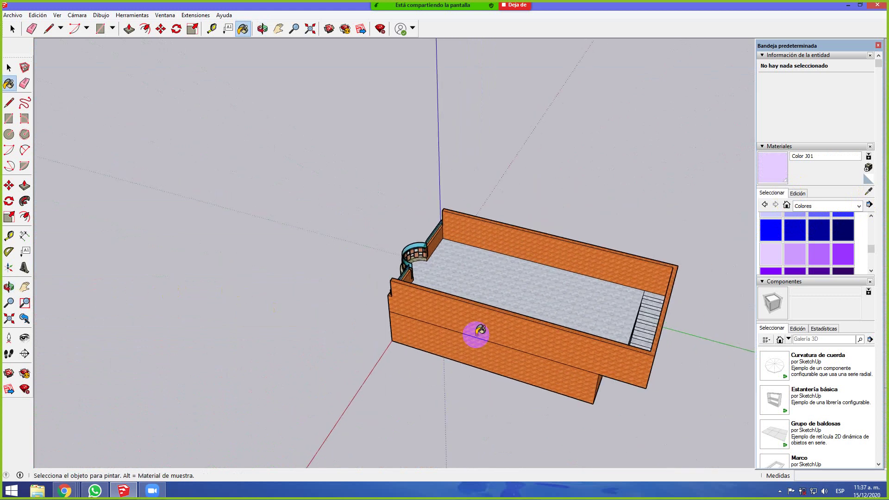
{"action": "scroll", "coordinate": [690, 343], "scroll_direction": "up", "scroll_amount": 2}
{"action": "middle_click_drag", "start_coordinate": [685, 341], "coordinate": [633, 181]}
{"action": "mouse_move", "coordinate": [601, 266]}
{"action": "left_mouse_down"}
{"action": "mouse_move", "coordinate": [619, 285]}
{"action": "mouse_move", "coordinate": [591, 277]}
{"action": "left_mouse_up"}
{"action": "mouse_move", "coordinate": [483, 272]}
{"action": "left_mouse_down"}
{"action": "mouse_move", "coordinate": [490, 282]}
{"action": "mouse_move", "coordinate": [471, 150]}
{"action": "mouse_move", "coordinate": [556, 309]}
{"action": "left_mouse_up"}
{"action": "key", "text": "b"}
{"action": "key", "text": "o"}
{"action": "mouse_move", "coordinate": [549, 242]}
{"action": "left_mouse_down"}
{"action": "mouse_move", "coordinate": [550, 268]}
{"action": "mouse_move", "coordinate": [538, 276]}
{"action": "left_mouse_up"}
{"action": "key", "text": "b"}
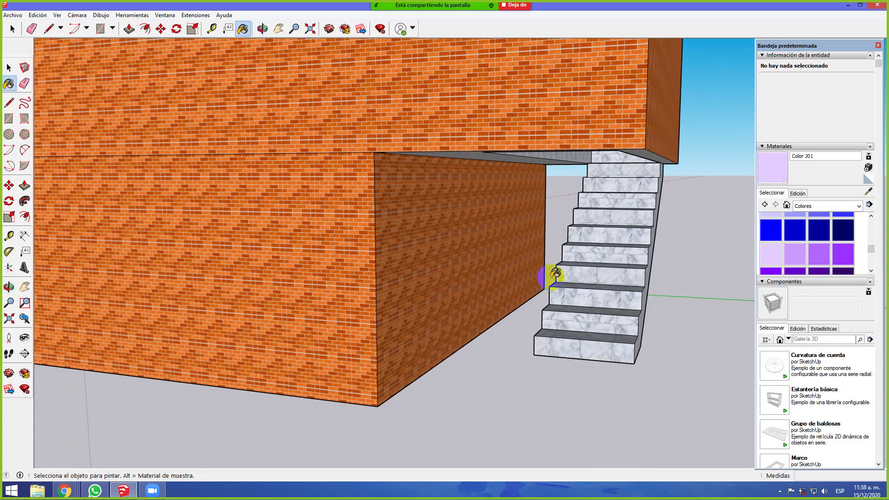
{"action": "middle_click_drag", "start_coordinate": [591, 281], "coordinate": [606, 260]}
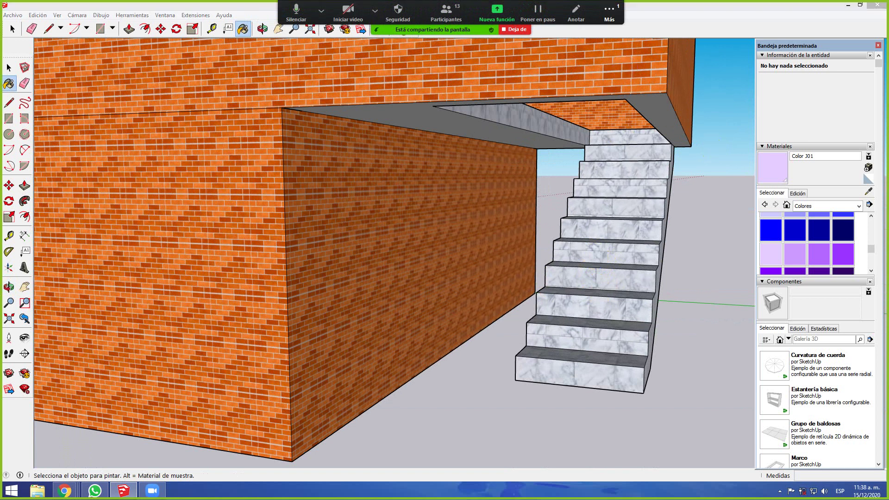
{"action": "left_click", "coordinate": [621, 13]}
{"action": "left_click", "coordinate": [611, 11]}
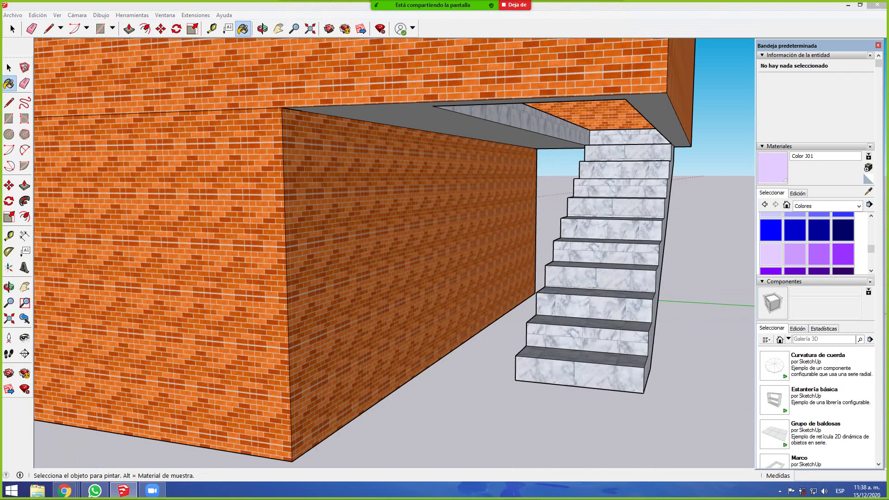
{"action": "middle_click_drag", "start_coordinate": [435, 137], "coordinate": [553, 238]}
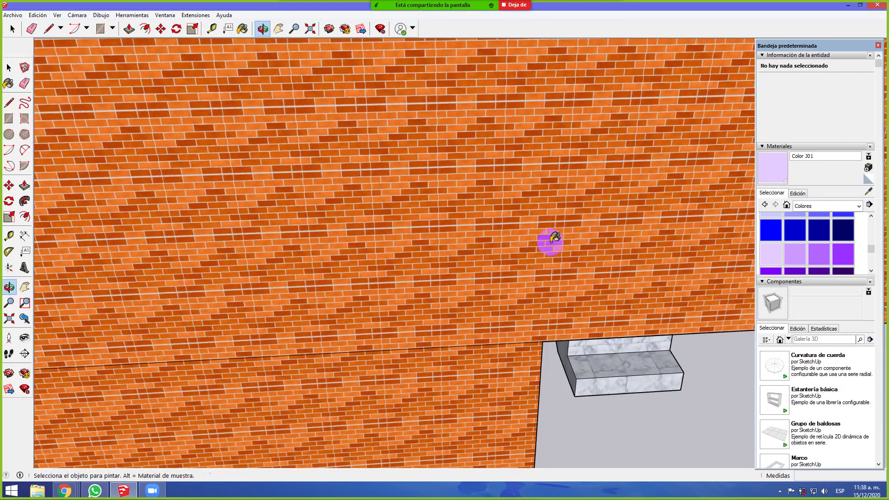
{"action": "mouse_move", "coordinate": [324, 106]}
{"action": "middle_mouse_down"}
{"action": "mouse_move", "coordinate": [424, 198]}
{"action": "mouse_move", "coordinate": [277, 78]}
{"action": "mouse_move", "coordinate": [406, 103]}
{"action": "mouse_move", "coordinate": [285, 82]}
{"action": "mouse_move", "coordinate": [537, 296]}
{"action": "mouse_move", "coordinate": [415, 212]}
{"action": "mouse_move", "coordinate": [381, 139]}
{"action": "middle_mouse_up"}
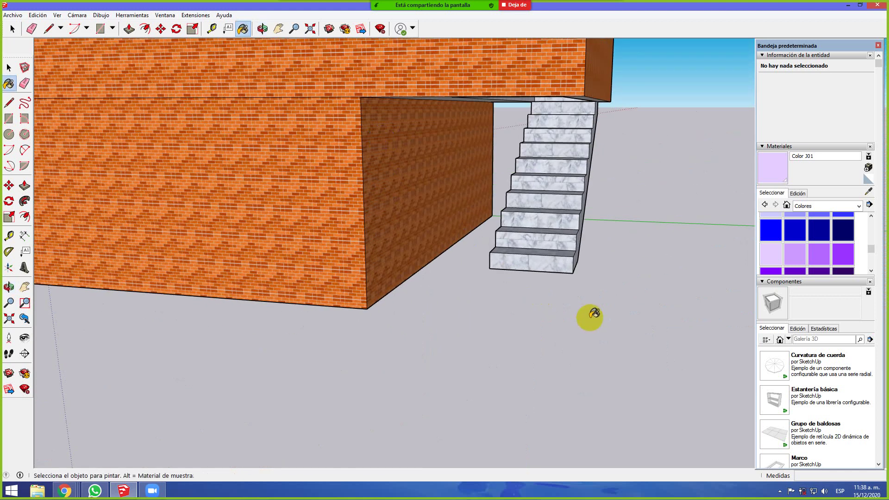
{"action": "scroll", "coordinate": [565, 311], "scroll_direction": "up", "scroll_amount": 3}
{"action": "scroll", "coordinate": [566, 312], "scroll_direction": "down", "scroll_amount": 3}
{"action": "mouse_move", "coordinate": [460, 206]}
{"action": "middle_mouse_down"}
{"action": "mouse_move", "coordinate": [387, 155]}
{"action": "mouse_move", "coordinate": [573, 363]}
{"action": "middle_mouse_up"}
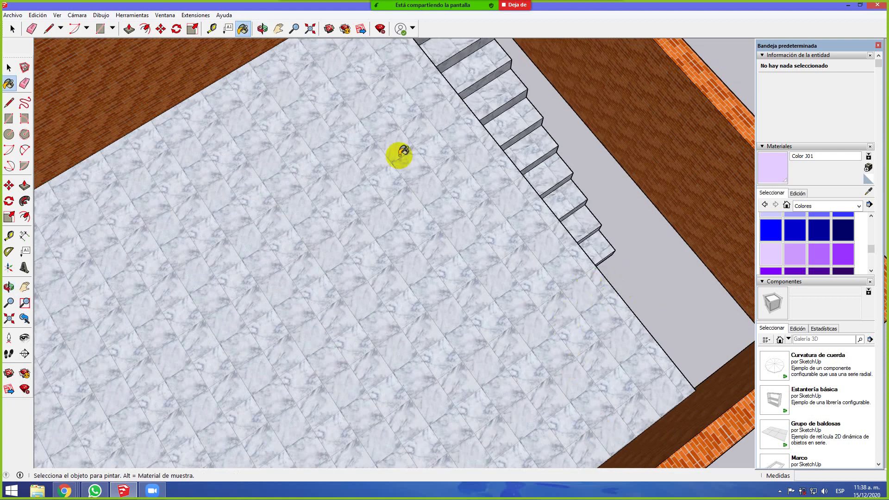
Draw lines across the stair opening to close its end beyond the lowest step with a face about 1.00 m wide
{"action": "left_click", "coordinate": [48, 29]}
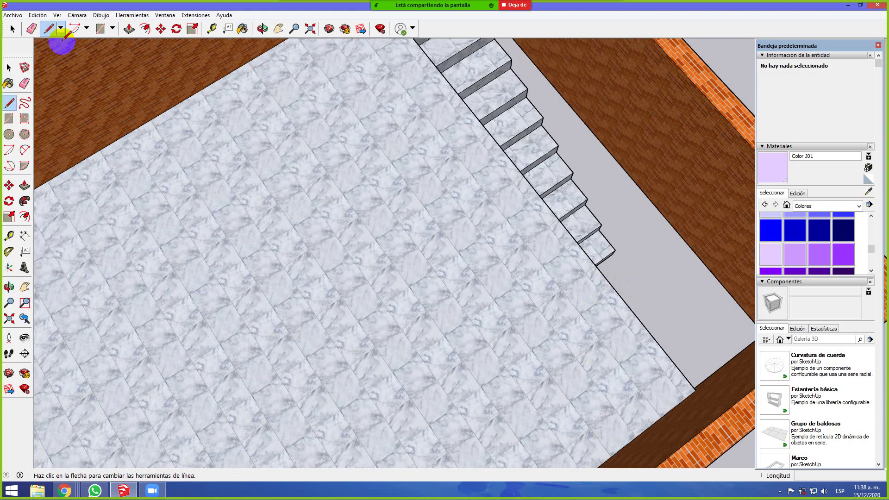
{"action": "left_click", "coordinate": [577, 243]}
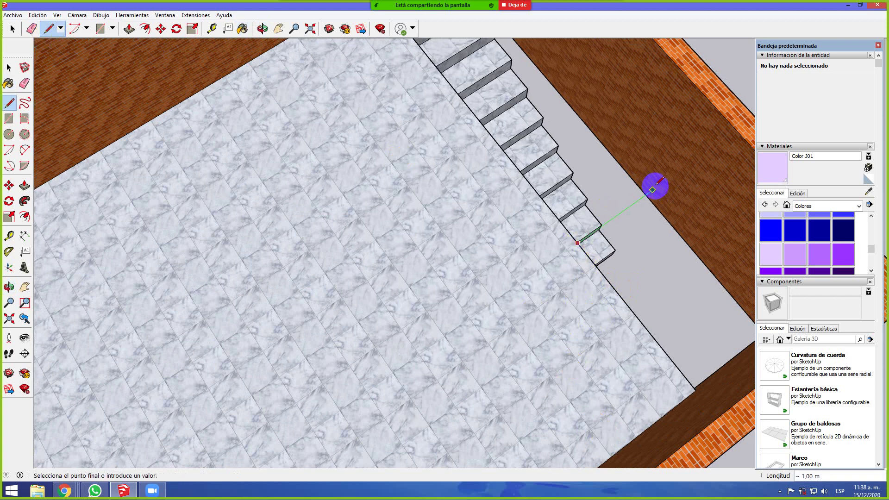
{"action": "middle_click_drag", "start_coordinate": [655, 224], "coordinate": [49, 155]}
{"action": "key", "text": "Escape"}
{"action": "middle_click_drag", "start_coordinate": [422, 75], "coordinate": [176, 97]}
{"action": "left_click", "coordinate": [455, 114]}
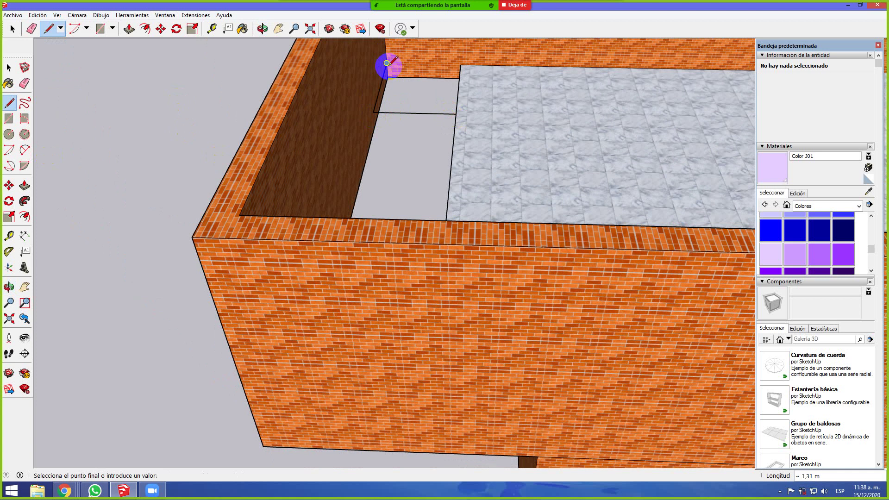
{"action": "left_click", "coordinate": [460, 64]}
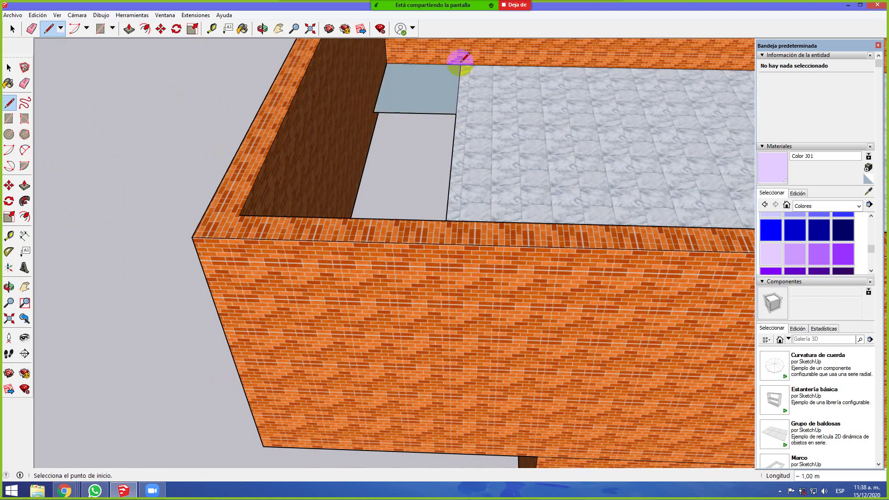
Erase the new face that closes the end of the stair opening
{"action": "middle_click_drag", "start_coordinate": [476, 75], "coordinate": [468, 139]}
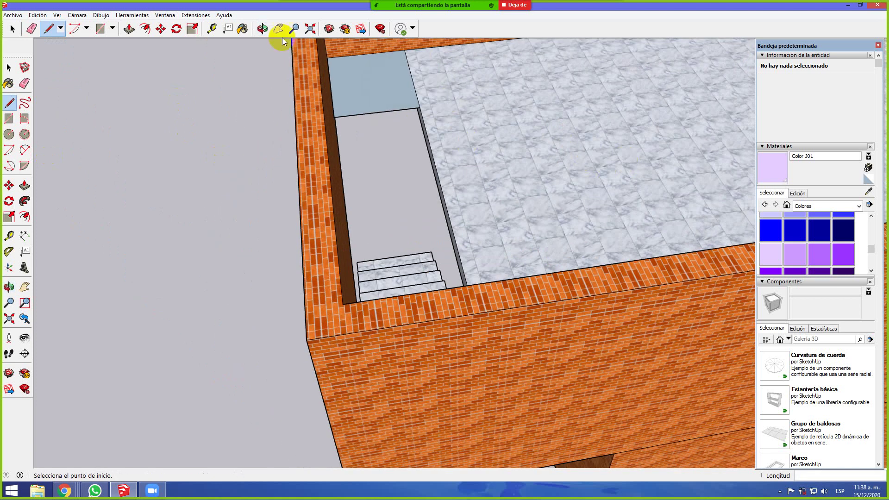
{"action": "left_click", "coordinate": [36, 31]}
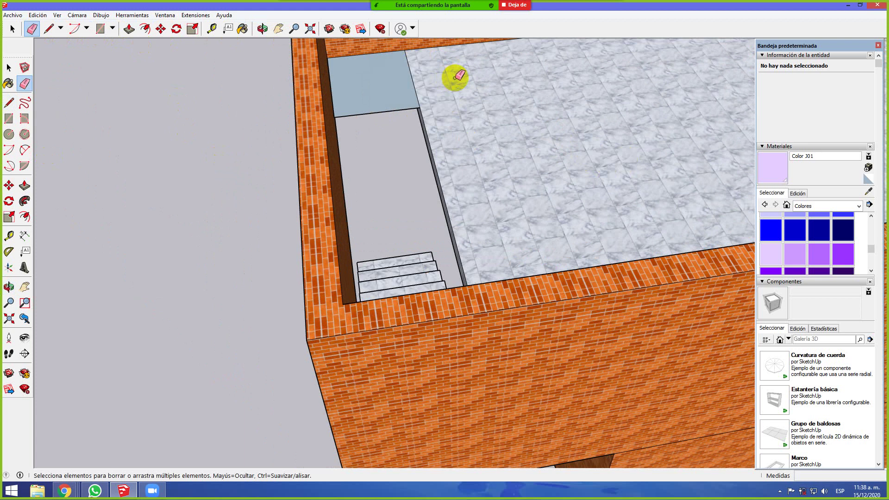
{"action": "left_click", "coordinate": [415, 93]}
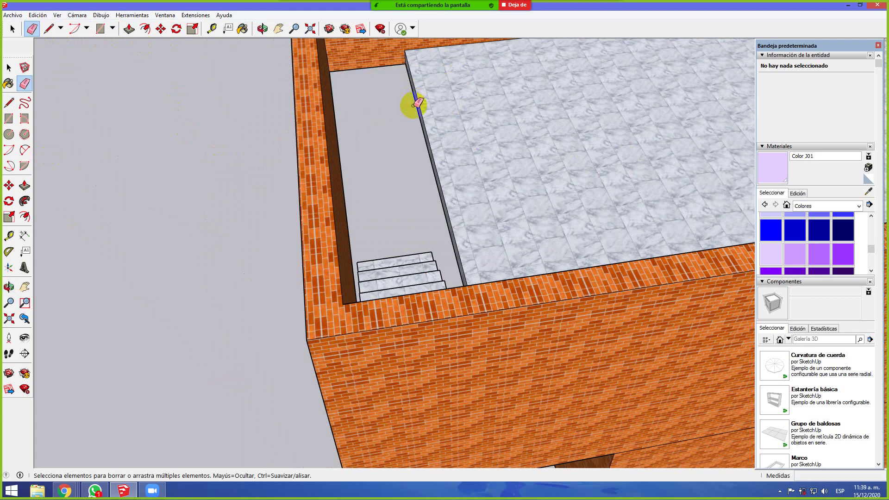
Divide the floor slab's marble edge with a 0.20 m line and extrude the part beyond the lowest step about 1.00 m to the outer wall
{"action": "mouse_move", "coordinate": [418, 117]}
{"action": "middle_mouse_down"}
{"action": "mouse_move", "coordinate": [647, 68]}
{"action": "mouse_move", "coordinate": [393, 175]}
{"action": "mouse_move", "coordinate": [448, 16]}
{"action": "mouse_move", "coordinate": [341, 193]}
{"action": "mouse_move", "coordinate": [347, 175]}
{"action": "middle_mouse_up"}
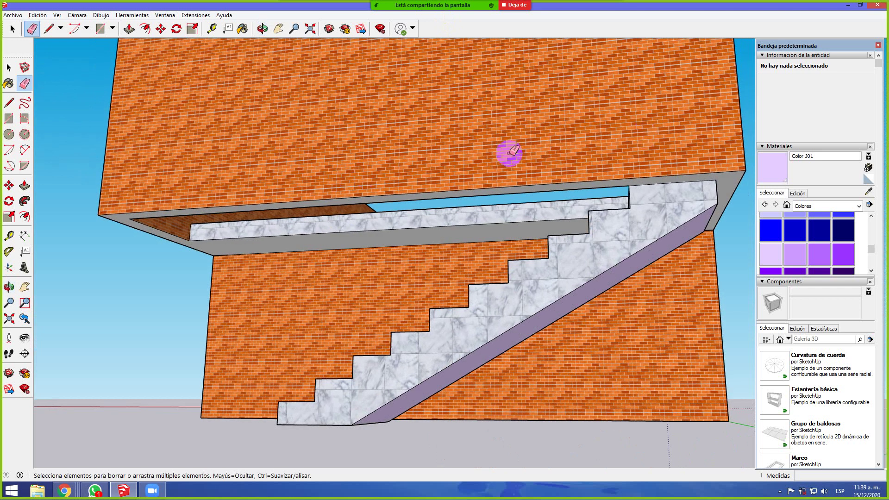
{"action": "left_click", "coordinate": [50, 29]}
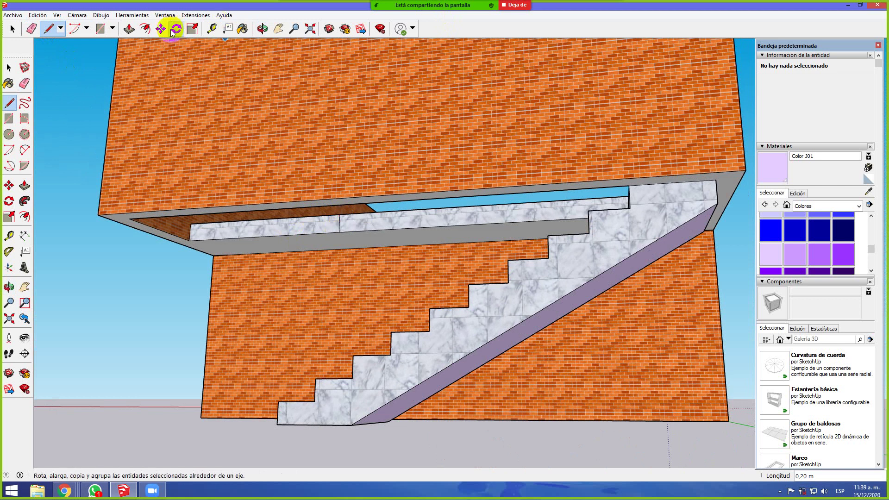
{"action": "left_click", "coordinate": [129, 29]}
{"action": "left_click", "coordinate": [312, 211]}
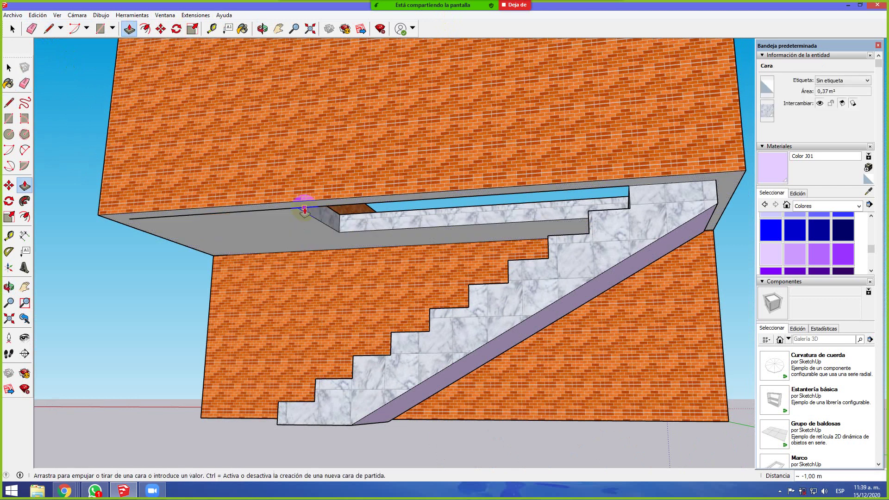
{"action": "left_click", "coordinate": [304, 211]}
Erase the seam line between the top stair landing and the marble upper floor
{"action": "middle_click_drag", "start_coordinate": [360, 91], "coordinate": [361, 354]}
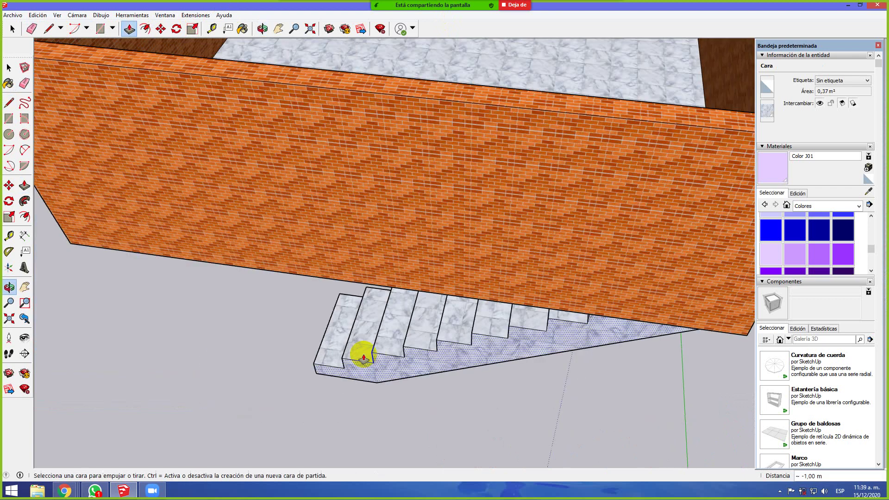
{"action": "mouse_move", "coordinate": [307, 120]}
{"action": "middle_mouse_down"}
{"action": "mouse_move", "coordinate": [314, 348]}
{"action": "mouse_move", "coordinate": [272, 311]}
{"action": "mouse_move", "coordinate": [273, 289]}
{"action": "middle_mouse_up"}
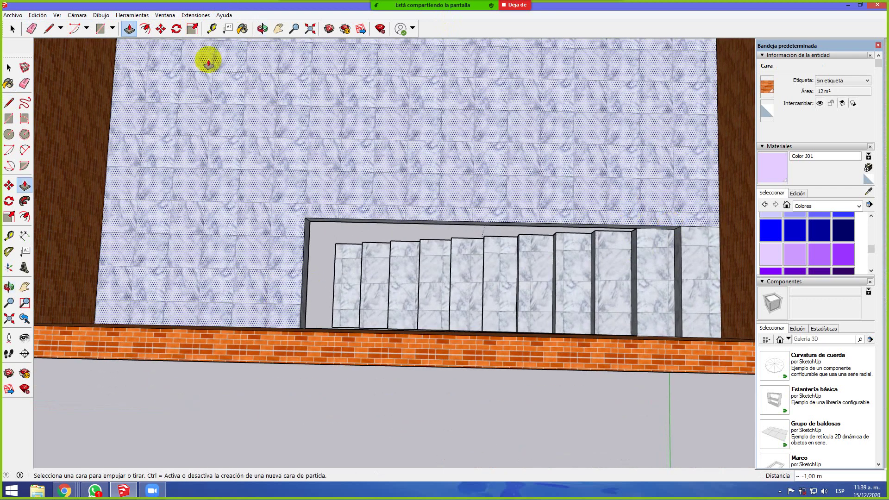
{"action": "left_click", "coordinate": [29, 32]}
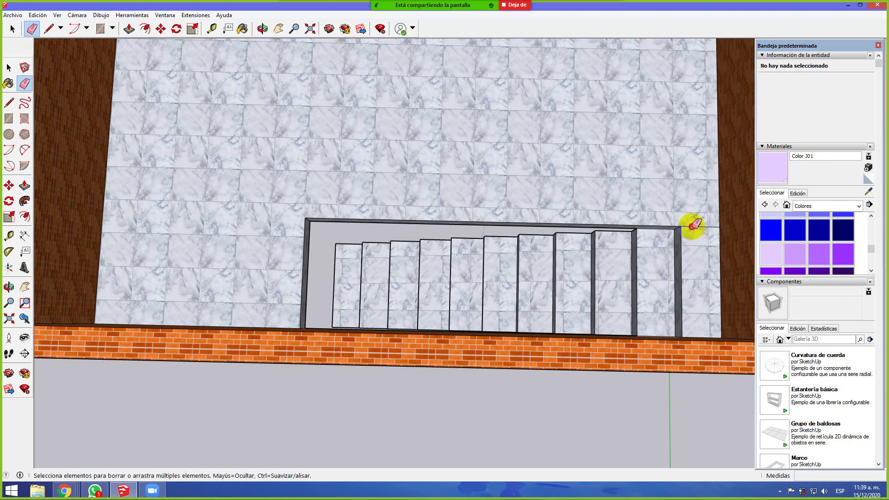
Review the shortened stair opening and the whole house from above, the side and the front
{"action": "middle_click_drag", "start_coordinate": [701, 284], "coordinate": [726, 171]}
{"action": "middle_click_drag", "start_coordinate": [254, 199], "coordinate": [602, 200]}
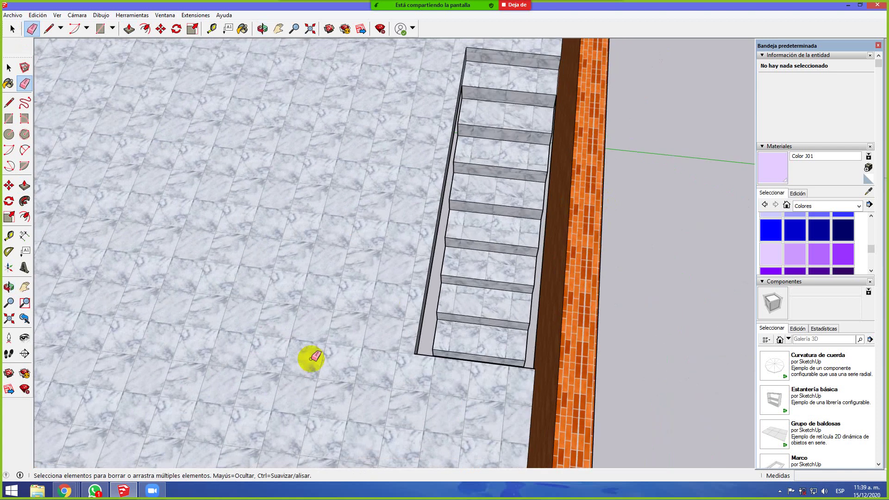
{"action": "mouse_move", "coordinate": [387, 338]}
{"action": "middle_mouse_down"}
{"action": "mouse_move", "coordinate": [422, 133]}
{"action": "mouse_move", "coordinate": [516, 29]}
{"action": "mouse_move", "coordinate": [554, 60]}
{"action": "mouse_move", "coordinate": [426, 109]}
{"action": "middle_mouse_up"}
{"action": "key", "text": "e"}
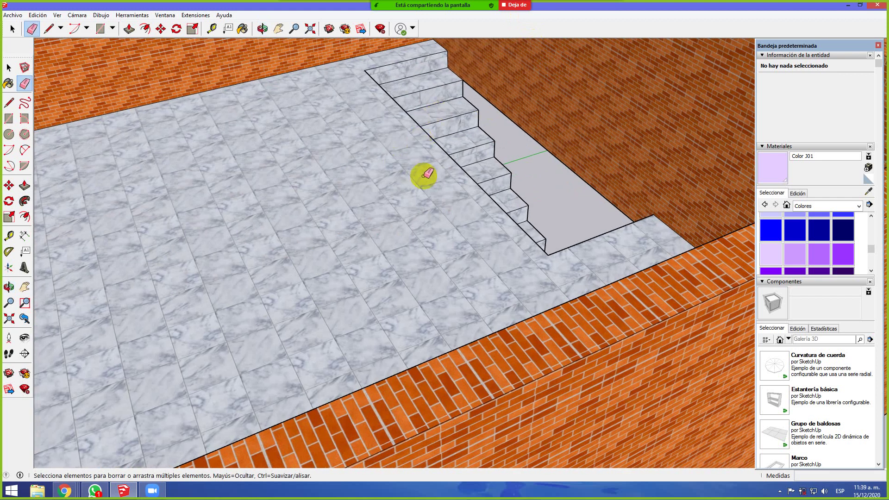
{"action": "scroll", "coordinate": [424, 175], "scroll_direction": "down", "scroll_amount": 3}
{"action": "scroll", "coordinate": [440, 238], "scroll_direction": "up", "scroll_amount": 2}
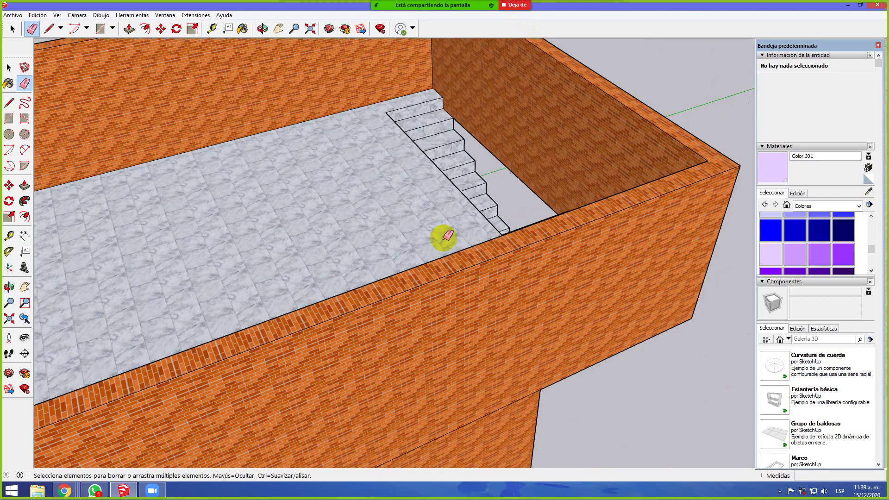
{"action": "scroll", "coordinate": [443, 223], "scroll_direction": "down", "scroll_amount": 3}
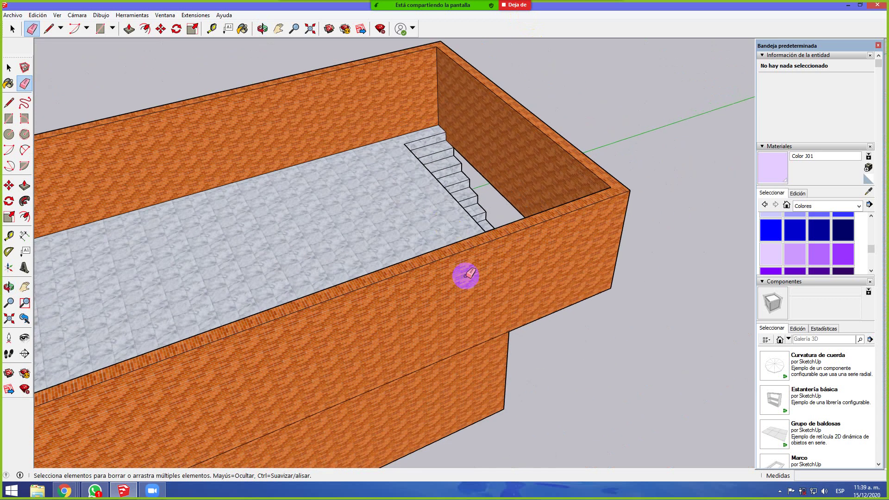
{"action": "middle_click_drag", "start_coordinate": [443, 222], "coordinate": [490, 312]}
{"action": "middle_click_drag", "start_coordinate": [580, 328], "coordinate": [564, 254]}
{"action": "scroll", "coordinate": [564, 254], "scroll_direction": "down", "scroll_amount": 2}
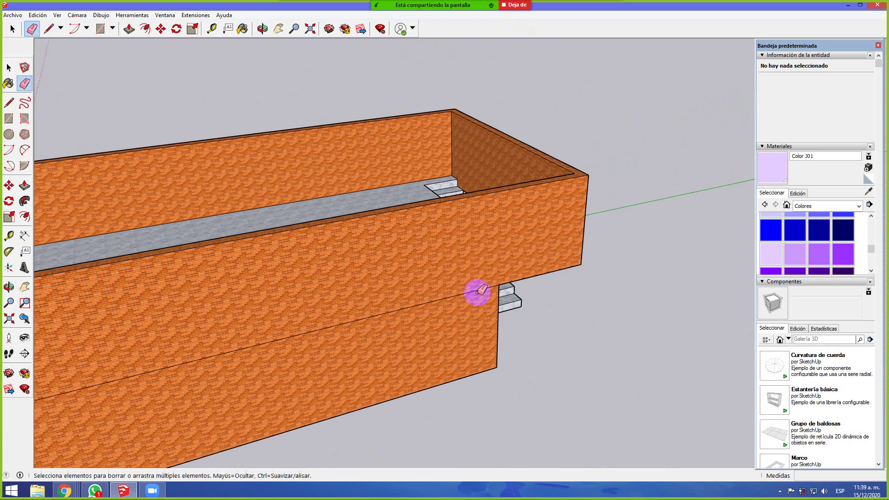
{"action": "scroll", "coordinate": [332, 304], "scroll_direction": "down", "scroll_amount": 2}
{"action": "scroll", "coordinate": [118, 356], "scroll_direction": "down", "scroll_amount": 2}
{"action": "mouse_move", "coordinate": [143, 379]}
{"action": "middle_mouse_down"}
{"action": "mouse_move", "coordinate": [193, 345]}
{"action": "mouse_move", "coordinate": [240, 351]}
{"action": "mouse_move", "coordinate": [193, 349]}
{"action": "middle_mouse_up"}
{"action": "key", "text": "e"}
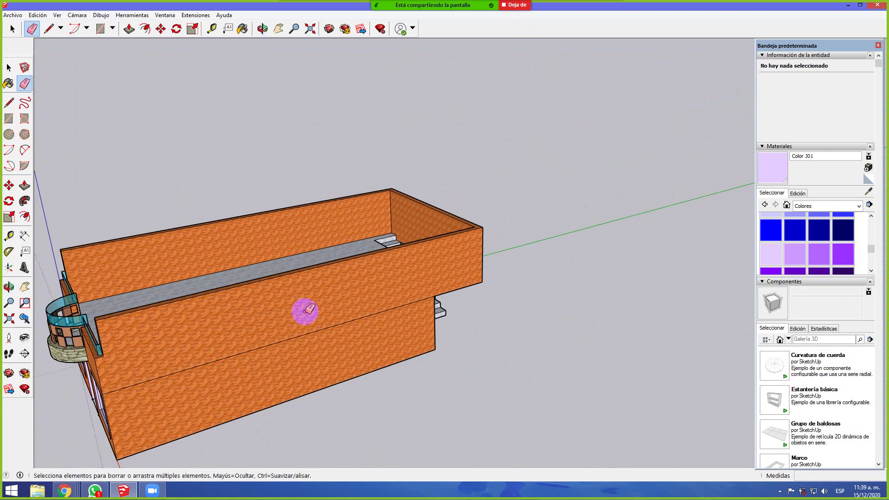
{"action": "middle_click_drag", "start_coordinate": [242, 348], "coordinate": [307, 387]}
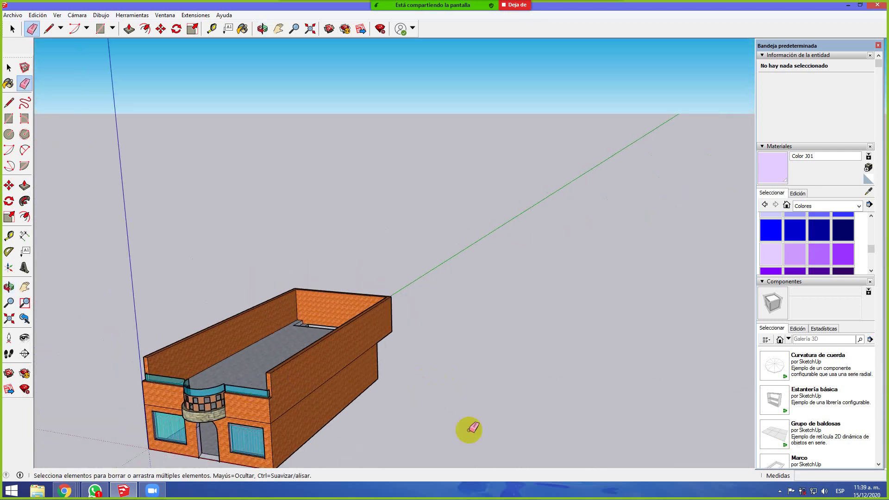
{"action": "mouse_move", "coordinate": [471, 426]}
{"action": "middle_mouse_down"}
{"action": "mouse_move", "coordinate": [378, 360]}
{"action": "mouse_move", "coordinate": [401, 396]}
{"action": "mouse_move", "coordinate": [292, 292]}
{"action": "middle_mouse_up"}
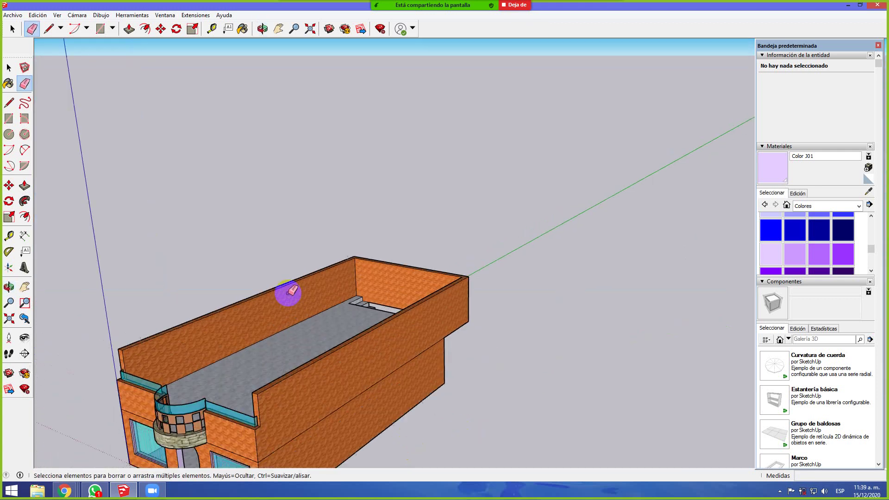
Examine the walled upper floor, the outside staircase and the front facade around the barred ground-floor window
{"action": "scroll", "coordinate": [332, 342], "scroll_direction": "up", "scroll_amount": 6}
{"action": "scroll", "coordinate": [365, 338], "scroll_direction": "down", "scroll_amount": 5}
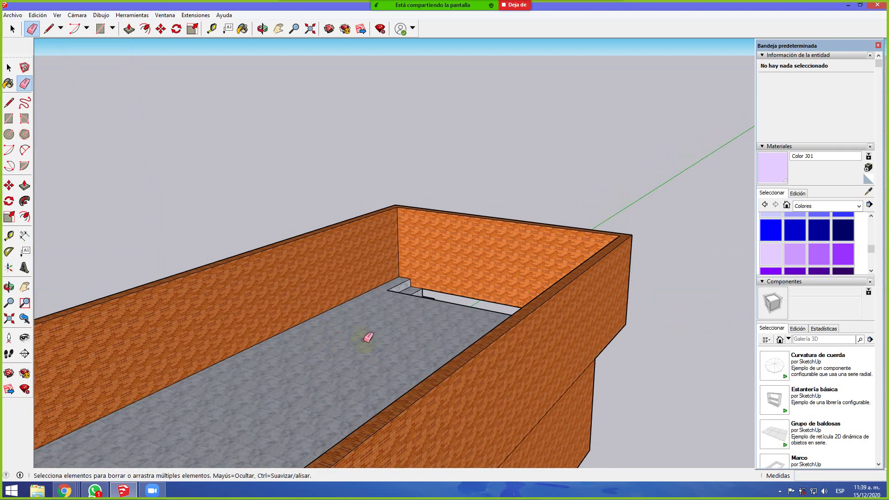
{"action": "middle_click_drag", "start_coordinate": [631, 445], "coordinate": [591, 421]}
{"action": "scroll", "coordinate": [591, 420], "scroll_direction": "down", "scroll_amount": 5}
{"action": "middle_click_drag", "start_coordinate": [509, 402], "coordinate": [418, 387]}
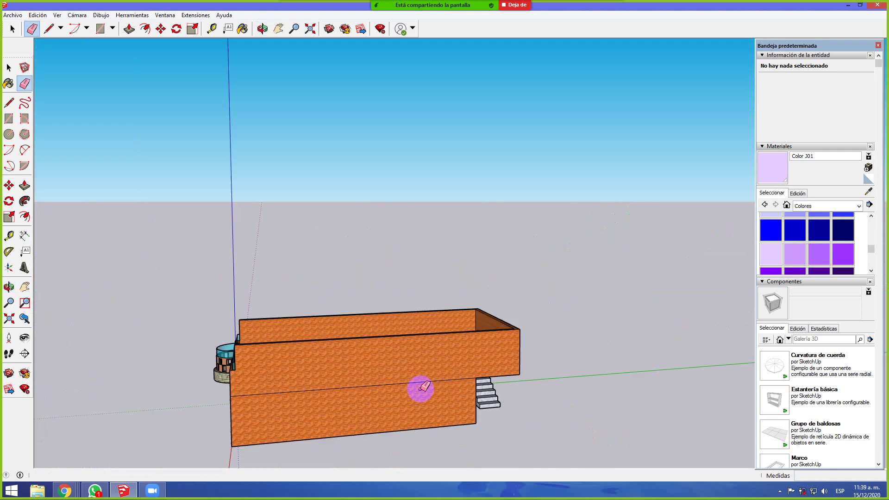
{"action": "scroll", "coordinate": [178, 391], "scroll_direction": "down", "scroll_amount": 2}
{"action": "mouse_move", "coordinate": [179, 390]}
{"action": "middle_mouse_down"}
{"action": "mouse_move", "coordinate": [500, 391]}
{"action": "mouse_move", "coordinate": [575, 409]}
{"action": "middle_mouse_up"}
{"action": "scroll", "coordinate": [457, 135], "scroll_direction": "down", "scroll_amount": 2}
{"action": "scroll", "coordinate": [518, 371], "scroll_direction": "up", "scroll_amount": 8}
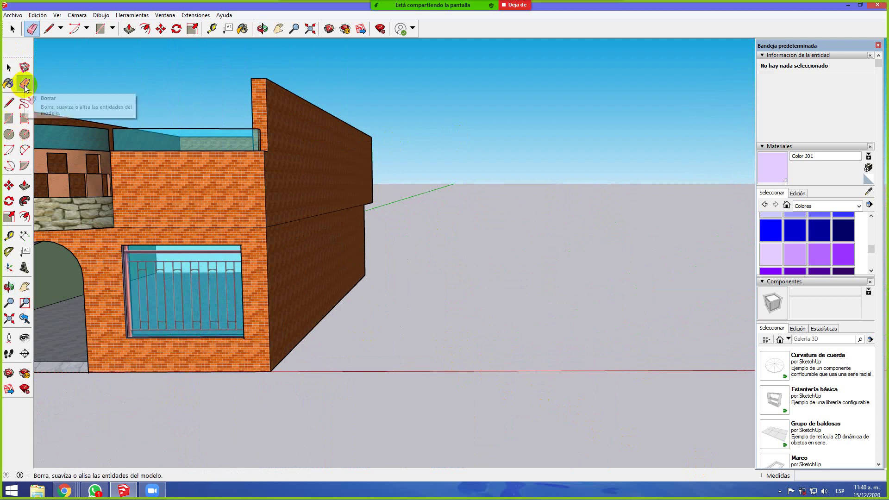
Try to draw an upright 1 by 0.4 m rectangle on the red axis beside the house, and undo it
{"action": "left_click", "coordinate": [9, 118]}
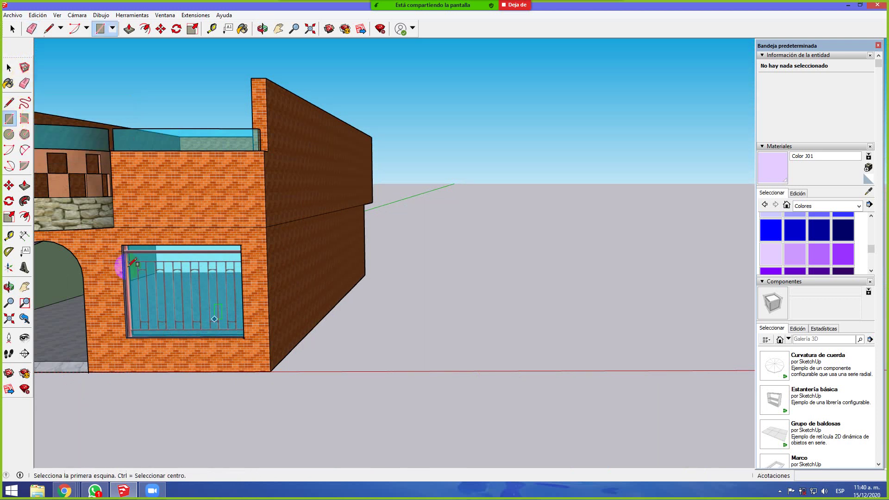
{"action": "left_click", "coordinate": [460, 370]}
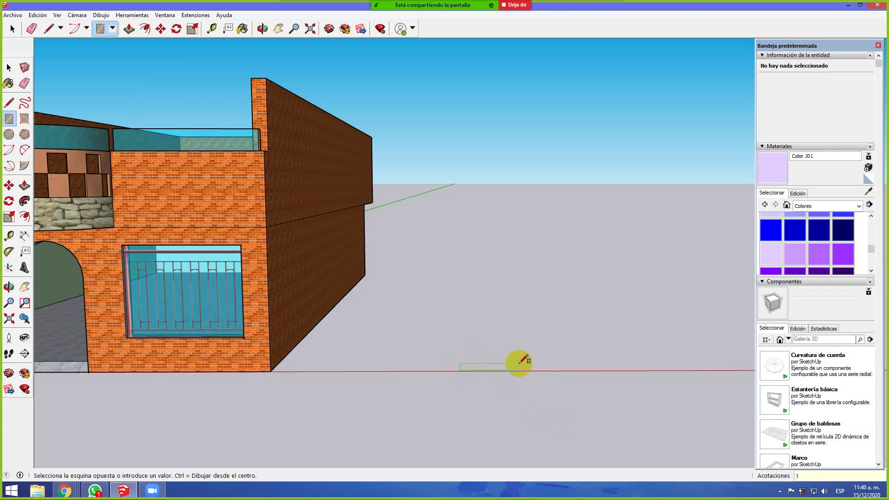
{"action": "type", "text": "1;0,4"}
{"action": "key", "text": "Return"}
{"action": "middle_click_drag", "start_coordinate": [525, 359], "coordinate": [426, 406]}
{"action": "scroll", "coordinate": [428, 405], "scroll_direction": "up", "scroll_amount": 8}
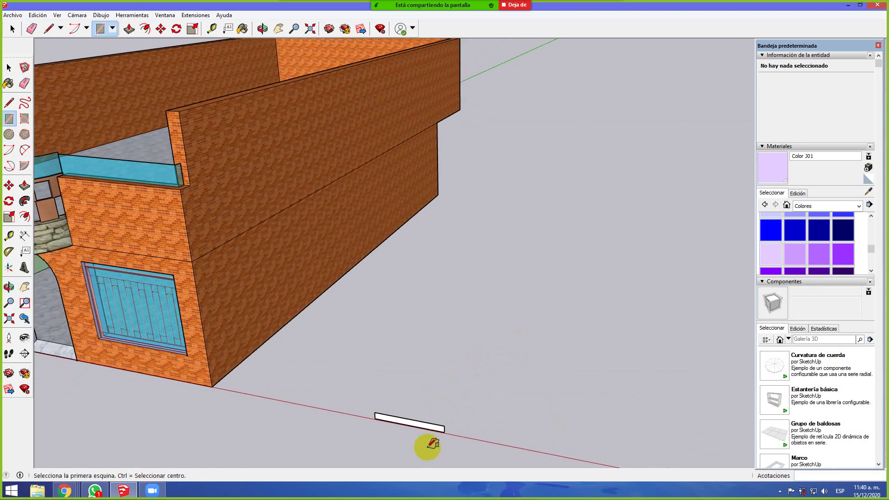
{"action": "middle_click_drag", "start_coordinate": [450, 406], "coordinate": [495, 388]}
{"action": "key", "text": "ctrl+z"}
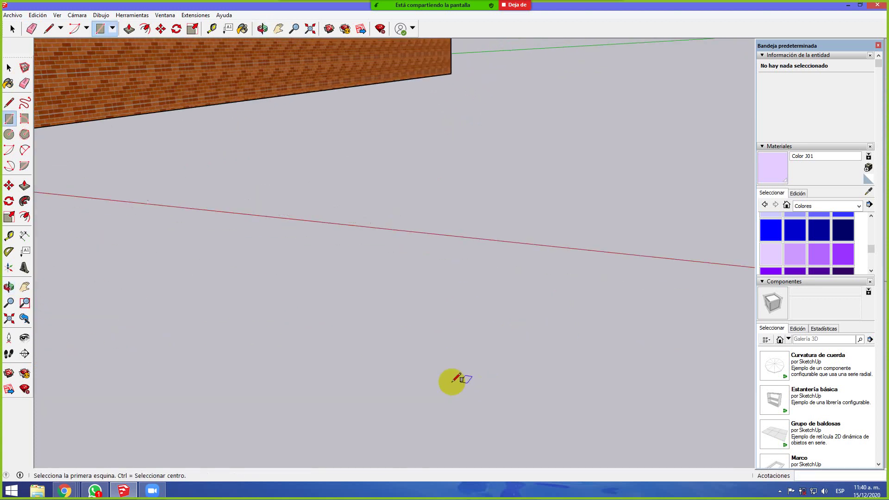
Draw a flat 1 by 0.4 m rectangle on the ground along the red axis beside the house
{"action": "left_click", "coordinate": [271, 216]}
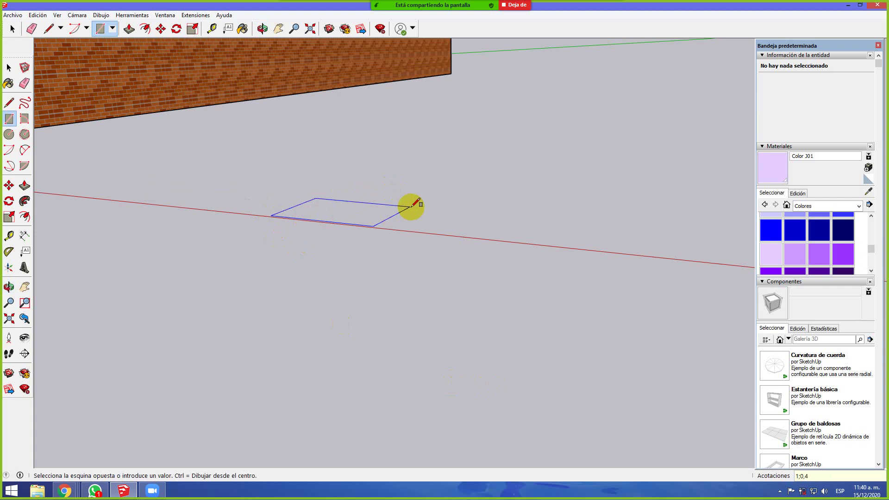
{"action": "key", "text": "Return"}
{"action": "middle_click_drag", "start_coordinate": [415, 203], "coordinate": [317, 218]}
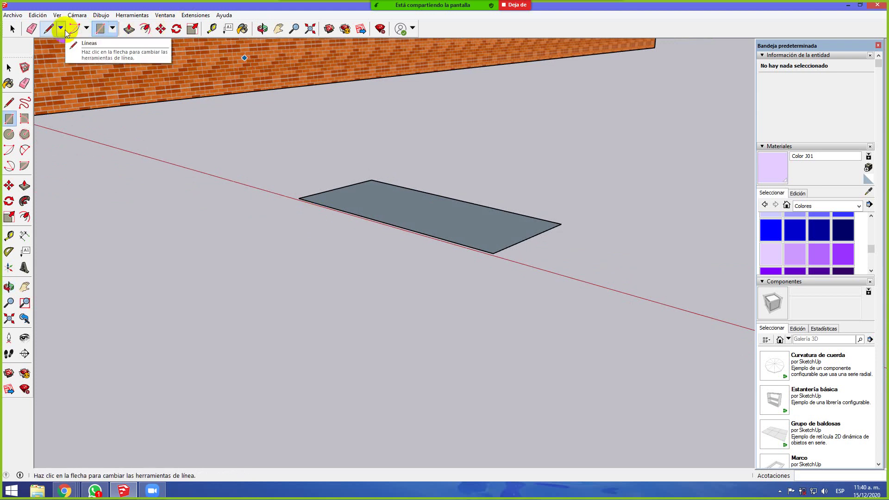
Try to extrude the ground rectangle upwards by 40 m, and cancel the extrusion
{"action": "left_click", "coordinate": [102, 31]}
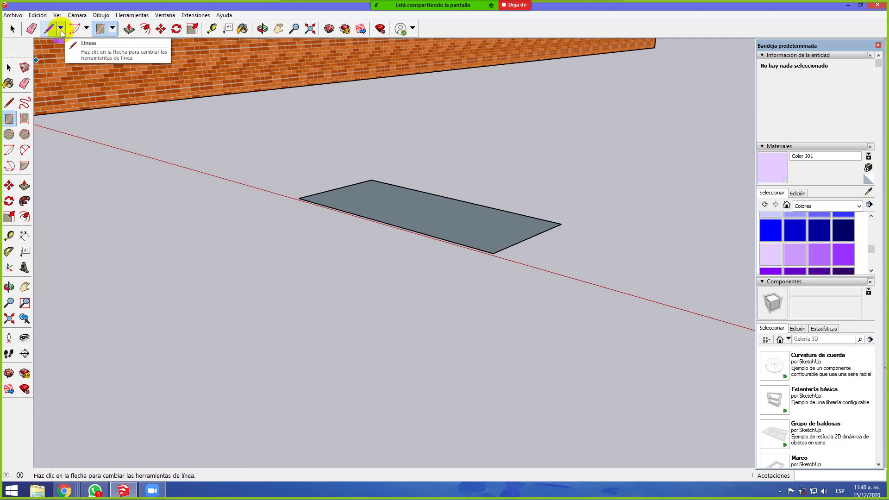
{"action": "left_click", "coordinate": [128, 29]}
{"action": "left_click_drag", "start_coordinate": [440, 209], "coordinate": [442, 179]}
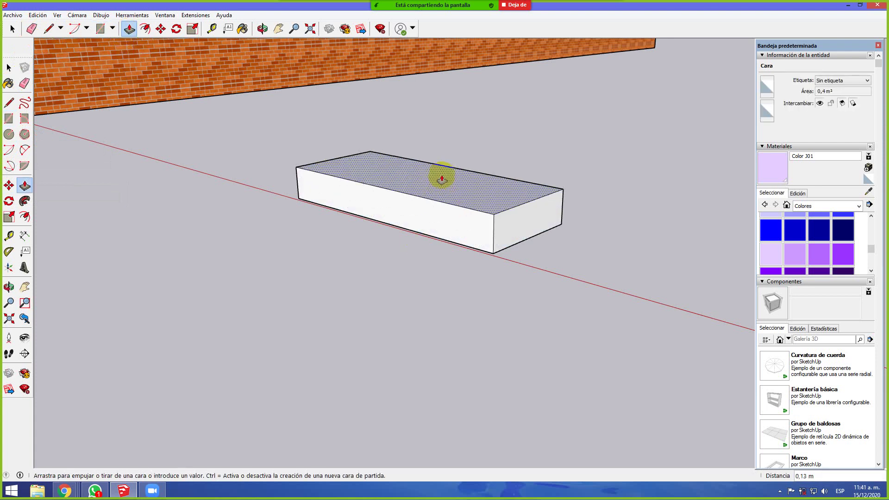
{"action": "type", "text": "40"}
{"action": "key", "text": "Return"}
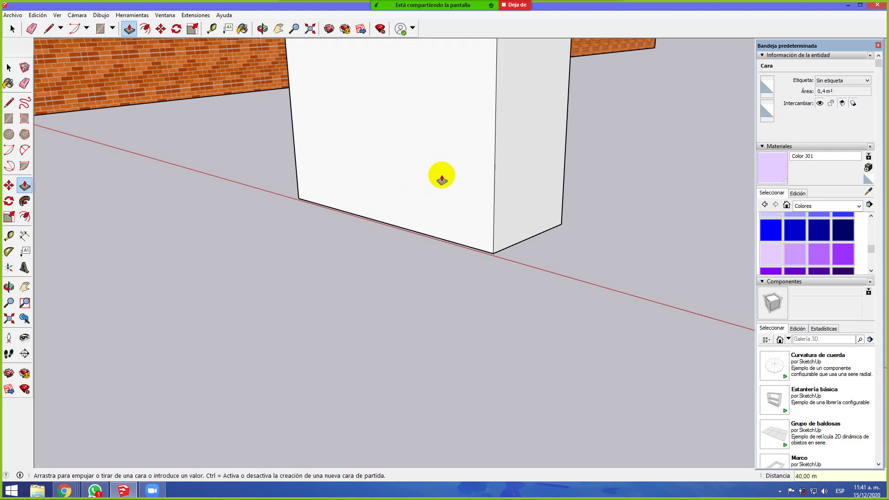
{"action": "key", "text": "Escape"}
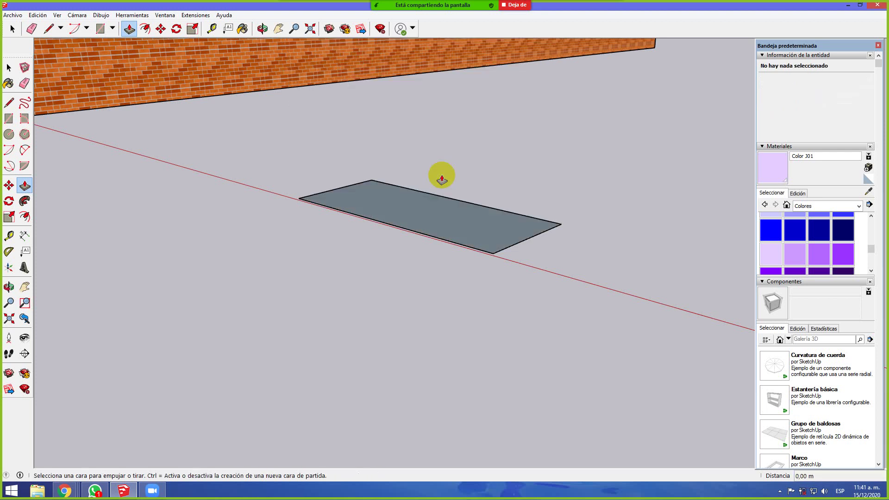
Extrude the ground rectangle 0.40 m upwards into a block
{"action": "left_click", "coordinate": [443, 212]}
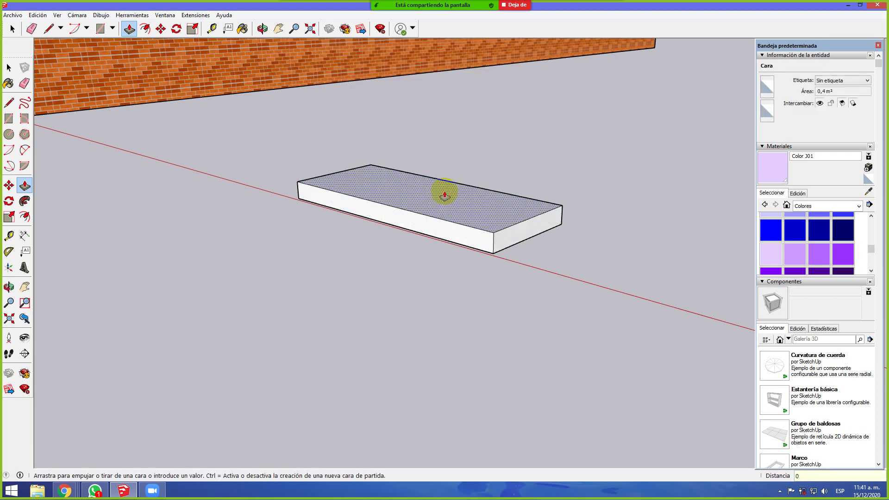
{"action": "key", "text": "Return"}
{"action": "middle_click_drag", "start_coordinate": [536, 190], "coordinate": [298, 154]}
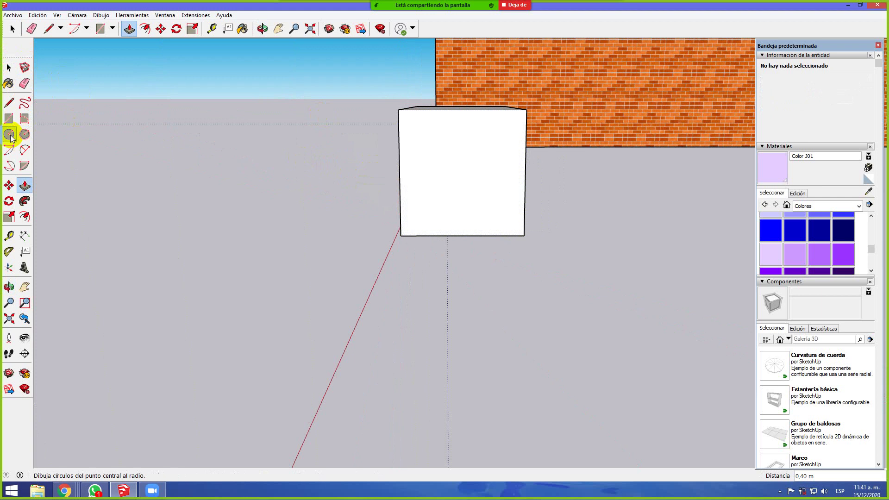
Draw both diagonals corner to corner across the block's square end face
{"action": "left_click", "coordinate": [49, 29]}
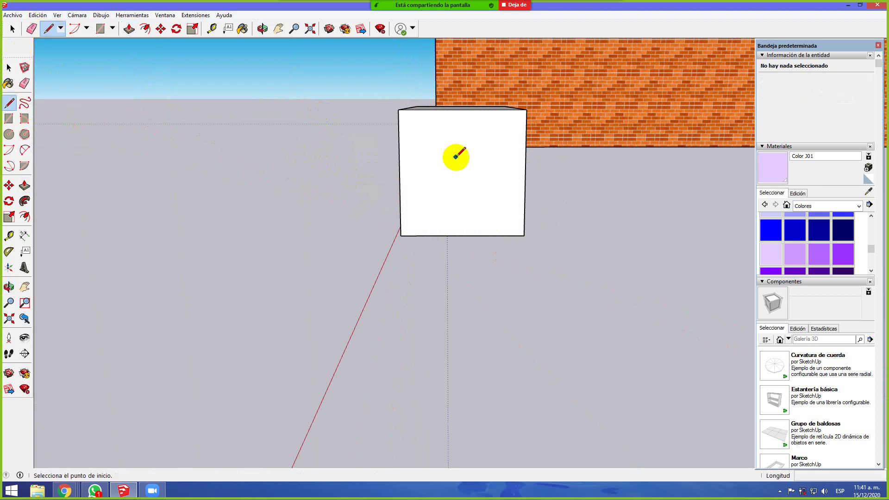
{"action": "left_click", "coordinate": [398, 110]}
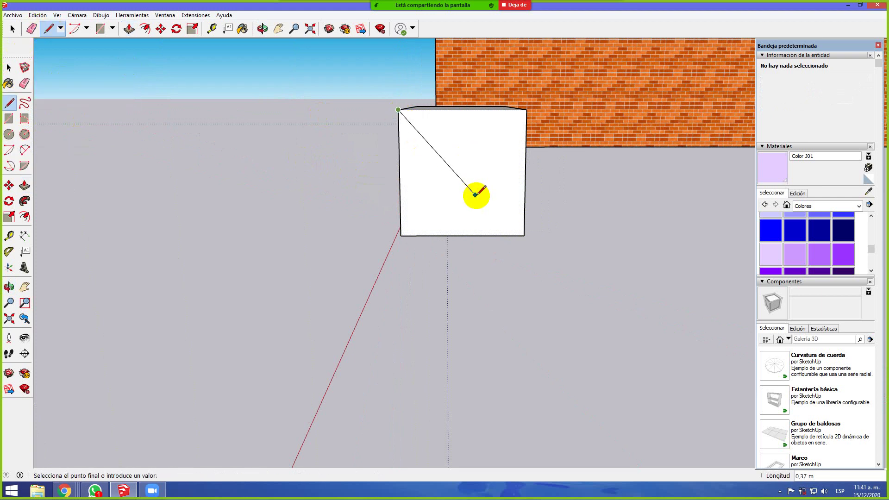
{"action": "left_click", "coordinate": [524, 237]}
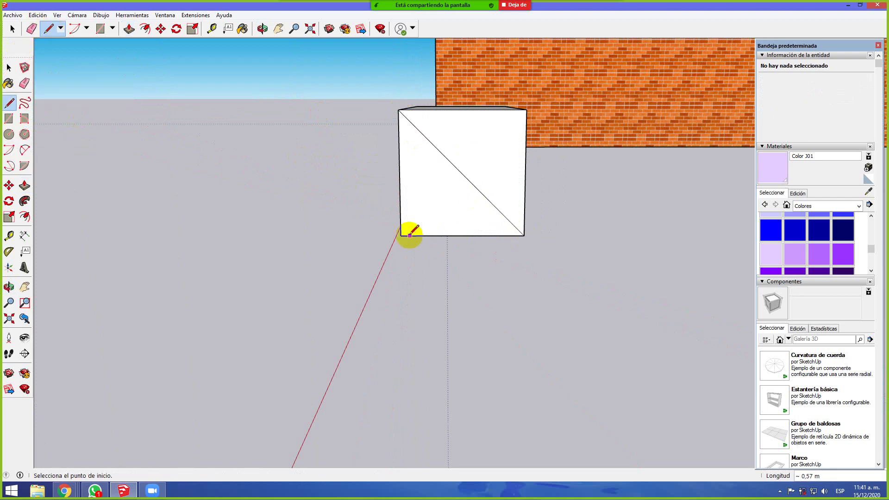
{"action": "left_click", "coordinate": [401, 235]}
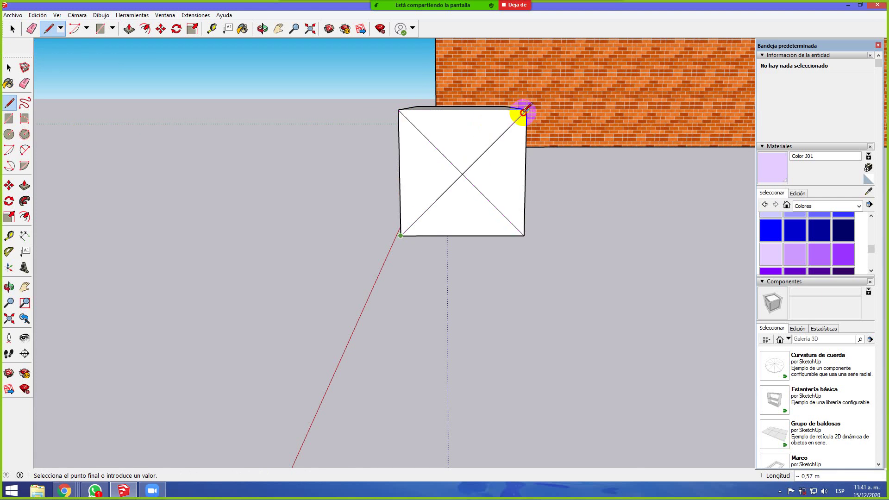
Draw a 0.20 m radius circle centred where the diagonals cross, and a 0.40 m horizontal diameter line across it
{"action": "left_click", "coordinate": [9, 135]}
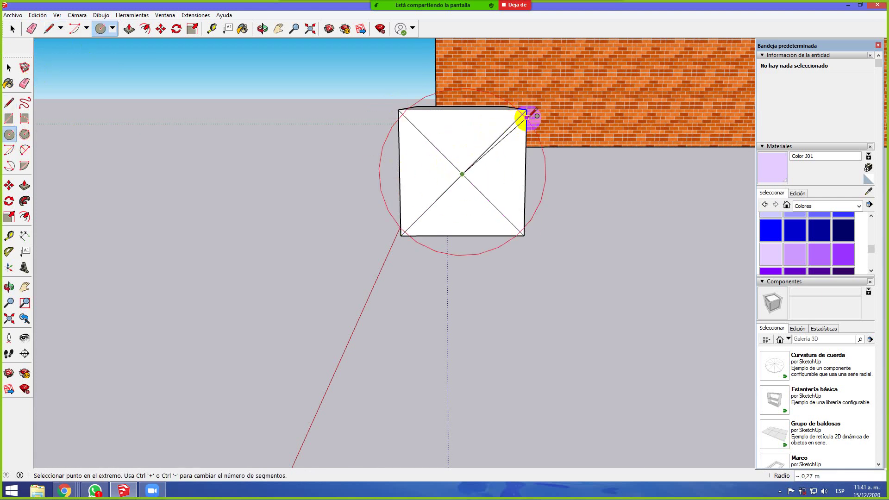
{"action": "left_click", "coordinate": [462, 110]}
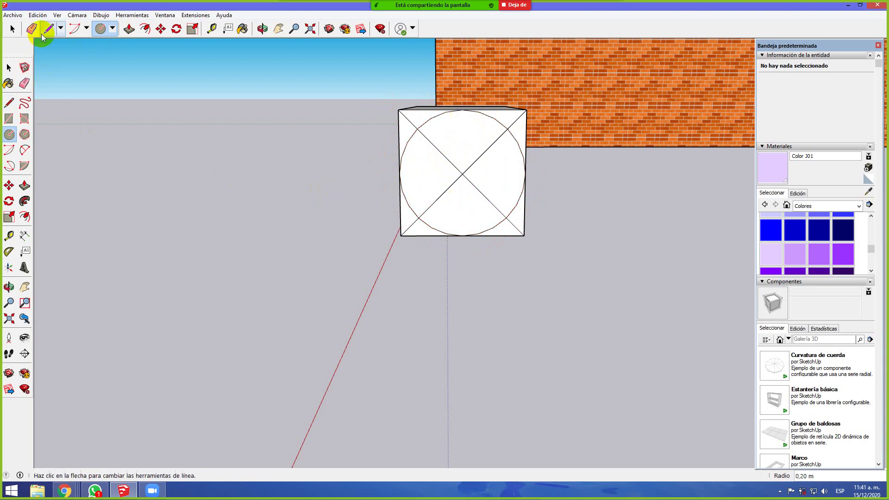
{"action": "left_click", "coordinate": [7, 103]}
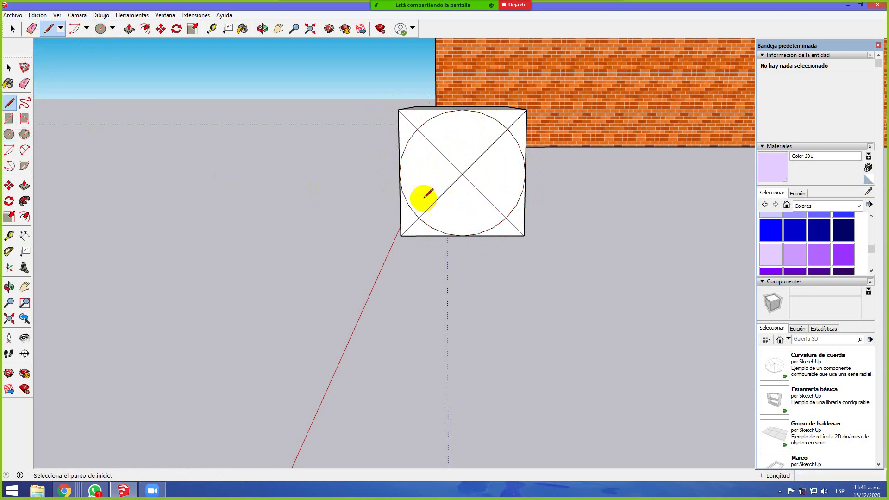
{"action": "left_click", "coordinate": [399, 174]}
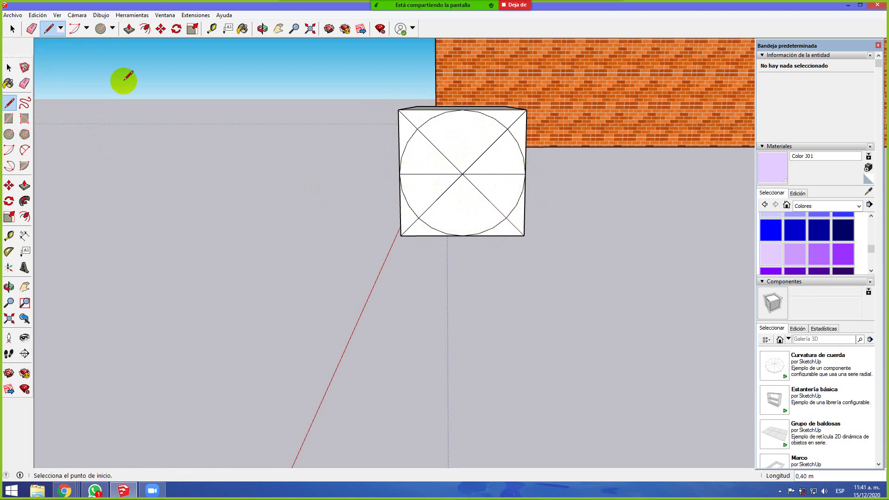
Erase the diagonal lines from the block's end face, keeping the circle and its horizontal diameter
{"action": "left_click", "coordinate": [32, 29]}
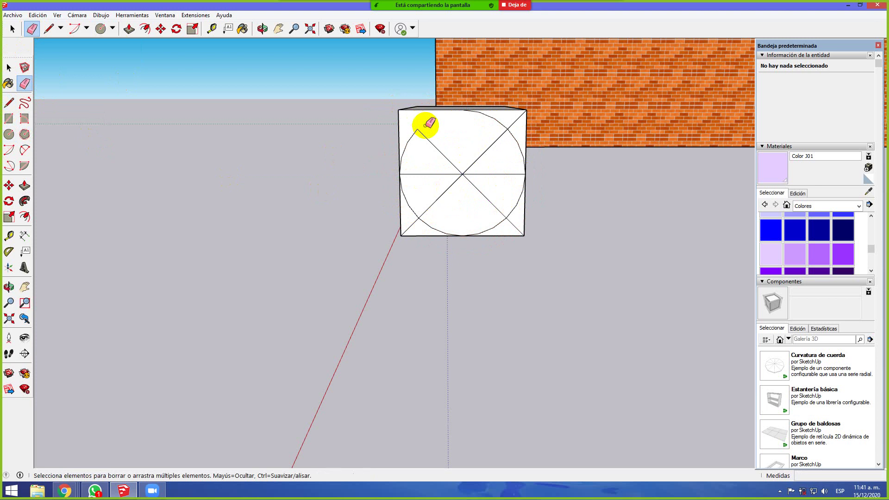
{"action": "left_click_drag", "start_coordinate": [424, 136], "coordinate": [396, 137]}
{"action": "left_click_drag", "start_coordinate": [443, 151], "coordinate": [526, 143]}
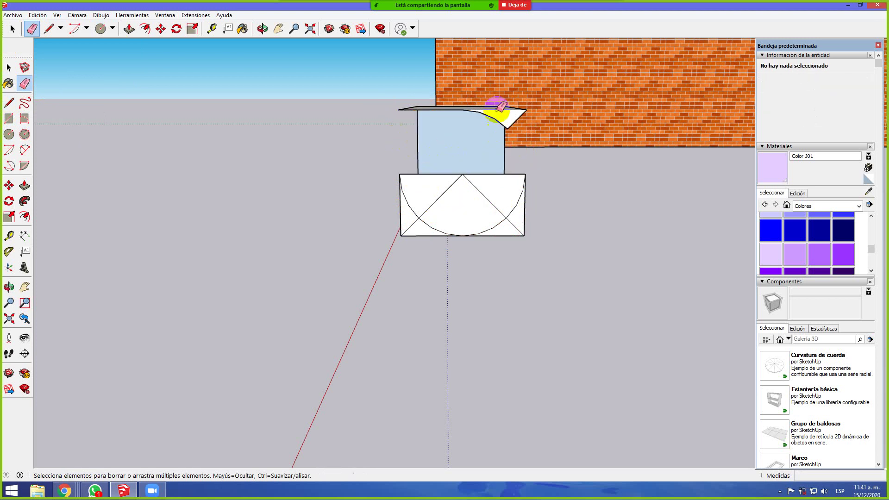
{"action": "key", "text": "ctrl+z"}
{"action": "key", "text": "ctrl+z"}
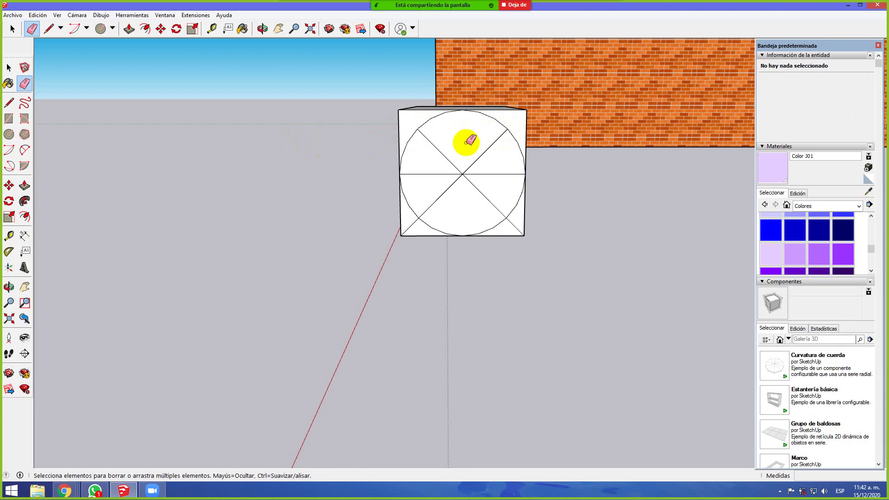
{"action": "left_click_drag", "start_coordinate": [428, 147], "coordinate": [485, 154]}
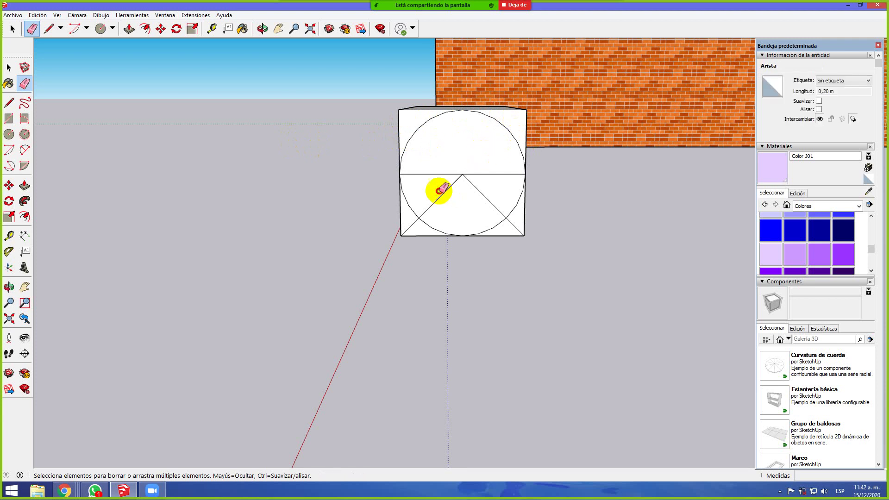
{"action": "left_click_drag", "start_coordinate": [445, 190], "coordinate": [491, 193]}
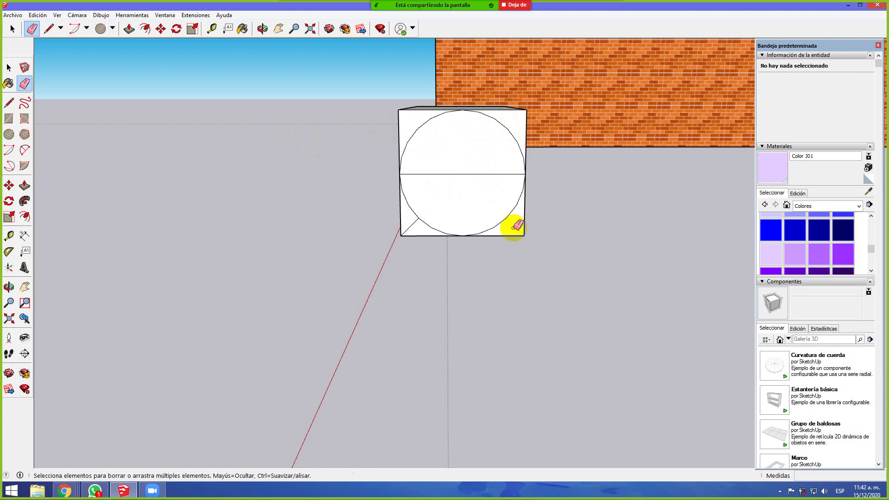
Push the upper half of the circle 1.00 m through the block to its far end
{"action": "middle_click_drag", "start_coordinate": [311, 150], "coordinate": [301, 175]}
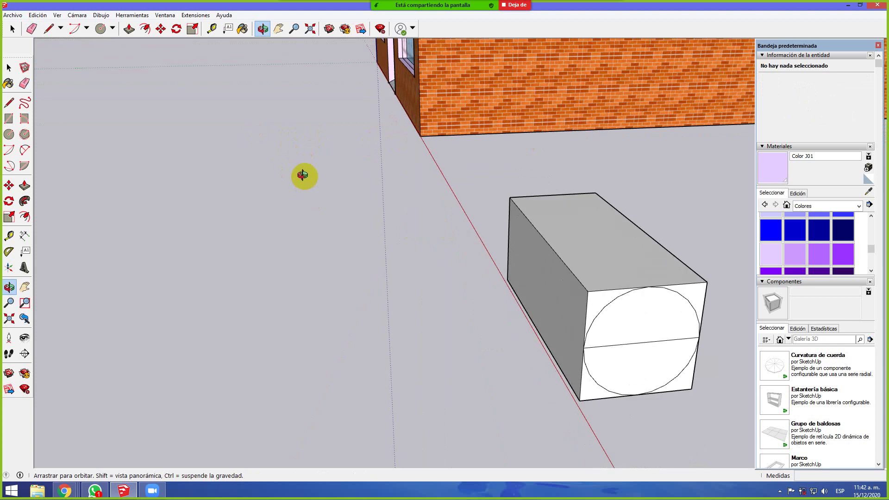
{"action": "left_click", "coordinate": [125, 34]}
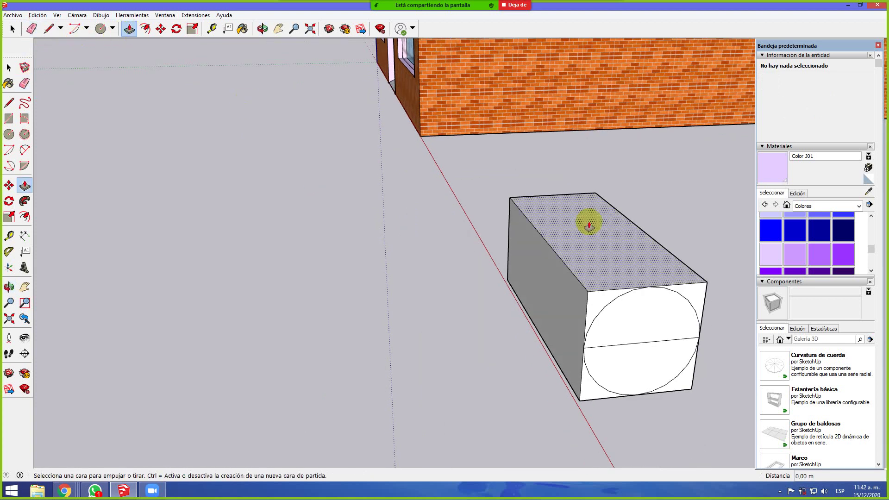
{"action": "left_click", "coordinate": [655, 309]}
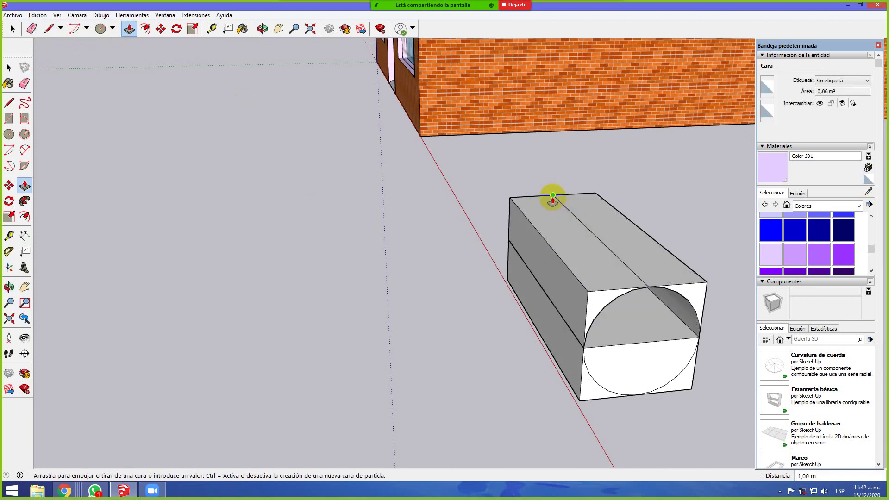
{"action": "left_click", "coordinate": [551, 194]}
{"action": "middle_click_drag", "start_coordinate": [620, 283], "coordinate": [480, 264]}
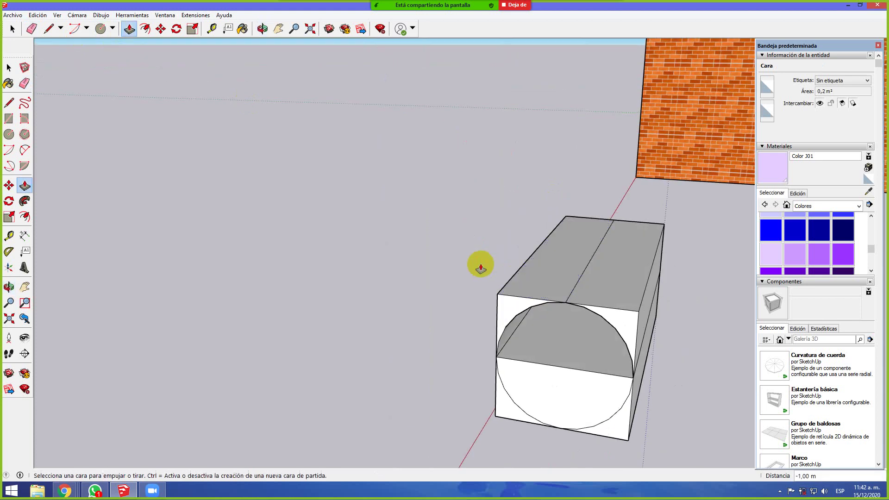
Erase the block's upper long edges and the end-face edges around the arched opening
{"action": "left_click", "coordinate": [32, 29]}
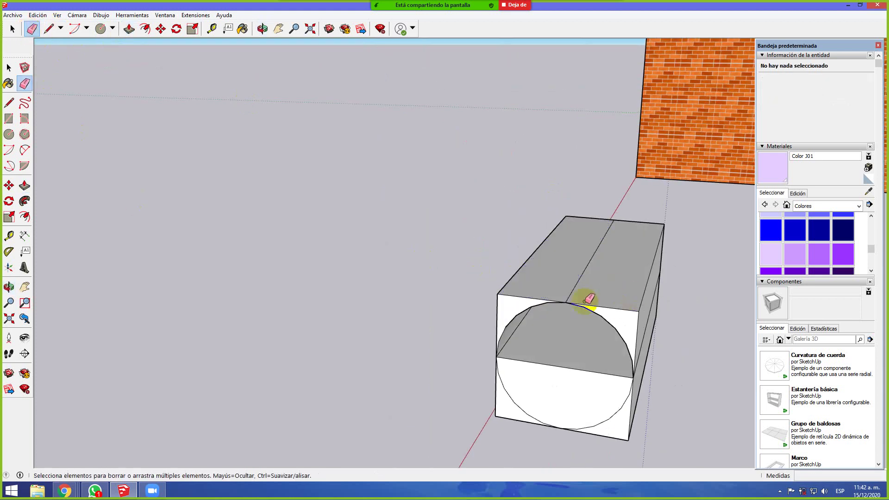
{"action": "left_click", "coordinate": [512, 273]}
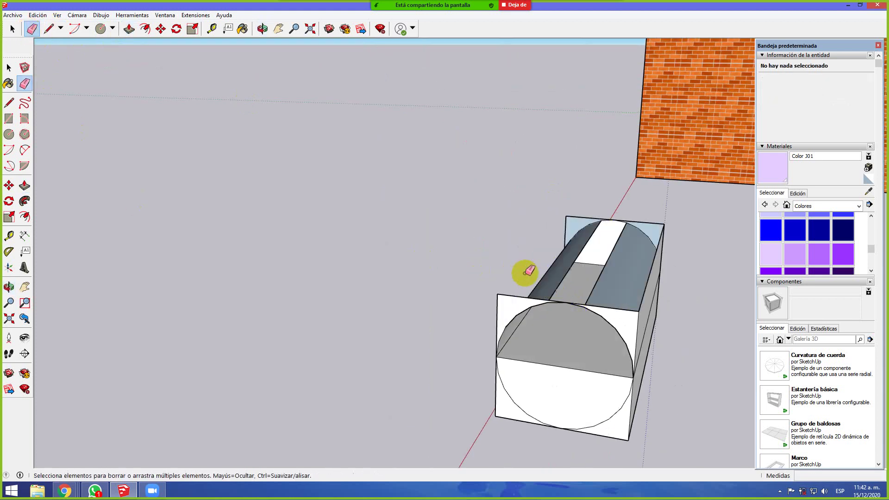
{"action": "left_click", "coordinate": [531, 301]}
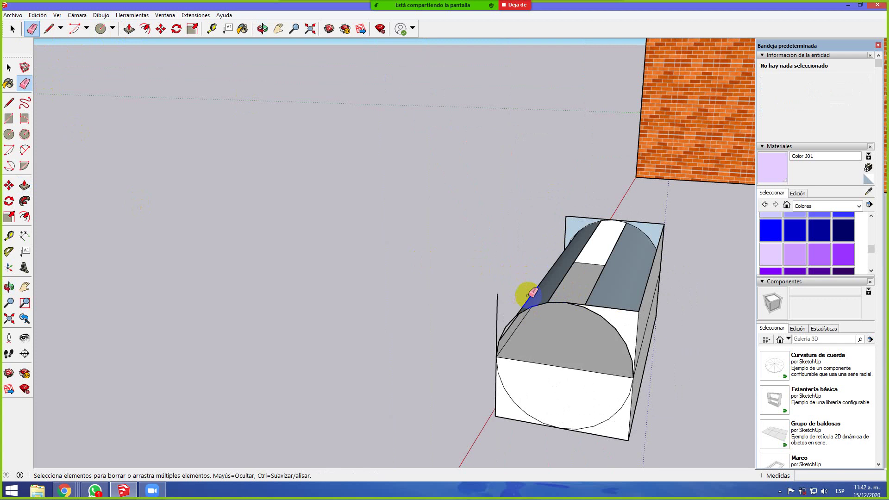
{"action": "left_click", "coordinate": [585, 301]}
{"action": "mouse_move", "coordinate": [589, 307]}
{"action": "middle_mouse_down"}
{"action": "mouse_move", "coordinate": [616, 305]}
{"action": "mouse_move", "coordinate": [617, 277]}
{"action": "mouse_move", "coordinate": [634, 312]}
{"action": "middle_mouse_up"}
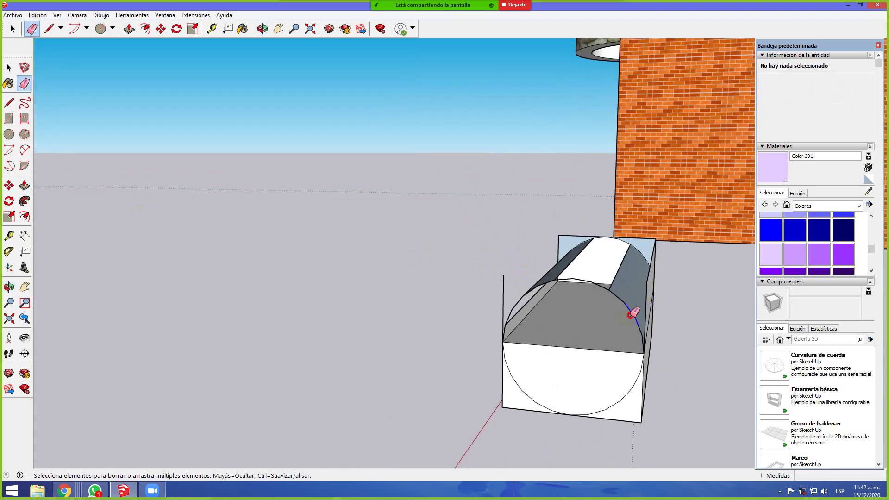
{"action": "left_click_drag", "start_coordinate": [654, 312], "coordinate": [645, 303]}
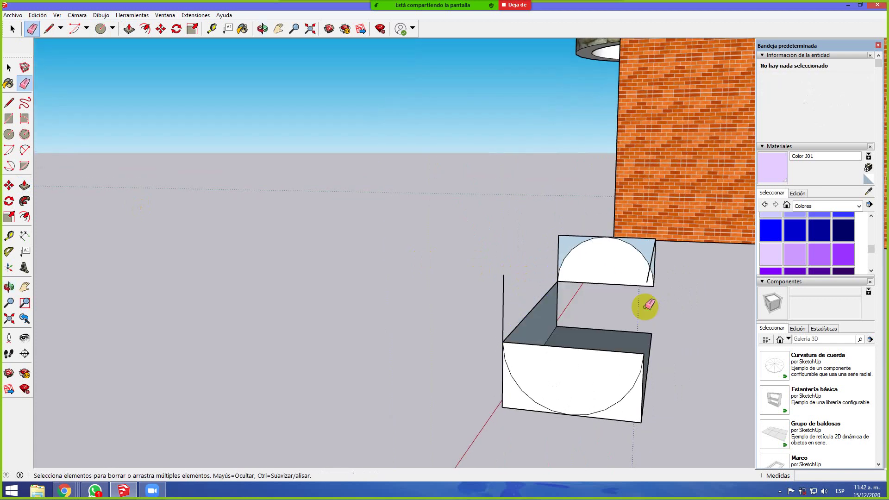
{"action": "key", "text": "ctrl+z"}
Erase the remaining arched surface, far upper corners and stray vertical edges, keeping only the block's lower half with its semicircle
{"action": "mouse_move", "coordinate": [615, 314]}
{"action": "middle_mouse_down"}
{"action": "mouse_move", "coordinate": [606, 313]}
{"action": "mouse_move", "coordinate": [611, 290]}
{"action": "mouse_move", "coordinate": [645, 288]}
{"action": "middle_mouse_up"}
{"action": "mouse_move", "coordinate": [654, 288]}
{"action": "left_mouse_down"}
{"action": "mouse_move", "coordinate": [545, 257]}
{"action": "mouse_move", "coordinate": [573, 246]}
{"action": "mouse_move", "coordinate": [647, 256]}
{"action": "left_mouse_up"}
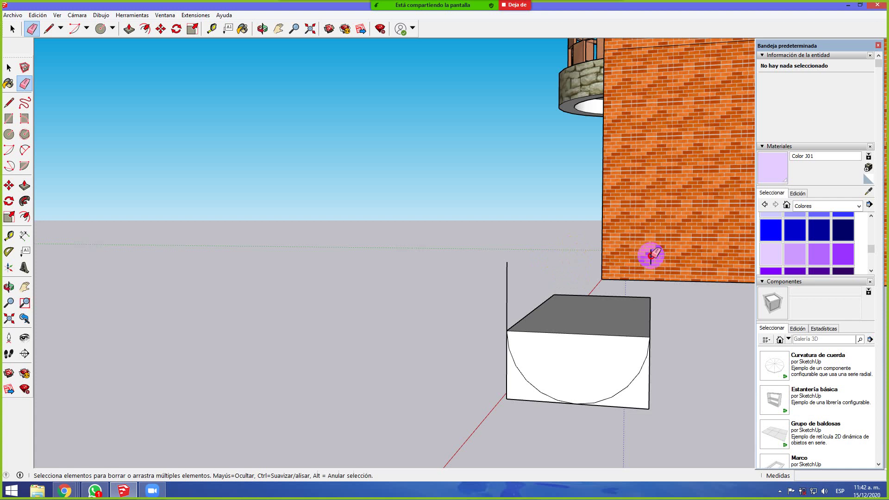
{"action": "mouse_move", "coordinate": [441, 312]}
{"action": "middle_mouse_down"}
{"action": "mouse_move", "coordinate": [478, 274]}
{"action": "mouse_move", "coordinate": [476, 301]}
{"action": "middle_mouse_up"}
{"action": "mouse_move", "coordinate": [661, 338]}
{"action": "middle_mouse_down"}
{"action": "mouse_move", "coordinate": [665, 301]}
{"action": "mouse_move", "coordinate": [681, 329]}
{"action": "mouse_move", "coordinate": [674, 310]}
{"action": "middle_mouse_up"}
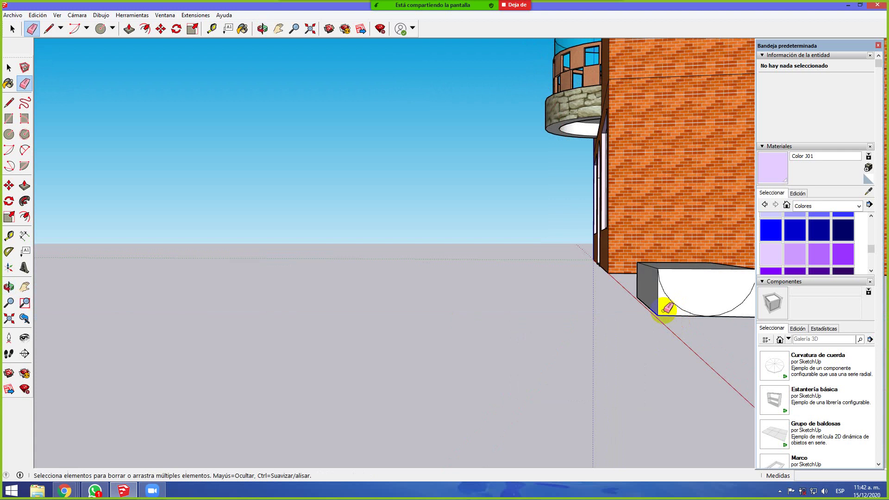
{"action": "mouse_move", "coordinate": [568, 271]}
{"action": "middle_mouse_down"}
{"action": "mouse_move", "coordinate": [540, 296]}
{"action": "mouse_move", "coordinate": [496, 291]}
{"action": "middle_mouse_up"}
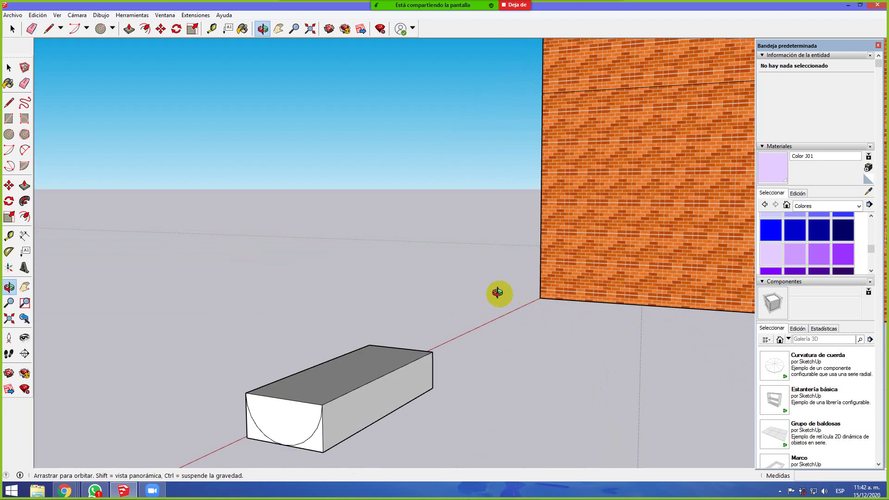
Try to erase the bottom corner of the block outside the semicircle
{"action": "left_click", "coordinate": [323, 443]}
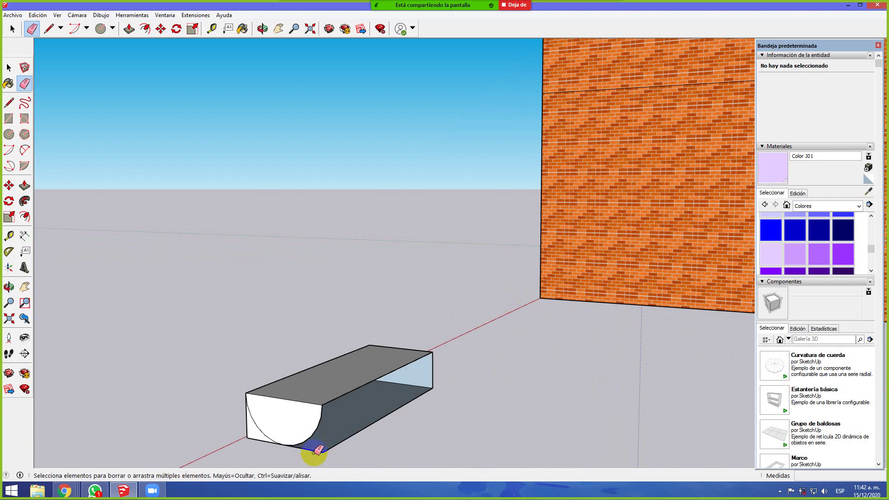
{"action": "key", "text": "ctrl+z"}
{"action": "mouse_move", "coordinate": [318, 448]}
{"action": "middle_mouse_down"}
{"action": "mouse_move", "coordinate": [344, 437]}
{"action": "mouse_move", "coordinate": [371, 443]}
{"action": "middle_mouse_up"}
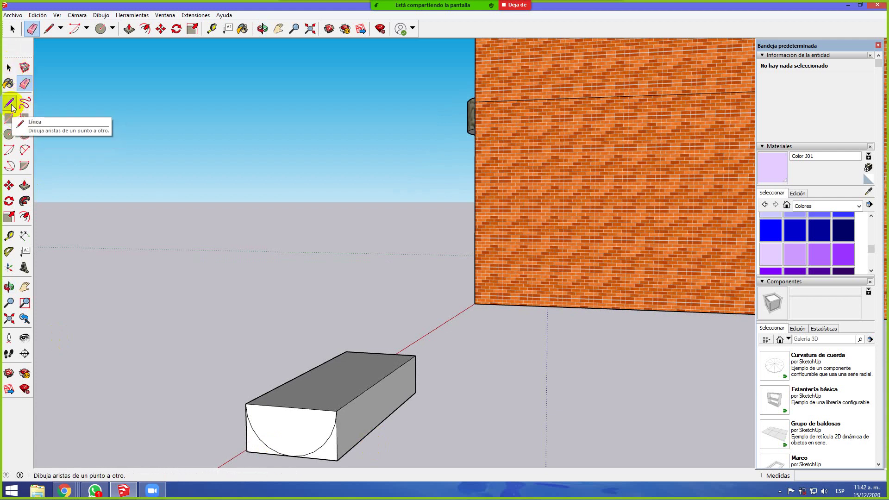
Draw a slightly smaller semicircular arc inside the existing one on the block's end face, centred on the midpoint of its upper edge
{"action": "left_click", "coordinate": [9, 149]}
{"action": "middle_click_drag", "start_coordinate": [287, 320], "coordinate": [355, 282]}
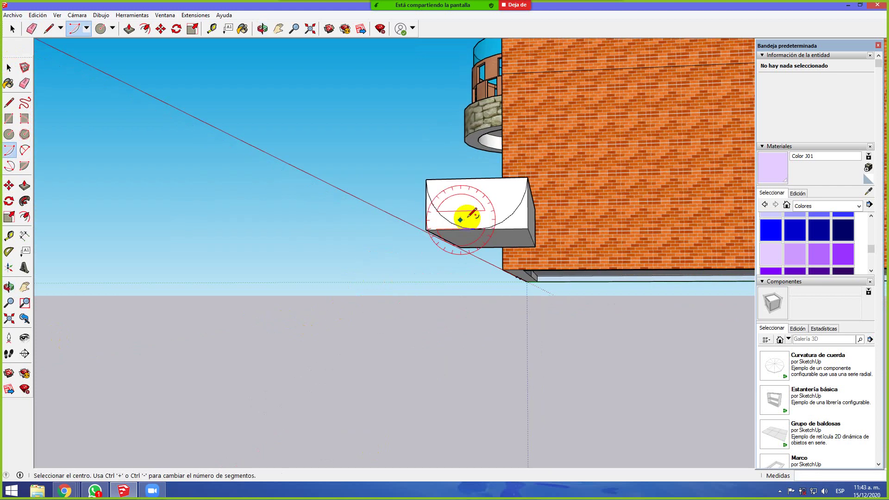
{"action": "left_click", "coordinate": [476, 177]}
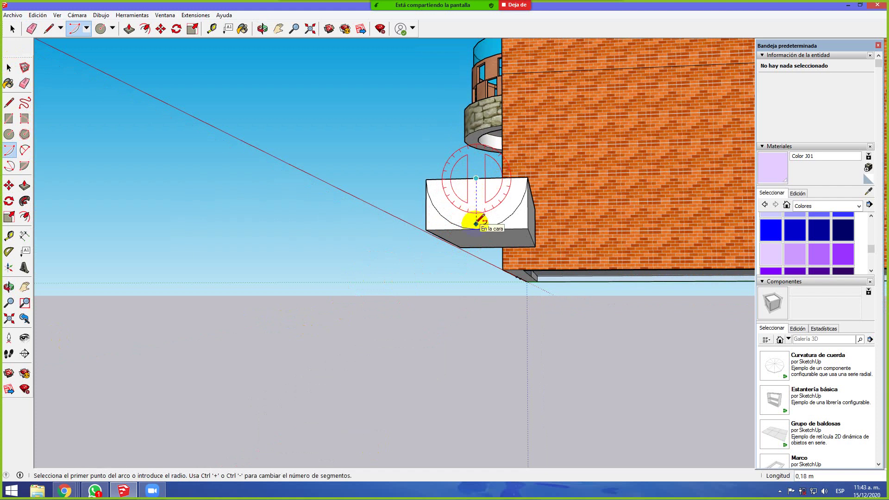
{"action": "left_click", "coordinate": [426, 184]}
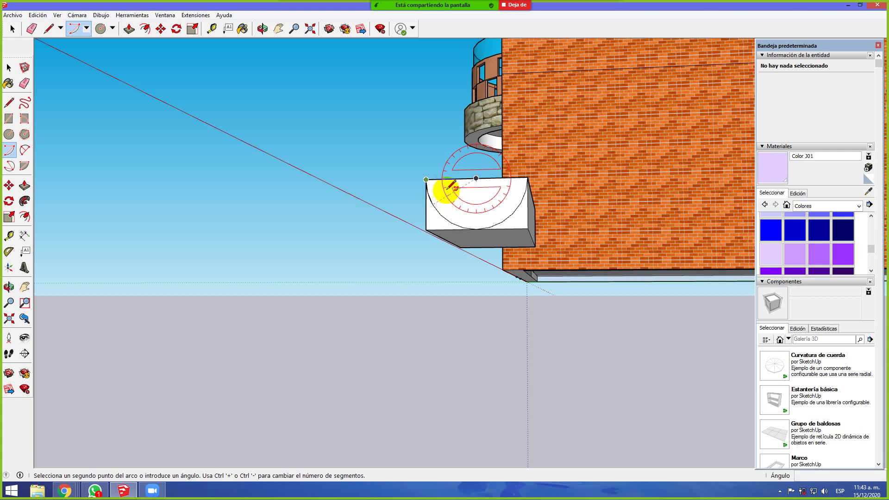
{"action": "key", "text": "Escape"}
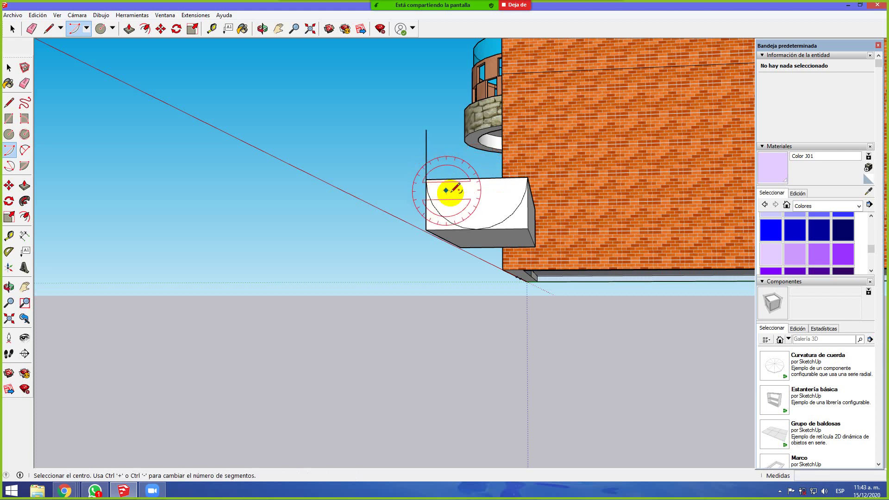
{"action": "scroll", "coordinate": [471, 191], "scroll_direction": "up", "scroll_amount": 1}
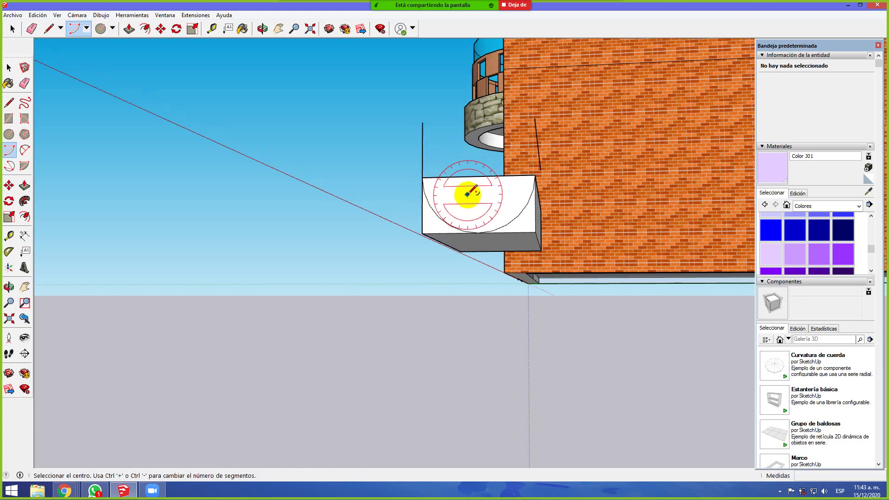
{"action": "middle_click_drag", "start_coordinate": [468, 194], "coordinate": [480, 216]}
{"action": "scroll", "coordinate": [481, 209], "scroll_direction": "up", "scroll_amount": 2}
{"action": "scroll", "coordinate": [482, 206], "scroll_direction": "up", "scroll_amount": 1}
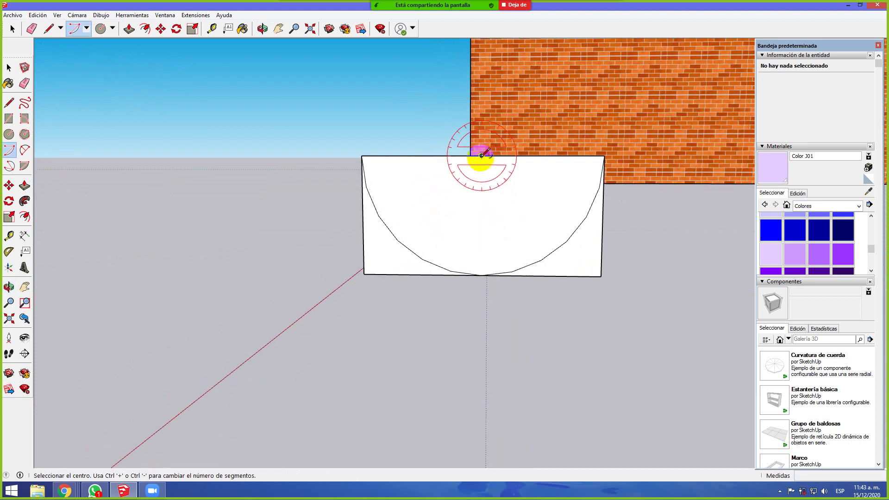
{"action": "left_click", "coordinate": [481, 156]}
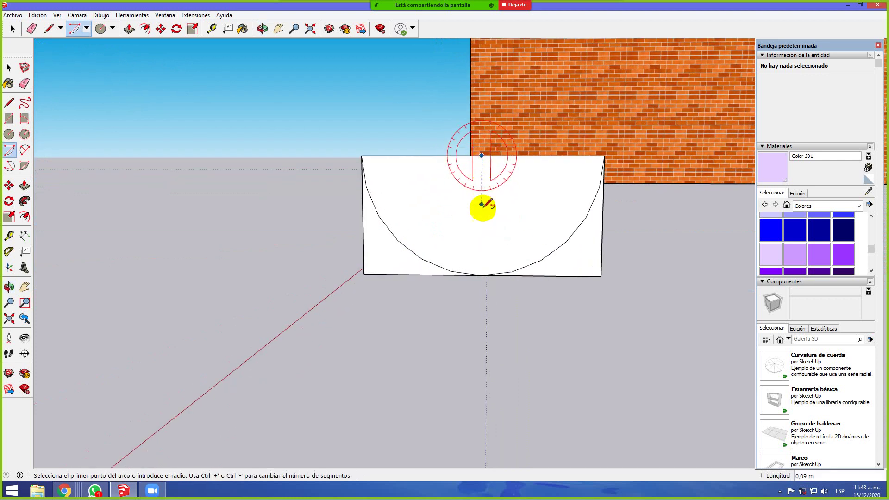
{"action": "left_click", "coordinate": [368, 156]}
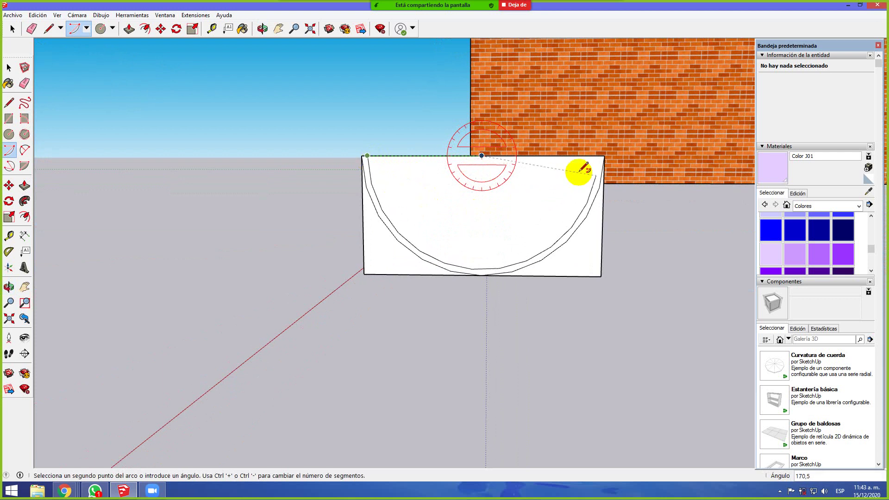
{"action": "left_click", "coordinate": [591, 164]}
Draw a 1.00 m line along the block's upper face from one end of the inner arc to the far edge
{"action": "middle_click_drag", "start_coordinate": [463, 159], "coordinate": [381, 204]}
{"action": "middle_click_drag", "start_coordinate": [461, 166], "coordinate": [402, 209]}
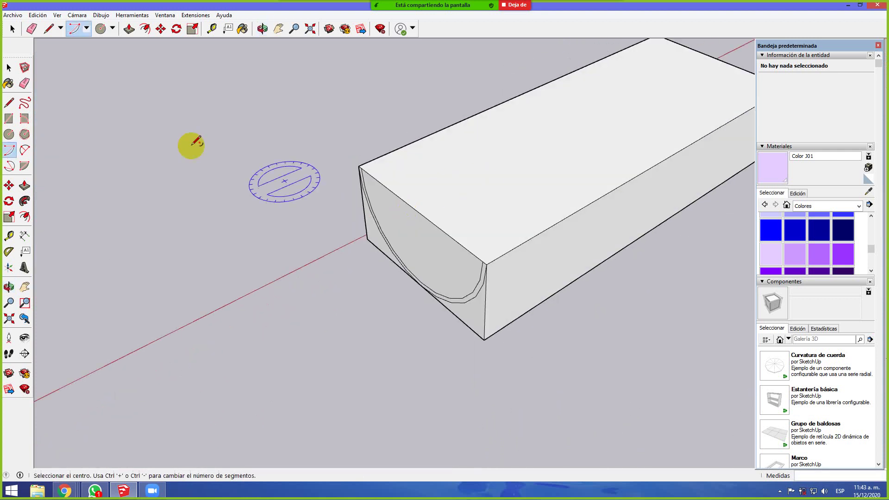
{"action": "left_click", "coordinate": [49, 29]}
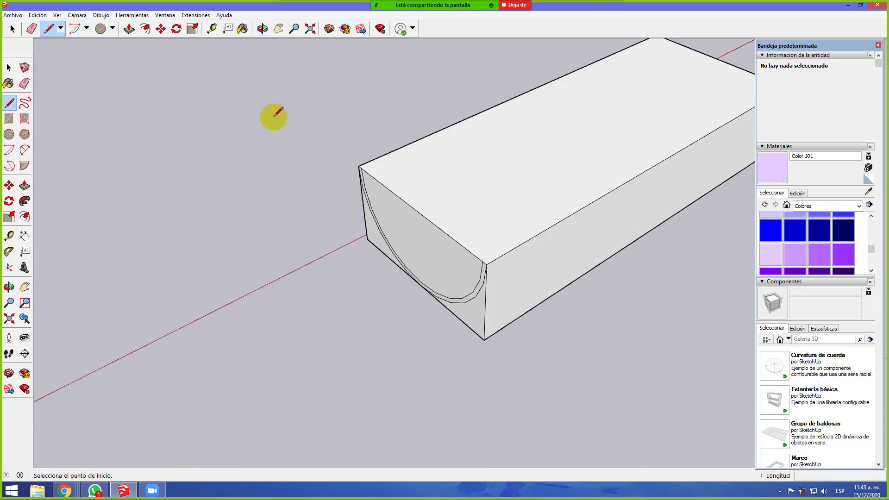
{"action": "left_click", "coordinate": [361, 168]}
{"action": "middle_click_drag", "start_coordinate": [665, 39], "coordinate": [627, 99]}
{"action": "scroll", "coordinate": [423, 142], "scroll_direction": "down", "scroll_amount": 4}
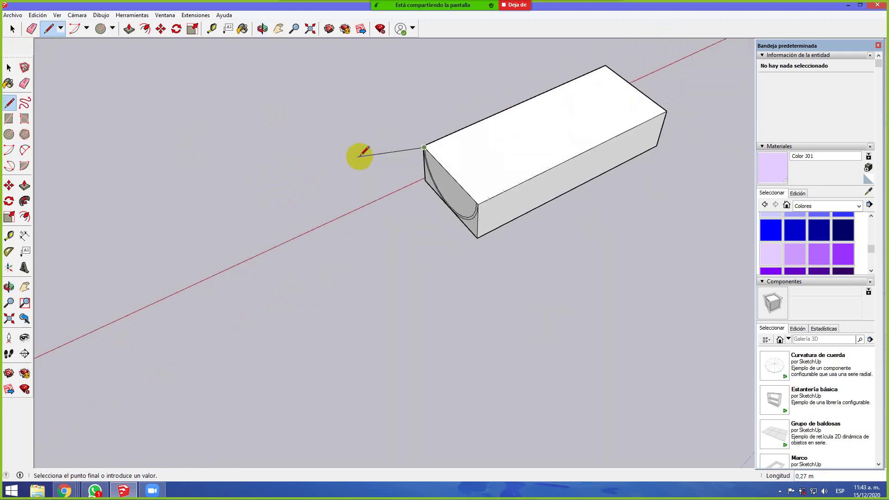
{"action": "scroll", "coordinate": [615, 74], "scroll_direction": "up", "scroll_amount": 6}
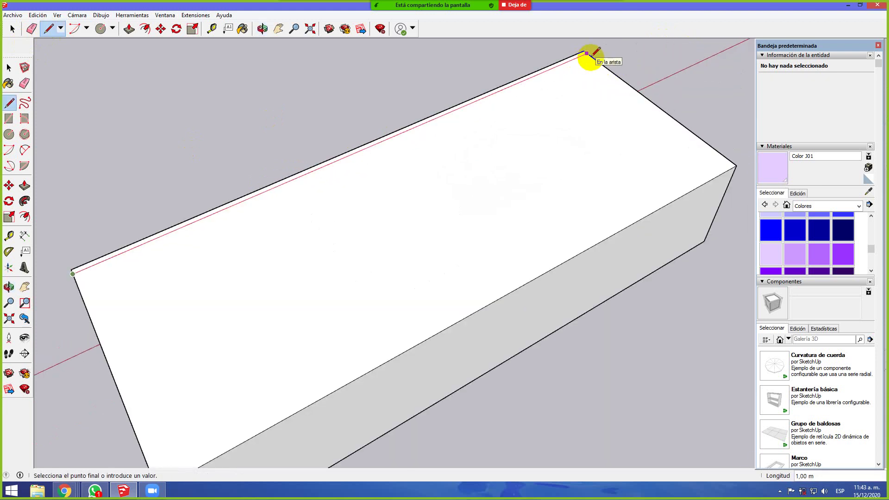
{"action": "left_click", "coordinate": [587, 54]}
Draw a matching line along the upper face from the inner arc's other end to the far edge, parallel to the long side
{"action": "scroll", "coordinate": [143, 347], "scroll_direction": "down", "scroll_amount": 3}
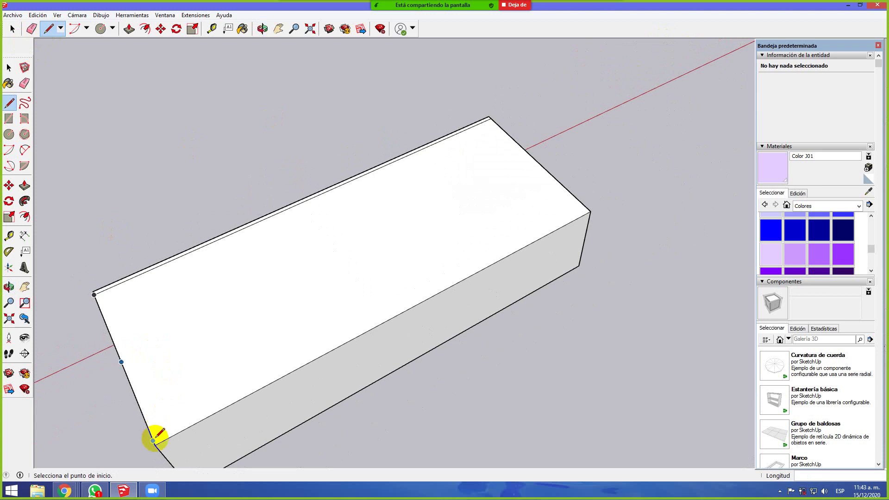
{"action": "mouse_move", "coordinate": [149, 435]}
{"action": "middle_mouse_down"}
{"action": "mouse_move", "coordinate": [178, 407]}
{"action": "mouse_move", "coordinate": [214, 339]}
{"action": "middle_mouse_up"}
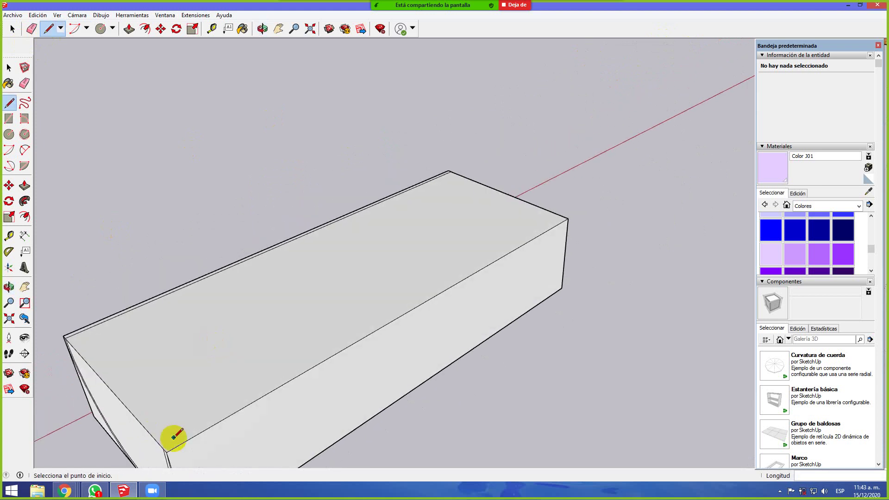
{"action": "left_click", "coordinate": [163, 448]}
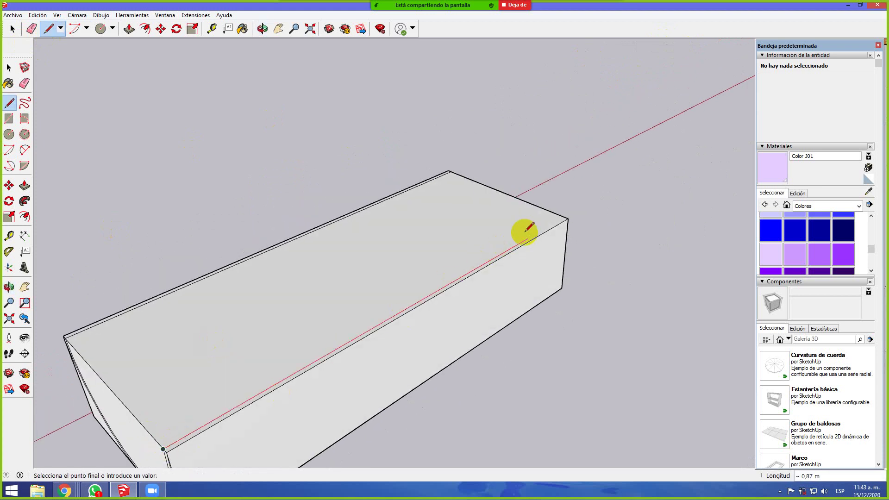
{"action": "left_click", "coordinate": [563, 218]}
Push one lower corner of the end face, outside the semicircle, through the full length of the block to remove it
{"action": "middle_click_drag", "start_coordinate": [192, 311], "coordinate": [271, 252]}
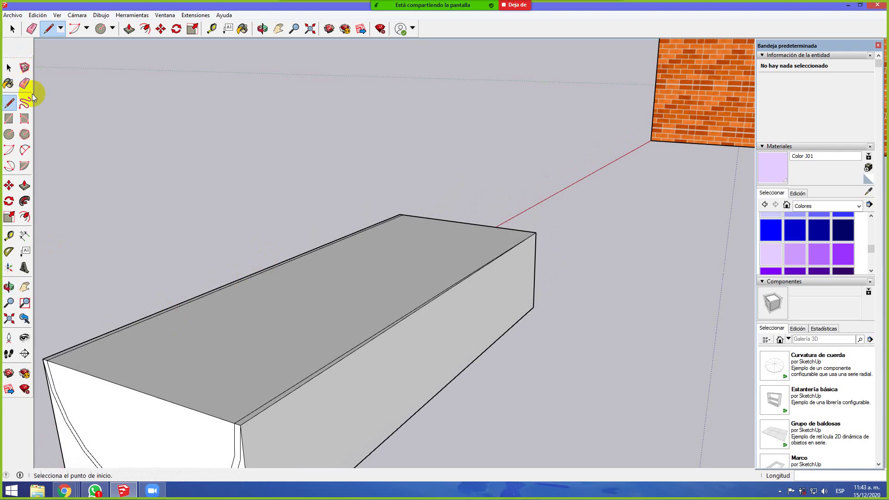
{"action": "left_click", "coordinate": [16, 186]}
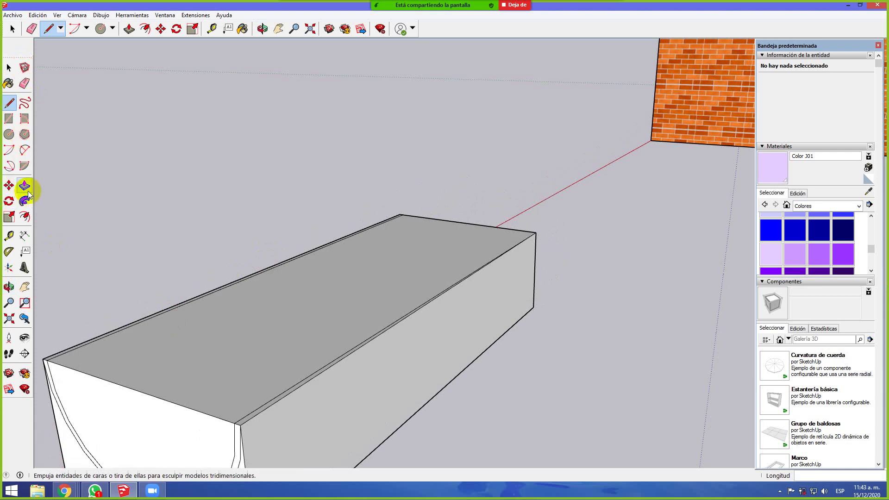
{"action": "middle_click_drag", "start_coordinate": [312, 362], "coordinate": [278, 287]}
{"action": "key", "text": "p"}
{"action": "left_click_drag", "start_coordinate": [209, 396], "coordinate": [533, 366]}
{"action": "middle_click_drag", "start_coordinate": [433, 391], "coordinate": [176, 393]}
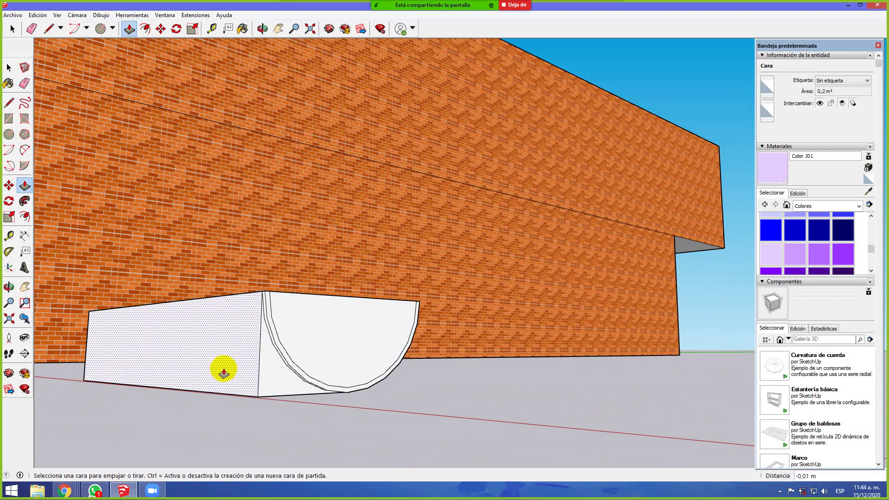
Push the other lower corner outside the semicircle 0.99 m to the block's far end, rounding the whole underside
{"action": "scroll", "coordinate": [254, 366], "scroll_direction": "up", "scroll_amount": 4}
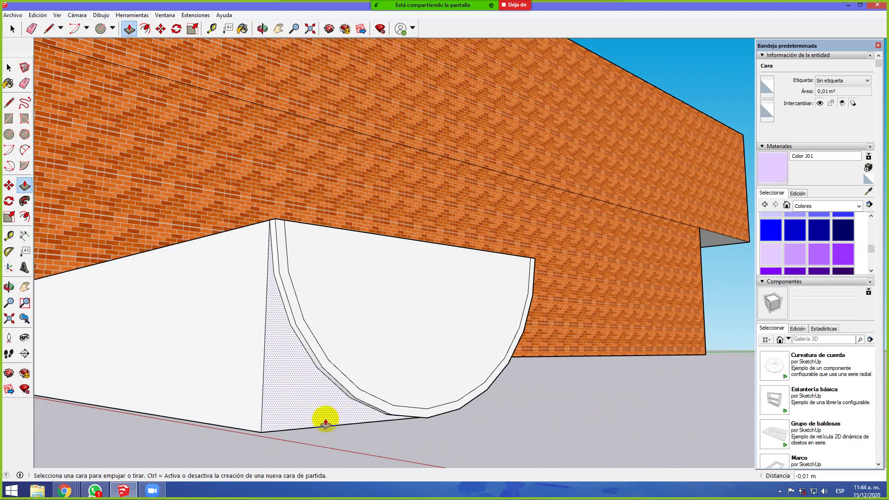
{"action": "middle_click_drag", "start_coordinate": [304, 419], "coordinate": [65, 189]}
{"action": "middle_click_drag", "start_coordinate": [181, 288], "coordinate": [185, 252]}
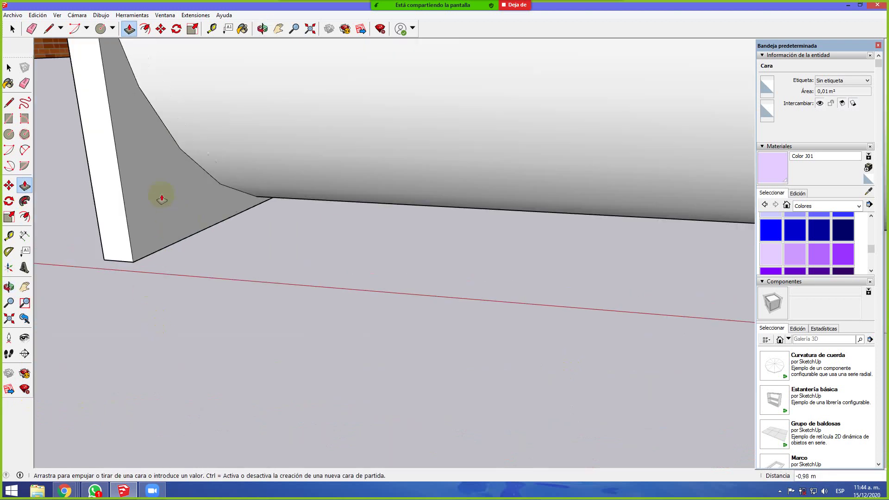
{"action": "middle_click_drag", "start_coordinate": [93, 193], "coordinate": [371, 229]}
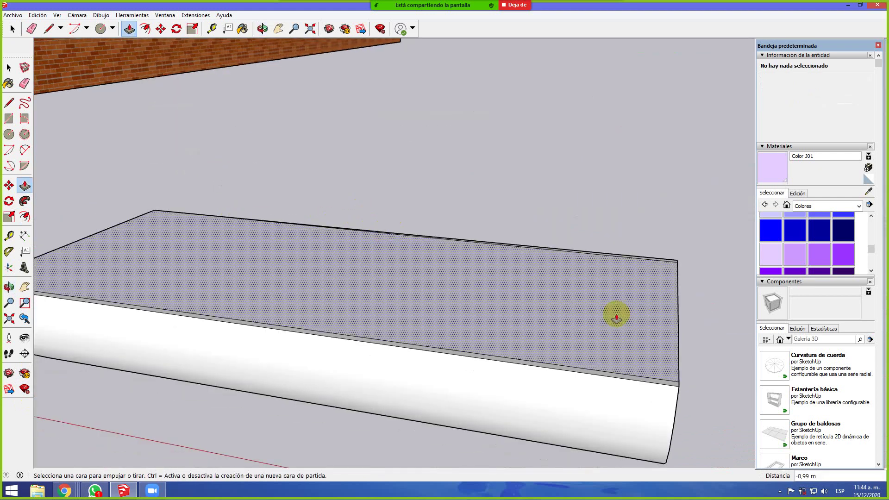
Start the Line tool for drawing at the end corner of the flat upper face, beside the narrow rim strip
{"action": "middle_click_drag", "start_coordinate": [685, 337], "coordinate": [688, 340]}
{"action": "middle_click_drag", "start_coordinate": [670, 334], "coordinate": [660, 349]}
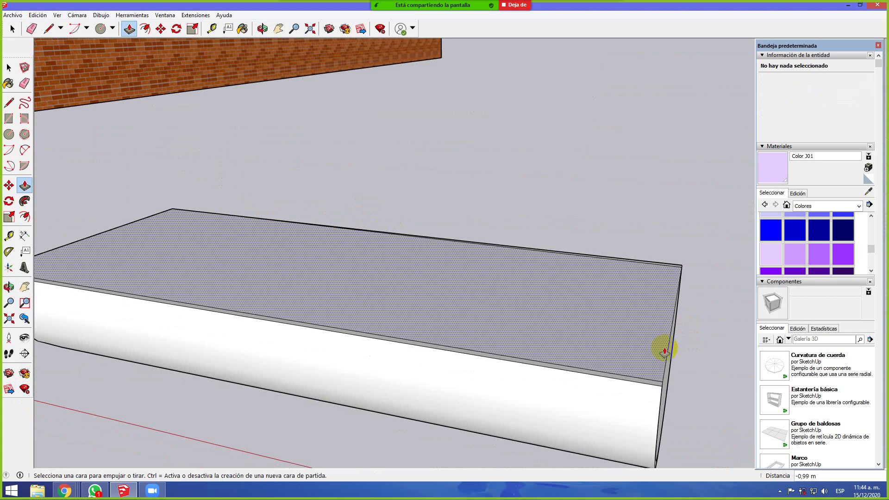
{"action": "middle_click_drag", "start_coordinate": [619, 377], "coordinate": [645, 407]}
{"action": "scroll", "coordinate": [671, 409], "scroll_direction": "up", "scroll_amount": 5}
{"action": "left_click", "coordinate": [9, 68]}
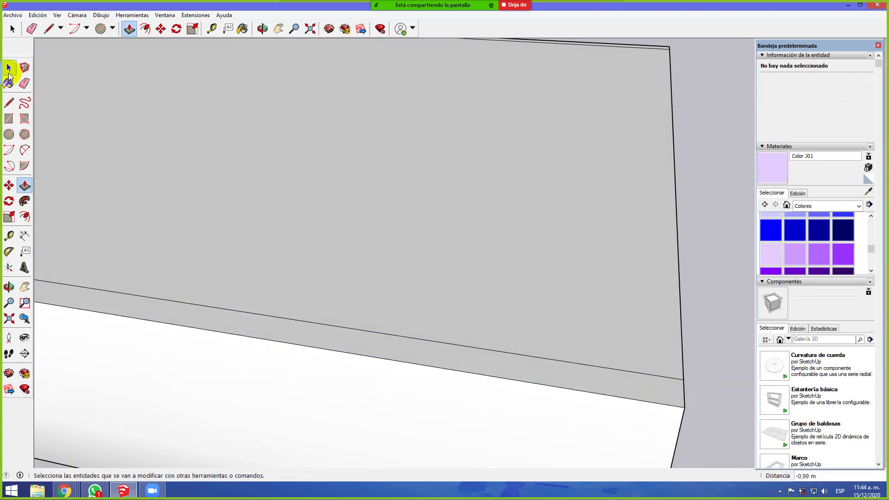
{"action": "left_click", "coordinate": [8, 103]}
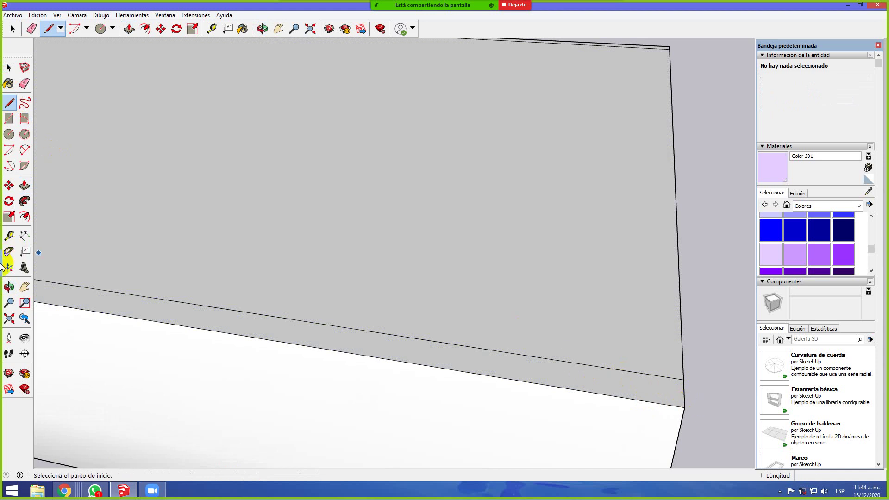
Dimension the gap between the inner line and the outer edge at the end corner of the solid
{"action": "left_click", "coordinate": [24, 235]}
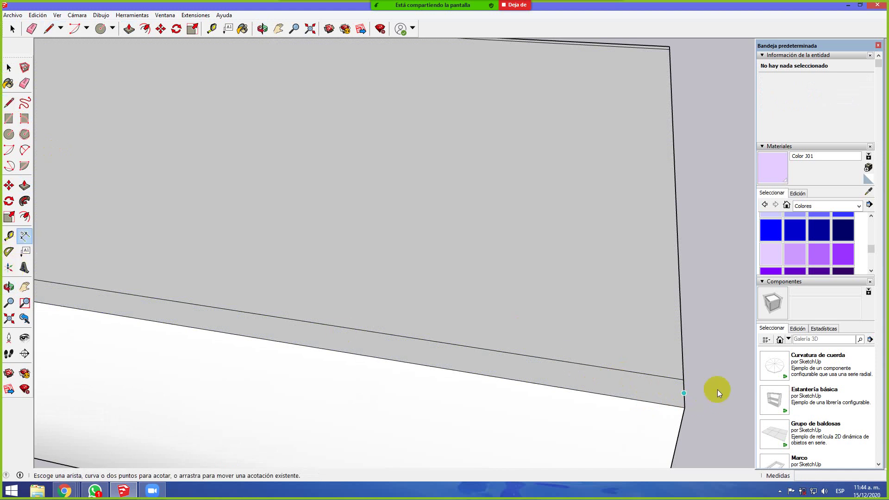
{"action": "left_click", "coordinate": [683, 379]}
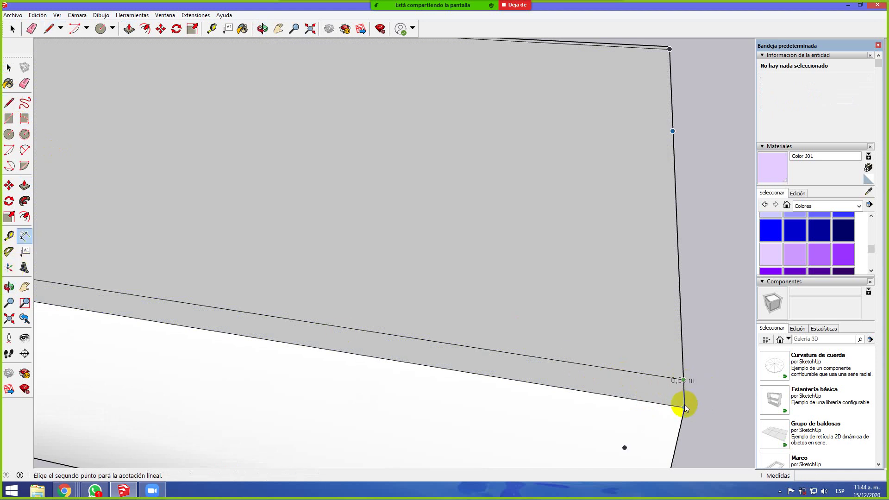
{"action": "left_click", "coordinate": [684, 406]}
{"action": "left_click", "coordinate": [730, 402]}
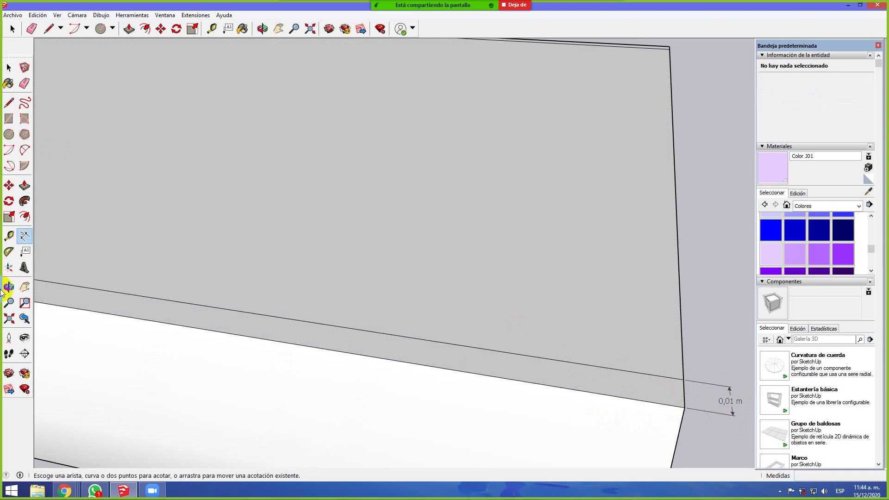
Place a guide point on the inner line about 0.01 m from the dimensioned corner
{"action": "left_click", "coordinate": [9, 236]}
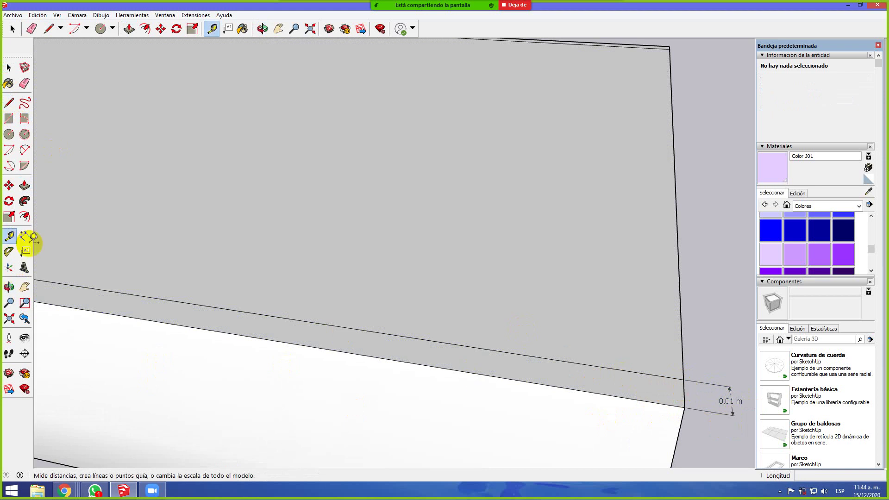
{"action": "left_click", "coordinate": [683, 380]}
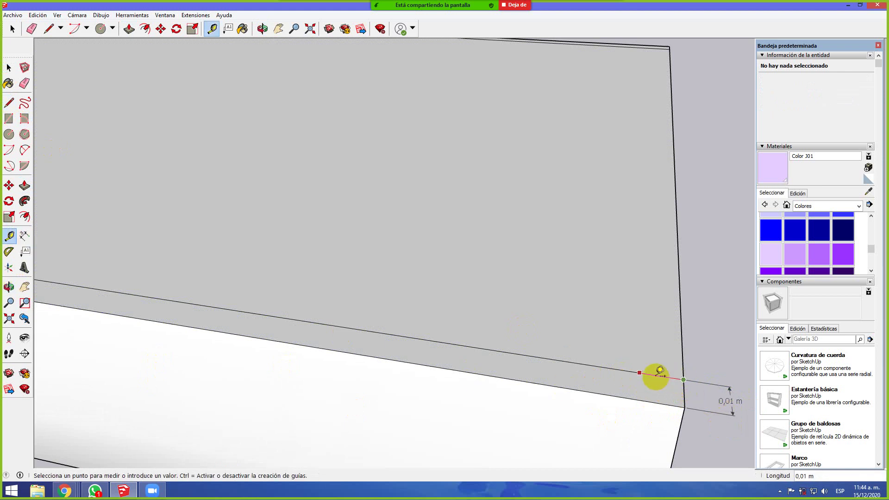
{"action": "left_click", "coordinate": [655, 377]}
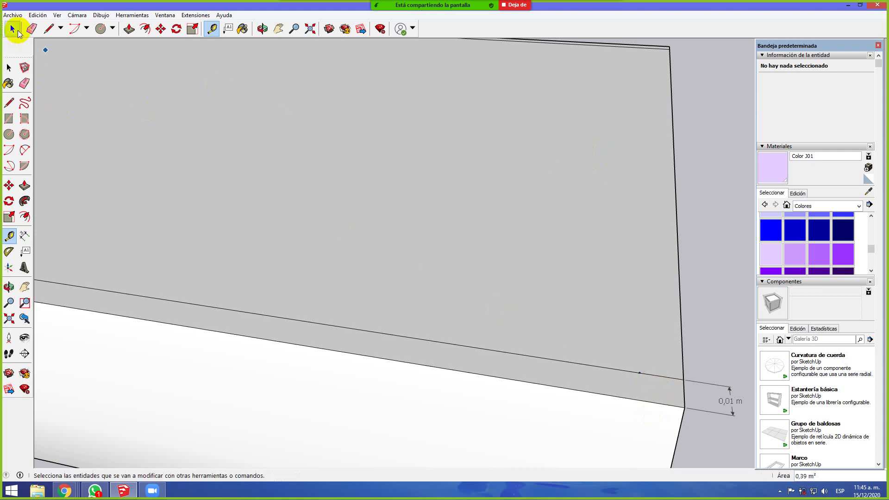
Place a guide point about 0.02 m in from the end's other corner and run a guide line across the top face through both guide points
{"action": "left_click", "coordinate": [48, 29]}
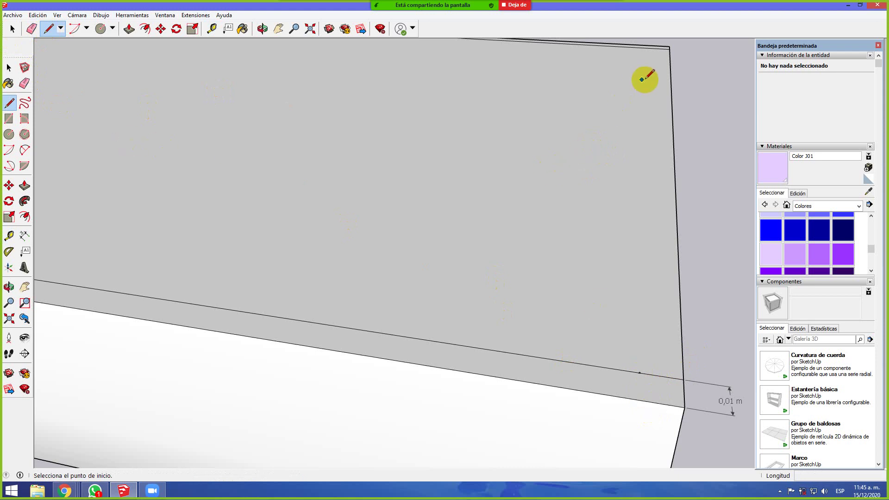
{"action": "scroll", "coordinate": [653, 65], "scroll_direction": "up", "scroll_amount": 2}
{"action": "scroll", "coordinate": [655, 62], "scroll_direction": "down", "scroll_amount": 3}
{"action": "mouse_move", "coordinate": [685, 213]}
{"action": "middle_mouse_down"}
{"action": "mouse_move", "coordinate": [528, 264]}
{"action": "mouse_move", "coordinate": [353, 284]}
{"action": "middle_mouse_up"}
{"action": "mouse_move", "coordinate": [606, 278]}
{"action": "middle_mouse_down"}
{"action": "mouse_move", "coordinate": [587, 290]}
{"action": "mouse_move", "coordinate": [505, 301]}
{"action": "mouse_move", "coordinate": [367, 292]}
{"action": "middle_mouse_up"}
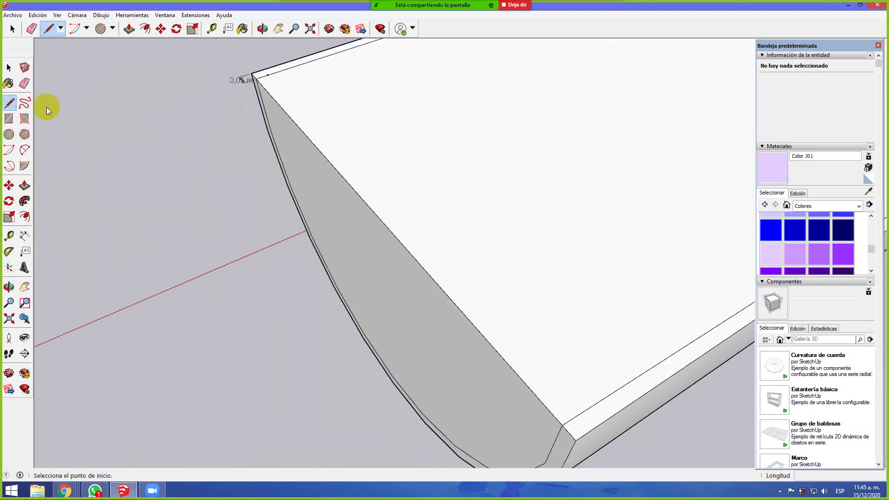
{"action": "left_click", "coordinate": [9, 235]}
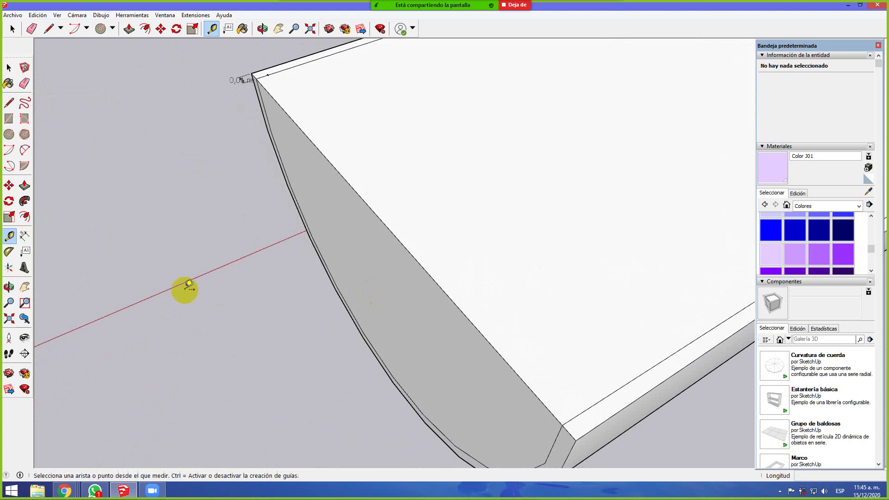
{"action": "left_click", "coordinate": [575, 443]}
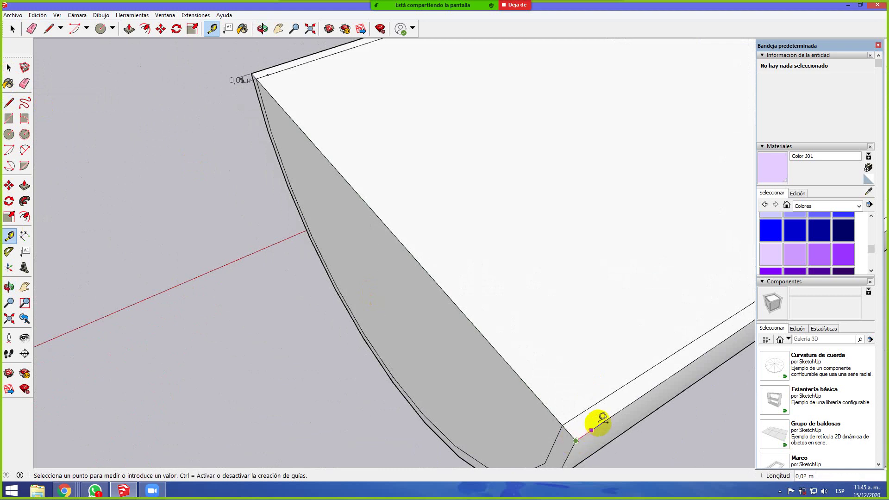
{"action": "left_click", "coordinate": [591, 430]}
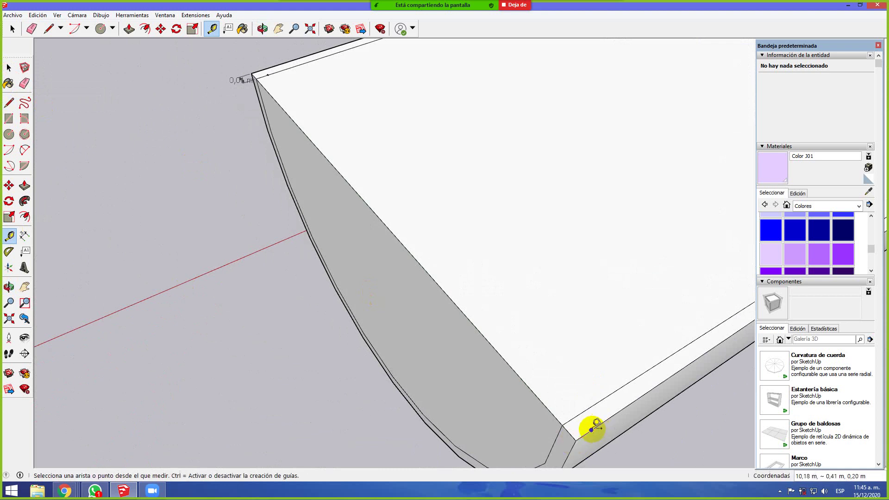
{"action": "left_click", "coordinate": [592, 430]}
{"action": "left_click", "coordinate": [273, 69]}
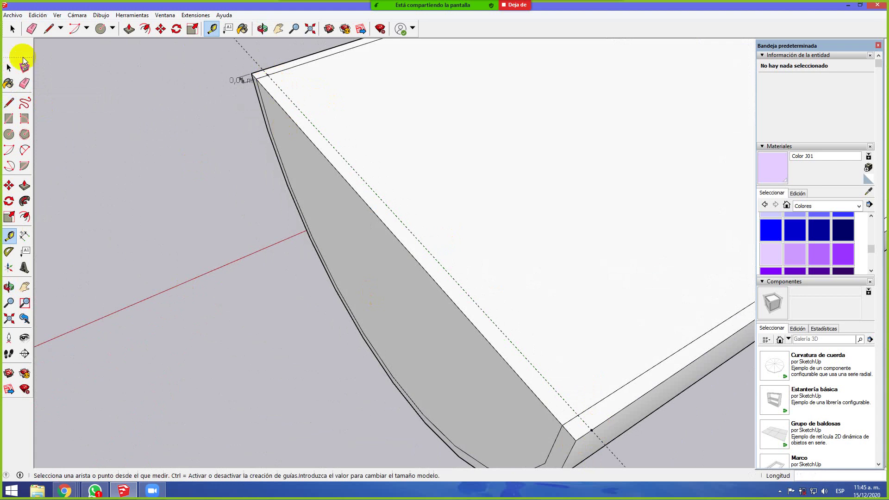
Draw a line about 0.38 m long across the top face along the guide, between the two inner lines
{"action": "left_click", "coordinate": [48, 29]}
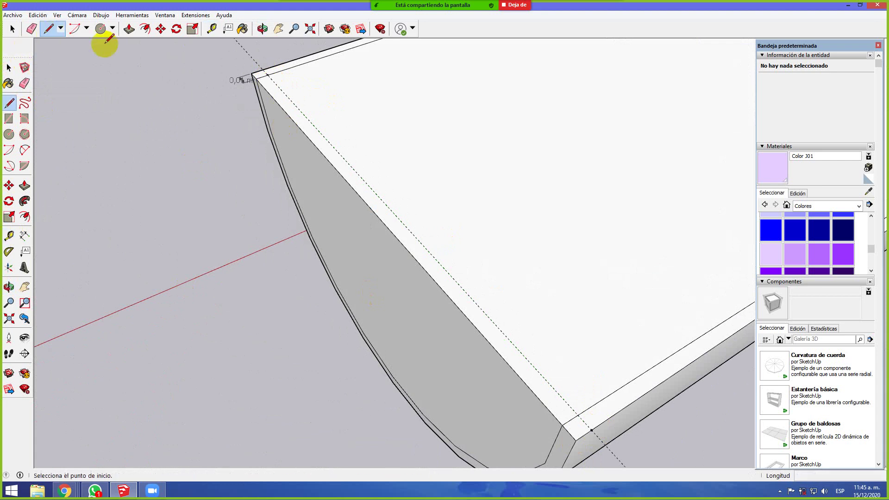
{"action": "left_click", "coordinate": [268, 75]}
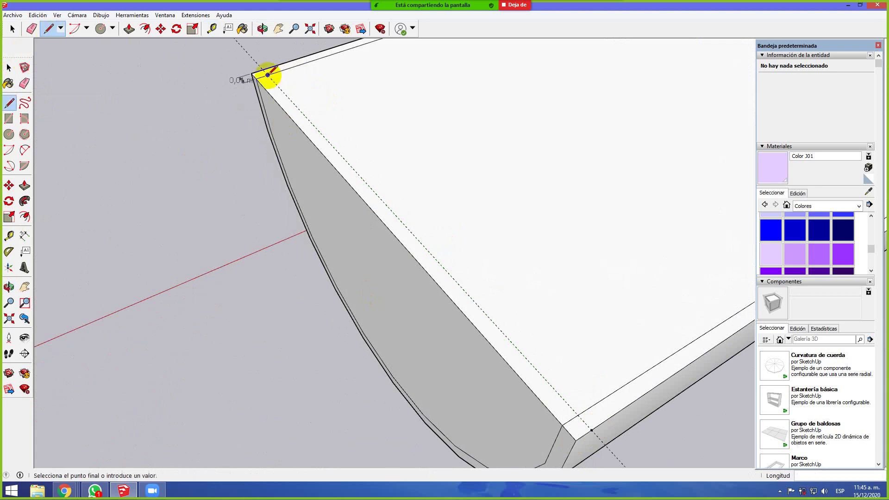
{"action": "left_click", "coordinate": [577, 414]}
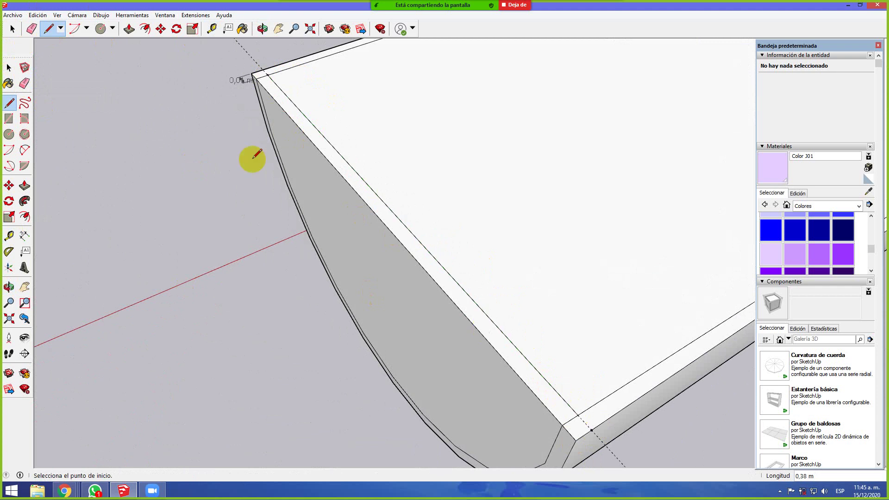
Examine the solid's top face and both ends from several sides
{"action": "scroll", "coordinate": [239, 143], "scroll_direction": "down", "scroll_amount": 3}
{"action": "mouse_move", "coordinate": [243, 150]}
{"action": "middle_mouse_down"}
{"action": "mouse_move", "coordinate": [262, 180]}
{"action": "mouse_move", "coordinate": [407, 228]}
{"action": "middle_mouse_up"}
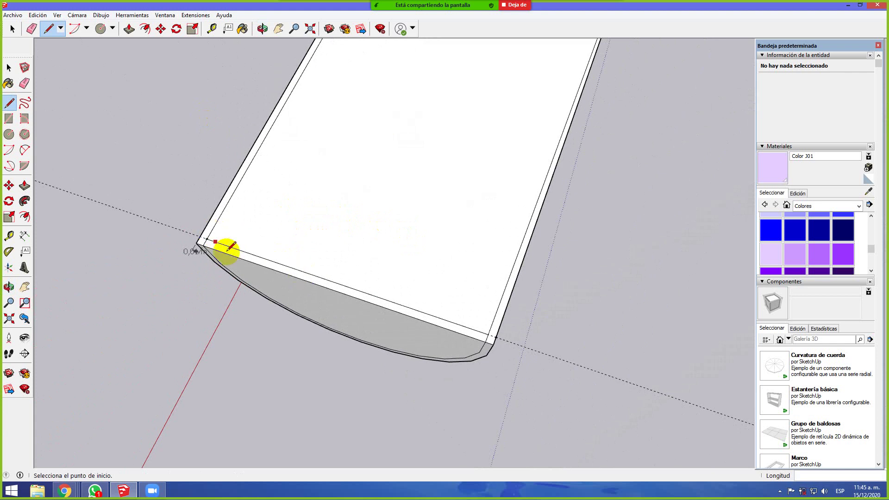
{"action": "scroll", "coordinate": [445, 224], "scroll_direction": "down", "scroll_amount": 2}
{"action": "middle_click_drag", "start_coordinate": [462, 205], "coordinate": [327, 199]}
{"action": "scroll", "coordinate": [354, 208], "scroll_direction": "down", "scroll_amount": 2}
{"action": "middle_click_drag", "start_coordinate": [625, 261], "coordinate": [287, 229]}
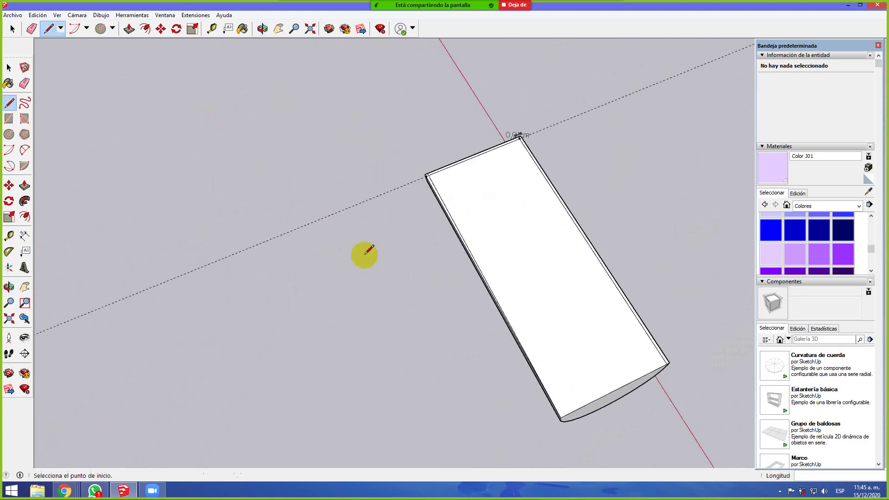
{"action": "scroll", "coordinate": [553, 271], "scroll_direction": "up", "scroll_amount": 3}
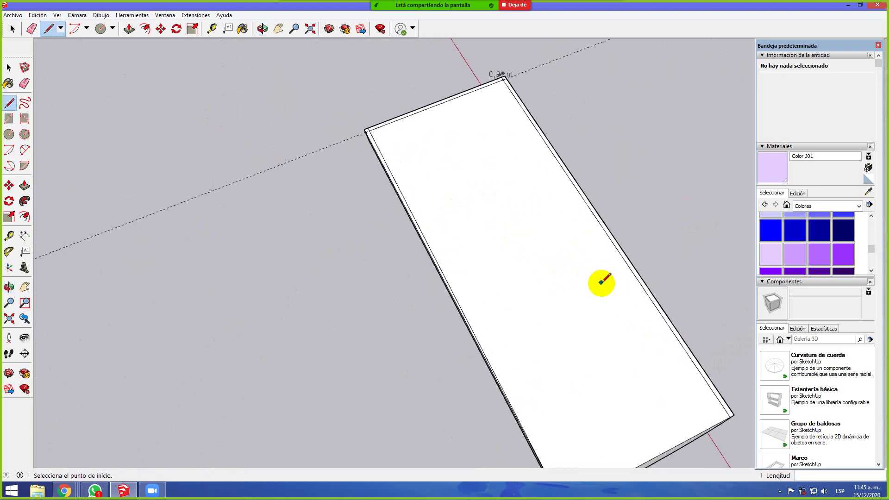
{"action": "scroll", "coordinate": [626, 295], "scroll_direction": "down", "scroll_amount": 1}
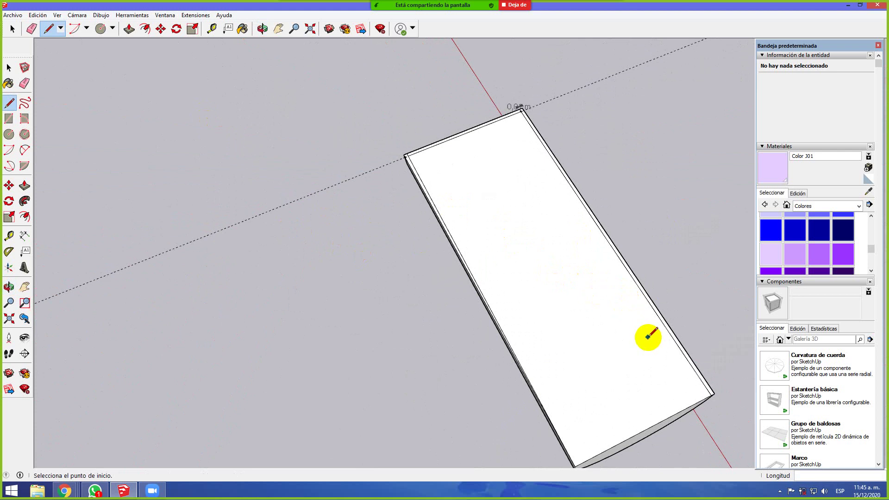
{"action": "middle_click_drag", "start_coordinate": [537, 289], "coordinate": [384, 165]}
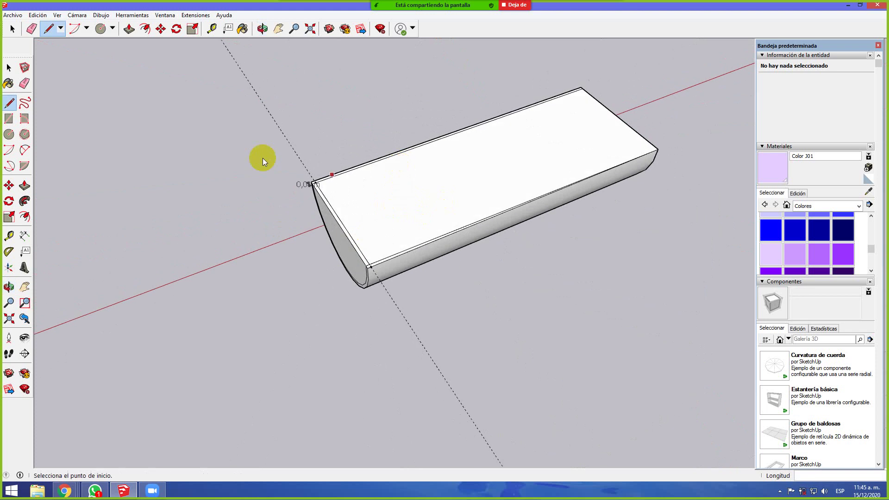
Push the inner curved end face about 0.01 m into the solid, leaving the outer rim in place
{"action": "left_click", "coordinate": [129, 29]}
{"action": "left_click_drag", "start_coordinate": [349, 257], "coordinate": [372, 238]}
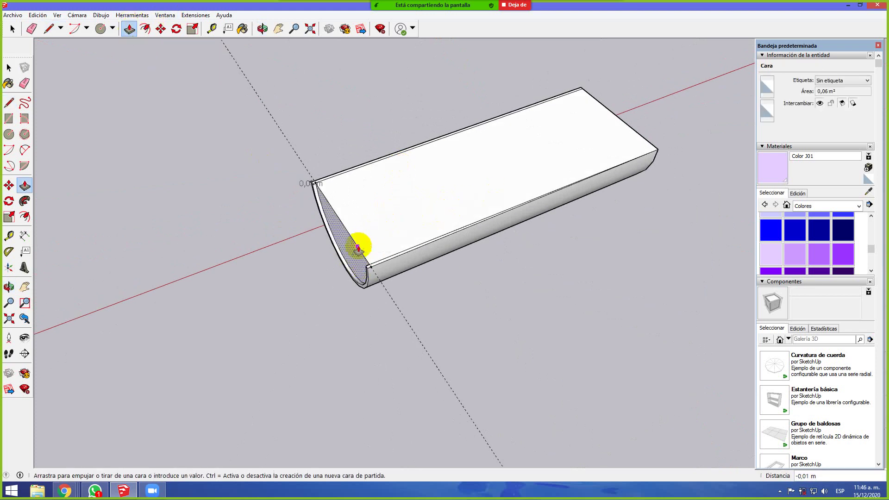
{"action": "left_click", "coordinate": [356, 251]}
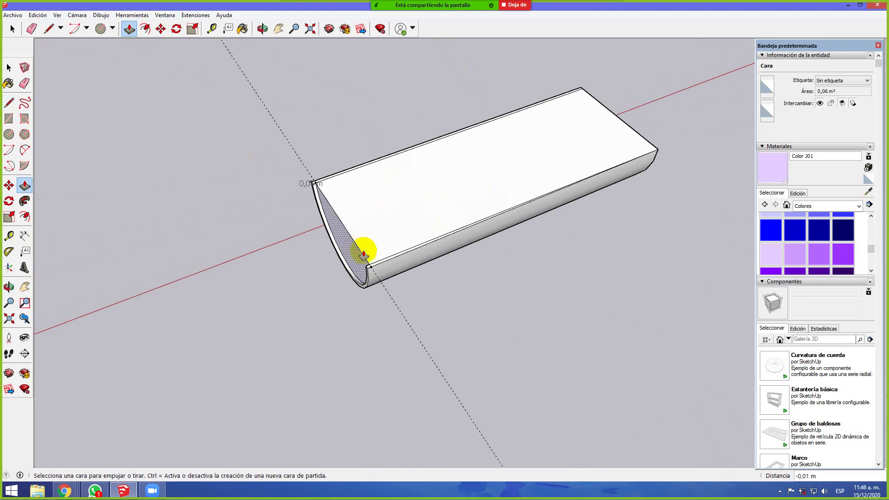
Erase the inner line running beside one long edge of the top face
{"action": "middle_click_drag", "start_coordinate": [304, 274], "coordinate": [396, 179]}
{"action": "middle_click_drag", "start_coordinate": [426, 103], "coordinate": [446, 134]}
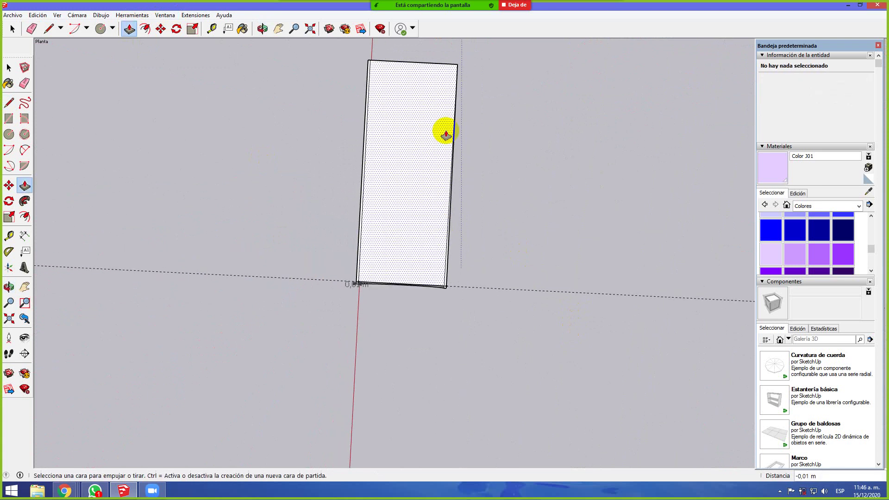
{"action": "scroll", "coordinate": [446, 134], "scroll_direction": "up", "scroll_amount": 5}
{"action": "scroll", "coordinate": [458, 116], "scroll_direction": "down", "scroll_amount": 2}
{"action": "left_click", "coordinate": [447, 123]}
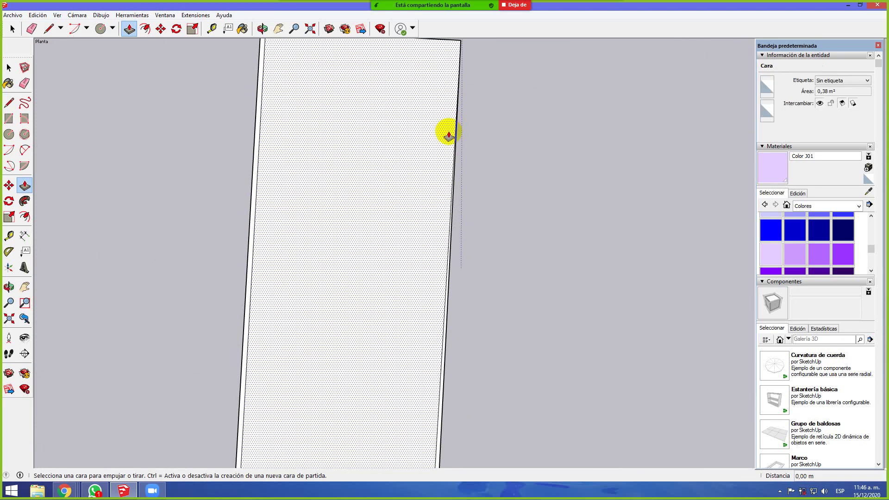
{"action": "left_click", "coordinate": [33, 29]}
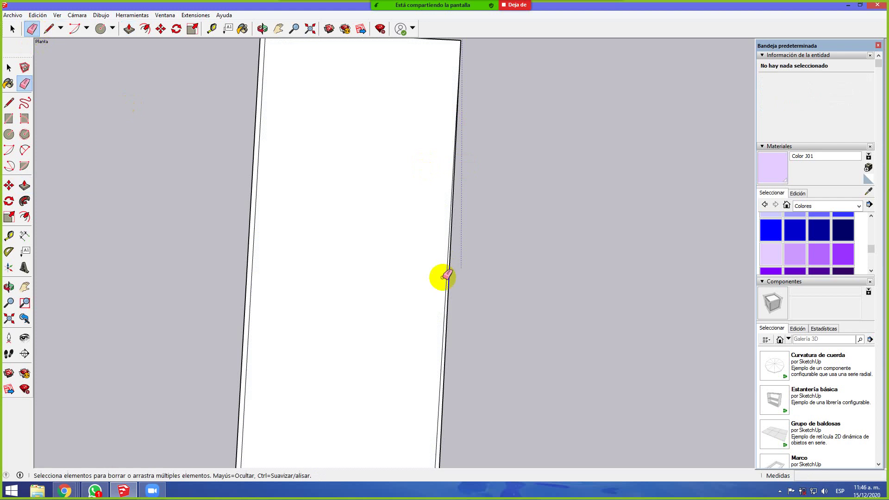
{"action": "left_click", "coordinate": [446, 296]}
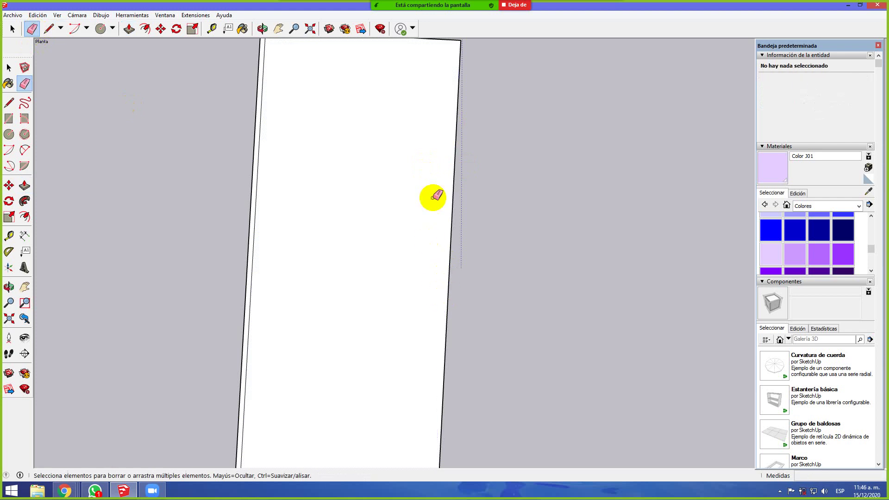
Redraw the inner line about 1 m along the top face from the recessed end's inner corner to the opposite end
{"action": "scroll", "coordinate": [569, 253], "scroll_direction": "down", "scroll_amount": 3}
{"action": "key", "text": "o"}
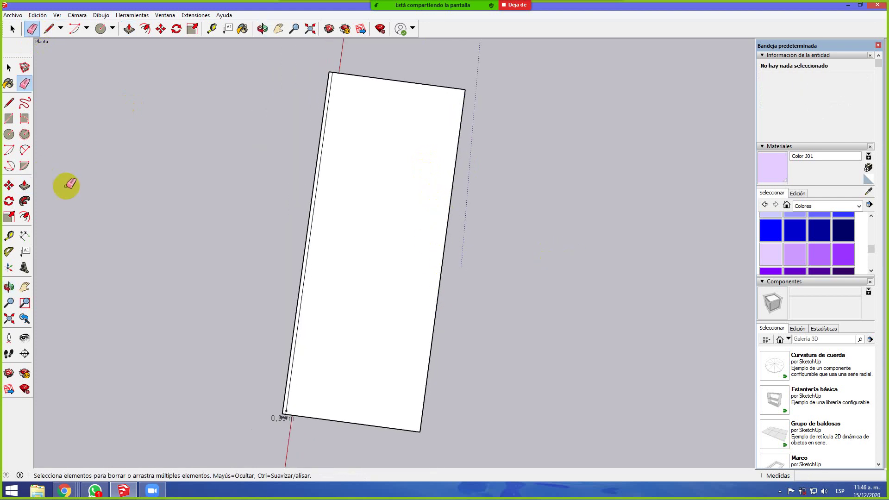
{"action": "left_click_drag", "start_coordinate": [502, 264], "coordinate": [462, 99]}
{"action": "left_click", "coordinate": [9, 102]}
{"action": "left_click", "coordinate": [379, 386]}
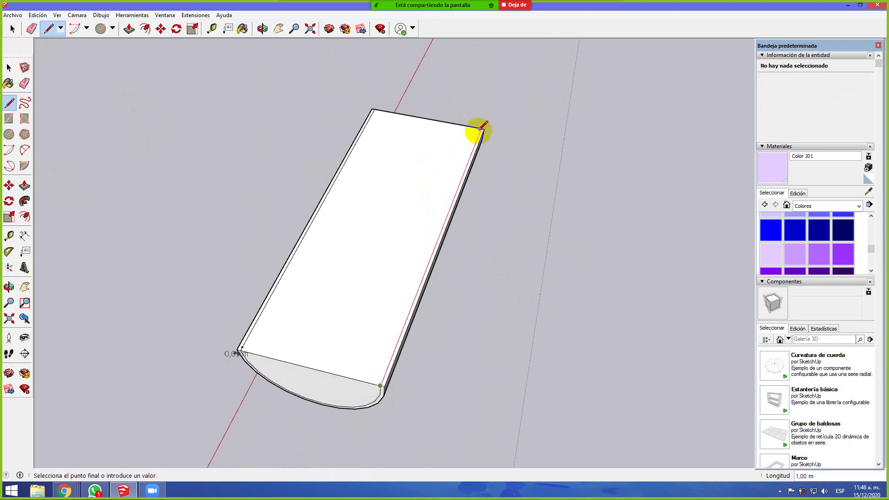
{"action": "key", "text": "o"}
{"action": "left_click_drag", "start_coordinate": [379, 345], "coordinate": [383, 340]}
{"action": "key", "text": "l"}
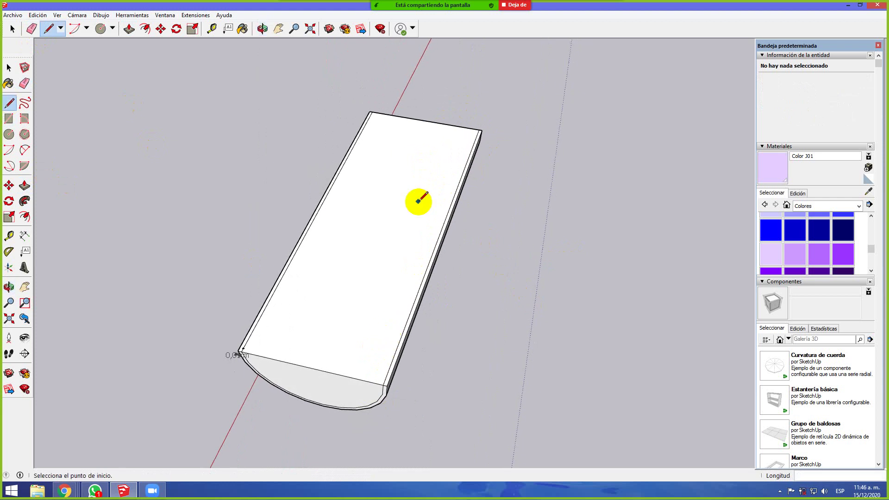
Place a guide point on the long outer edge, close to a corner of the opposite end
{"action": "middle_click_drag", "start_coordinate": [539, 145], "coordinate": [273, 171]}
{"action": "middle_click_drag", "start_coordinate": [635, 179], "coordinate": [546, 325]}
{"action": "scroll", "coordinate": [647, 326], "scroll_direction": "up", "scroll_amount": 3}
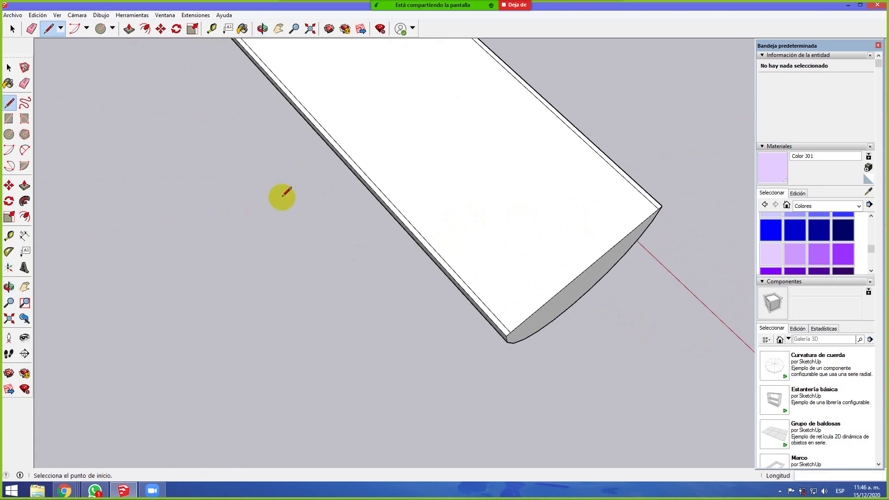
{"action": "left_click", "coordinate": [9, 236]}
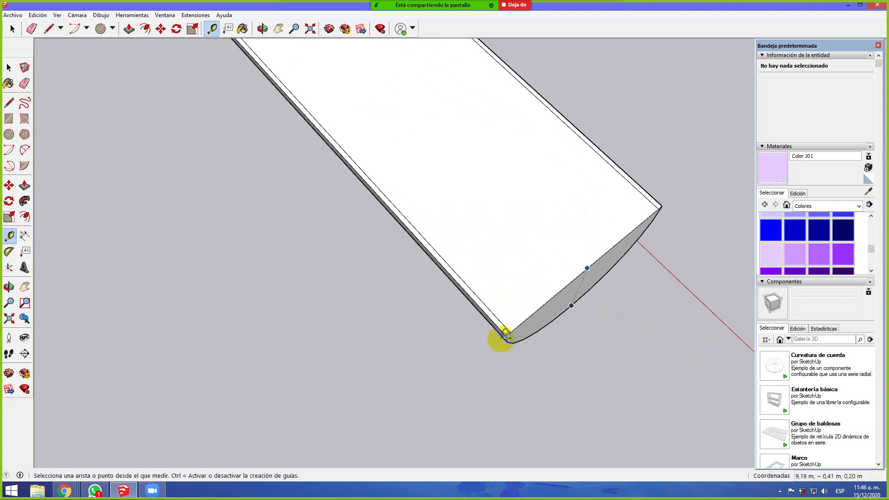
{"action": "left_click", "coordinate": [504, 337]}
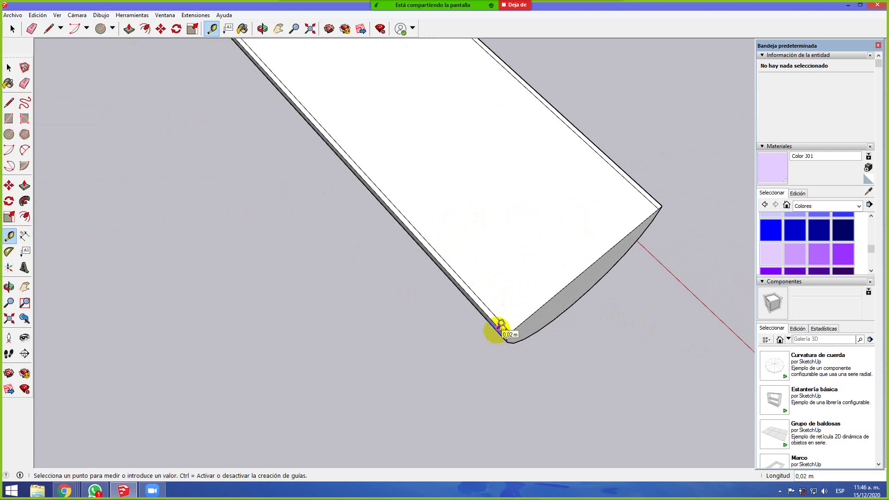
{"action": "left_click", "coordinate": [504, 330]}
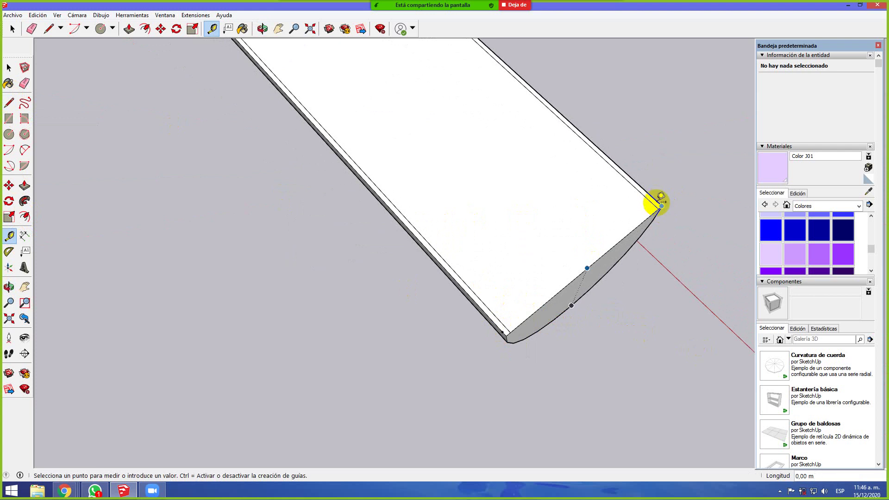
Place a guide point near the same end's other corner and run a guide line across the top face through both guide points
{"action": "scroll", "coordinate": [657, 204], "scroll_direction": "up", "scroll_amount": 4}
{"action": "left_click", "coordinate": [664, 204]}
{"action": "scroll", "coordinate": [662, 204], "scroll_direction": "down", "scroll_amount": 3}
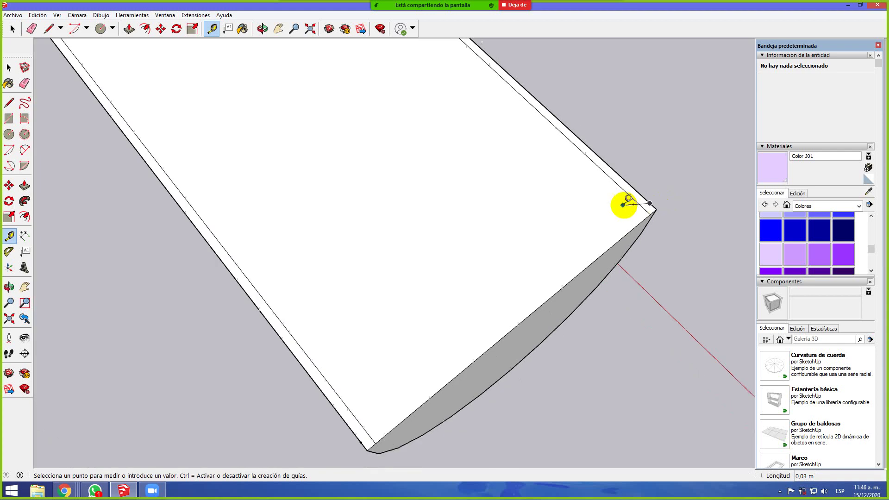
{"action": "left_click", "coordinate": [648, 204]}
{"action": "left_click", "coordinate": [392, 410]}
{"action": "middle_click_drag", "start_coordinate": [512, 401], "coordinate": [200, 284]}
{"action": "scroll", "coordinate": [200, 284], "scroll_direction": "down", "scroll_amount": 1}
{"action": "middle_click_drag", "start_coordinate": [140, 270], "coordinate": [148, 353]}
{"action": "scroll", "coordinate": [148, 354], "scroll_direction": "down", "scroll_amount": 1}
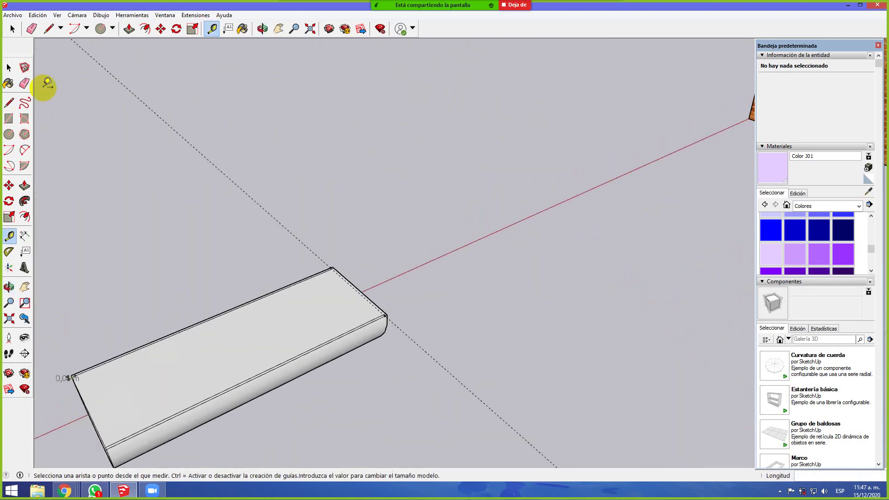
Push/Pull the inner curved end face 1.00 m along the solid's full length to hollow it out between the walls
{"action": "left_click", "coordinate": [130, 28]}
{"action": "middle_click_drag", "start_coordinate": [202, 91], "coordinate": [241, 393]}
{"action": "left_click", "coordinate": [326, 384]}
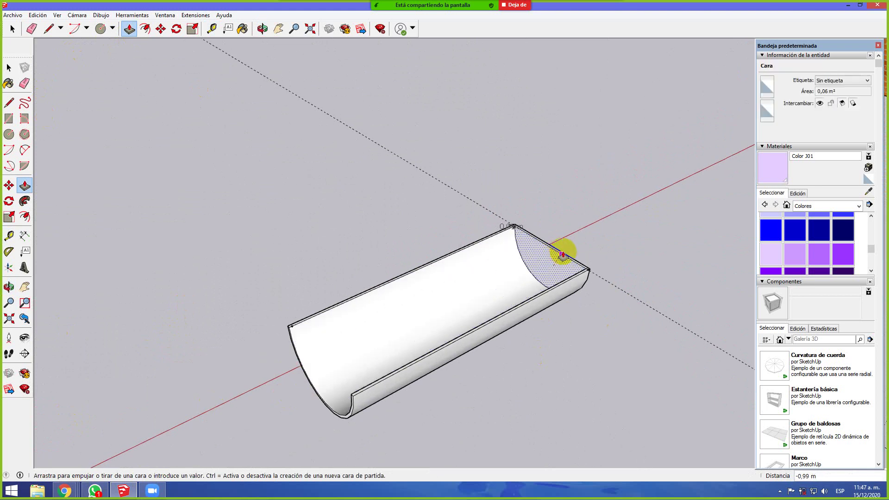
{"action": "scroll", "coordinate": [570, 258], "scroll_direction": "up", "scroll_amount": 6}
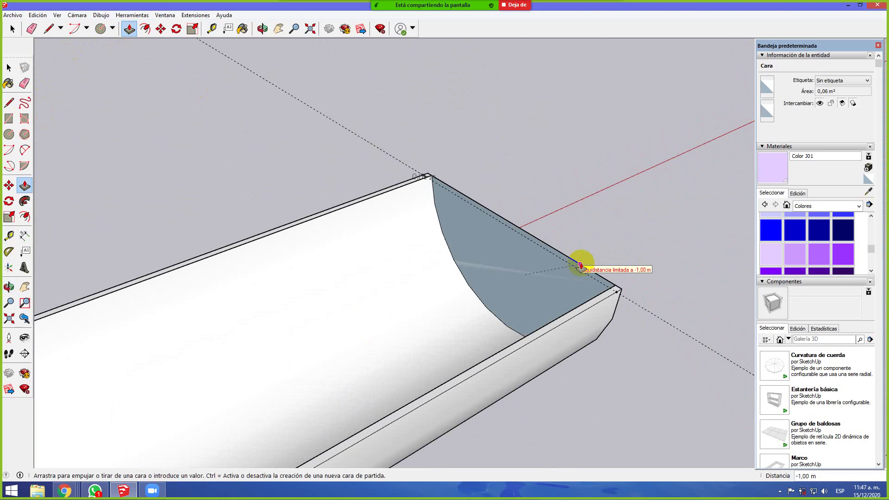
{"action": "left_click", "coordinate": [581, 265]}
Close the opened far end by drawing a 0.38 m line between the upper inner corners of its walls
{"action": "middle_click_drag", "start_coordinate": [627, 317], "coordinate": [371, 392]}
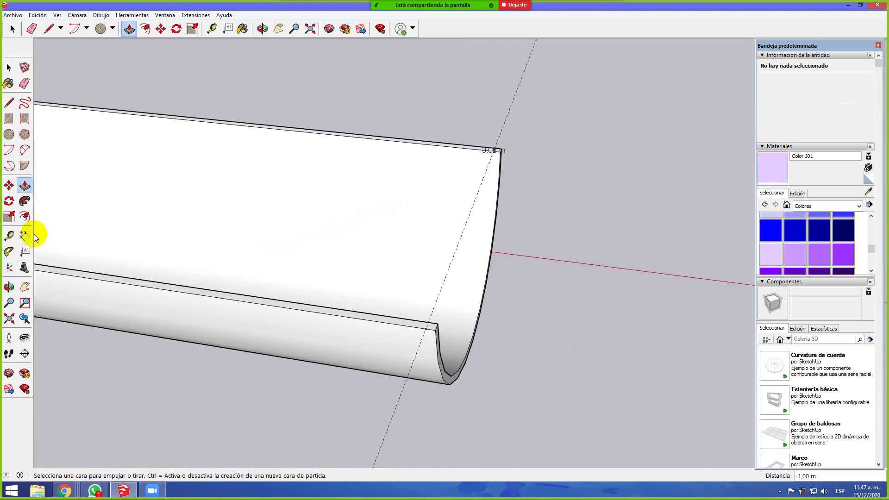
{"action": "left_click", "coordinate": [49, 28]}
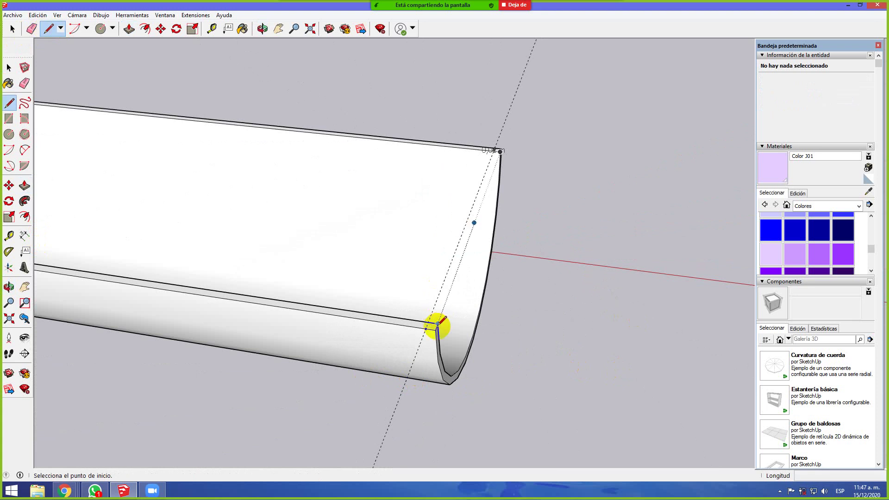
{"action": "left_click", "coordinate": [438, 323]}
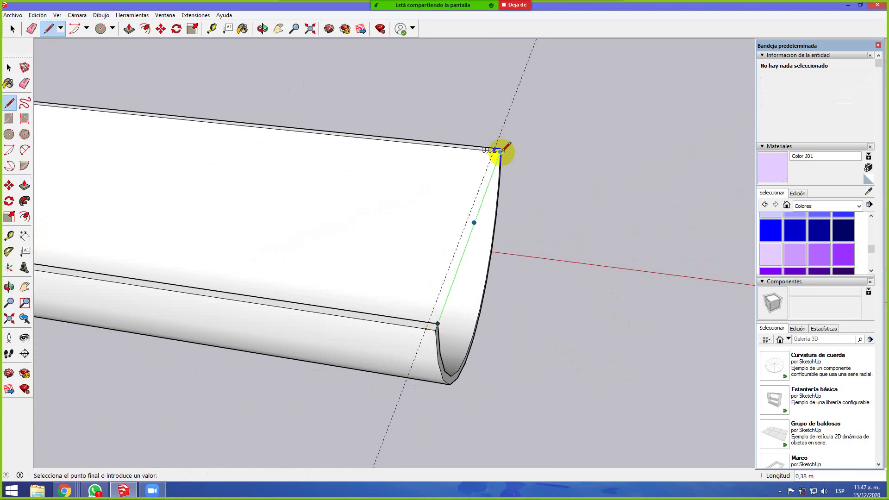
{"action": "left_click", "coordinate": [500, 151]}
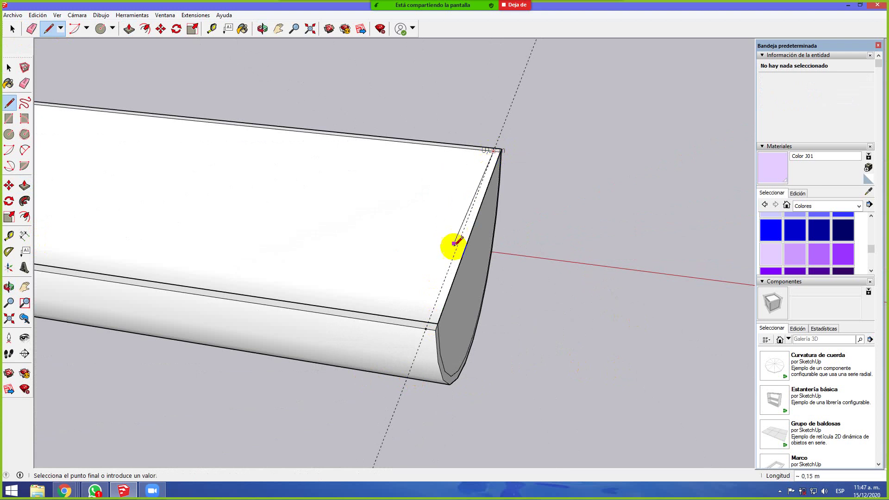
Try an inset line of 0.38 m along the guide across the far end's rim, and remove it
{"action": "left_click", "coordinate": [429, 319]}
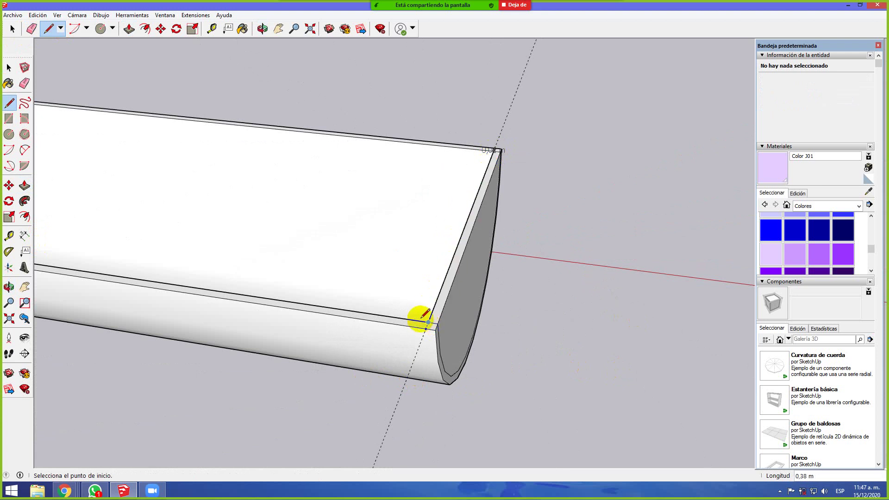
{"action": "middle_click_drag", "start_coordinate": [418, 316], "coordinate": [566, 275]}
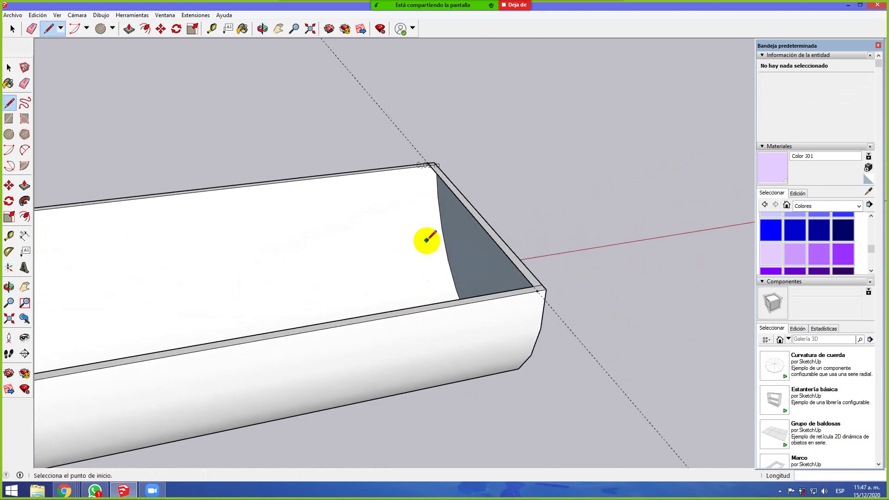
{"action": "scroll", "coordinate": [424, 237], "scroll_direction": "up", "scroll_amount": 2}
{"action": "scroll", "coordinate": [427, 240], "scroll_direction": "up", "scroll_amount": 1}
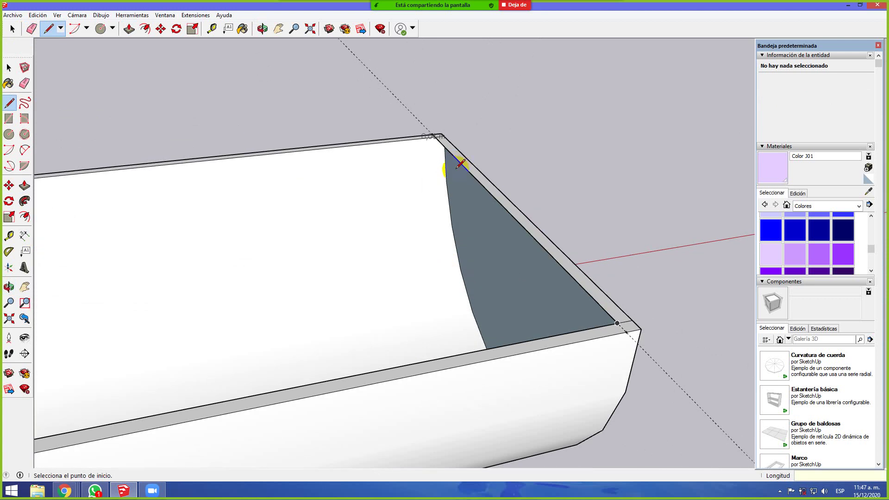
{"action": "left_click", "coordinate": [587, 290]}
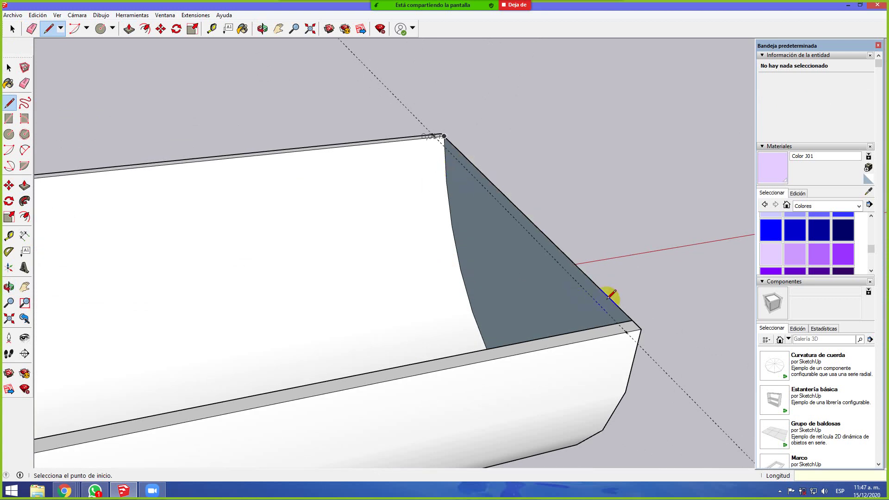
Push/Pull the far end face 0.01 m to give that end wall its thickness
{"action": "middle_click_drag", "start_coordinate": [630, 323], "coordinate": [546, 363]}
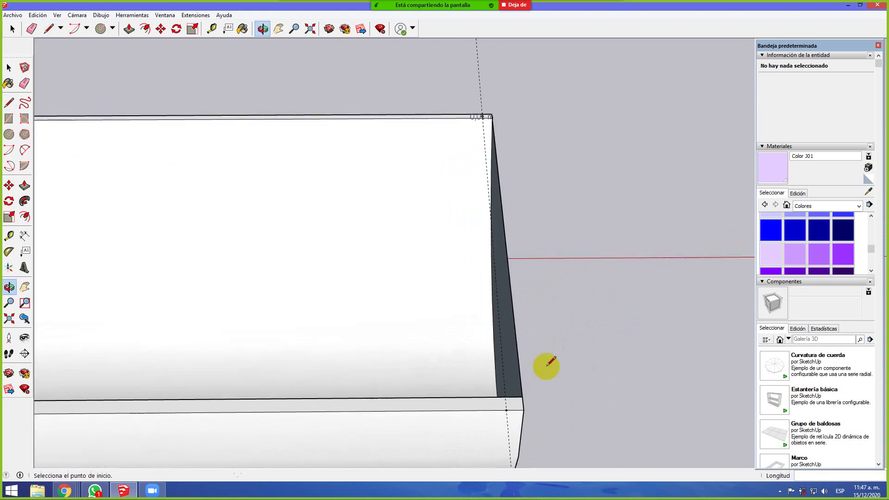
{"action": "left_click", "coordinate": [130, 29]}
{"action": "mouse_move", "coordinate": [508, 321]}
{"action": "left_mouse_down"}
{"action": "mouse_move", "coordinate": [490, 319]}
{"action": "mouse_move", "coordinate": [496, 324]}
{"action": "left_mouse_up"}
Try to close the remaining open end with a 0.38 m line between its upper inner corners, and undo it
{"action": "middle_click_drag", "start_coordinate": [293, 341], "coordinate": [335, 400]}
{"action": "scroll", "coordinate": [548, 309], "scroll_direction": "up", "scroll_amount": 5}
{"action": "scroll", "coordinate": [542, 311], "scroll_direction": "down", "scroll_amount": 3}
{"action": "middle_click_drag", "start_coordinate": [557, 327], "coordinate": [513, 321]}
{"action": "middle_click_drag", "start_coordinate": [624, 321], "coordinate": [563, 370]}
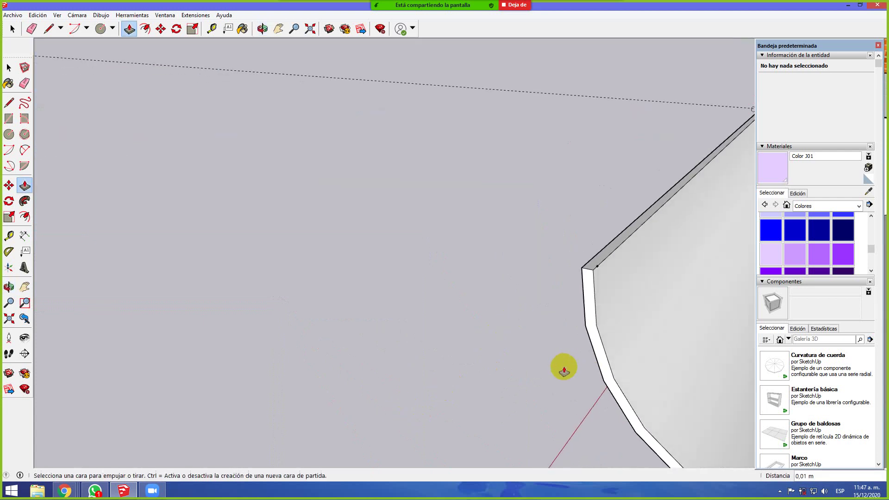
{"action": "left_click", "coordinate": [9, 102]}
{"action": "scroll", "coordinate": [248, 218], "scroll_direction": "down", "scroll_amount": 5}
{"action": "scroll", "coordinate": [546, 298], "scroll_direction": "up", "scroll_amount": 2}
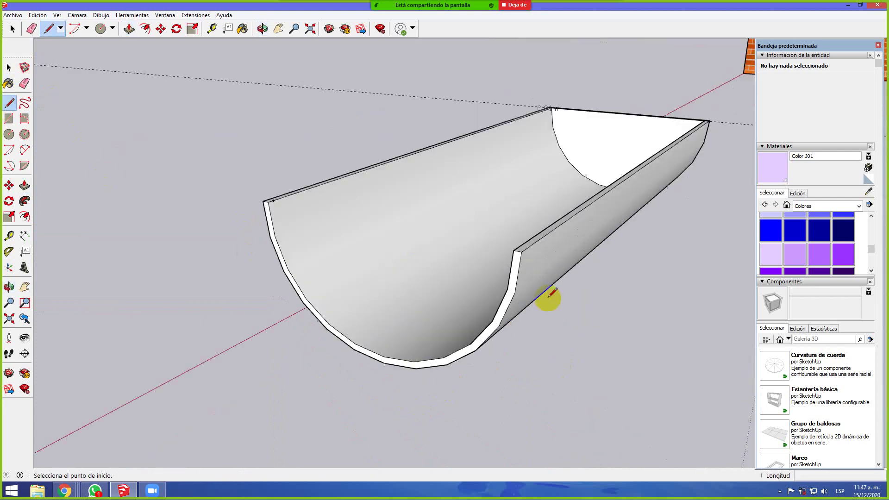
{"action": "left_click", "coordinate": [196, 179]}
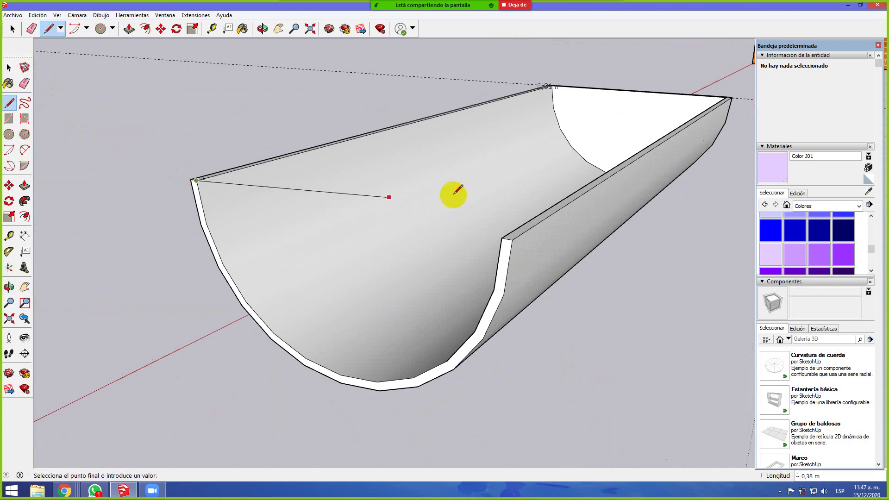
{"action": "left_click", "coordinate": [501, 238]}
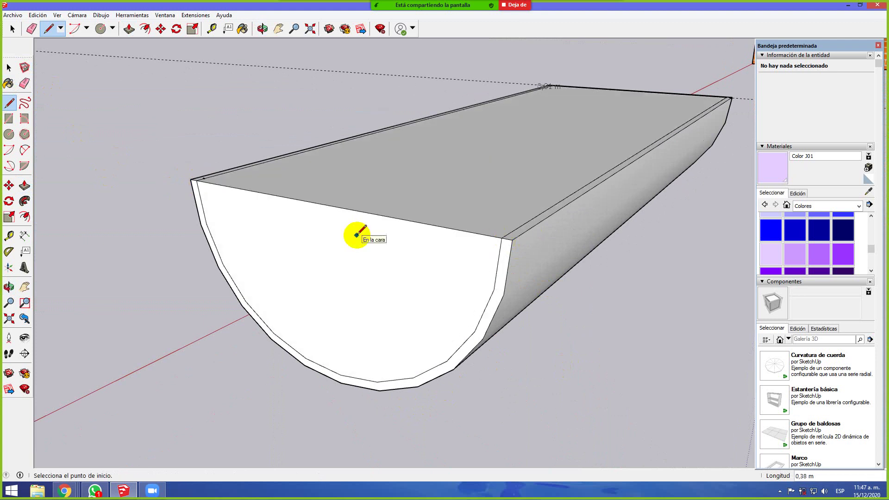
{"action": "key", "text": "ctrl+z"}
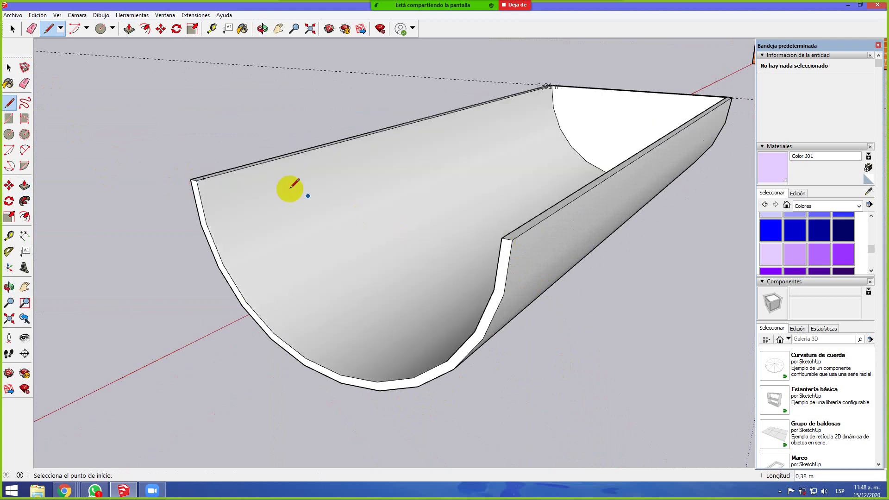
Draw two lines across the open end, one inset from the guide point to the opposite rim and one joining its upper inner corners
{"action": "left_click", "coordinate": [204, 179]}
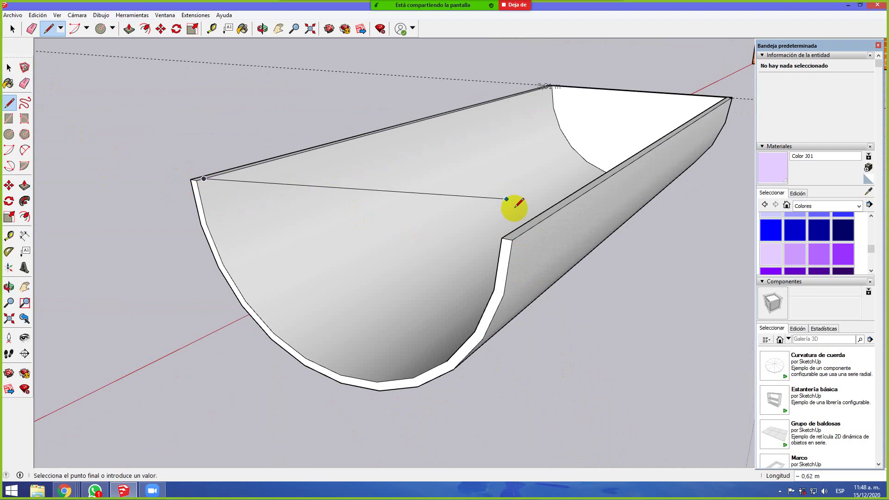
{"action": "left_click", "coordinate": [517, 236]}
{"action": "middle_click_drag", "start_coordinate": [508, 238], "coordinate": [536, 337]}
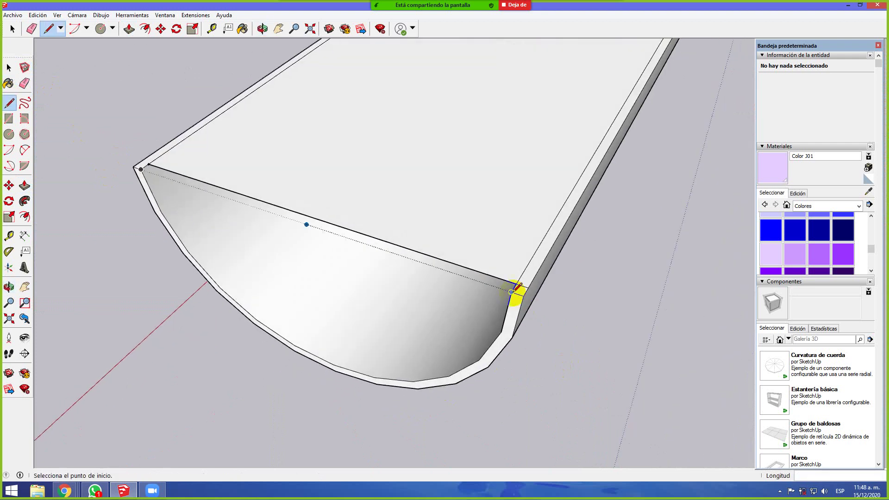
{"action": "left_click", "coordinate": [511, 292]}
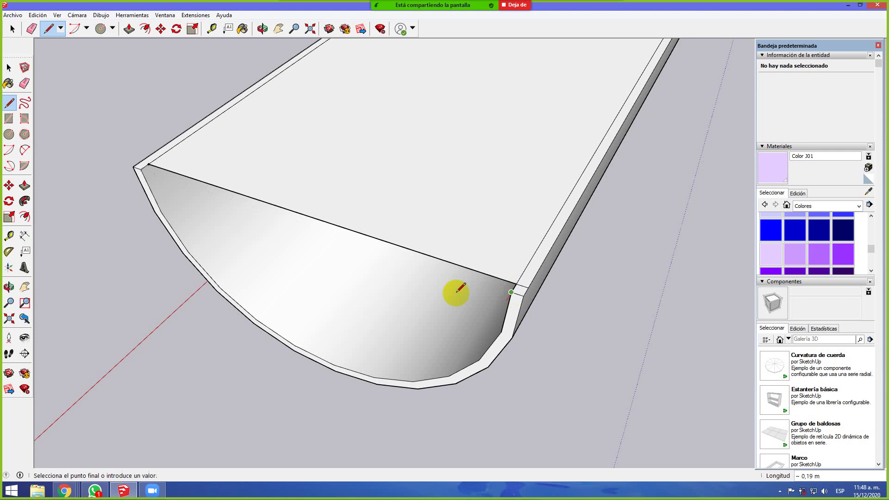
{"action": "left_click", "coordinate": [141, 172]}
{"action": "middle_click_drag", "start_coordinate": [384, 193], "coordinate": [367, 206]}
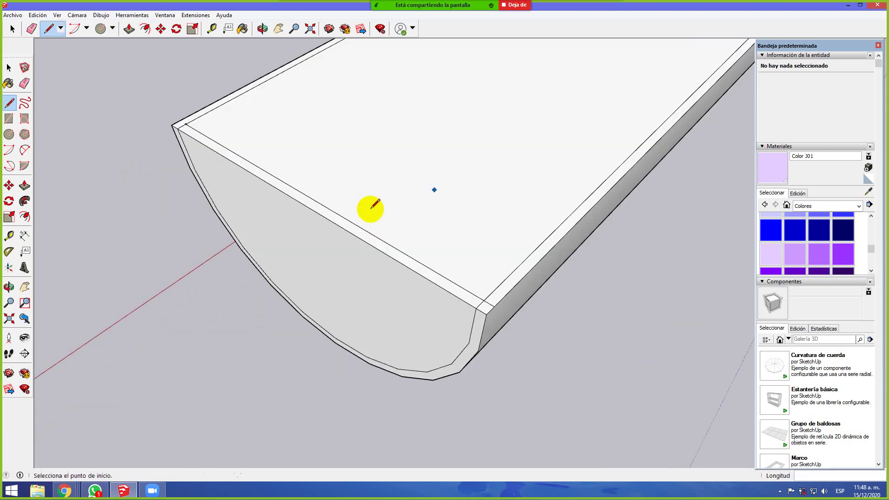
Delete the large top face, the narrow rim strip at the newly closed end, and the inset line beside it
{"action": "left_click", "coordinate": [30, 32]}
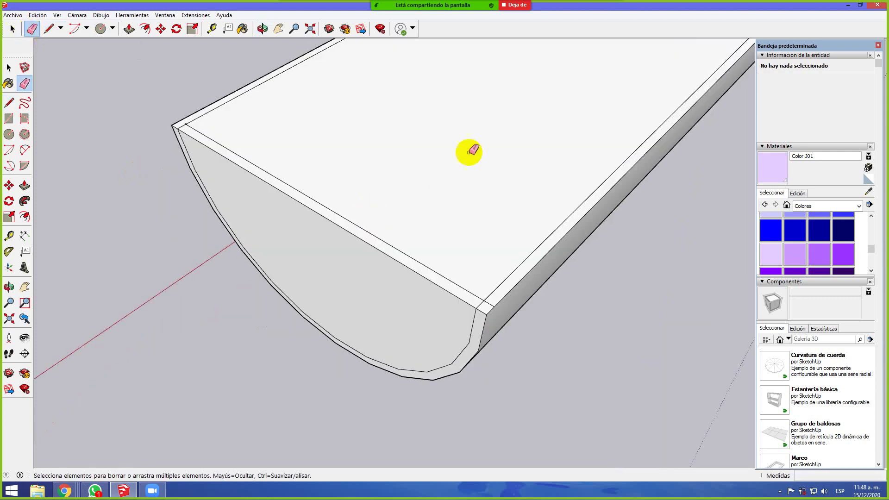
{"action": "left_click", "coordinate": [13, 30]}
{"action": "left_click", "coordinate": [471, 181]}
{"action": "middle_click_drag", "start_coordinate": [513, 193], "coordinate": [337, 188]}
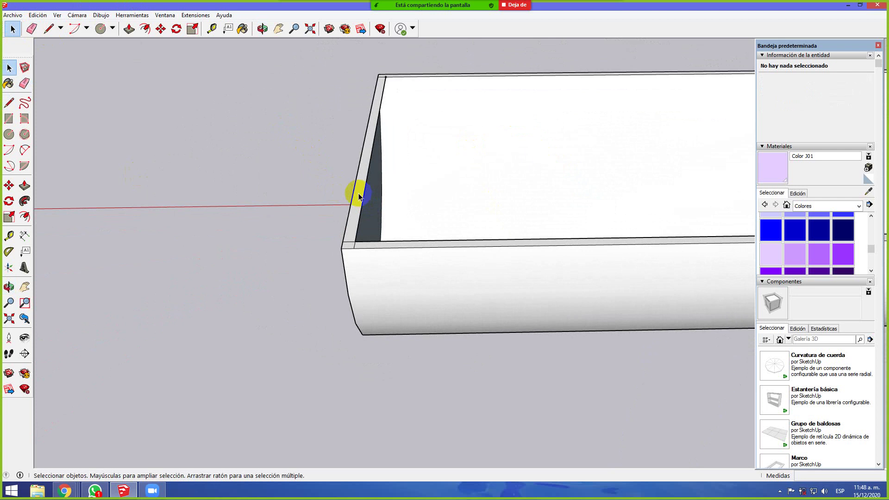
{"action": "left_click", "coordinate": [359, 196]}
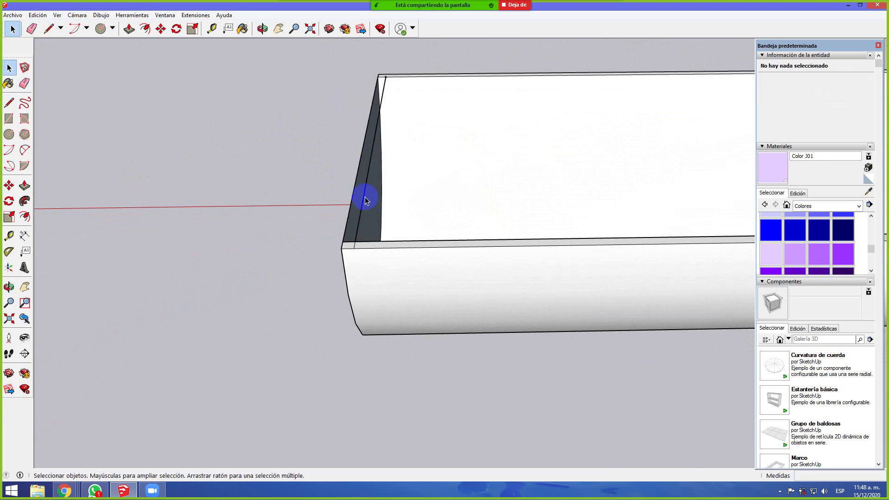
{"action": "left_click", "coordinate": [366, 200]}
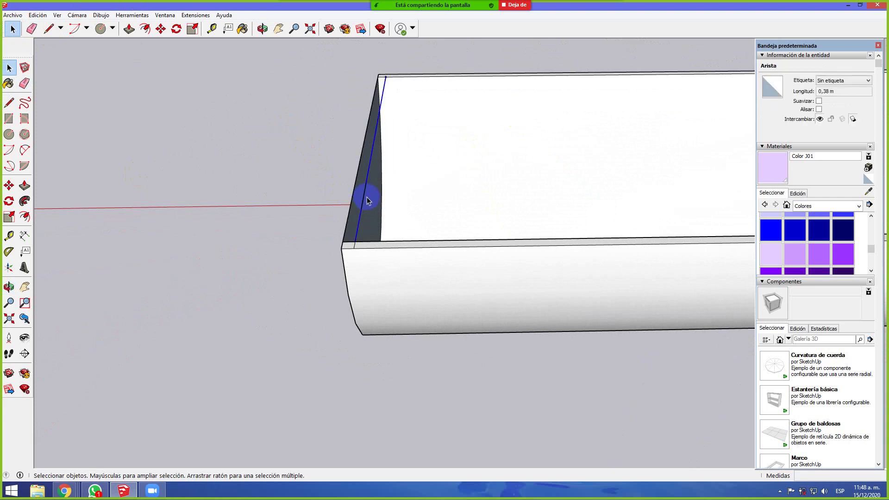
{"action": "left_click", "coordinate": [366, 200]}
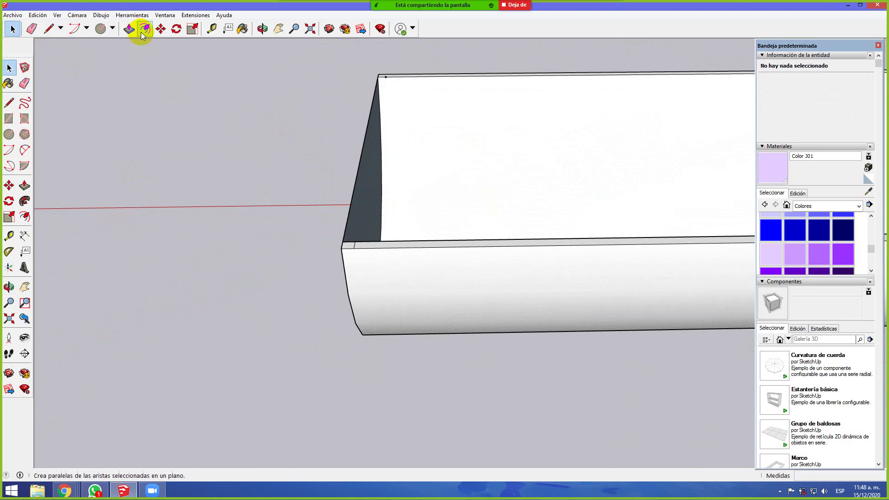
Push/Pull the newly closed end face to give this end wall its thickness
{"action": "left_click", "coordinate": [129, 31]}
{"action": "left_click", "coordinate": [371, 192]}
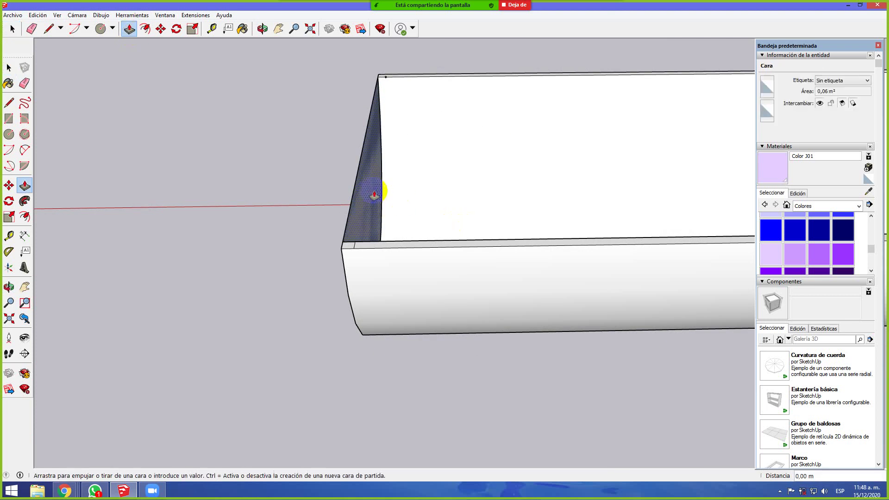
{"action": "left_click", "coordinate": [378, 134]}
Erase the leftover guide line across the far end and the measurement label at its rim corner
{"action": "middle_click_drag", "start_coordinate": [508, 304], "coordinate": [560, 225]}
{"action": "left_click", "coordinate": [31, 28]}
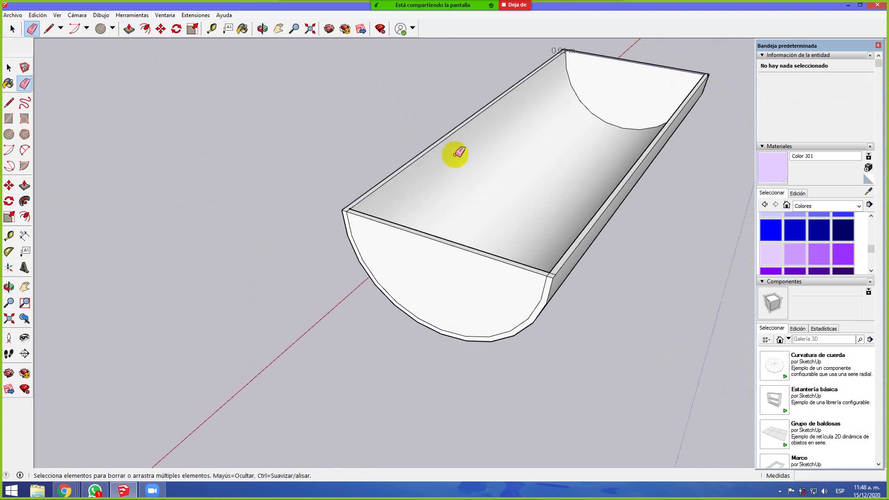
{"action": "middle_click_drag", "start_coordinate": [320, 135], "coordinate": [526, 212]}
{"action": "scroll", "coordinate": [466, 181], "scroll_direction": "up", "scroll_amount": 2}
{"action": "scroll", "coordinate": [273, 179], "scroll_direction": "down", "scroll_amount": 1}
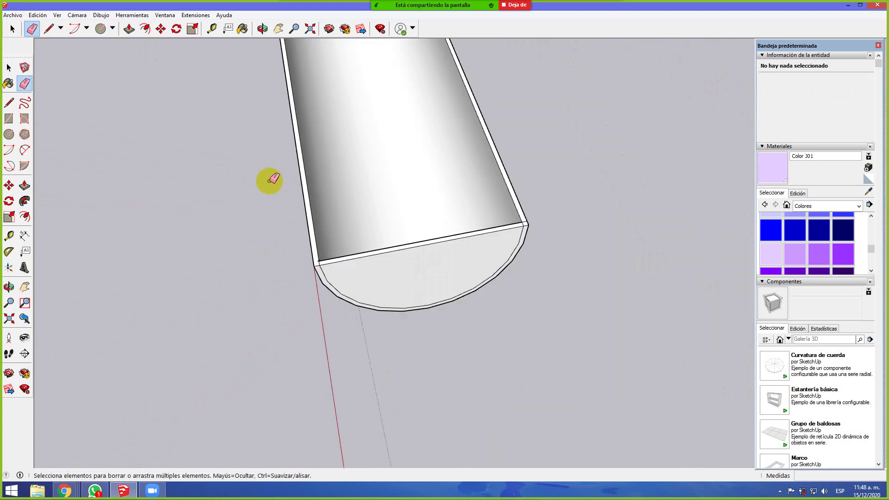
{"action": "middle_click_drag", "start_coordinate": [179, 215], "coordinate": [152, 318]}
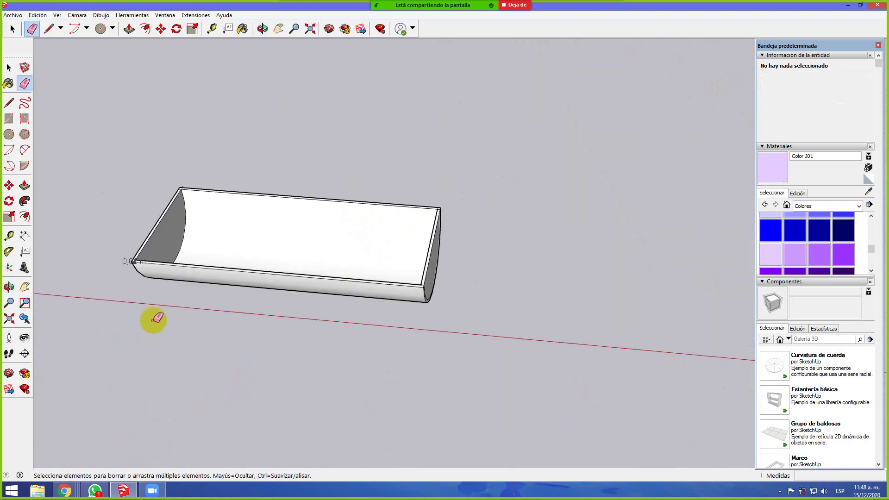
{"action": "scroll", "coordinate": [116, 265], "scroll_direction": "up", "scroll_amount": 1}
{"action": "scroll", "coordinate": [116, 265], "scroll_direction": "up", "scroll_amount": 5}
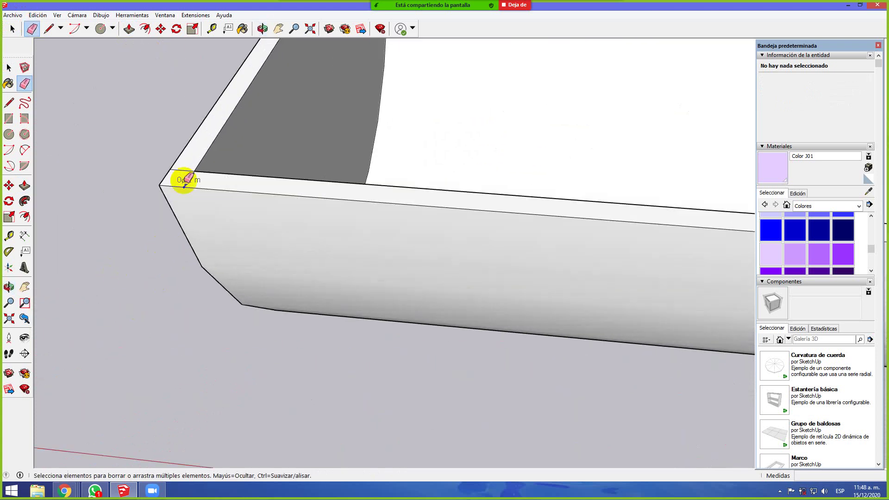
{"action": "mouse_move", "coordinate": [188, 180]}
{"action": "middle_mouse_down"}
{"action": "mouse_move", "coordinate": [135, 202]}
{"action": "mouse_move", "coordinate": [204, 214]}
{"action": "mouse_move", "coordinate": [258, 270]}
{"action": "middle_mouse_up"}
{"action": "left_click", "coordinate": [251, 275]}
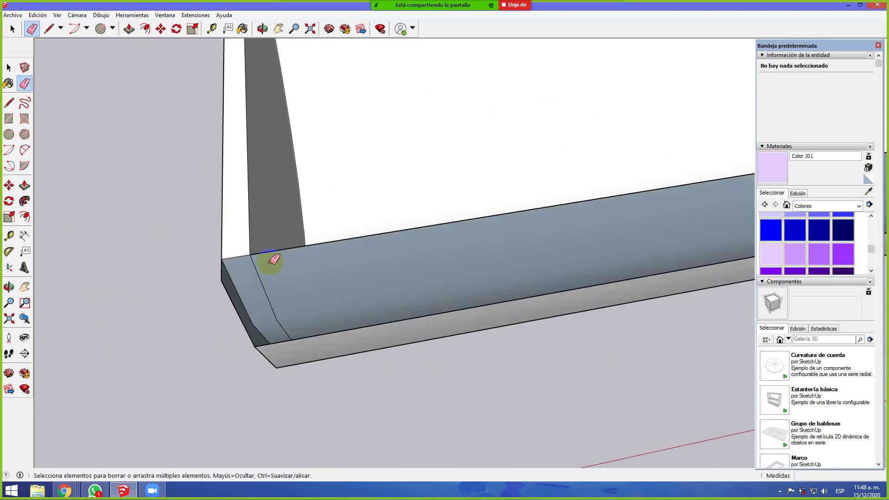
{"action": "left_click", "coordinate": [246, 263]}
Select and delete the guide point on the long outer edge beside the rim corner
{"action": "left_click", "coordinate": [13, 29]}
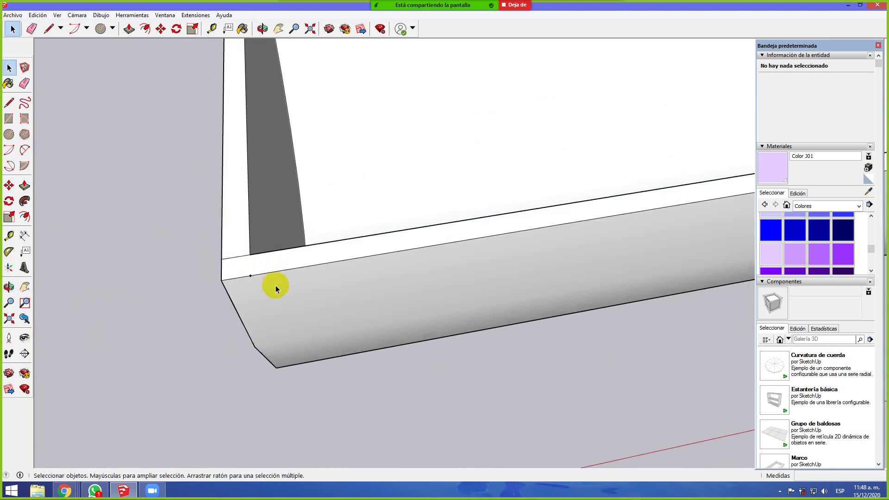
{"action": "left_click", "coordinate": [253, 288]}
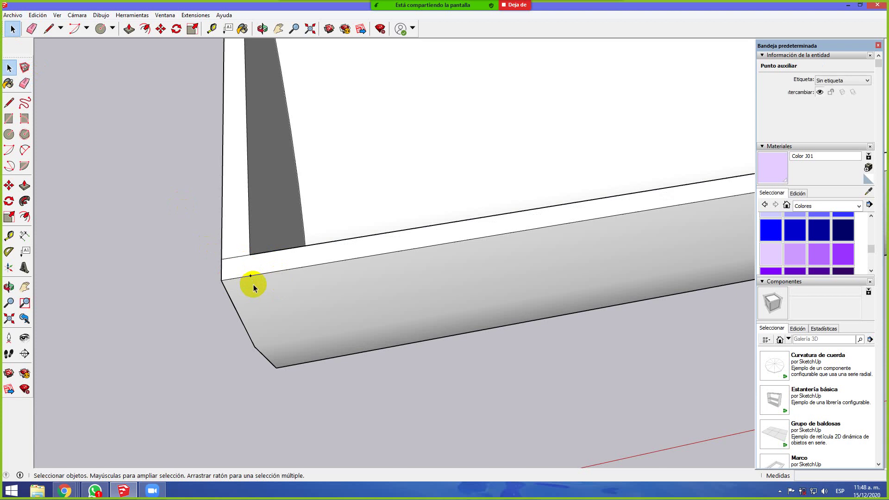
{"action": "left_click", "coordinate": [207, 254]}
Zoom in on the rim corner and delete the remaining guide point from the trough's outer top edge
{"action": "middle_click_drag", "start_coordinate": [207, 254], "coordinate": [76, 296]}
{"action": "scroll", "coordinate": [117, 304], "scroll_direction": "up", "scroll_amount": 2}
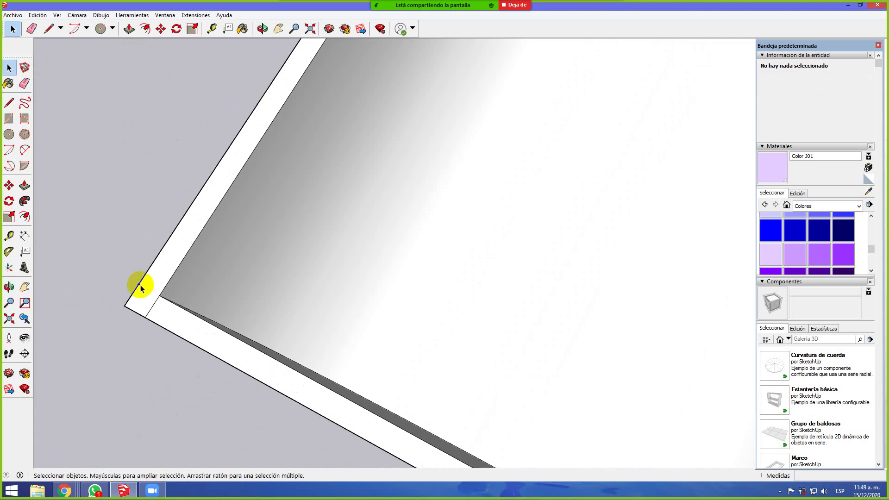
{"action": "left_click", "coordinate": [161, 302]}
{"action": "scroll", "coordinate": [153, 297], "scroll_direction": "up", "scroll_amount": 3}
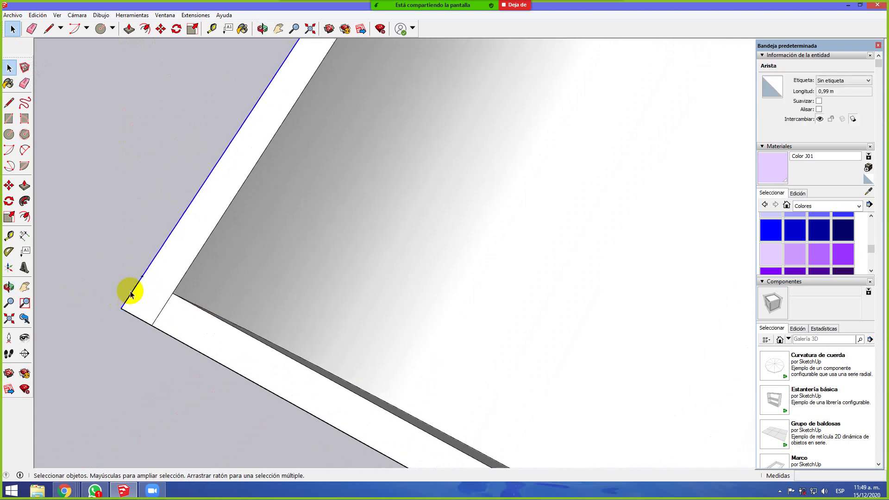
{"action": "left_click", "coordinate": [165, 251]}
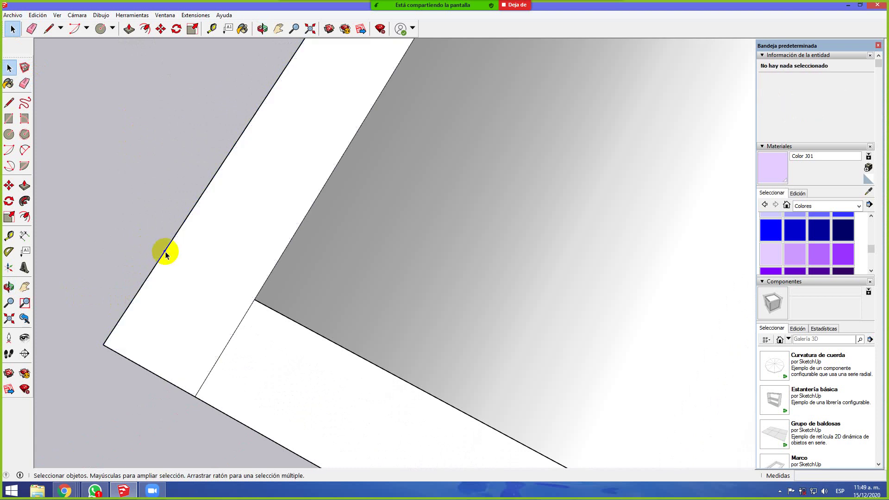
{"action": "left_click", "coordinate": [165, 253]}
{"action": "left_click", "coordinate": [165, 254]}
{"action": "left_click", "coordinate": [165, 254]}
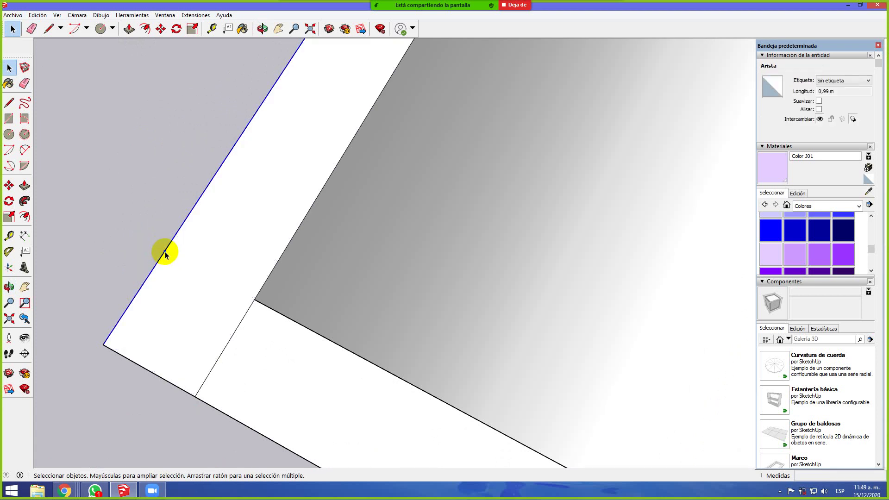
{"action": "left_click", "coordinate": [139, 252]}
{"action": "middle_click_drag", "start_coordinate": [139, 252], "coordinate": [392, 320]}
{"action": "key", "text": "space"}
{"action": "left_click", "coordinate": [393, 319]}
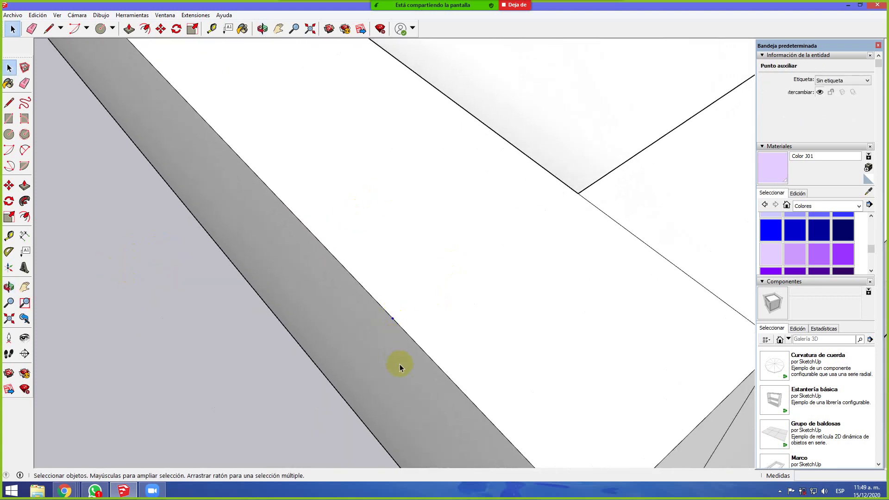
{"action": "middle_click_drag", "start_coordinate": [399, 364], "coordinate": [183, 321]}
{"action": "scroll", "coordinate": [214, 293], "scroll_direction": "up", "scroll_amount": 3}
{"action": "left_click", "coordinate": [234, 384]}
{"action": "scroll", "coordinate": [367, 349], "scroll_direction": "down", "scroll_amount": 5}
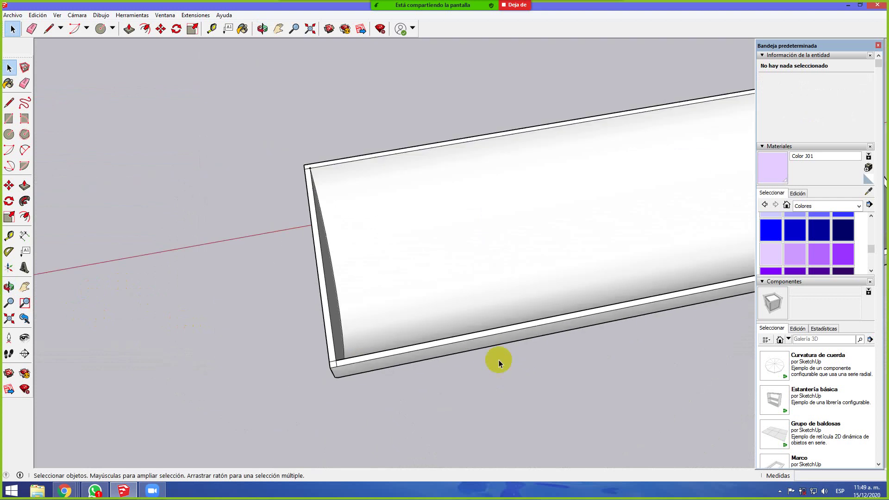
Try to select the guide point at the inner rim corner where the end wall meets the side wall
{"action": "middle_click_drag", "start_coordinate": [506, 353], "coordinate": [488, 231]}
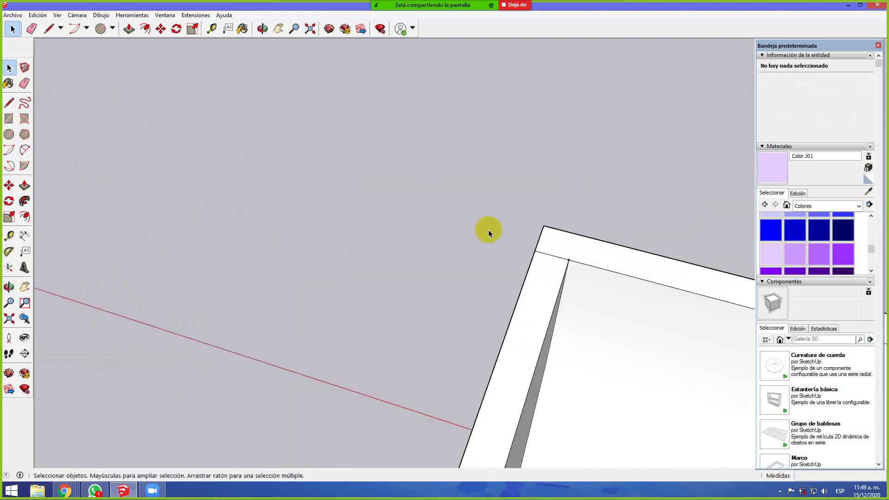
{"action": "left_click", "coordinate": [571, 265]}
{"action": "scroll", "coordinate": [581, 274], "scroll_direction": "up", "scroll_amount": 3}
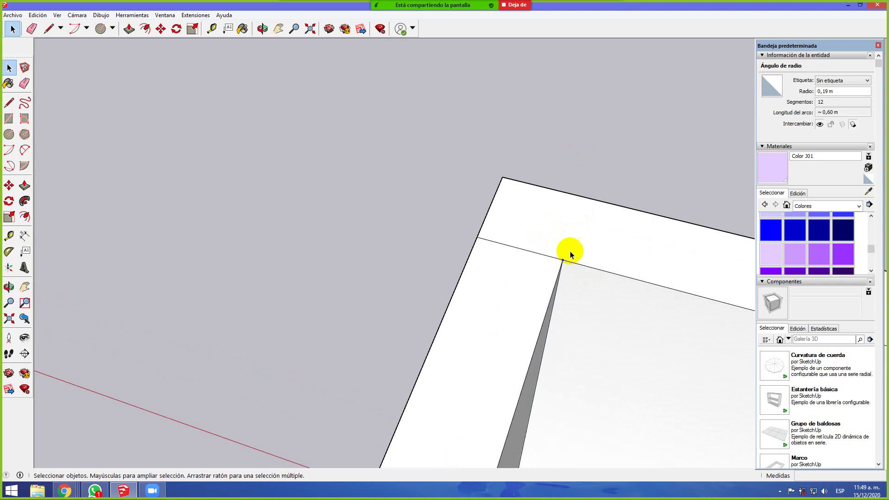
{"action": "left_click", "coordinate": [563, 263], "text": "shift"}
{"action": "left_click", "coordinate": [564, 262]}
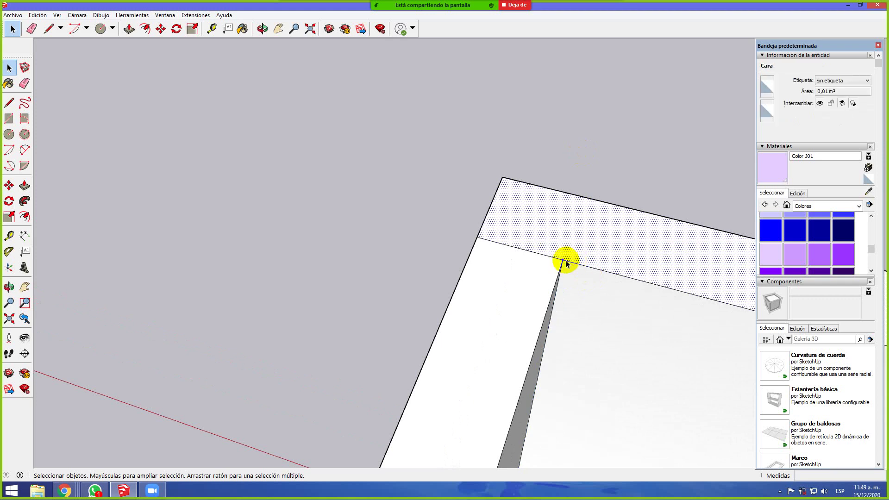
{"action": "left_click", "coordinate": [578, 167]}
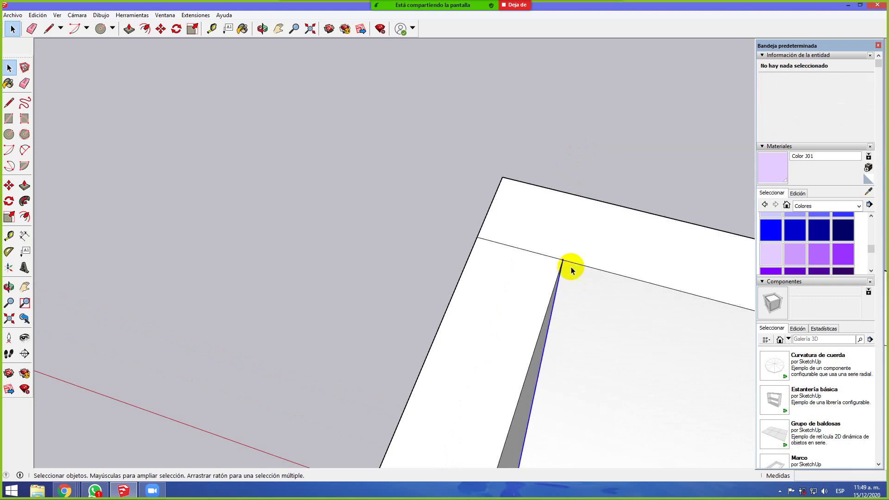
{"action": "left_click", "coordinate": [563, 263]}
{"action": "left_click", "coordinate": [565, 262]}
{"action": "left_click", "coordinate": [440, 252]}
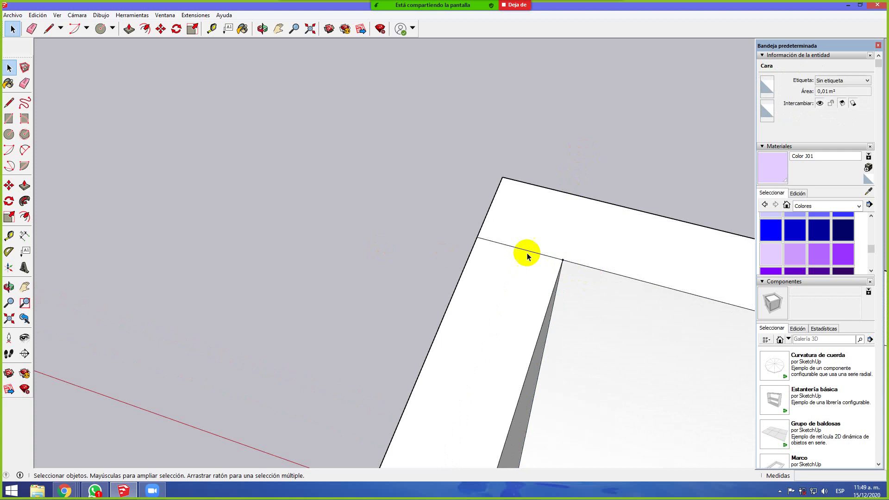
{"action": "left_click", "coordinate": [563, 262]}
{"action": "scroll", "coordinate": [563, 263], "scroll_direction": "up", "scroll_amount": 4}
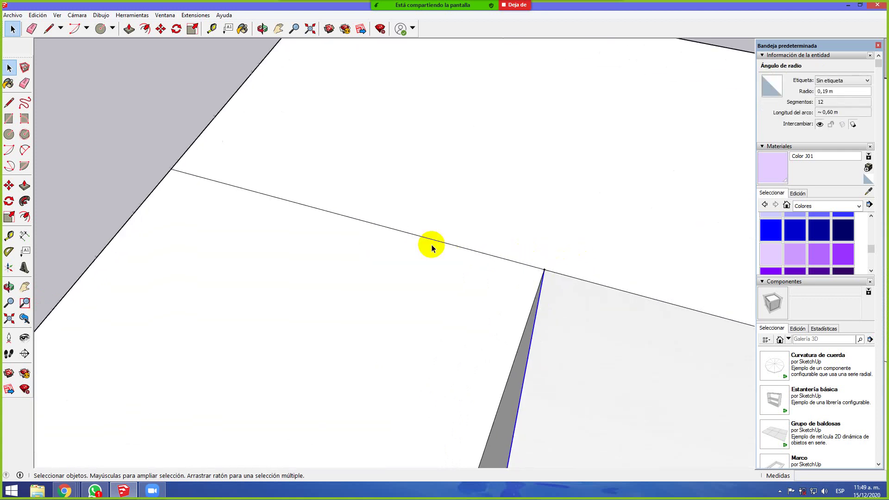
{"action": "left_click", "coordinate": [555, 279]}
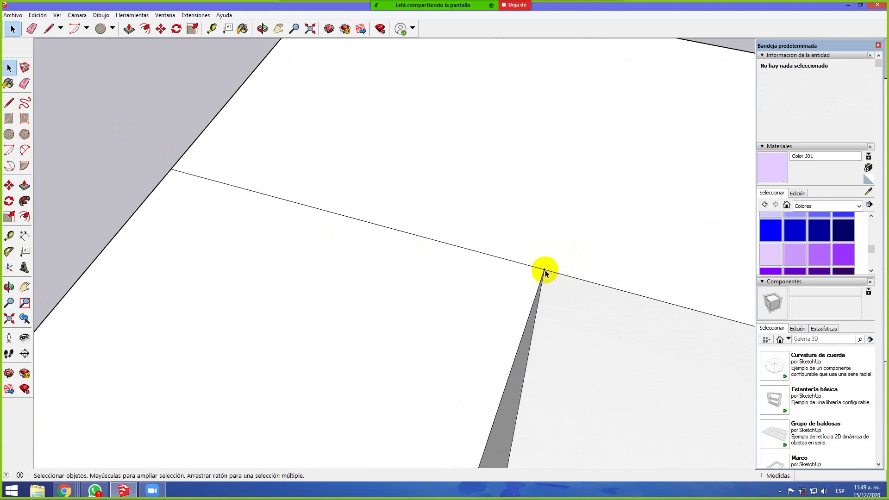
{"action": "left_click", "coordinate": [544, 271]}
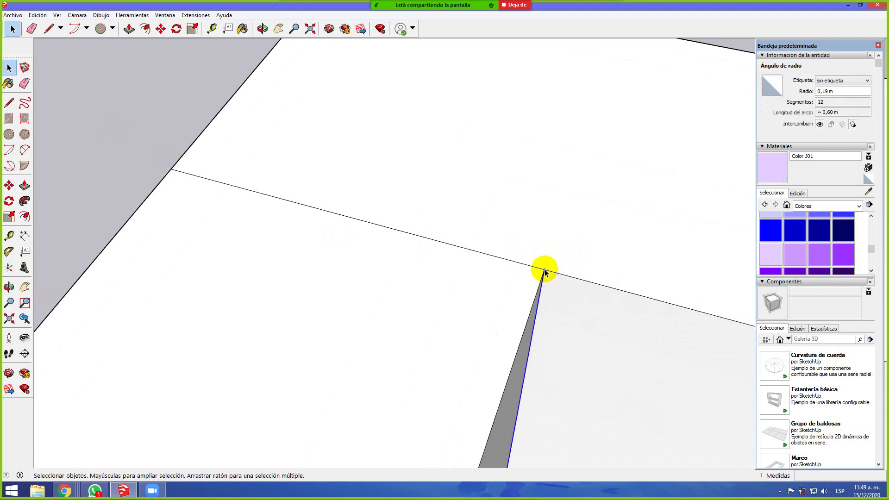
{"action": "left_click", "coordinate": [544, 271]}
{"action": "left_click", "coordinate": [545, 271]}
{"action": "left_click", "coordinate": [544, 272]}
{"action": "left_click", "coordinate": [544, 271]}
{"action": "left_click", "coordinate": [545, 273]}
{"action": "left_click", "coordinate": [544, 271]}
{"action": "left_click", "coordinate": [544, 272]}
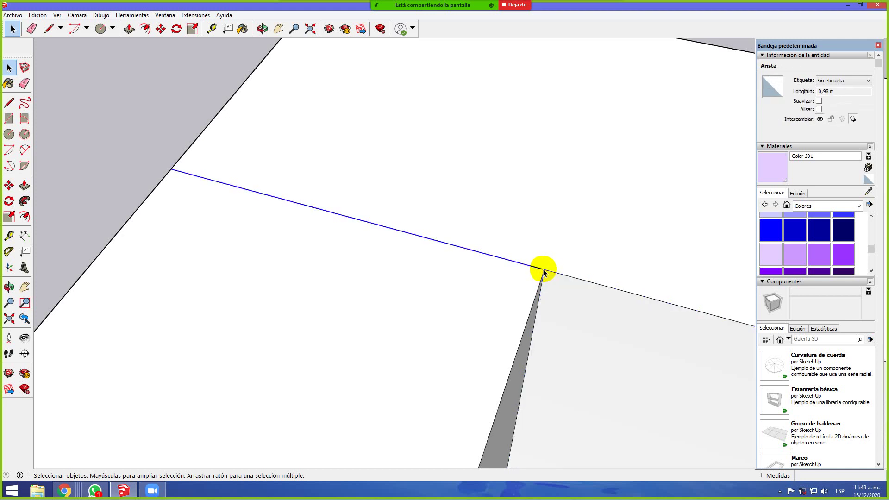
{"action": "left_click", "coordinate": [545, 272]}
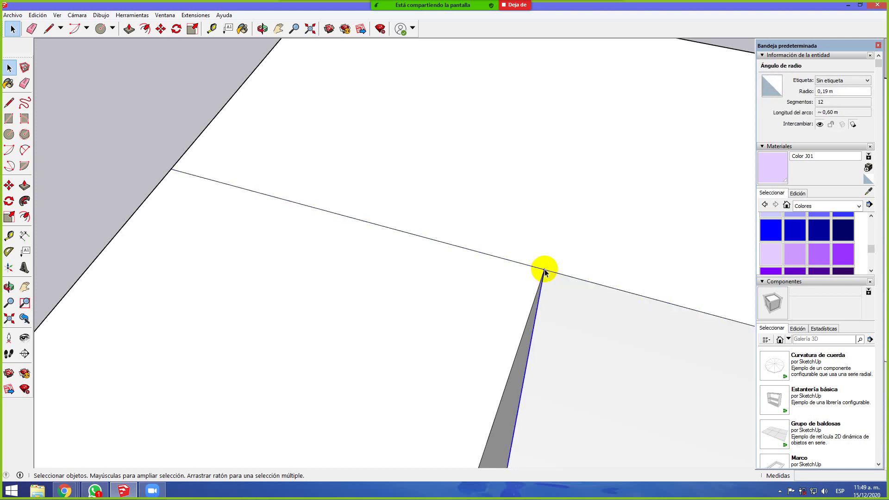
Draw a line along the middle of the opposite end wall's rim, from midpoint to midpoint of its short corner edges
{"action": "scroll", "coordinate": [526, 271], "scroll_direction": "down", "scroll_amount": 5}
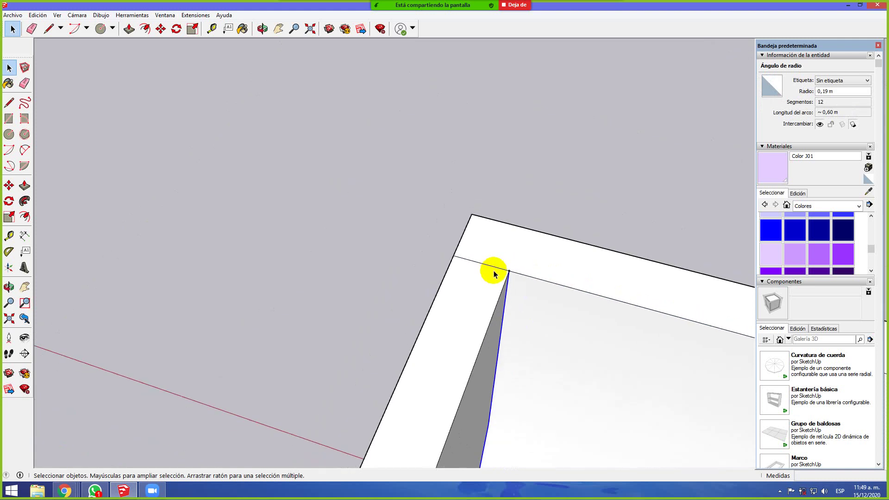
{"action": "scroll", "coordinate": [334, 271], "scroll_direction": "down", "scroll_amount": 4}
{"action": "scroll", "coordinate": [476, 312], "scroll_direction": "down", "scroll_amount": 3}
{"action": "middle_click_drag", "start_coordinate": [532, 357], "coordinate": [379, 322]}
{"action": "scroll", "coordinate": [293, 324], "scroll_direction": "down", "scroll_amount": 4}
{"action": "middle_click_drag", "start_coordinate": [621, 390], "coordinate": [569, 370]}
{"action": "scroll", "coordinate": [555, 417], "scroll_direction": "up", "scroll_amount": 3}
{"action": "middle_click_drag", "start_coordinate": [519, 437], "coordinate": [459, 422]}
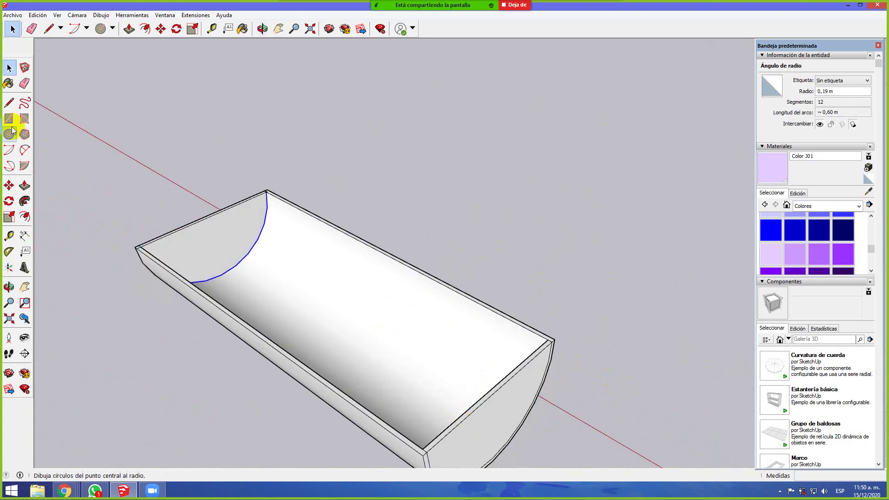
{"action": "left_click", "coordinate": [9, 102]}
{"action": "scroll", "coordinate": [516, 386], "scroll_direction": "up", "scroll_amount": 2}
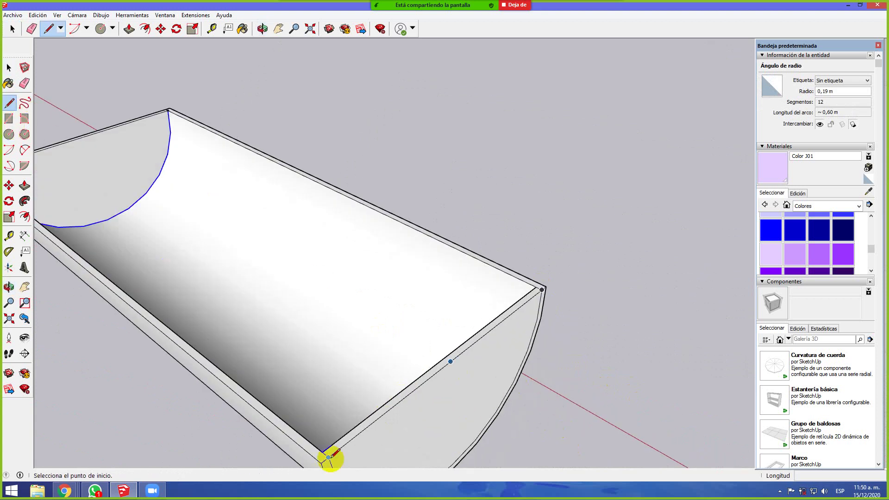
{"action": "middle_click_drag", "start_coordinate": [329, 457], "coordinate": [284, 429]}
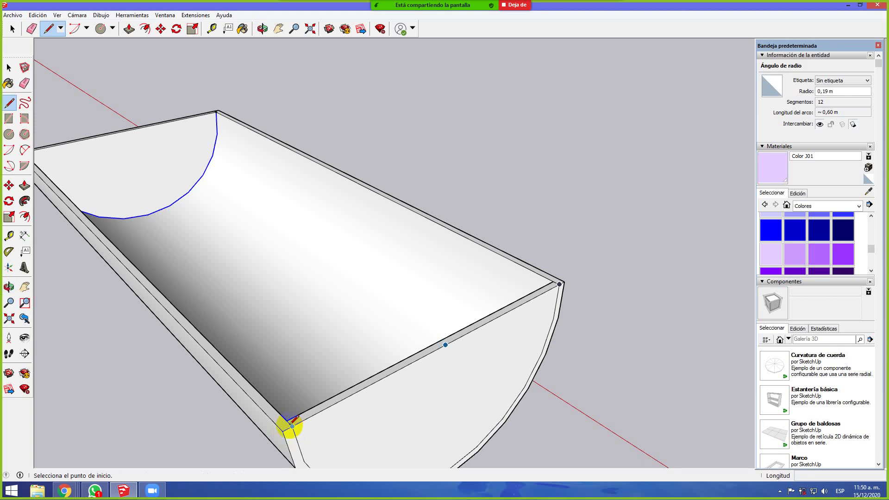
{"action": "scroll", "coordinate": [292, 423], "scroll_direction": "up", "scroll_amount": 4}
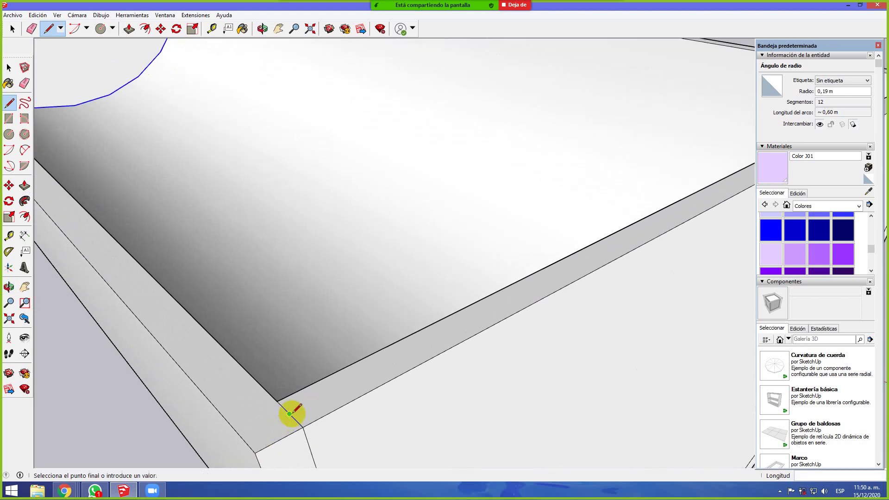
{"action": "left_click", "coordinate": [291, 413]}
{"action": "scroll", "coordinate": [292, 413], "scroll_direction": "down", "scroll_amount": 3}
{"action": "middle_click_drag", "start_coordinate": [704, 175], "coordinate": [238, 254]}
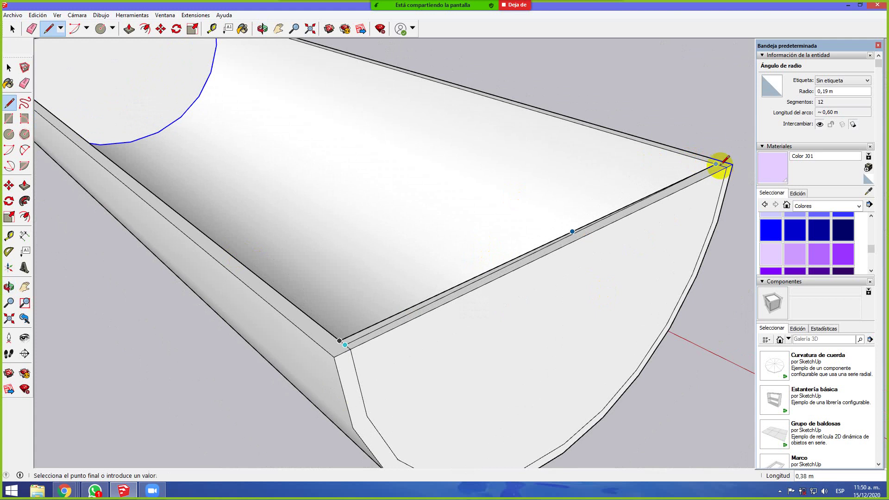
{"action": "left_click", "coordinate": [716, 164]}
{"action": "scroll", "coordinate": [721, 163], "scroll_direction": "up", "scroll_amount": 3}
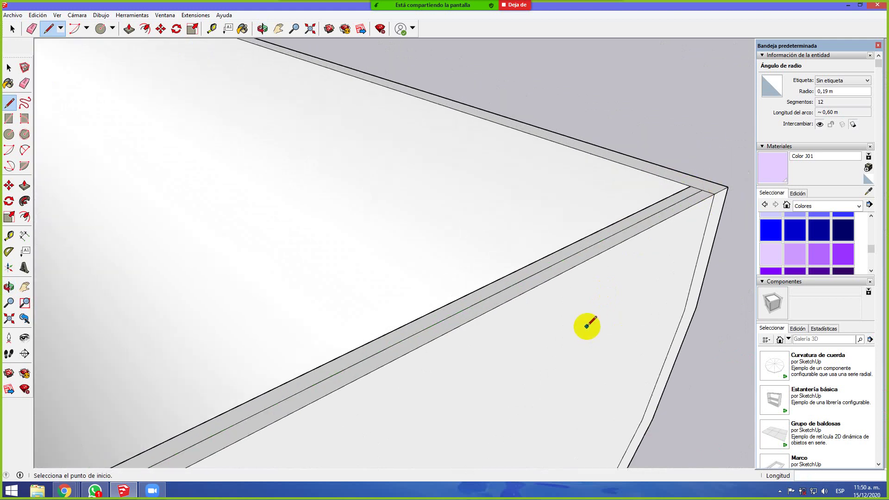
Push/Pull this end wall's outer face inward to the new rim line, halving the wall's thickness
{"action": "scroll", "coordinate": [574, 324], "scroll_direction": "down", "scroll_amount": 2}
{"action": "middle_click_drag", "start_coordinate": [571, 323], "coordinate": [515, 359]}
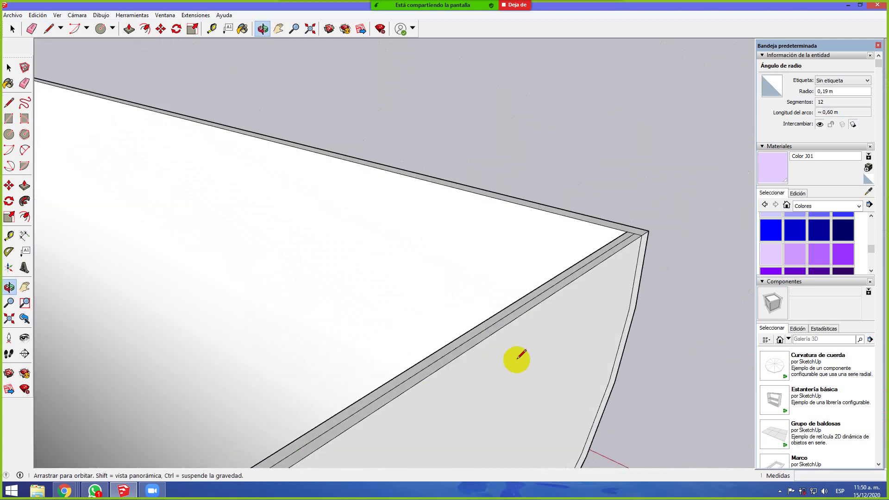
{"action": "left_click", "coordinate": [128, 29]}
{"action": "left_click", "coordinate": [565, 349]}
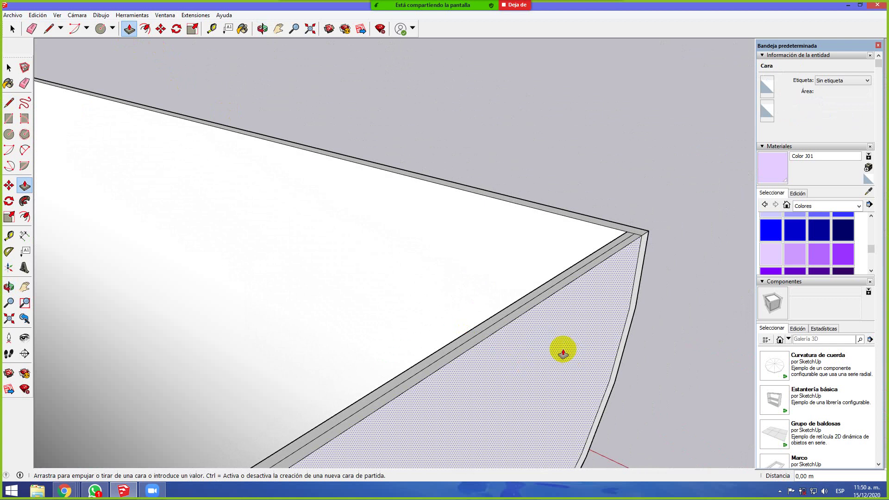
{"action": "left_click", "coordinate": [517, 312]}
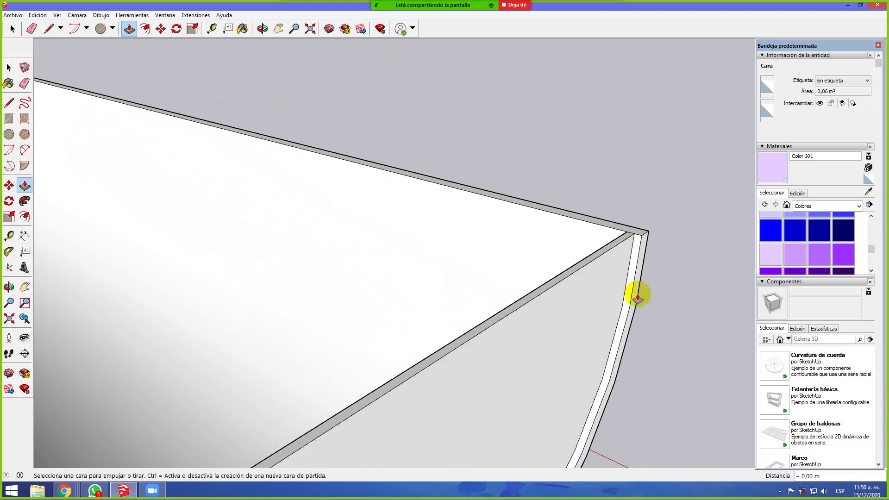
Draw a matching midpoint-to-midpoint line along the rim of the end wall at the trough's other end
{"action": "scroll", "coordinate": [537, 413], "scroll_direction": "down", "scroll_amount": 3}
{"action": "mouse_move", "coordinate": [368, 427]}
{"action": "middle_mouse_down"}
{"action": "mouse_move", "coordinate": [502, 362]}
{"action": "mouse_move", "coordinate": [472, 383]}
{"action": "mouse_move", "coordinate": [235, 386]}
{"action": "mouse_move", "coordinate": [520, 327]}
{"action": "mouse_move", "coordinate": [510, 344]}
{"action": "mouse_move", "coordinate": [333, 328]}
{"action": "mouse_move", "coordinate": [342, 375]}
{"action": "mouse_move", "coordinate": [345, 339]}
{"action": "mouse_move", "coordinate": [358, 354]}
{"action": "mouse_move", "coordinate": [198, 168]}
{"action": "middle_mouse_up"}
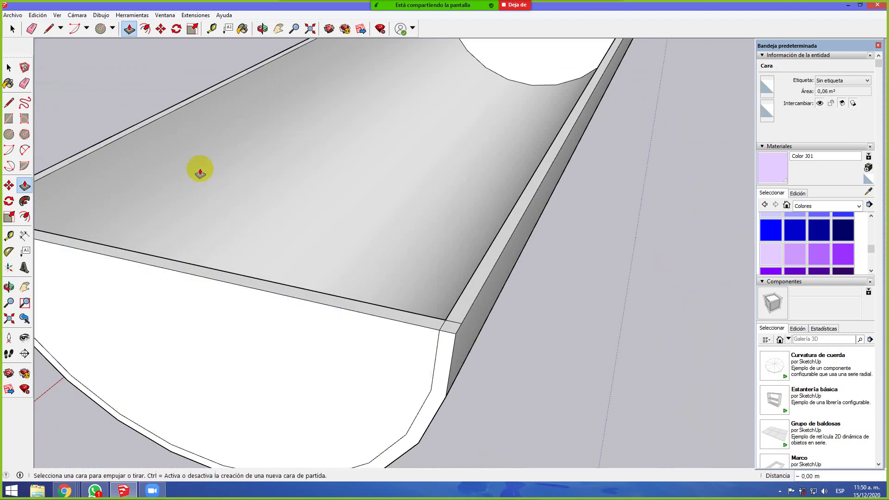
{"action": "left_click", "coordinate": [49, 28]}
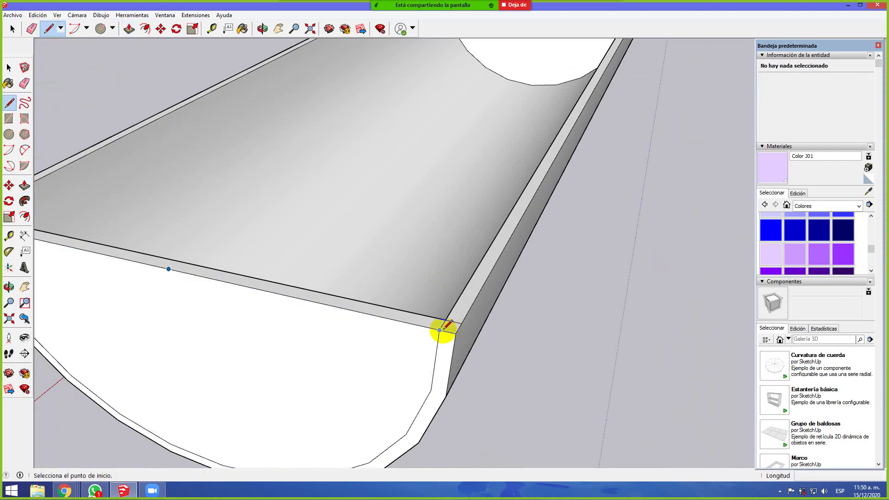
{"action": "scroll", "coordinate": [440, 326], "scroll_direction": "up", "scroll_amount": 3}
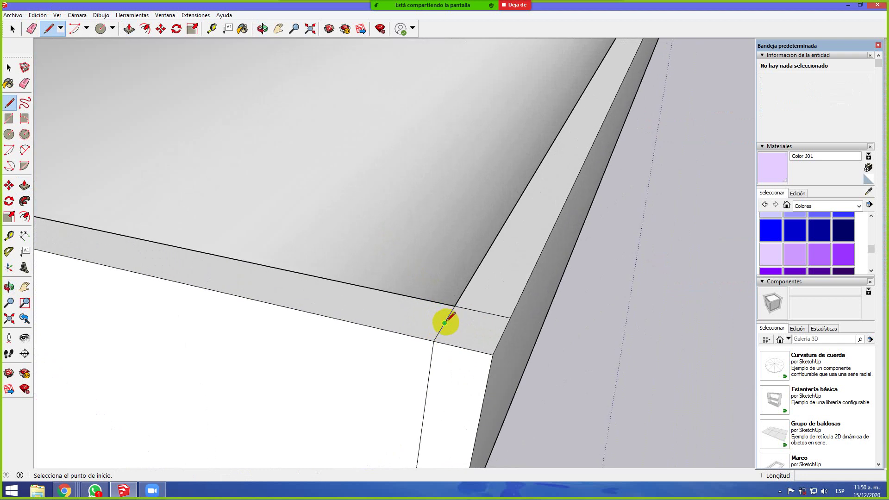
{"action": "left_click", "coordinate": [445, 323]}
{"action": "scroll", "coordinate": [436, 317], "scroll_direction": "down", "scroll_amount": 5}
{"action": "key", "text": "o"}
{"action": "left_click_drag", "start_coordinate": [143, 277], "coordinate": [372, 270]}
{"action": "middle_click_drag", "start_coordinate": [371, 270], "coordinate": [433, 270]}
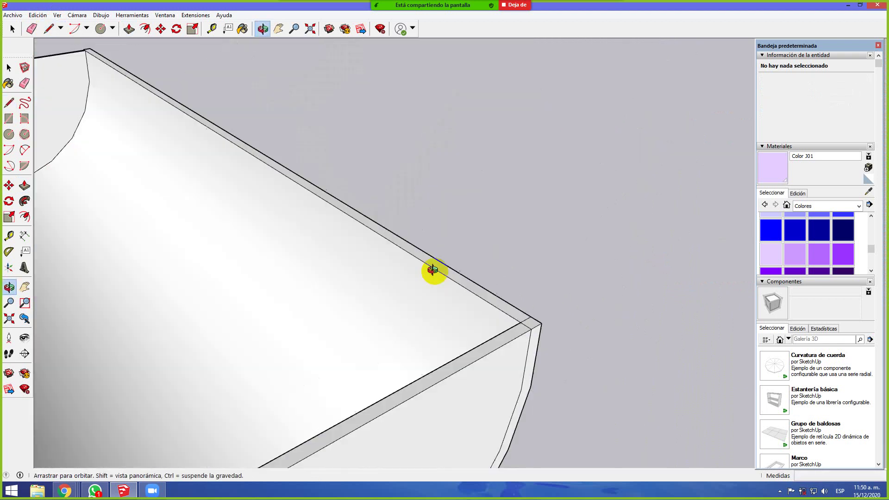
{"action": "scroll", "coordinate": [619, 175], "scroll_direction": "down", "scroll_amount": 6}
{"action": "scroll", "coordinate": [416, 306], "scroll_direction": "up", "scroll_amount": 2}
{"action": "scroll", "coordinate": [417, 307], "scroll_direction": "up", "scroll_amount": 3}
{"action": "left_click", "coordinate": [509, 230]}
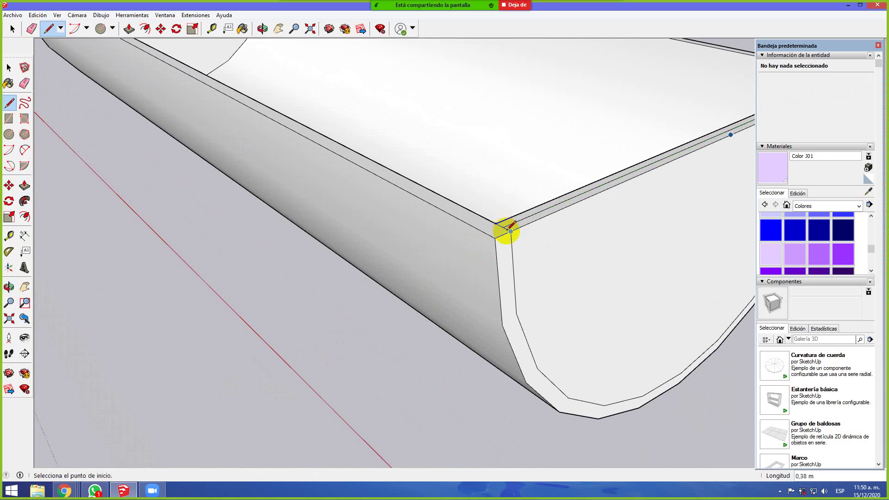
{"action": "middle_click_drag", "start_coordinate": [553, 236], "coordinate": [389, 294]}
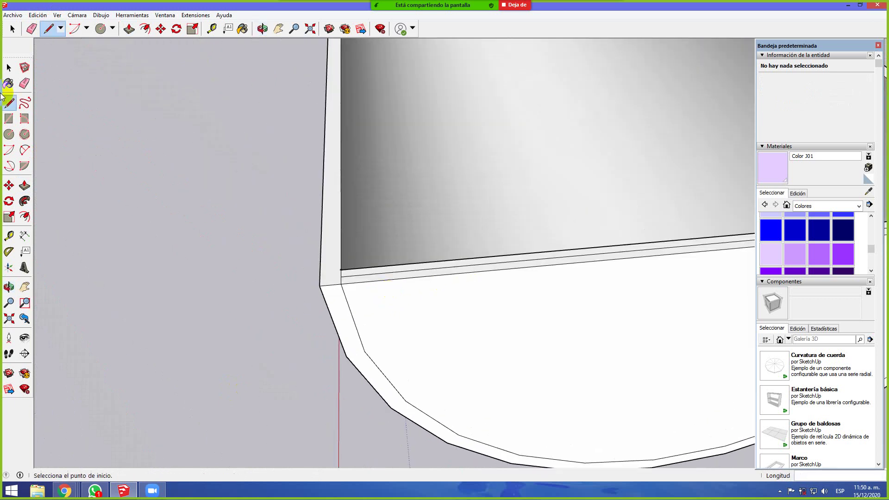
Push/Pull the outer face of this second end wall inward to its rim line
{"action": "left_click", "coordinate": [128, 29]}
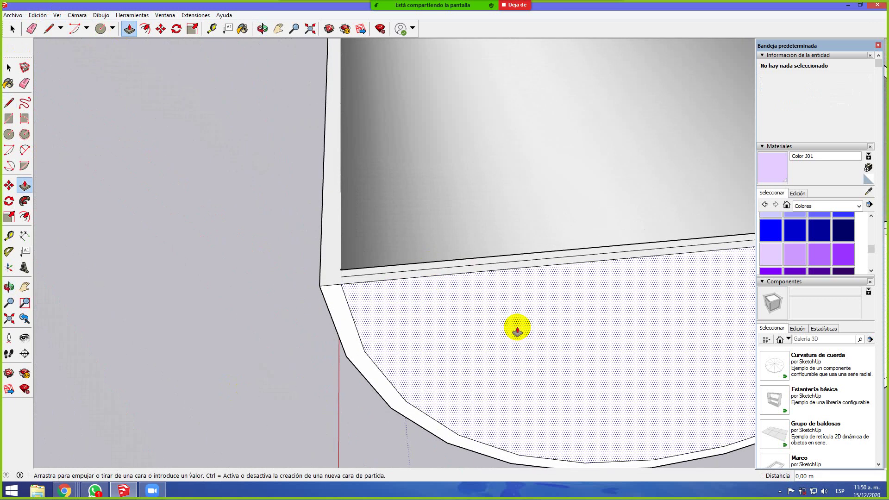
{"action": "left_click", "coordinate": [517, 331]}
{"action": "left_click", "coordinate": [497, 267]}
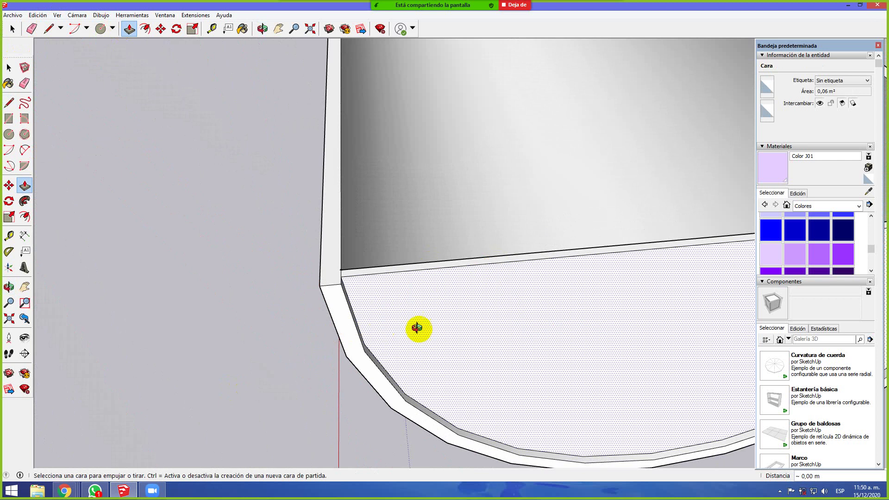
Examine the trough's rims, corners and thinned end walls from all sides for leftover edges
{"action": "middle_click_drag", "start_coordinate": [382, 332], "coordinate": [448, 329]}
{"action": "left_click", "coordinate": [32, 29]}
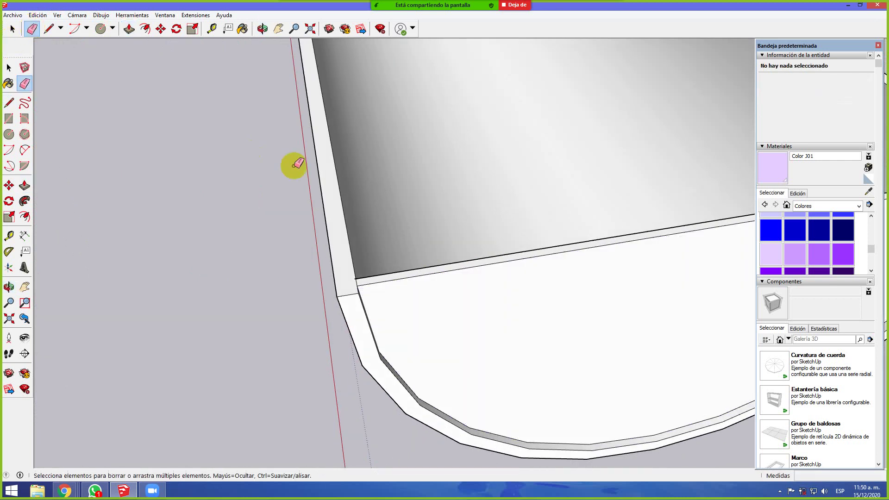
{"action": "scroll", "coordinate": [352, 277], "scroll_direction": "down", "scroll_amount": 3}
{"action": "middle_click_drag", "start_coordinate": [353, 248], "coordinate": [711, 268]}
{"action": "scroll", "coordinate": [675, 268], "scroll_direction": "up", "scroll_amount": 3}
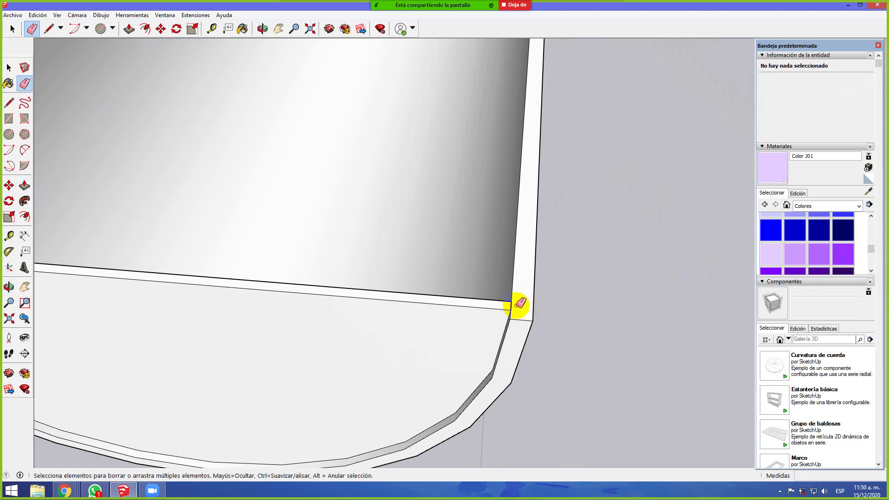
{"action": "scroll", "coordinate": [519, 303], "scroll_direction": "down", "scroll_amount": 6}
{"action": "middle_click_drag", "start_coordinate": [439, 157], "coordinate": [137, 196]}
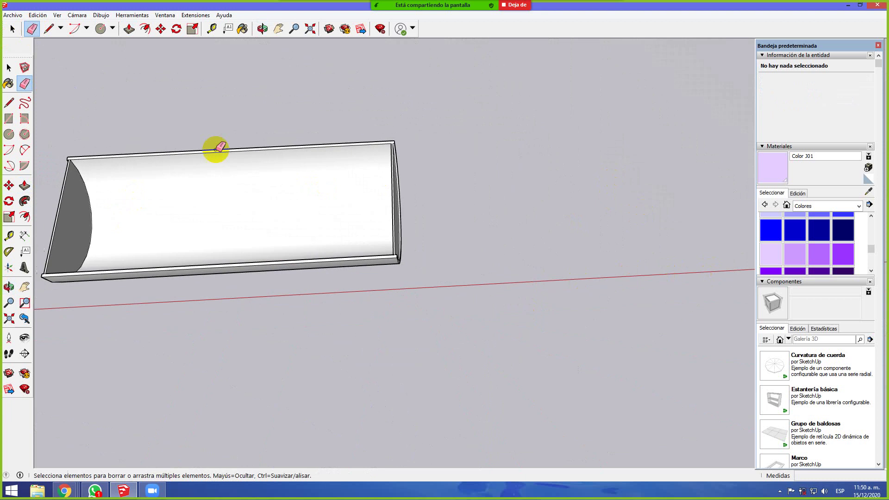
{"action": "scroll", "coordinate": [88, 138], "scroll_direction": "up", "scroll_amount": 6}
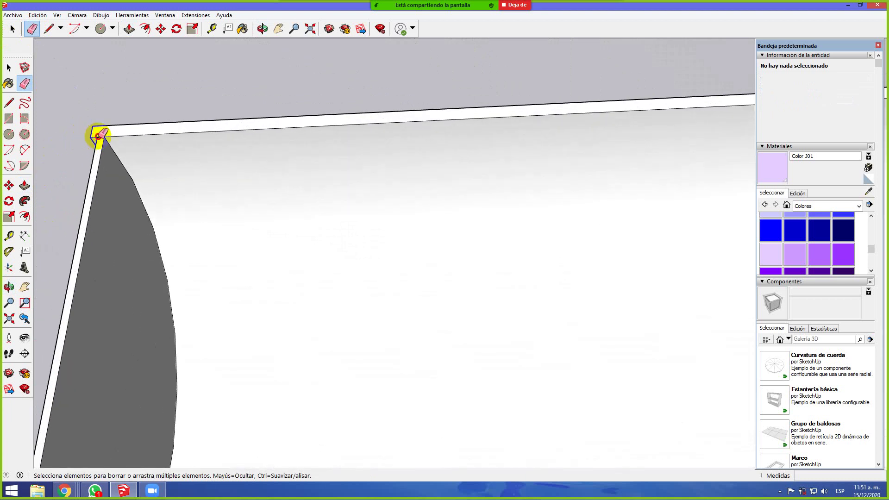
{"action": "scroll", "coordinate": [101, 132], "scroll_direction": "down", "scroll_amount": 6}
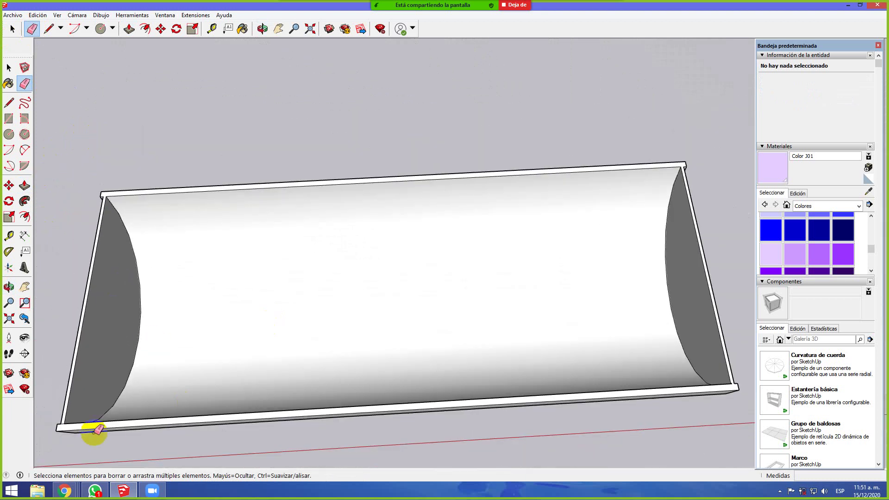
{"action": "scroll", "coordinate": [145, 429], "scroll_direction": "up", "scroll_amount": 5}
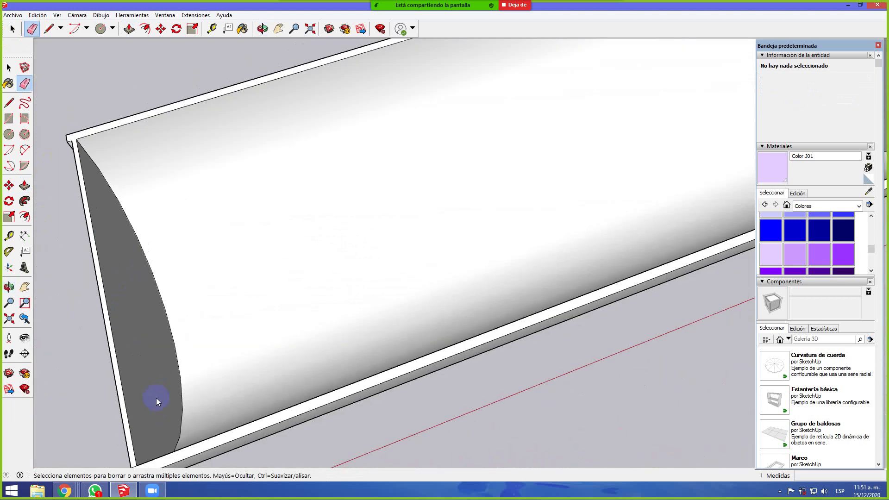
{"action": "scroll", "coordinate": [109, 318], "scroll_direction": "down", "scroll_amount": 3}
{"action": "scroll", "coordinate": [137, 260], "scroll_direction": "up", "scroll_amount": 5}
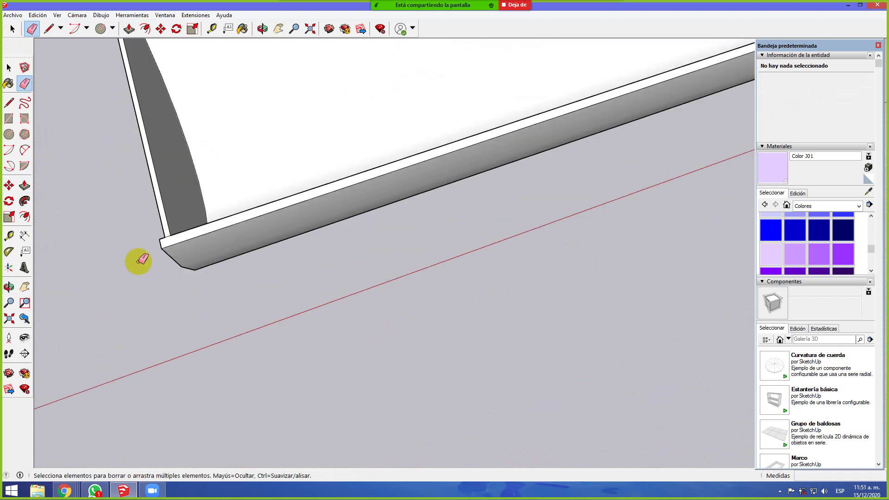
{"action": "mouse_move", "coordinate": [116, 191]}
{"action": "middle_mouse_down"}
{"action": "mouse_move", "coordinate": [240, 176]}
{"action": "mouse_move", "coordinate": [316, 133]}
{"action": "middle_mouse_up"}
{"action": "middle_click_drag", "start_coordinate": [79, 241], "coordinate": [140, 112]}
{"action": "middle_click_drag", "start_coordinate": [510, 208], "coordinate": [556, 251]}
{"action": "middle_click_drag", "start_coordinate": [675, 231], "coordinate": [649, 254]}
{"action": "key", "text": "e"}
{"action": "scroll", "coordinate": [253, 113], "scroll_direction": "down", "scroll_amount": 2}
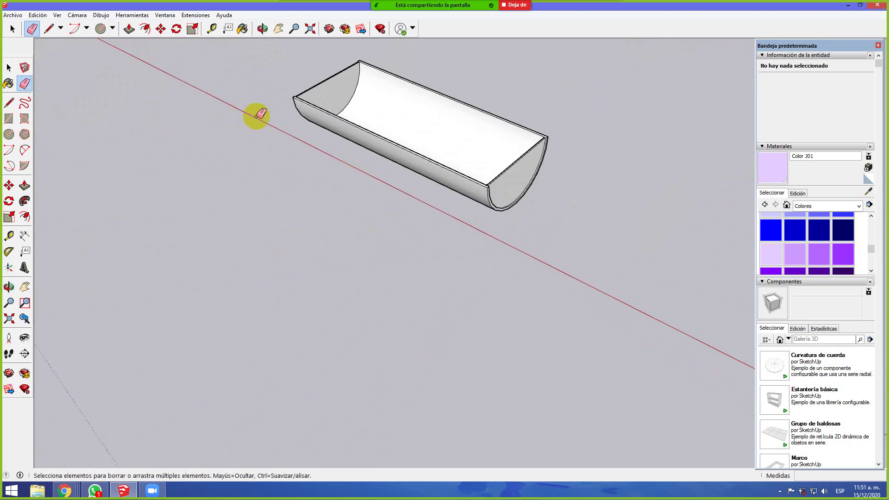
Close the trough's opening with a 0,98 m by 0,38 m rectangle between the diagonally opposite inner rim corners
{"action": "scroll", "coordinate": [258, 83], "scroll_direction": "up", "scroll_amount": 5}
{"action": "mouse_move", "coordinate": [346, 73]}
{"action": "middle_mouse_down"}
{"action": "mouse_move", "coordinate": [407, 96]}
{"action": "mouse_move", "coordinate": [506, 87]}
{"action": "mouse_move", "coordinate": [531, 71]}
{"action": "middle_mouse_up"}
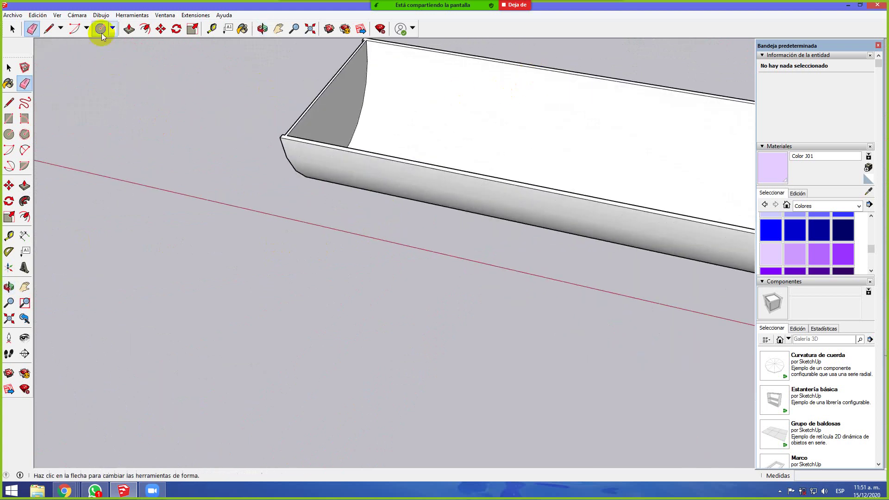
{"action": "left_click", "coordinate": [9, 118]}
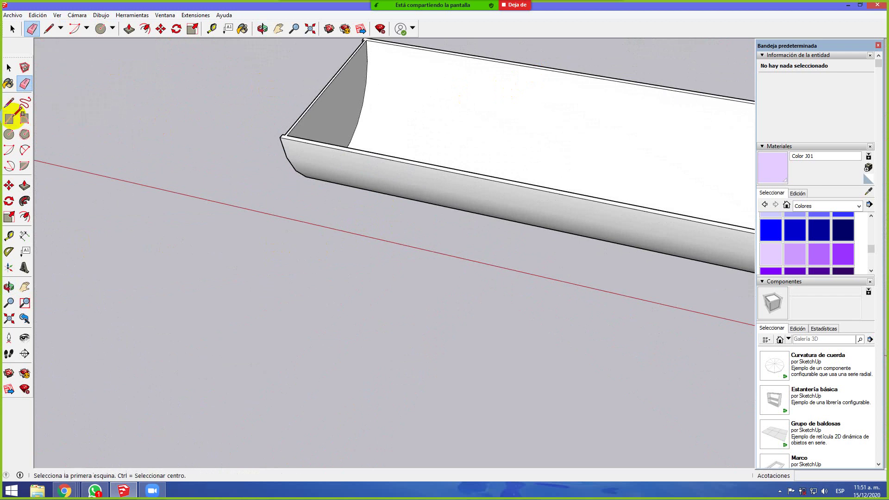
{"action": "left_click", "coordinate": [366, 41]}
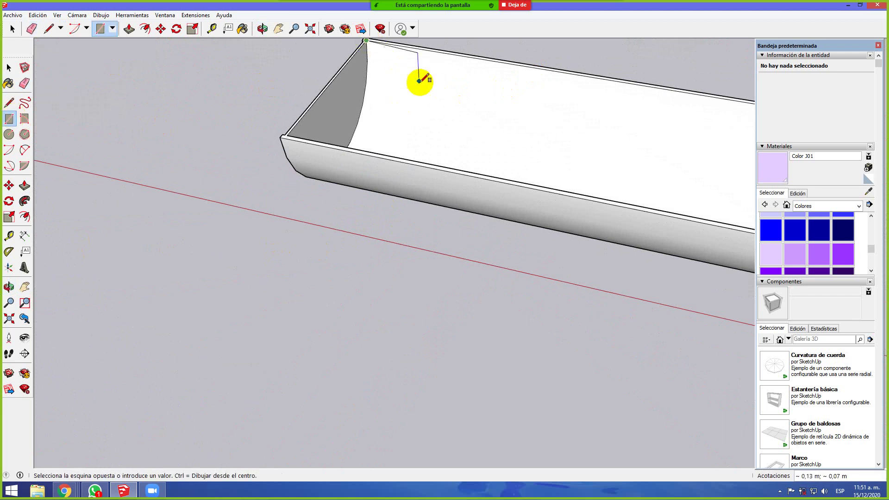
{"action": "middle_click_drag", "start_coordinate": [681, 218], "coordinate": [523, 408]}
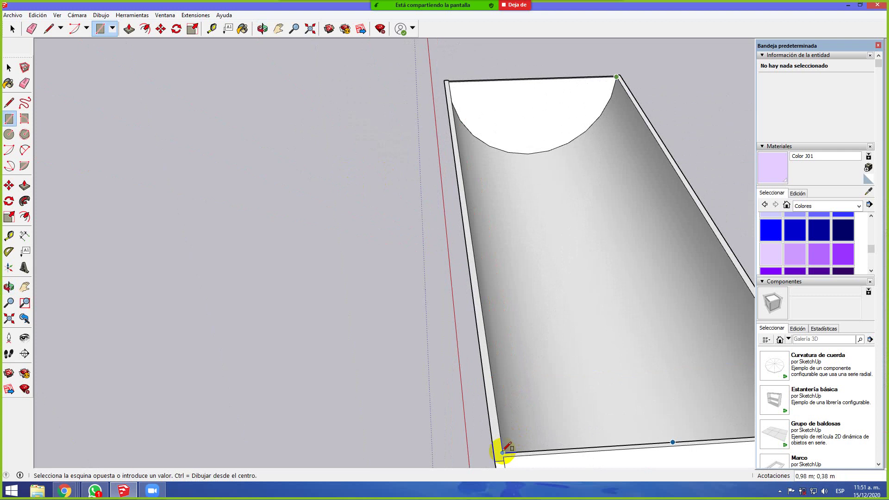
{"action": "left_click", "coordinate": [502, 449]}
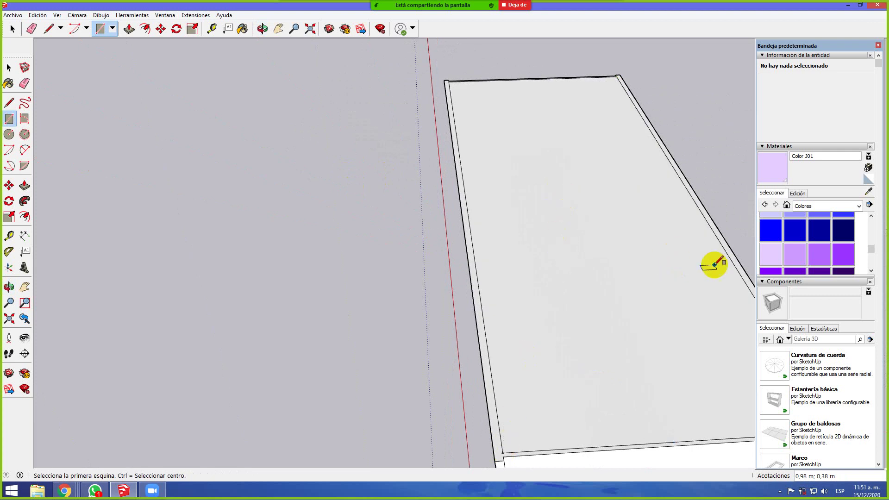
Show the Jardinería, Vallas y vegetación collection in the materials browser
{"action": "left_click", "coordinate": [797, 194]}
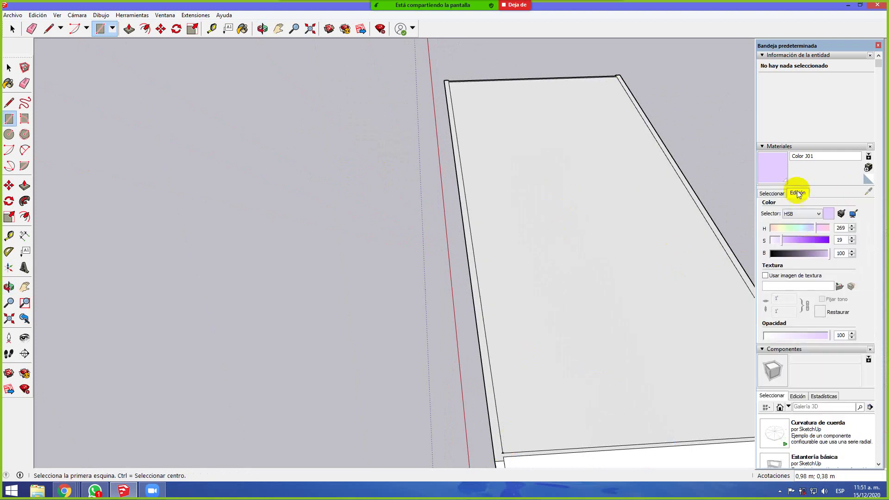
{"action": "left_click", "coordinate": [770, 195]}
{"action": "scroll", "coordinate": [799, 208], "scroll_direction": "down", "scroll_amount": 3}
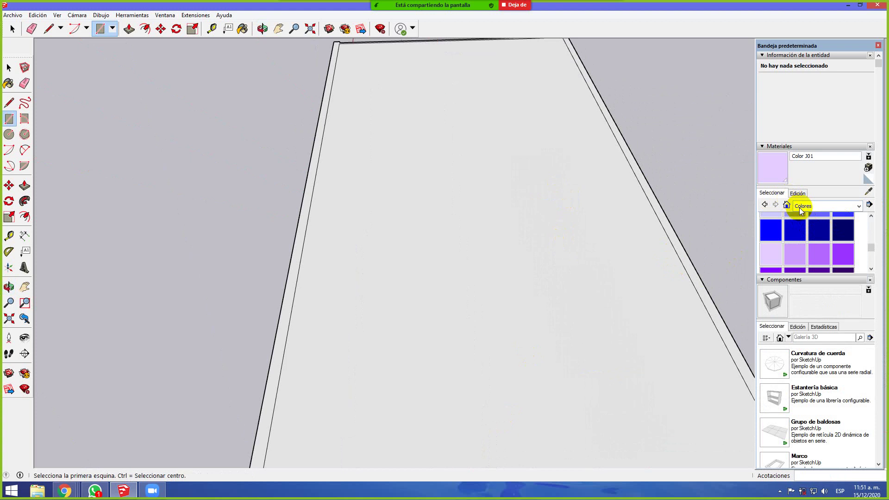
{"action": "left_click", "coordinate": [829, 150]}
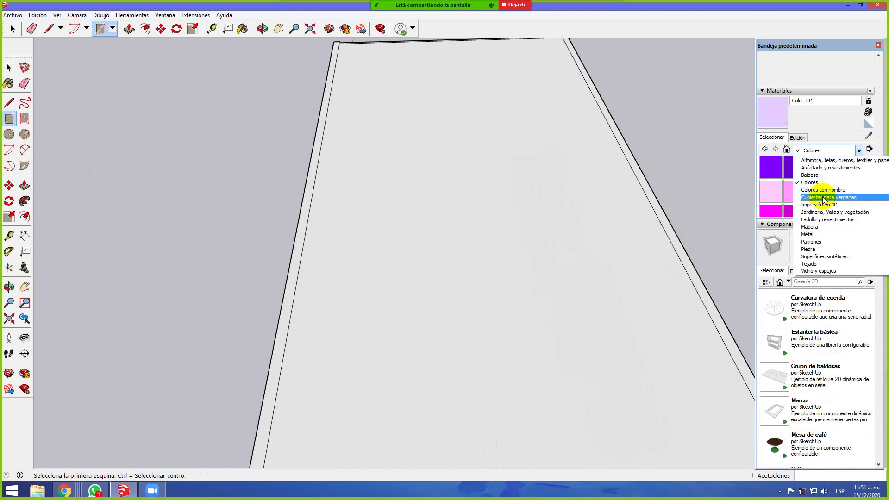
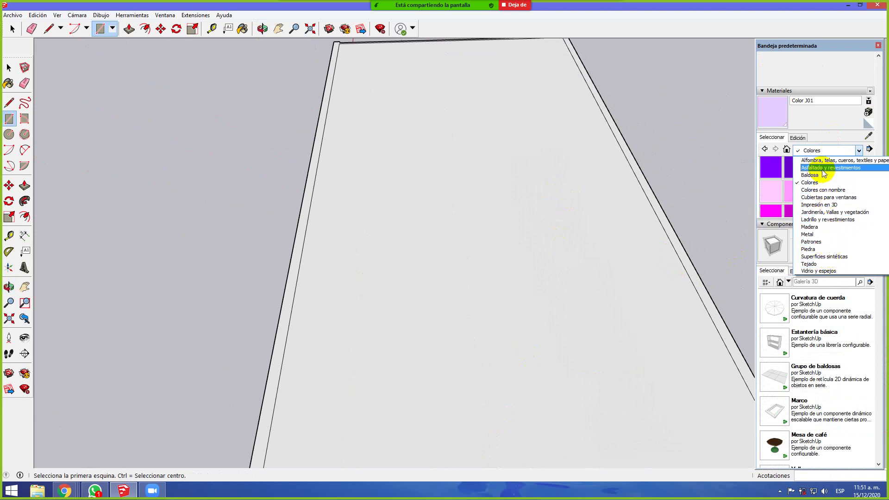
{"action": "scroll", "coordinate": [823, 164], "scroll_direction": "up", "scroll_amount": 2}
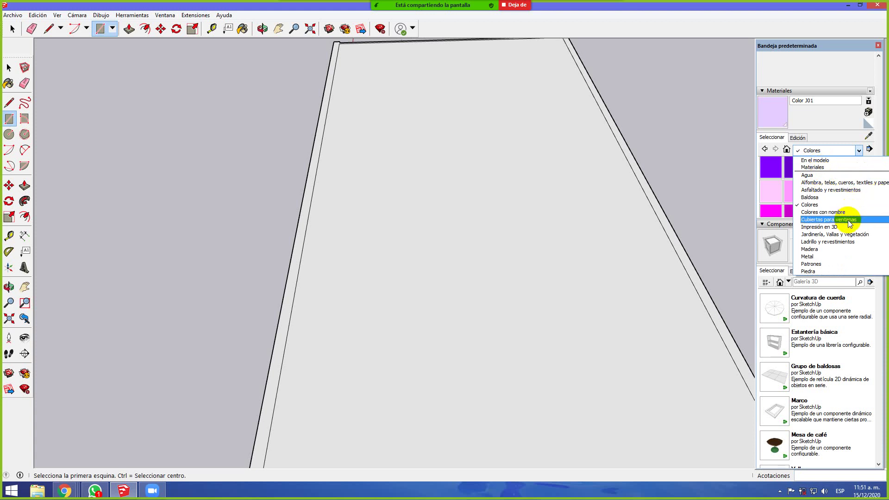
{"action": "left_click", "coordinate": [847, 234]}
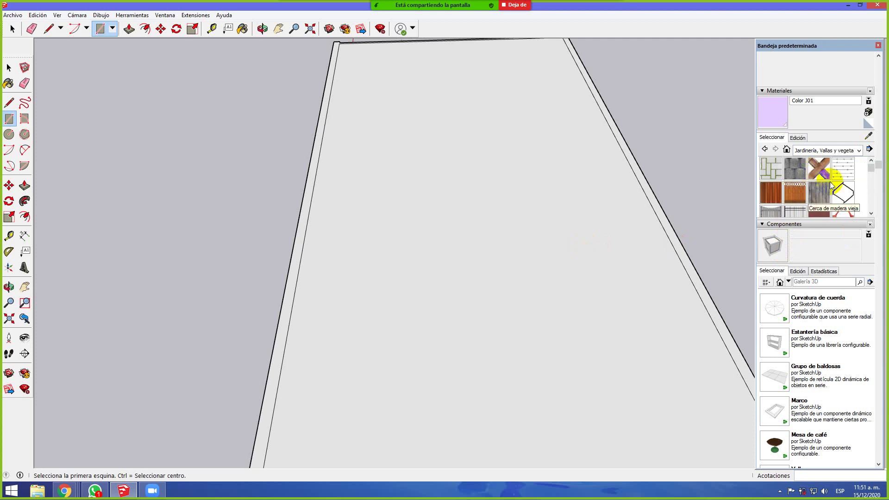
Paint the trough's new top face with the Cerca con enrejado natural material
{"action": "left_click", "coordinate": [817, 171]}
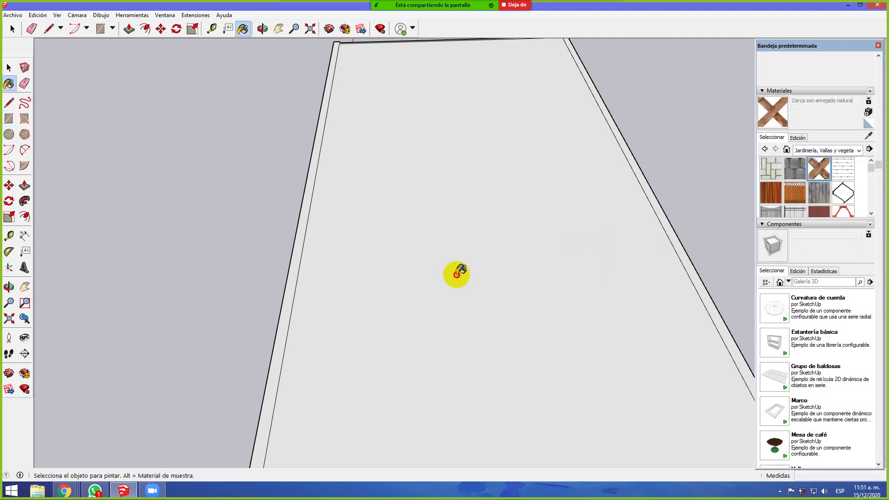
{"action": "left_click", "coordinate": [456, 274]}
{"action": "scroll", "coordinate": [402, 292], "scroll_direction": "down", "scroll_amount": 5}
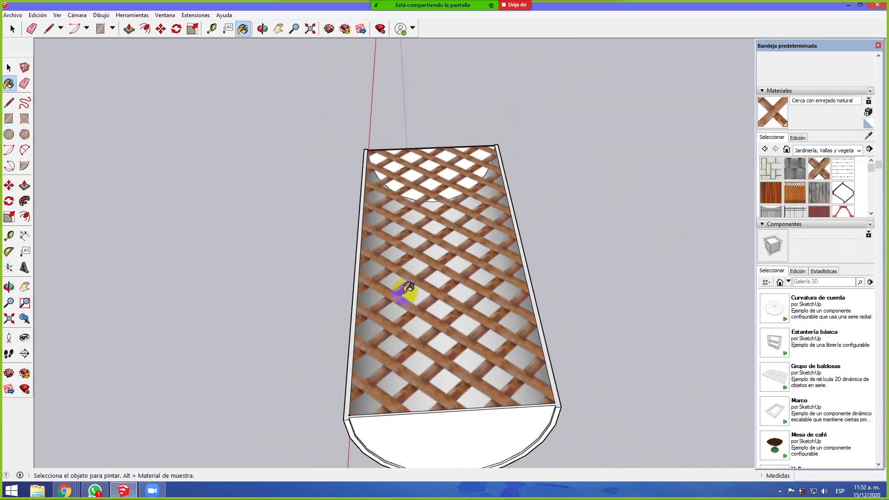
{"action": "mouse_move", "coordinate": [307, 327]}
{"action": "middle_mouse_down"}
{"action": "mouse_move", "coordinate": [354, 287]}
{"action": "mouse_move", "coordinate": [434, 252]}
{"action": "mouse_move", "coordinate": [417, 273]}
{"action": "middle_mouse_up"}
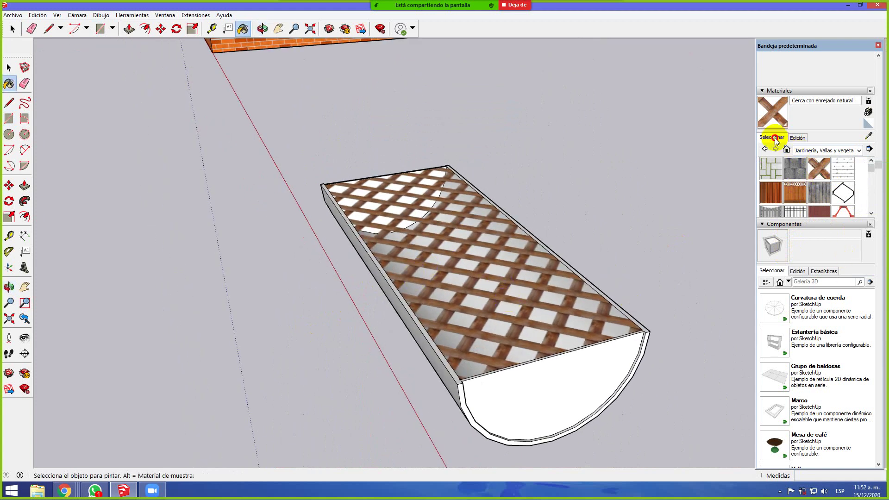
Try texture sizes of 0,01 m, 0,05 m, 0,04 m and 0,03 m for the lattice material, ending with 0,02 m
{"action": "left_click", "coordinate": [798, 138]}
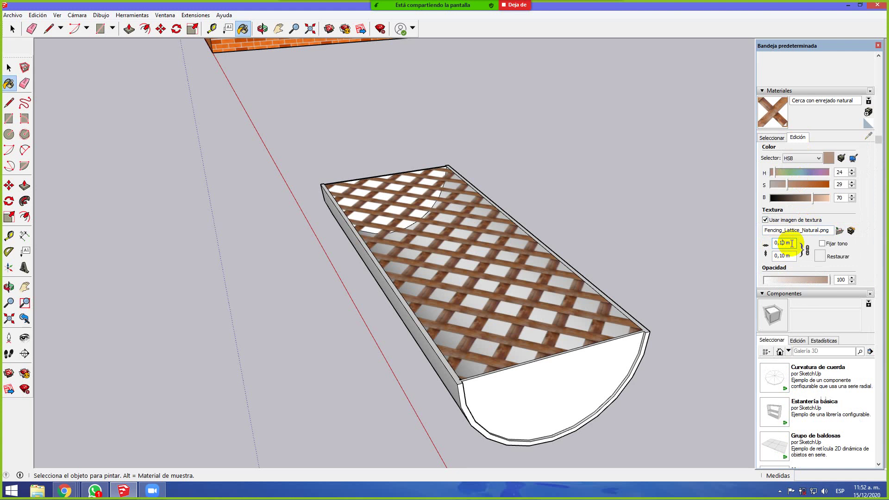
{"action": "key", "text": "Delete"}
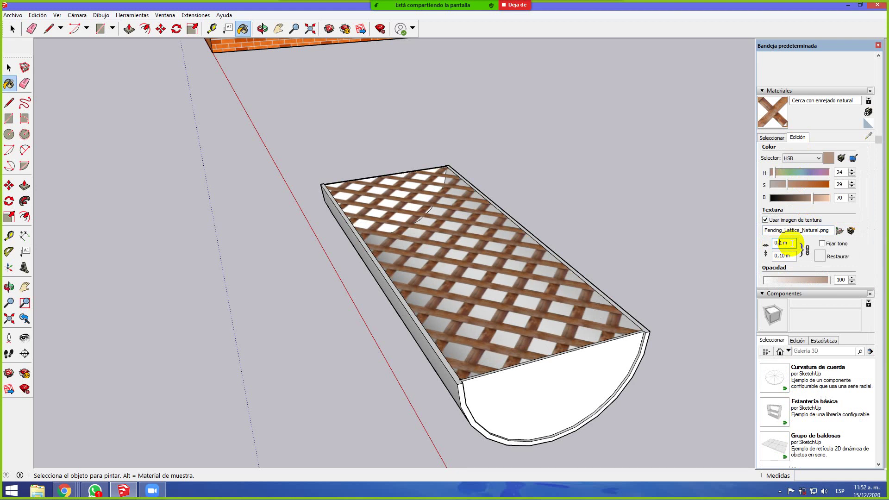
{"action": "type", "text": "0"}
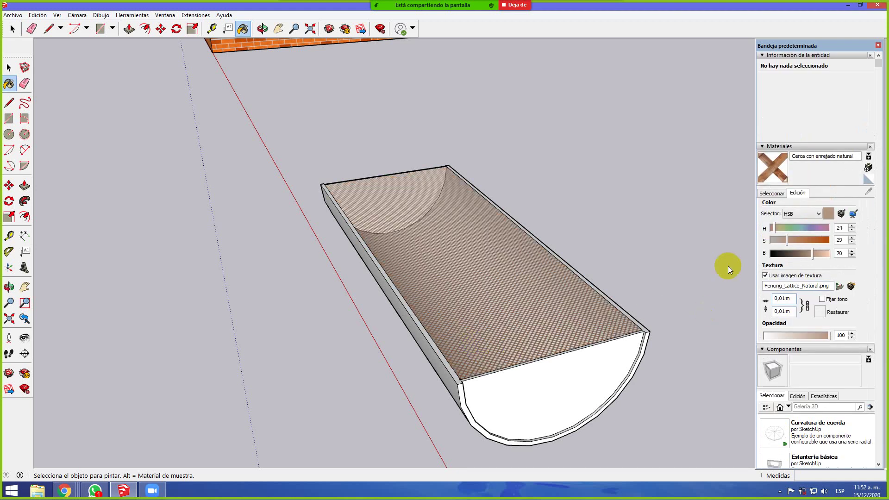
{"action": "key", "text": "Delete"}
{"action": "type", "text": "5"}
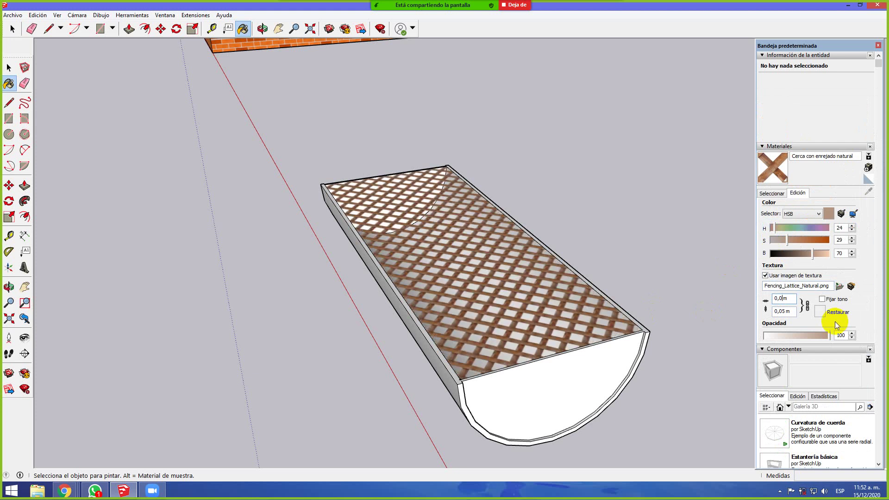
{"action": "key", "text": "BackSpace"}
{"action": "type", "text": "4"}
{"action": "type", "text": "3"}
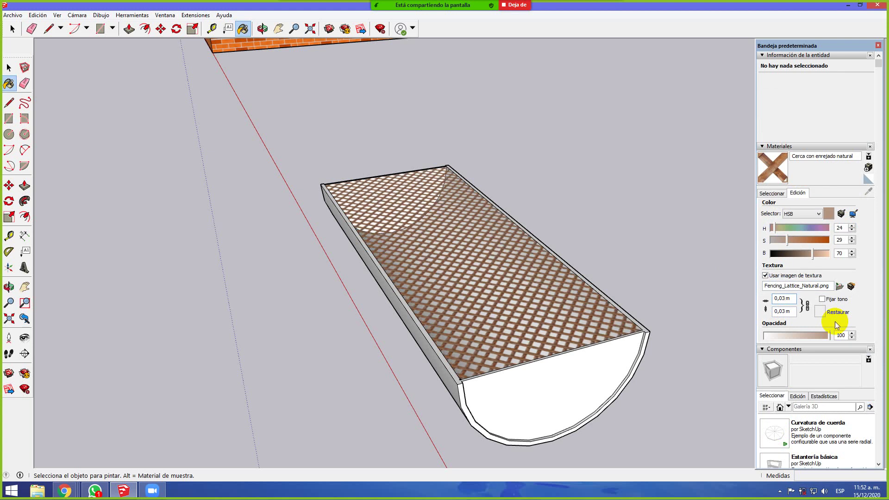
{"action": "key", "text": "BackSpace"}
{"action": "type", "text": "2"}
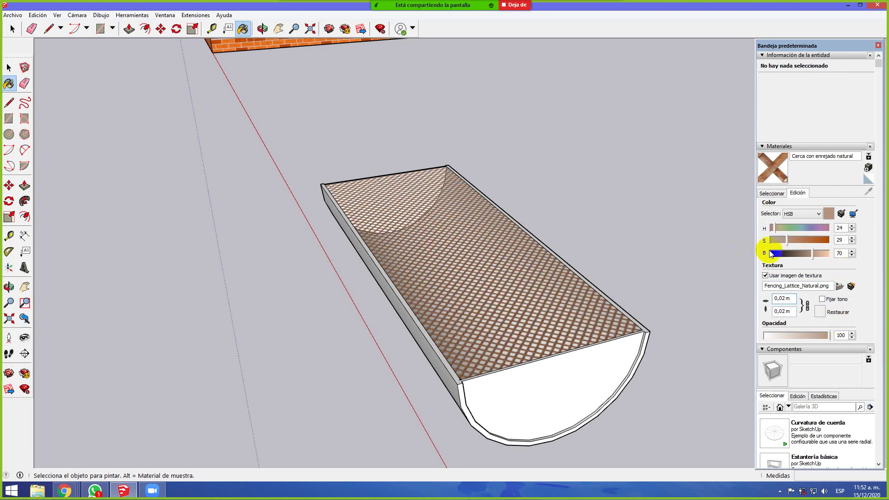
Try darkening the lattice material to a brightness of 0, and undo its color and texture size edits
{"action": "left_click_drag", "start_coordinate": [812, 253], "coordinate": [770, 258]}
{"action": "mouse_move", "coordinate": [417, 320]}
{"action": "middle_mouse_down"}
{"action": "mouse_move", "coordinate": [579, 409]}
{"action": "mouse_move", "coordinate": [595, 349]}
{"action": "mouse_move", "coordinate": [550, 360]}
{"action": "middle_mouse_up"}
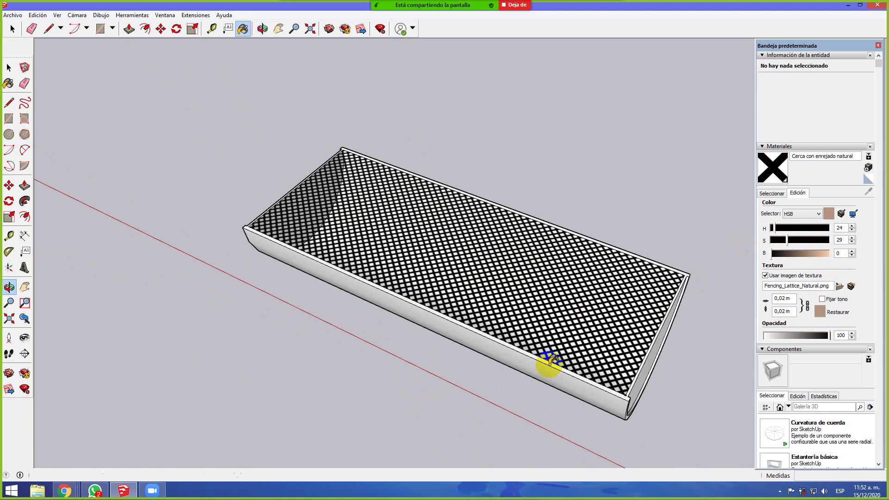
{"action": "key", "text": "ctrl+z"}
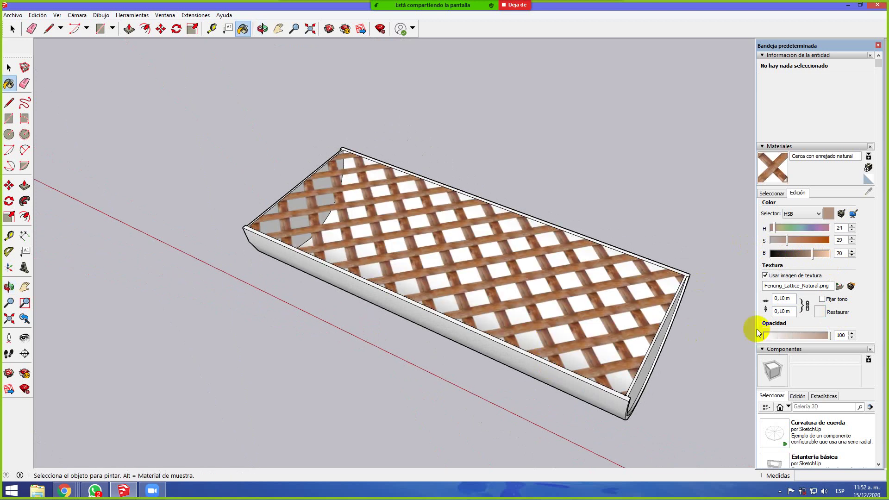
Repaint the trough's top face with the Cercado metálico recto material from the same collection
{"action": "left_click", "coordinate": [771, 193]}
{"action": "scroll", "coordinate": [851, 252], "scroll_direction": "down", "scroll_amount": 3}
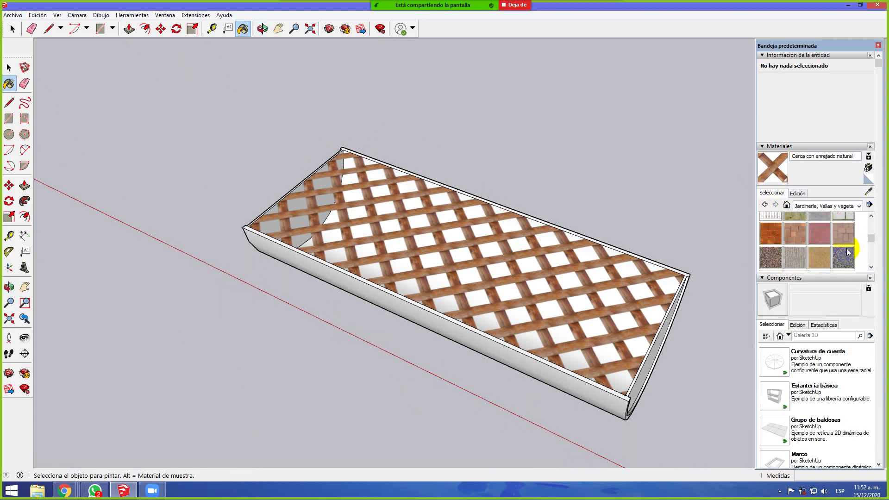
{"action": "left_click", "coordinate": [802, 218]}
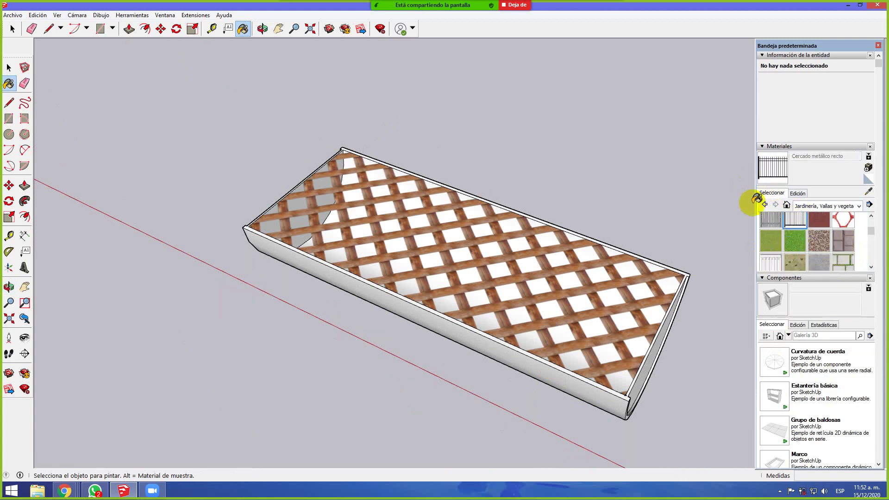
{"action": "left_click", "coordinate": [496, 302]}
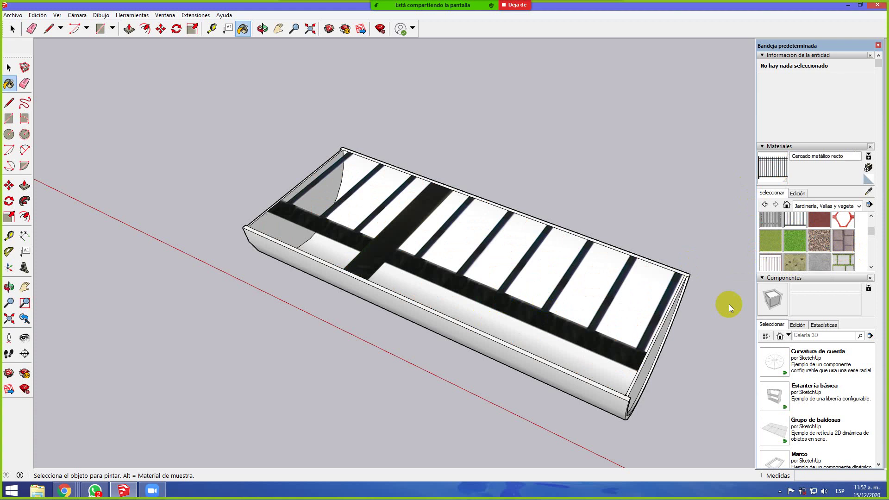
{"action": "scroll", "coordinate": [824, 238], "scroll_direction": "down", "scroll_amount": 3}
{"action": "scroll", "coordinate": [824, 240], "scroll_direction": "up", "scroll_amount": 3}
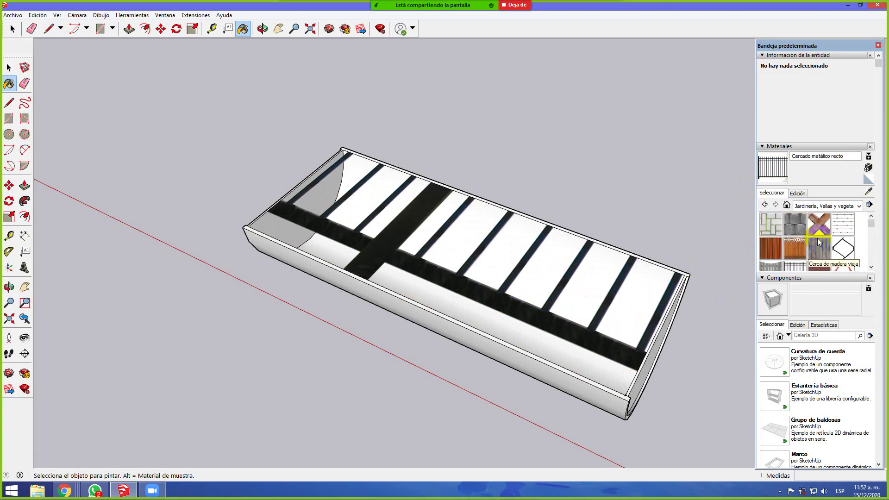
{"action": "left_click", "coordinate": [562, 316]}
{"action": "left_click", "coordinate": [532, 312]}
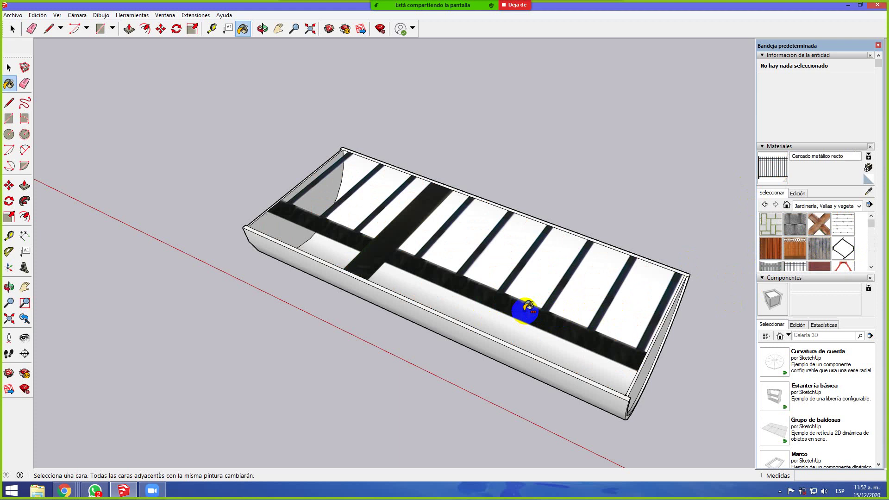
Undo the material painting on the trough's top face, restoring its default finish
{"action": "key", "text": "ctrl+z"}
{"action": "key", "text": "ctrl+z"}
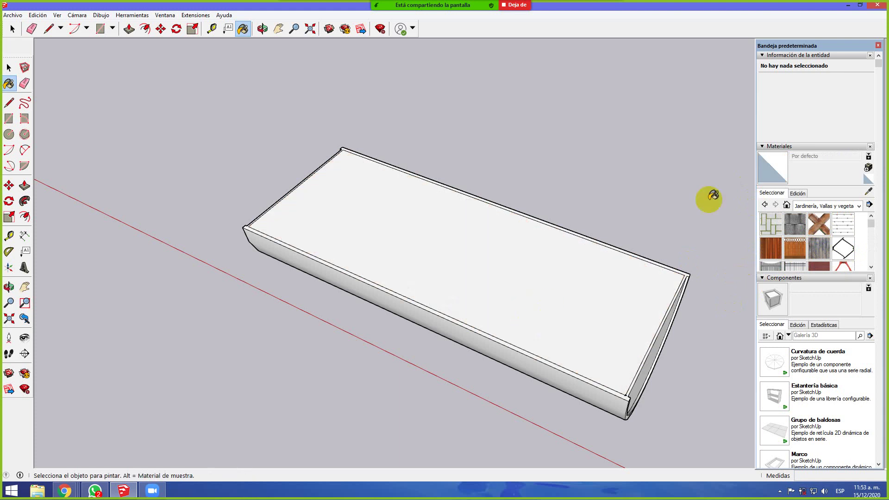
{"action": "middle_click_drag", "start_coordinate": [745, 264], "coordinate": [667, 214]}
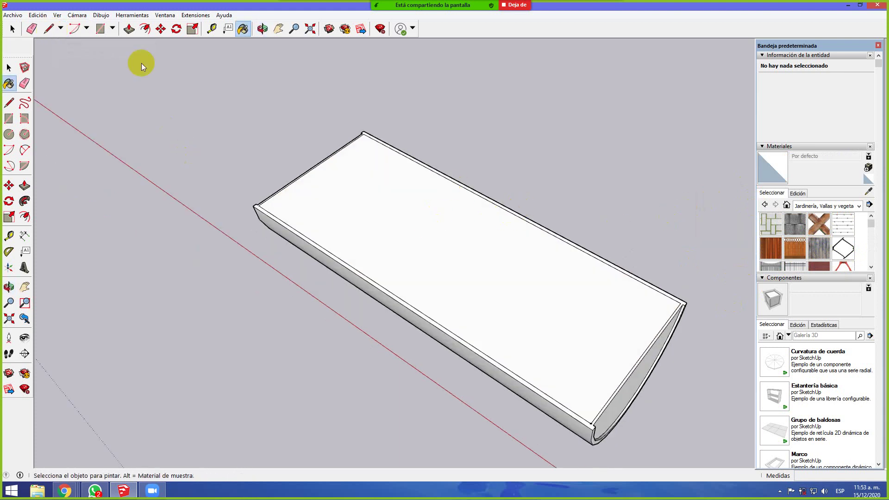
Draw a line across the middle of the trough's top face and another across the midpoint of one resulting half
{"action": "left_click", "coordinate": [50, 29]}
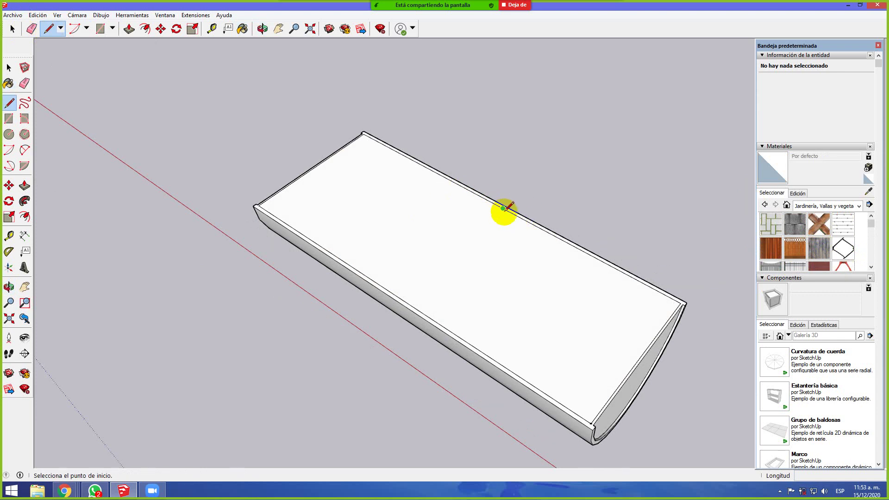
{"action": "left_click", "coordinate": [502, 209]}
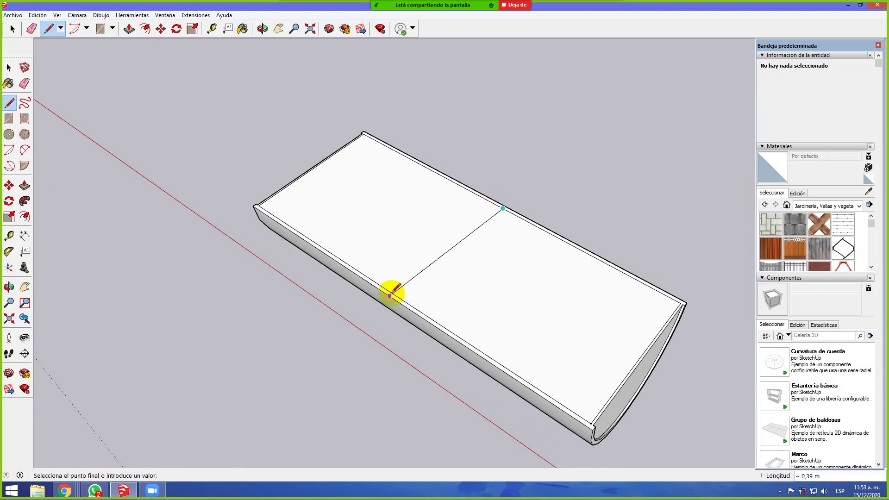
{"action": "scroll", "coordinate": [392, 292], "scroll_direction": "up", "scroll_amount": 4}
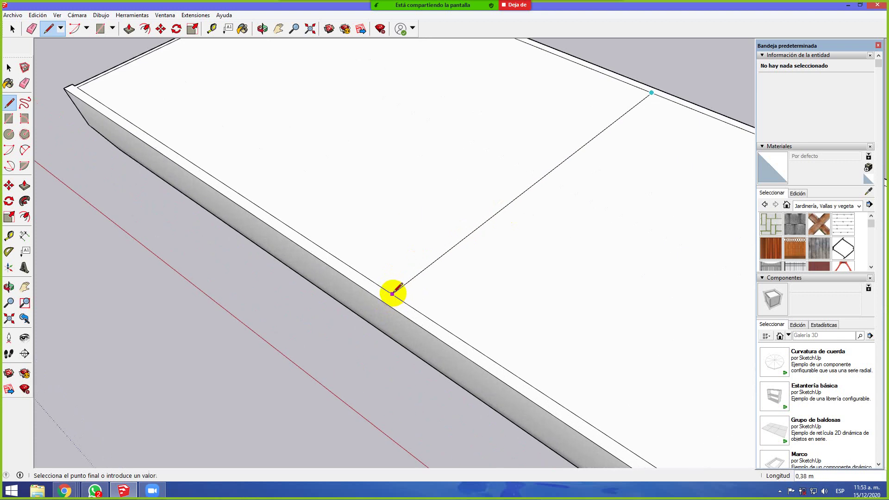
{"action": "left_click", "coordinate": [421, 313]}
{"action": "middle_click_drag", "start_coordinate": [179, 209], "coordinate": [400, 230]}
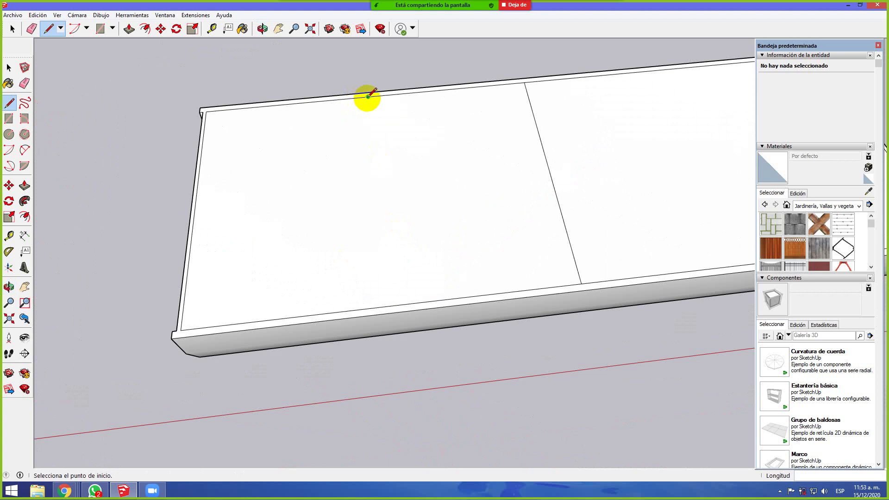
{"action": "left_click", "coordinate": [386, 306]}
{"action": "scroll", "coordinate": [602, 128], "scroll_direction": "down", "scroll_amount": 3}
{"action": "middle_click_drag", "start_coordinate": [274, 172], "coordinate": [232, 163]}
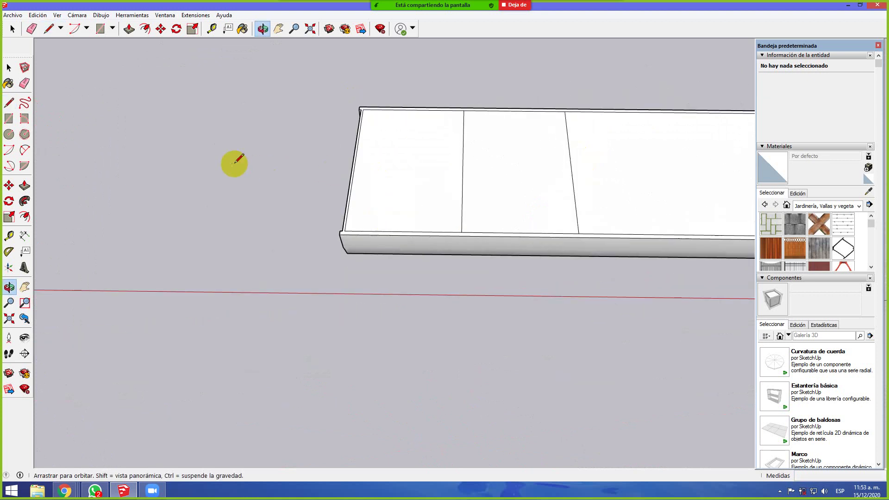
Draw a line across the midpoint of the top face's other half, dividing the face into four equal panels
{"action": "scroll", "coordinate": [724, 153], "scroll_direction": "down", "scroll_amount": 2}
{"action": "scroll", "coordinate": [722, 153], "scroll_direction": "up", "scroll_amount": 2}
{"action": "scroll", "coordinate": [733, 144], "scroll_direction": "down", "scroll_amount": 1}
{"action": "scroll", "coordinate": [734, 143], "scroll_direction": "down", "scroll_amount": 1}
{"action": "scroll", "coordinate": [195, 228], "scroll_direction": "down", "scroll_amount": 2}
{"action": "scroll", "coordinate": [582, 123], "scroll_direction": "up", "scroll_amount": 3}
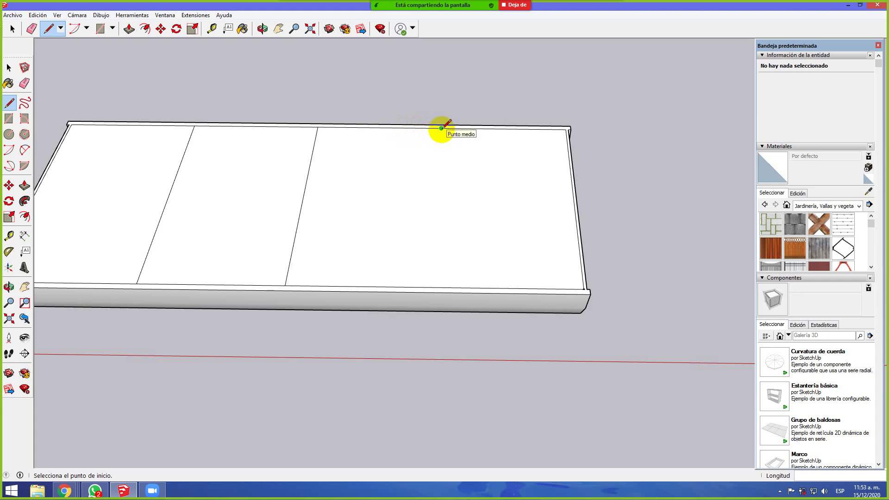
{"action": "scroll", "coordinate": [441, 127], "scroll_direction": "up", "scroll_amount": 1}
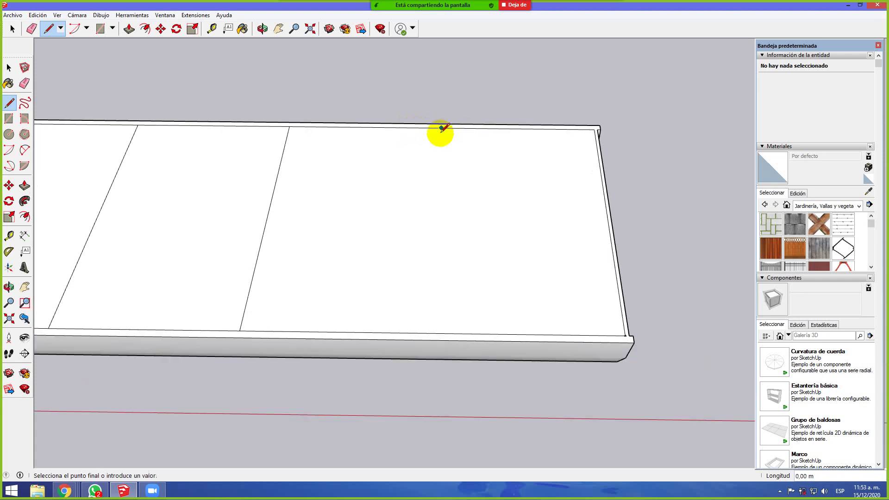
{"action": "left_click", "coordinate": [433, 332]}
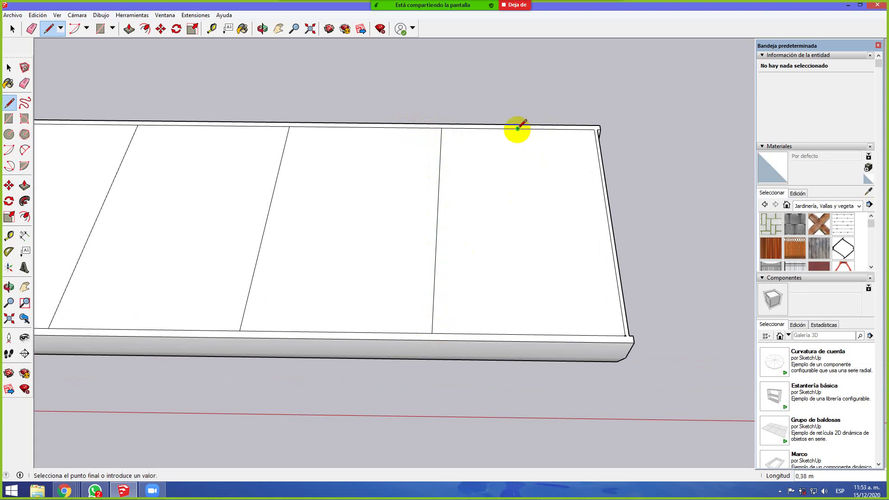
Draw lines across the midpoints of all four panels, dividing the trough's top face into eight equal strips
{"action": "left_click", "coordinate": [527, 334]}
{"action": "left_click", "coordinate": [365, 128]}
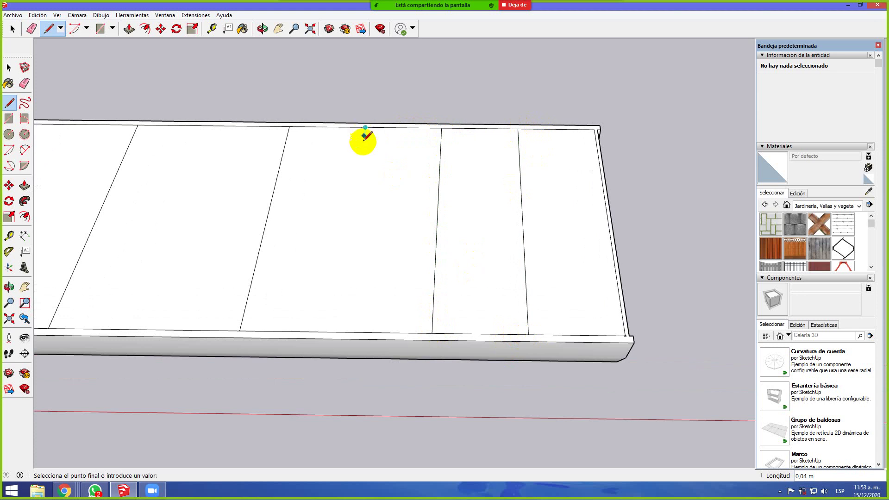
{"action": "left_click", "coordinate": [341, 331]}
{"action": "scroll", "coordinate": [258, 258], "scroll_direction": "down", "scroll_amount": 3}
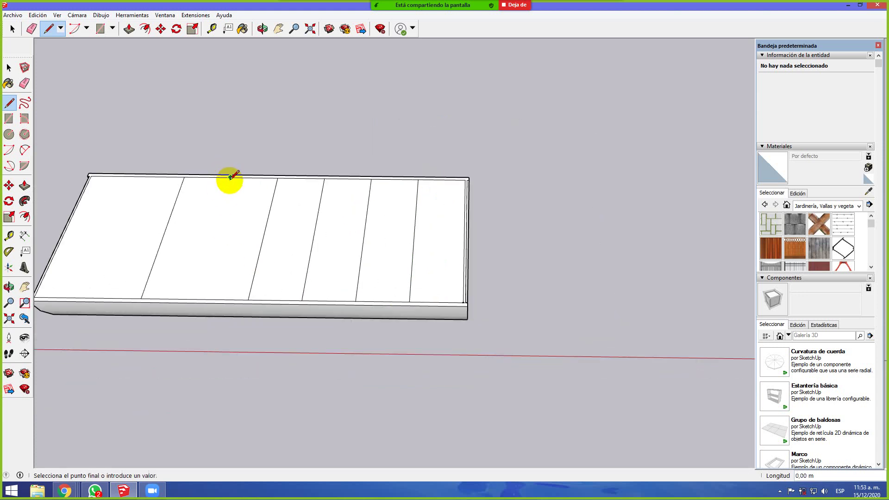
{"action": "left_click", "coordinate": [195, 297]}
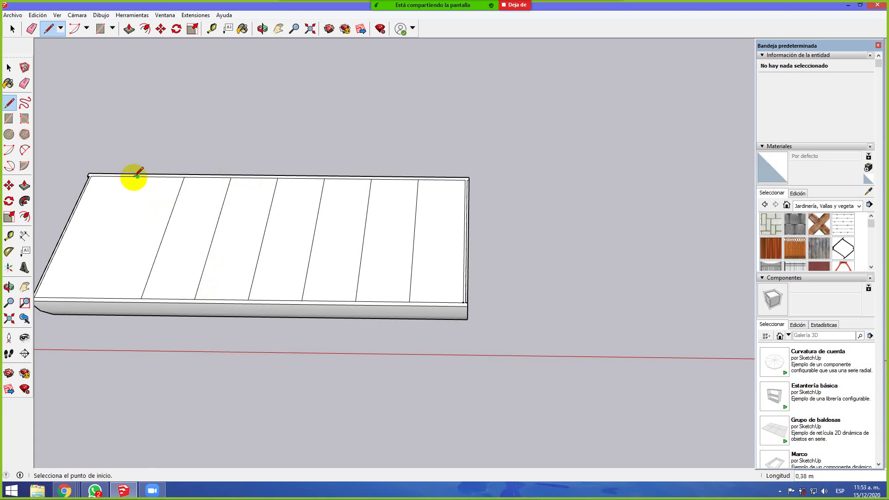
{"action": "left_click", "coordinate": [89, 297]}
{"action": "middle_click_drag", "start_coordinate": [119, 248], "coordinate": [153, 249]}
{"action": "scroll", "coordinate": [609, 162], "scroll_direction": "down", "scroll_amount": 2}
{"action": "middle_click_drag", "start_coordinate": [252, 238], "coordinate": [230, 260]}
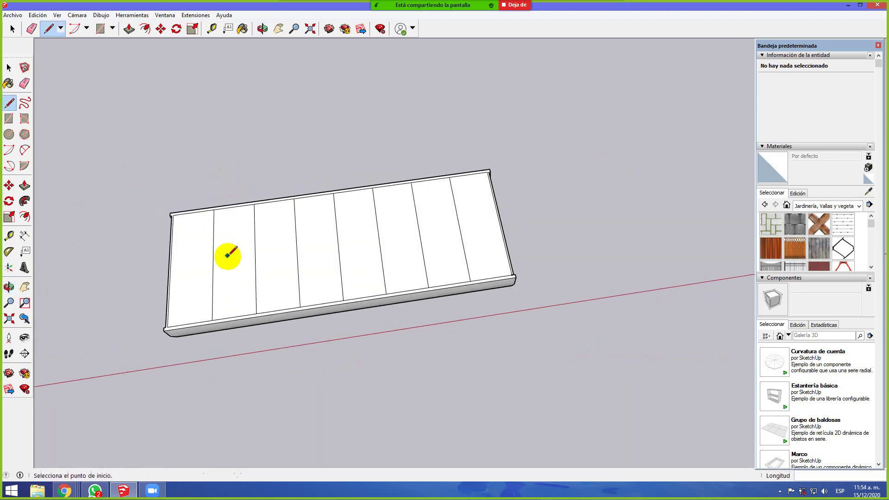
Draw midpoint lines across five consecutive strips of the top face, starting from the end away from the undivided strips
{"action": "scroll", "coordinate": [201, 234], "scroll_direction": "up", "scroll_amount": 2}
{"action": "left_click", "coordinate": [182, 199]}
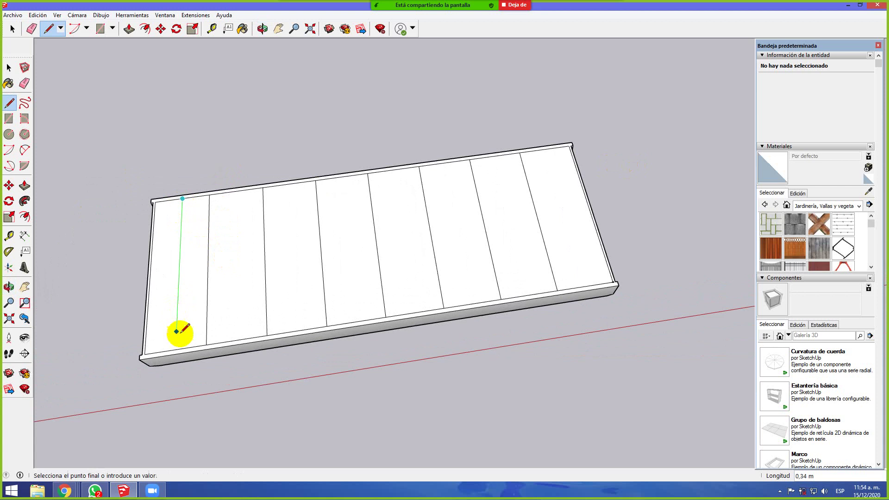
{"action": "left_click", "coordinate": [177, 348]}
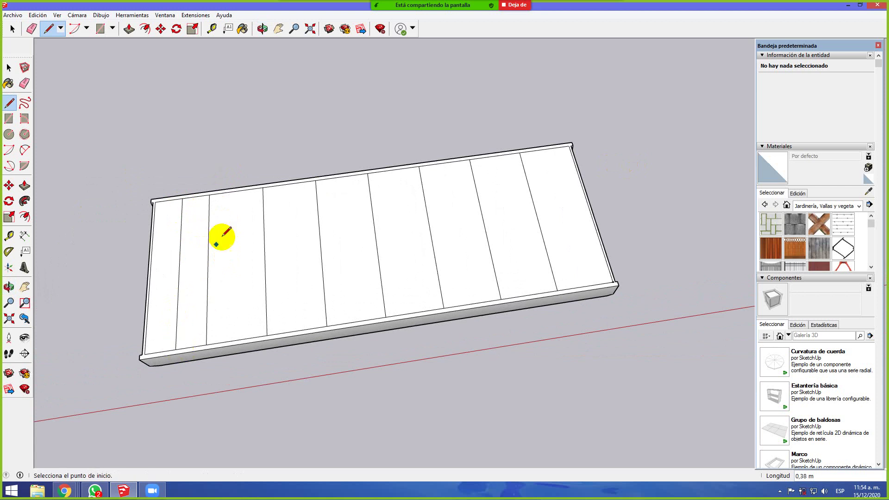
{"action": "left_click", "coordinate": [239, 191]}
{"action": "left_click", "coordinate": [237, 340]}
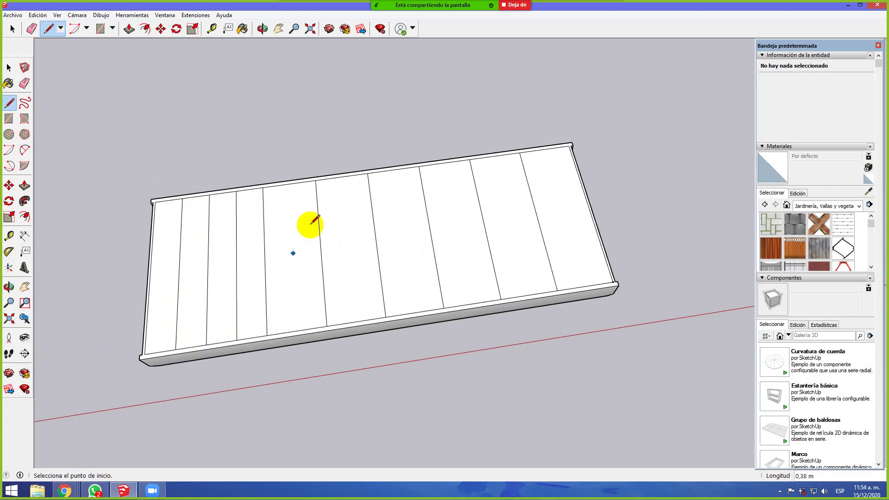
{"action": "left_click", "coordinate": [288, 184]}
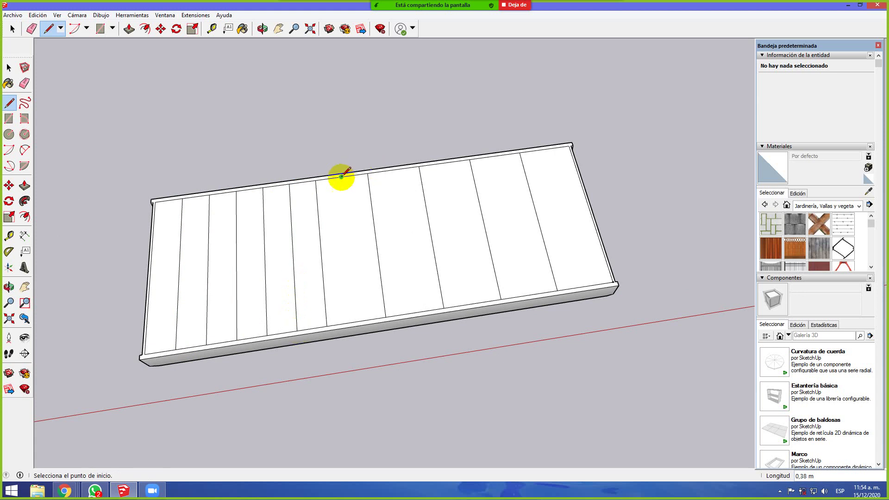
{"action": "left_click", "coordinate": [341, 177]}
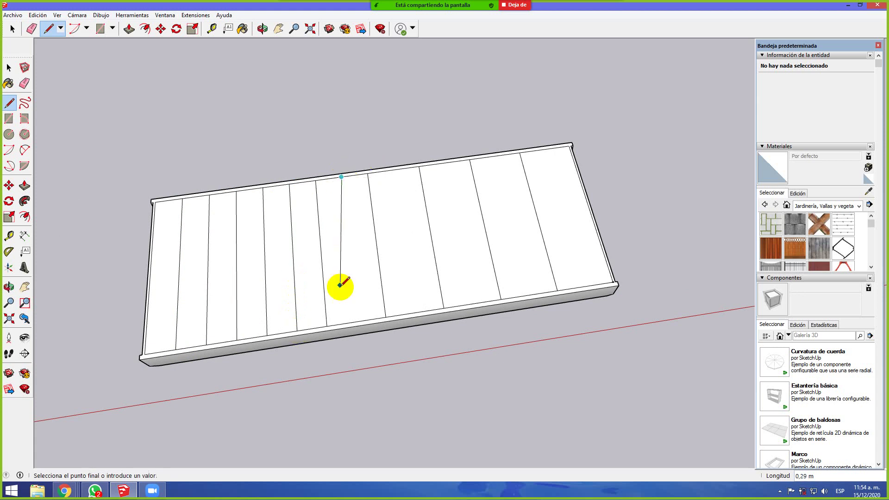
{"action": "left_click", "coordinate": [356, 321]}
{"action": "left_click", "coordinate": [394, 171]}
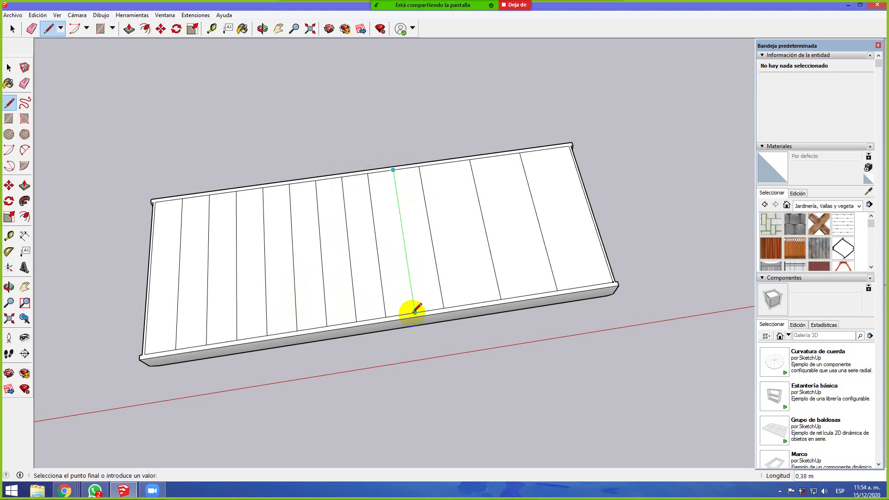
Show the Vistas toolbar and dock it directly beside the existing Primeros pasos tools
{"action": "left_click", "coordinate": [138, 16]}
{"action": "left_click", "coordinate": [56, 15]}
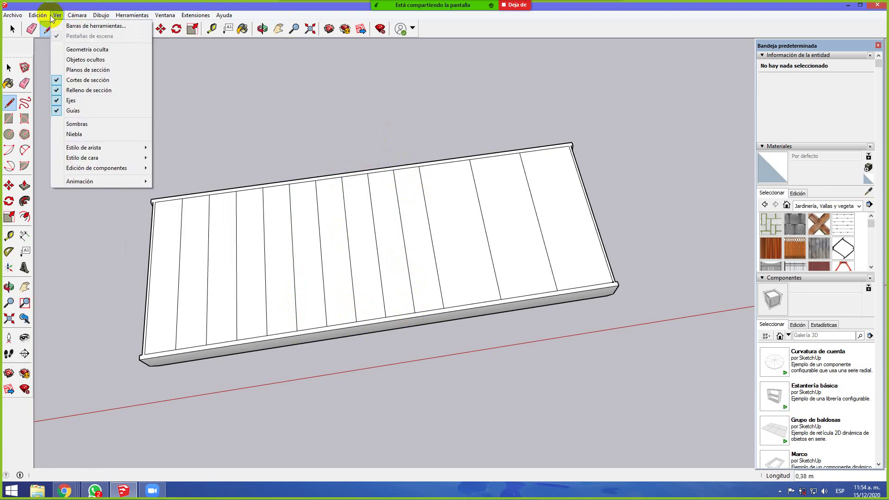
{"action": "left_click", "coordinate": [74, 15]}
{"action": "left_click", "coordinate": [75, 16]}
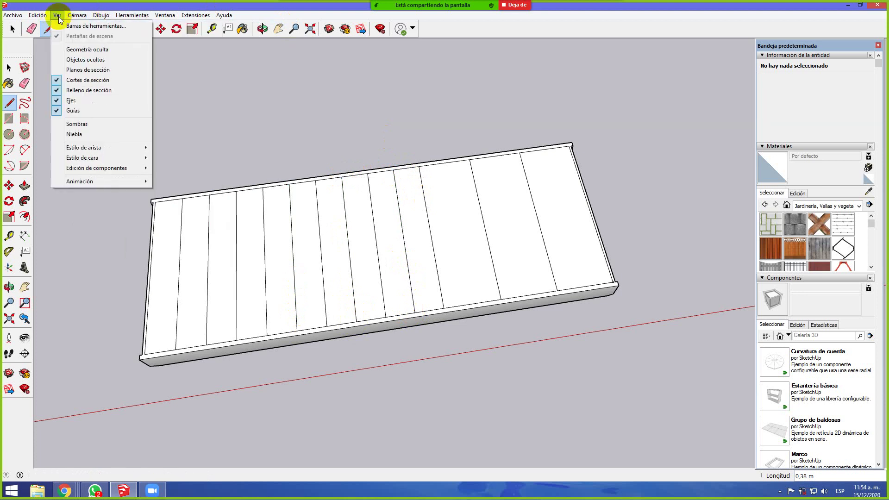
{"action": "left_click", "coordinate": [66, 25]}
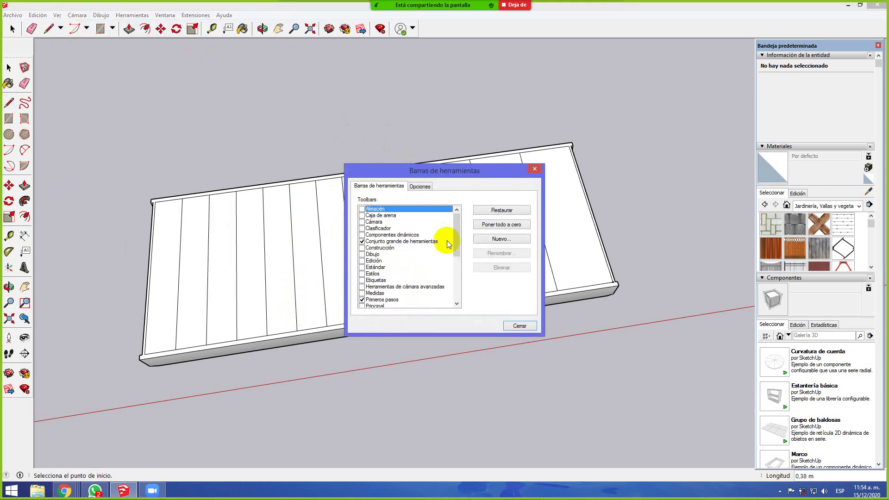
{"action": "left_click_drag", "start_coordinate": [457, 236], "coordinate": [457, 284]}
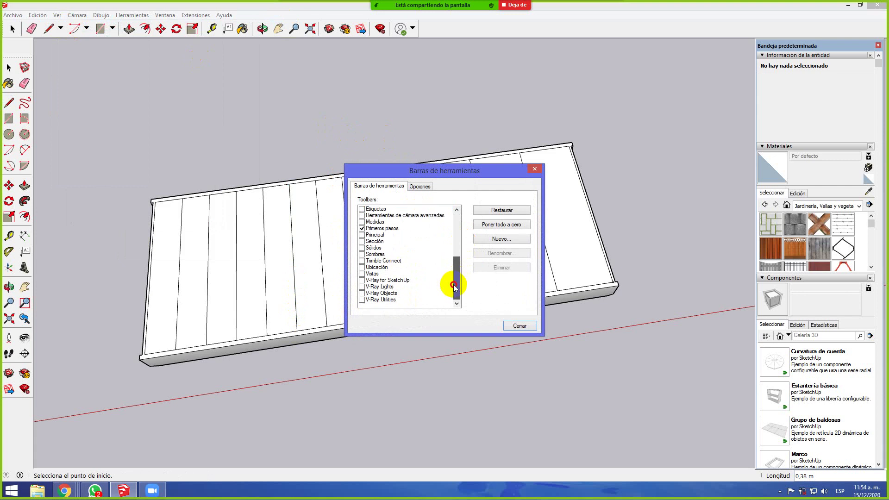
{"action": "left_click", "coordinate": [363, 274]}
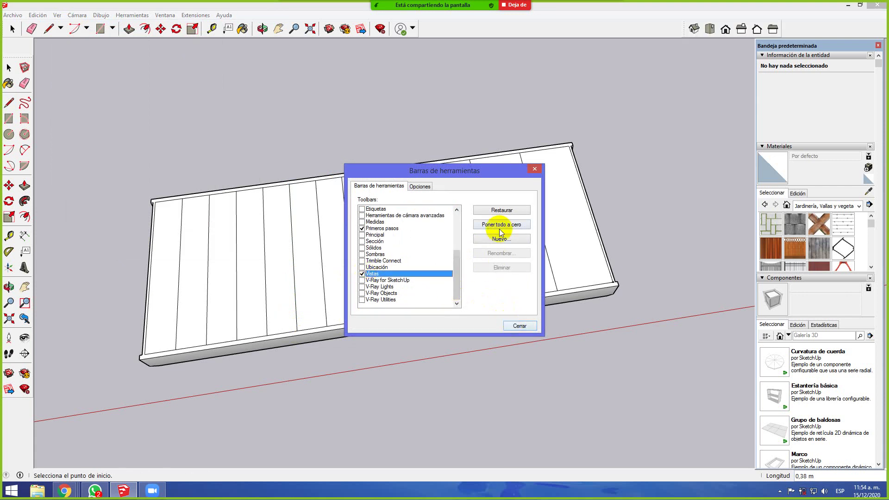
{"action": "left_click", "coordinate": [530, 326]}
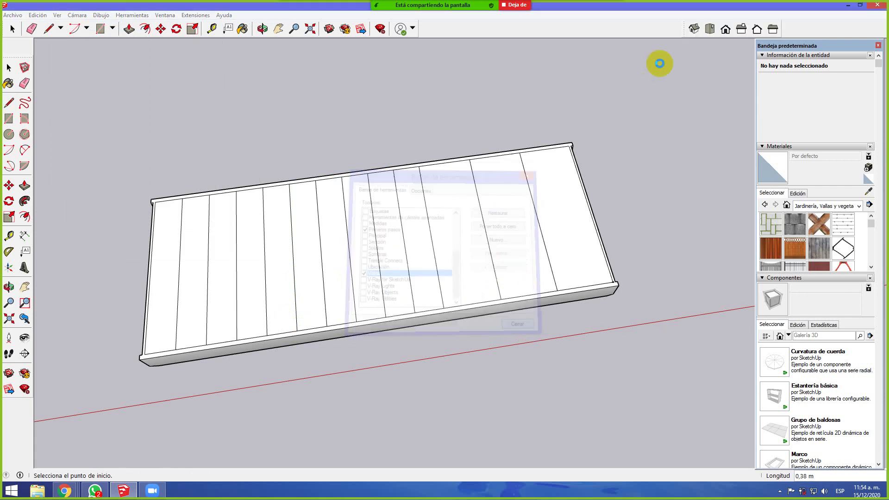
{"action": "left_click_drag", "start_coordinate": [684, 27], "coordinate": [423, 37]}
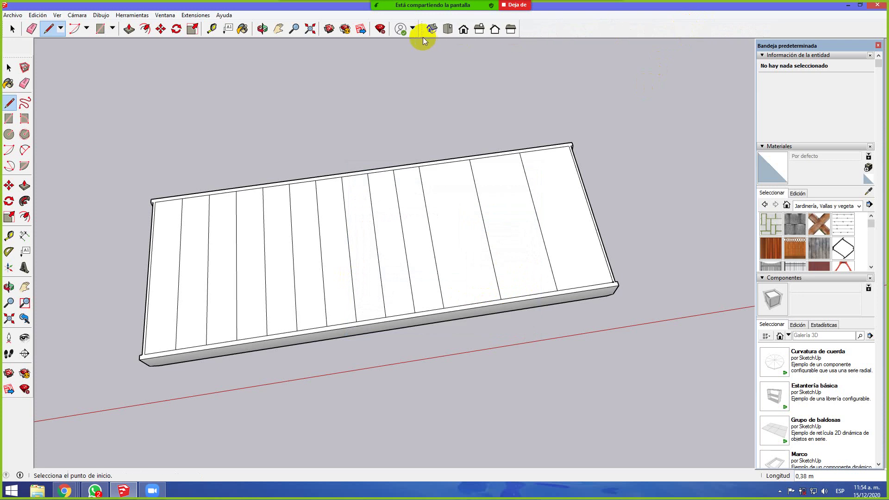
In the Planta view, draw midpoint lines across the sixth and seventh strips of the trough's top face
{"action": "left_click", "coordinate": [446, 32]}
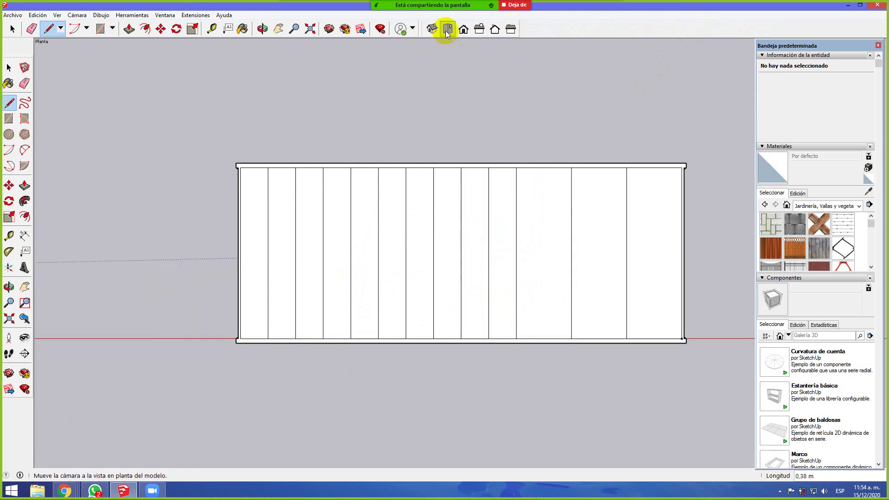
{"action": "left_click", "coordinate": [543, 168]}
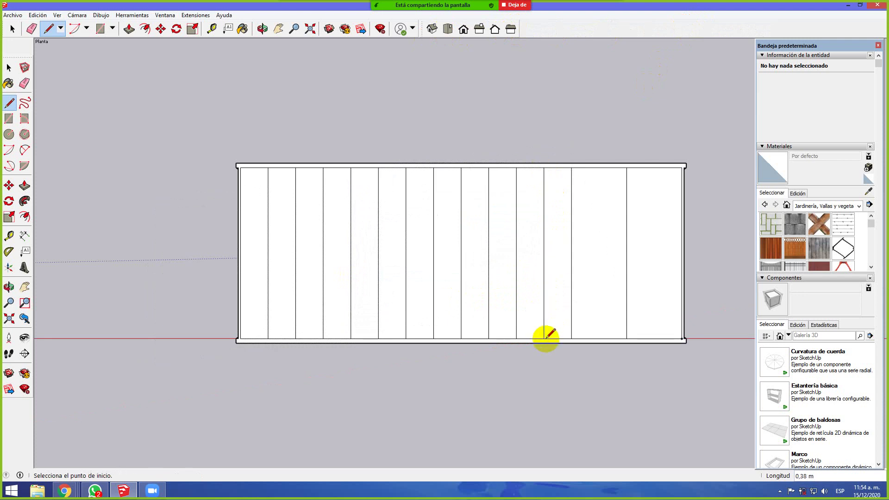
{"action": "left_click", "coordinate": [510, 29]}
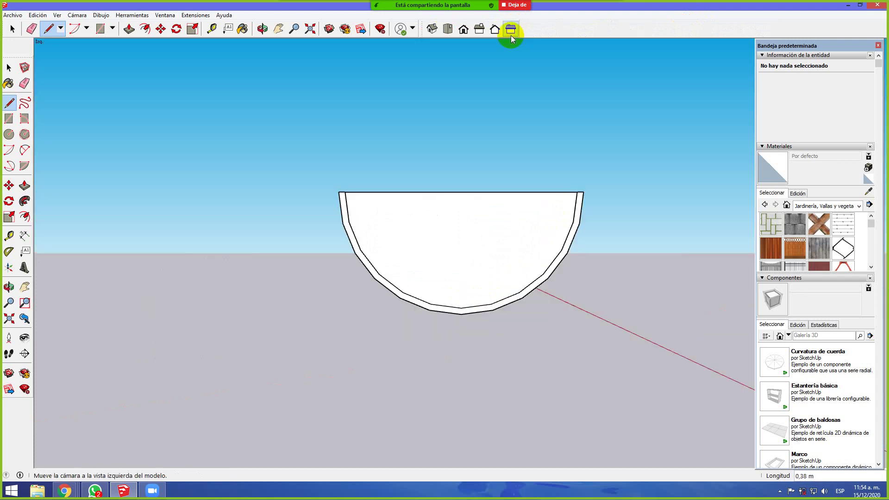
{"action": "left_click", "coordinate": [463, 29]}
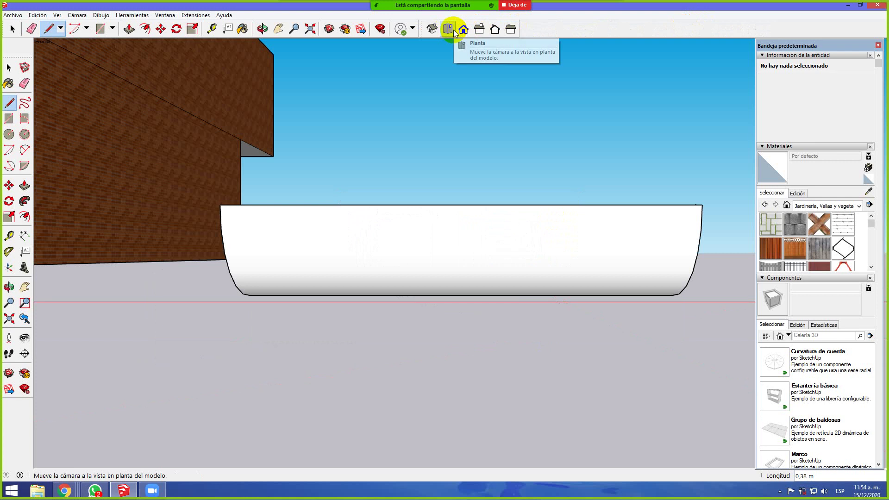
{"action": "left_click", "coordinate": [453, 30]}
{"action": "scroll", "coordinate": [586, 322], "scroll_direction": "down", "scroll_amount": 5}
{"action": "scroll", "coordinate": [673, 447], "scroll_direction": "up", "scroll_amount": 3}
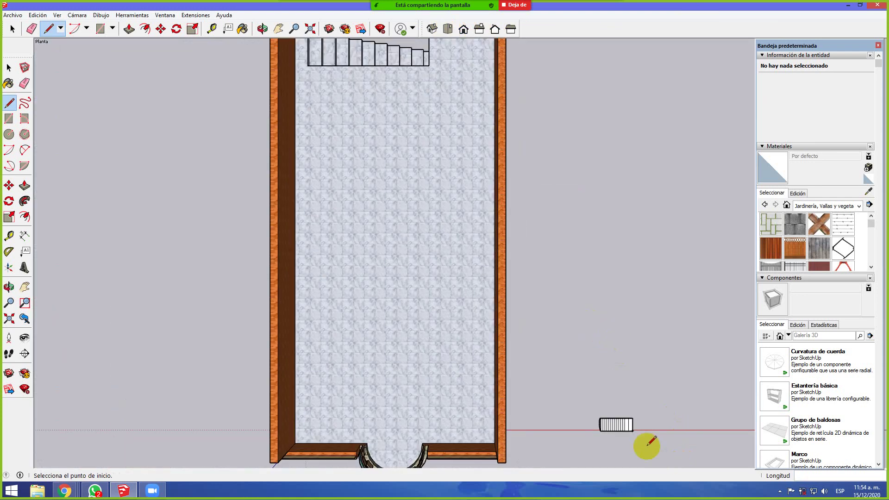
{"action": "scroll", "coordinate": [615, 422], "scroll_direction": "up", "scroll_amount": 10}
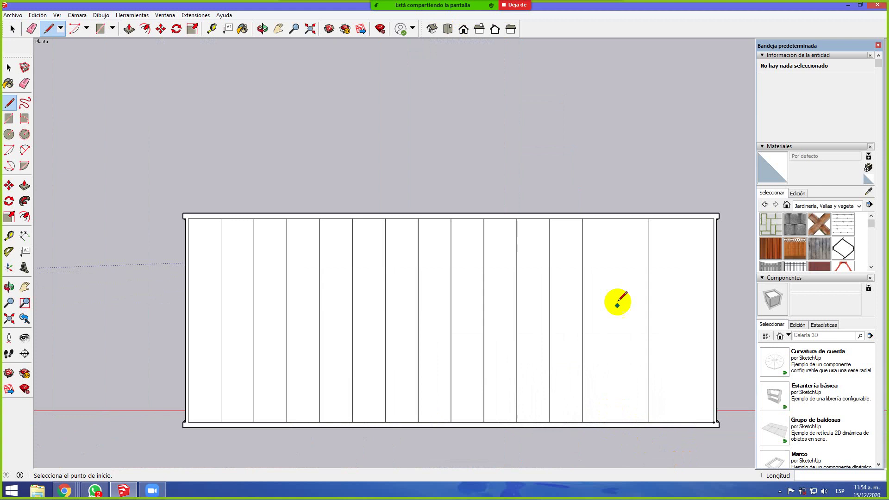
{"action": "left_click", "coordinate": [615, 218]}
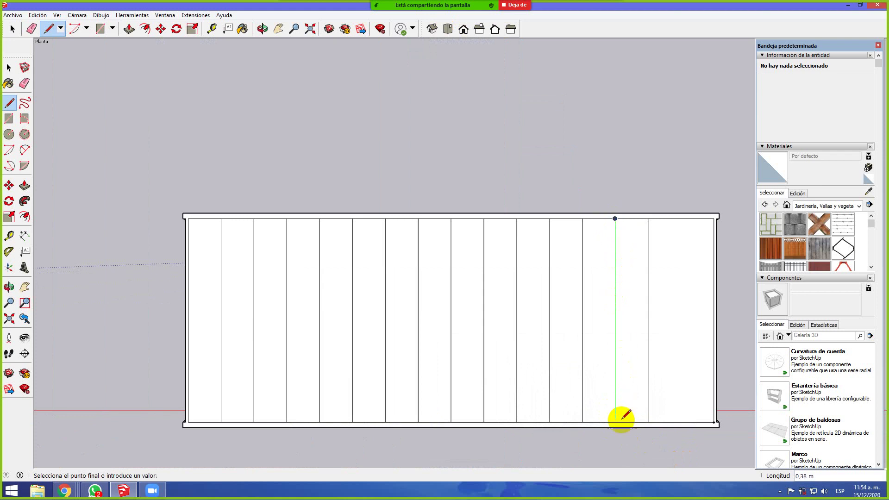
{"action": "left_click", "coordinate": [615, 422]}
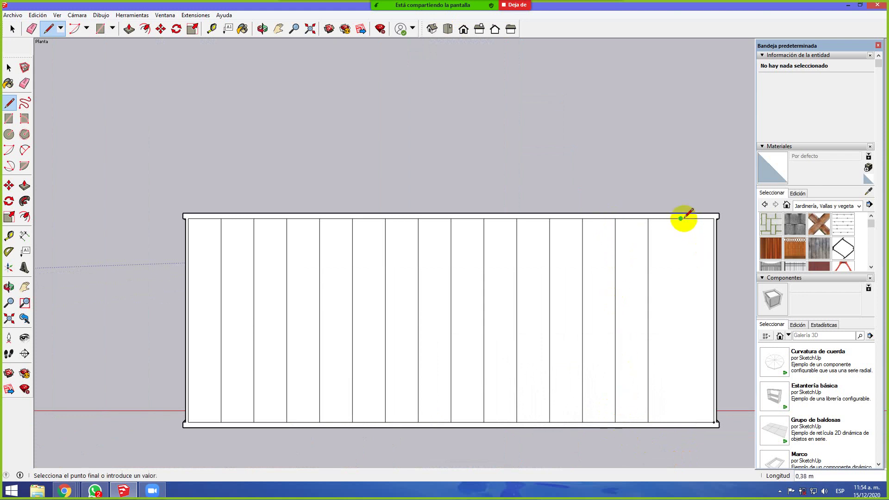
Halve the last wide strip of the trough's top face, then draw midpoint lines across the five strips nearest that end
{"action": "left_click", "coordinate": [681, 421]}
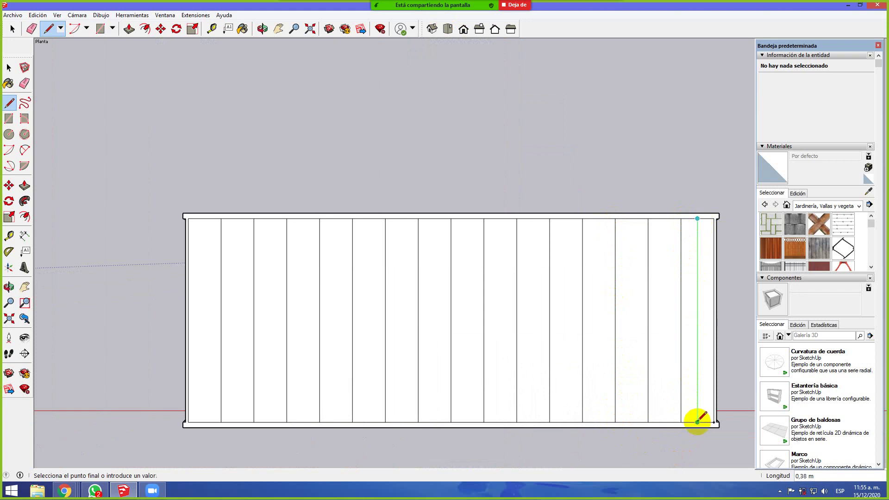
{"action": "left_click", "coordinate": [664, 218]}
{"action": "left_click", "coordinate": [665, 422]}
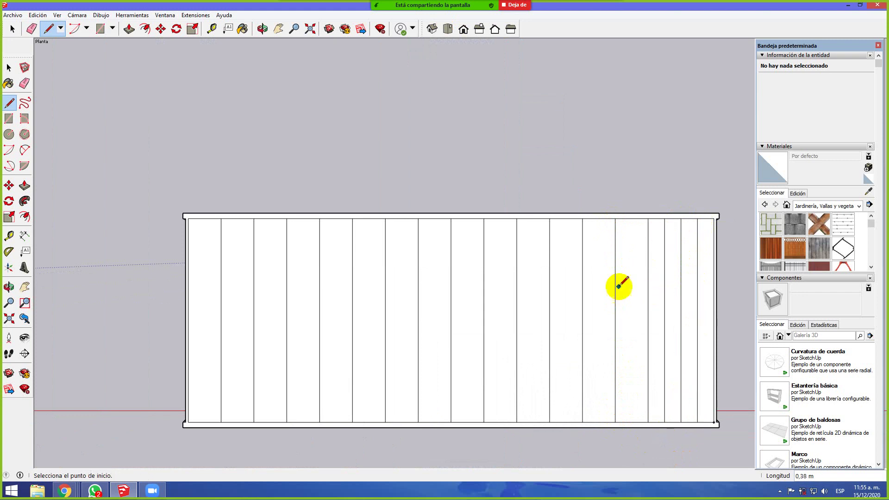
{"action": "left_click", "coordinate": [631, 420]}
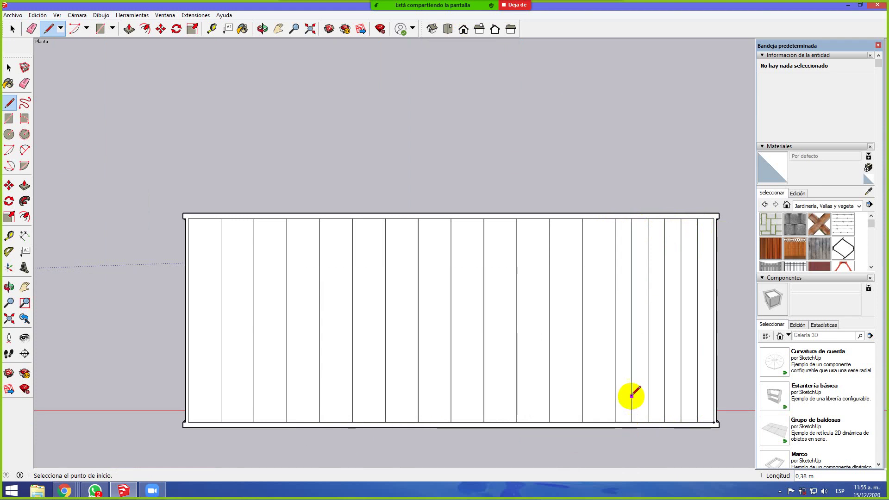
{"action": "left_click", "coordinate": [599, 218]}
{"action": "left_click", "coordinate": [599, 422]}
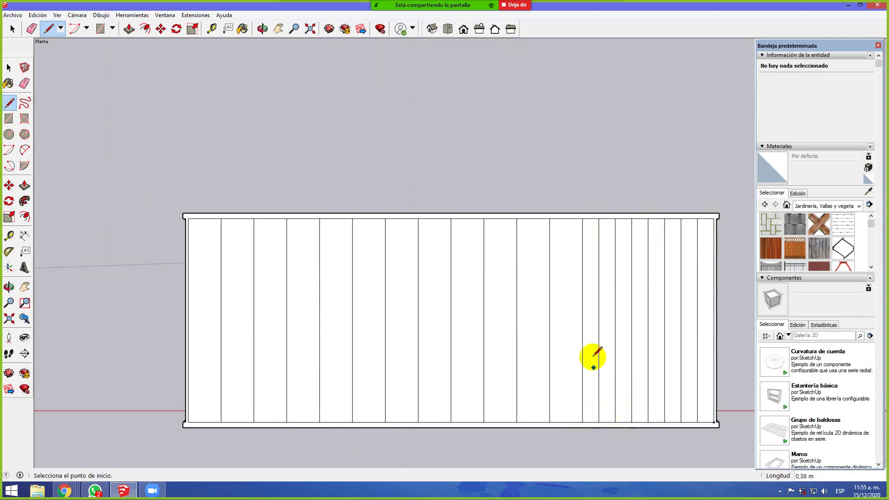
{"action": "left_click", "coordinate": [566, 218]}
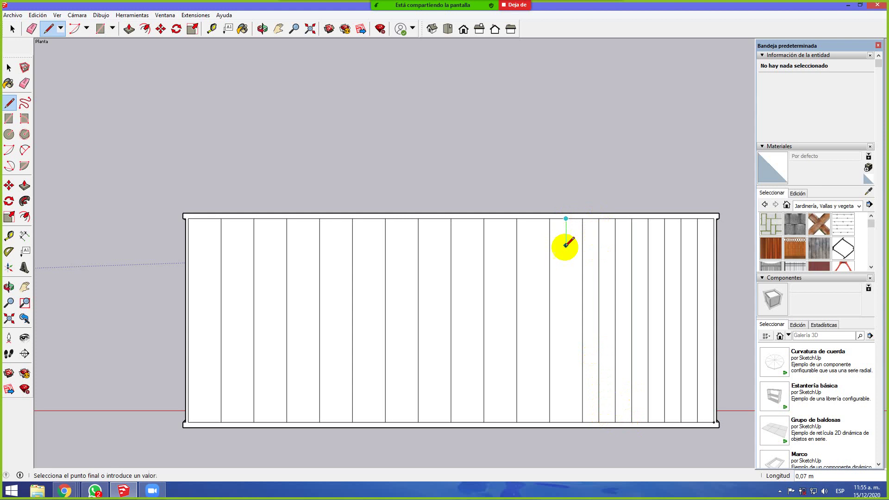
{"action": "left_click", "coordinate": [567, 422]}
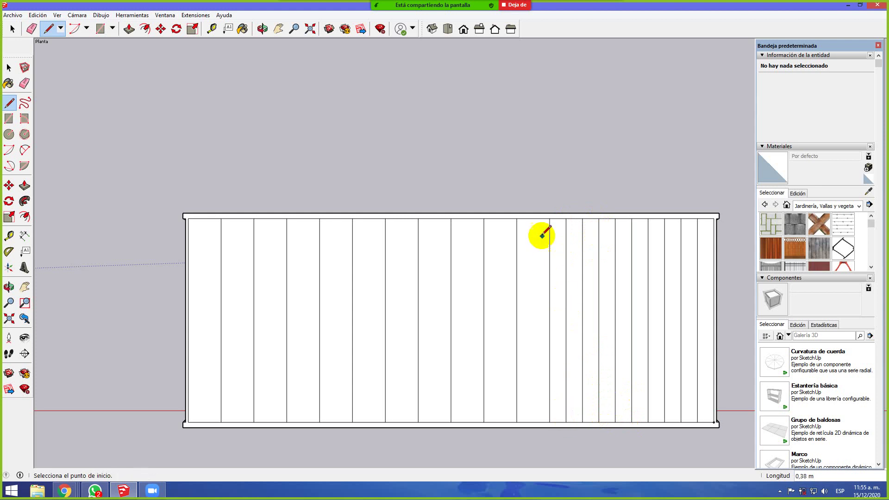
Draw midpoint lines across the next five wide strips, continuing through the middle of the trough's top face
{"action": "left_click", "coordinate": [533, 218]}
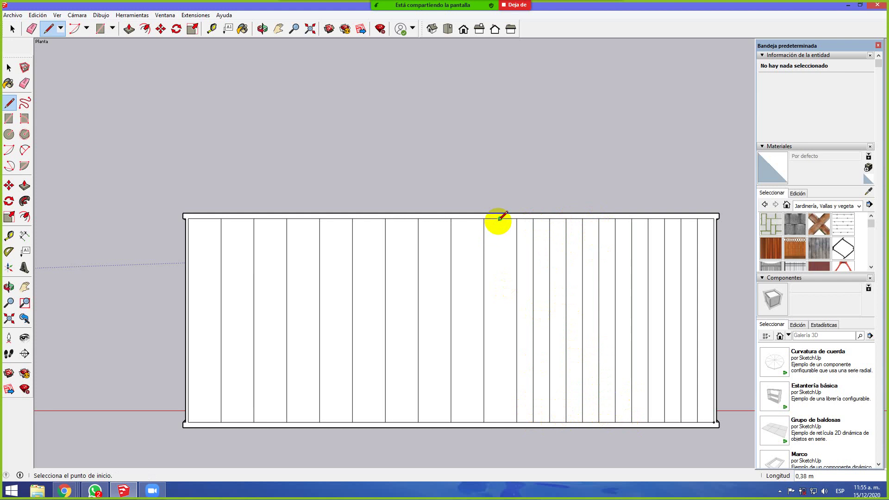
{"action": "left_click", "coordinate": [500, 420]}
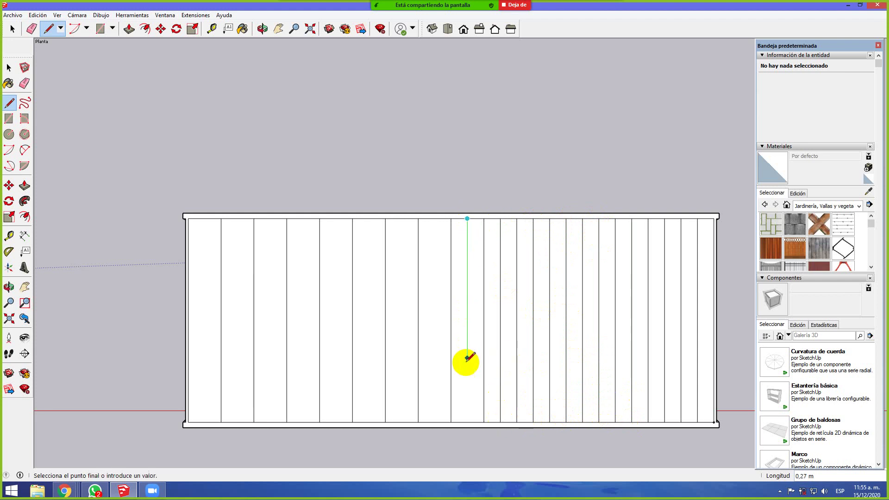
{"action": "left_click", "coordinate": [435, 218]}
{"action": "left_click", "coordinate": [434, 422]}
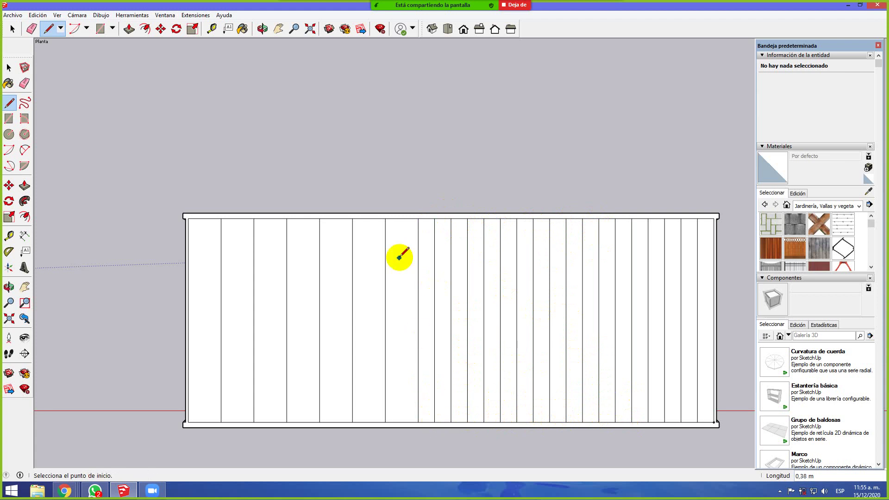
{"action": "left_click", "coordinate": [402, 218]}
{"action": "left_click", "coordinate": [401, 422]}
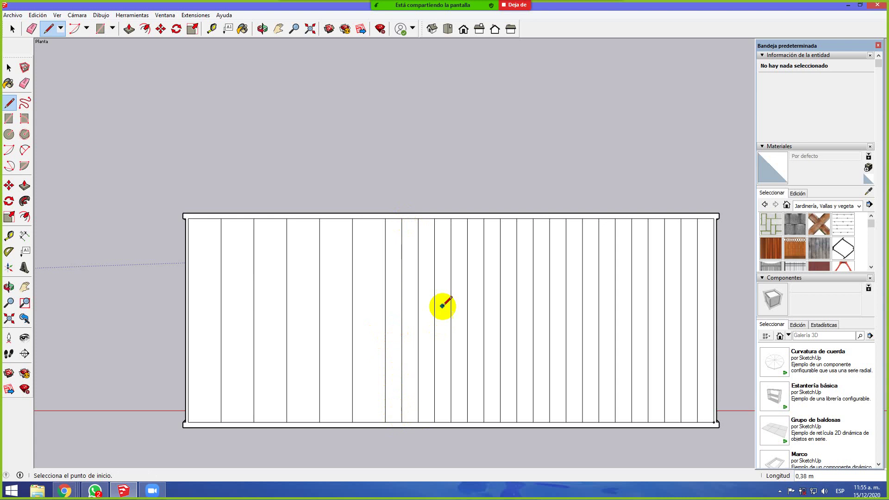
Draw midpoint lines across the remaining six wide strips, dividing the top face into 32 equal narrow strips
{"action": "left_click", "coordinate": [33, 29]}
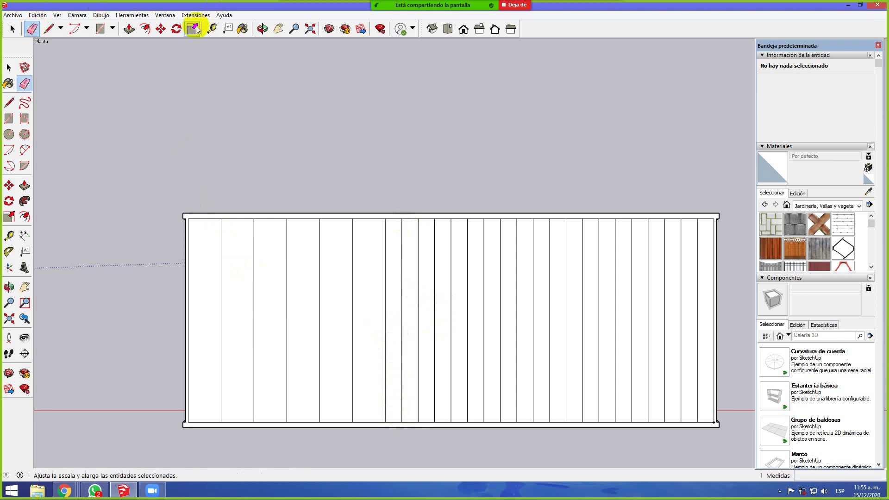
{"action": "left_click", "coordinate": [48, 29]}
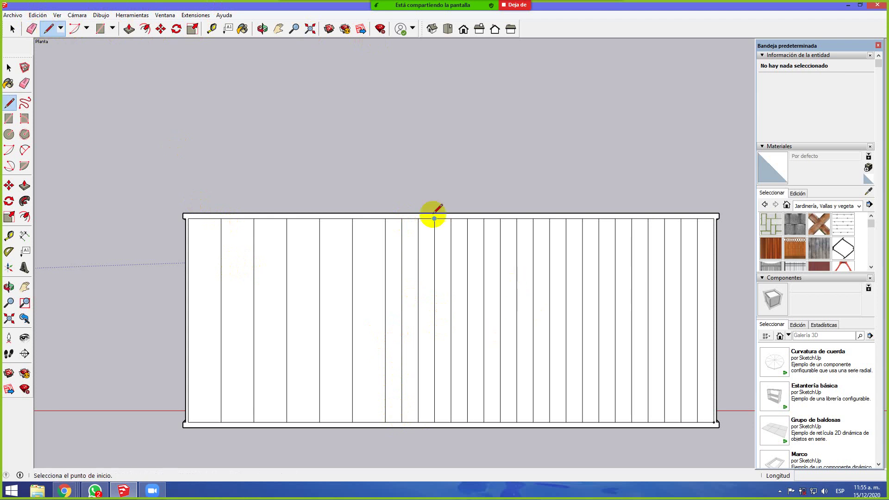
{"action": "left_click", "coordinate": [368, 218]}
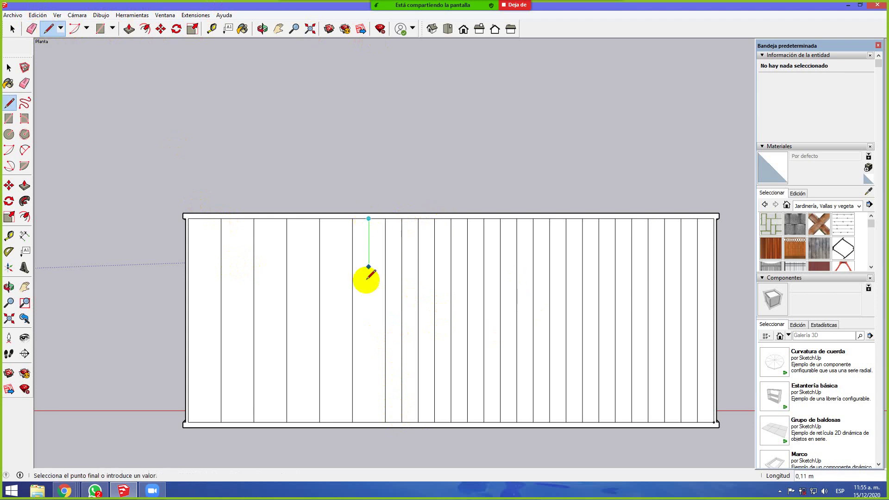
{"action": "left_click", "coordinate": [369, 423]}
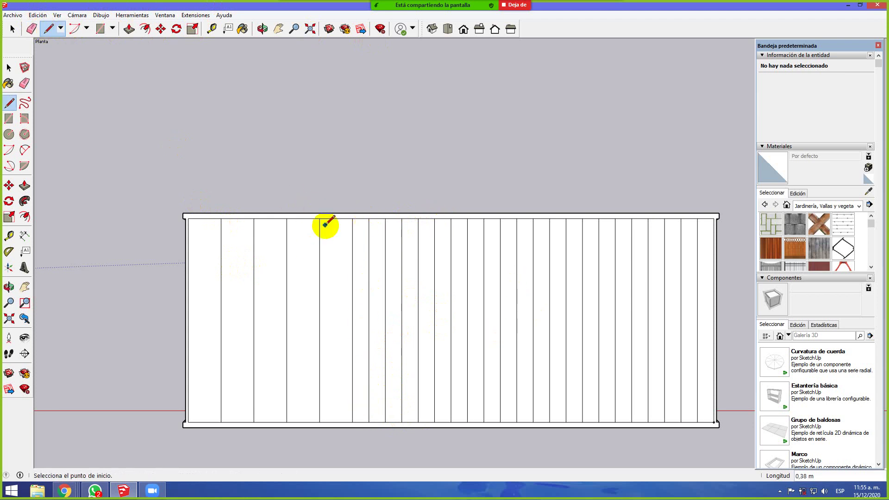
{"action": "left_click", "coordinate": [337, 423]}
{"action": "left_click", "coordinate": [302, 218]}
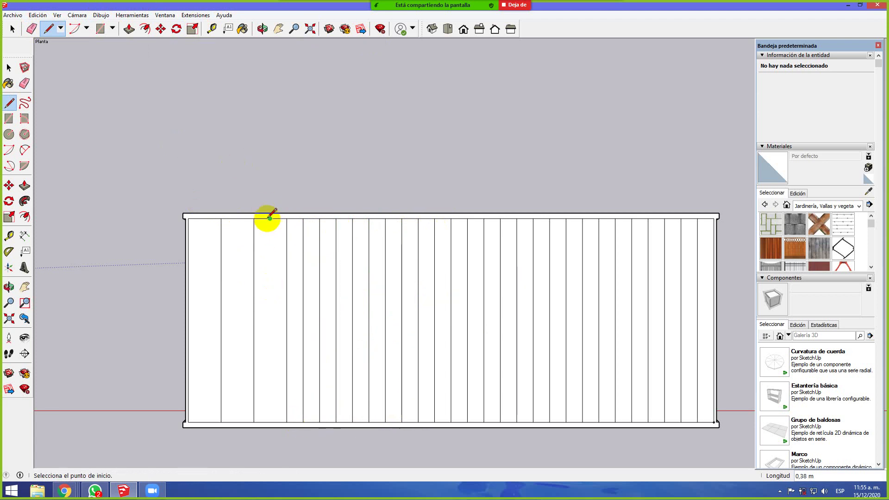
{"action": "left_click", "coordinate": [271, 422]}
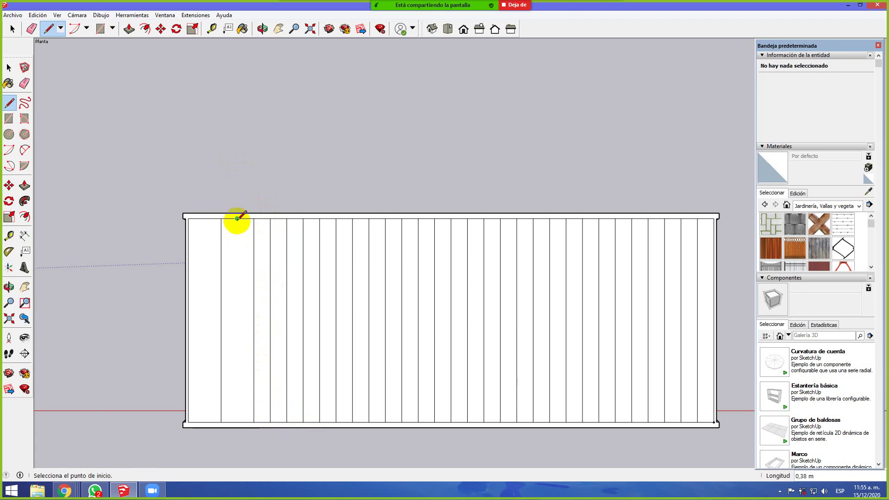
{"action": "left_click", "coordinate": [237, 423]}
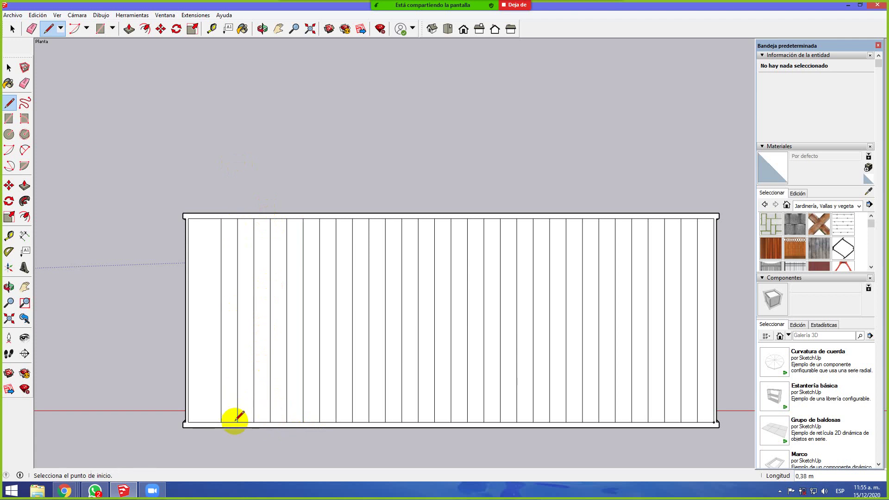
{"action": "left_click", "coordinate": [204, 218]}
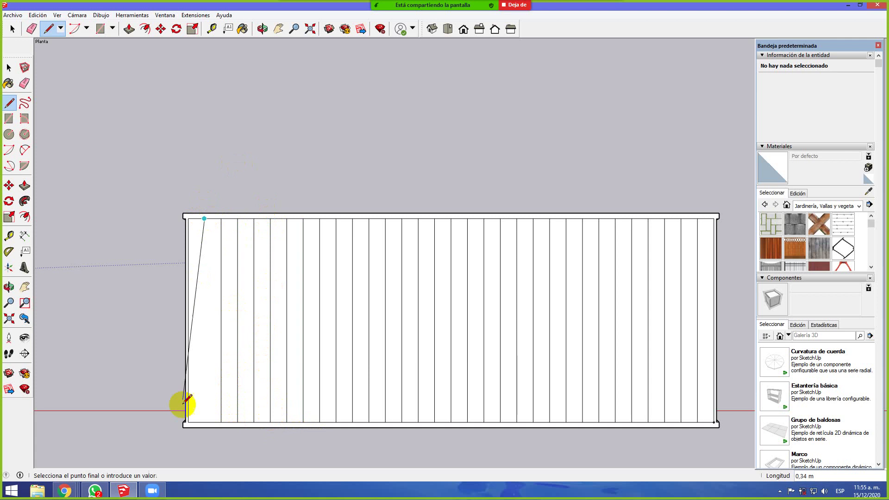
{"action": "left_click", "coordinate": [204, 422]}
With the tape measure, place guide points about 0.01 m beyond the first three dividing lines, along the top face's far inner edge
{"action": "middle_click_drag", "start_coordinate": [354, 324], "coordinate": [355, 177]}
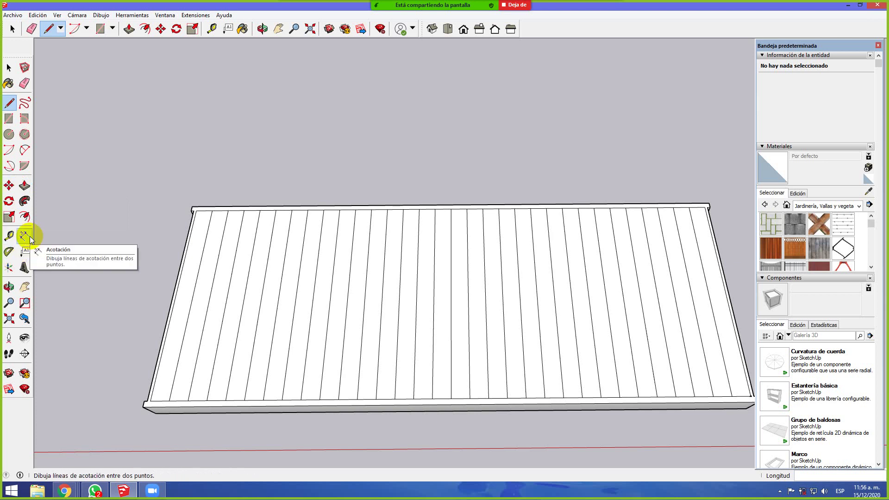
{"action": "left_click", "coordinate": [9, 236]}
{"action": "scroll", "coordinate": [675, 215], "scroll_direction": "up", "scroll_amount": 5}
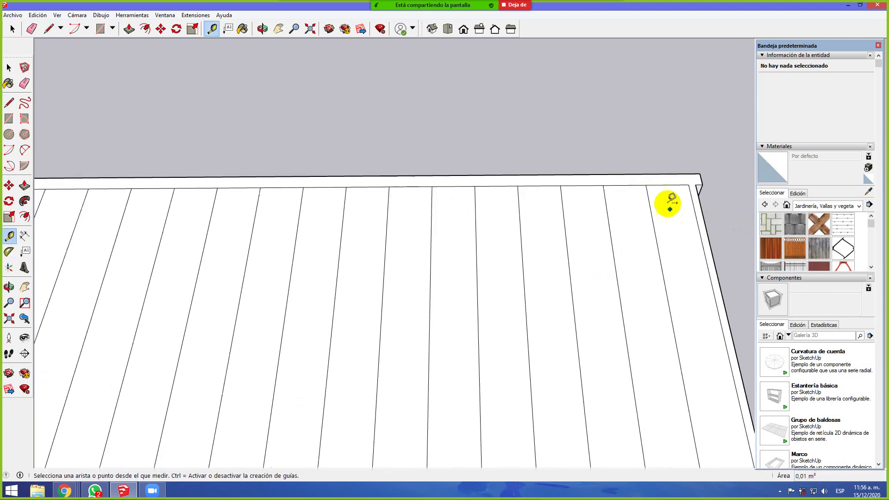
{"action": "left_click", "coordinate": [646, 185]}
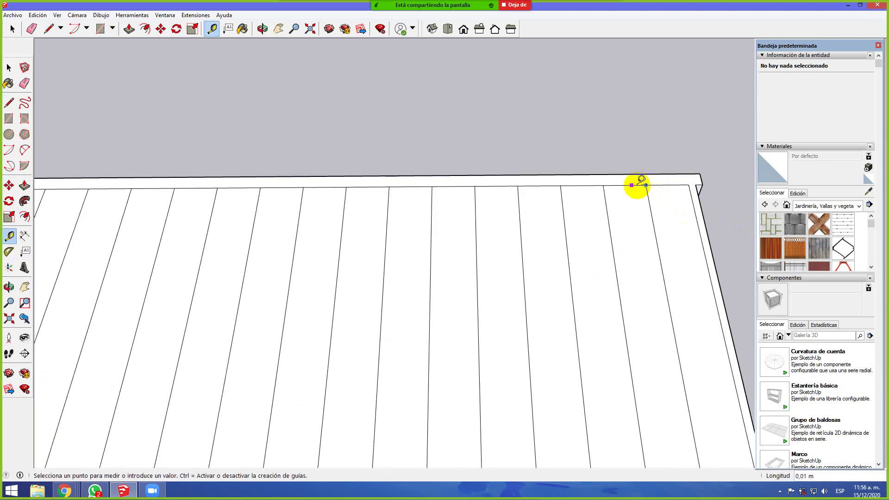
{"action": "left_click", "coordinate": [636, 185]}
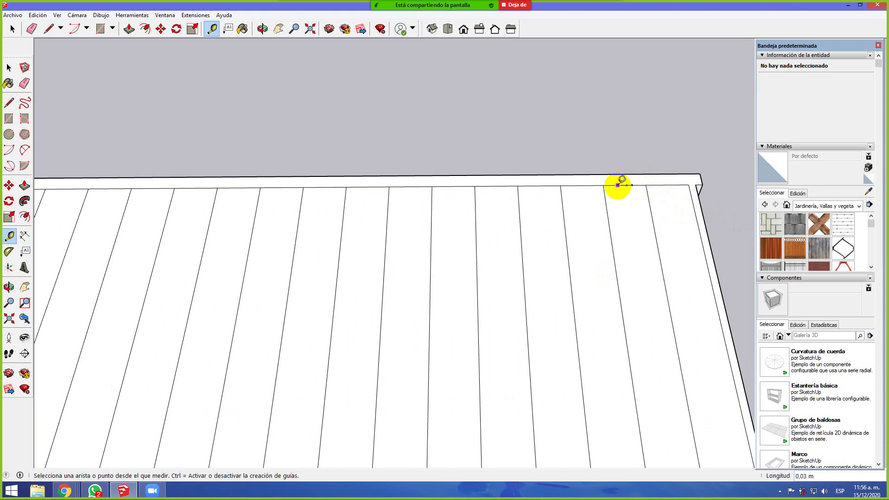
{"action": "left_click", "coordinate": [603, 186]}
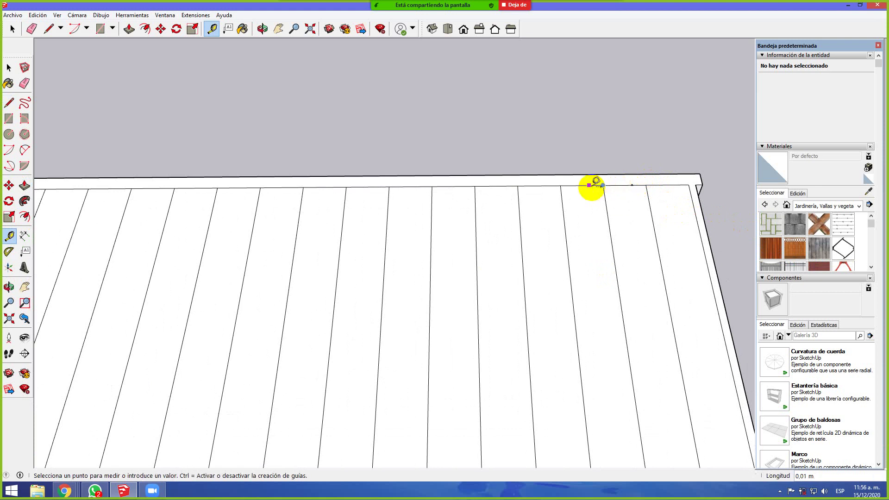
{"action": "left_click", "coordinate": [591, 186]}
{"action": "left_click", "coordinate": [561, 185]}
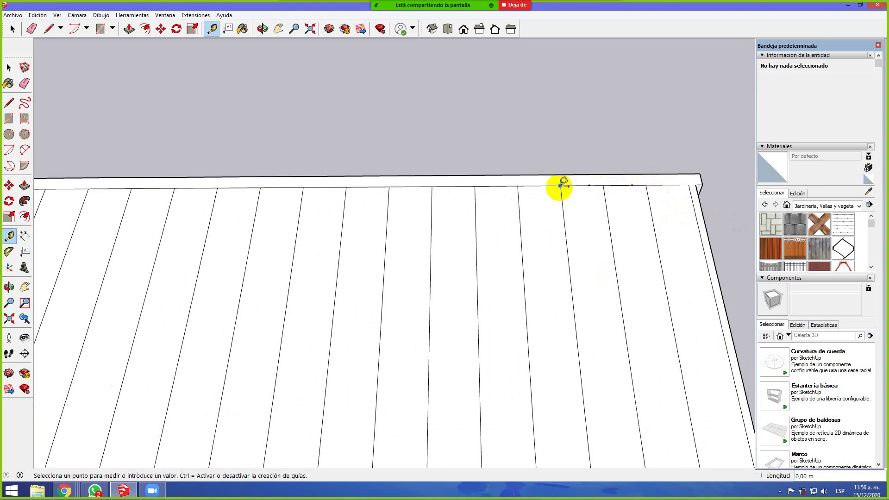
{"action": "left_click", "coordinate": [547, 185]}
Place guide points about 0.01 m beyond the fourth to seventh dividing lines on the same inner edge
{"action": "left_click", "coordinate": [518, 186]}
{"action": "left_click", "coordinate": [504, 186]}
{"action": "left_click", "coordinate": [477, 186]}
{"action": "left_click", "coordinate": [462, 186]}
{"action": "left_click", "coordinate": [432, 187]}
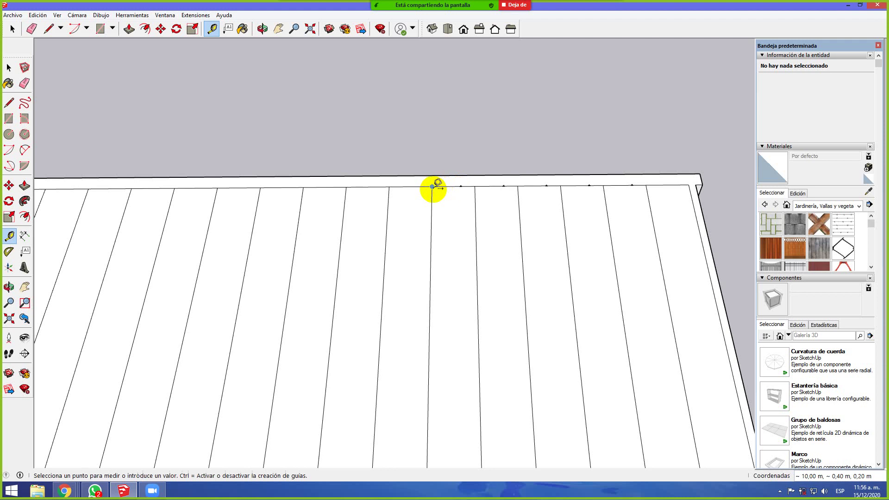
{"action": "left_click", "coordinate": [423, 185]}
{"action": "left_click", "coordinate": [415, 187]}
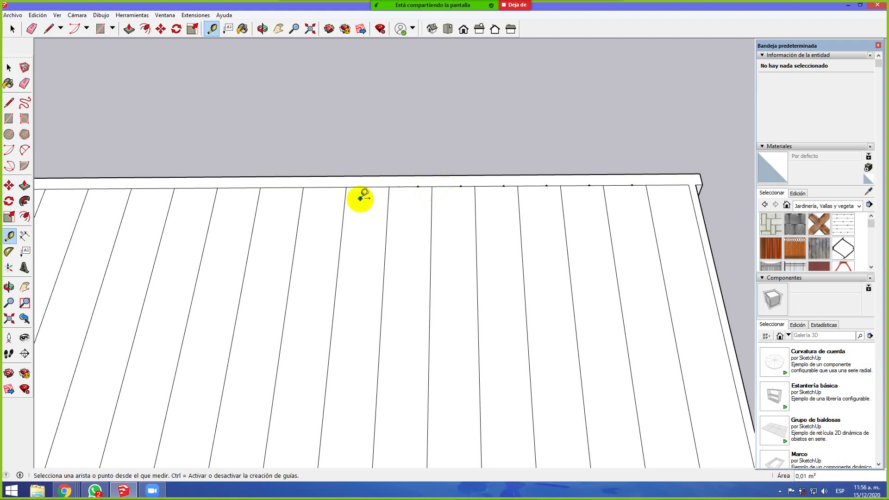
{"action": "left_click", "coordinate": [389, 186]}
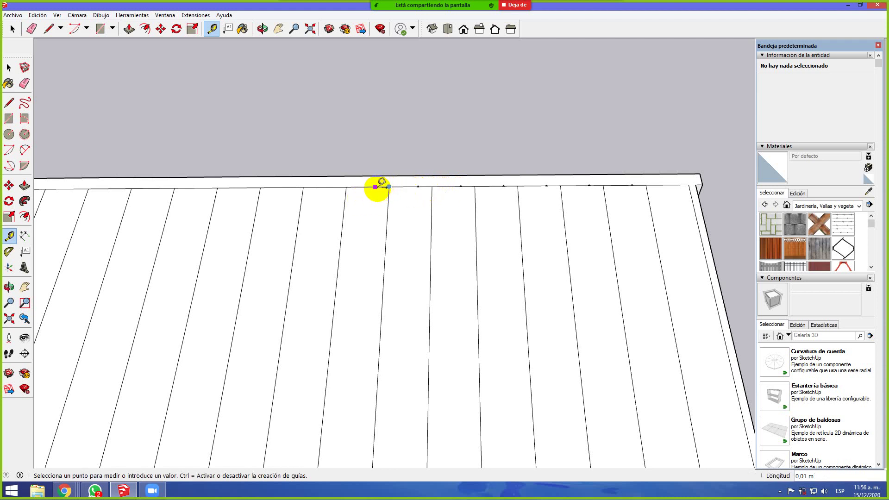
{"action": "left_click", "coordinate": [375, 186]}
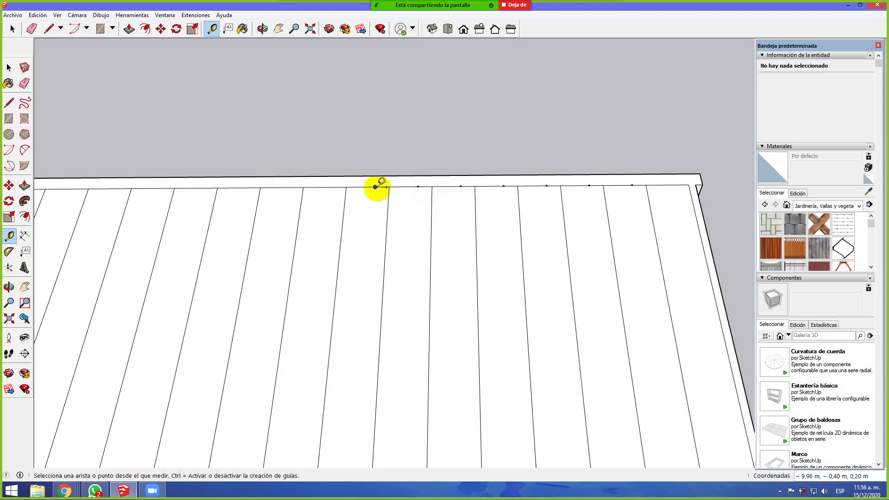
Add guide points at the same spacing beyond the eighth and ninth dividing lines on the far inner edge
{"action": "left_click", "coordinate": [347, 189]}
{"action": "scroll", "coordinate": [317, 189], "scroll_direction": "down", "scroll_amount": 2}
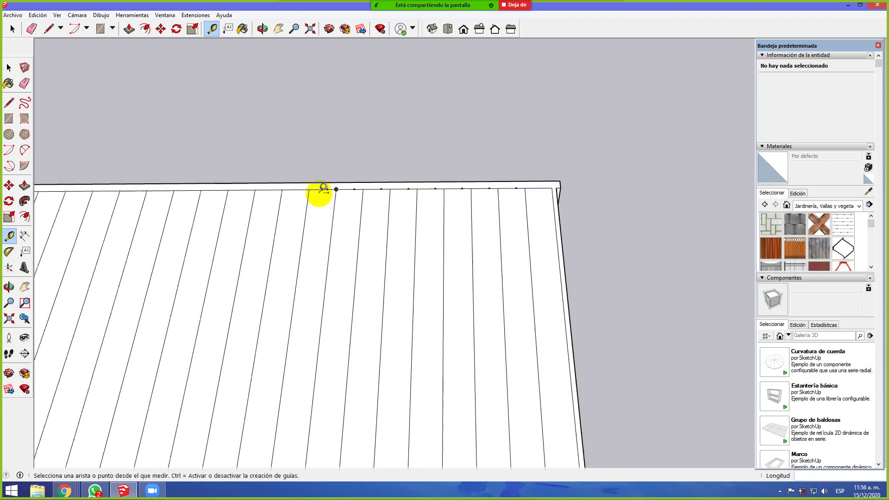
{"action": "left_click", "coordinate": [303, 186]}
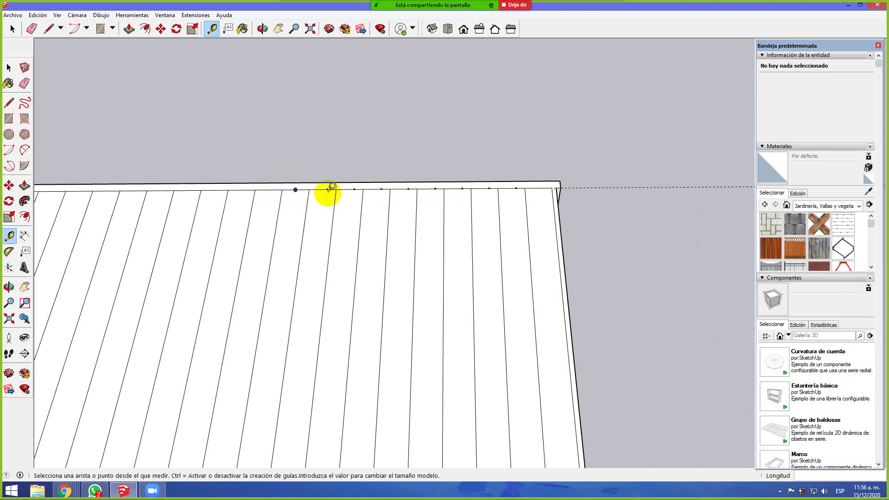
{"action": "scroll", "coordinate": [329, 189], "scroll_direction": "up", "scroll_amount": 3}
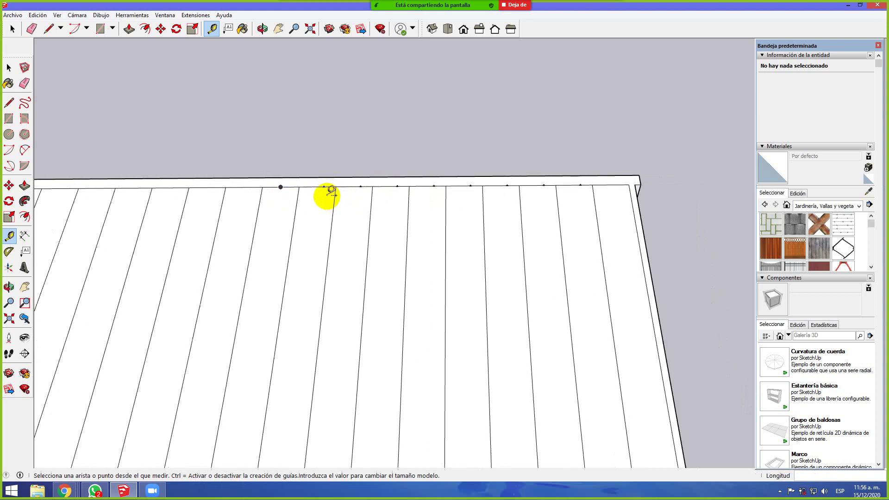
{"action": "left_click", "coordinate": [301, 187]}
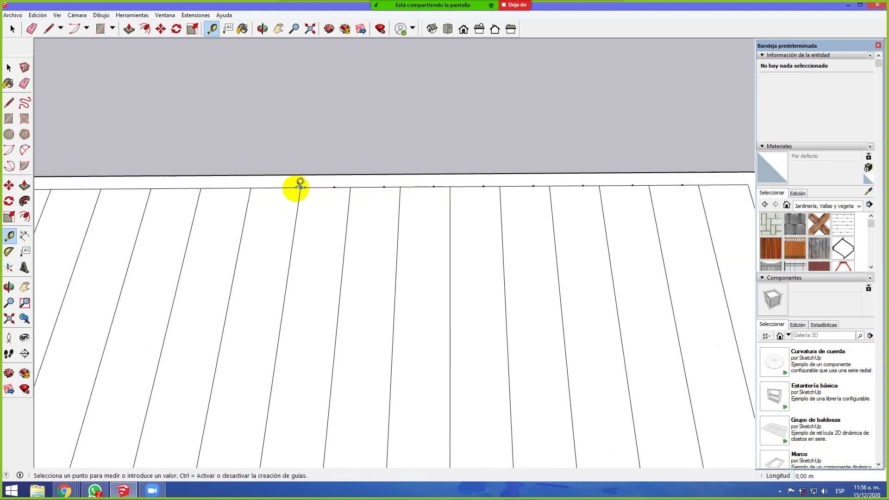
{"action": "left_click", "coordinate": [292, 188]}
Place guide points about 0.01 m beyond the tenth, eleventh and twelfth dividing lines, along the top face's far inner edge
{"action": "scroll", "coordinate": [271, 193], "scroll_direction": "down", "scroll_amount": 3}
{"action": "middle_click_drag", "start_coordinate": [647, 277], "coordinate": [635, 262]}
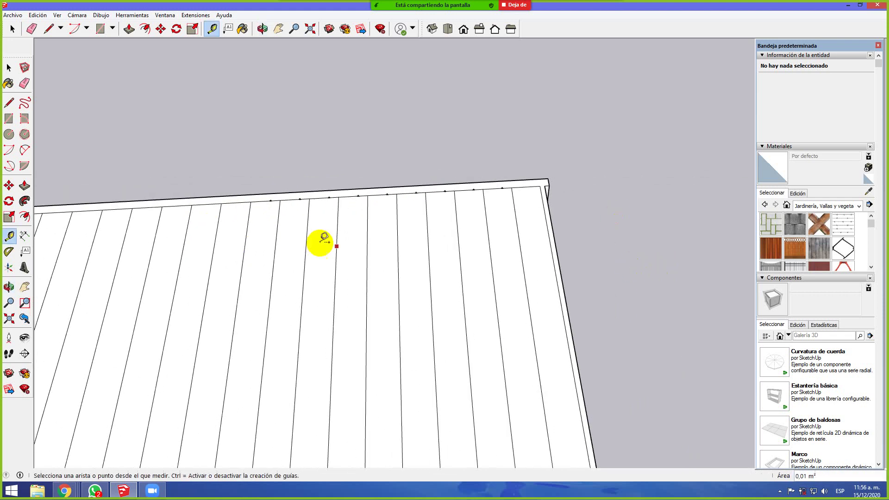
{"action": "scroll", "coordinate": [186, 213], "scroll_direction": "up", "scroll_amount": 3}
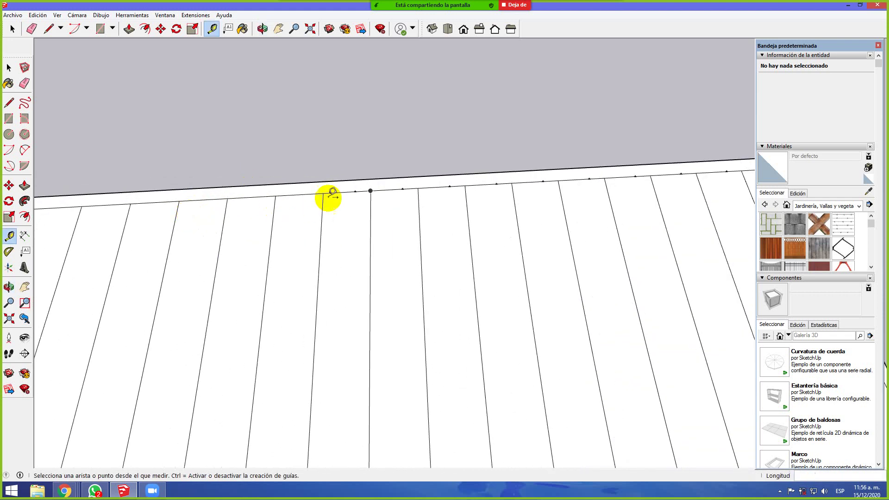
{"action": "left_click", "coordinate": [323, 194]}
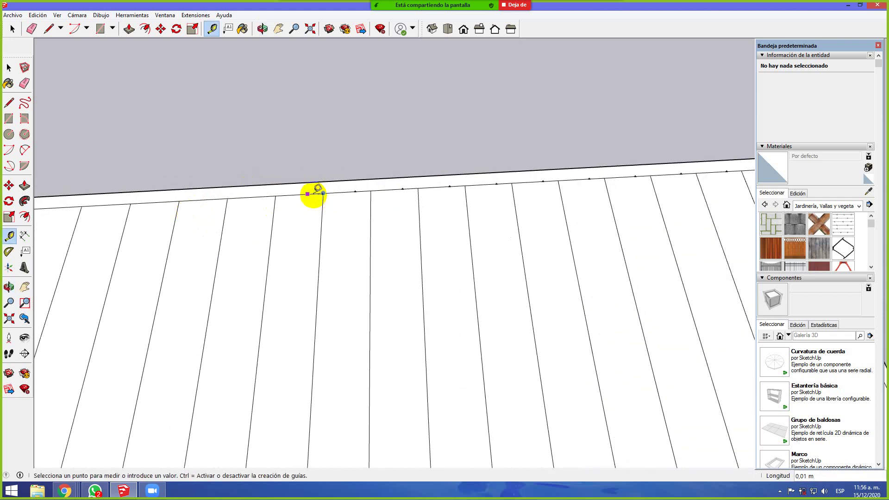
{"action": "left_click", "coordinate": [318, 190]}
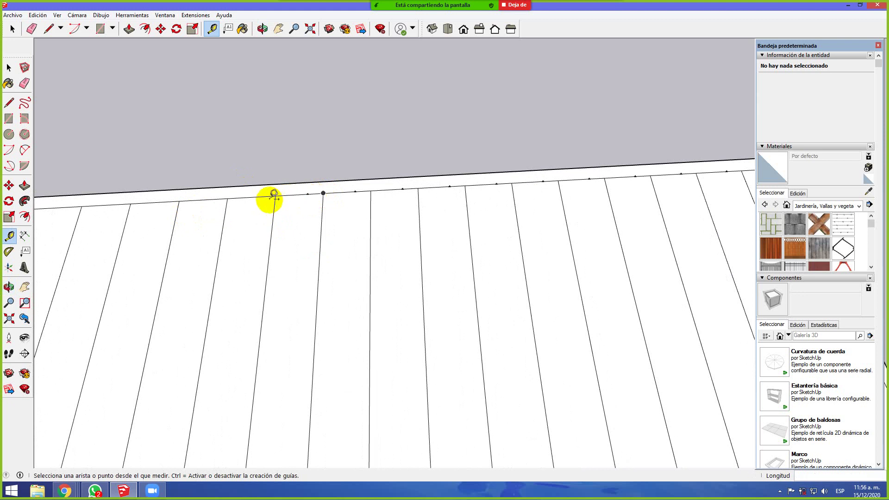
{"action": "left_click", "coordinate": [276, 194]}
{"action": "key", "text": "Escape"}
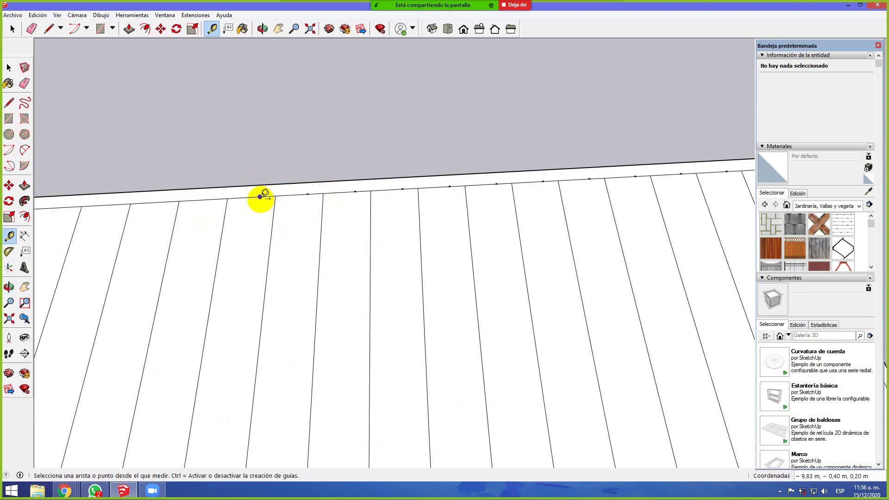
{"action": "scroll", "coordinate": [218, 200], "scroll_direction": "down", "scroll_amount": 3}
{"action": "scroll", "coordinate": [185, 200], "scroll_direction": "up", "scroll_amount": 5}
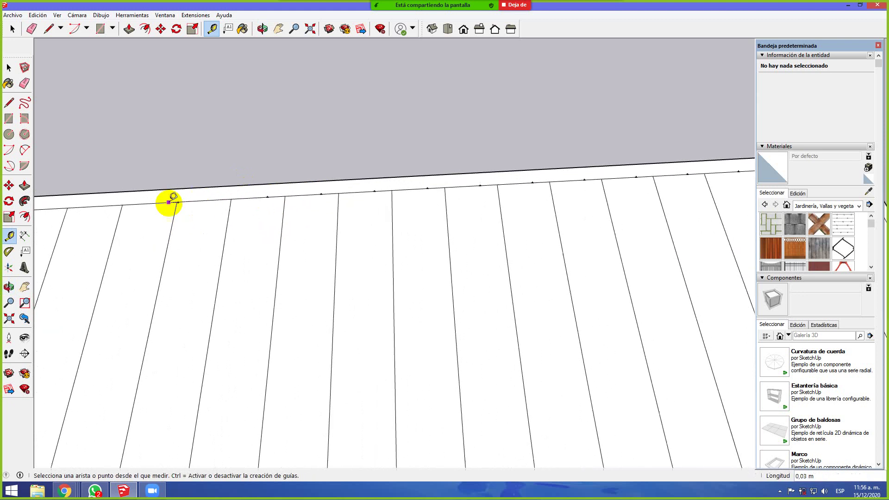
{"action": "left_click", "coordinate": [251, 198]}
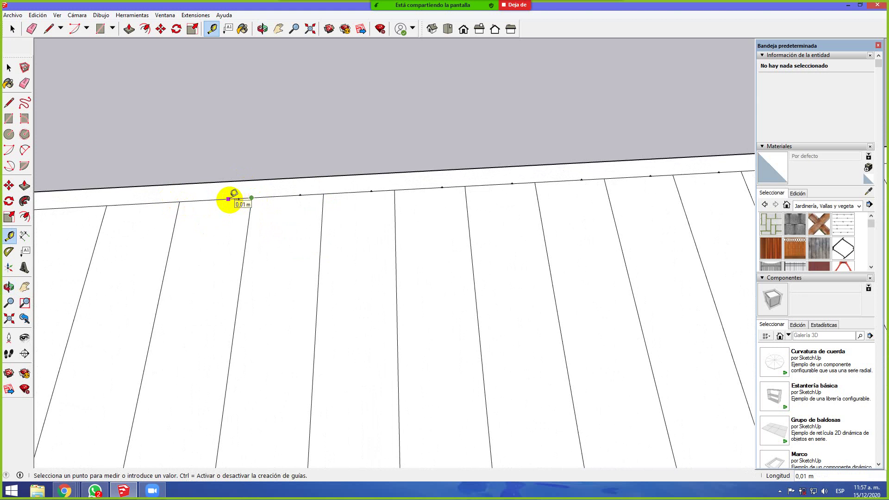
{"action": "key", "text": "Escape"}
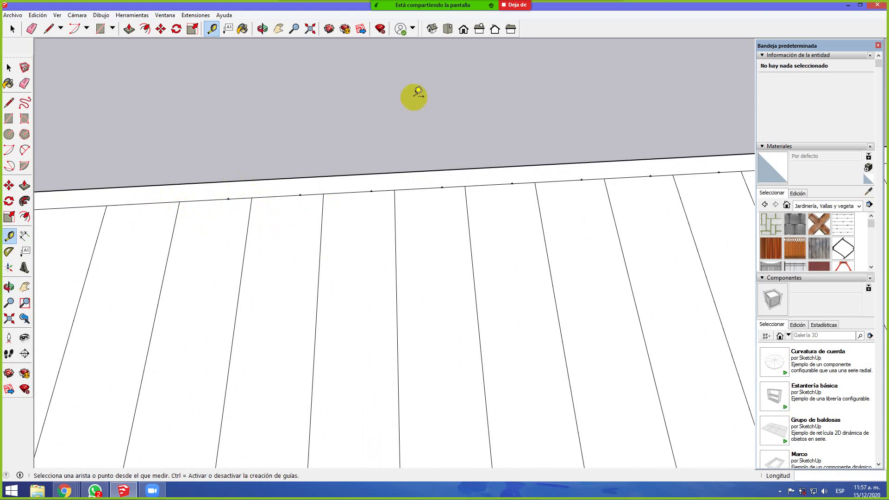
Switch to the top view and add a guide line along the top face's far inner edge
{"action": "left_click", "coordinate": [447, 29]}
{"action": "scroll", "coordinate": [207, 264], "scroll_direction": "down", "scroll_amount": 5}
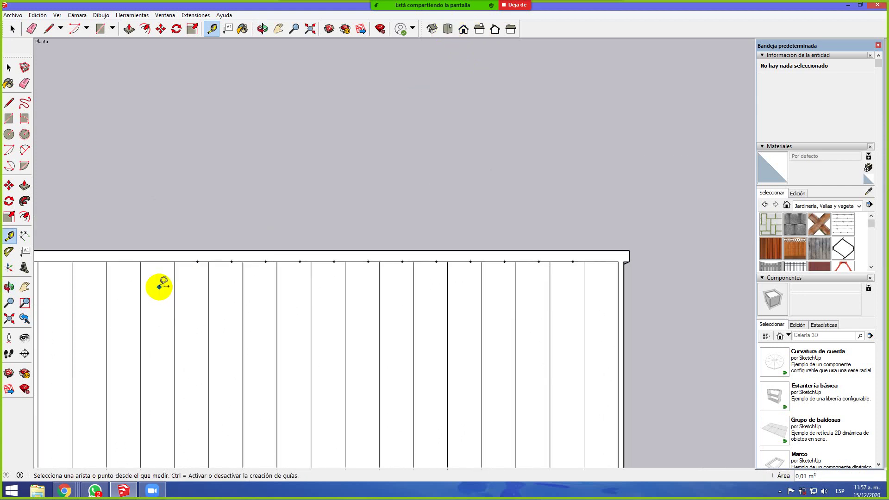
{"action": "scroll", "coordinate": [124, 281], "scroll_direction": "down", "scroll_amount": 1}
{"action": "scroll", "coordinate": [670, 258], "scroll_direction": "down", "scroll_amount": 1}
{"action": "scroll", "coordinate": [681, 232], "scroll_direction": "down", "scroll_amount": 1}
{"action": "scroll", "coordinate": [685, 222], "scroll_direction": "down", "scroll_amount": 2}
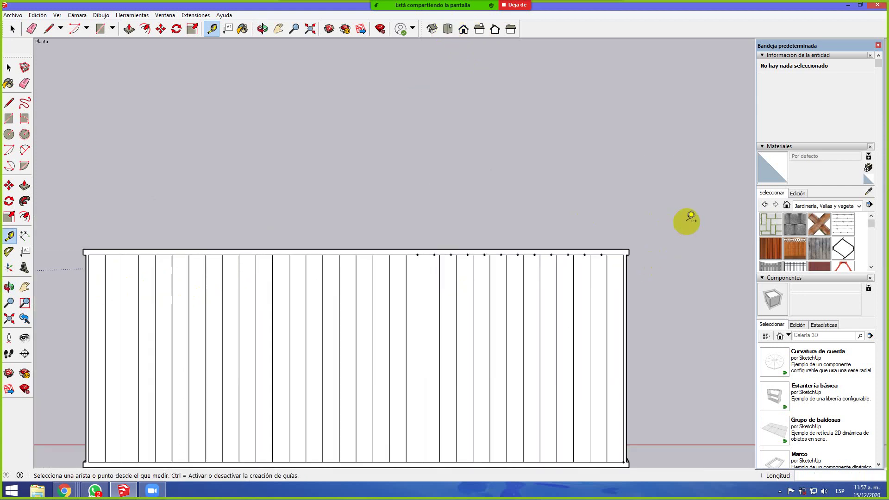
{"action": "scroll", "coordinate": [366, 271], "scroll_direction": "up", "scroll_amount": 1}
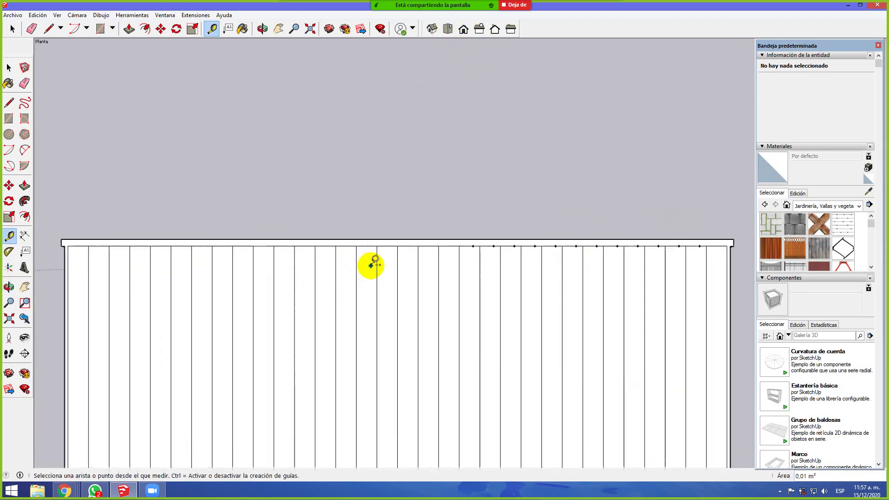
{"action": "left_click", "coordinate": [458, 246]}
{"action": "left_click", "coordinate": [453, 247]}
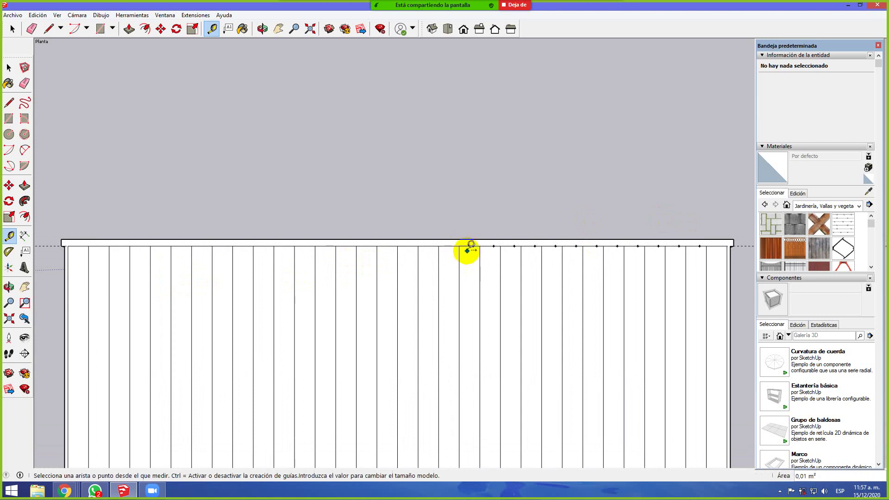
Place guide points about 0.01 m beyond the thirteenth, fourteenth and fifteenth dividing lines on the far inner edge
{"action": "scroll", "coordinate": [456, 244], "scroll_direction": "up", "scroll_amount": 3}
{"action": "left_click", "coordinate": [465, 242]}
{"action": "left_click", "coordinate": [455, 245]}
{"action": "left_click", "coordinate": [412, 242]}
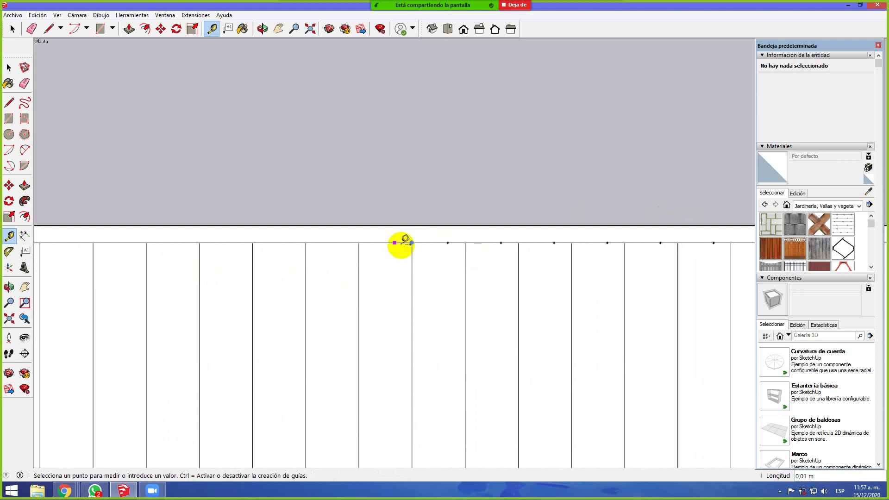
{"action": "left_click", "coordinate": [402, 241]}
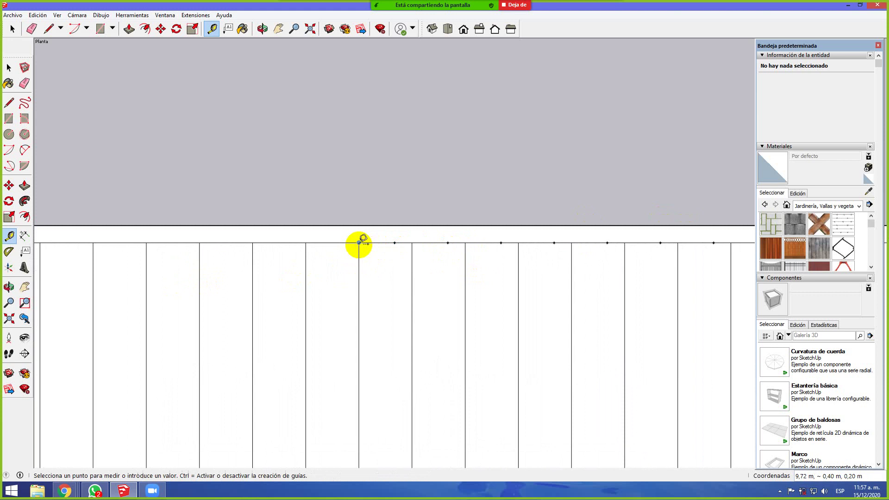
{"action": "left_click", "coordinate": [357, 243]}
{"action": "left_click", "coordinate": [342, 243]}
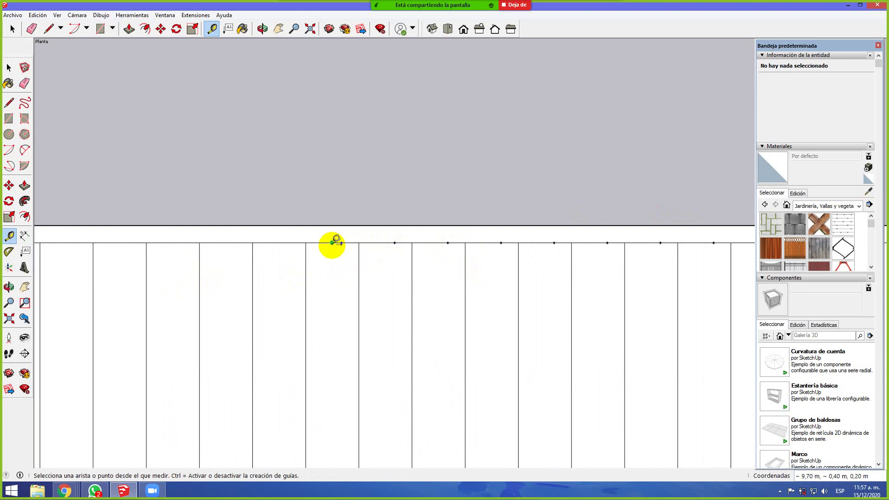
Add guide points about 0.01 m beyond the sixteenth to eighteenth dividing lines on the same inner edge
{"action": "left_click", "coordinate": [305, 243]}
{"action": "left_click", "coordinate": [289, 242]}
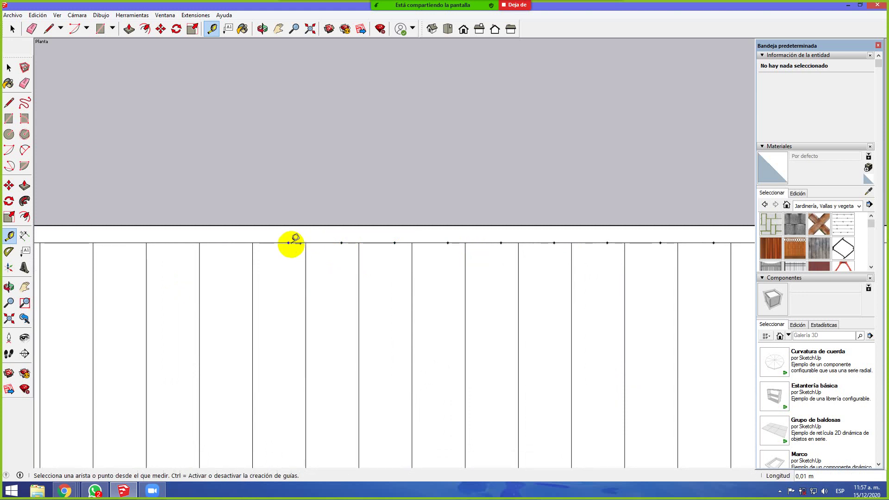
{"action": "left_click", "coordinate": [235, 243]}
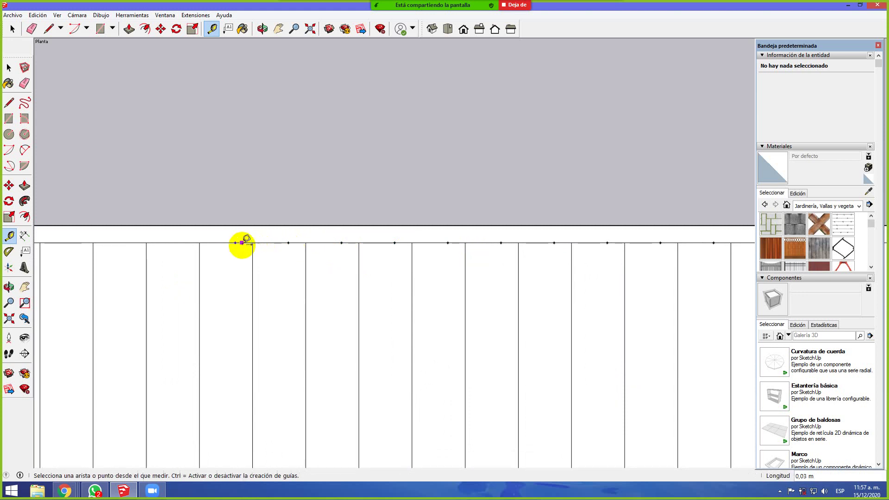
{"action": "left_click", "coordinate": [199, 243]}
{"action": "left_click", "coordinate": [183, 242]}
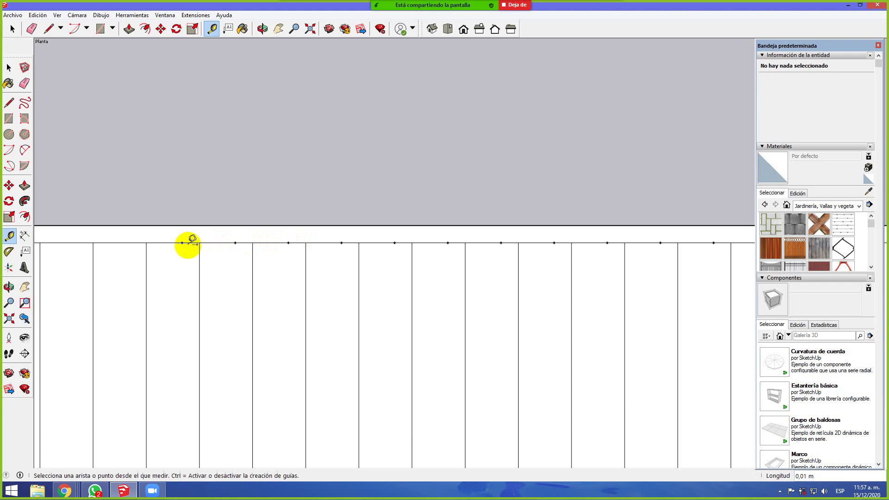
Place guide points about 0.01 m beyond the nineteenth, twentieth and twenty-first dividing lines on the far inner edge
{"action": "scroll", "coordinate": [189, 243], "scroll_direction": "down", "scroll_amount": 3}
{"action": "scroll", "coordinate": [594, 213], "scroll_direction": "down", "scroll_amount": 2}
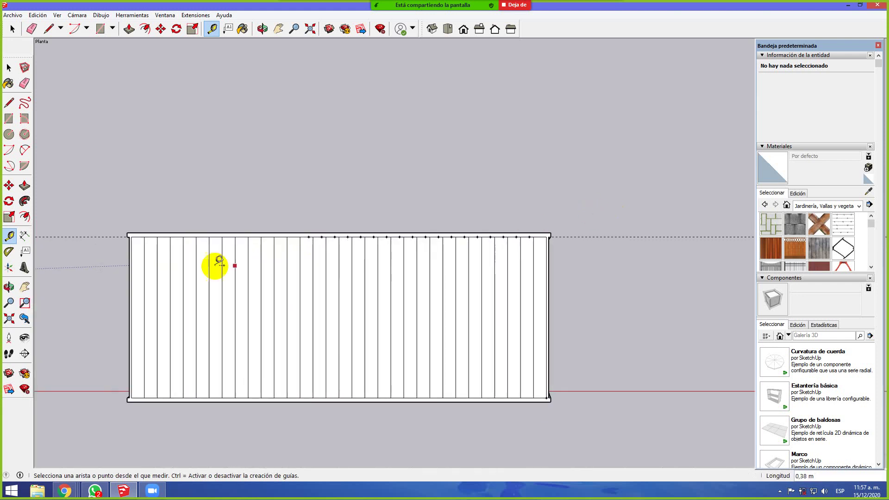
{"action": "scroll", "coordinate": [132, 248], "scroll_direction": "up", "scroll_amount": 2}
{"action": "left_click", "coordinate": [345, 232]}
{"action": "scroll", "coordinate": [352, 231], "scroll_direction": "up", "scroll_amount": 1}
{"action": "scroll", "coordinate": [352, 230], "scroll_direction": "up", "scroll_amount": 2}
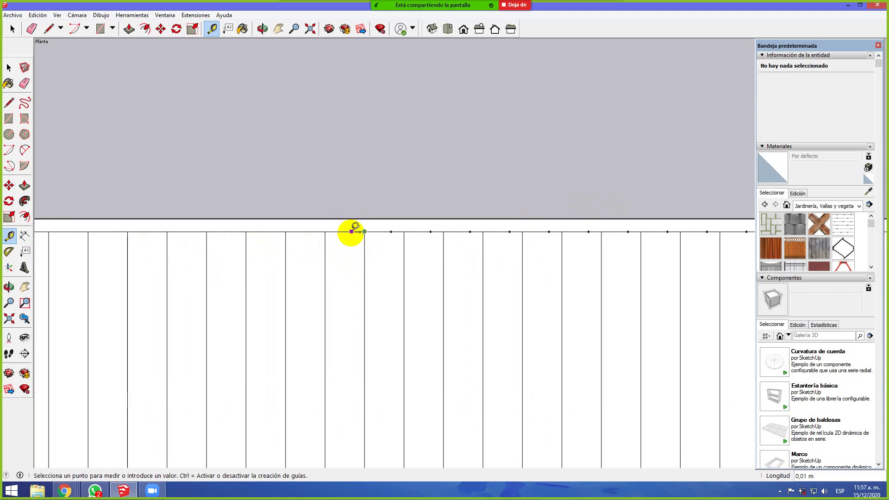
{"action": "left_click", "coordinate": [352, 231]}
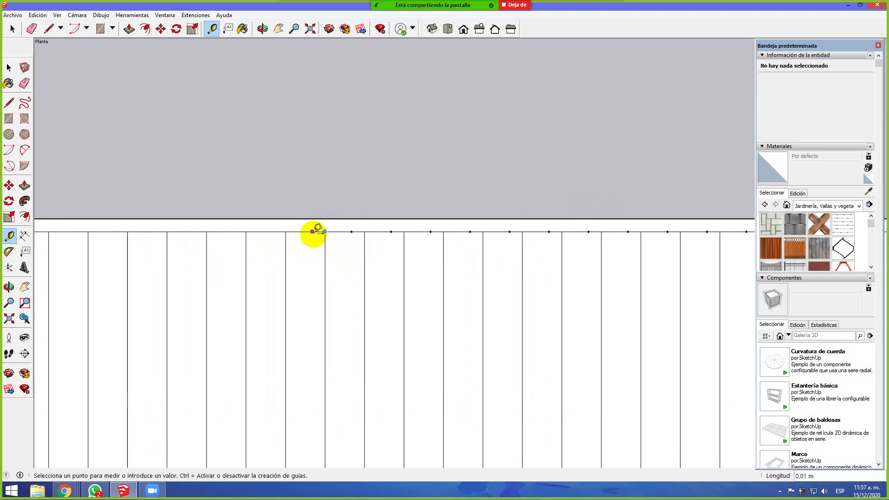
{"action": "left_click", "coordinate": [286, 231]}
{"action": "left_click", "coordinate": [279, 231]}
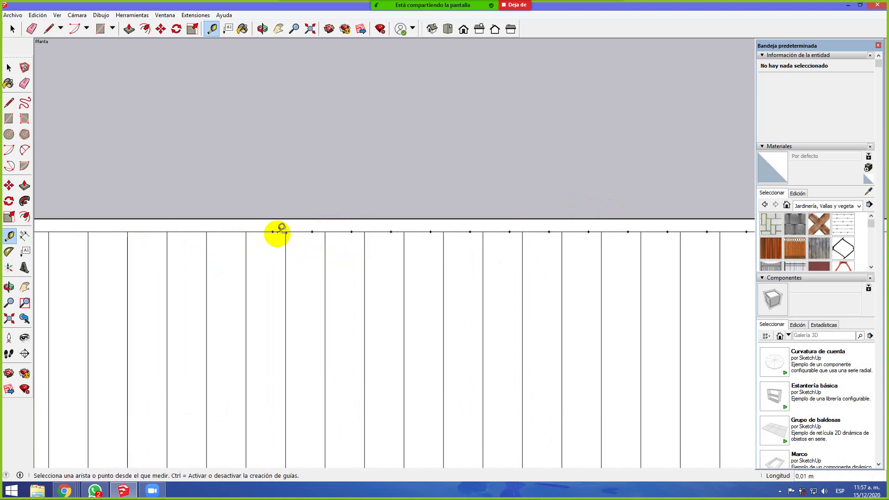
Add guide points about 0.01 m beyond the twenty-second to twenty-fifth dividing lines, continuing along the far inner edge
{"action": "left_click", "coordinate": [246, 232]}
{"action": "left_click", "coordinate": [237, 231]}
{"action": "left_click", "coordinate": [206, 232]}
{"action": "left_click", "coordinate": [202, 230]}
{"action": "scroll", "coordinate": [155, 242], "scroll_direction": "down", "scroll_amount": 5}
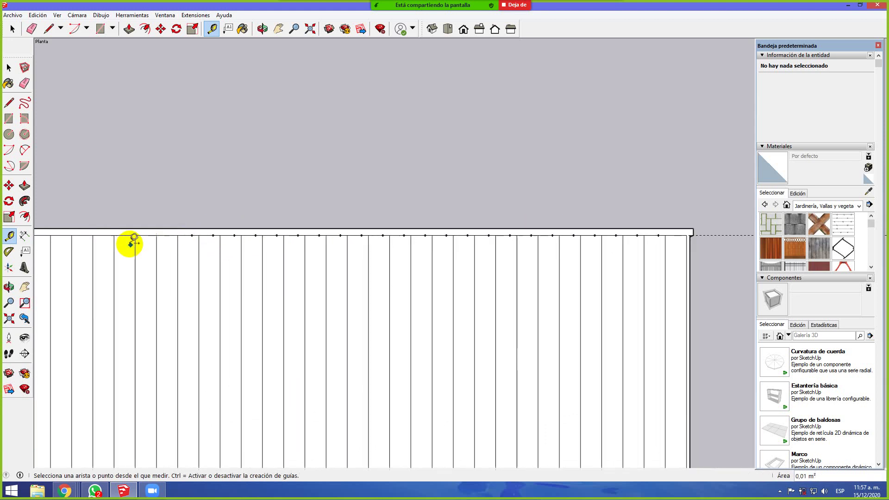
{"action": "scroll", "coordinate": [290, 197], "scroll_direction": "up", "scroll_amount": 1}
{"action": "scroll", "coordinate": [289, 197], "scroll_direction": "up", "scroll_amount": 1}
{"action": "left_click", "coordinate": [366, 201]}
{"action": "scroll", "coordinate": [376, 198], "scroll_direction": "up", "scroll_amount": 2}
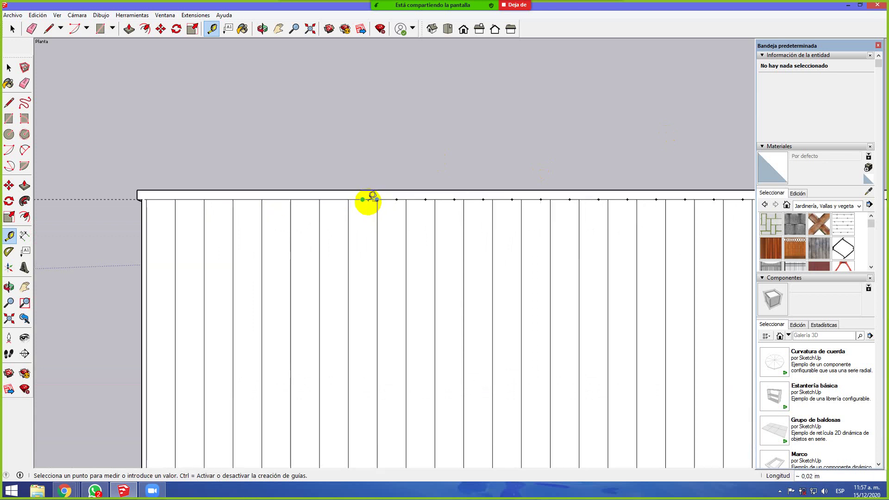
{"action": "left_click", "coordinate": [348, 199]}
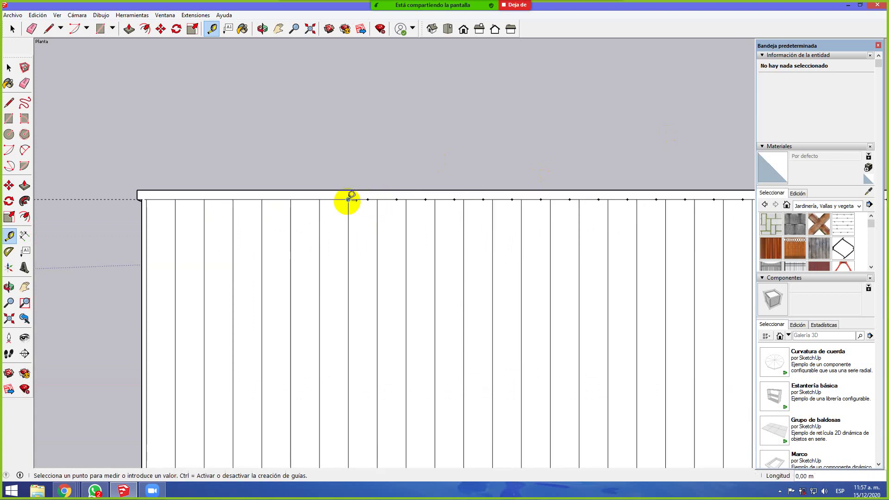
{"action": "left_click", "coordinate": [342, 200]}
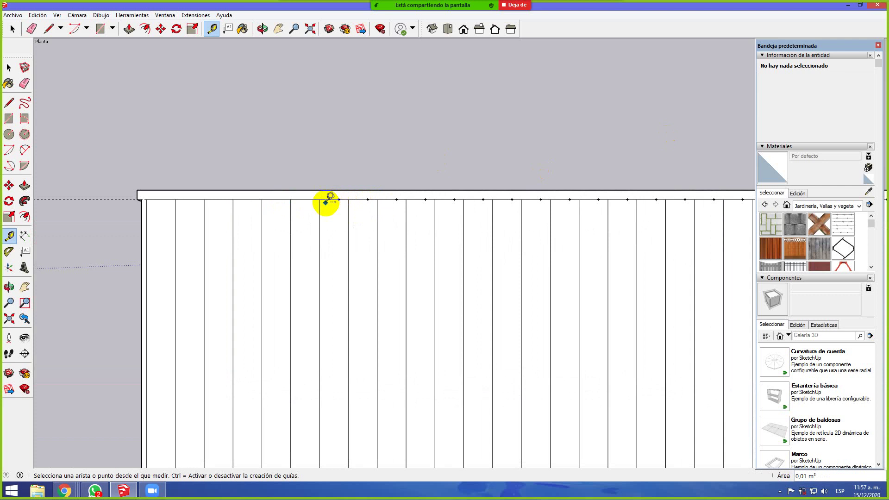
Place guide points about 0.01 m beyond the twenty-sixth, twenty-seventh and twenty-eighth dividing lines on the same edge
{"action": "left_click", "coordinate": [314, 199]}
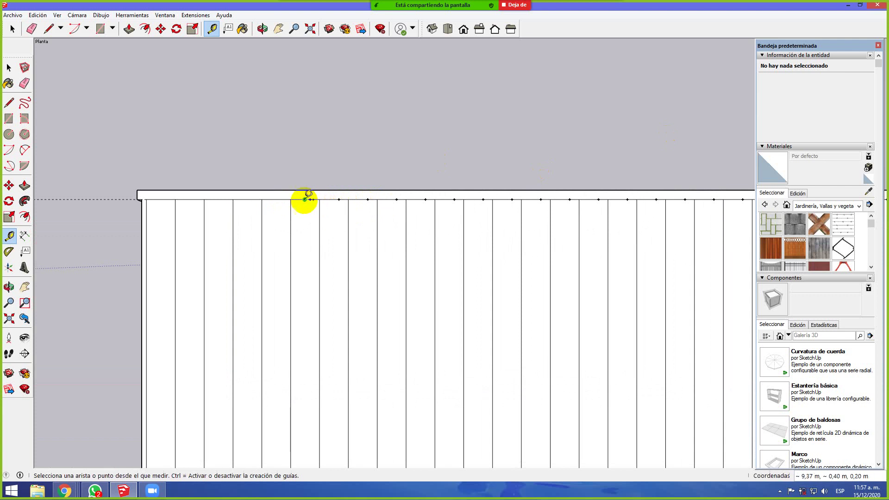
{"action": "left_click", "coordinate": [290, 200]}
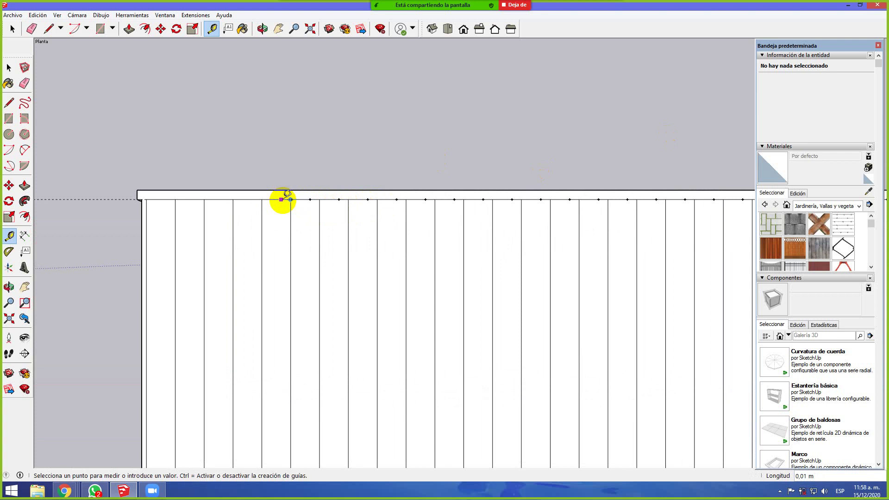
{"action": "left_click", "coordinate": [281, 199]}
{"action": "left_click", "coordinate": [262, 200]}
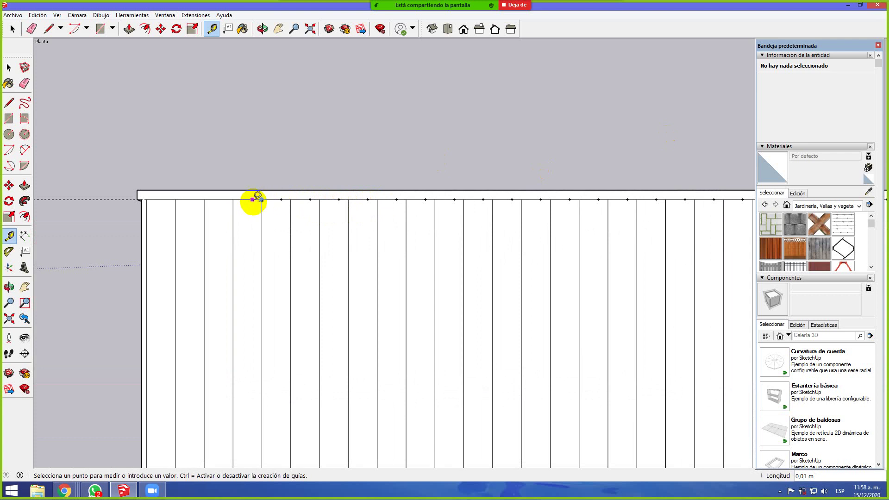
{"action": "left_click", "coordinate": [257, 199]}
Place guide points about 0.01 m beyond the last three dividing lines to complete the row on the far inner edge
{"action": "left_click", "coordinate": [234, 200]}
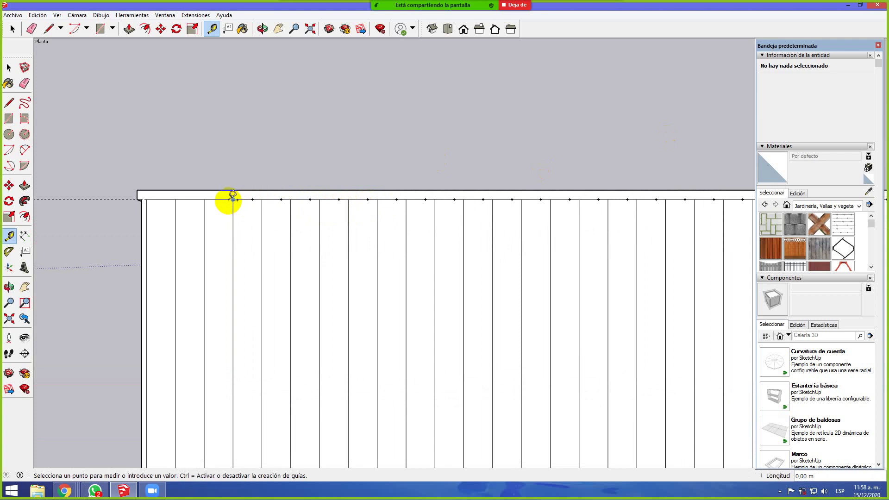
{"action": "left_click", "coordinate": [224, 200]}
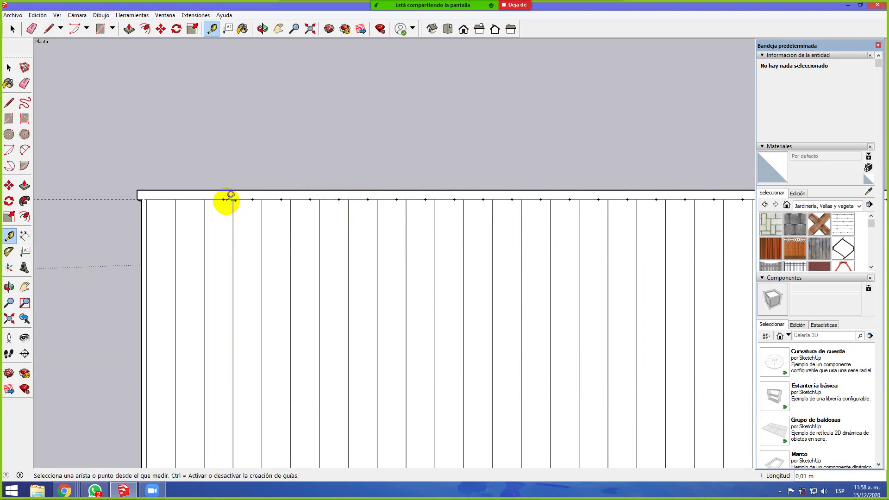
{"action": "left_click", "coordinate": [206, 200]}
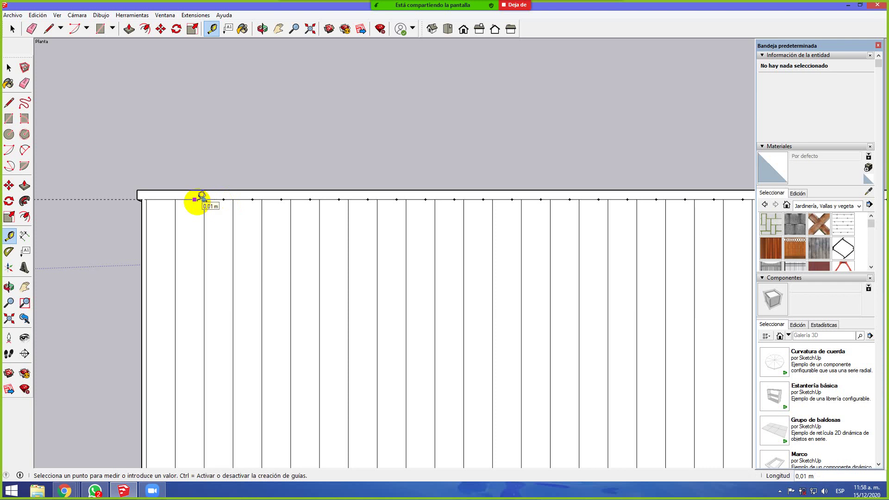
{"action": "left_click", "coordinate": [196, 200]}
{"action": "left_click", "coordinate": [176, 199]}
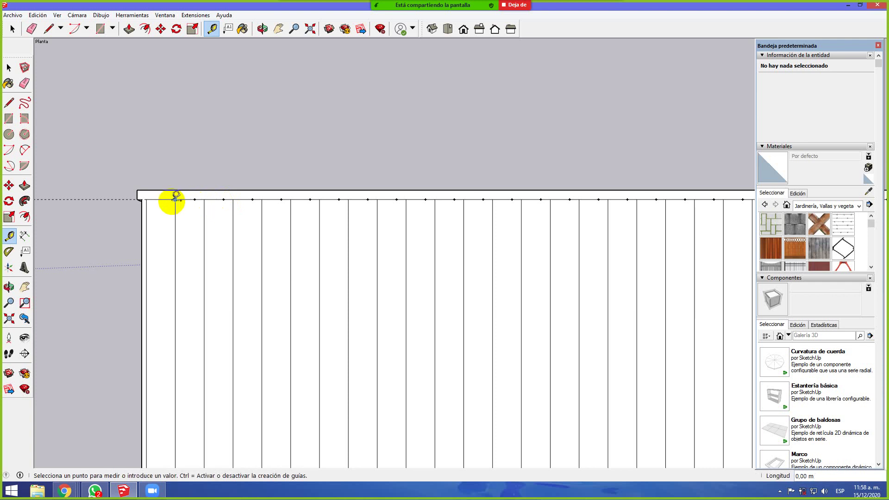
{"action": "left_click", "coordinate": [167, 199]}
Draw straight lines about 0.38 m long across the top face from the first four guide points at its left end to the opposite inner edge
{"action": "scroll", "coordinate": [174, 200], "scroll_direction": "down", "scroll_amount": 3}
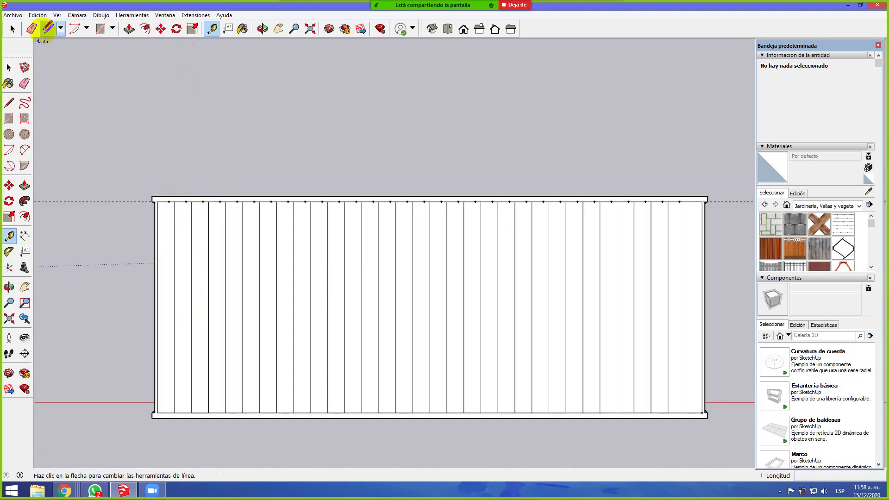
{"action": "left_click", "coordinate": [48, 28]}
{"action": "scroll", "coordinate": [174, 202], "scroll_direction": "up", "scroll_amount": 3}
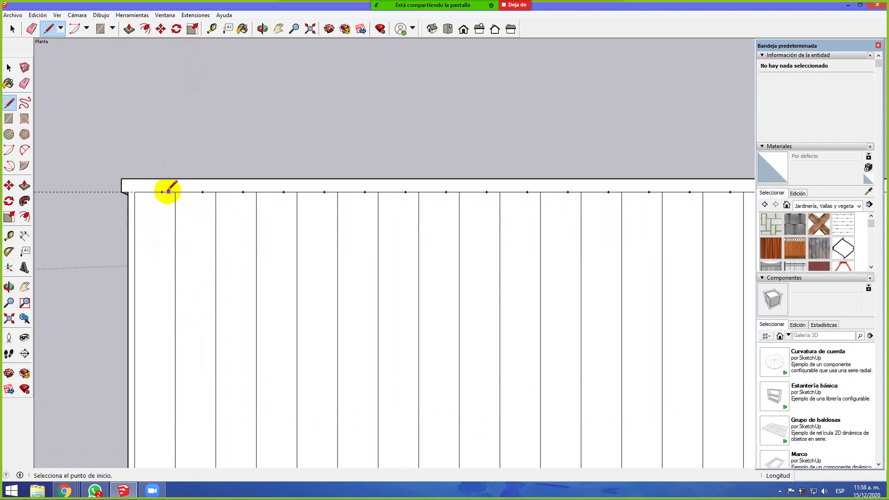
{"action": "scroll", "coordinate": [175, 191], "scroll_direction": "down", "scroll_amount": 3}
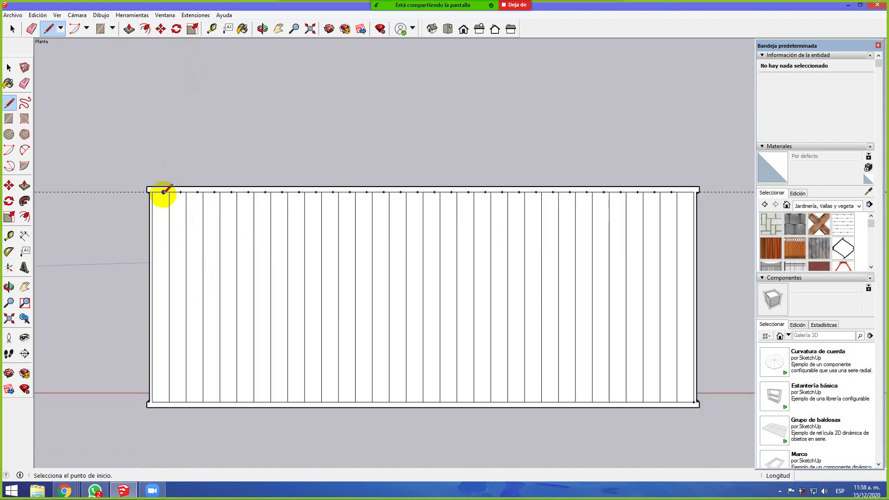
{"action": "left_click", "coordinate": [163, 192]}
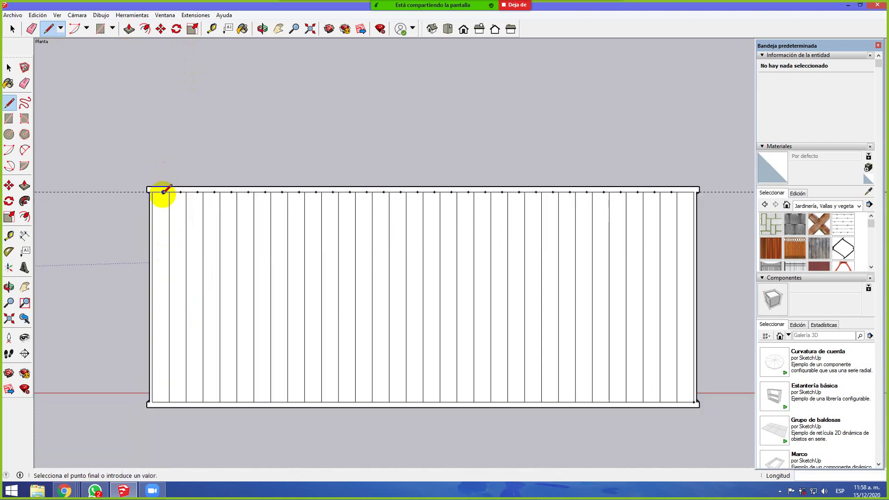
{"action": "left_click", "coordinate": [163, 402]}
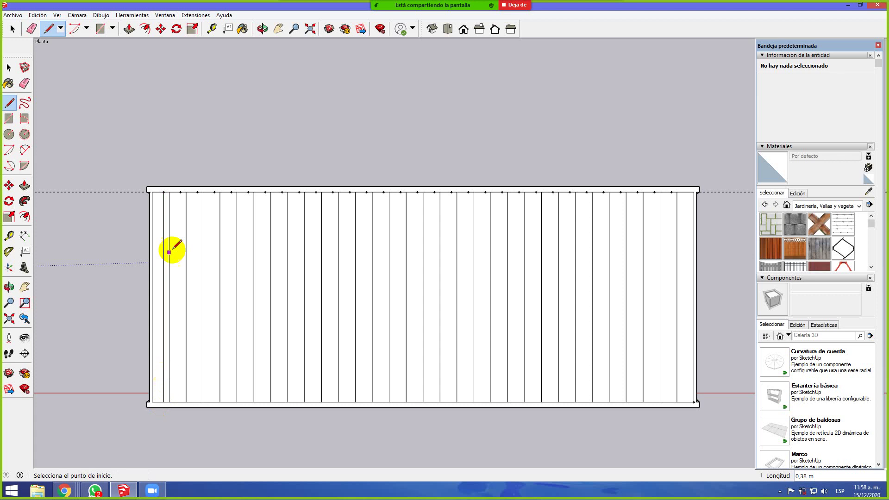
{"action": "left_click", "coordinate": [180, 192]}
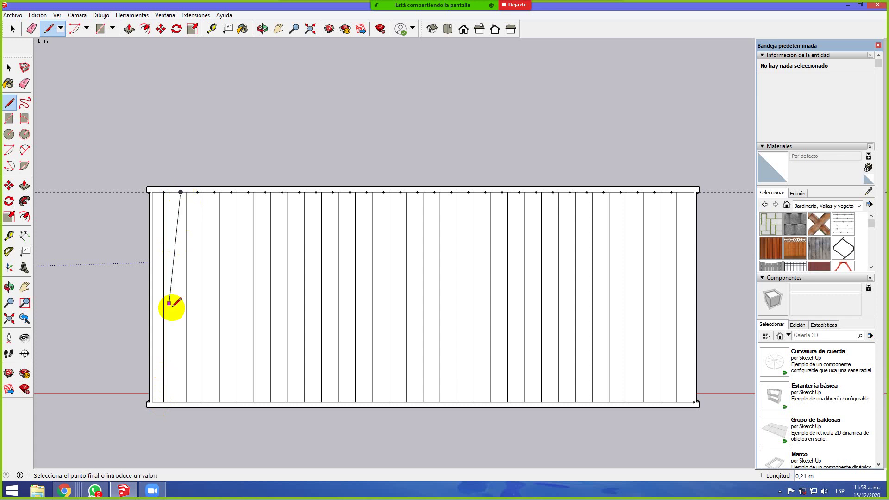
{"action": "left_click", "coordinate": [180, 402]}
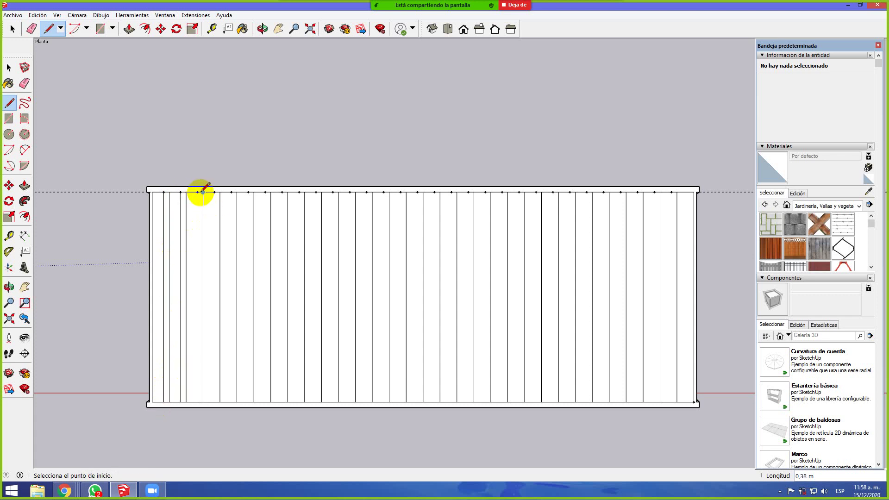
{"action": "left_click", "coordinate": [197, 192]}
{"action": "left_click", "coordinate": [197, 402]}
{"action": "left_click", "coordinate": [214, 192]}
{"action": "left_click", "coordinate": [214, 401]}
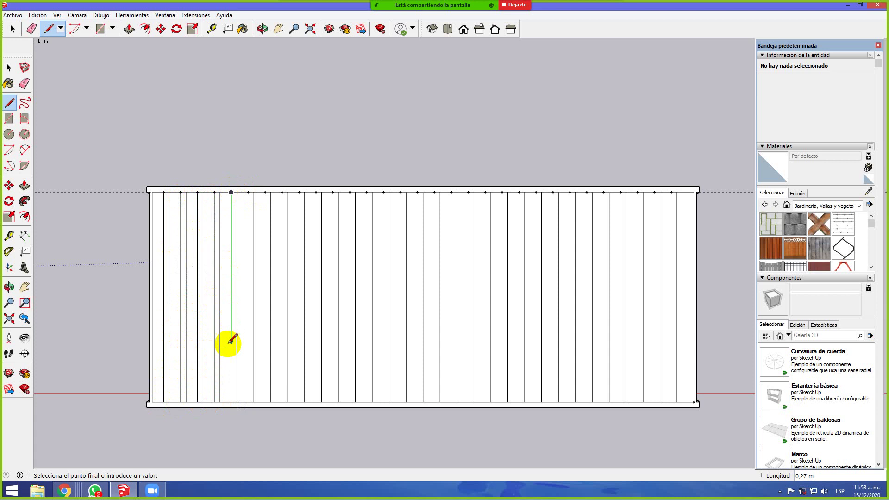
Draw parallel bar lines from the fifth to ninth guide points across to the opposite inner edge of the top face
{"action": "left_click", "coordinate": [231, 401]}
{"action": "left_click", "coordinate": [248, 192]}
{"action": "left_click", "coordinate": [248, 401]}
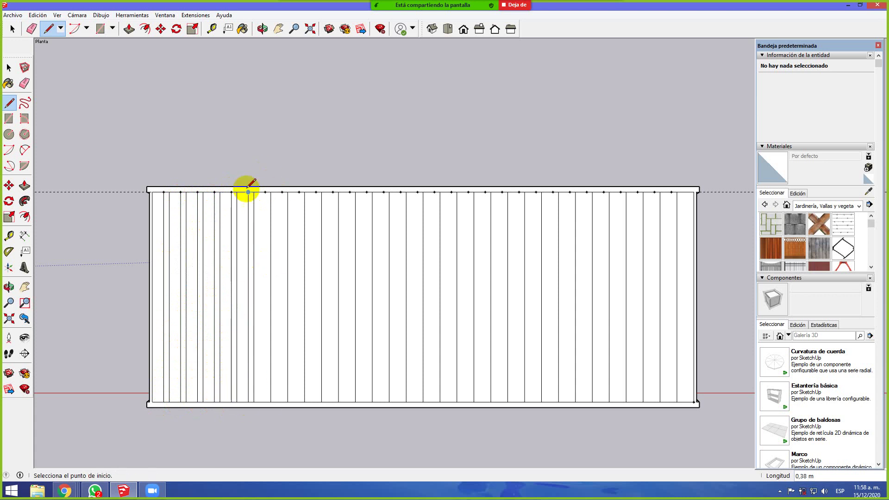
{"action": "left_click", "coordinate": [264, 192]}
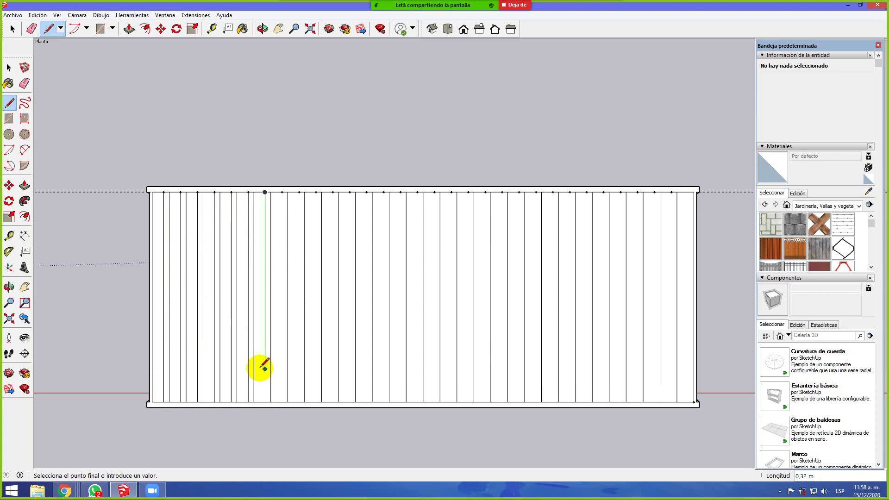
{"action": "left_click", "coordinate": [265, 401]}
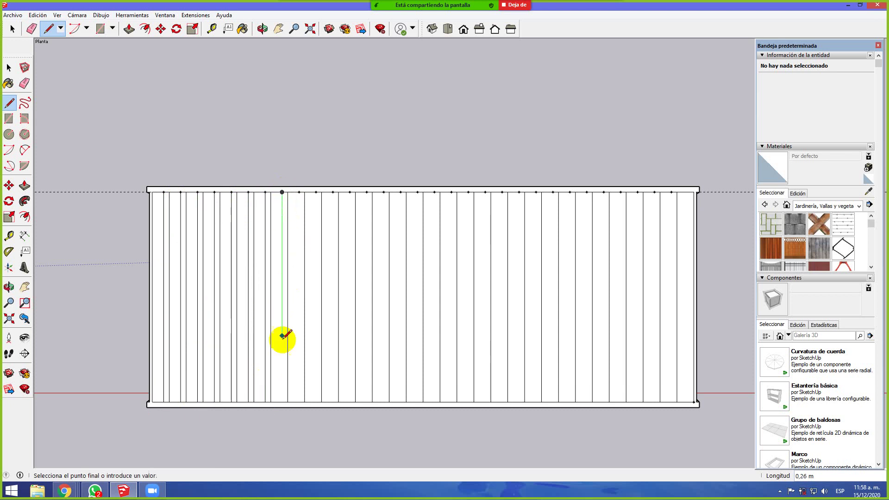
{"action": "left_click", "coordinate": [282, 400]}
{"action": "left_click", "coordinate": [298, 191]}
{"action": "left_click", "coordinate": [298, 401]}
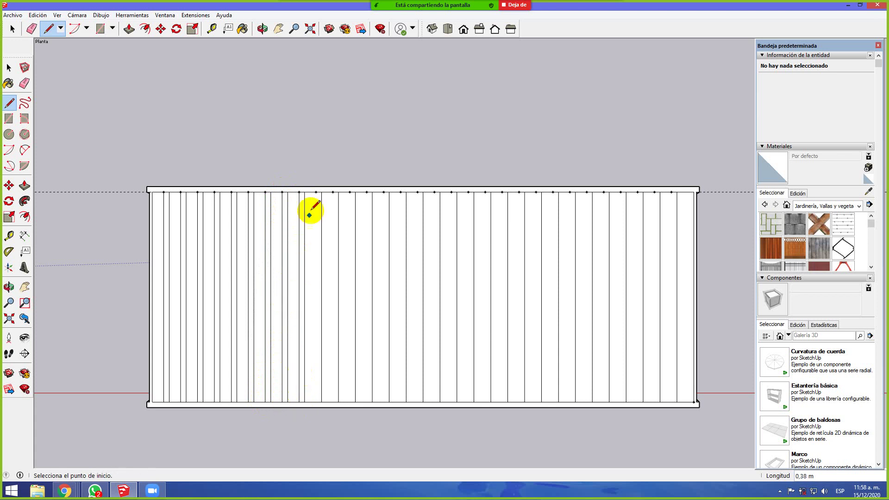
Continue the bar lines from the tenth to fourteenth guide points, each ending perpendicularly on the opposite inner edge
{"action": "left_click", "coordinate": [316, 401]}
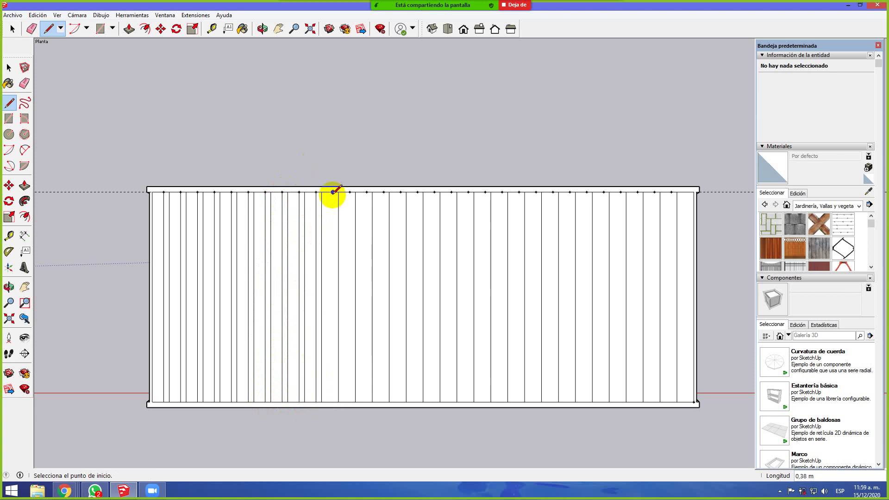
{"action": "left_click", "coordinate": [333, 401]}
{"action": "left_click", "coordinate": [349, 192]}
{"action": "left_click", "coordinate": [349, 401]}
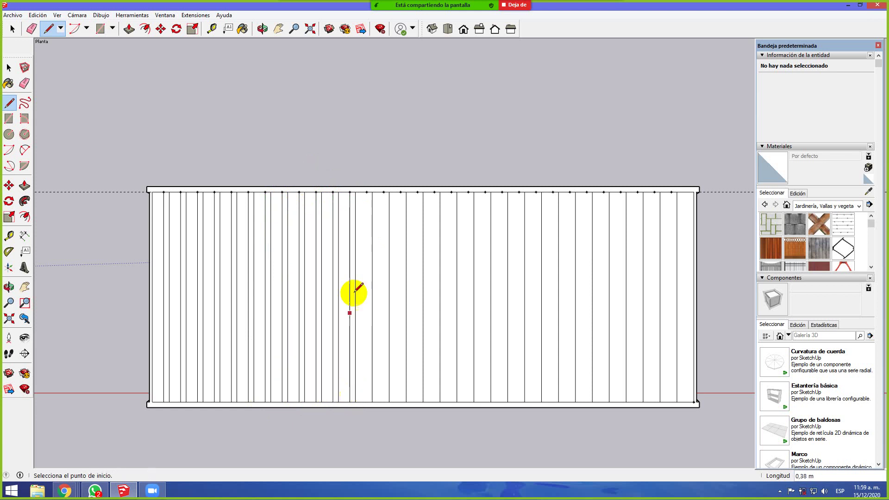
{"action": "right_click", "coordinate": [362, 379]}
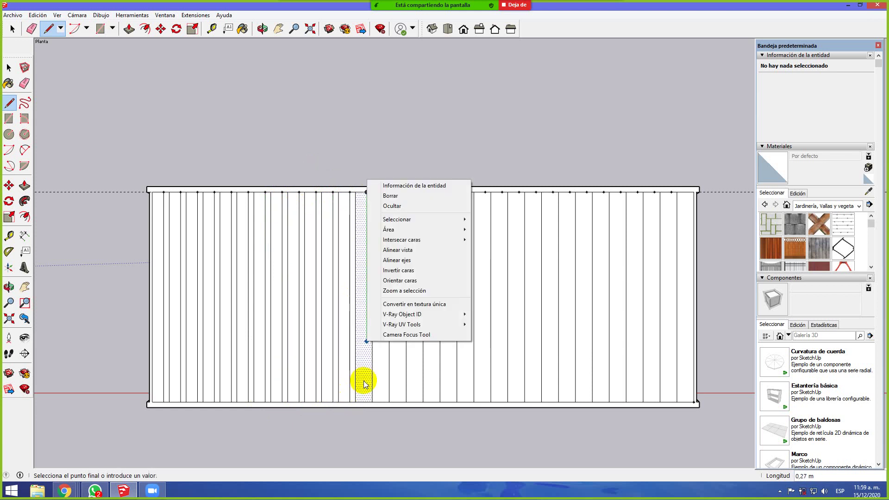
{"action": "key", "text": "Escape"}
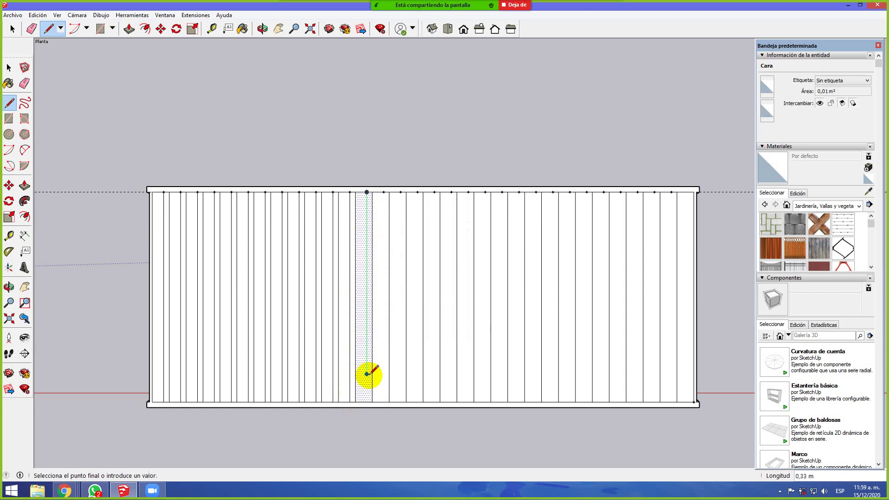
{"action": "left_click", "coordinate": [367, 401]}
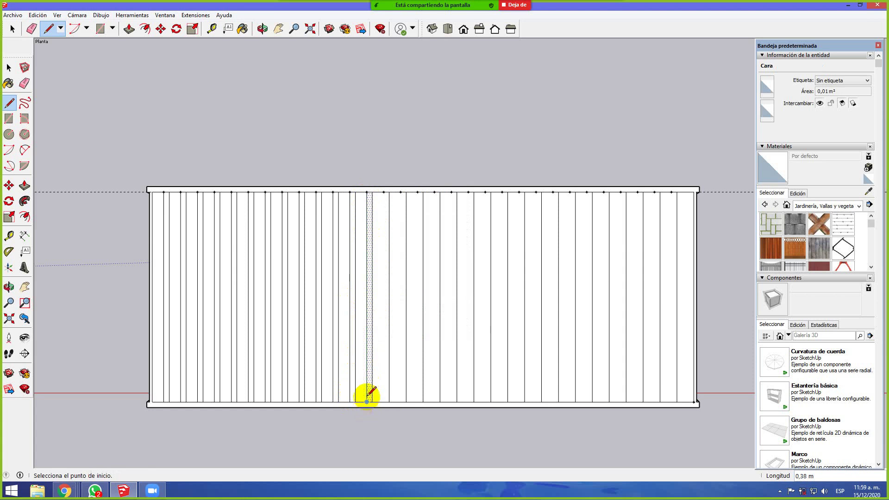
{"action": "left_click", "coordinate": [383, 192]}
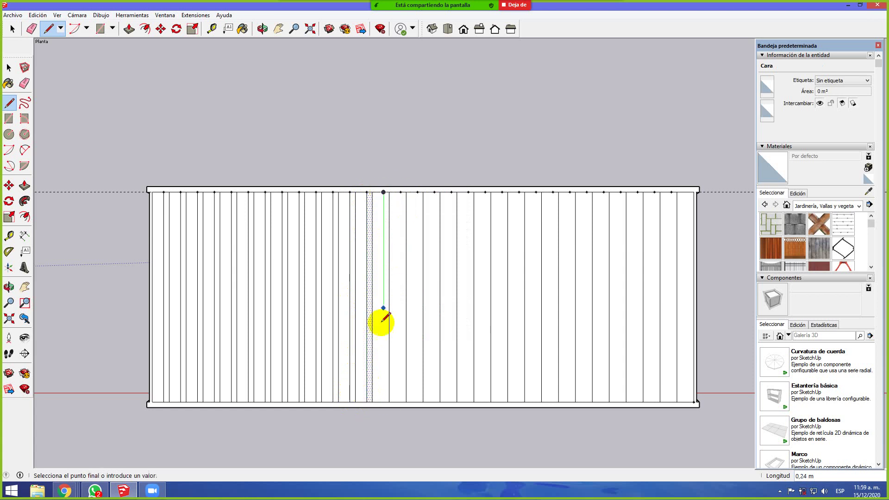
{"action": "left_click", "coordinate": [384, 401]}
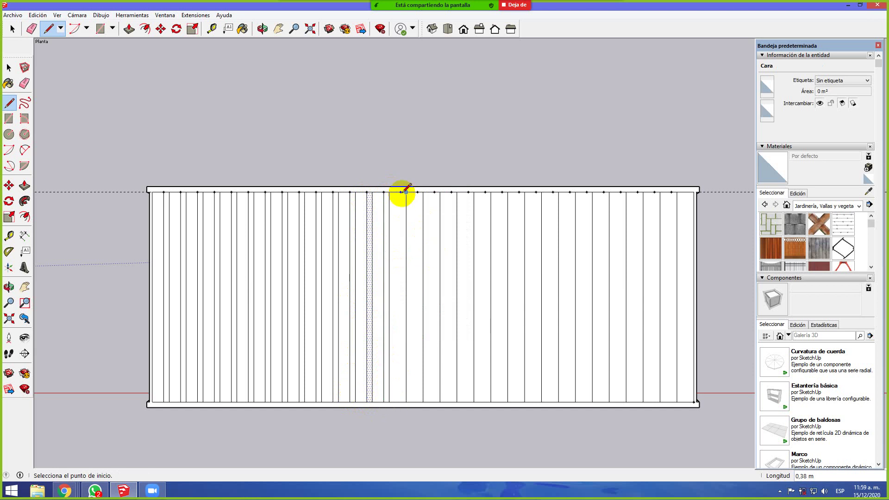
Draw bar lines across the top face from the fifteenth, sixteenth and seventeenth guide points
{"action": "left_click", "coordinate": [400, 401]}
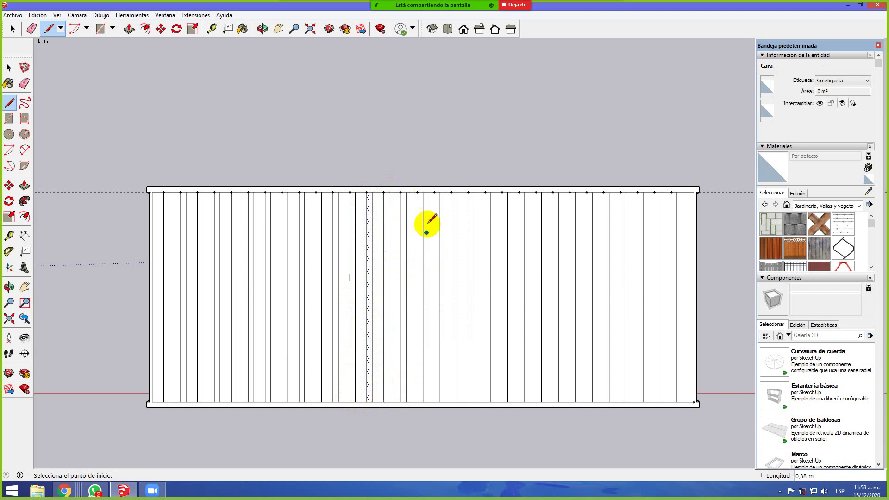
{"action": "left_click", "coordinate": [417, 192]}
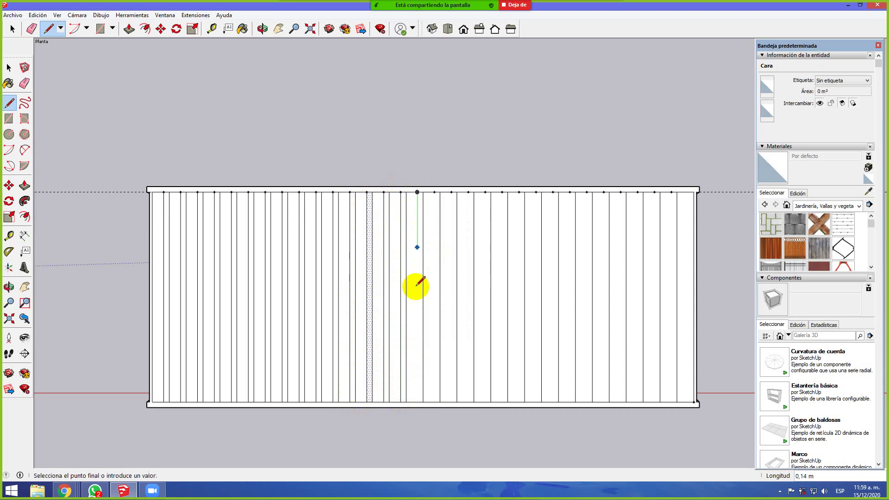
{"action": "left_click", "coordinate": [416, 401]}
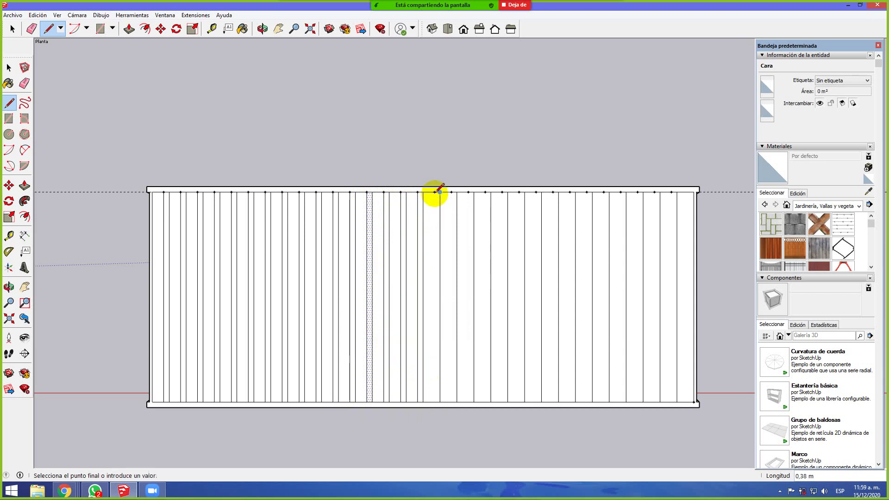
{"action": "key", "text": "Escape"}
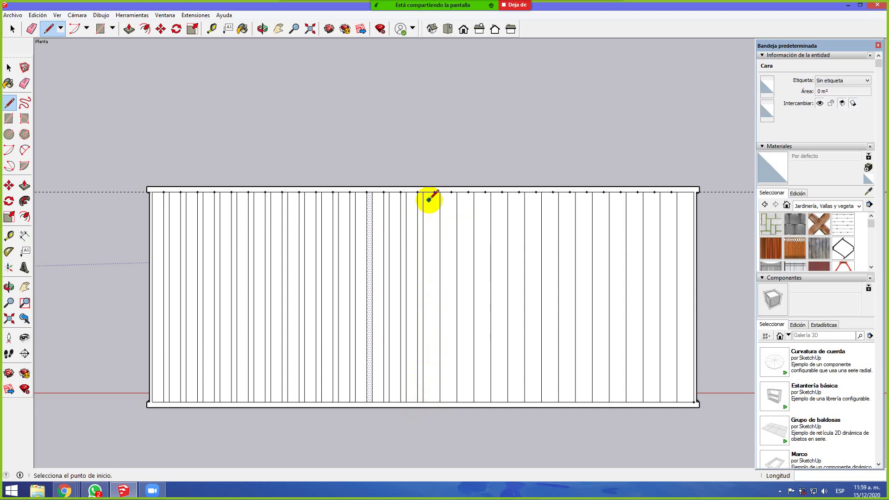
{"action": "left_click", "coordinate": [434, 192]}
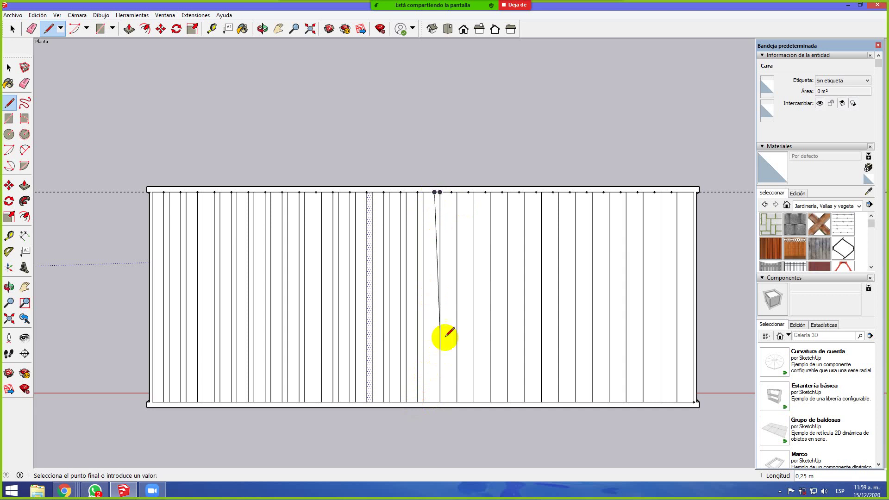
{"action": "left_click", "coordinate": [434, 401]}
Add bar lines from the eighteenth and nineteenth guide points straight across to the opposite inner edge
{"action": "scroll", "coordinate": [477, 206], "scroll_direction": "up", "scroll_amount": 1}
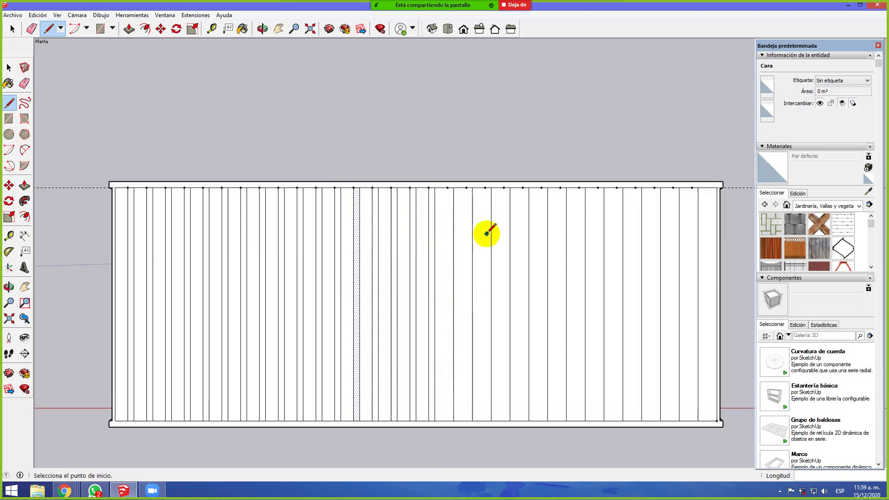
{"action": "left_click", "coordinate": [447, 187]}
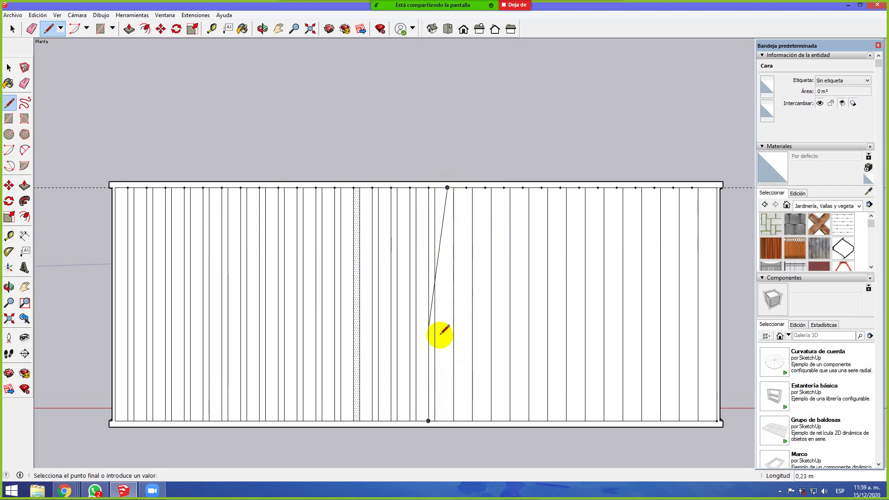
{"action": "left_click", "coordinate": [447, 420]}
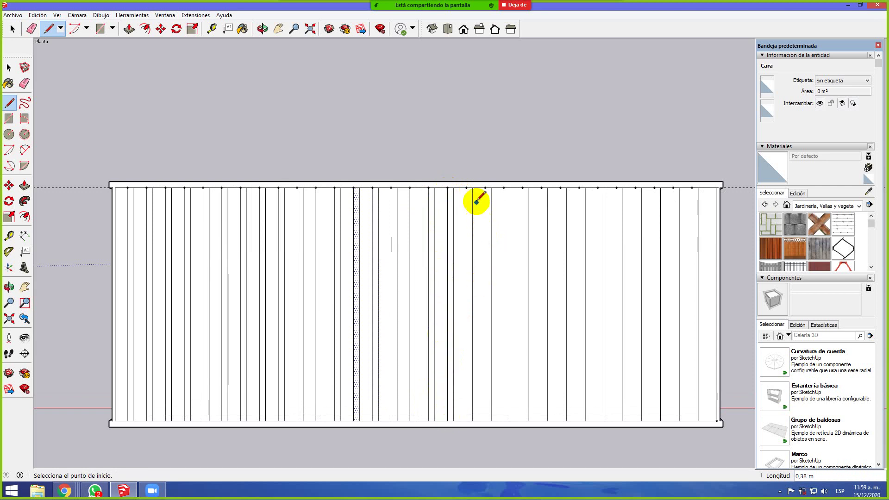
{"action": "left_click", "coordinate": [466, 188]}
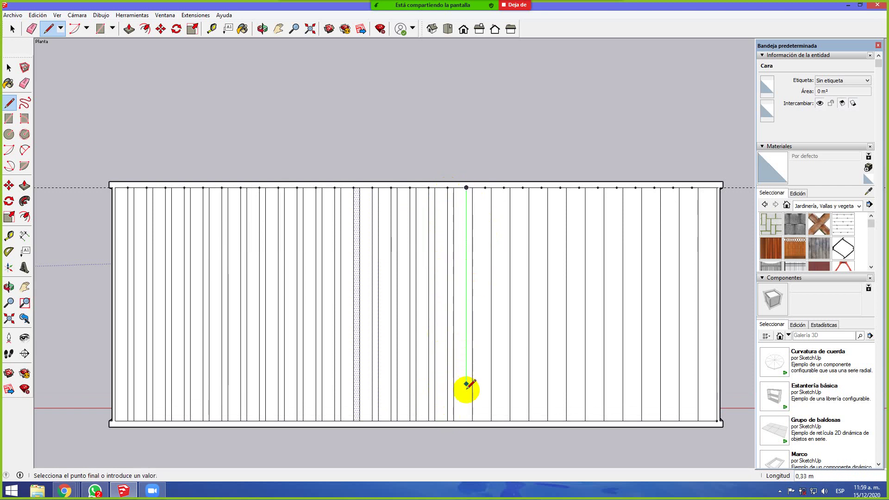
{"action": "left_click", "coordinate": [466, 420]}
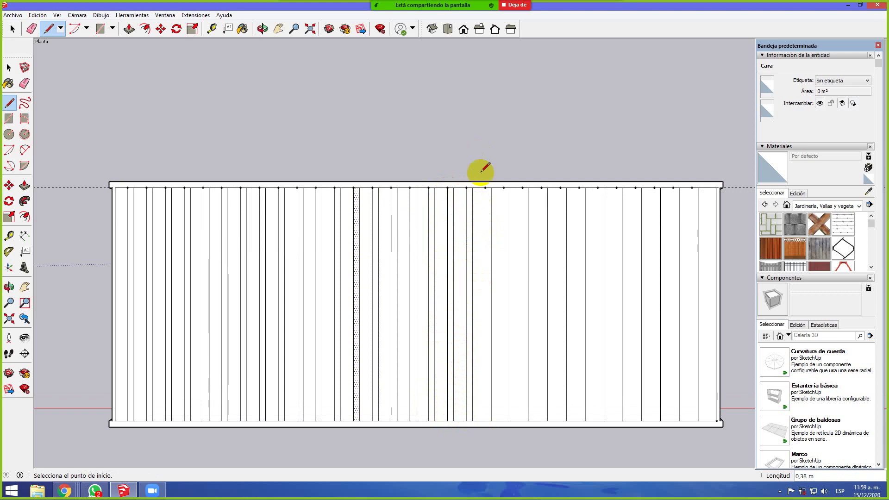
Draw bar lines from the twentieth, twenty-first and twenty-second guide points to the opposite inner edge, parallel to the dividing lines
{"action": "left_click", "coordinate": [485, 187]}
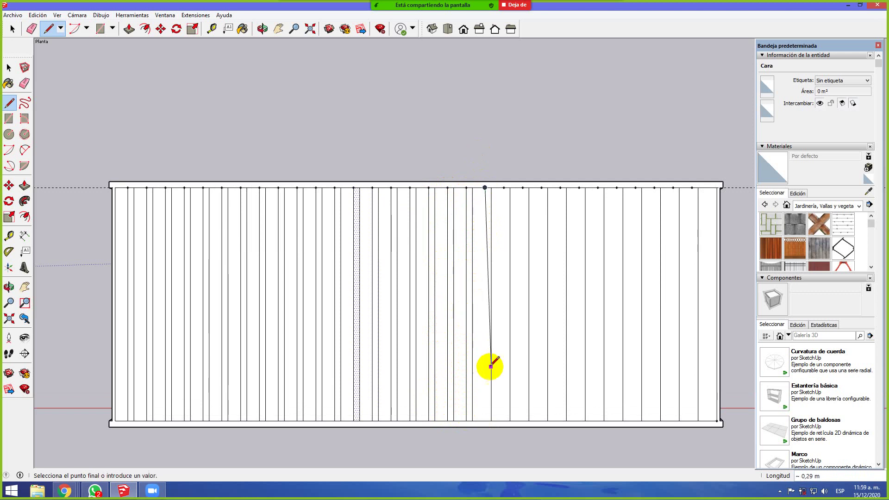
{"action": "left_click", "coordinate": [485, 420]}
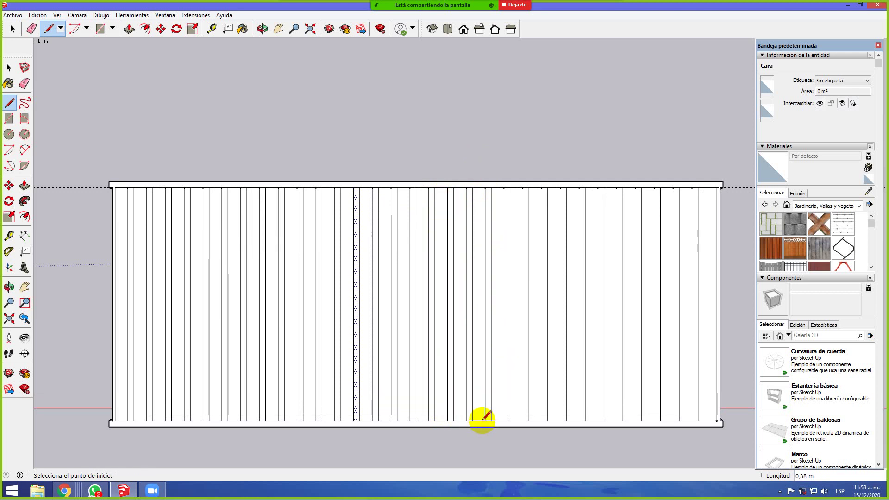
{"action": "left_click", "coordinate": [504, 188]}
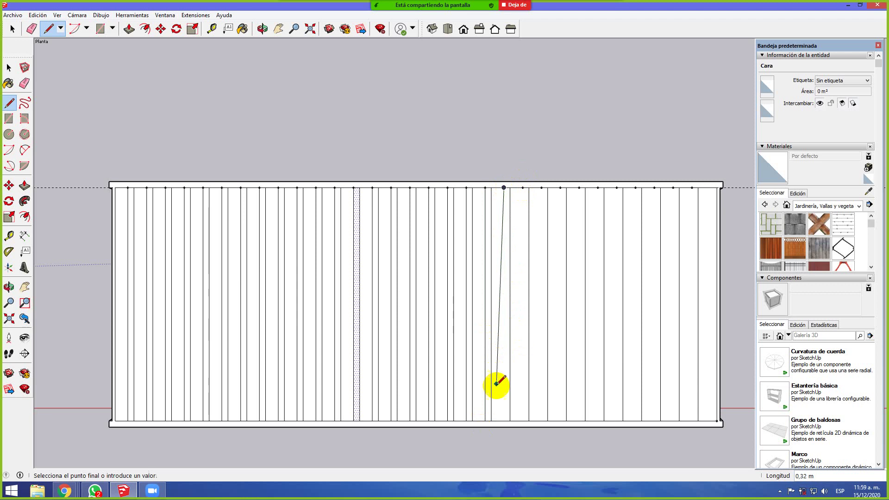
{"action": "left_click", "coordinate": [504, 420]}
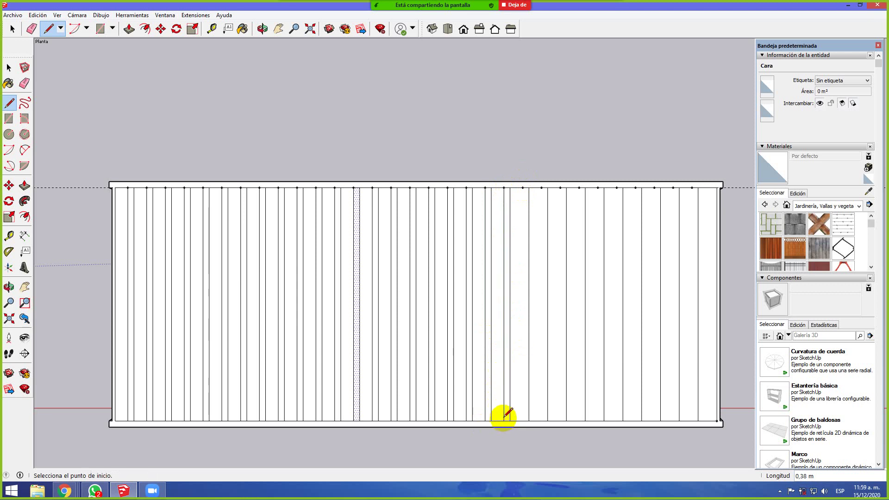
{"action": "left_click", "coordinate": [522, 187]}
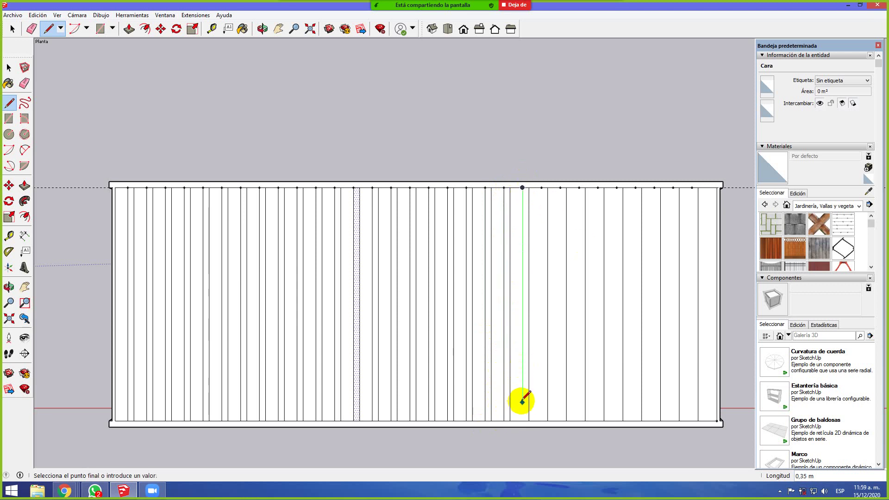
{"action": "left_click", "coordinate": [522, 420]}
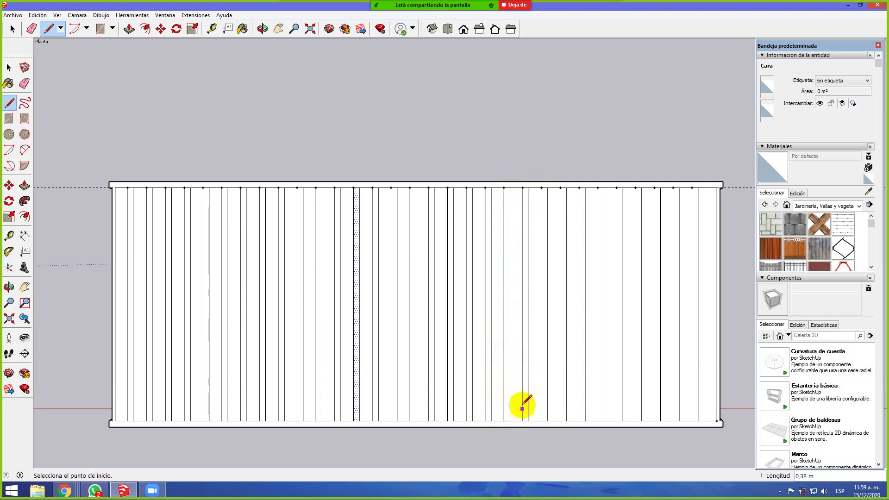
Draw bar lines across the top face from the twenty-third to twenty-sixth guide points to the opposite inner edge
{"action": "left_click", "coordinate": [541, 187]}
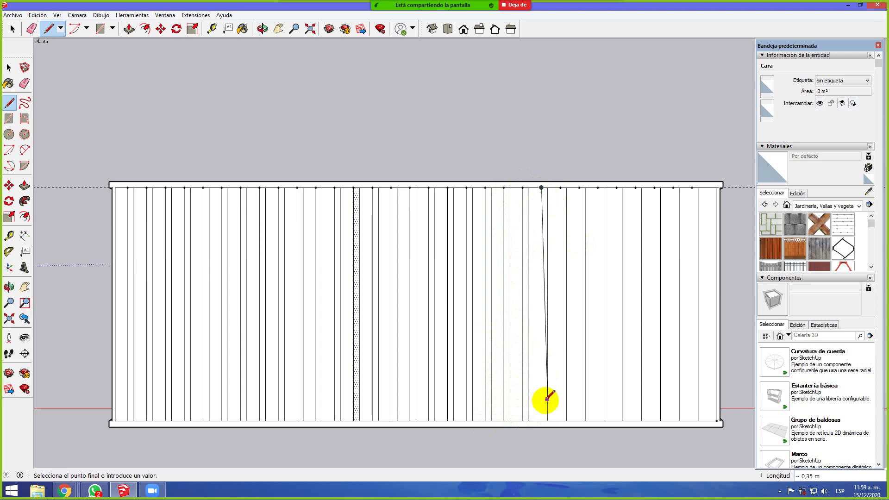
{"action": "left_click", "coordinate": [542, 420]}
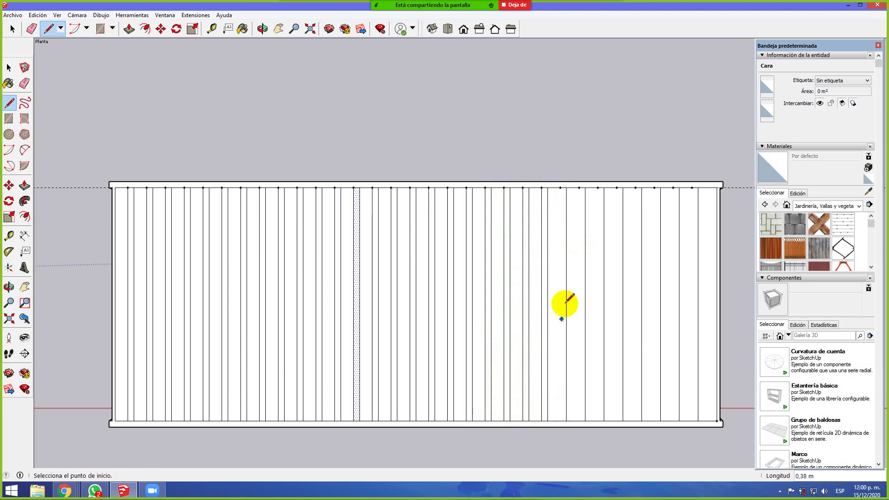
{"action": "left_click", "coordinate": [561, 420]}
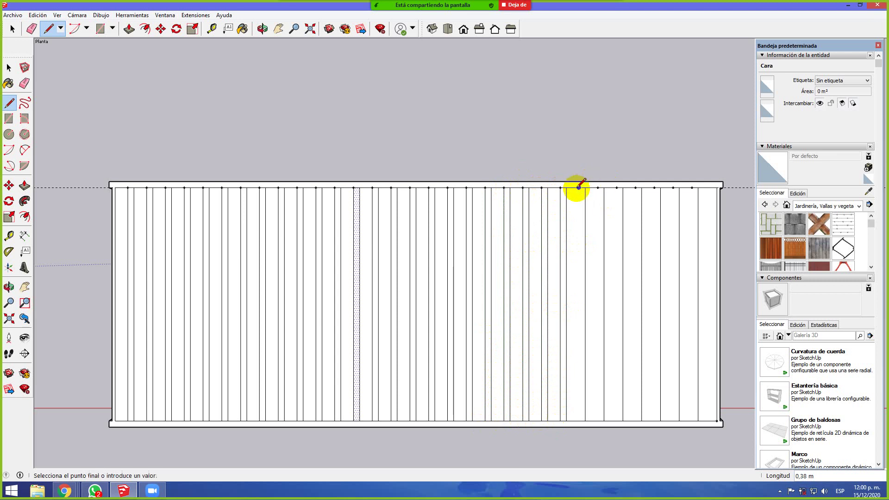
{"action": "left_click", "coordinate": [579, 420]}
{"action": "left_click", "coordinate": [598, 188]}
{"action": "left_click", "coordinate": [597, 420]}
Draw straight bar lines from the twenty-seventh and twenty-eighth guide points, undoing the slanted attempt at the twenty-seventh
{"action": "left_click", "coordinate": [616, 188]}
{"action": "left_click", "coordinate": [622, 419]}
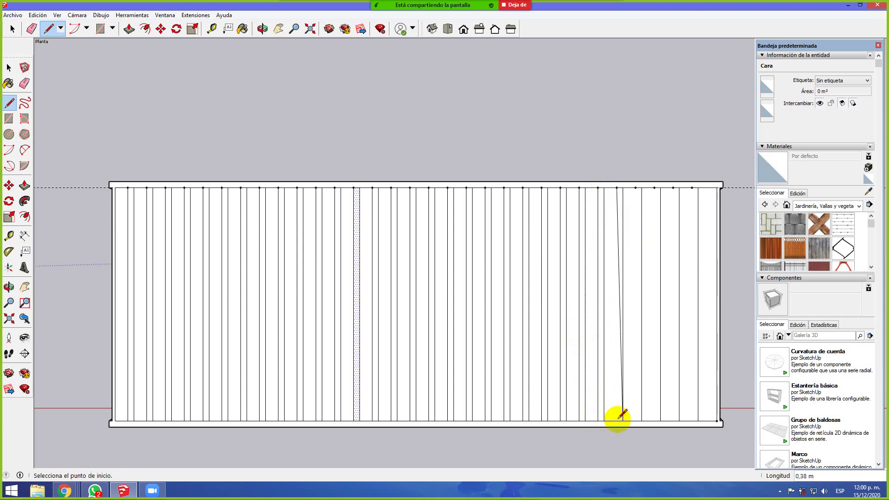
{"action": "key", "text": "ctrl+z"}
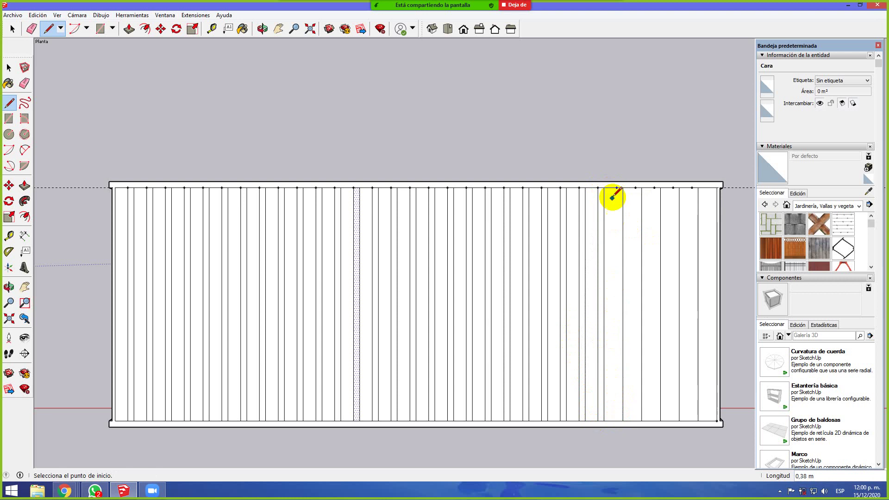
{"action": "left_click", "coordinate": [616, 421]}
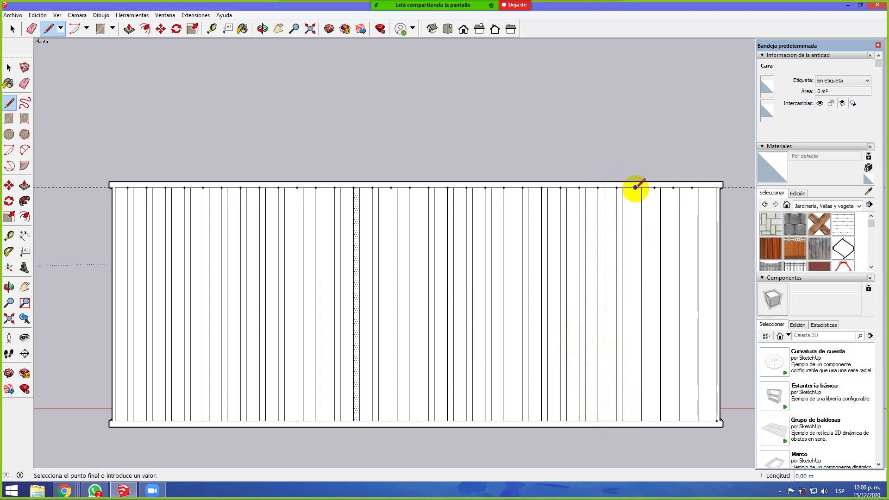
{"action": "left_click", "coordinate": [636, 420]}
Add bar lines from the twenty-ninth, thirtieth and thirty-first guide points perpendicular to the opposite inner edge
{"action": "left_click", "coordinate": [654, 188]}
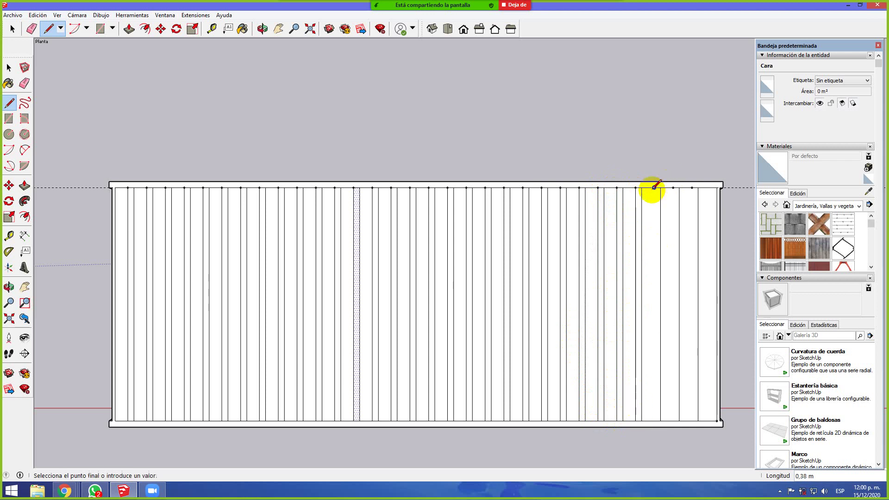
{"action": "left_click", "coordinate": [654, 420]}
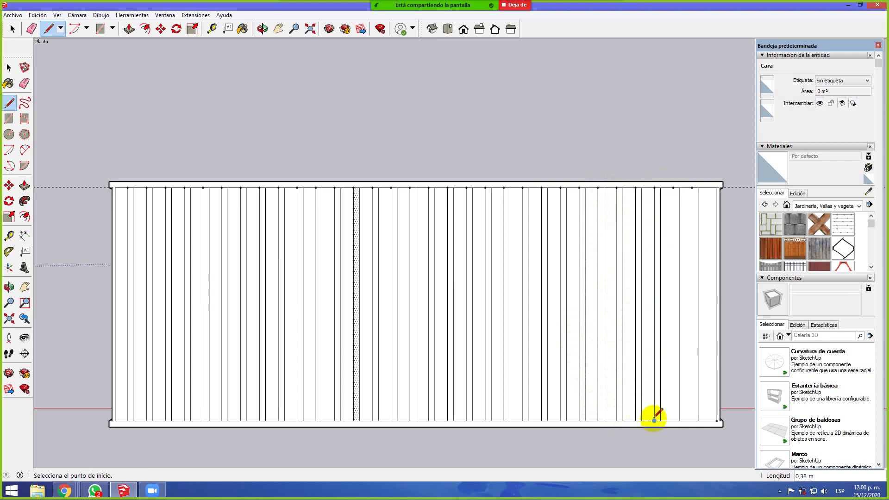
{"action": "left_click", "coordinate": [673, 187]}
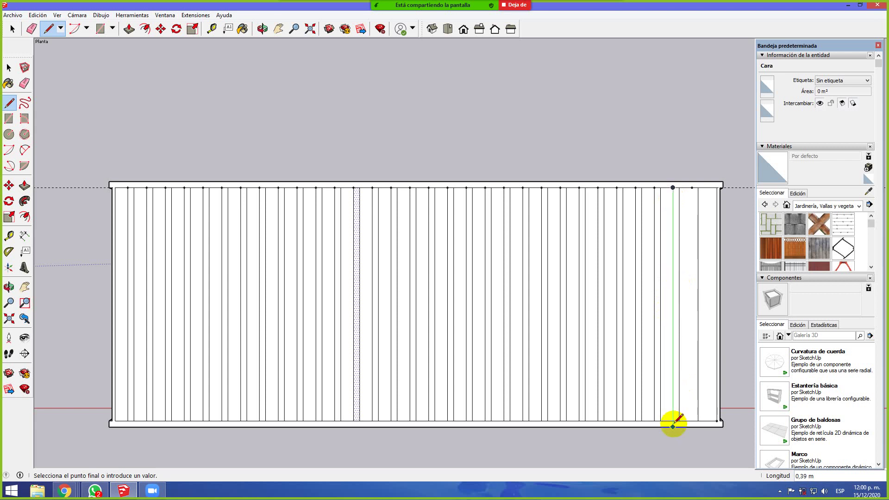
{"action": "left_click", "coordinate": [673, 420]}
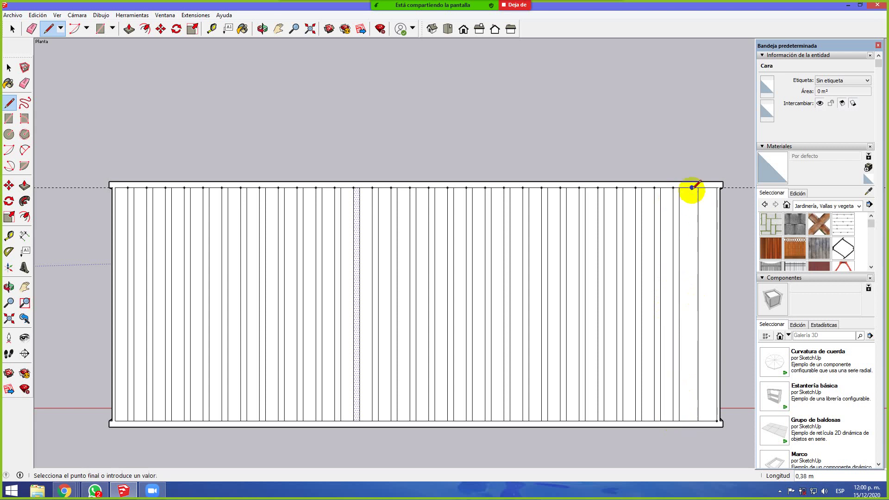
{"action": "left_click", "coordinate": [692, 425]}
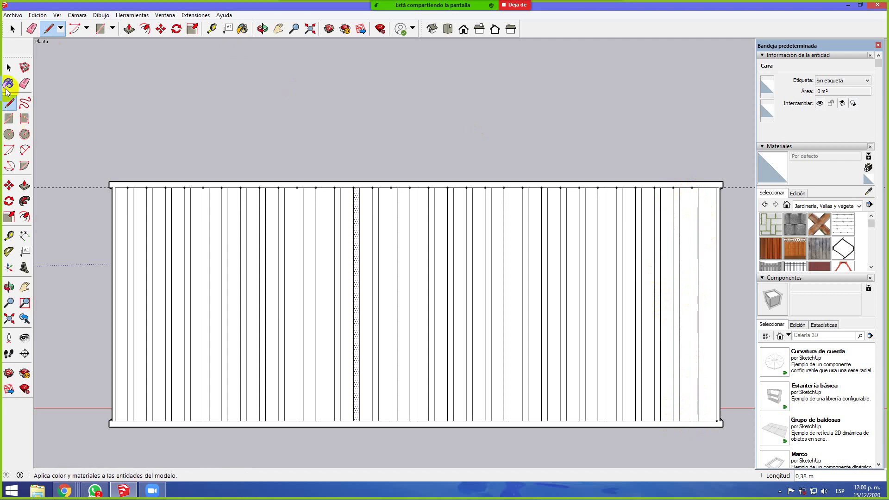
Place the missing guide point 0.01 m from the last strip's end and draw its bar line across to the opposite inner edge
{"action": "left_click", "coordinate": [8, 236]}
{"action": "scroll", "coordinate": [733, 187], "scroll_direction": "up", "scroll_amount": 3}
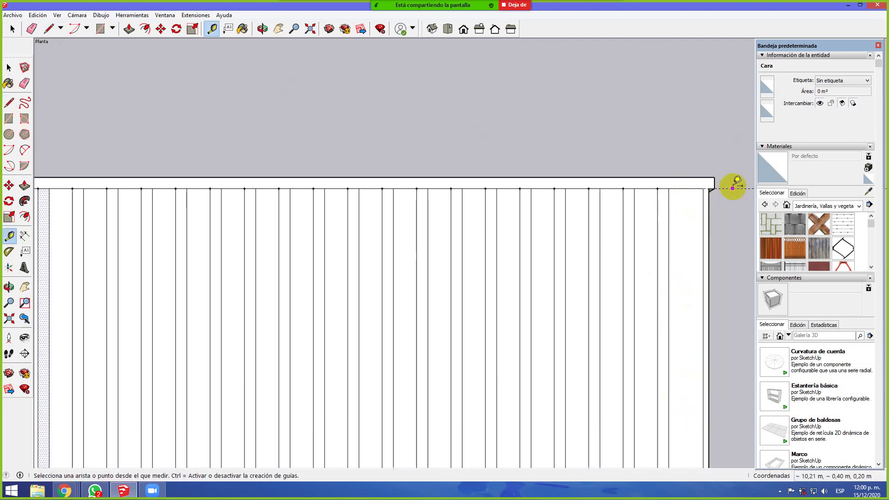
{"action": "left_click", "coordinate": [703, 188]}
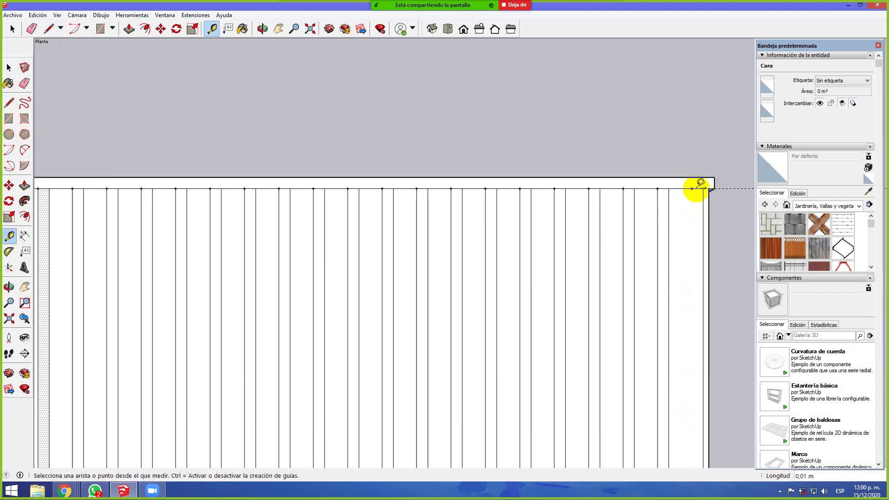
{"action": "scroll", "coordinate": [370, 115], "scroll_direction": "down", "scroll_amount": 2}
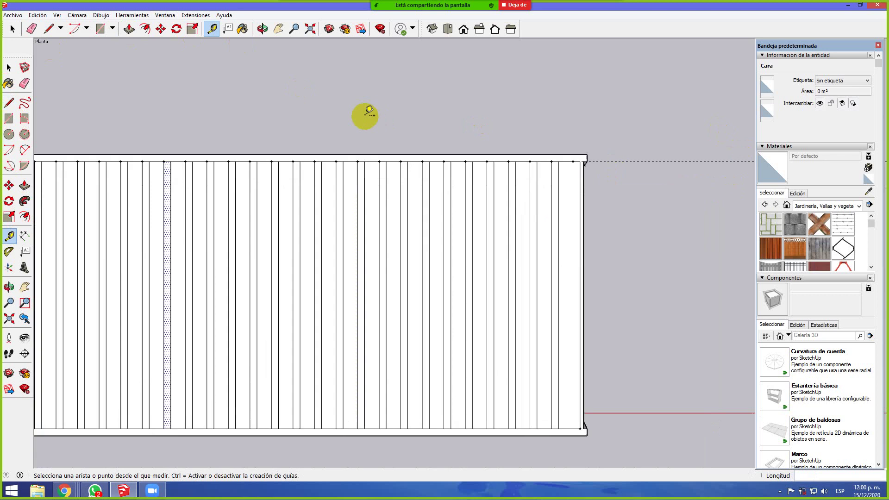
{"action": "left_click", "coordinate": [48, 29]}
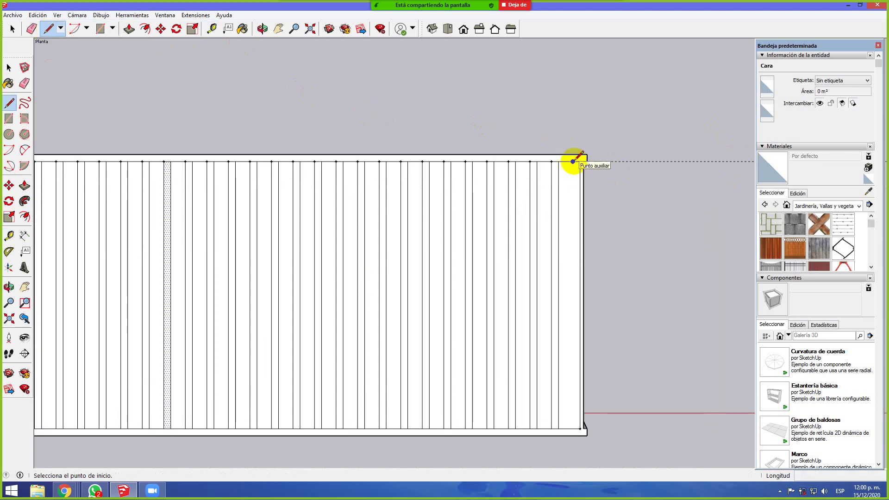
{"action": "left_click", "coordinate": [573, 161]}
{"action": "left_click", "coordinate": [572, 428]}
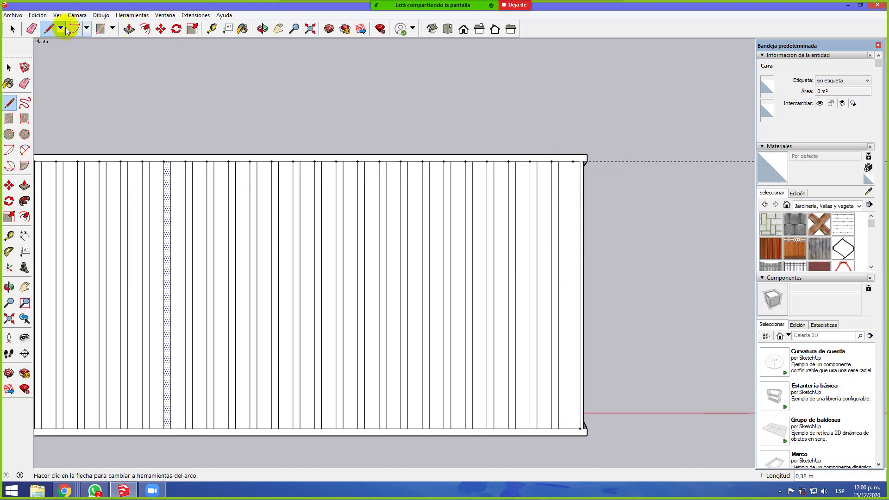
Delete the first eight wide faces between the bars, starting from the end with the last bar line
{"action": "left_click", "coordinate": [12, 29]}
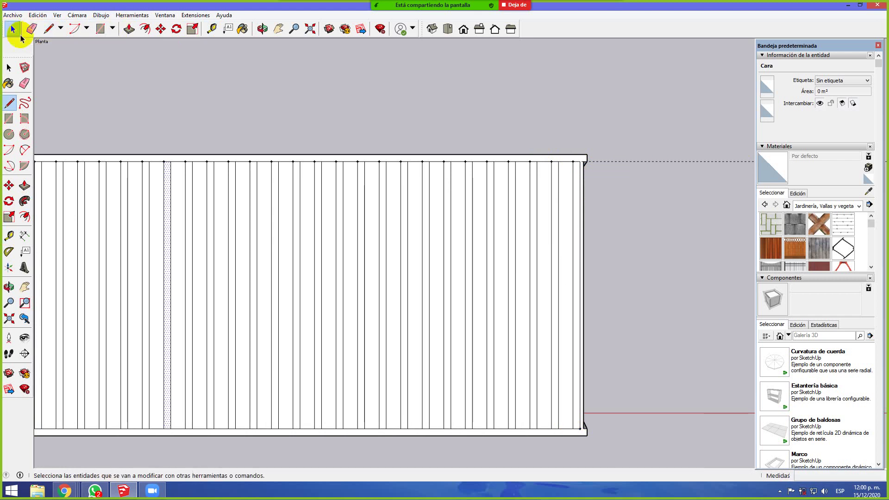
{"action": "left_click", "coordinate": [562, 283]}
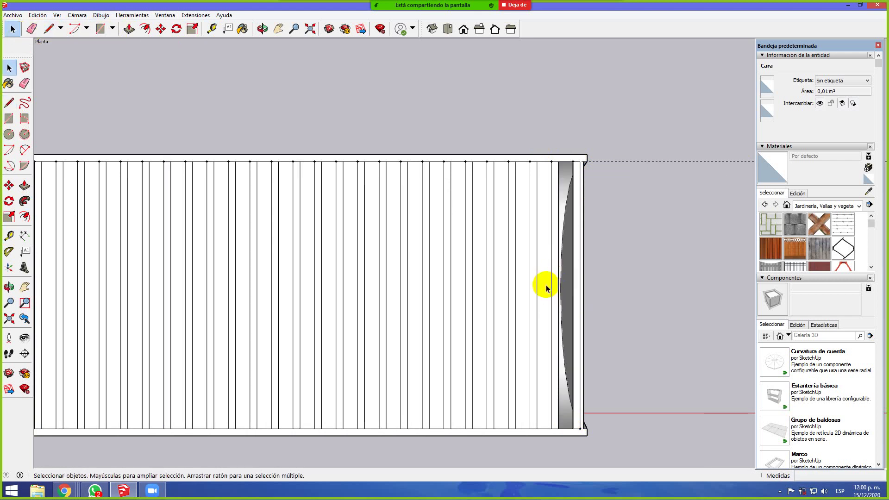
{"action": "key", "text": "Escape"}
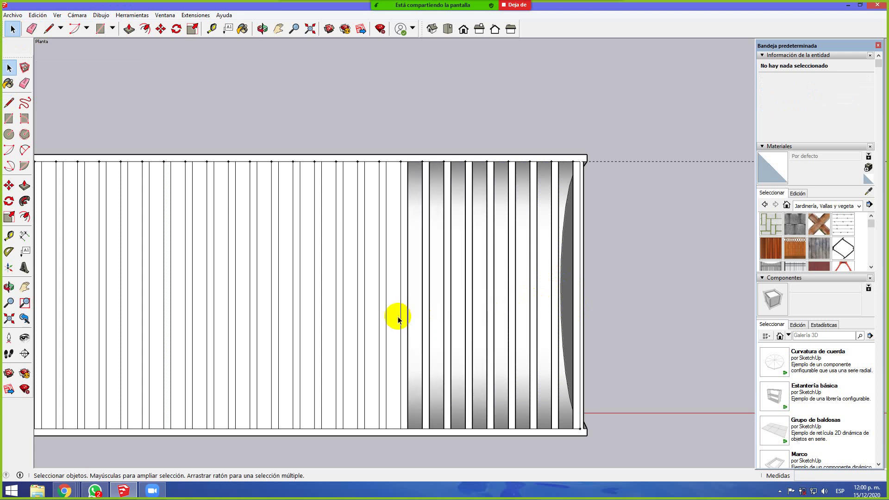
Select all the remaining wide faces between the bars across the top and delete them to open the grille
{"action": "scroll", "coordinate": [428, 301], "scroll_direction": "down", "scroll_amount": 2}
{"action": "middle_click_drag", "start_coordinate": [436, 327], "coordinate": [441, 226]}
{"action": "left_click", "coordinate": [333, 355]}
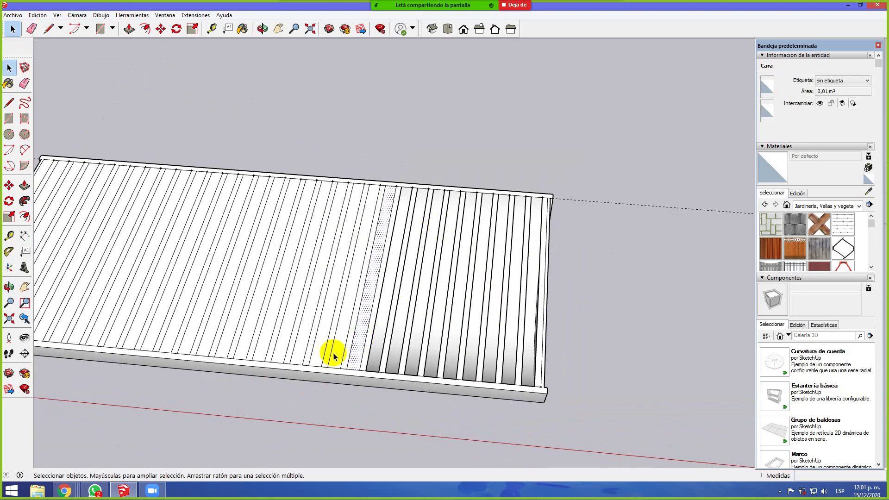
{"action": "left_click", "coordinate": [317, 350], "text": "ctrl"}
{"action": "left_click", "coordinate": [294, 349], "text": "ctrl"}
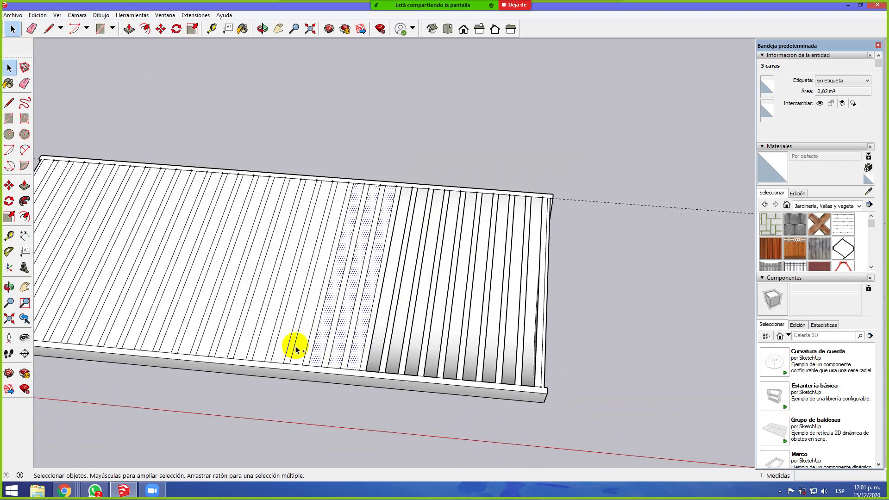
{"action": "left_click", "coordinate": [280, 348], "text": "ctrl"}
{"action": "left_click", "coordinate": [240, 340], "text": "ctrl"}
{"action": "left_click", "coordinate": [227, 335], "text": "ctrl"}
{"action": "left_click", "coordinate": [224, 333], "text": "ctrl"}
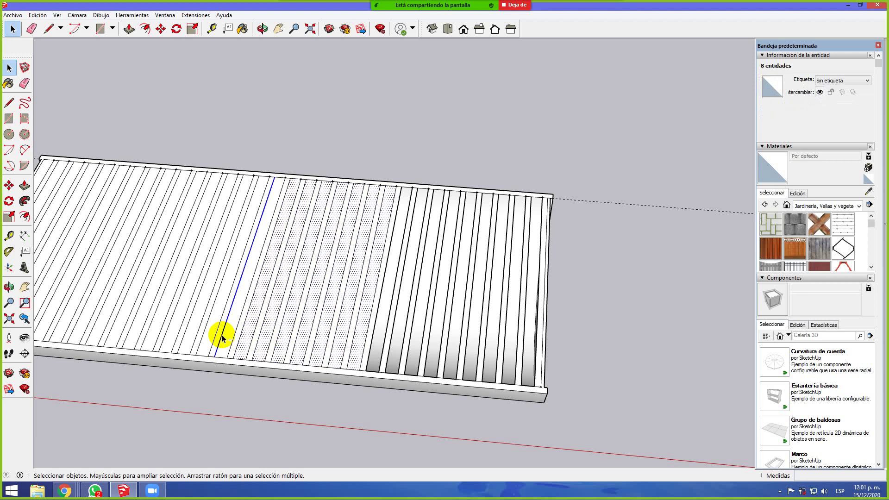
{"action": "left_click", "coordinate": [222, 335], "text": "shift"}
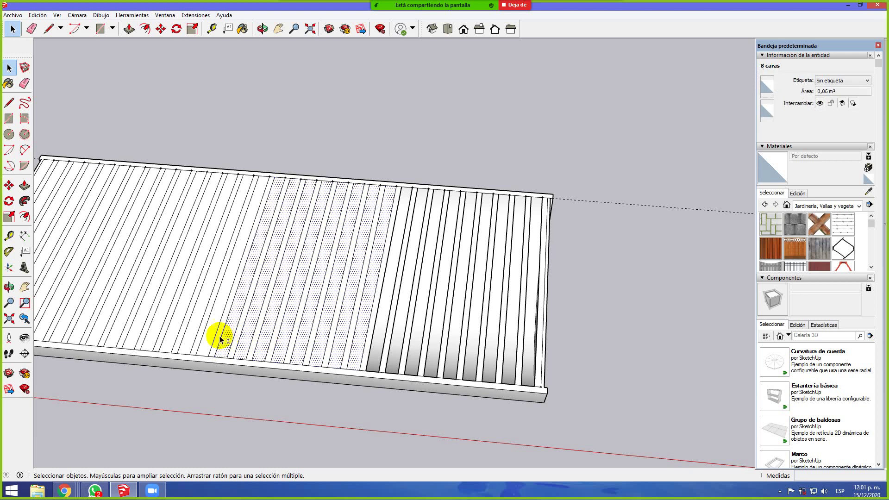
{"action": "left_click", "coordinate": [162, 312], "text": "shift"}
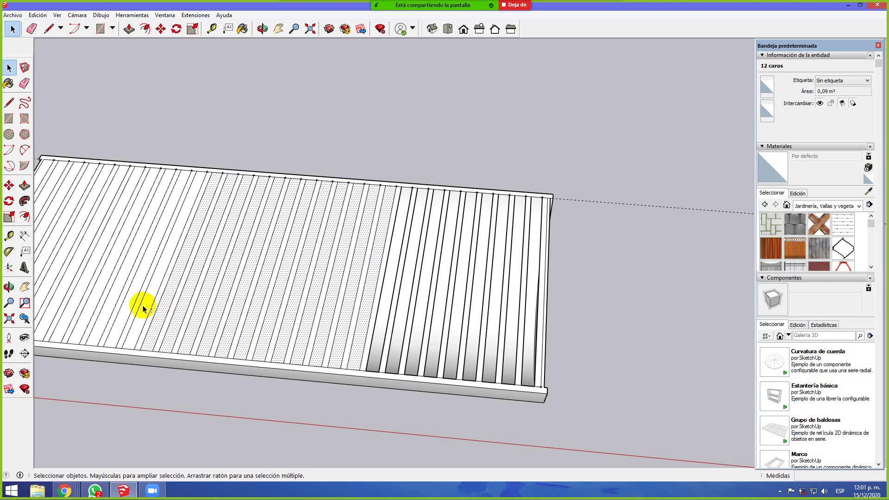
{"action": "left_click", "coordinate": [126, 304], "text": "shift"}
{"action": "scroll", "coordinate": [260, 307], "scroll_direction": "down", "scroll_amount": 2}
{"action": "scroll", "coordinate": [213, 295], "scroll_direction": "up", "scroll_amount": 2}
{"action": "left_click", "coordinate": [328, 305], "text": "shift"}
{"action": "left_click", "coordinate": [291, 293], "text": "shift"}
{"action": "left_click", "coordinate": [273, 290], "text": "shift"}
{"action": "left_click", "coordinate": [256, 292], "text": "shift"}
{"action": "left_click", "coordinate": [240, 294], "text": "shift"}
{"action": "left_click", "coordinate": [207, 291], "text": "shift"}
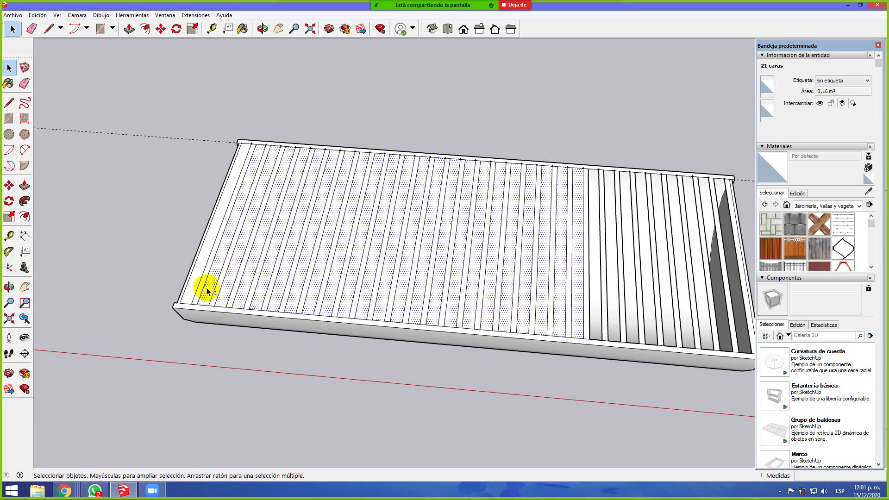
{"action": "left_click", "coordinate": [191, 285], "text": "shift"}
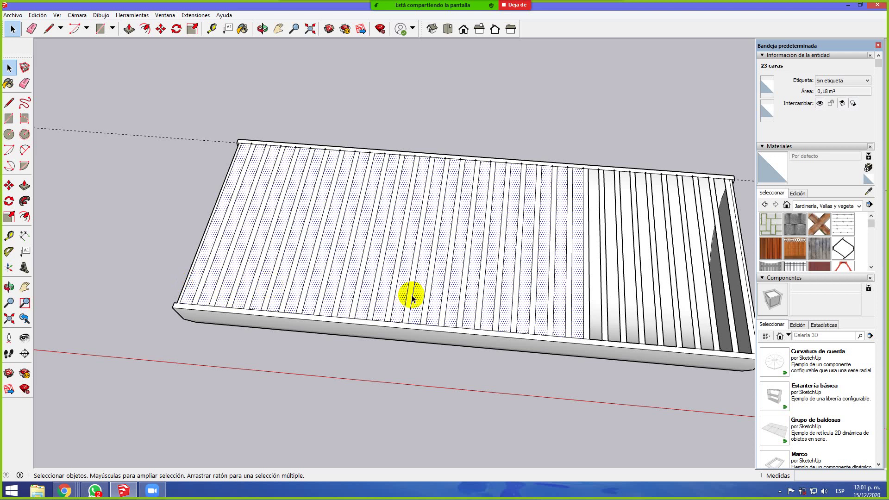
{"action": "key", "text": "ctrl+t"}
Try to give a narrow bar near the trough's end thickness with Push/Pull
{"action": "middle_click_drag", "start_coordinate": [512, 328], "coordinate": [382, 267]}
{"action": "middle_click_drag", "start_coordinate": [484, 315], "coordinate": [460, 421]}
{"action": "scroll", "coordinate": [349, 104], "scroll_direction": "up", "scroll_amount": 3}
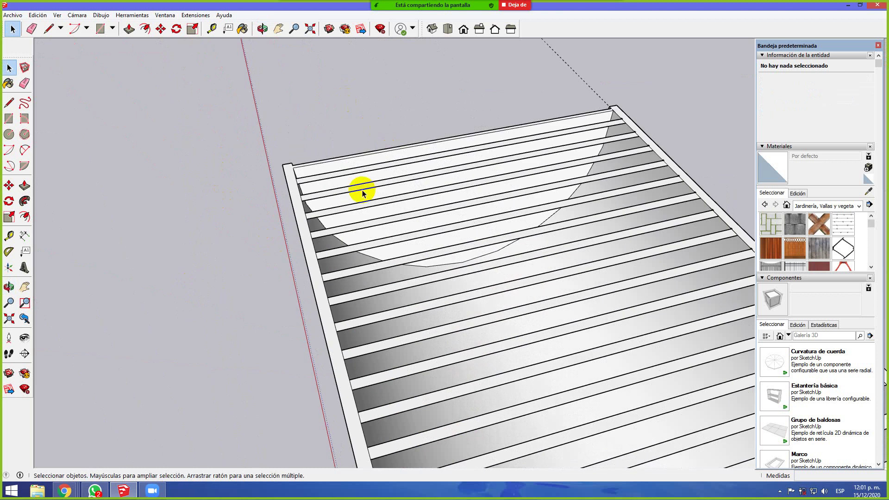
{"action": "scroll", "coordinate": [359, 190], "scroll_direction": "up", "scroll_amount": 2}
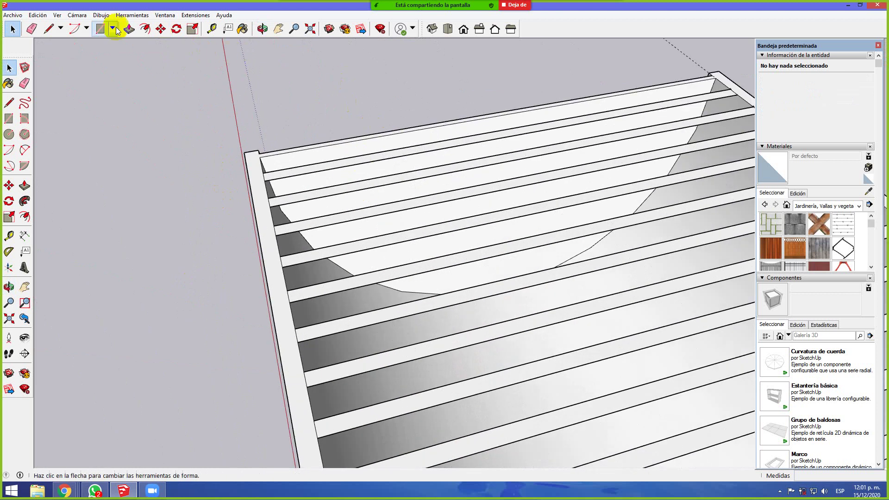
{"action": "left_click", "coordinate": [130, 29]}
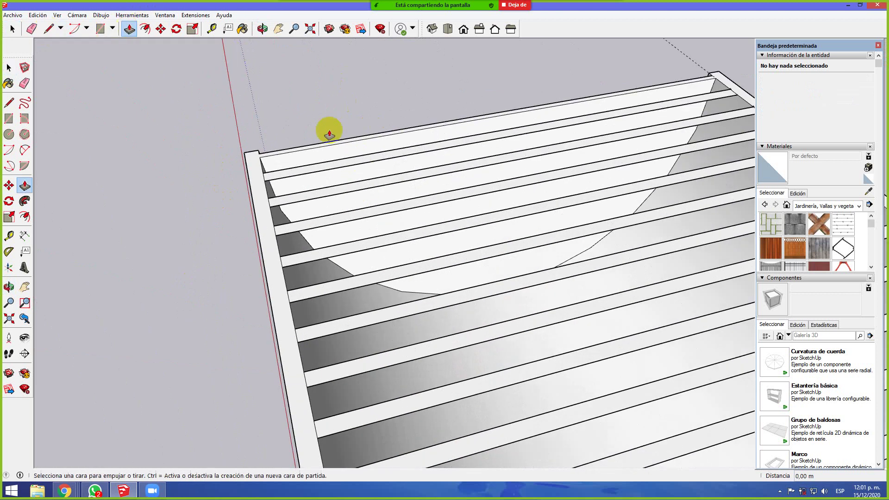
{"action": "left_click", "coordinate": [339, 168]}
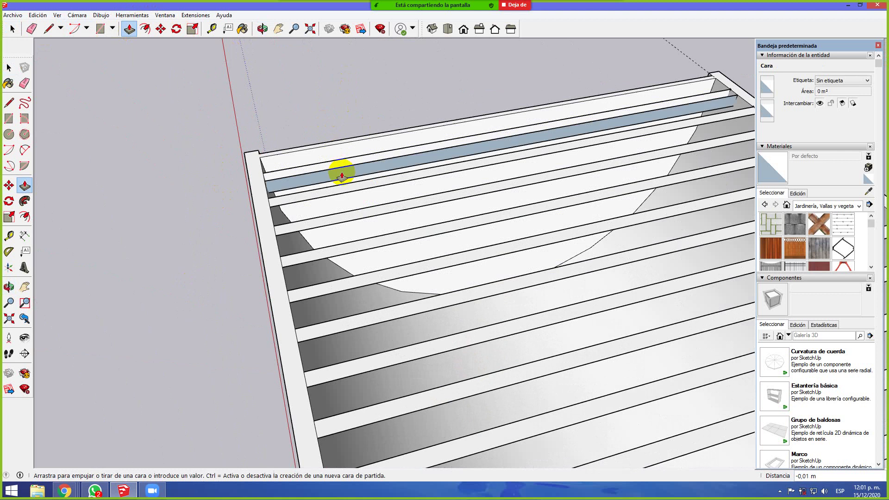
{"action": "middle_click_drag", "start_coordinate": [339, 175], "coordinate": [480, 222]}
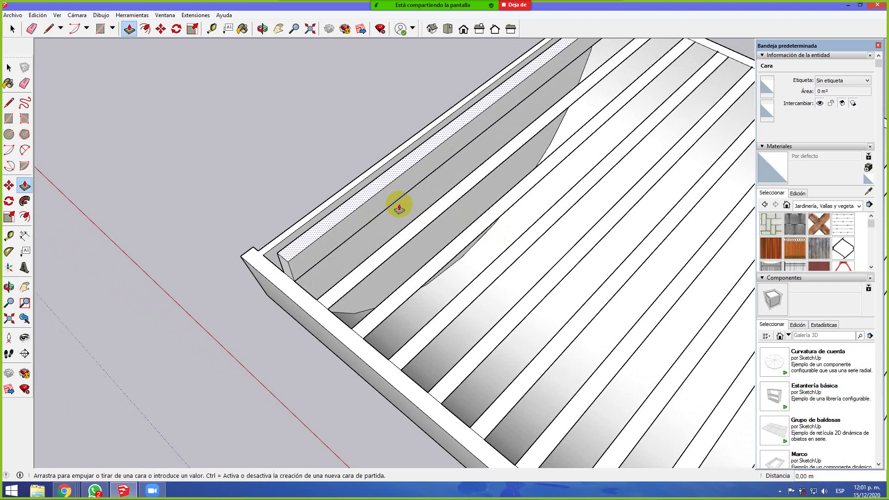
{"action": "left_click", "coordinate": [388, 204]}
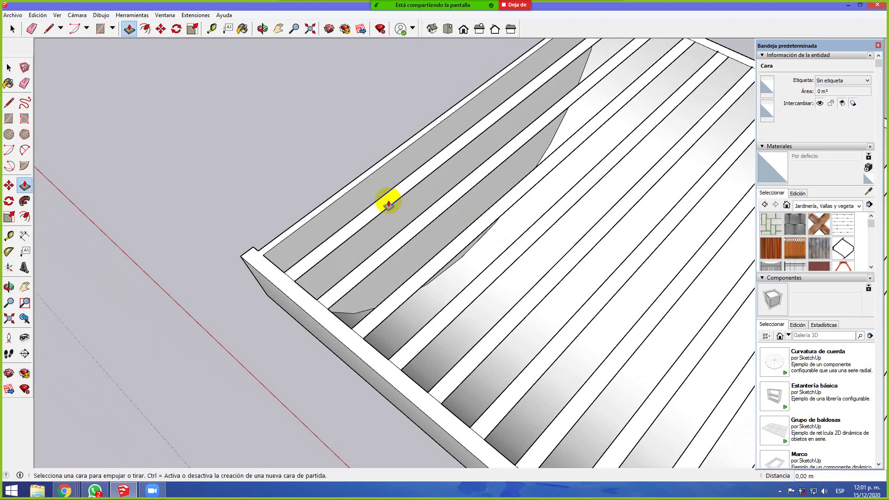
Examine the open grille bars and the trough's curved end from several angles
{"action": "middle_click_drag", "start_coordinate": [512, 293], "coordinate": [412, 187]}
{"action": "middle_click_drag", "start_coordinate": [303, 182], "coordinate": [396, 170]}
{"action": "middle_click_drag", "start_coordinate": [298, 153], "coordinate": [589, 139]}
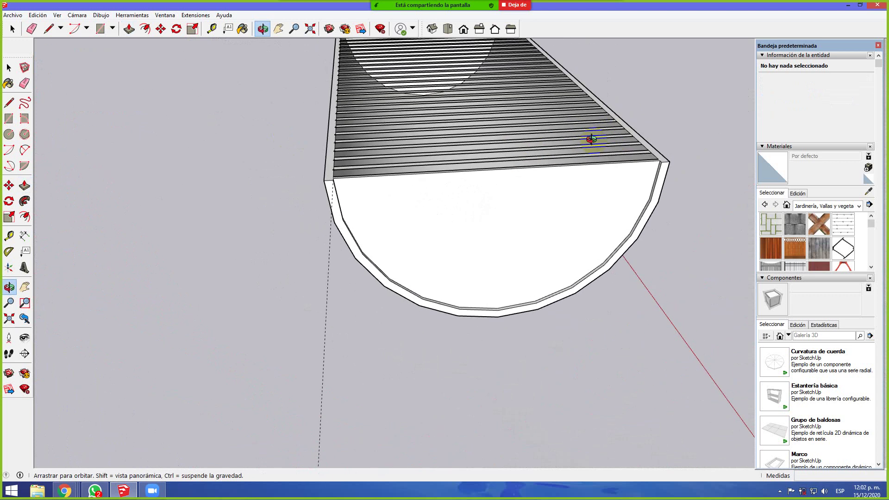
{"action": "scroll", "coordinate": [193, 83], "scroll_direction": "down", "scroll_amount": 3}
{"action": "middle_click_drag", "start_coordinate": [193, 83], "coordinate": [629, 207]}
{"action": "key", "text": "p"}
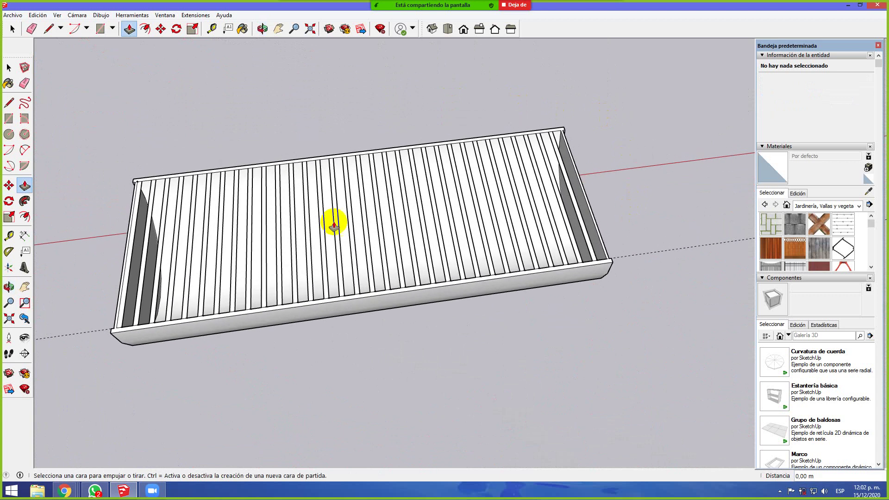
{"action": "scroll", "coordinate": [99, 224], "scroll_direction": "up", "scroll_amount": 5}
{"action": "scroll", "coordinate": [147, 243], "scroll_direction": "down", "scroll_amount": 3}
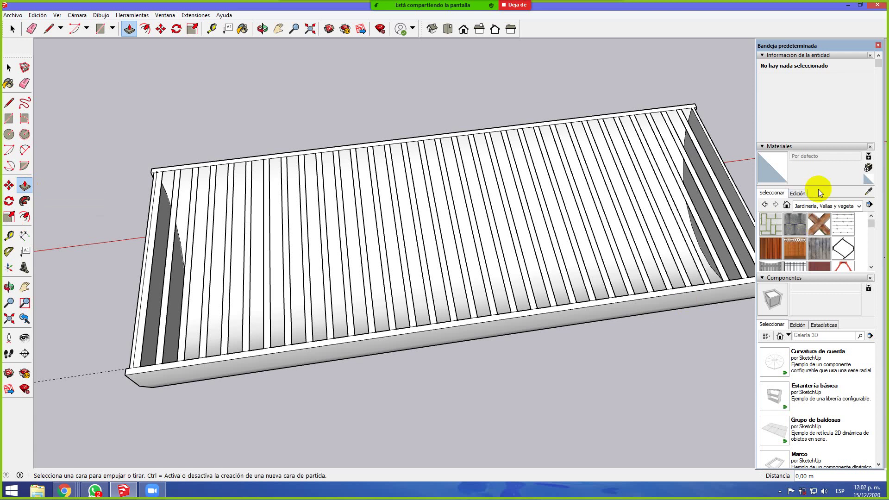
Start the Paint Bucket and bring up the black swatches at the end of the Colores material collection
{"action": "left_click", "coordinate": [249, 28]}
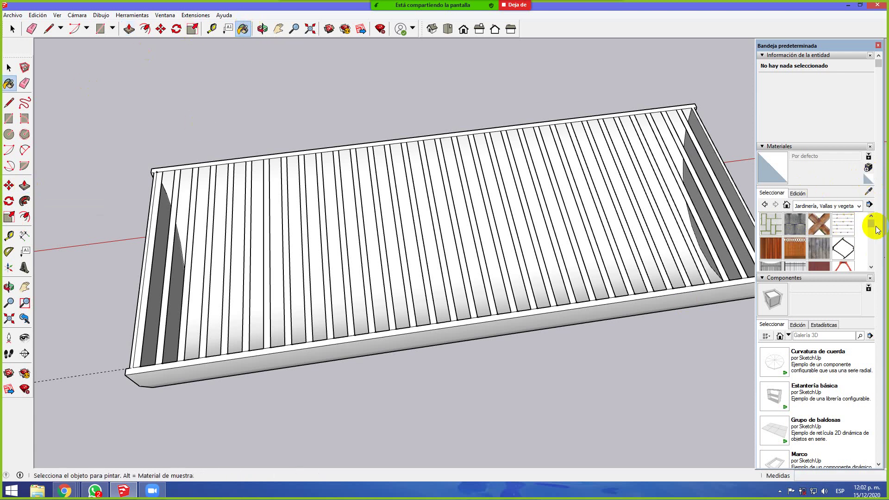
{"action": "left_click_drag", "start_coordinate": [872, 229], "coordinate": [870, 259]}
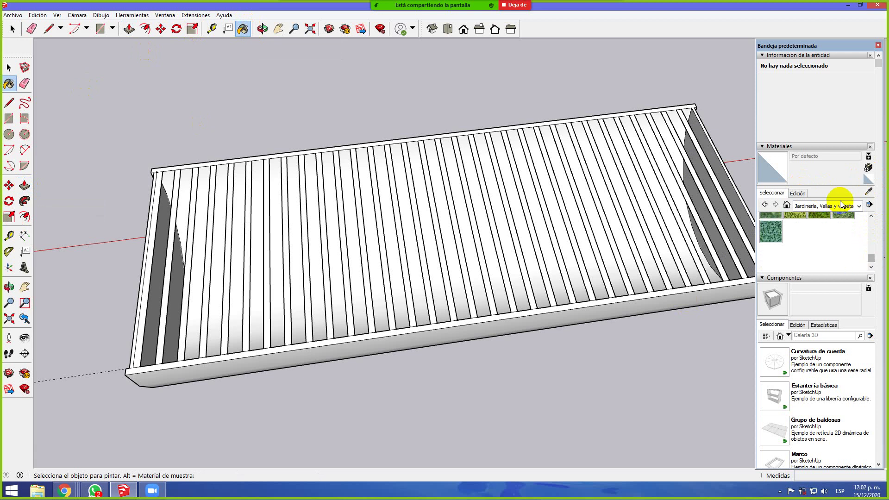
{"action": "left_click", "coordinate": [850, 210]}
{"action": "left_click", "coordinate": [802, 238]}
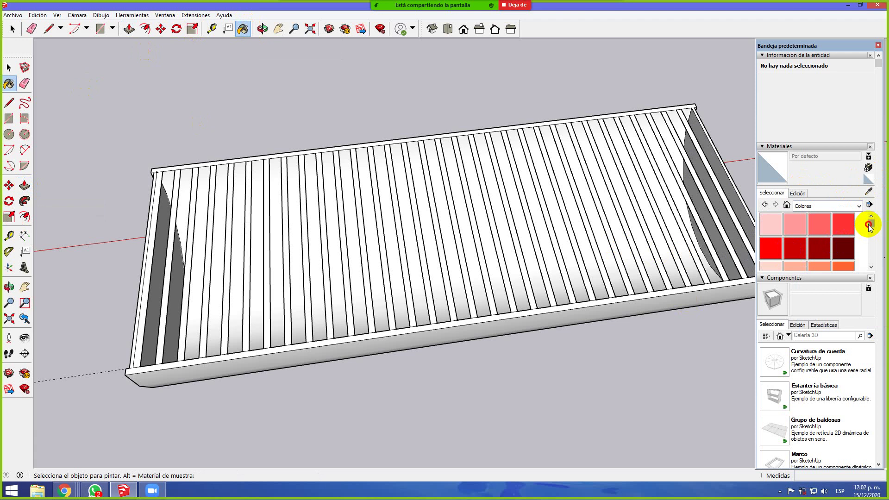
{"action": "left_click_drag", "start_coordinate": [869, 225], "coordinate": [867, 263]}
Try to paint a grille bar near the trough's end with Color M09 and undo the fill
{"action": "left_click", "coordinate": [794, 224]}
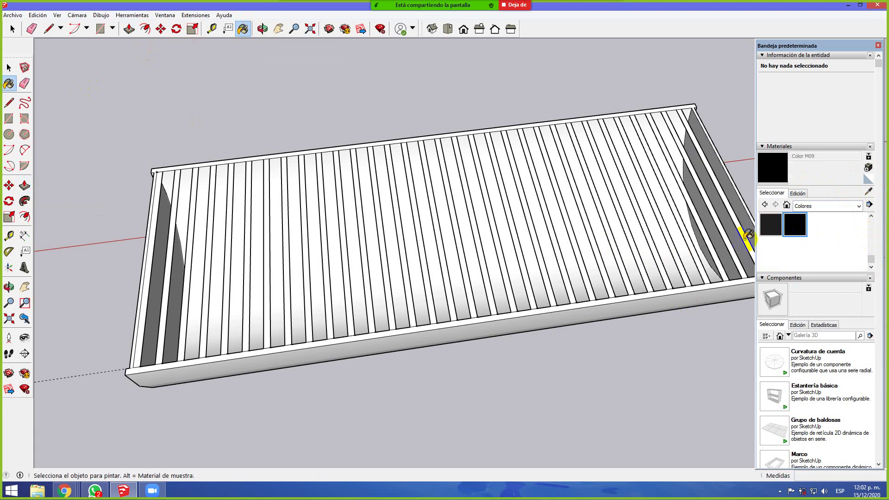
{"action": "left_click", "coordinate": [747, 235]}
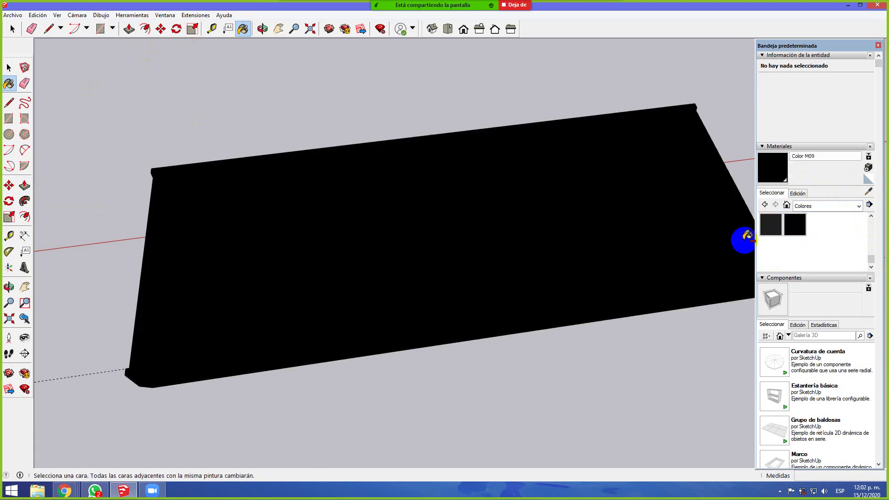
{"action": "key", "text": "ctrl+z"}
{"action": "left_click", "coordinate": [723, 232]}
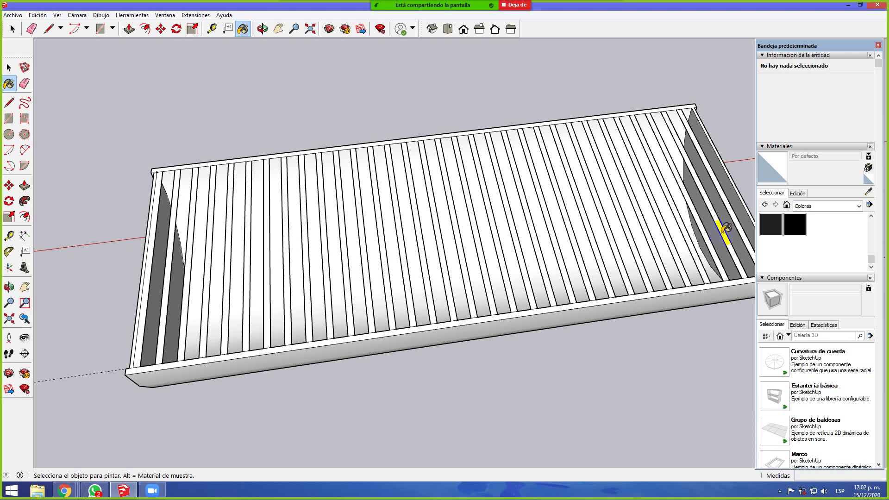
Paint every narrow grille bar with Color M08, one by one from one end of the trough to the other
{"action": "scroll", "coordinate": [725, 228], "scroll_direction": "up", "scroll_amount": 5}
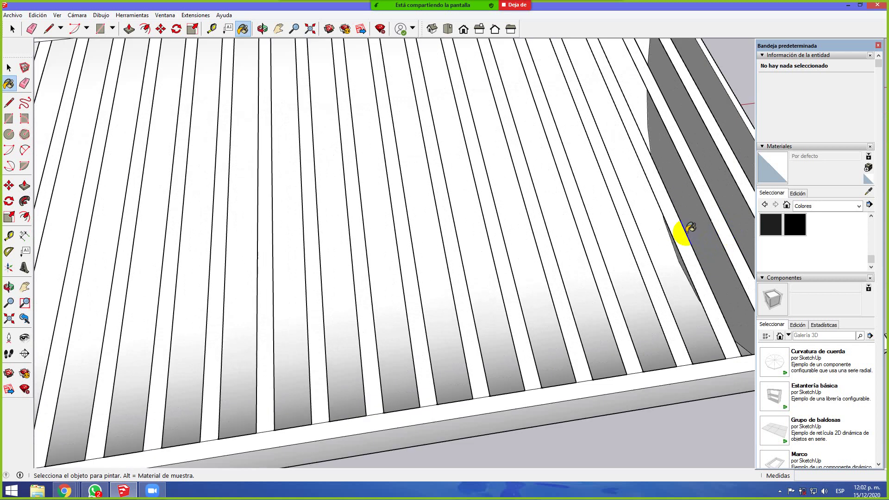
{"action": "left_click", "coordinate": [771, 225]}
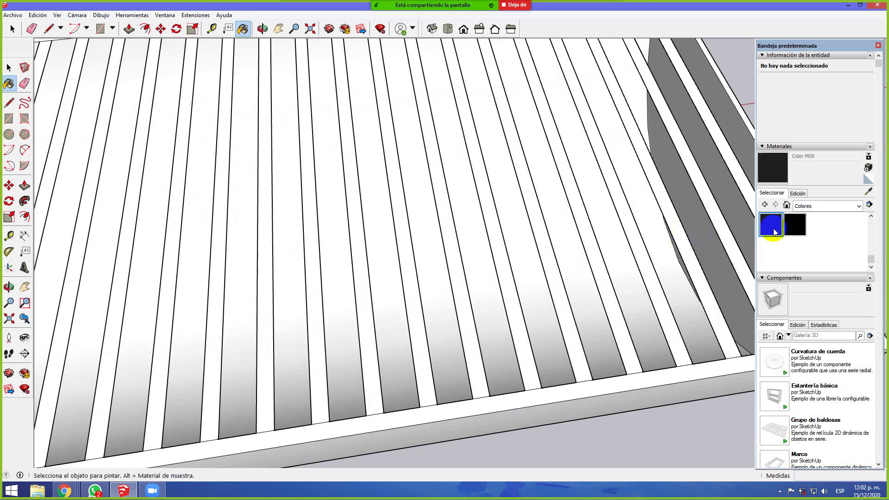
{"action": "left_click", "coordinate": [689, 236]}
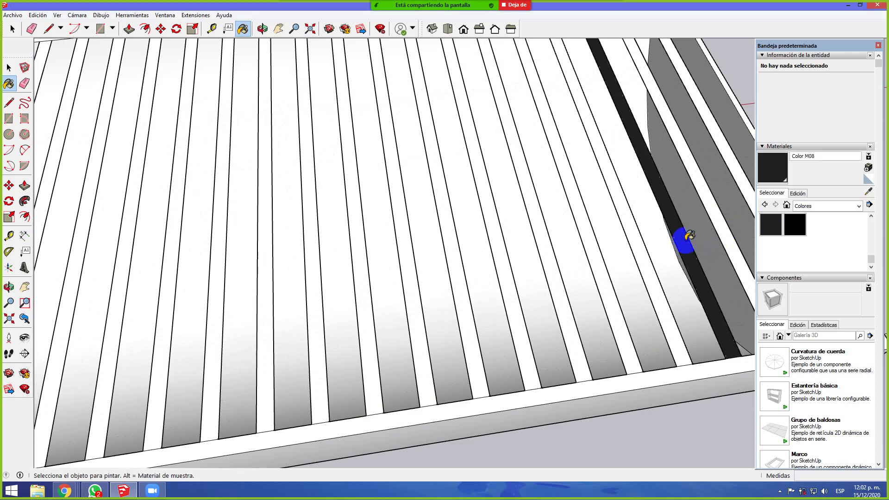
{"action": "left_click", "coordinate": [713, 194]}
{"action": "left_click", "coordinate": [730, 153]}
{"action": "left_click", "coordinate": [638, 234]}
{"action": "scroll", "coordinate": [638, 234], "scroll_direction": "down", "scroll_amount": 5}
{"action": "left_click", "coordinate": [590, 224]}
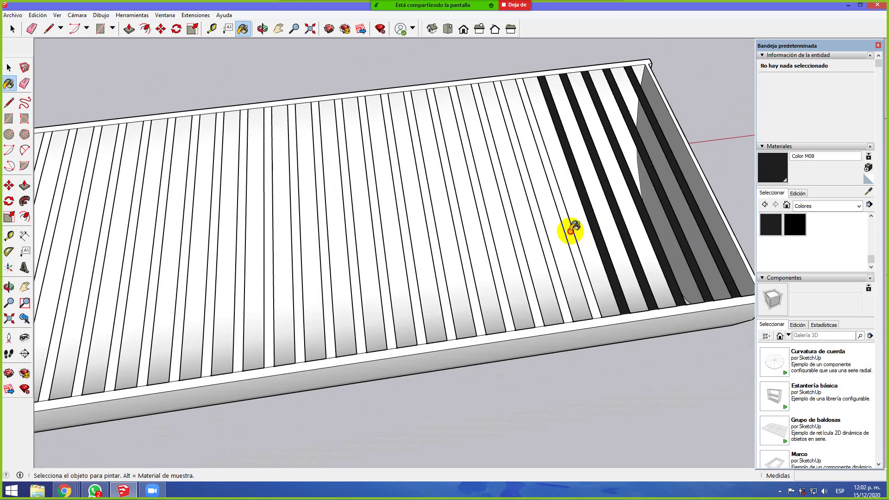
{"action": "left_click", "coordinate": [555, 236]}
{"action": "left_click", "coordinate": [548, 246]}
{"action": "left_click", "coordinate": [521, 253]}
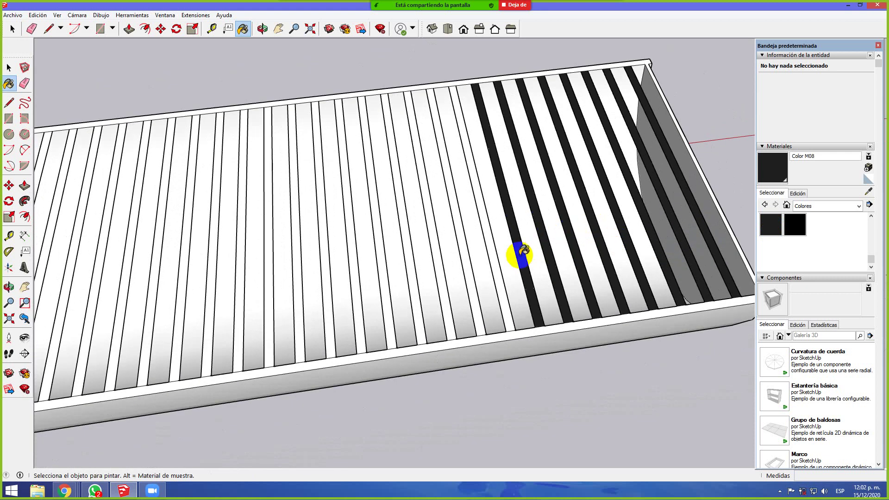
{"action": "left_click", "coordinate": [499, 269]}
{"action": "left_click", "coordinate": [468, 291]}
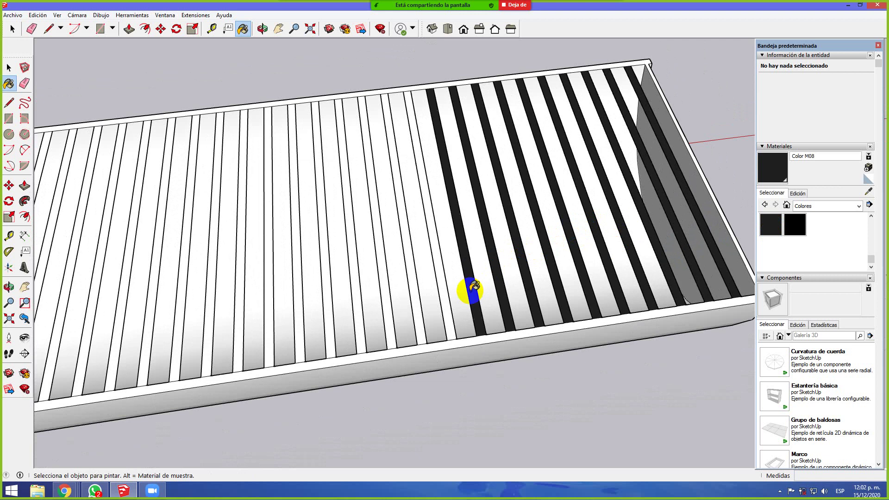
{"action": "left_click", "coordinate": [446, 302]}
{"action": "left_click", "coordinate": [414, 308]}
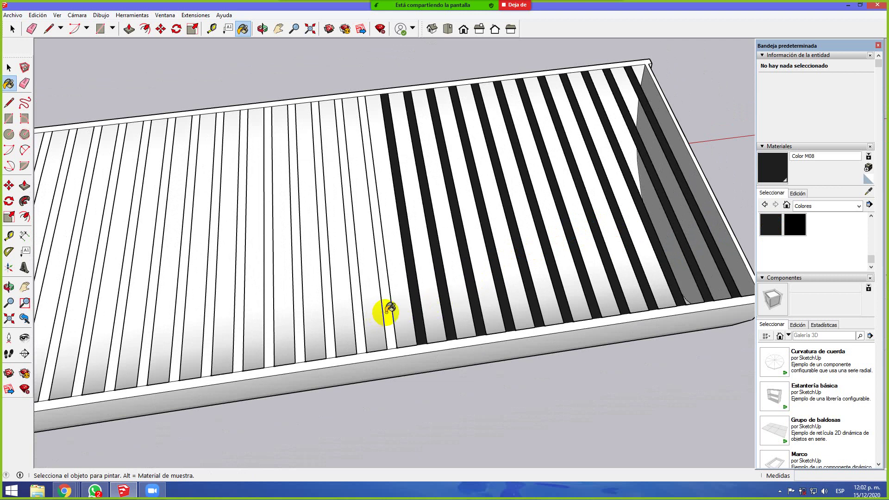
{"action": "left_click", "coordinate": [364, 311]}
{"action": "left_click", "coordinate": [348, 314]}
{"action": "left_click", "coordinate": [317, 326]}
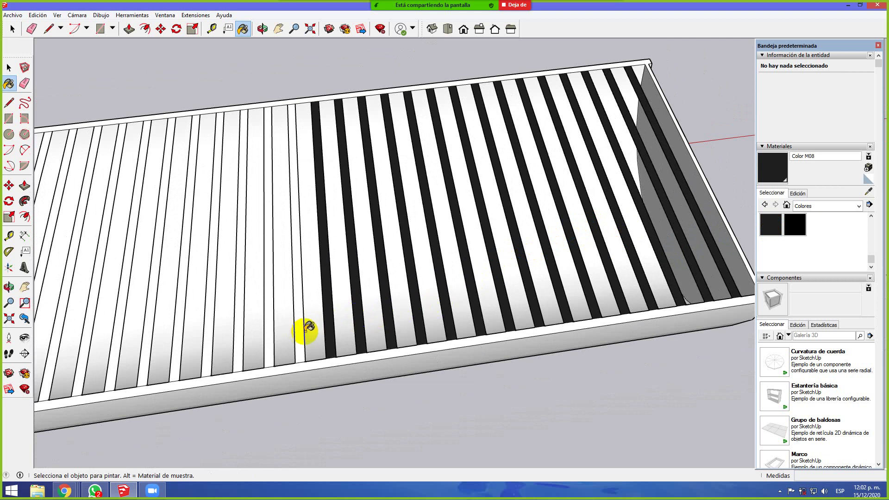
{"action": "left_click", "coordinate": [300, 332]}
{"action": "left_click", "coordinate": [267, 331]}
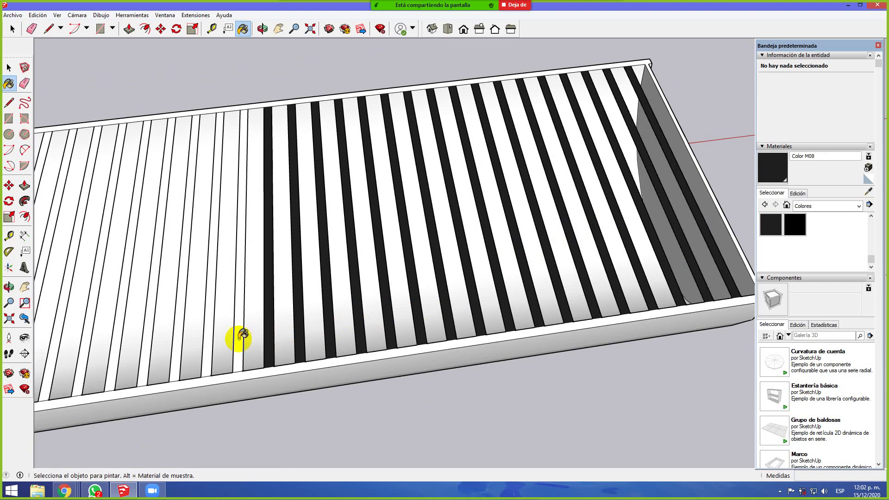
{"action": "left_click", "coordinate": [236, 338]}
{"action": "left_click", "coordinate": [211, 340]}
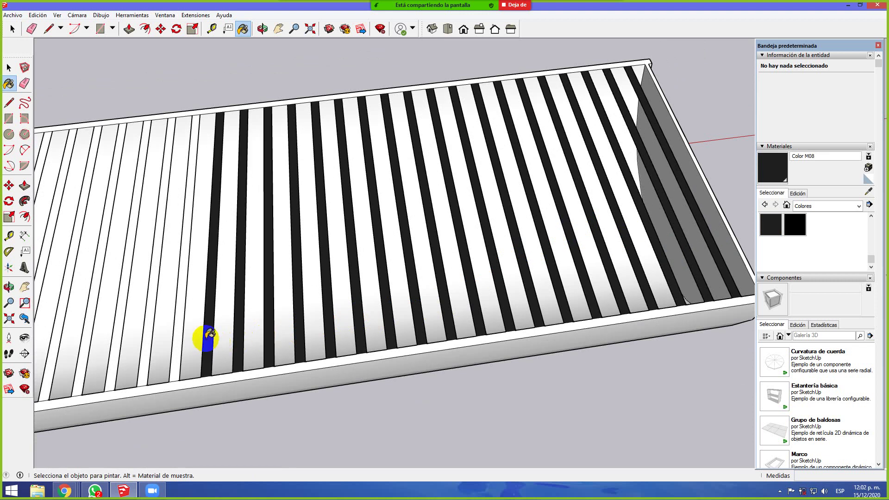
{"action": "left_click", "coordinate": [178, 312]}
{"action": "scroll", "coordinate": [159, 316], "scroll_direction": "down", "scroll_amount": 3}
{"action": "scroll", "coordinate": [648, 227], "scroll_direction": "down", "scroll_amount": 2}
{"action": "scroll", "coordinate": [225, 250], "scroll_direction": "up", "scroll_amount": 3}
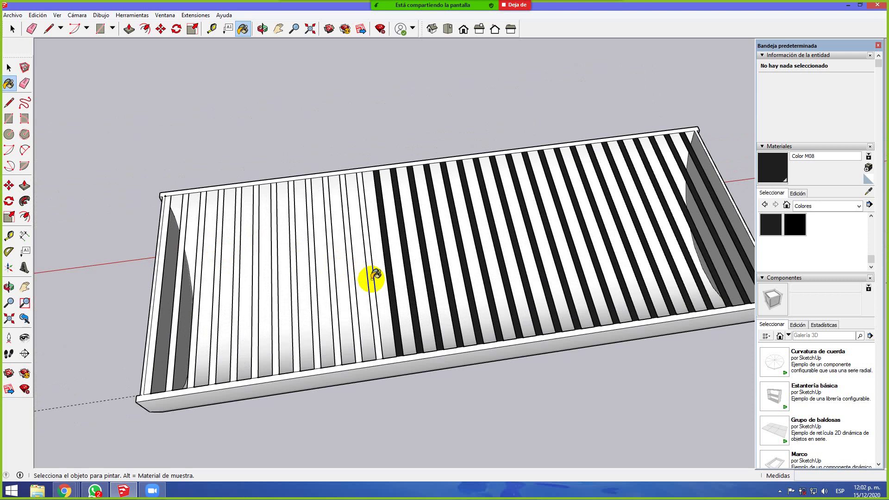
{"action": "left_click", "coordinate": [355, 280]}
{"action": "left_click", "coordinate": [339, 284]}
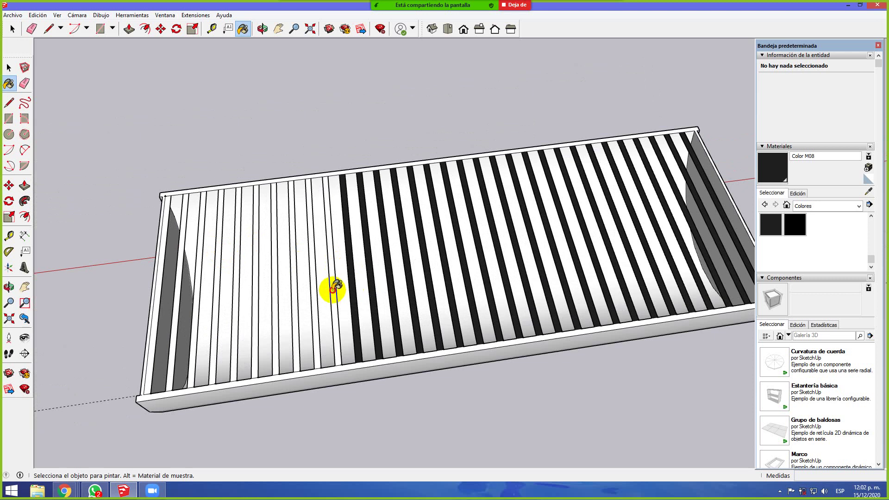
{"action": "left_click", "coordinate": [322, 291]}
{"action": "left_click", "coordinate": [303, 300]}
{"action": "left_click", "coordinate": [294, 307]}
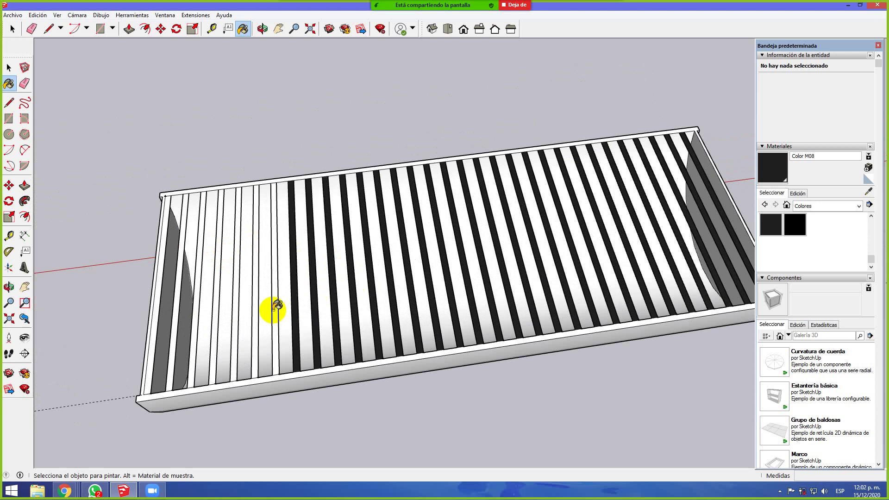
{"action": "left_click", "coordinate": [267, 309]}
{"action": "left_click", "coordinate": [252, 314]}
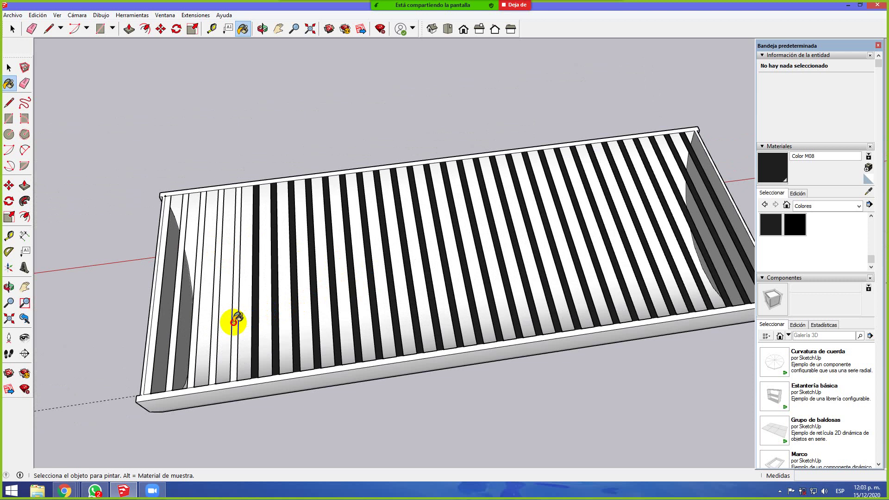
{"action": "left_click", "coordinate": [236, 319]}
{"action": "left_click", "coordinate": [213, 324]}
{"action": "left_click", "coordinate": [192, 323]}
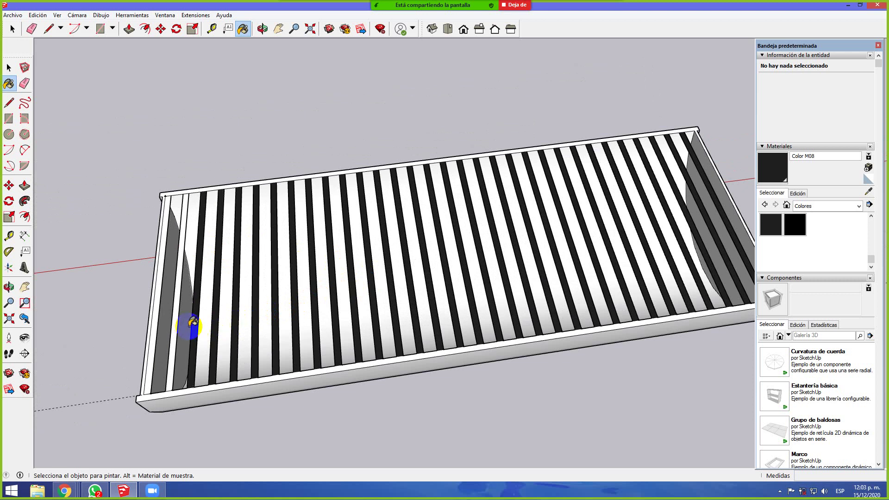
{"action": "left_click", "coordinate": [177, 321]}
{"action": "left_click", "coordinate": [156, 322]}
Try the red Color A04 on the trough's curved inner surface and undo the fill
{"action": "middle_click_drag", "start_coordinate": [432, 357], "coordinate": [414, 278]}
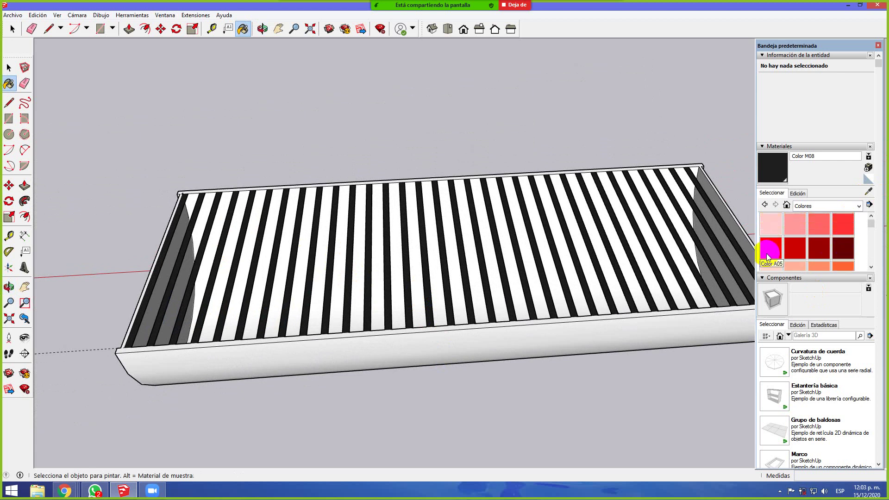
{"action": "left_click", "coordinate": [842, 223]}
{"action": "left_click", "coordinate": [654, 243]}
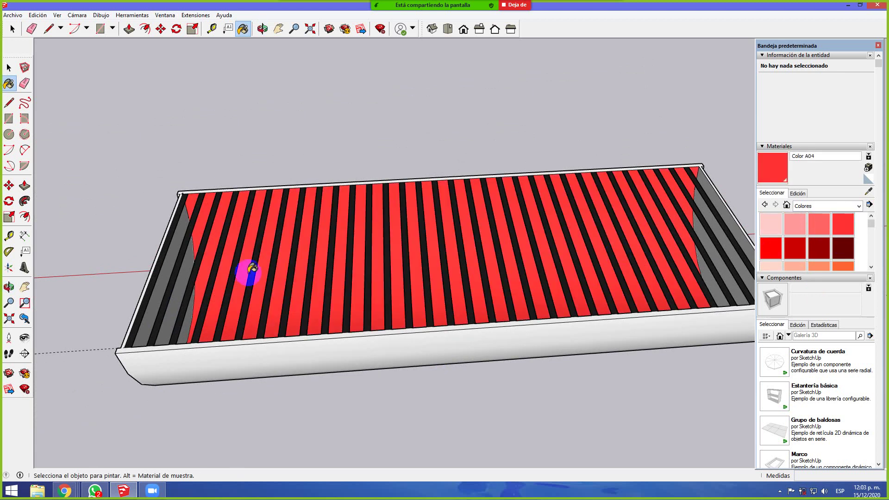
{"action": "middle_click_drag", "start_coordinate": [120, 285], "coordinate": [399, 238]}
{"action": "key", "text": "ctrl+z"}
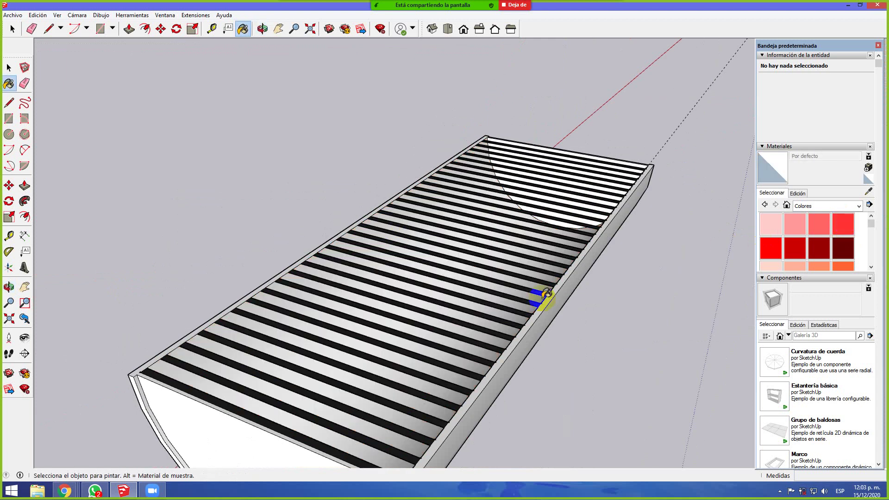
Paint the trough's curved inner surface with the dark brown Color B08
{"action": "left_click_drag", "start_coordinate": [871, 224], "coordinate": [870, 227]}
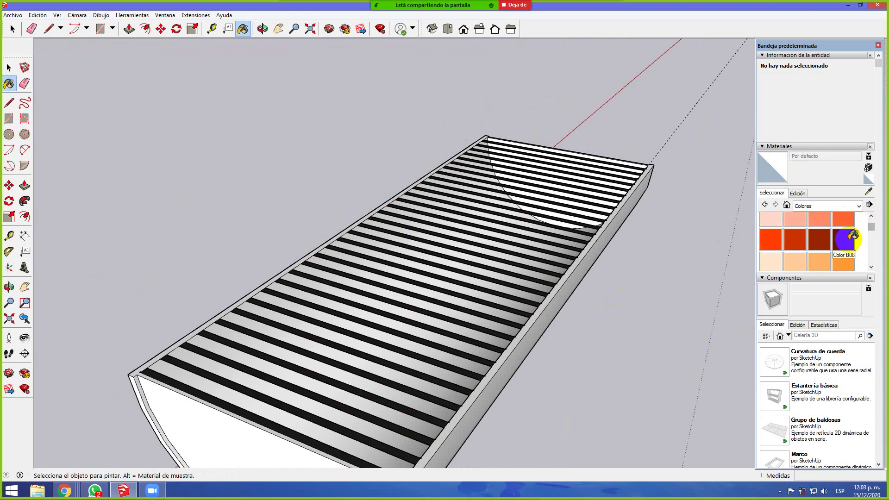
{"action": "left_click", "coordinate": [853, 236]}
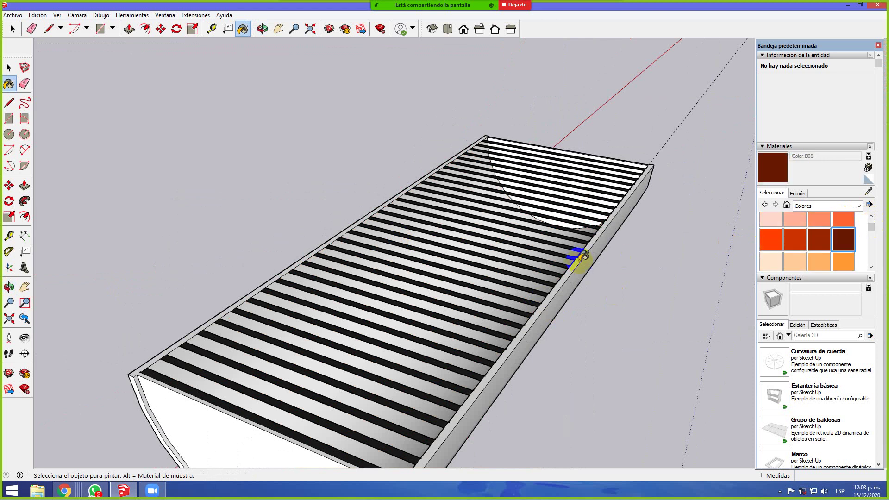
{"action": "left_click", "coordinate": [549, 251]}
{"action": "middle_click_drag", "start_coordinate": [615, 284], "coordinate": [742, 255]}
Paint the trough's curved inner surface and its end face with Metal corrugado brillante from the Metal collection
{"action": "left_click_drag", "start_coordinate": [870, 233], "coordinate": [871, 248]}
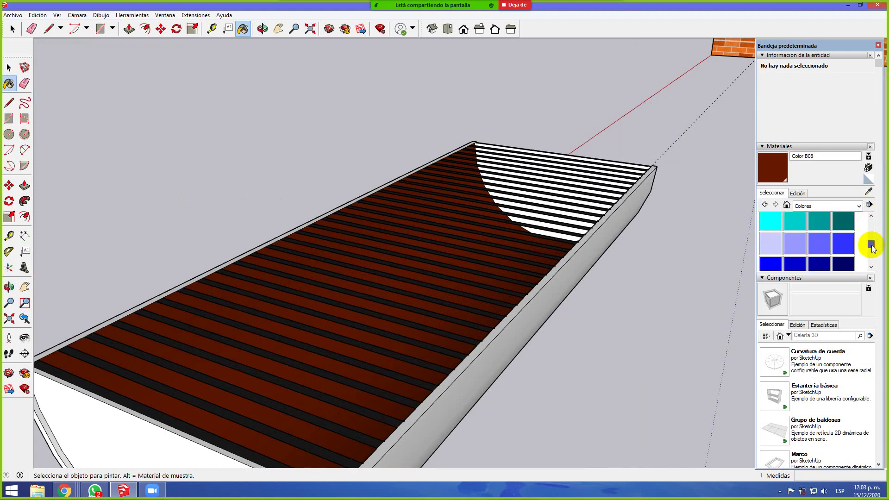
{"action": "left_click", "coordinate": [860, 207]}
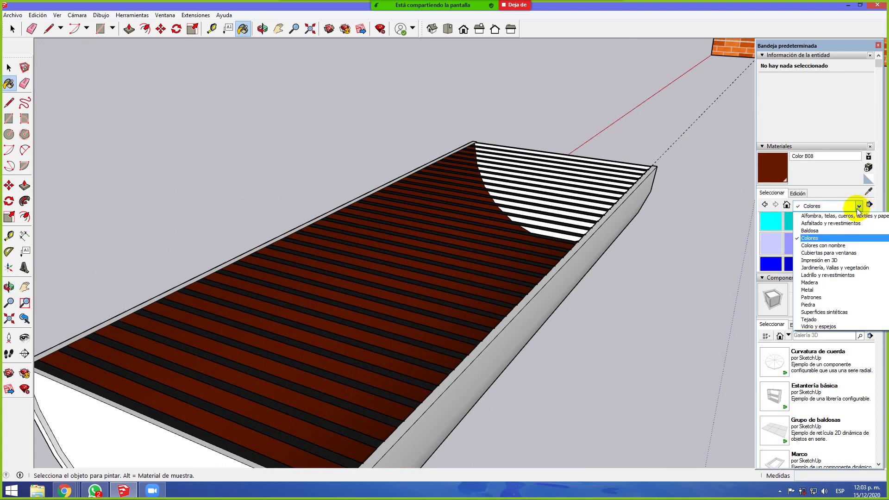
{"action": "left_click", "coordinate": [831, 291]}
{"action": "left_click", "coordinate": [820, 227]}
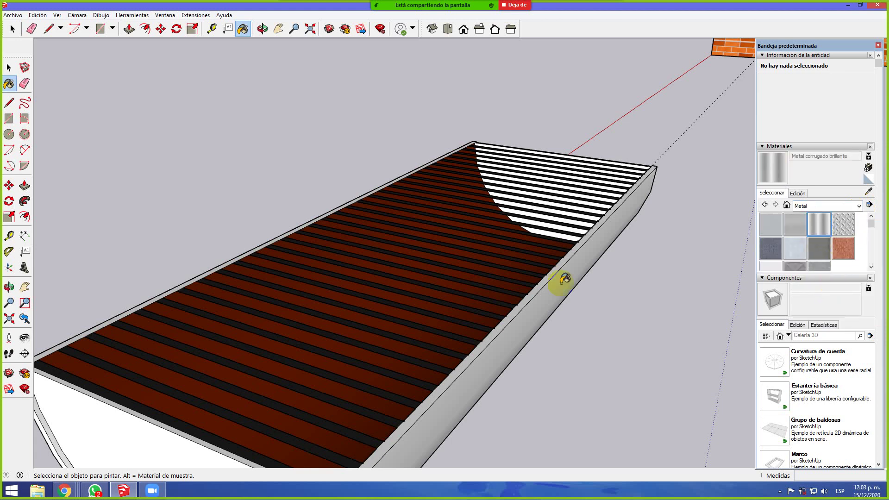
{"action": "left_click", "coordinate": [514, 284]}
{"action": "middle_click_drag", "start_coordinate": [230, 412], "coordinate": [436, 357]}
{"action": "left_click", "coordinate": [477, 389]}
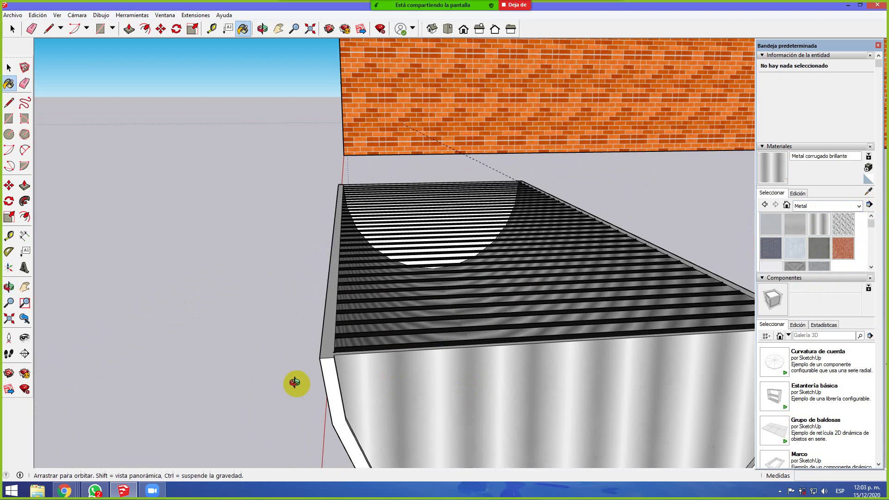
Apply Metal corrugado brillante to the trough's outer curved sides and the curved rim around its end
{"action": "middle_click_drag", "start_coordinate": [289, 382], "coordinate": [498, 342]}
{"action": "left_click", "coordinate": [504, 294]}
{"action": "scroll", "coordinate": [329, 298], "scroll_direction": "down", "scroll_amount": 2}
{"action": "middle_click_drag", "start_coordinate": [566, 307], "coordinate": [432, 341]}
{"action": "left_click", "coordinate": [544, 305]}
{"action": "mouse_move", "coordinate": [582, 304]}
{"action": "middle_mouse_down"}
{"action": "mouse_move", "coordinate": [482, 332]}
{"action": "mouse_move", "coordinate": [468, 304]}
{"action": "mouse_move", "coordinate": [426, 313]}
{"action": "mouse_move", "coordinate": [438, 321]}
{"action": "middle_mouse_up"}
{"action": "scroll", "coordinate": [446, 297], "scroll_direction": "up", "scroll_amount": 2}
{"action": "mouse_move", "coordinate": [561, 312]}
{"action": "middle_mouse_down"}
{"action": "mouse_move", "coordinate": [472, 335]}
{"action": "mouse_move", "coordinate": [685, 264]}
{"action": "mouse_move", "coordinate": [656, 280]}
{"action": "mouse_move", "coordinate": [430, 320]}
{"action": "mouse_move", "coordinate": [338, 323]}
{"action": "mouse_move", "coordinate": [424, 307]}
{"action": "mouse_move", "coordinate": [614, 342]}
{"action": "middle_mouse_up"}
{"action": "mouse_move", "coordinate": [679, 428]}
{"action": "middle_mouse_down"}
{"action": "mouse_move", "coordinate": [591, 368]}
{"action": "mouse_move", "coordinate": [552, 357]}
{"action": "mouse_move", "coordinate": [572, 430]}
{"action": "middle_mouse_up"}
{"action": "left_click", "coordinate": [552, 378]}
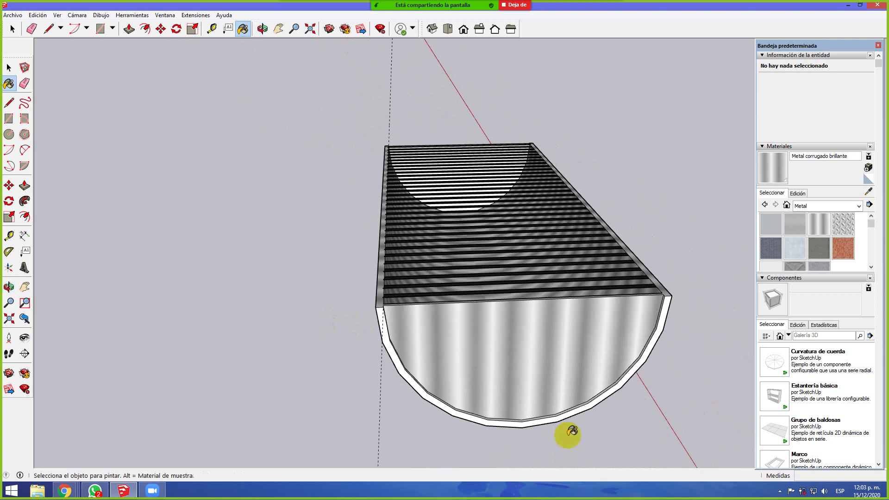
Examine the metal finish on the trough's end rims, top corners and outer side from several angles
{"action": "middle_click_drag", "start_coordinate": [637, 413], "coordinate": [359, 410]}
{"action": "scroll", "coordinate": [224, 373], "scroll_direction": "up", "scroll_amount": 5}
{"action": "scroll", "coordinate": [224, 373], "scroll_direction": "up", "scroll_amount": 3}
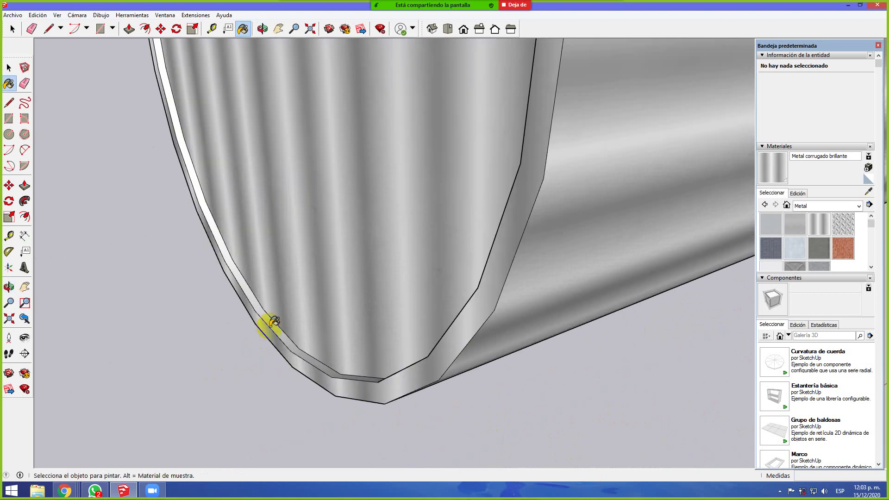
{"action": "scroll", "coordinate": [272, 318], "scroll_direction": "down", "scroll_amount": 6}
{"action": "middle_click_drag", "start_coordinate": [424, 320], "coordinate": [191, 321]}
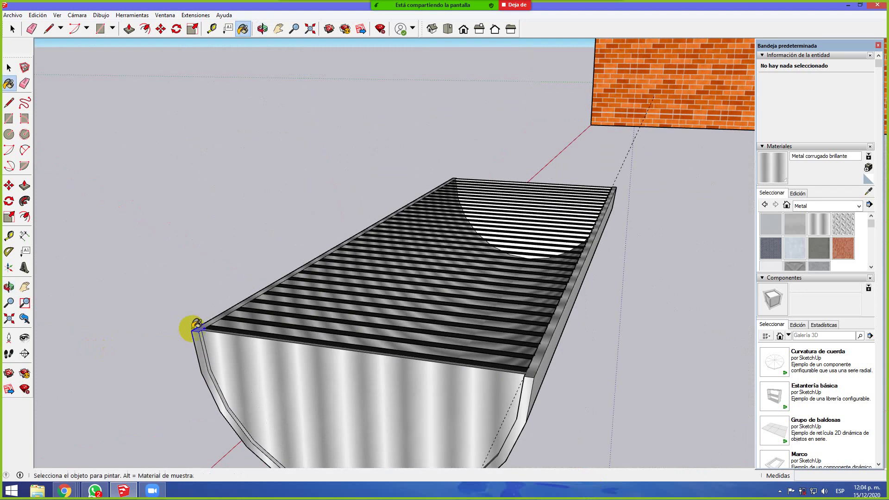
{"action": "scroll", "coordinate": [192, 321], "scroll_direction": "up", "scroll_amount": 4}
{"action": "scroll", "coordinate": [196, 337], "scroll_direction": "down", "scroll_amount": 5}
{"action": "middle_click_drag", "start_coordinate": [198, 341], "coordinate": [667, 340]}
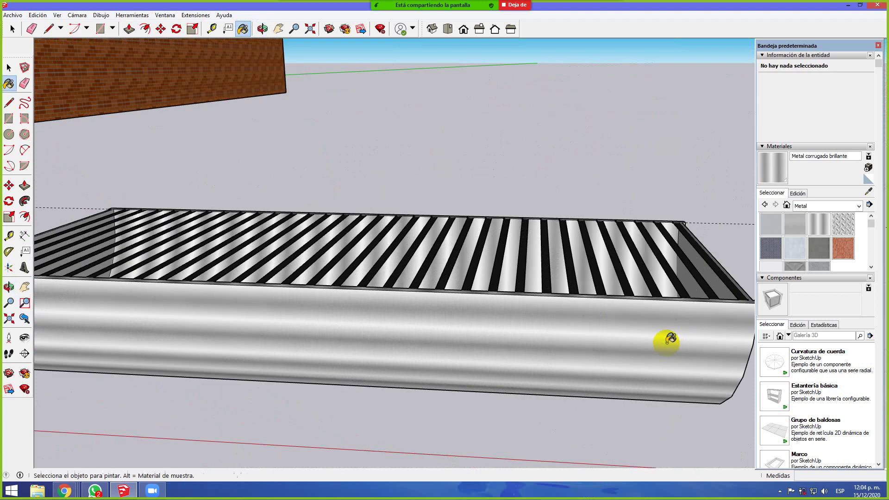
{"action": "scroll", "coordinate": [387, 357], "scroll_direction": "down", "scroll_amount": 3}
{"action": "scroll", "coordinate": [336, 350], "scroll_direction": "down", "scroll_amount": 1}
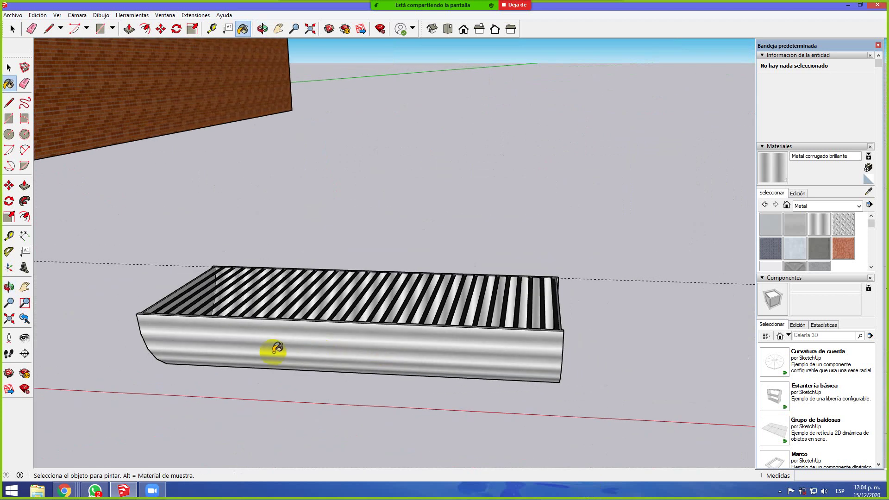
{"action": "scroll", "coordinate": [277, 348], "scroll_direction": "down", "scroll_amount": 1}
{"action": "mouse_move", "coordinate": [143, 260]}
{"action": "middle_mouse_down"}
{"action": "mouse_move", "coordinate": [283, 324]}
{"action": "mouse_move", "coordinate": [238, 235]}
{"action": "middle_mouse_up"}
{"action": "mouse_move", "coordinate": [546, 371]}
{"action": "middle_mouse_down"}
{"action": "mouse_move", "coordinate": [460, 351]}
{"action": "mouse_move", "coordinate": [466, 347]}
{"action": "middle_mouse_up"}
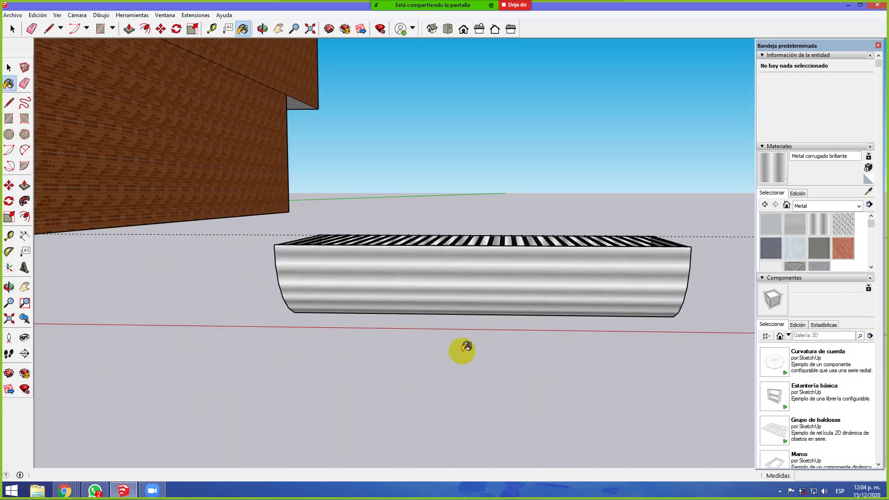
{"action": "scroll", "coordinate": [466, 348], "scroll_direction": "down", "scroll_amount": 2}
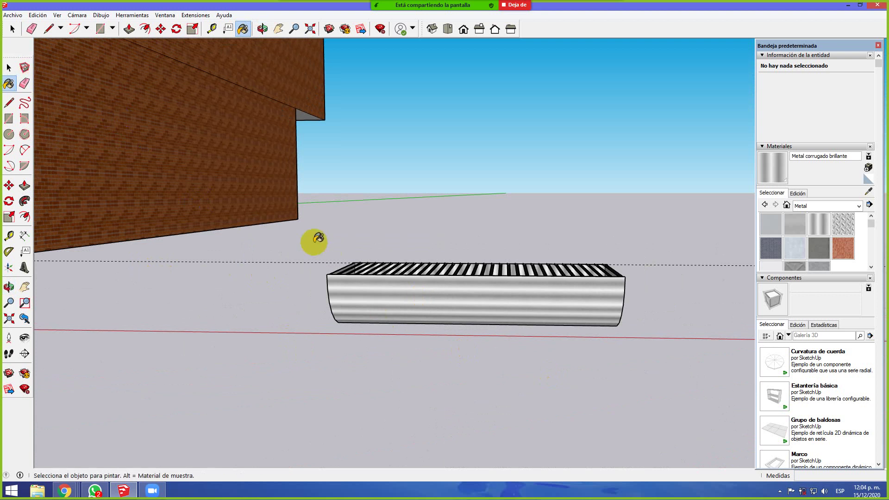
{"action": "left_click", "coordinate": [161, 29]}
{"action": "left_click", "coordinate": [475, 300]}
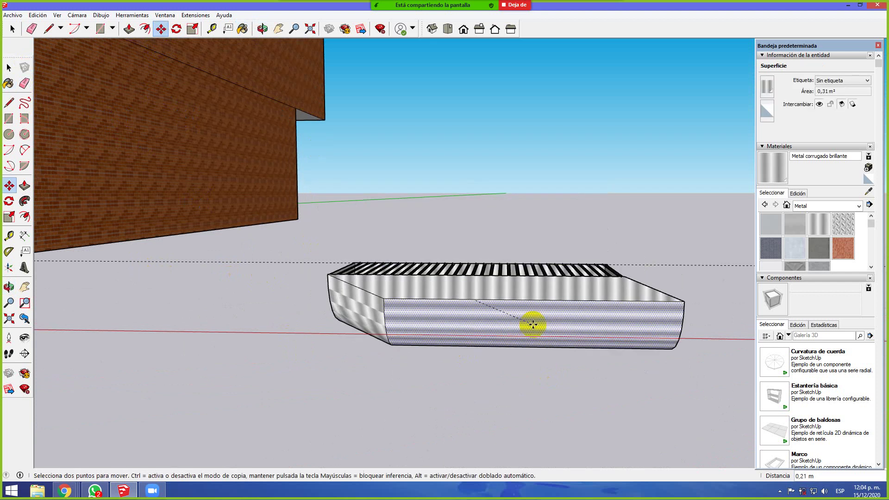
{"action": "key", "text": "Escape"}
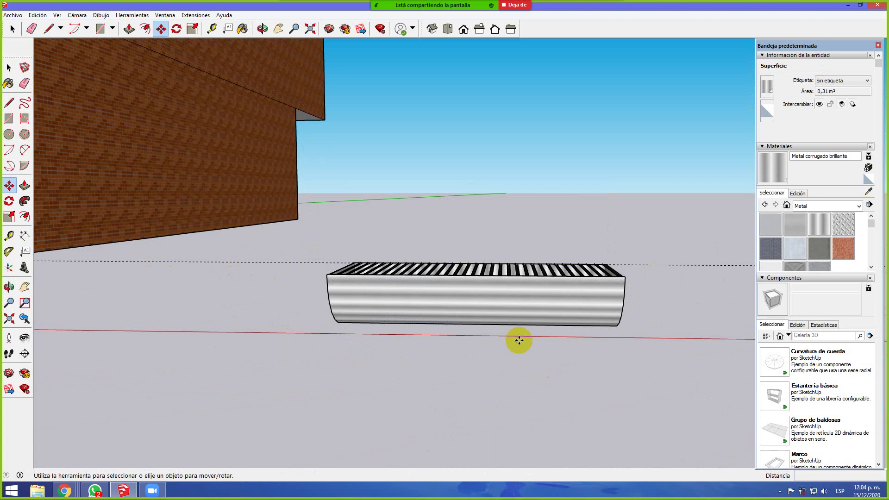
Try to move all of the ungrouped trough and grille geometry together along the green axis
{"action": "left_click", "coordinate": [12, 28]}
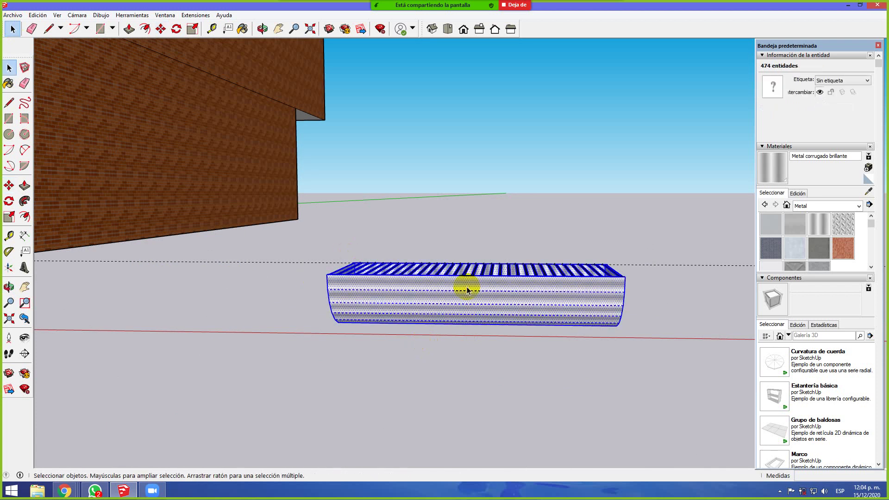
{"action": "middle_click_drag", "start_coordinate": [260, 284], "coordinate": [306, 326]}
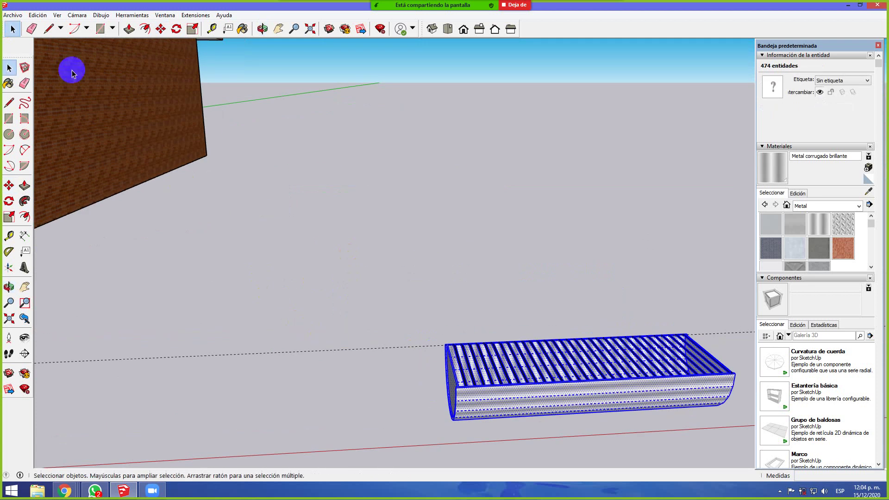
{"action": "left_click", "coordinate": [129, 29]}
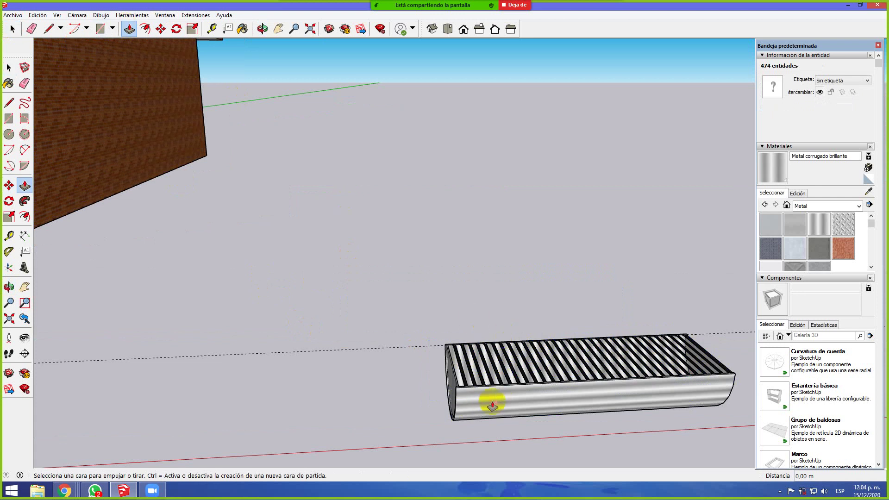
{"action": "left_click", "coordinate": [13, 28]}
{"action": "triple_click", "coordinate": [492, 392]}
{"action": "left_click", "coordinate": [160, 29]}
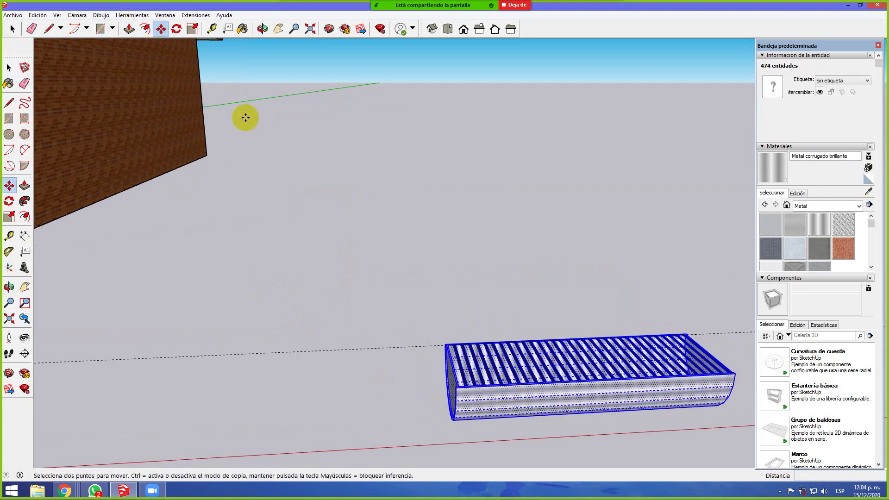
{"action": "left_click", "coordinate": [506, 373]}
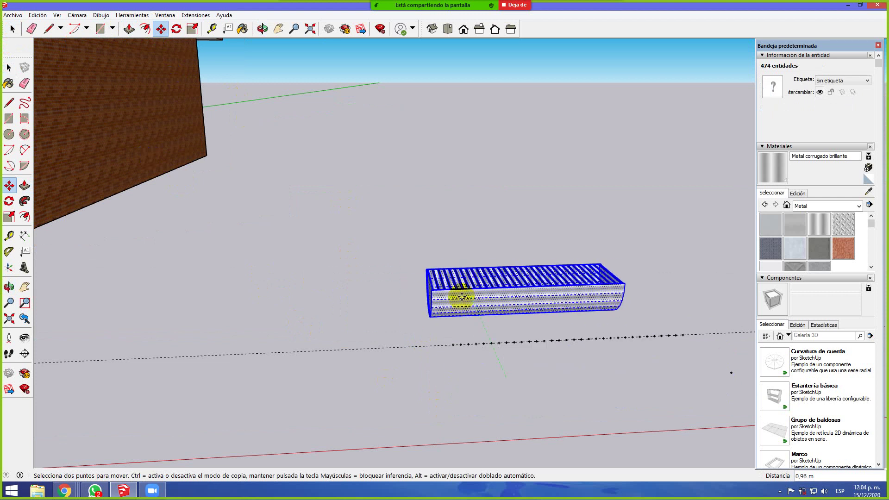
{"action": "left_click", "coordinate": [475, 370]}
{"action": "key", "text": "ctrl+t"}
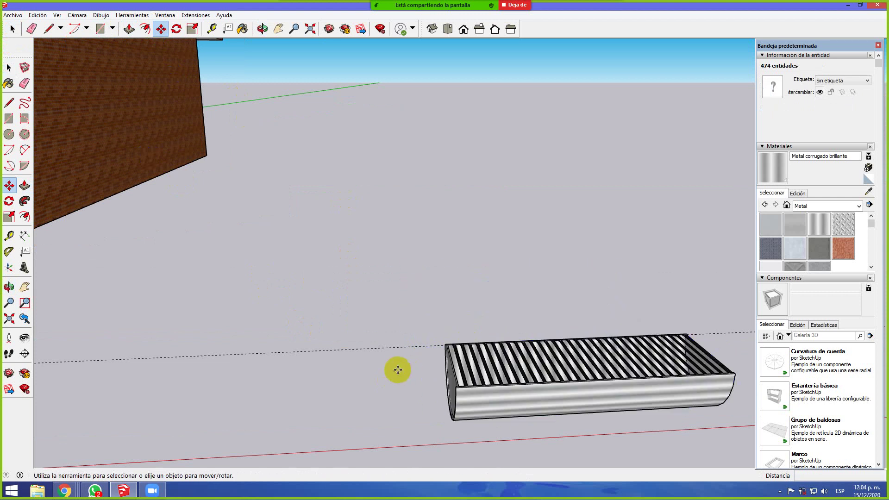
Select the whole trough with its grille and make it a group
{"action": "scroll", "coordinate": [545, 426], "scroll_direction": "up", "scroll_amount": 2}
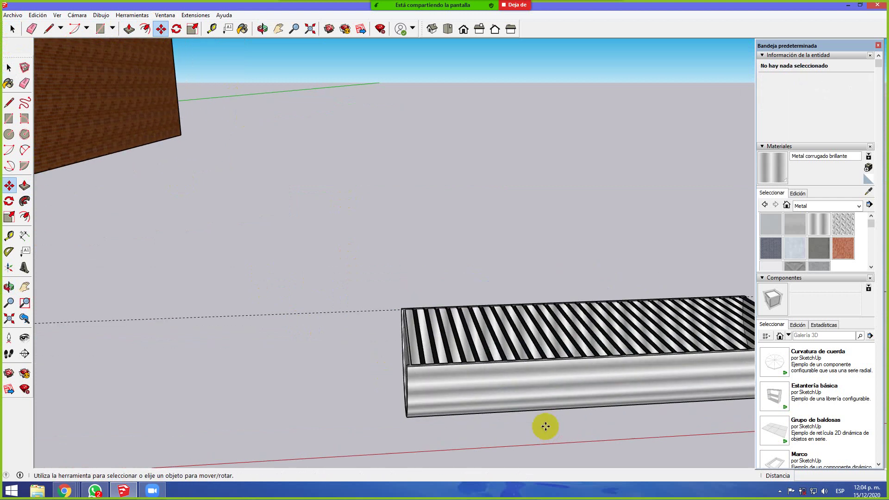
{"action": "left_click", "coordinate": [13, 29]}
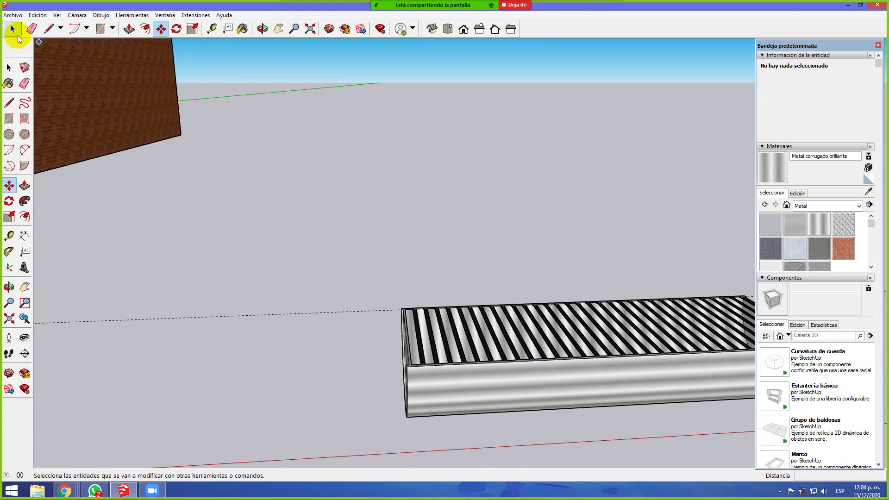
{"action": "triple_click", "coordinate": [452, 381]}
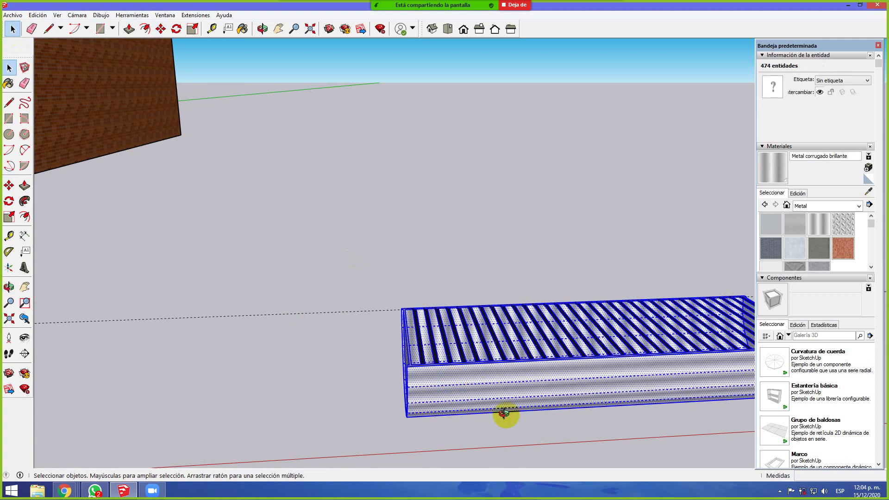
{"action": "middle_click_drag", "start_coordinate": [504, 414], "coordinate": [471, 402]}
{"action": "right_click", "coordinate": [462, 374]}
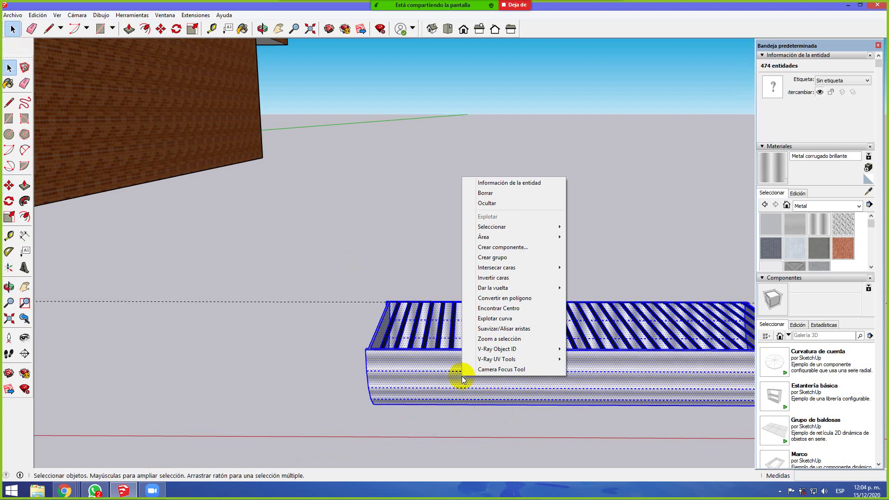
{"action": "left_click", "coordinate": [488, 258]}
{"action": "middle_click_drag", "start_coordinate": [295, 384], "coordinate": [323, 387]}
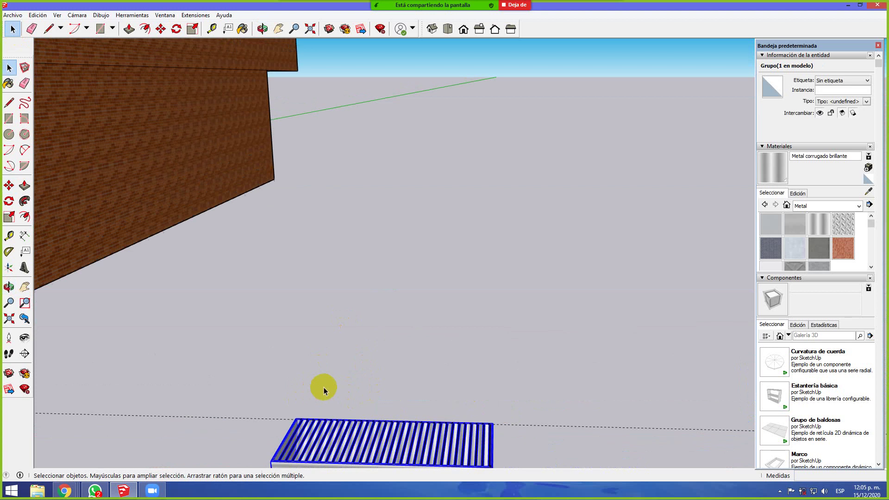
{"action": "middle_click_drag", "start_coordinate": [565, 447], "coordinate": [494, 417]}
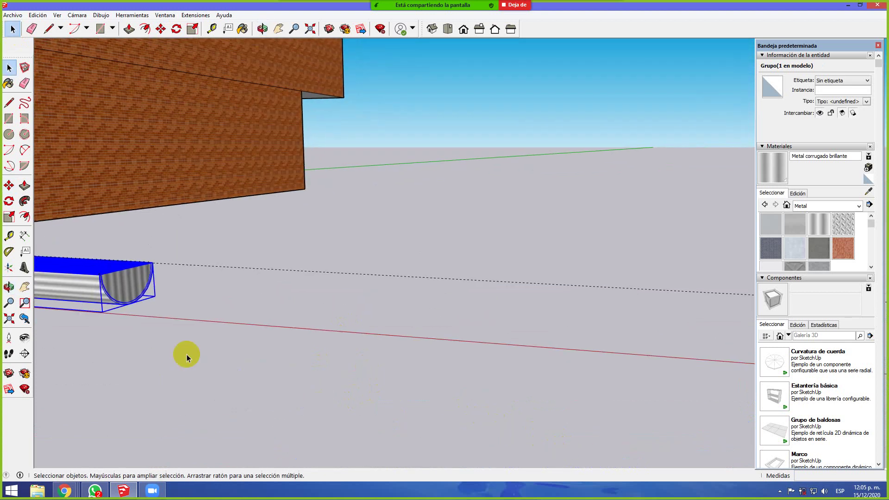
{"action": "middle_click_drag", "start_coordinate": [123, 292], "coordinate": [171, 299]}
{"action": "left_click", "coordinate": [172, 299]}
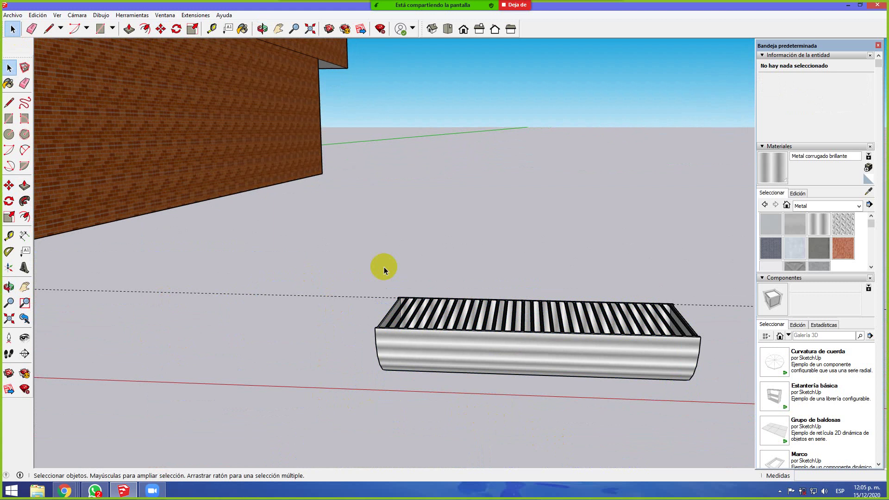
Try to reposition the grouped trough with the Move tool, rotating it from the grip on its end face
{"action": "left_click", "coordinate": [498, 327]}
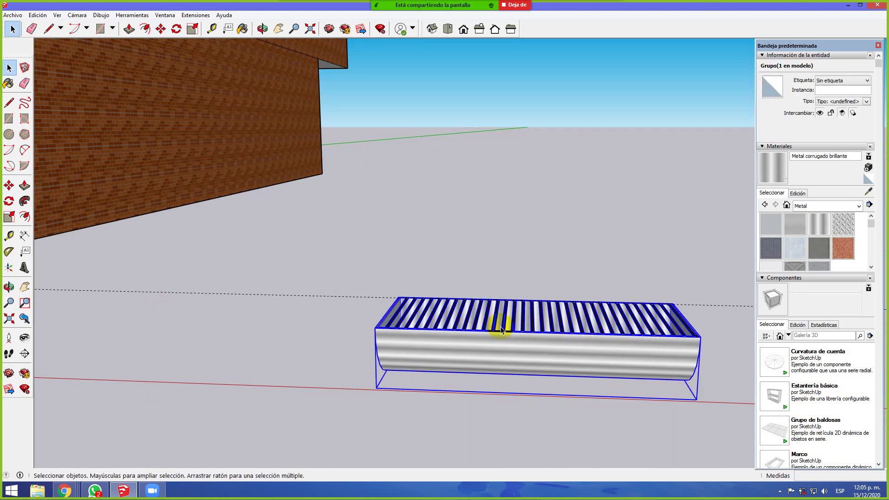
{"action": "left_click", "coordinate": [161, 29]}
{"action": "middle_click_drag", "start_coordinate": [495, 348], "coordinate": [501, 311]}
{"action": "left_click", "coordinate": [536, 327]}
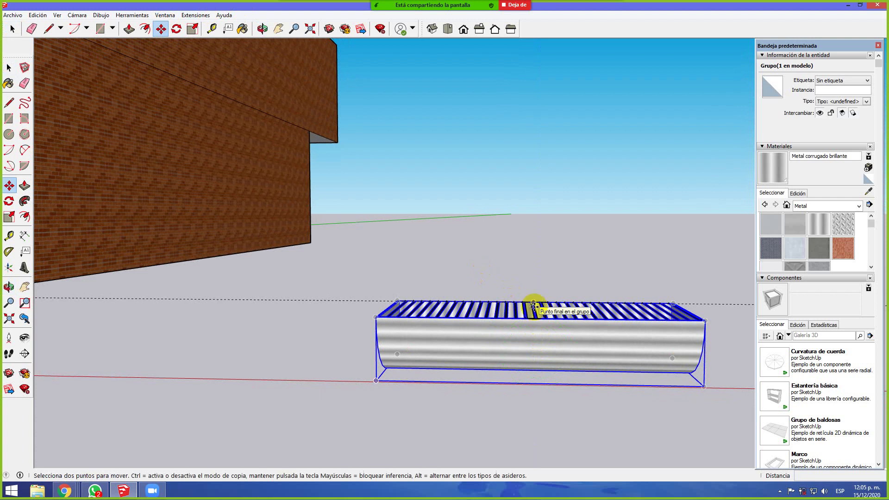
{"action": "middle_click_drag", "start_coordinate": [420, 330], "coordinate": [615, 341]}
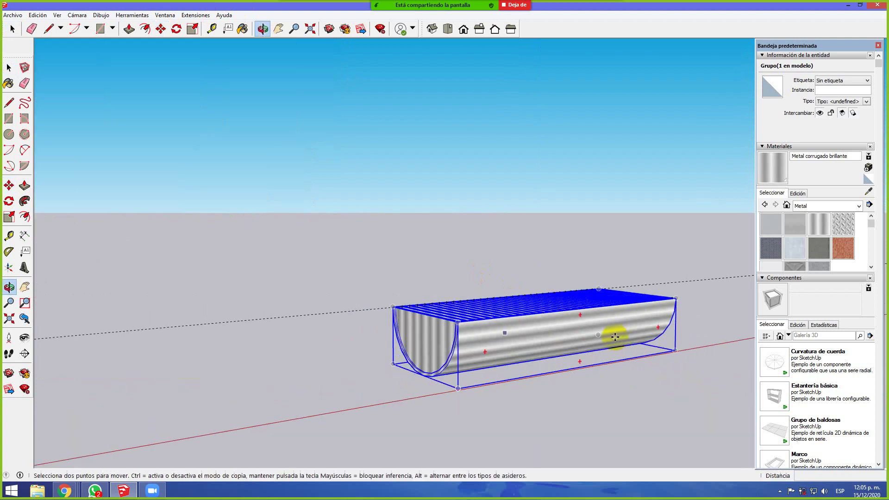
{"action": "left_click", "coordinate": [422, 320]}
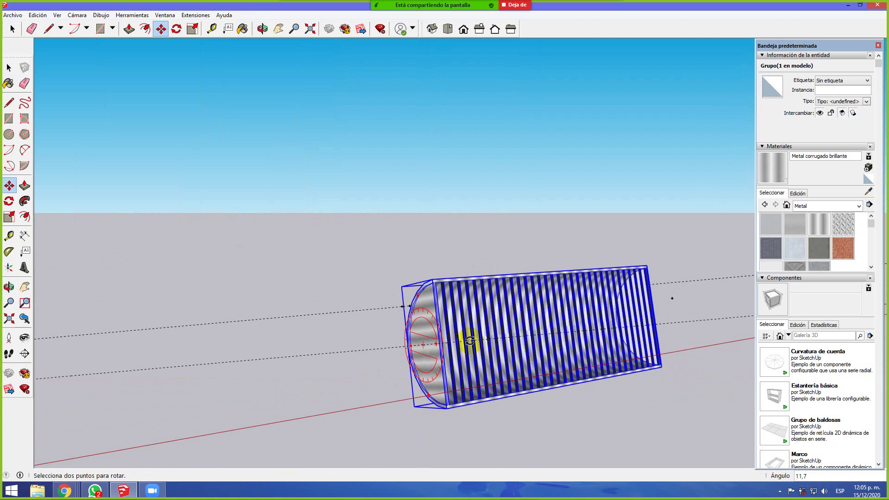
{"action": "left_click", "coordinate": [470, 341]}
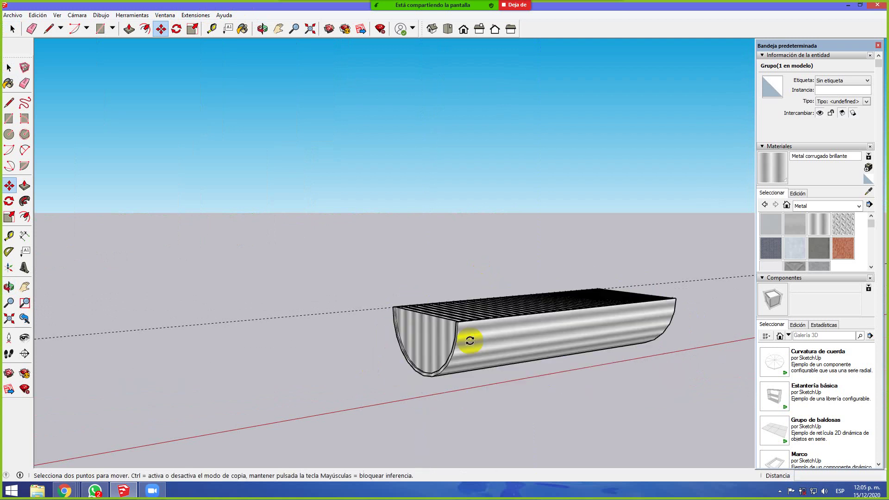
{"action": "left_click", "coordinate": [426, 315]}
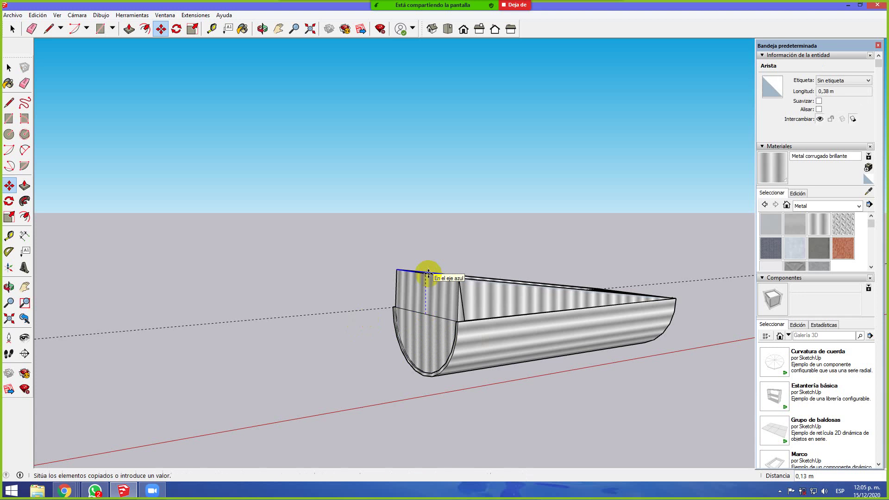
{"action": "key", "text": "Escape"}
{"action": "left_click", "coordinate": [12, 28]}
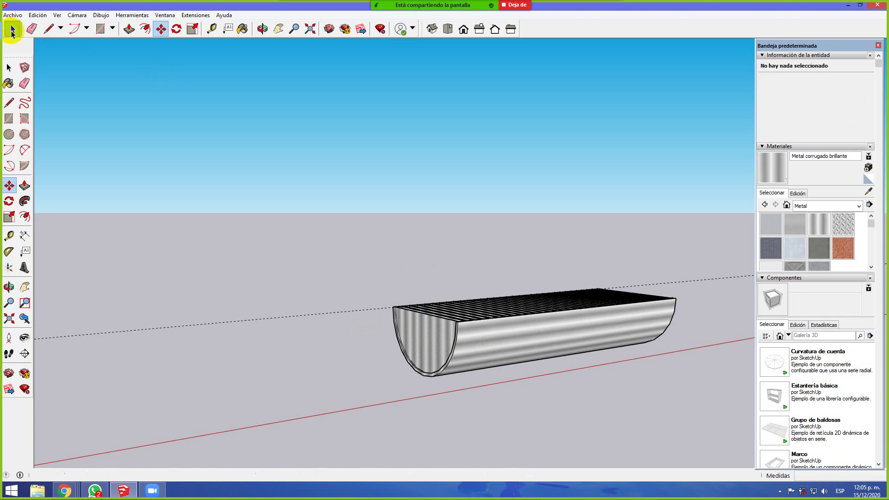
Regroup the trough's entire connected geometry, body and grille bars together, into a single group
{"action": "left_click", "coordinate": [476, 318]}
{"action": "left_click", "coordinate": [476, 329]}
{"action": "triple_click", "coordinate": [477, 331]}
{"action": "right_click", "coordinate": [479, 335]}
{"action": "left_click", "coordinate": [378, 354]}
{"action": "triple_click", "coordinate": [533, 332]}
{"action": "right_click", "coordinate": [533, 335]}
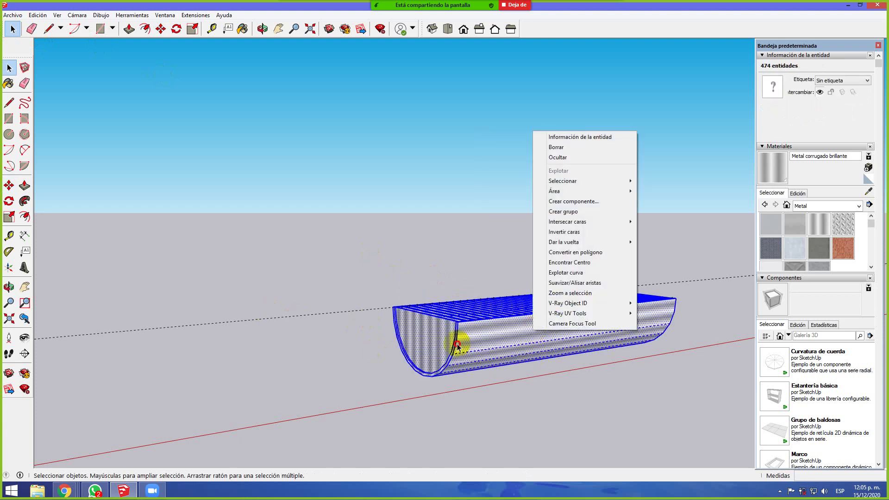
{"action": "left_click", "coordinate": [378, 344]}
{"action": "left_click", "coordinate": [439, 339]}
{"action": "triple_click", "coordinate": [439, 339]}
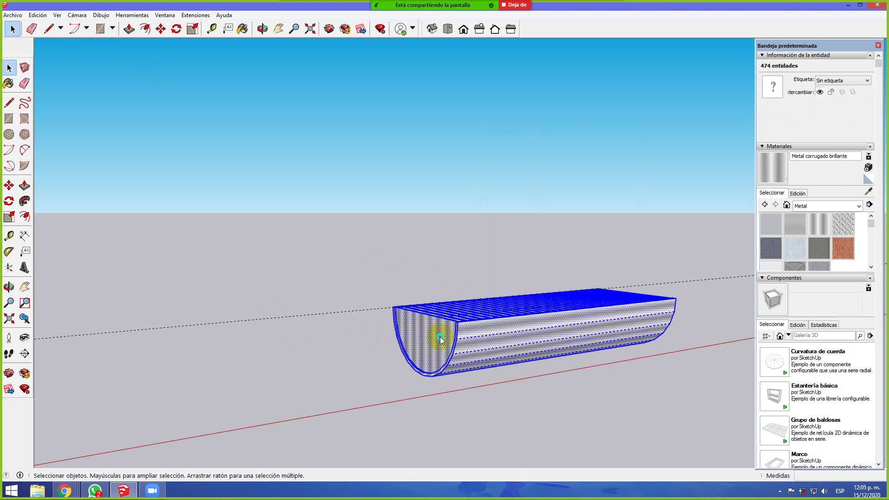
{"action": "right_click", "coordinate": [440, 339]}
{"action": "left_click", "coordinate": [474, 218]}
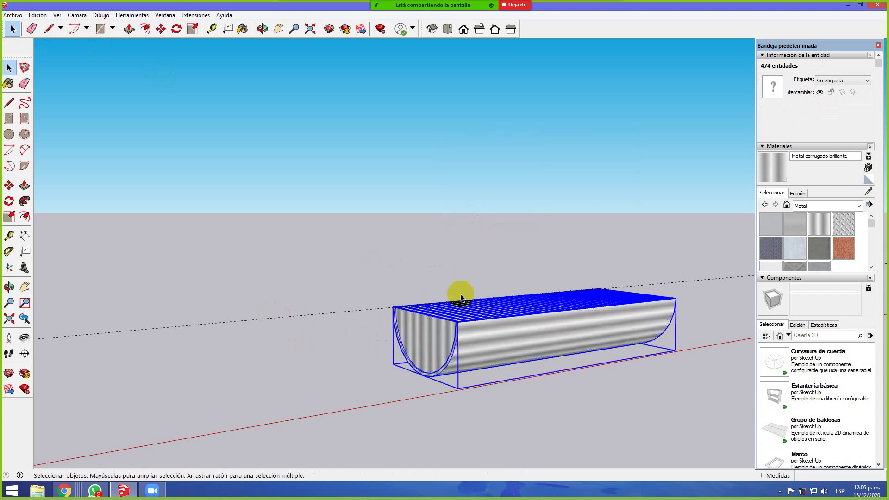
Try to raise the grouped trough from its lower front corner along the blue axis with a distance of 50
{"action": "left_click", "coordinate": [161, 28]}
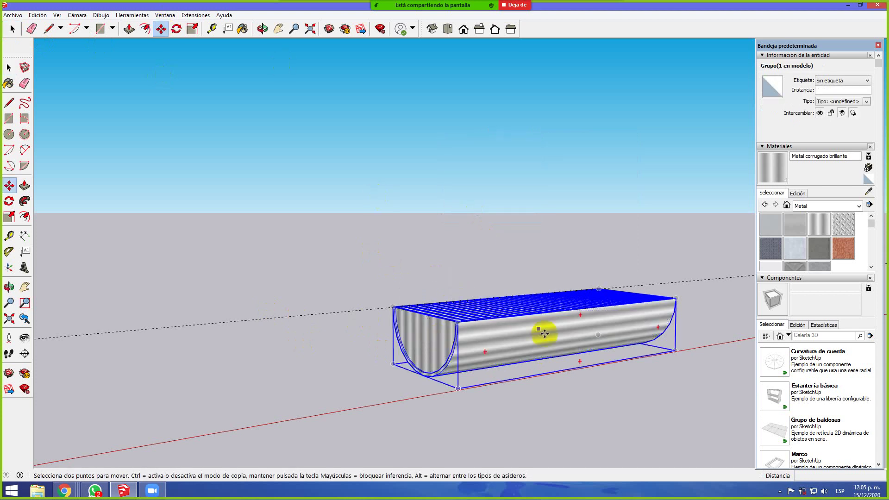
{"action": "left_click", "coordinate": [456, 388]}
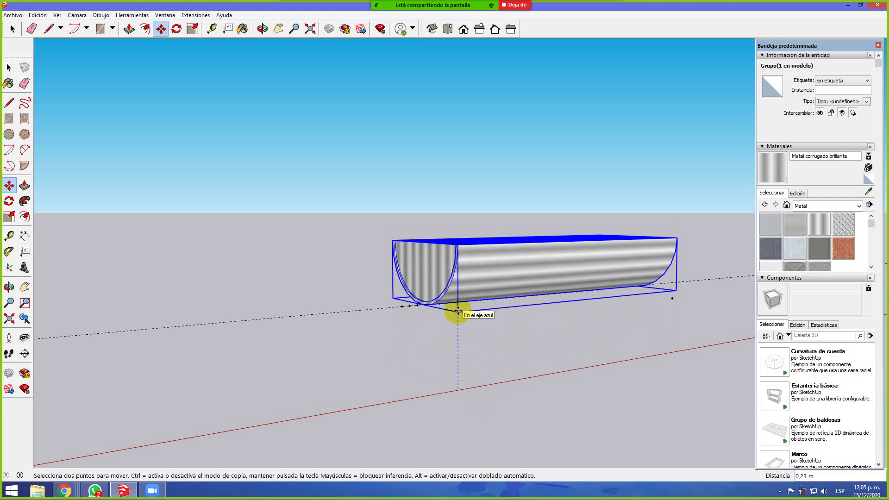
{"action": "key", "text": "Return"}
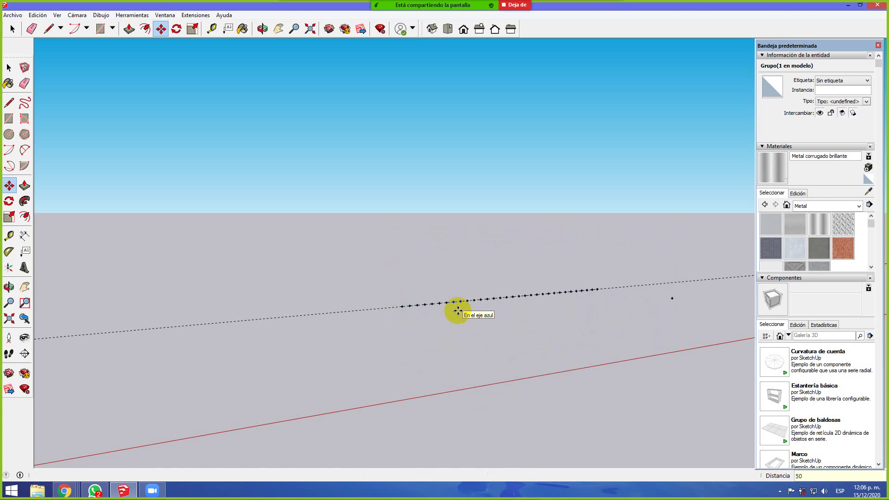
{"action": "key", "text": "ctrl+z"}
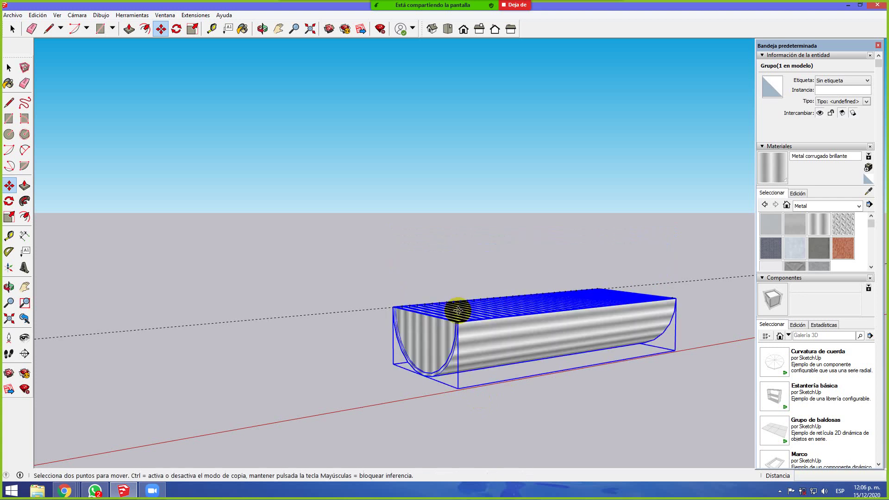
Move the grouped trough up along the blue axis by 0,5 m from its lower front corner
{"action": "left_click", "coordinate": [459, 388]}
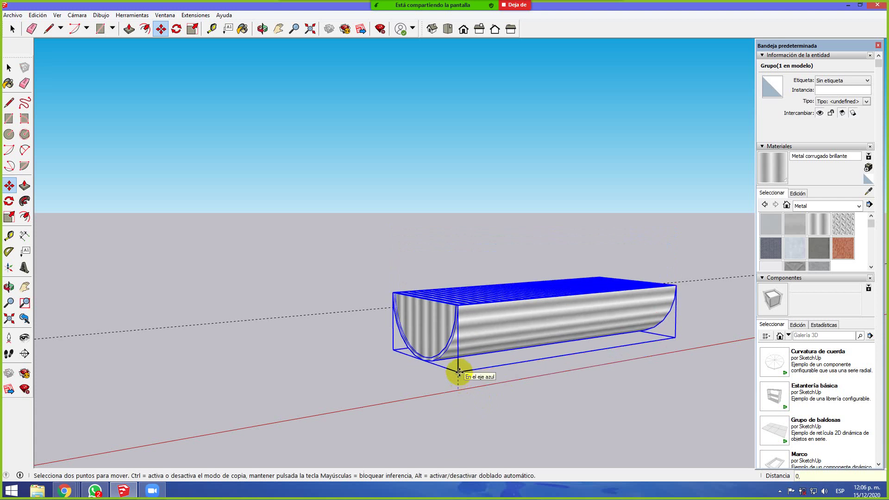
{"action": "type", "text": "0,5"}
{"action": "key", "text": "Return"}
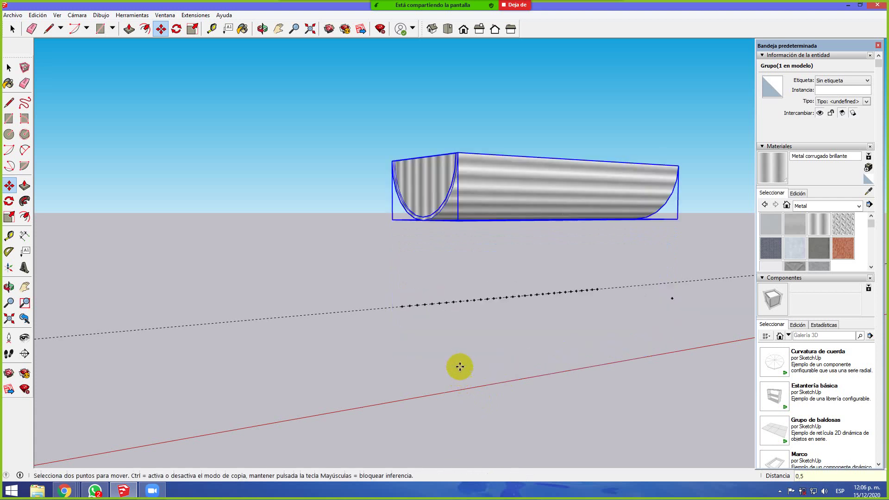
Erase the dashed guide line and all the leftover guide points on the ground beneath the raised trough
{"action": "scroll", "coordinate": [465, 356], "scroll_direction": "down", "scroll_amount": 6}
{"action": "middle_click_drag", "start_coordinate": [518, 323], "coordinate": [447, 334]}
{"action": "scroll", "coordinate": [448, 335], "scroll_direction": "up", "scroll_amount": 6}
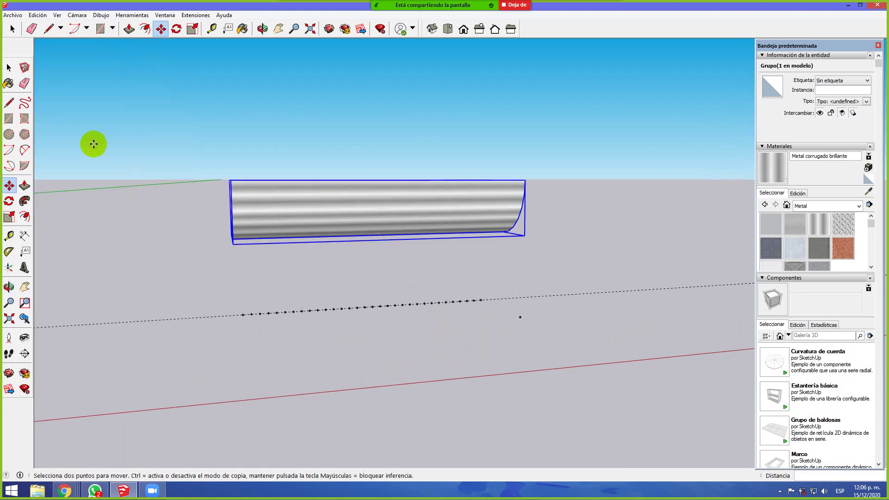
{"action": "left_click", "coordinate": [32, 28]}
{"action": "mouse_move", "coordinate": [248, 312]}
{"action": "left_mouse_down"}
{"action": "mouse_move", "coordinate": [444, 297]}
{"action": "mouse_move", "coordinate": [515, 299]}
{"action": "mouse_move", "coordinate": [523, 319]}
{"action": "left_mouse_up"}
{"action": "mouse_move", "coordinate": [470, 298]}
{"action": "left_mouse_down"}
{"action": "mouse_move", "coordinate": [213, 308]}
{"action": "mouse_move", "coordinate": [1, 8]}
{"action": "left_mouse_up"}
{"action": "left_click", "coordinate": [12, 28]}
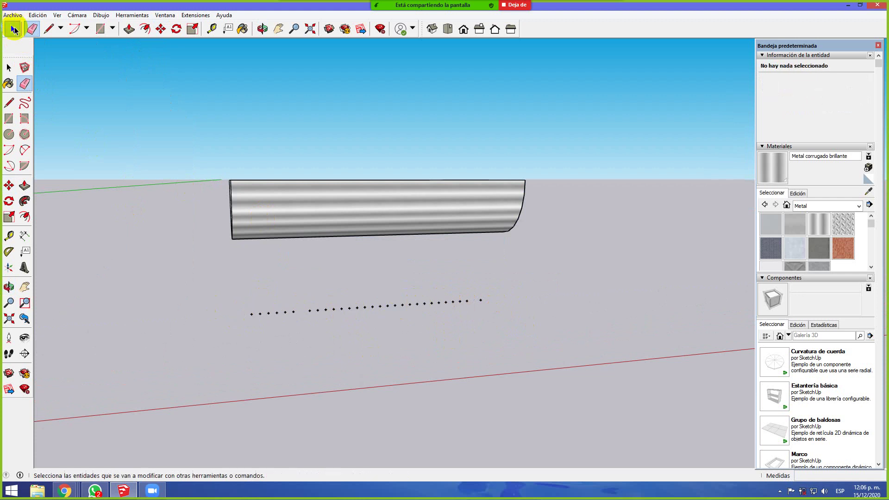
{"action": "left_click_drag", "start_coordinate": [200, 280], "coordinate": [609, 379]}
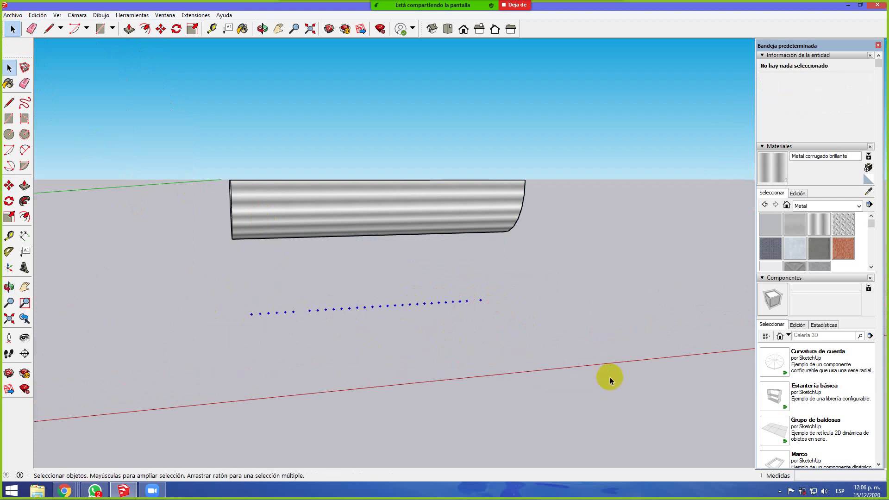
{"action": "key", "text": "Delete"}
Open the trough group and paint its outer curved surface with the Metal corrugado brillante material sampled from the end face
{"action": "middle_click_drag", "start_coordinate": [234, 149], "coordinate": [554, 191]}
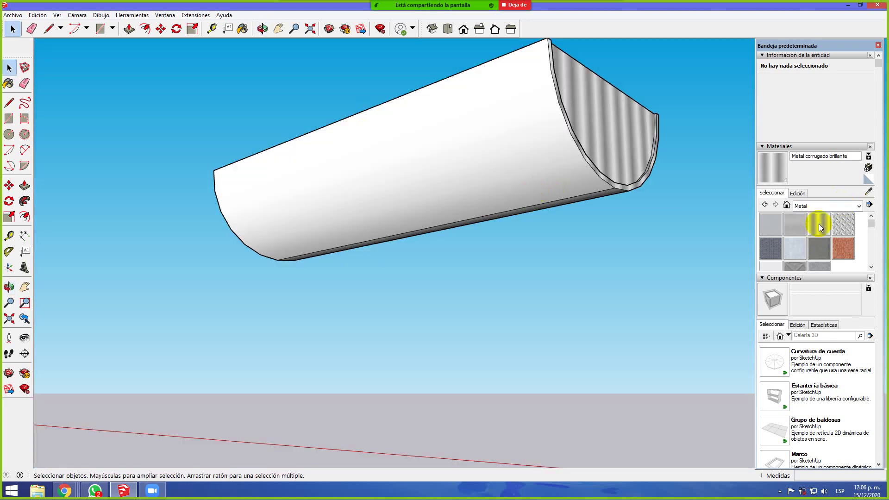
{"action": "left_click", "coordinate": [626, 158]}
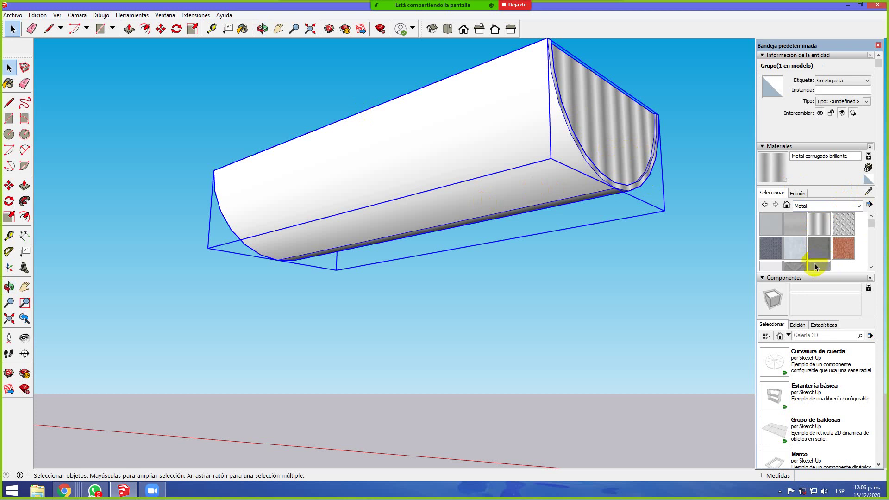
{"action": "double_click", "coordinate": [581, 133]}
{"action": "left_click", "coordinate": [868, 192]}
{"action": "left_click", "coordinate": [596, 133]}
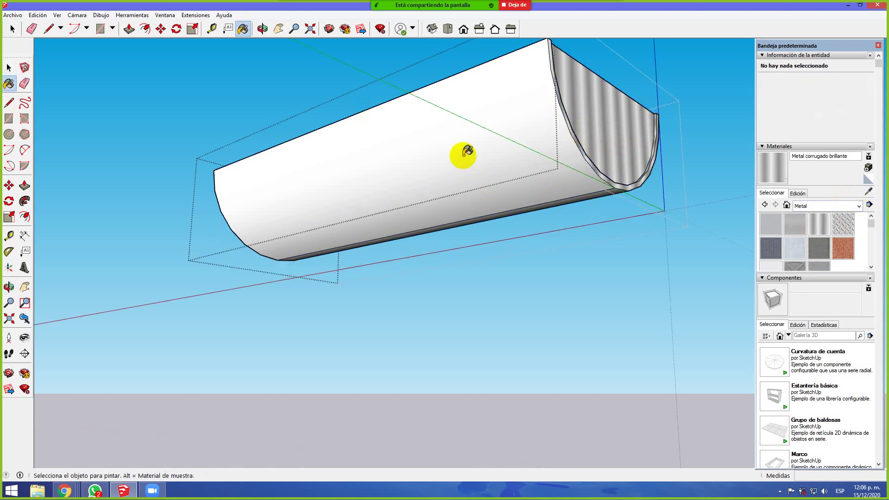
{"action": "left_click", "coordinate": [460, 153]}
{"action": "mouse_move", "coordinate": [551, 260]}
{"action": "middle_mouse_down"}
{"action": "mouse_move", "coordinate": [439, 144]}
{"action": "mouse_move", "coordinate": [302, 155]}
{"action": "mouse_move", "coordinate": [272, 201]}
{"action": "mouse_move", "coordinate": [260, 265]}
{"action": "mouse_move", "coordinate": [312, 236]}
{"action": "mouse_move", "coordinate": [383, 214]}
{"action": "mouse_move", "coordinate": [374, 147]}
{"action": "mouse_move", "coordinate": [359, 196]}
{"action": "mouse_move", "coordinate": [325, 213]}
{"action": "mouse_move", "coordinate": [324, 230]}
{"action": "middle_mouse_up"}
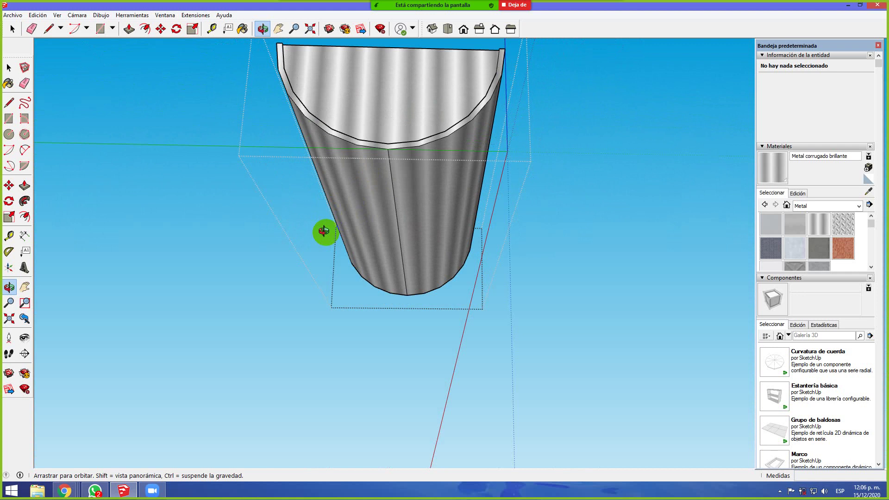
{"action": "key", "text": "b"}
Try to draw a line about 0,11 m long along the lengthwise seam on the trough's curved underside
{"action": "left_click", "coordinate": [48, 29]}
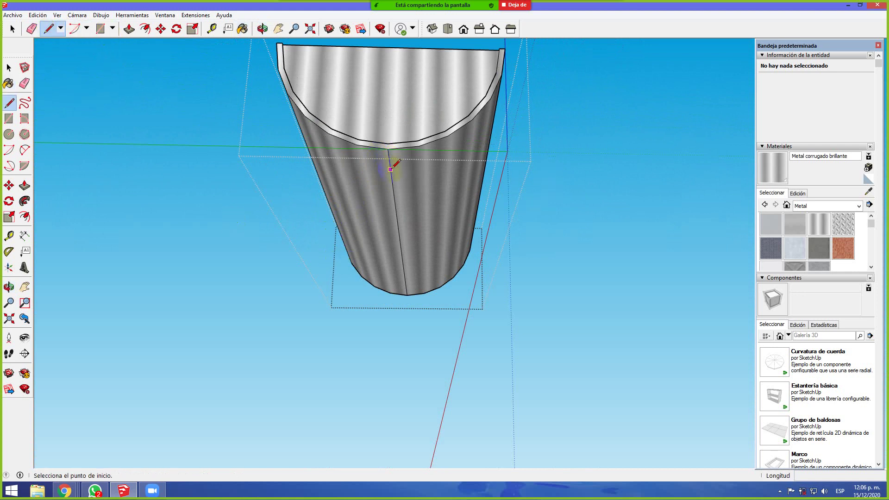
{"action": "middle_click_drag", "start_coordinate": [399, 238], "coordinate": [475, 152]}
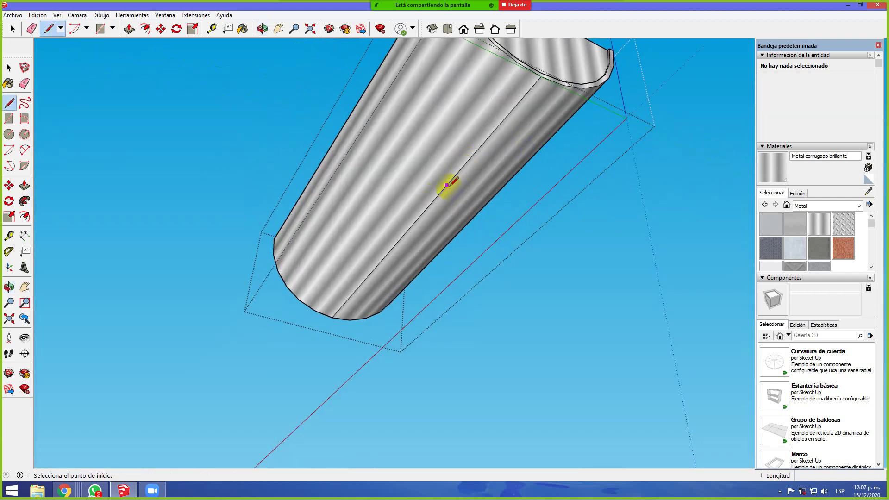
{"action": "mouse_move", "coordinate": [429, 187]}
{"action": "middle_mouse_down"}
{"action": "mouse_move", "coordinate": [550, 148]}
{"action": "mouse_move", "coordinate": [665, 168]}
{"action": "middle_mouse_up"}
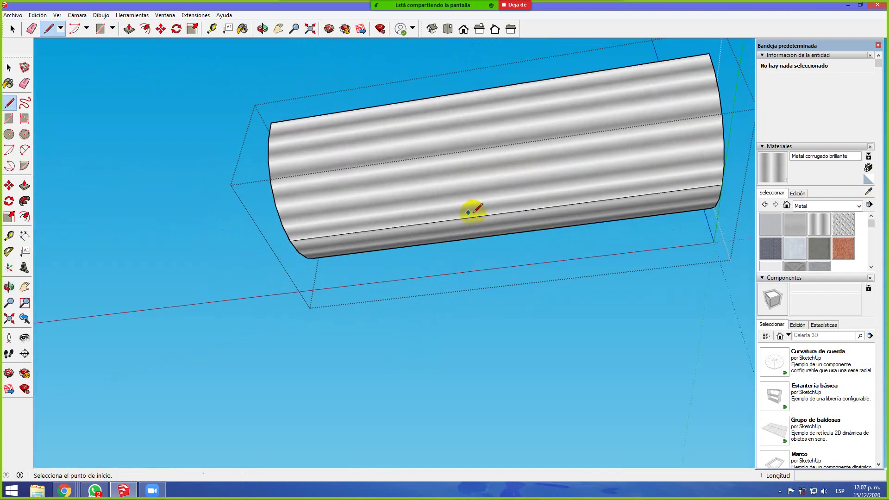
{"action": "left_click", "coordinate": [496, 214]}
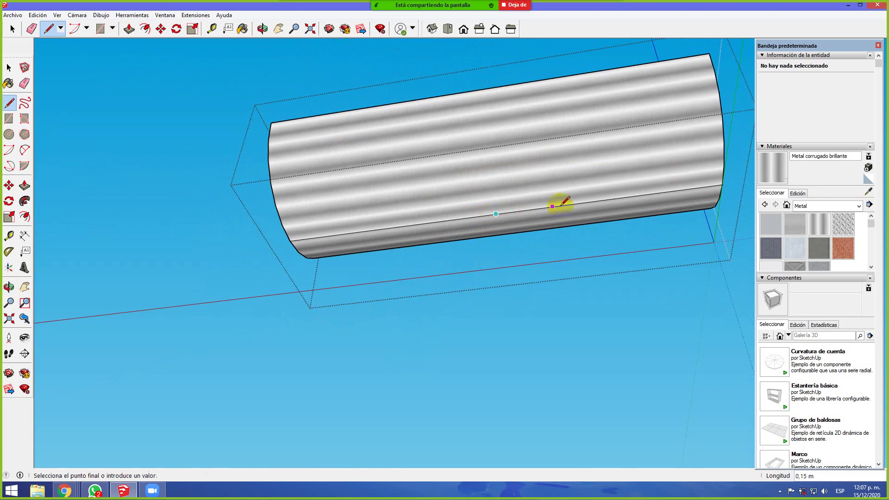
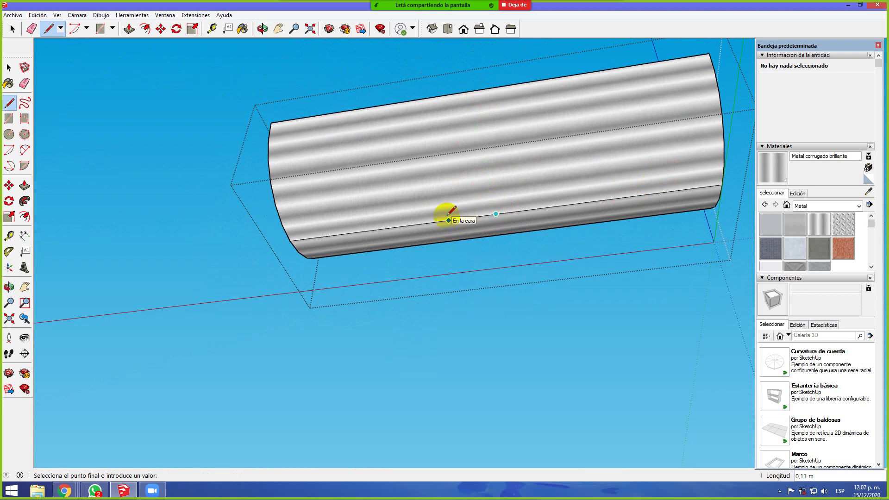
{"action": "left_click", "coordinate": [448, 218]}
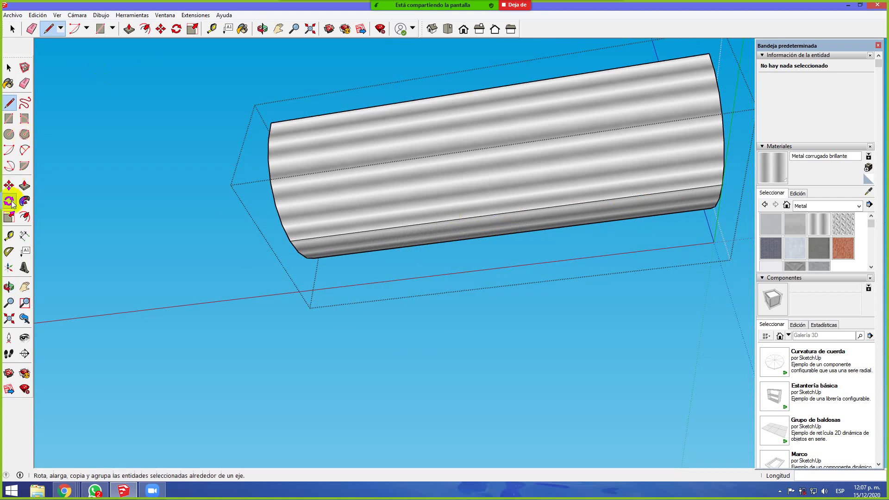
{"action": "left_click", "coordinate": [22, 219]}
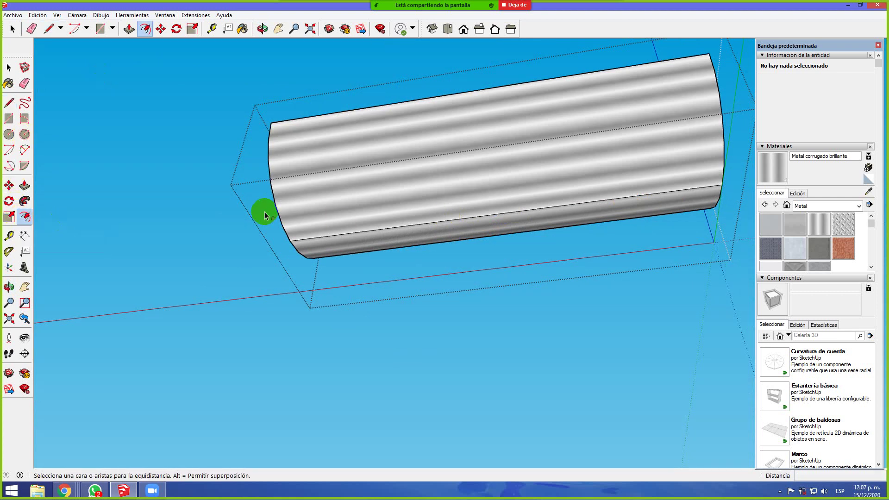
{"action": "left_click", "coordinate": [278, 213]}
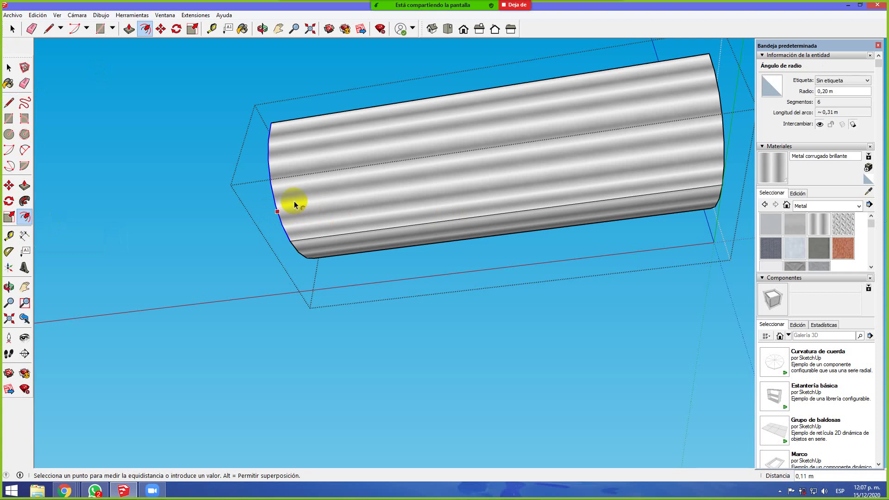
{"action": "key", "text": "Escape"}
Start a line on the curved edge at the end of the trough's outer surface
{"action": "middle_click_drag", "start_coordinate": [278, 218], "coordinate": [295, 239]}
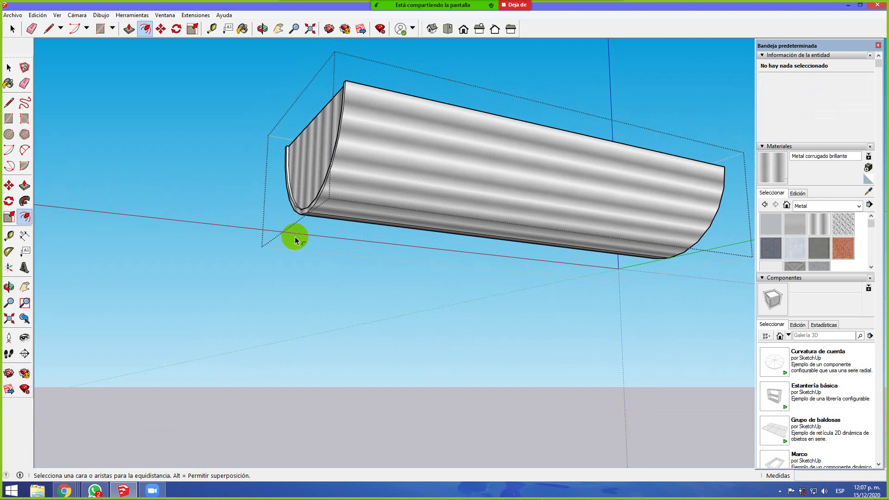
{"action": "middle_click_drag", "start_coordinate": [299, 101], "coordinate": [228, 182]}
{"action": "middle_click_drag", "start_coordinate": [343, 204], "coordinate": [379, 158]}
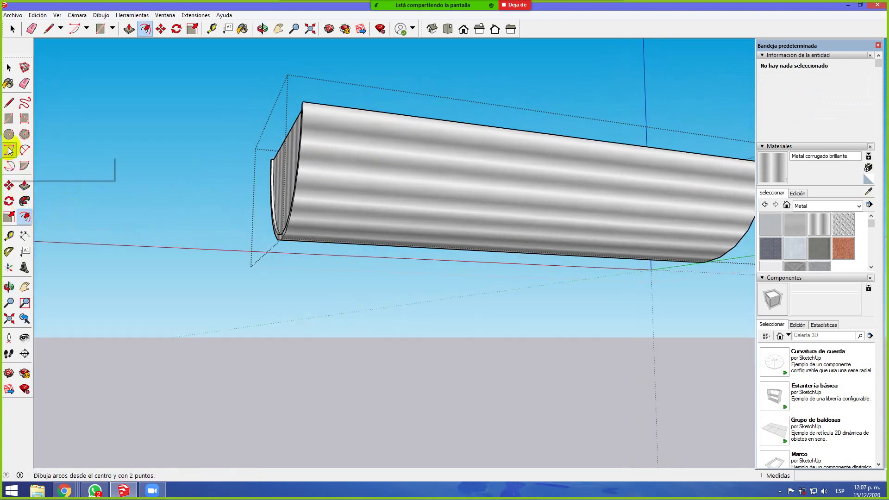
{"action": "left_click", "coordinate": [9, 102]}
{"action": "middle_click_drag", "start_coordinate": [311, 221], "coordinate": [283, 177]}
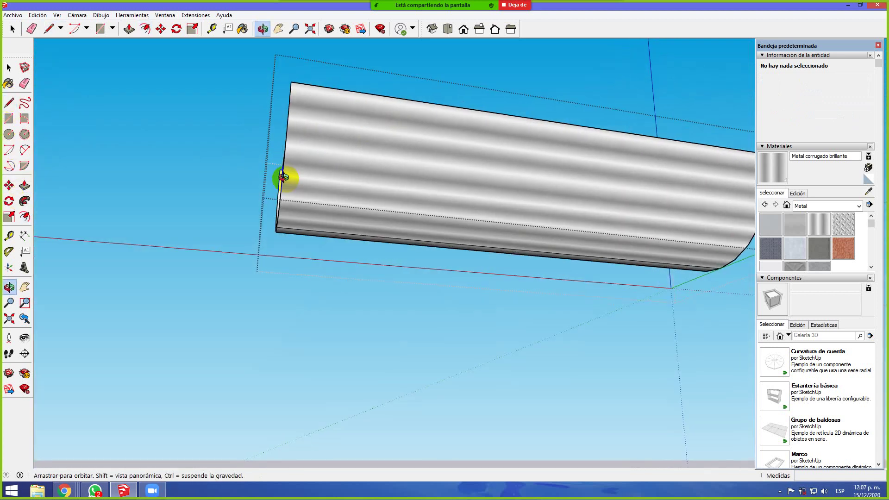
{"action": "left_click", "coordinate": [283, 180]}
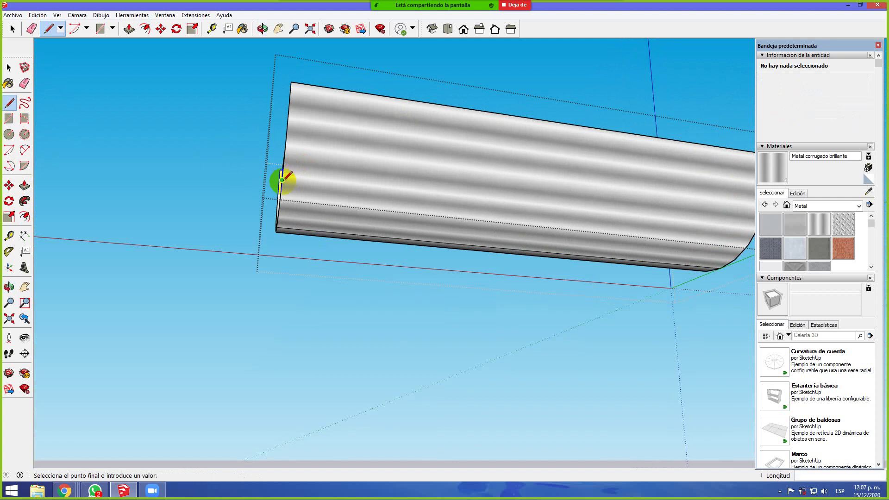
Draw a 1.00 m lengthwise line along one lower side of the corrugated metal trough, from end to end
{"action": "middle_click_drag", "start_coordinate": [662, 197], "coordinate": [509, 206]}
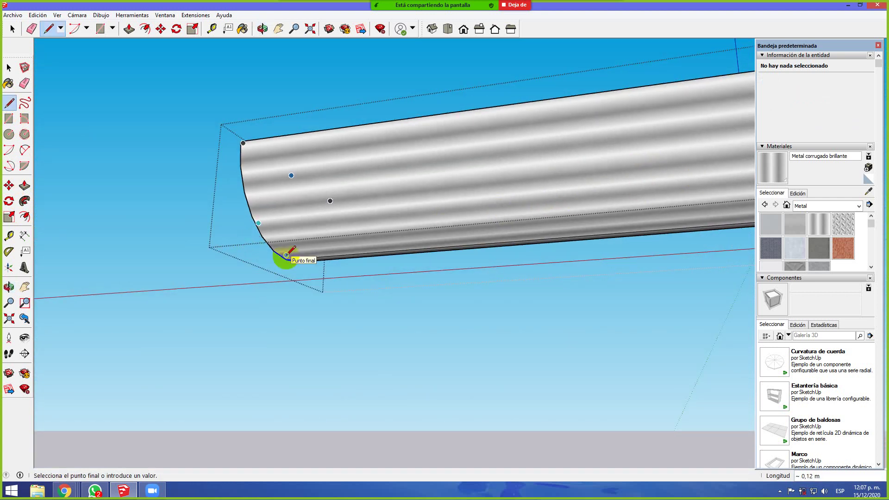
{"action": "scroll", "coordinate": [288, 253], "scroll_direction": "up", "scroll_amount": 2}
{"action": "mouse_move", "coordinate": [241, 198]}
{"action": "middle_mouse_down"}
{"action": "mouse_move", "coordinate": [407, 268]}
{"action": "mouse_move", "coordinate": [496, 292]}
{"action": "mouse_move", "coordinate": [496, 309]}
{"action": "mouse_move", "coordinate": [511, 313]}
{"action": "mouse_move", "coordinate": [494, 337]}
{"action": "middle_mouse_up"}
{"action": "key", "text": "l"}
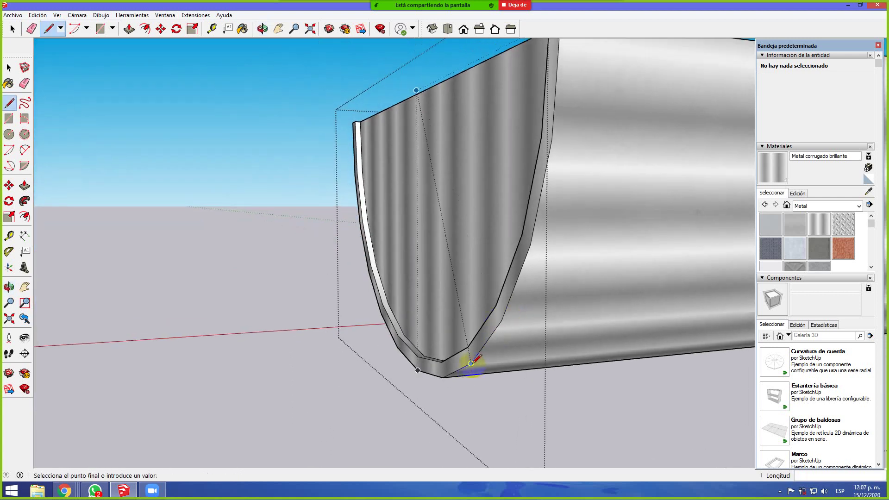
{"action": "scroll", "coordinate": [532, 359], "scroll_direction": "down", "scroll_amount": 3}
{"action": "scroll", "coordinate": [199, 282], "scroll_direction": "down", "scroll_amount": 3}
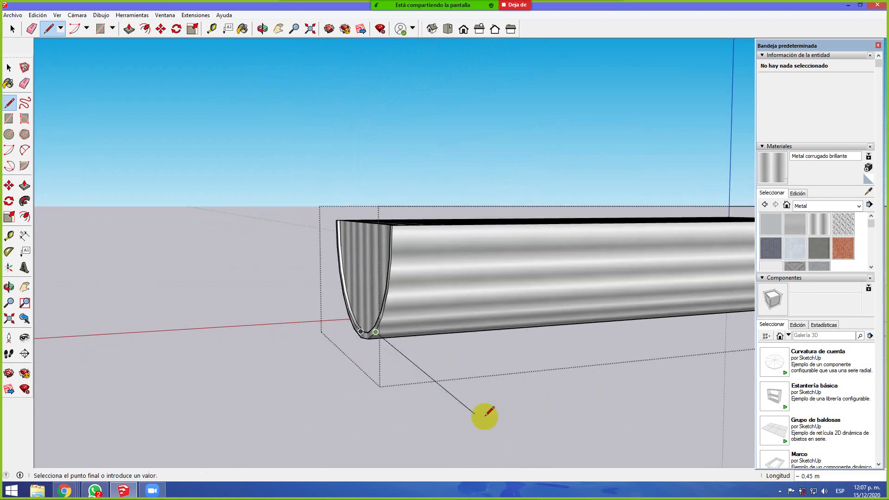
{"action": "middle_click_drag", "start_coordinate": [488, 412], "coordinate": [422, 342]}
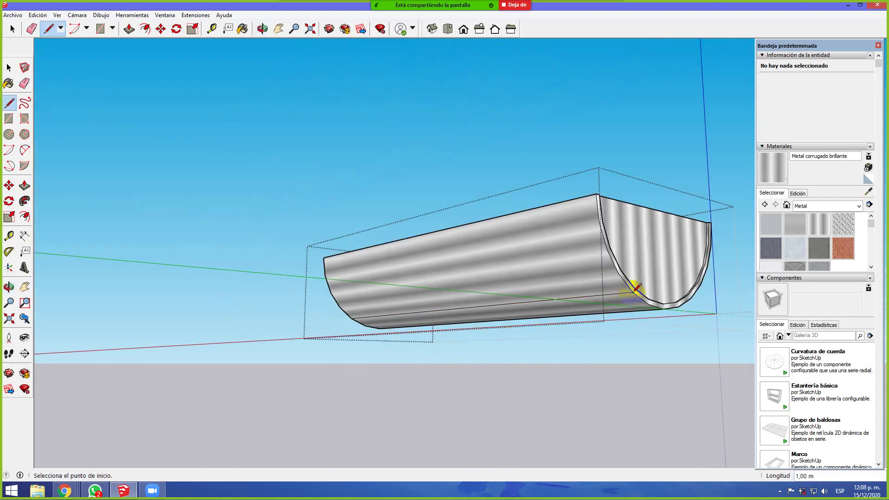
Draw a matching lengthwise line along the opposite lower side of the trough, joining the profile endpoints at both ends
{"action": "middle_click_drag", "start_coordinate": [648, 314], "coordinate": [457, 303]}
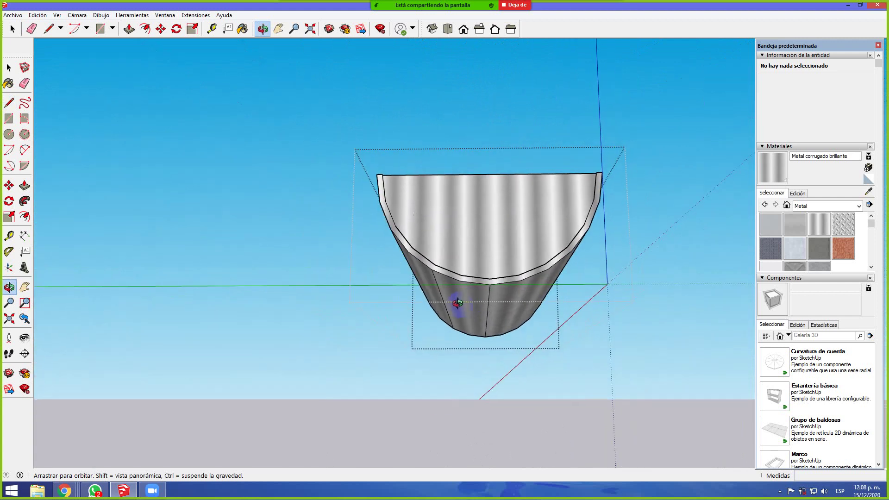
{"action": "key", "text": "l"}
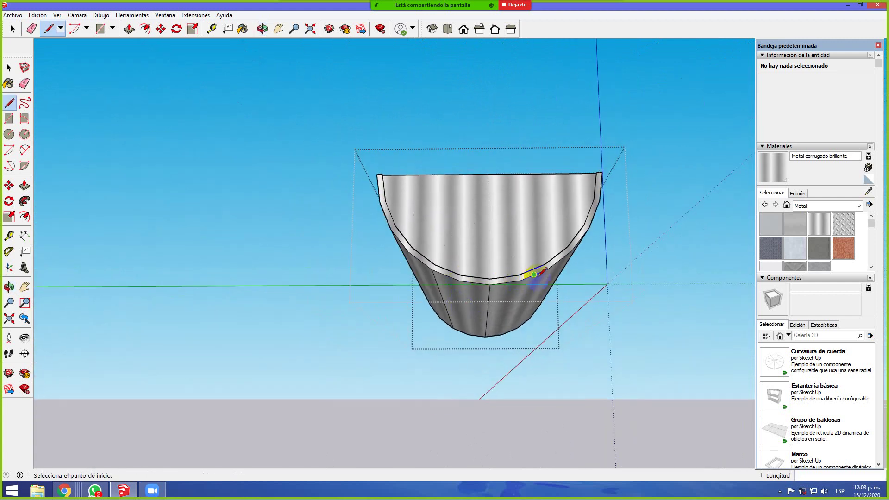
{"action": "scroll", "coordinate": [540, 272], "scroll_direction": "up", "scroll_amount": 3}
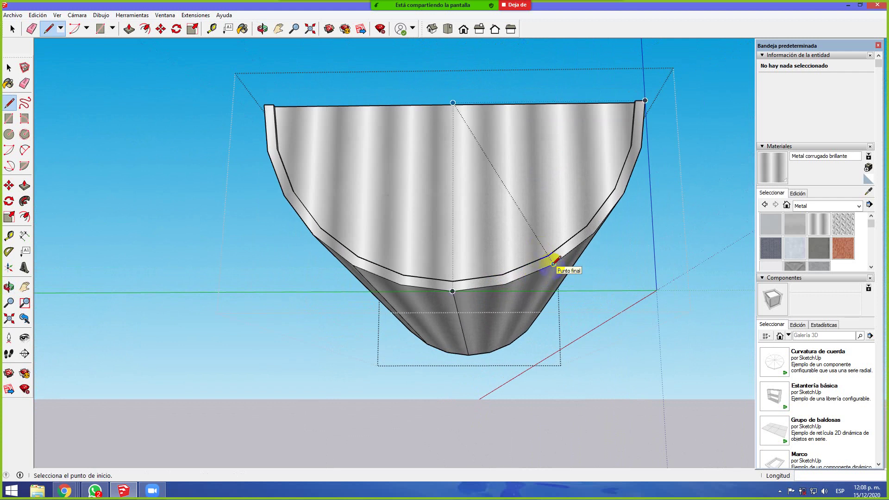
{"action": "left_click", "coordinate": [551, 265]}
{"action": "middle_click_drag", "start_coordinate": [573, 302], "coordinate": [674, 272]}
{"action": "left_click", "coordinate": [674, 273]}
Place a Tape Measure guide point on the second lengthwise line, 0.10 m from the trough's near end
{"action": "middle_click_drag", "start_coordinate": [373, 297], "coordinate": [620, 243]}
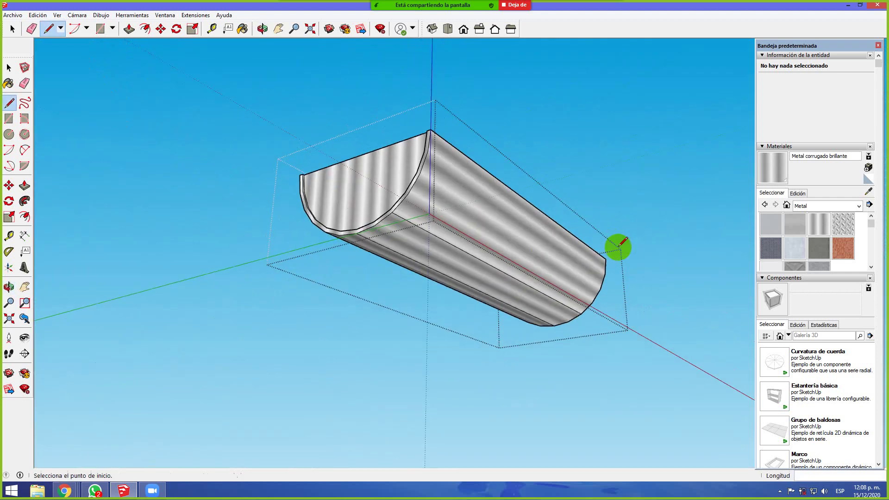
{"action": "middle_click_drag", "start_coordinate": [397, 258], "coordinate": [426, 312]}
{"action": "scroll", "coordinate": [423, 277], "scroll_direction": "up", "scroll_amount": 5}
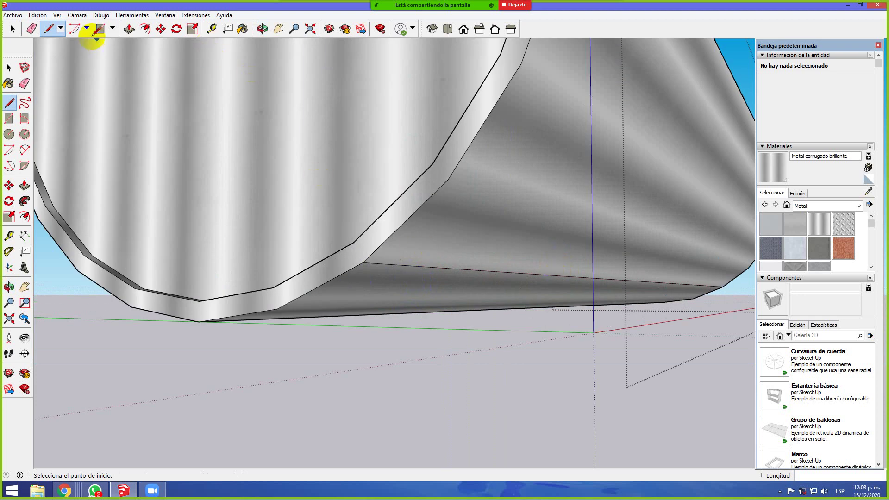
{"action": "scroll", "coordinate": [24, 69], "scroll_direction": "down", "scroll_amount": 3}
{"action": "middle_click_drag", "start_coordinate": [384, 154], "coordinate": [308, 149]}
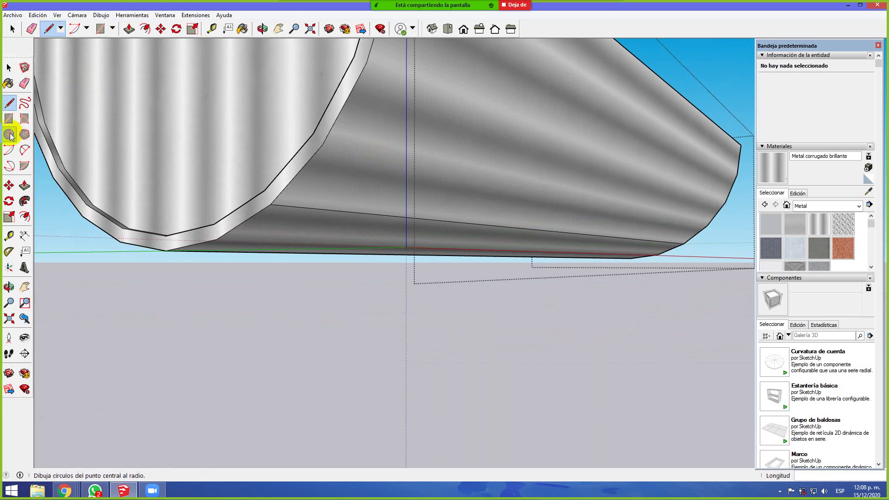
{"action": "left_click", "coordinate": [8, 83]}
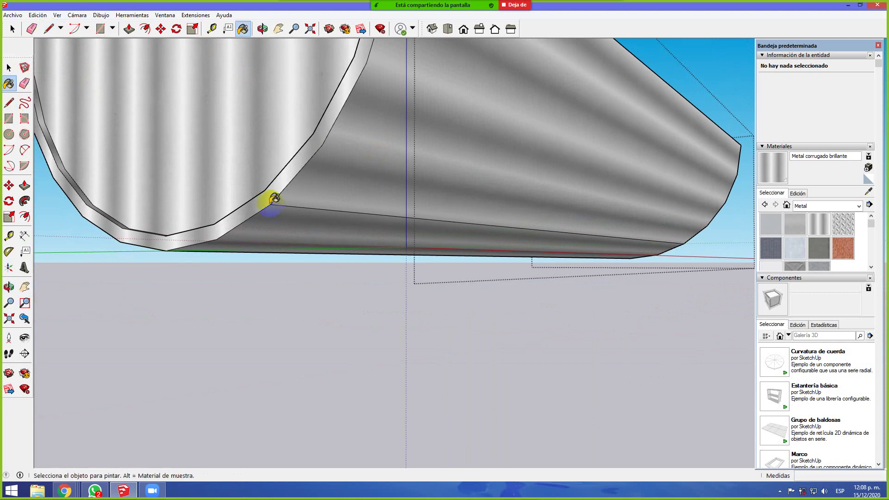
{"action": "left_click", "coordinate": [9, 235]}
{"action": "left_click", "coordinate": [270, 204]}
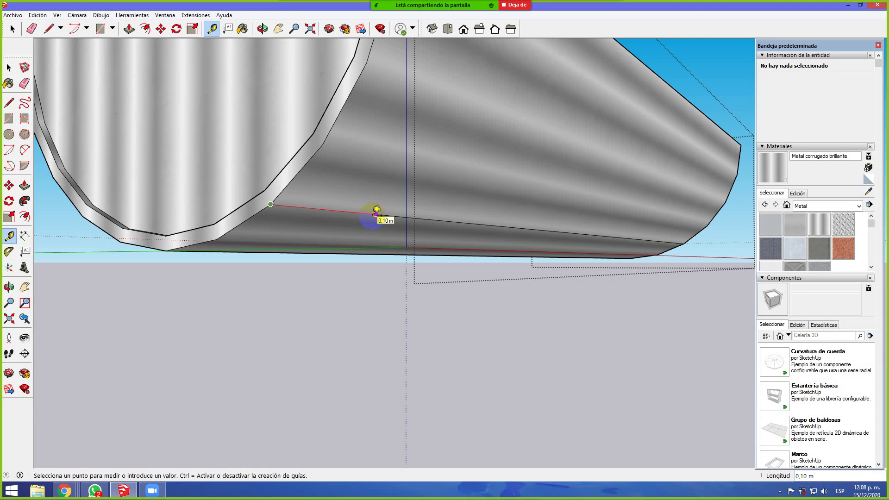
{"action": "left_click", "coordinate": [376, 209]}
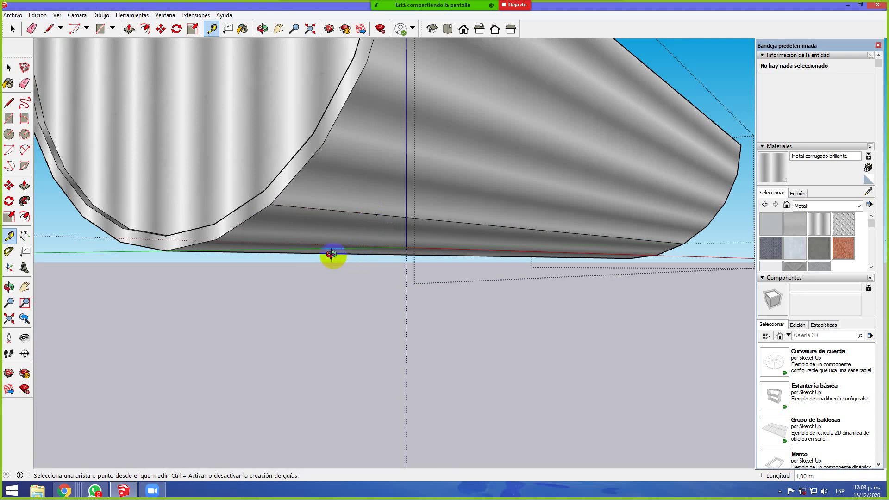
Place a guide point on the opposite lower line, about 0.1 m from the same end of the trough
{"action": "key", "text": "F6"}
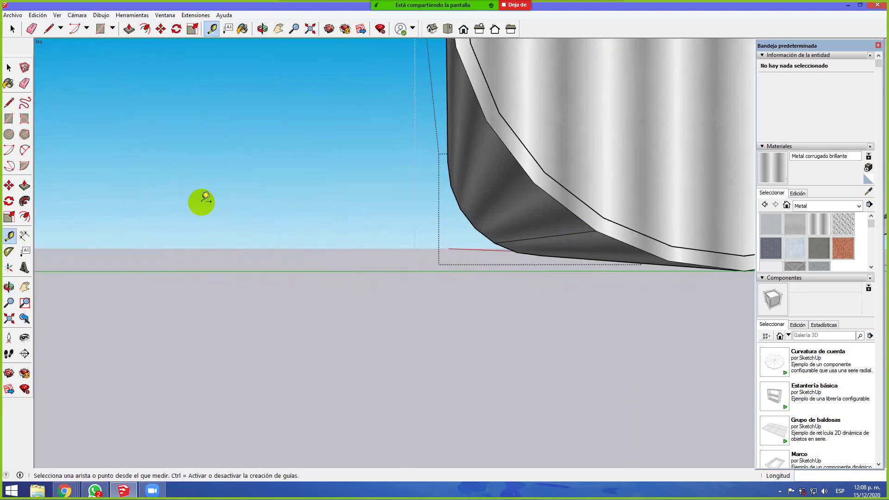
{"action": "key", "text": "F3"}
{"action": "middle_click_drag", "start_coordinate": [368, 260], "coordinate": [528, 246]}
{"action": "scroll", "coordinate": [631, 206], "scroll_direction": "up", "scroll_amount": 6}
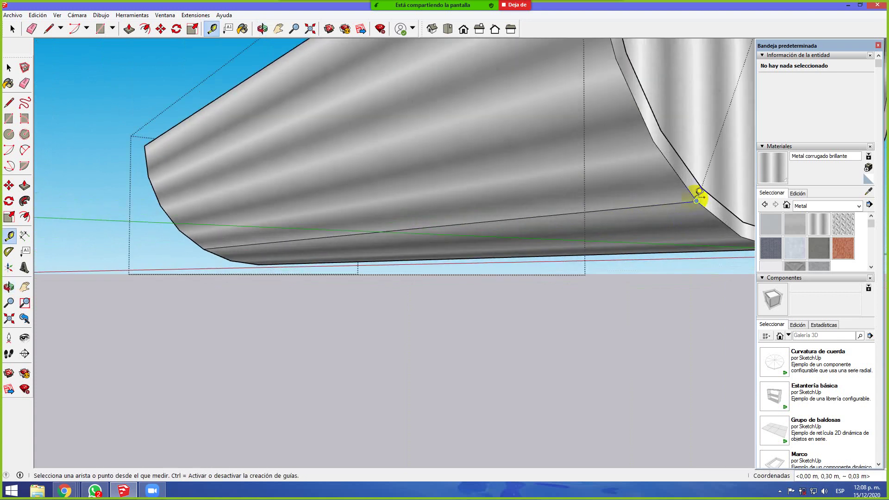
{"action": "left_click", "coordinate": [696, 201]}
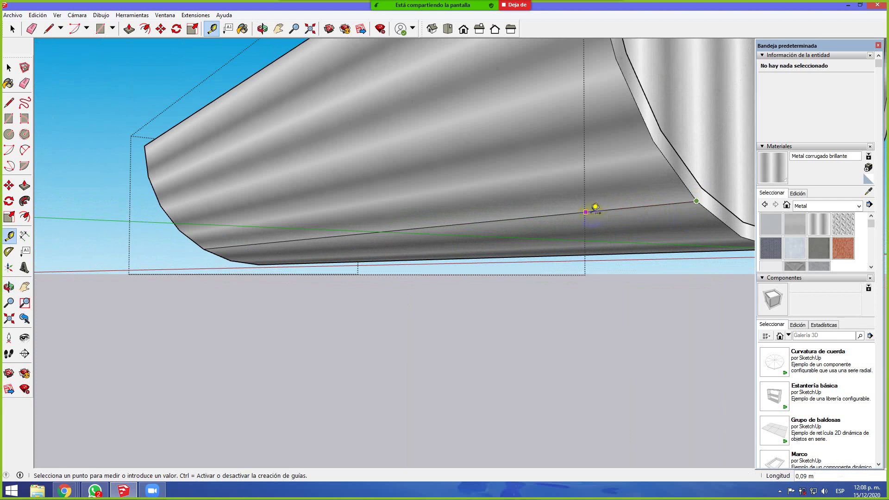
{"action": "left_click", "coordinate": [585, 208]}
Measure about 0.1 m inward along that same lower line from the trough's far end for another guide point
{"action": "middle_click_drag", "start_coordinate": [342, 228], "coordinate": [610, 236]}
{"action": "scroll", "coordinate": [129, 235], "scroll_direction": "up", "scroll_amount": 2}
{"action": "middle_click_drag", "start_coordinate": [129, 234], "coordinate": [169, 219]}
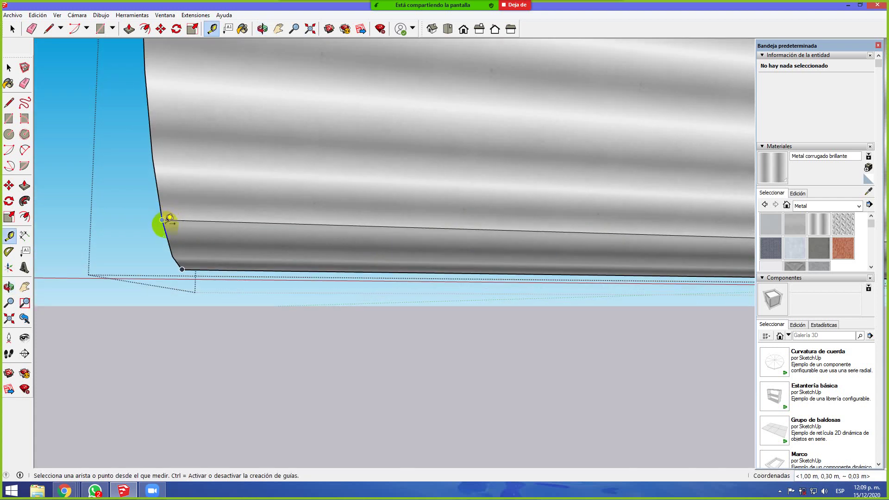
{"action": "left_click", "coordinate": [162, 220]}
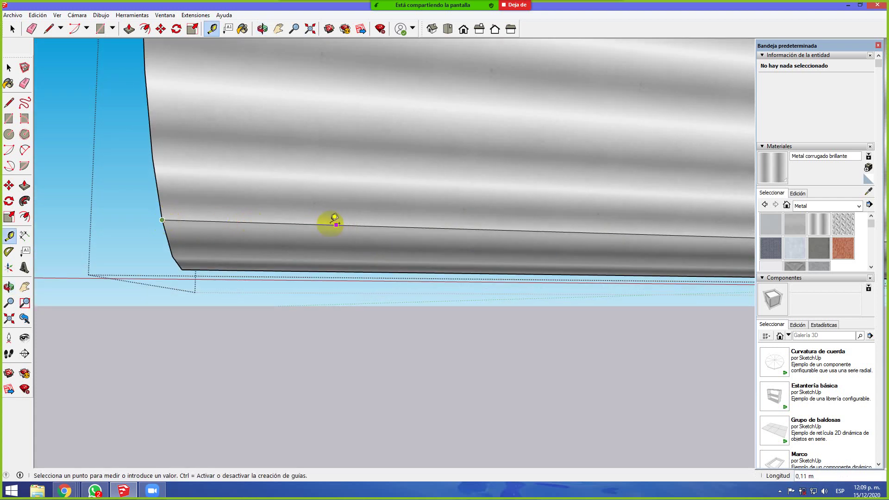
Place a guide point 0.10 m from the trough's end along the lower line on the other side
{"action": "middle_click_drag", "start_coordinate": [323, 218], "coordinate": [522, 235]}
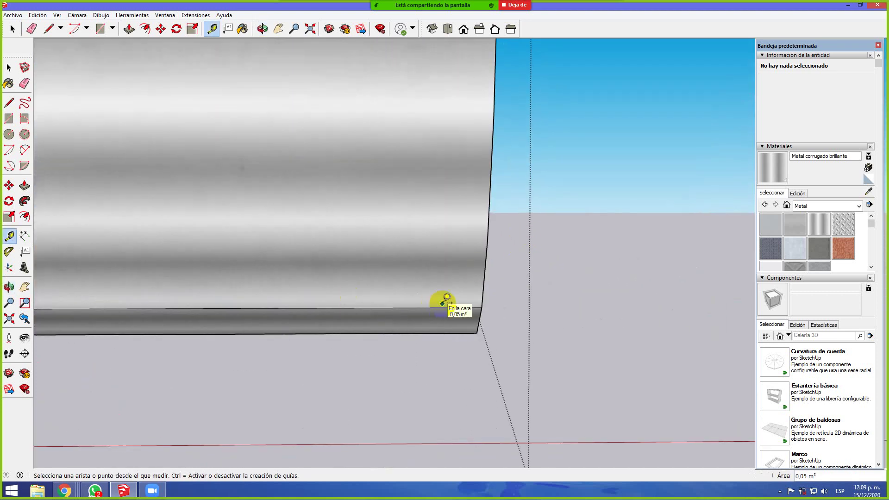
{"action": "left_click", "coordinate": [481, 308]}
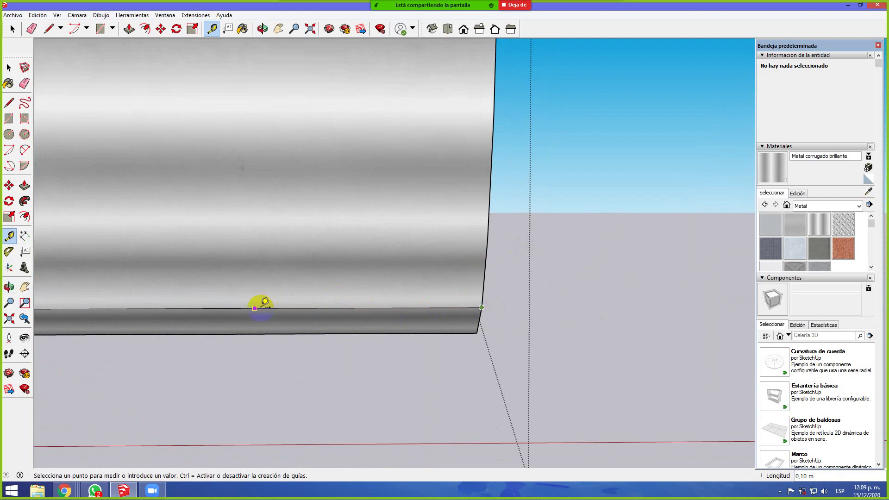
{"action": "left_click", "coordinate": [255, 308]}
{"action": "scroll", "coordinate": [271, 282], "scroll_direction": "up", "scroll_amount": 1}
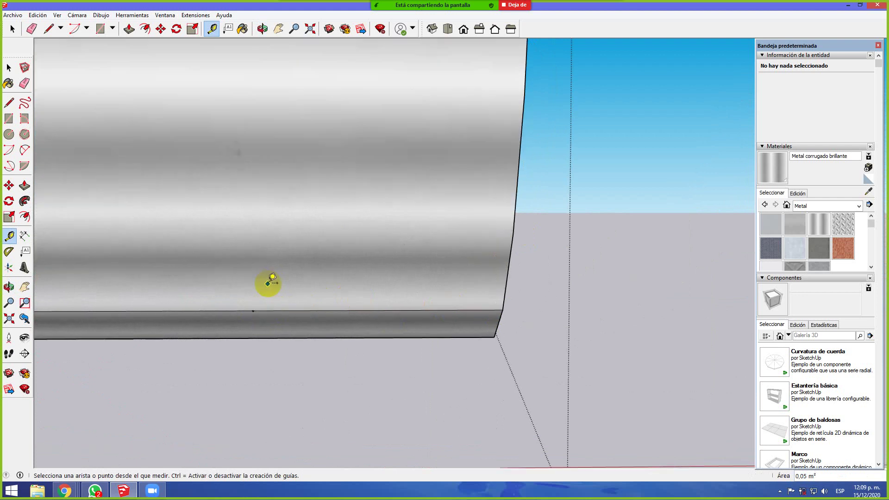
Draw a circle of about 0.01 m radius centred on the last guide point on the lower line
{"action": "left_click", "coordinate": [9, 134]}
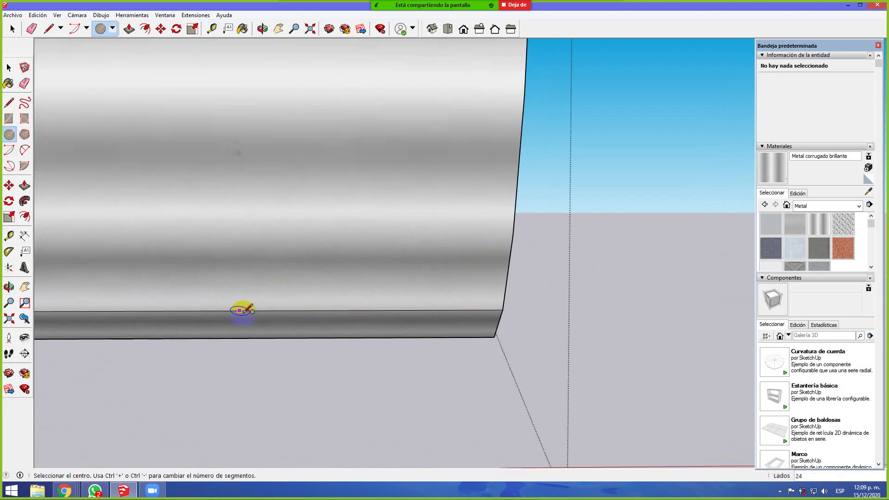
{"action": "middle_click_drag", "start_coordinate": [252, 309], "coordinate": [217, 275]}
{"action": "scroll", "coordinate": [203, 290], "scroll_direction": "up", "scroll_amount": 2}
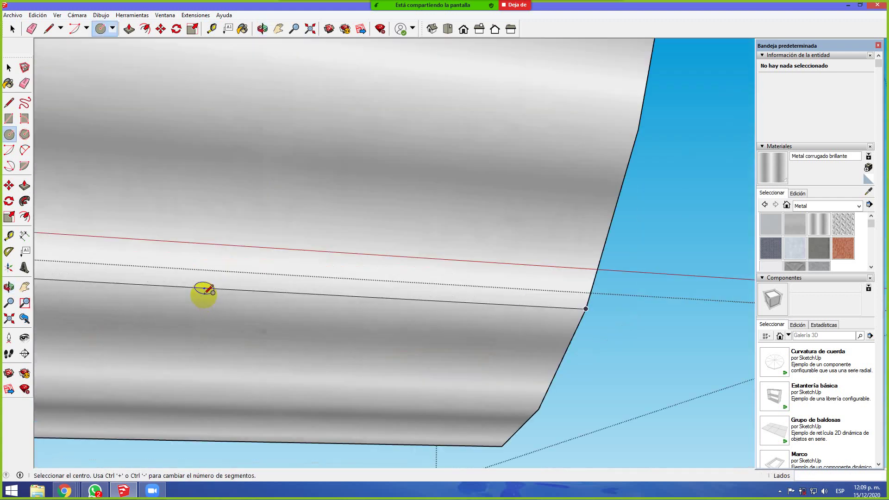
{"action": "middle_click_drag", "start_coordinate": [209, 331], "coordinate": [203, 355]}
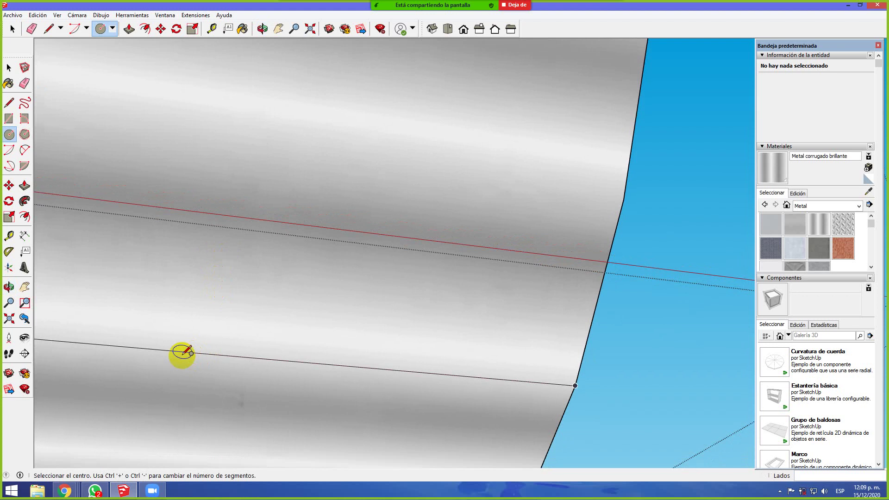
{"action": "left_click", "coordinate": [184, 352]}
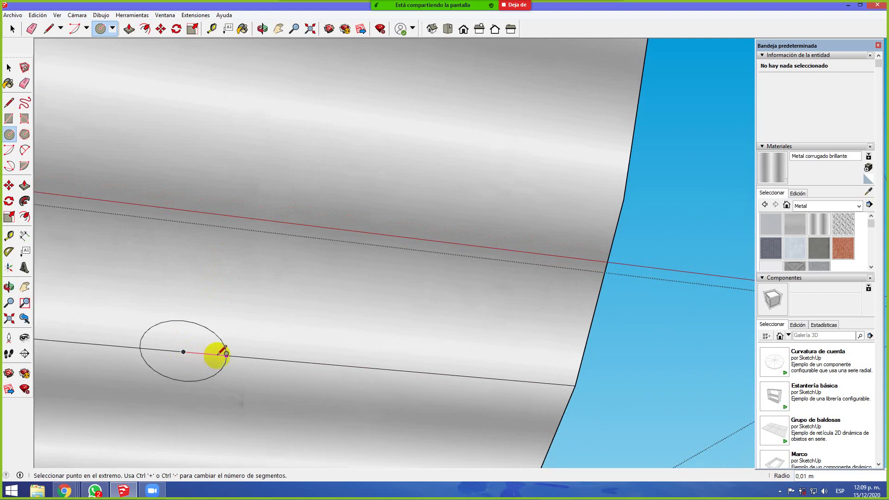
{"action": "left_click", "coordinate": [227, 355]}
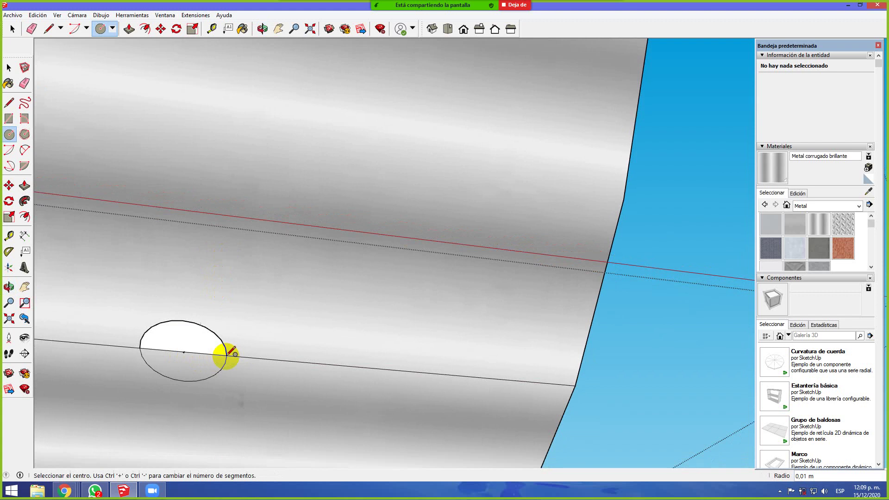
Try to erase the line segment crossing the circle, undoing each attempt
{"action": "middle_click_drag", "start_coordinate": [242, 353], "coordinate": [284, 361]}
{"action": "mouse_move", "coordinate": [430, 381]}
{"action": "middle_mouse_down"}
{"action": "mouse_move", "coordinate": [387, 379]}
{"action": "mouse_move", "coordinate": [462, 371]}
{"action": "mouse_move", "coordinate": [383, 377]}
{"action": "mouse_move", "coordinate": [421, 380]}
{"action": "middle_mouse_up"}
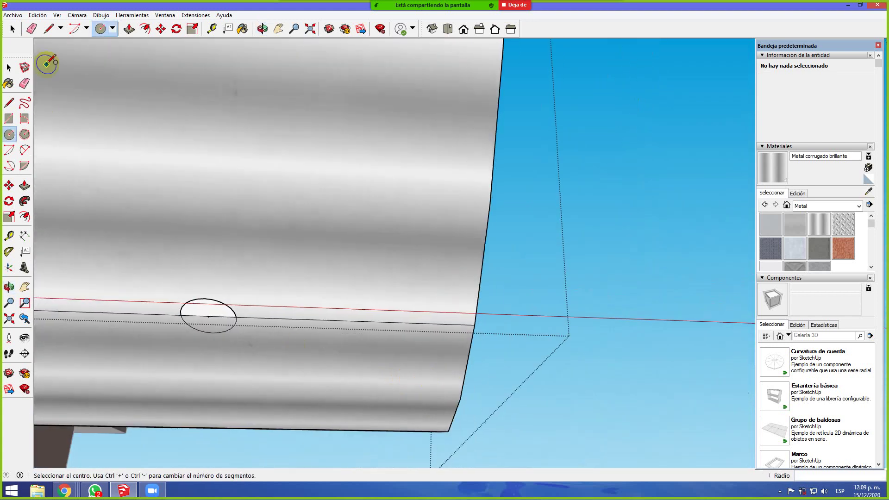
{"action": "left_click", "coordinate": [31, 28]}
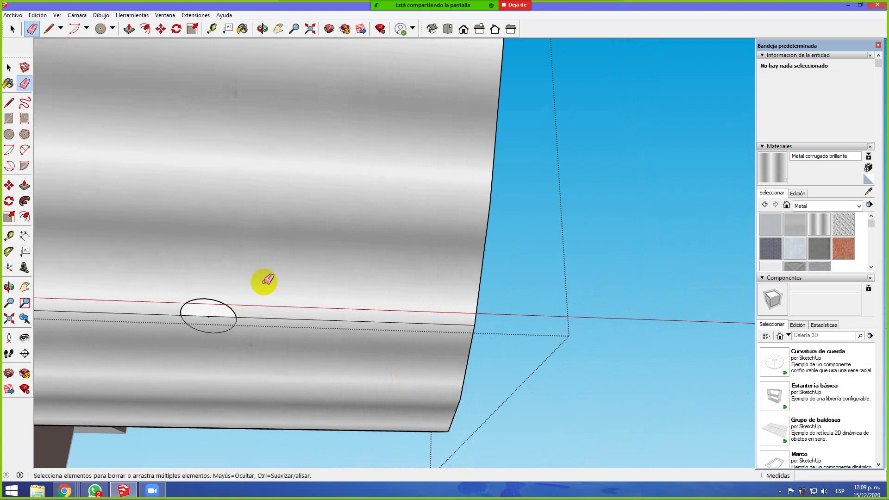
{"action": "left_click", "coordinate": [217, 317]}
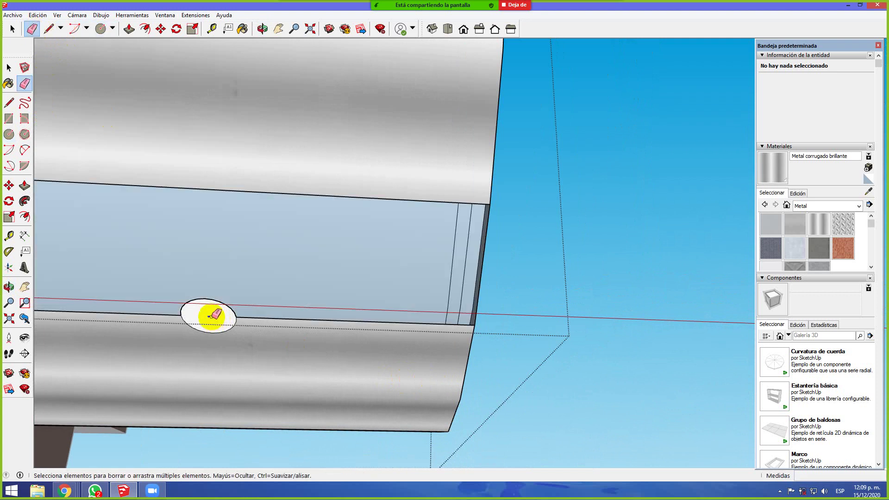
{"action": "key", "text": "ctrl+z"}
{"action": "scroll", "coordinate": [209, 315], "scroll_direction": "up", "scroll_amount": 5}
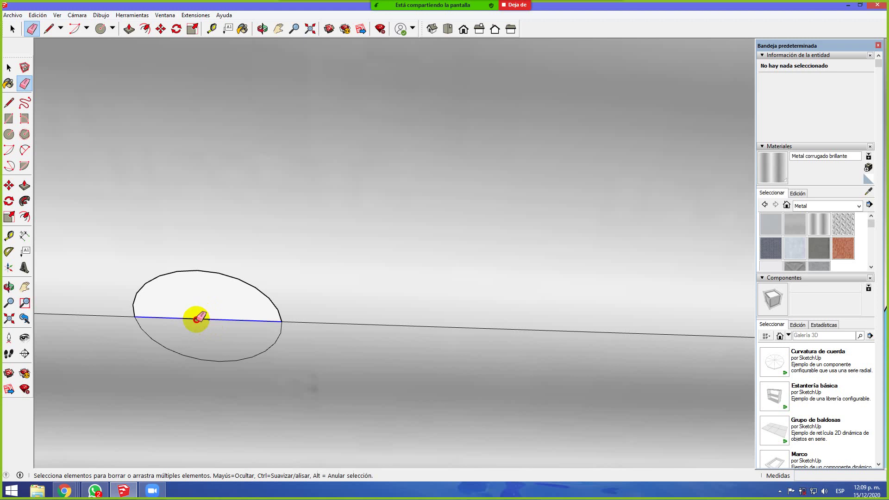
{"action": "left_click", "coordinate": [197, 319]}
{"action": "key", "text": "ctrl+z"}
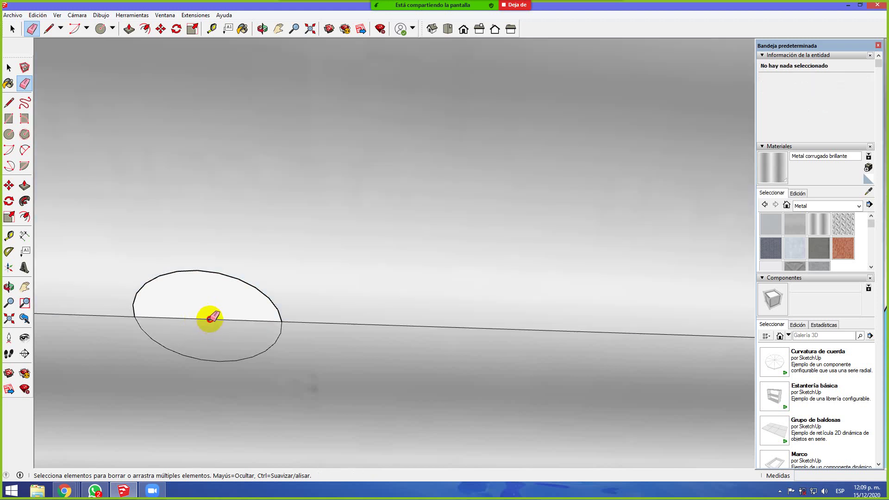
{"action": "left_click", "coordinate": [212, 318]}
{"action": "key", "text": "ctrl+z"}
{"action": "scroll", "coordinate": [204, 286], "scroll_direction": "down", "scroll_amount": 3}
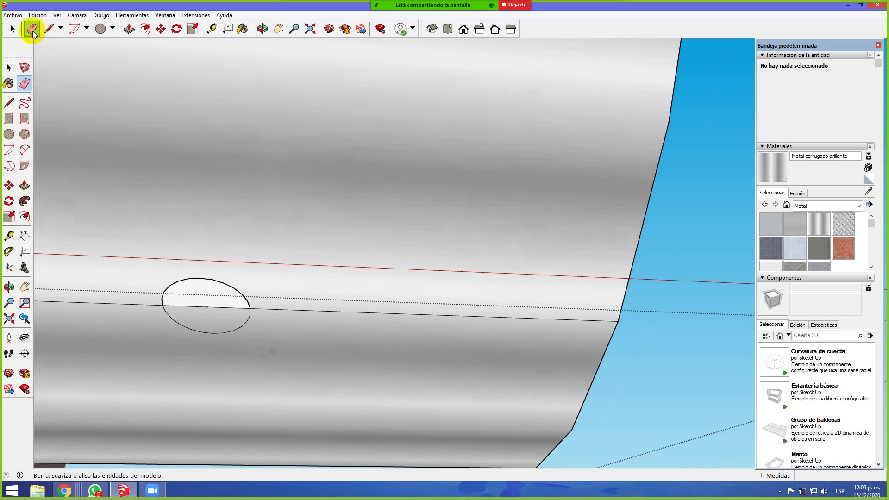
Try to push/pull one half of the divided circle outward from the trough's underside
{"action": "left_click", "coordinate": [129, 28]}
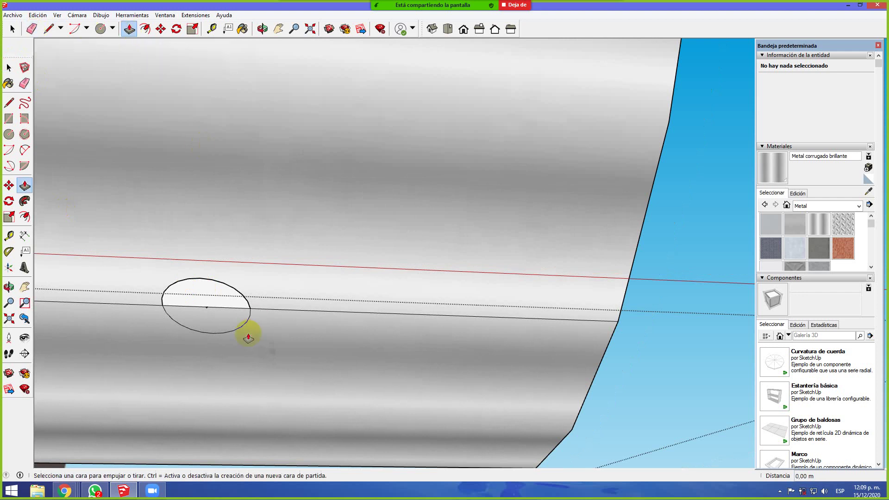
{"action": "left_click", "coordinate": [208, 294]}
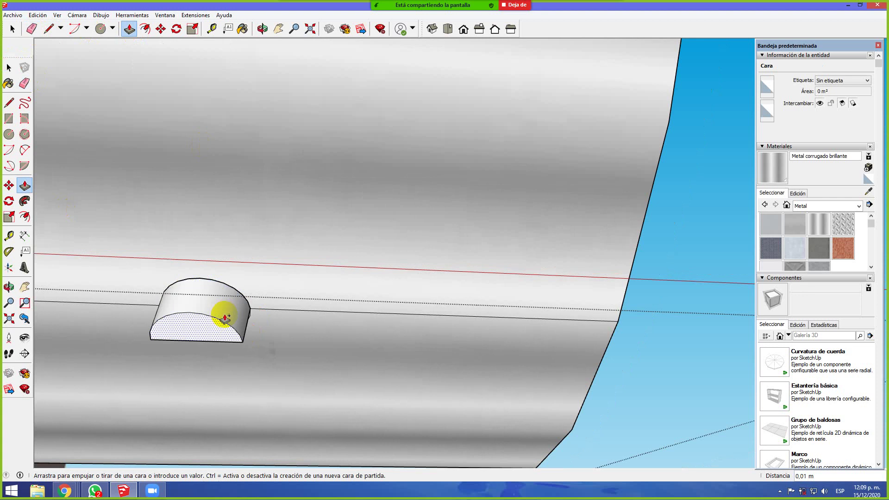
{"action": "left_click", "coordinate": [220, 297]}
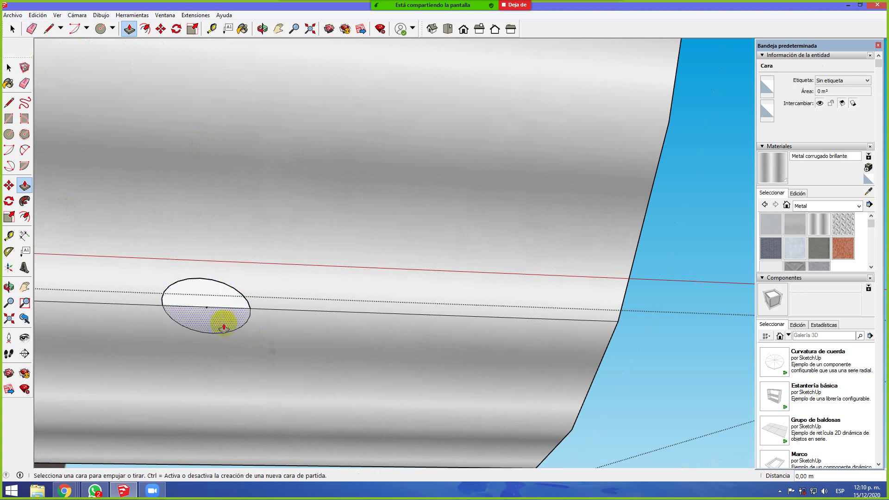
{"action": "key", "text": "space"}
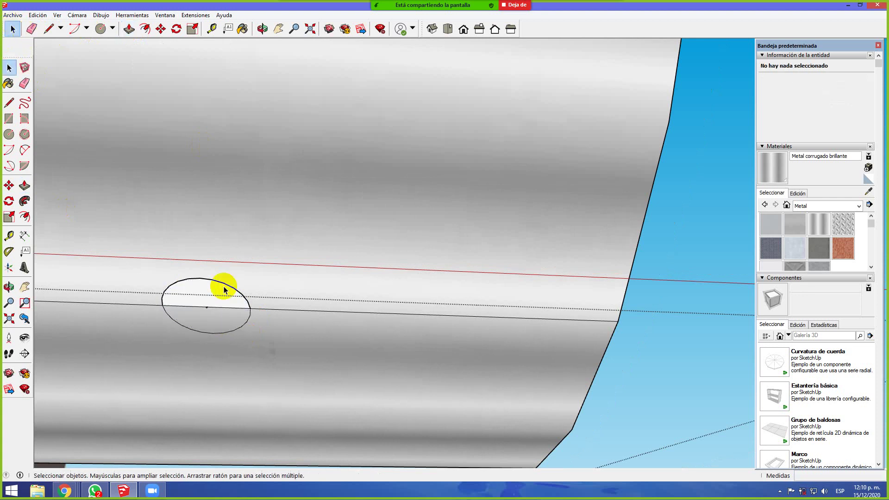
Select both halves of the circle and try to extrude them together about 0.17 m as a leg
{"action": "left_click", "coordinate": [229, 308]}
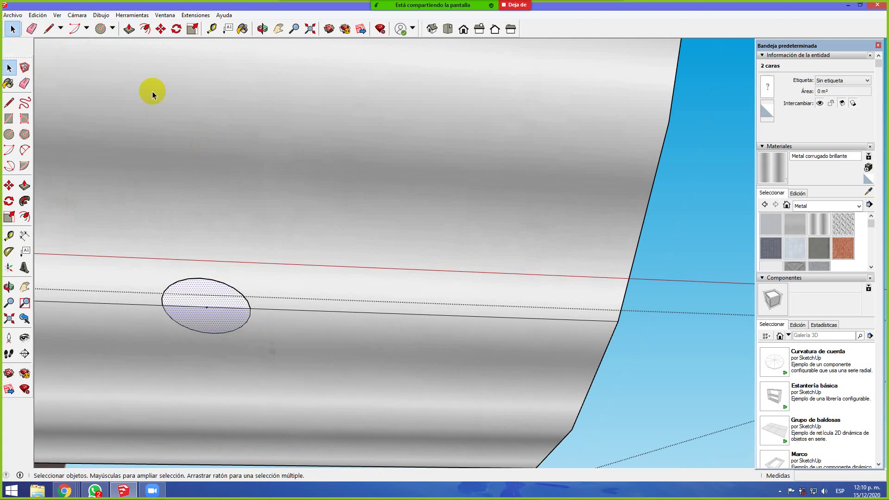
{"action": "left_click", "coordinate": [129, 29]}
{"action": "left_click_drag", "start_coordinate": [214, 298], "coordinate": [227, 320]}
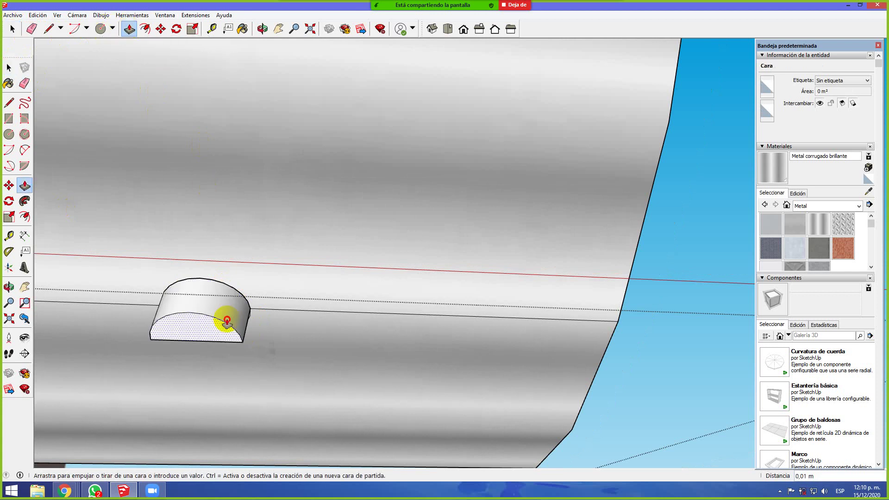
{"action": "scroll", "coordinate": [204, 353], "scroll_direction": "down", "scroll_amount": 5}
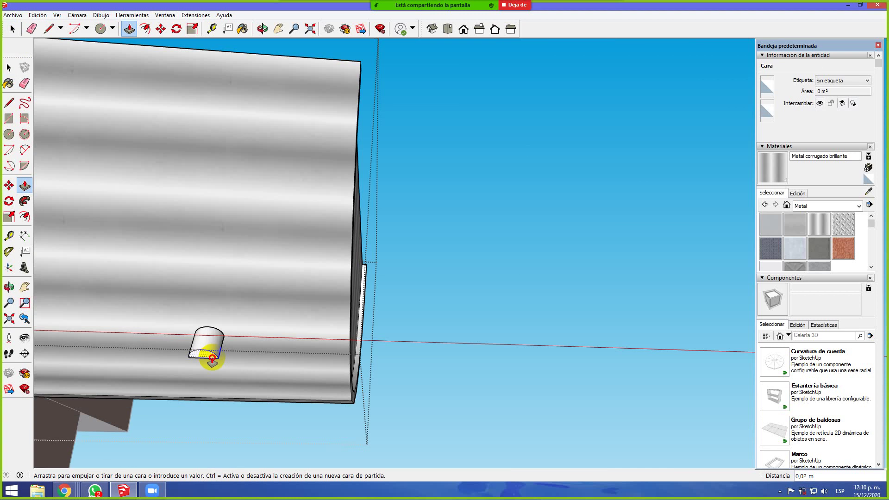
{"action": "scroll", "coordinate": [214, 364], "scroll_direction": "down", "scroll_amount": 2}
{"action": "left_click_drag", "start_coordinate": [215, 364], "coordinate": [189, 434]}
{"action": "middle_click_drag", "start_coordinate": [228, 272], "coordinate": [315, 341]}
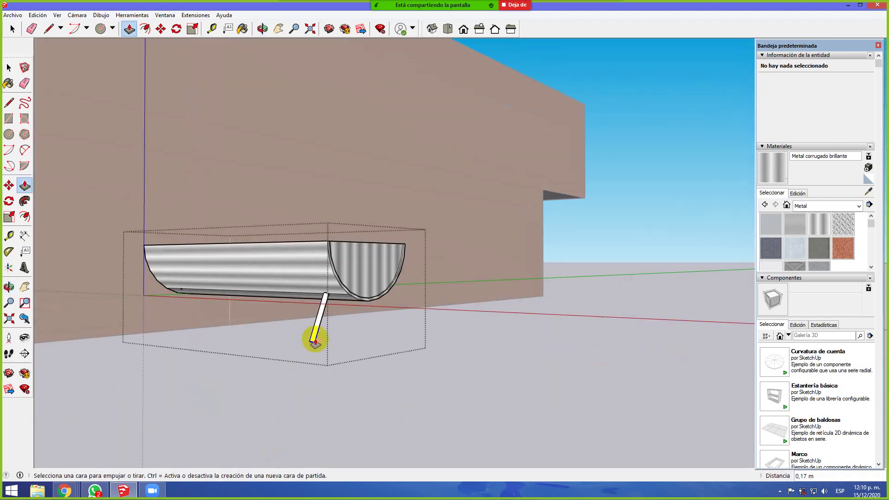
{"action": "scroll", "coordinate": [314, 342], "scroll_direction": "up", "scroll_amount": 2}
{"action": "key", "text": "Escape"}
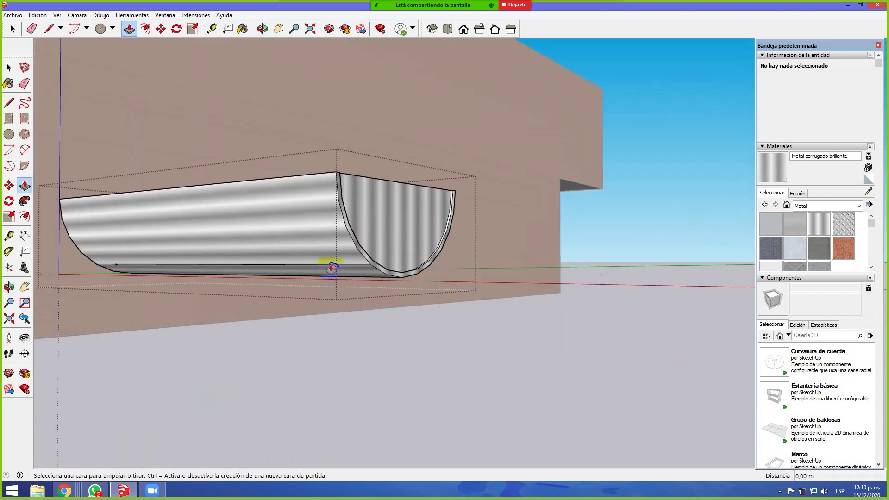
Extrude one half of the circle 0.5 m downward from the trough to form half of the first leg
{"action": "scroll", "coordinate": [331, 268], "scroll_direction": "up", "scroll_amount": 3}
{"action": "left_click", "coordinate": [334, 258]}
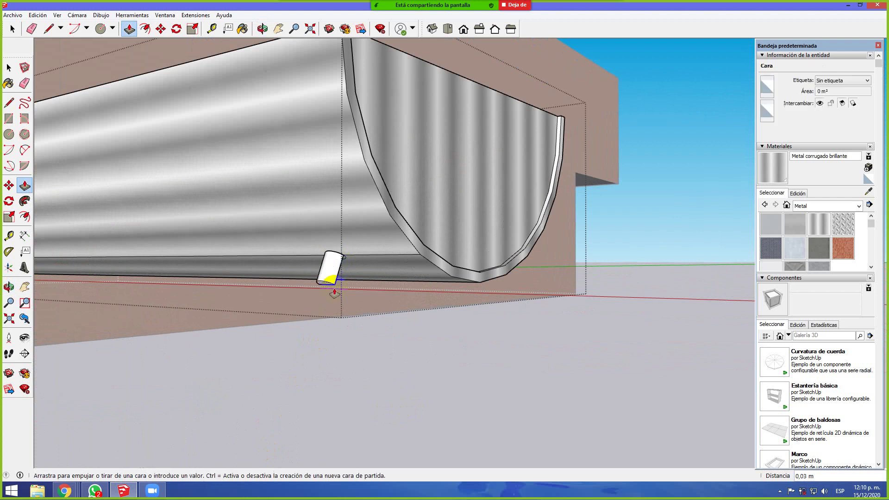
{"action": "scroll", "coordinate": [308, 363], "scroll_direction": "down", "scroll_amount": 2}
{"action": "scroll", "coordinate": [308, 366], "scroll_direction": "down", "scroll_amount": 3}
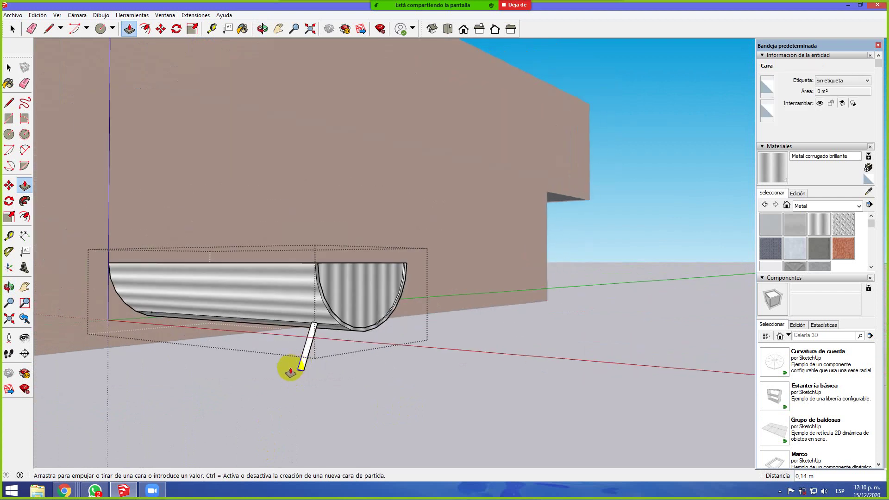
{"action": "middle_click_drag", "start_coordinate": [284, 383], "coordinate": [234, 367]}
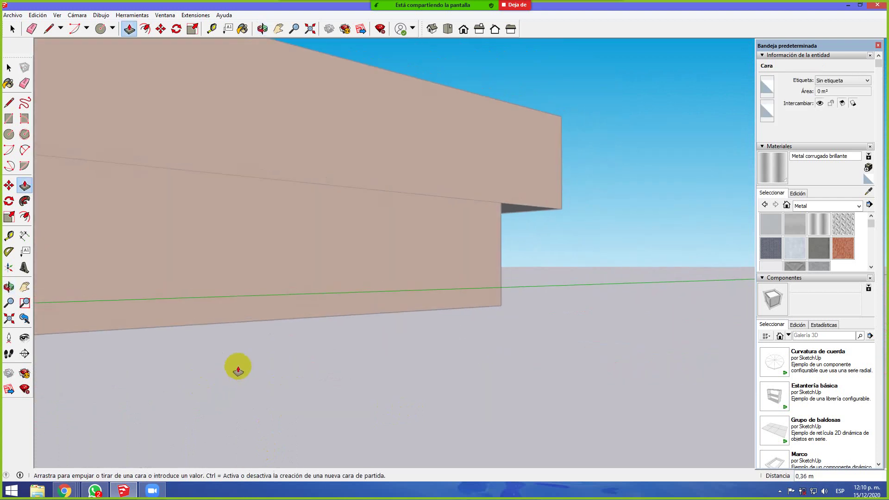
{"action": "scroll", "coordinate": [231, 364], "scroll_direction": "down", "scroll_amount": 3}
{"action": "scroll", "coordinate": [542, 260], "scroll_direction": "down", "scroll_amount": 3}
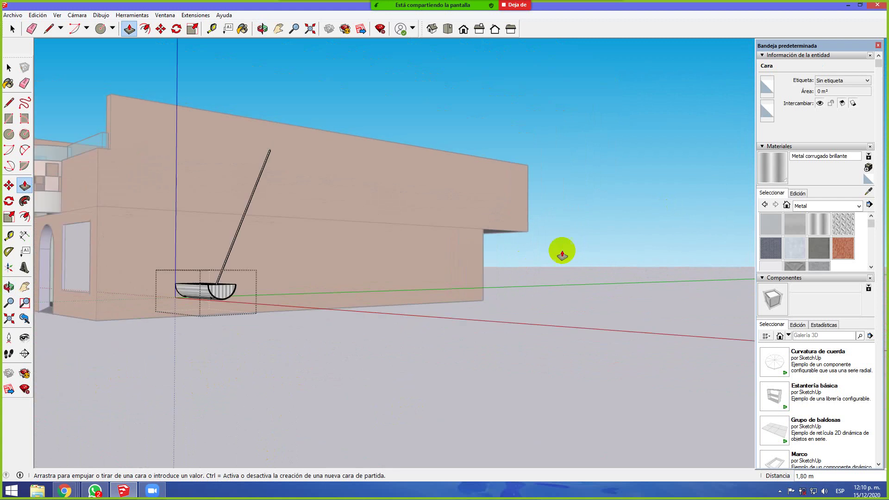
{"action": "scroll", "coordinate": [187, 329], "scroll_direction": "up", "scroll_amount": 4}
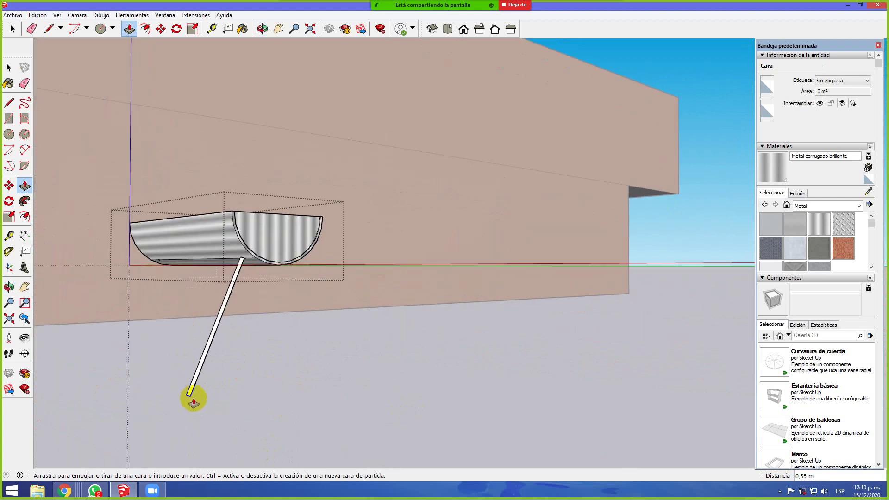
{"action": "middle_click_drag", "start_coordinate": [174, 437], "coordinate": [408, 385]}
{"action": "scroll", "coordinate": [407, 384], "scroll_direction": "down", "scroll_amount": 3}
{"action": "middle_click_drag", "start_coordinate": [173, 270], "coordinate": [209, 272]}
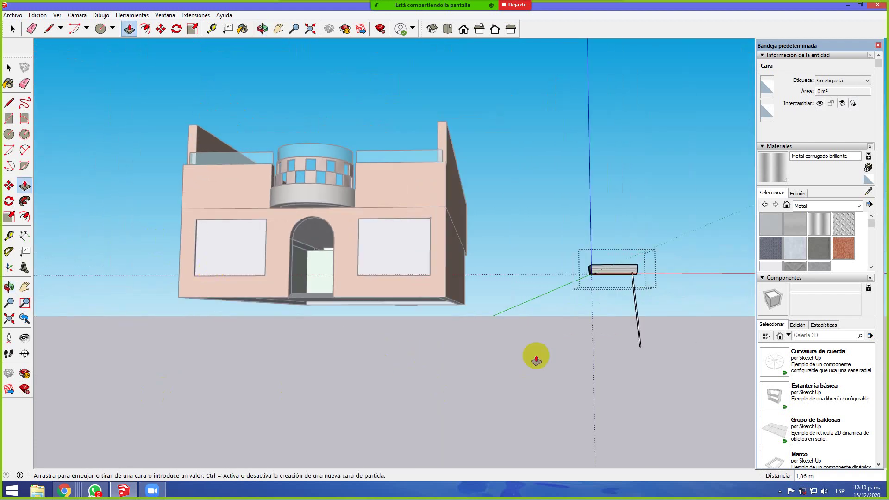
{"action": "scroll", "coordinate": [633, 339], "scroll_direction": "up", "scroll_amount": 5}
{"action": "middle_click_drag", "start_coordinate": [633, 339], "coordinate": [631, 298]}
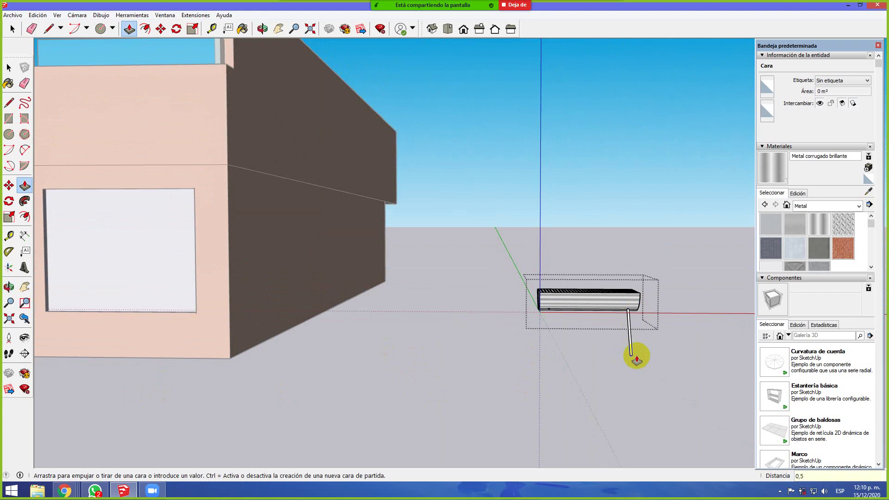
{"action": "key", "text": "Return"}
Inspect the trough and its first leg from several sides, in relation to the house
{"action": "scroll", "coordinate": [619, 357], "scroll_direction": "up", "scroll_amount": 5}
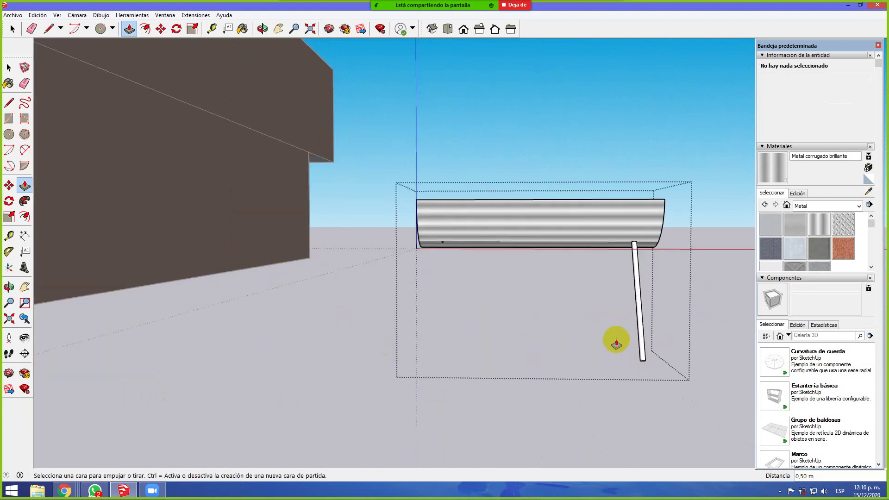
{"action": "scroll", "coordinate": [616, 343], "scroll_direction": "up", "scroll_amount": 2}
{"action": "middle_click_drag", "start_coordinate": [603, 313], "coordinate": [615, 291]}
{"action": "scroll", "coordinate": [346, 301], "scroll_direction": "down", "scroll_amount": 1}
{"action": "middle_click_drag", "start_coordinate": [166, 304], "coordinate": [343, 301]}
{"action": "scroll", "coordinate": [343, 302], "scroll_direction": "down", "scroll_amount": 10}
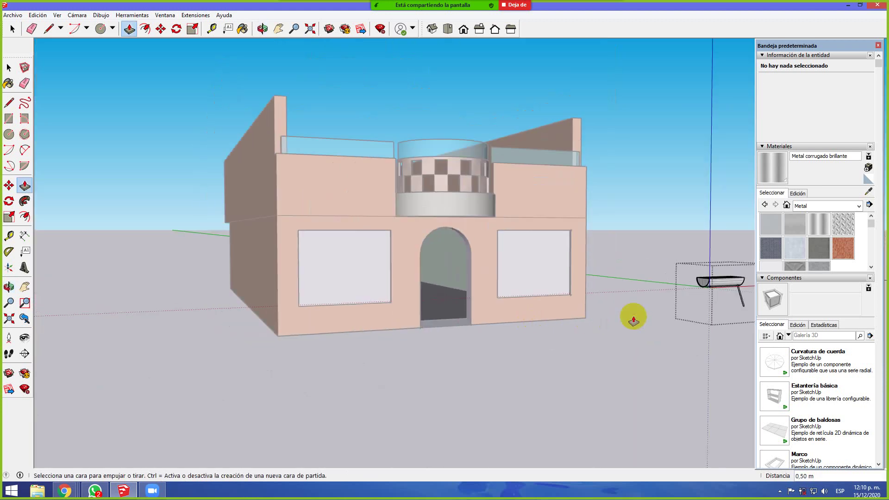
{"action": "middle_click_drag", "start_coordinate": [698, 298], "coordinate": [363, 298]}
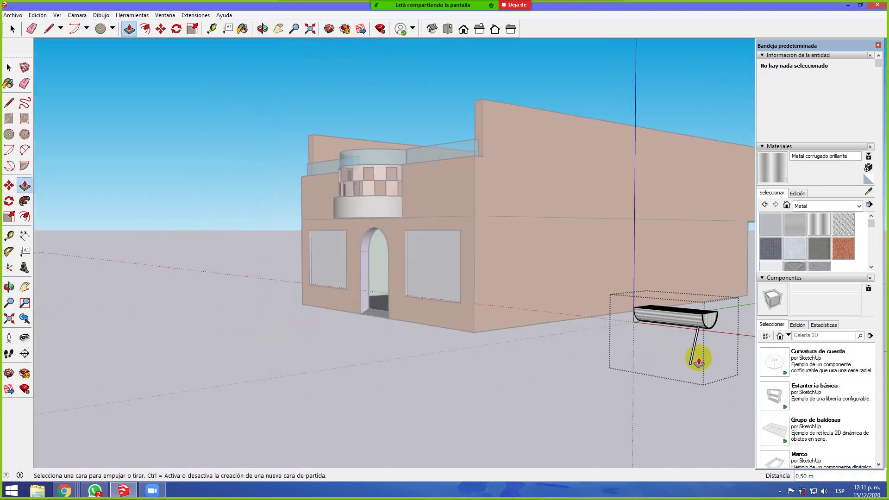
{"action": "middle_click_drag", "start_coordinate": [650, 354], "coordinate": [561, 360]}
Extrude the other half of the circle down to the end of the existing half leg, completing the first leg
{"action": "scroll", "coordinate": [547, 360], "scroll_direction": "up", "scroll_amount": 4}
{"action": "middle_click_drag", "start_coordinate": [372, 354], "coordinate": [367, 354]}
{"action": "scroll", "coordinate": [269, 296], "scroll_direction": "up", "scroll_amount": 3}
{"action": "middle_click_drag", "start_coordinate": [270, 296], "coordinate": [264, 278]}
{"action": "left_click_drag", "start_coordinate": [263, 278], "coordinate": [262, 272]}
{"action": "key", "text": "p"}
{"action": "middle_click_drag", "start_coordinate": [224, 91], "coordinate": [243, 148]}
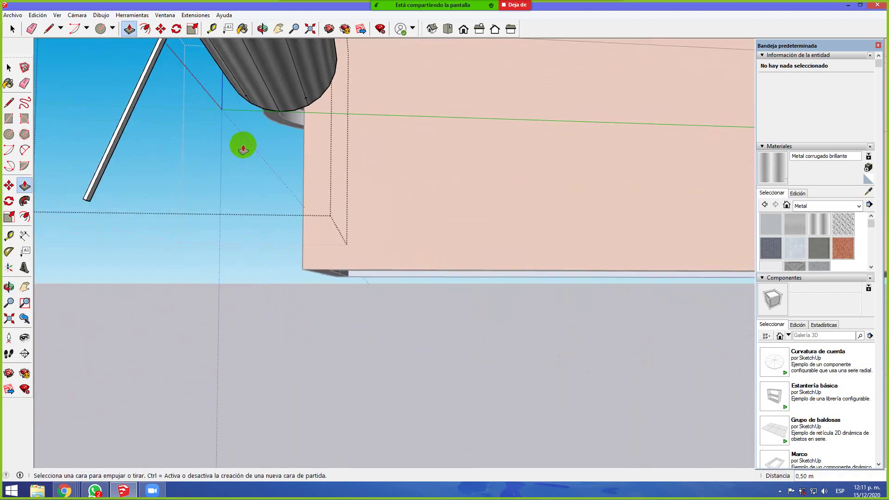
{"action": "scroll", "coordinate": [243, 148], "scroll_direction": "down", "scroll_amount": 2}
{"action": "scroll", "coordinate": [565, 393], "scroll_direction": "down", "scroll_amount": 2}
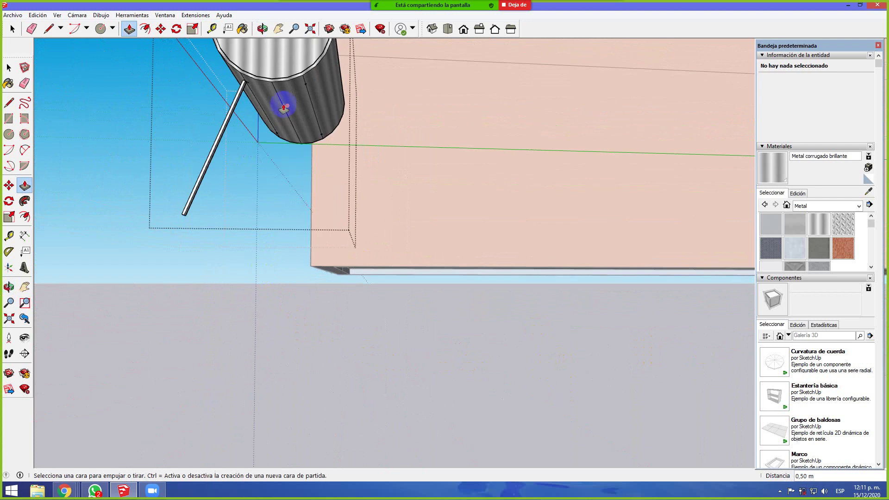
{"action": "scroll", "coordinate": [250, 85], "scroll_direction": "up", "scroll_amount": 4}
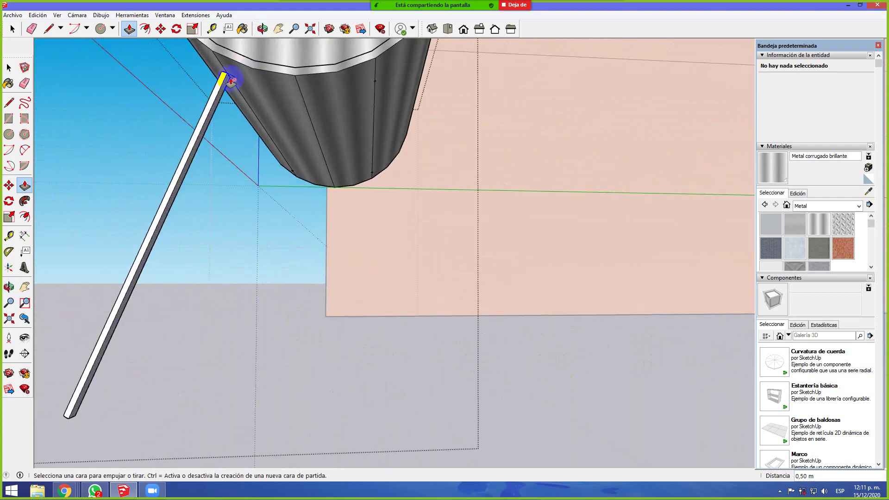
{"action": "left_click", "coordinate": [231, 81]}
{"action": "left_click_drag", "start_coordinate": [211, 126], "coordinate": [71, 413]}
Draw a circle centred on the guide point of the other lower line, near the same end of the trough
{"action": "middle_click_drag", "start_coordinate": [134, 293], "coordinate": [341, 248]}
{"action": "scroll", "coordinate": [342, 252], "scroll_direction": "down", "scroll_amount": 2}
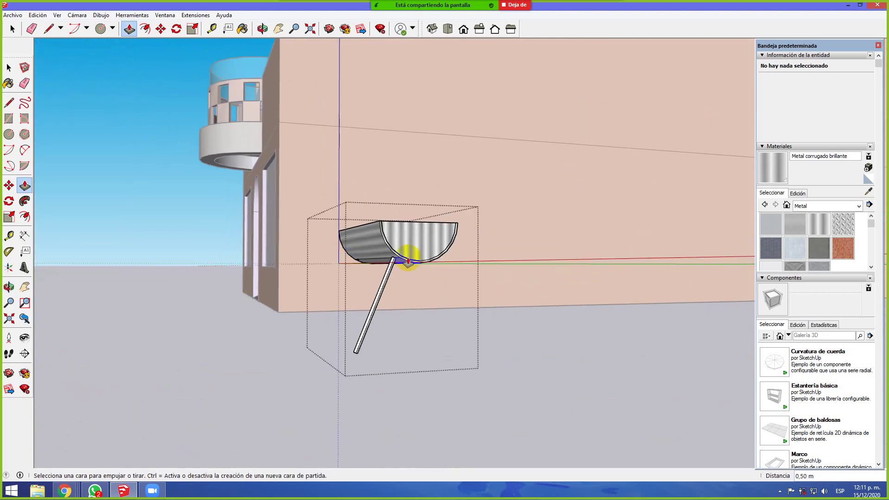
{"action": "left_click", "coordinate": [98, 29]}
{"action": "middle_click_drag", "start_coordinate": [554, 315], "coordinate": [329, 290]}
{"action": "scroll", "coordinate": [151, 224], "scroll_direction": "up", "scroll_amount": 2}
{"action": "scroll", "coordinate": [215, 284], "scroll_direction": "up", "scroll_amount": 4}
{"action": "key", "text": "o"}
{"action": "middle_click_drag", "start_coordinate": [203, 286], "coordinate": [205, 293]}
{"action": "scroll", "coordinate": [139, 248], "scroll_direction": "up", "scroll_amount": 2}
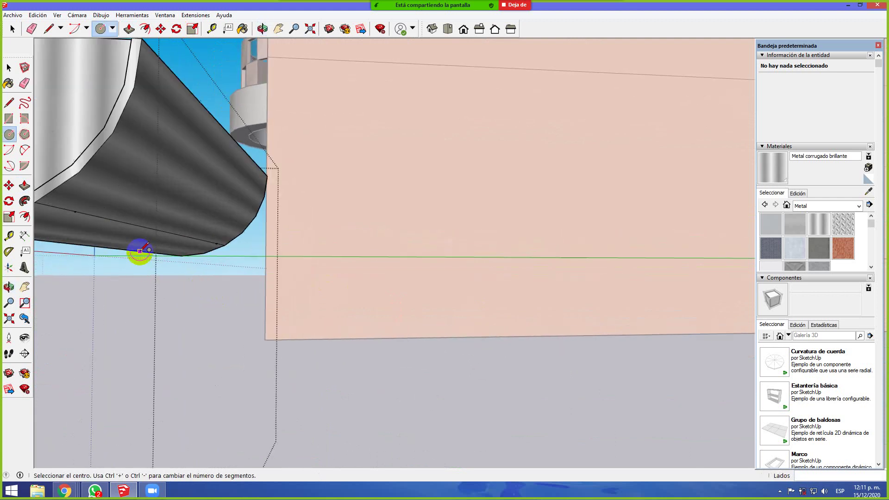
{"action": "scroll", "coordinate": [63, 191], "scroll_direction": "up", "scroll_amount": 3}
{"action": "scroll", "coordinate": [63, 208], "scroll_direction": "up", "scroll_amount": 3}
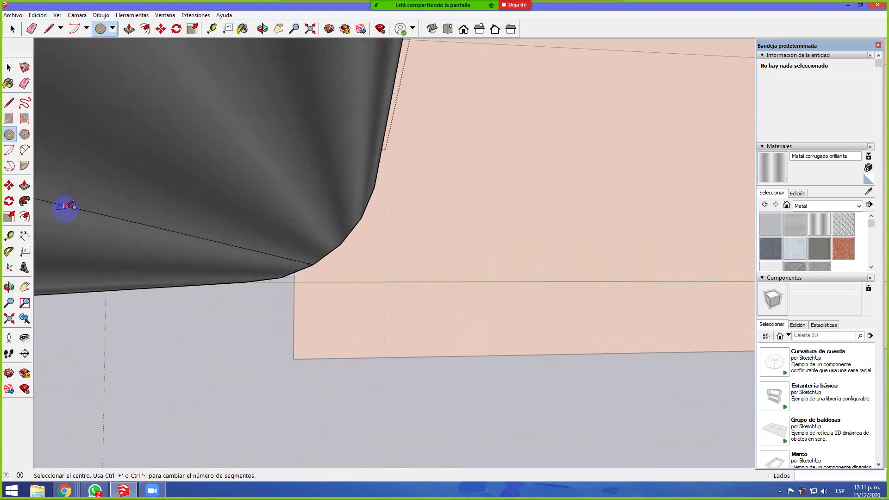
{"action": "scroll", "coordinate": [72, 207], "scroll_direction": "up", "scroll_amount": 2}
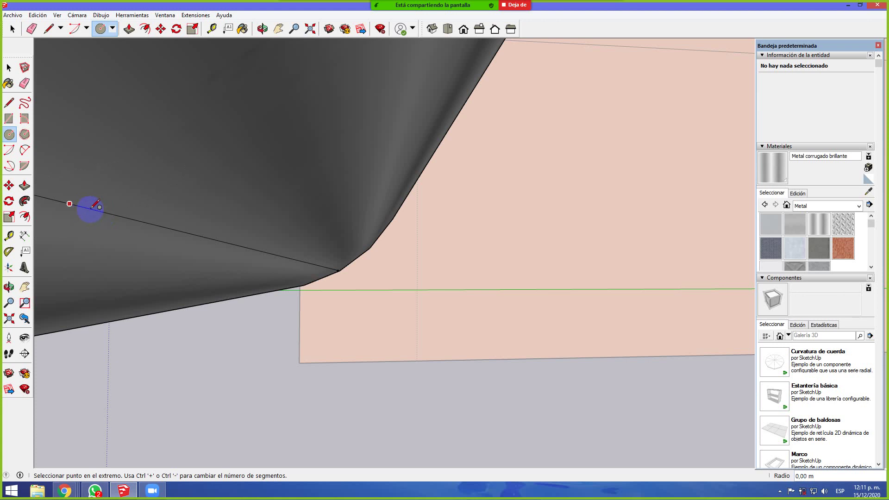
{"action": "scroll", "coordinate": [102, 211], "scroll_direction": "down", "scroll_amount": 5}
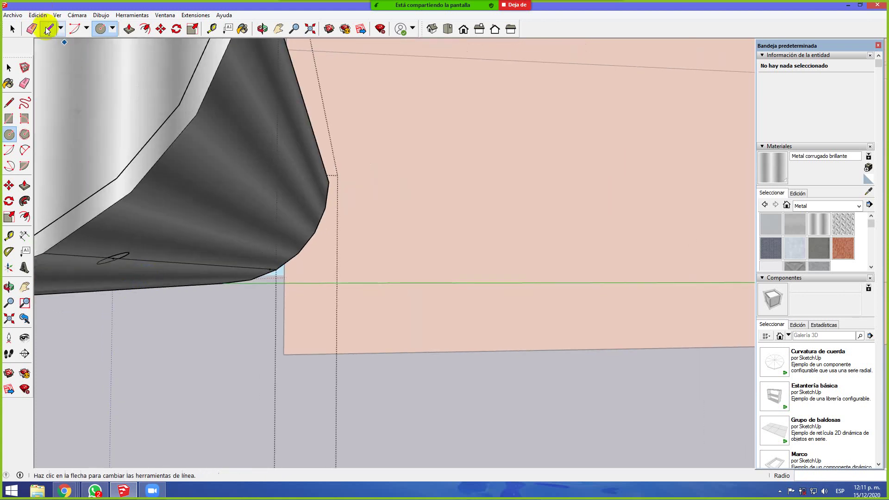
Extrude one half of the new circle 0.50 m downward to start the second leg
{"action": "left_click", "coordinate": [192, 28]}
{"action": "left_click", "coordinate": [106, 265]}
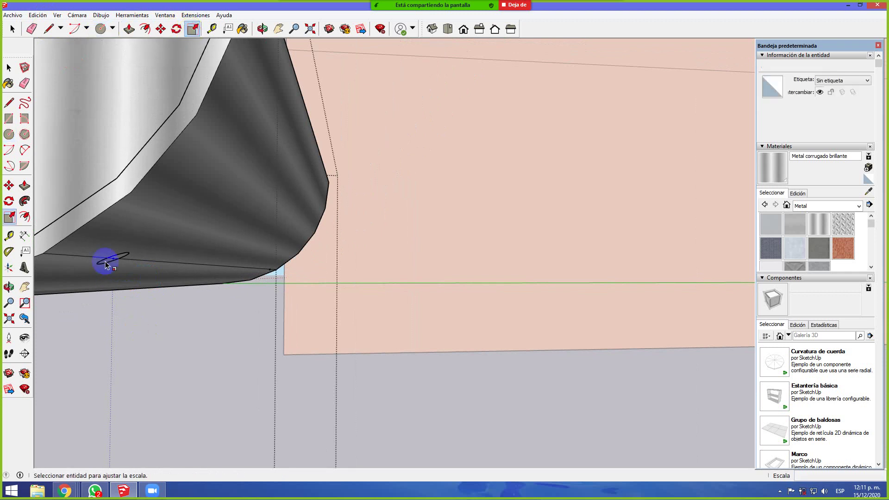
{"action": "scroll", "coordinate": [106, 265], "scroll_direction": "up", "scroll_amount": 3}
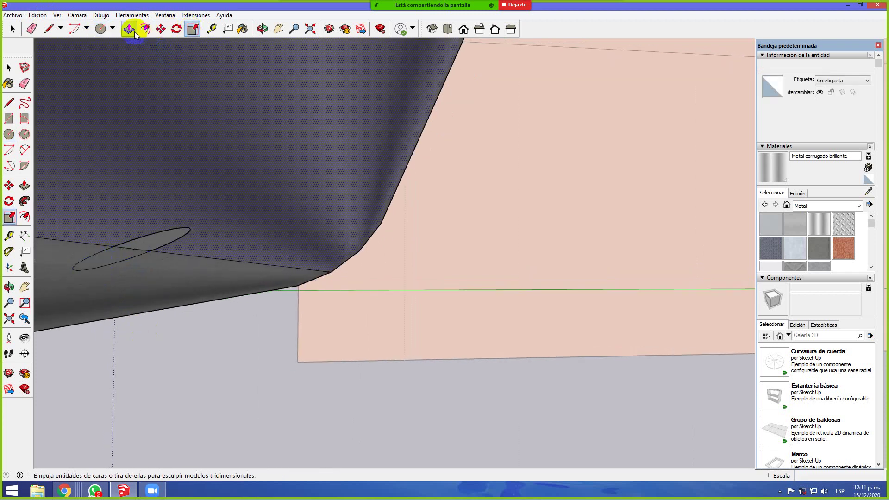
{"action": "left_click", "coordinate": [129, 29]}
{"action": "left_click", "coordinate": [118, 255]}
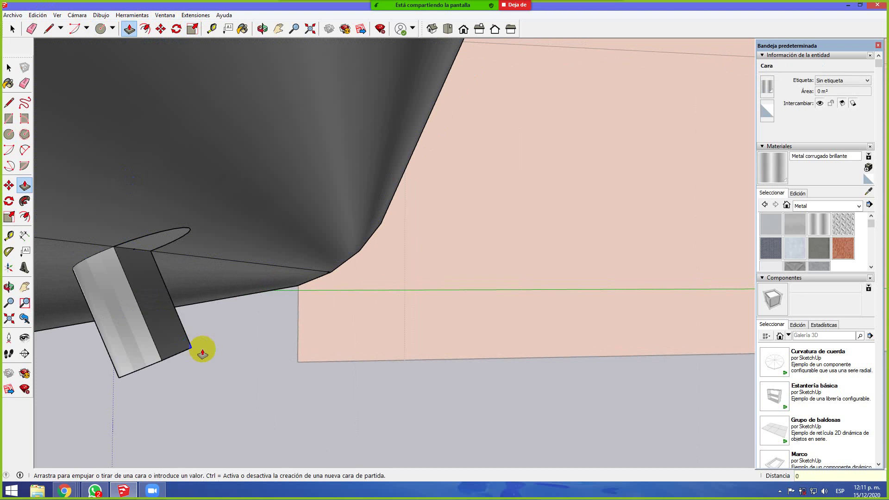
{"action": "key", "text": "Return"}
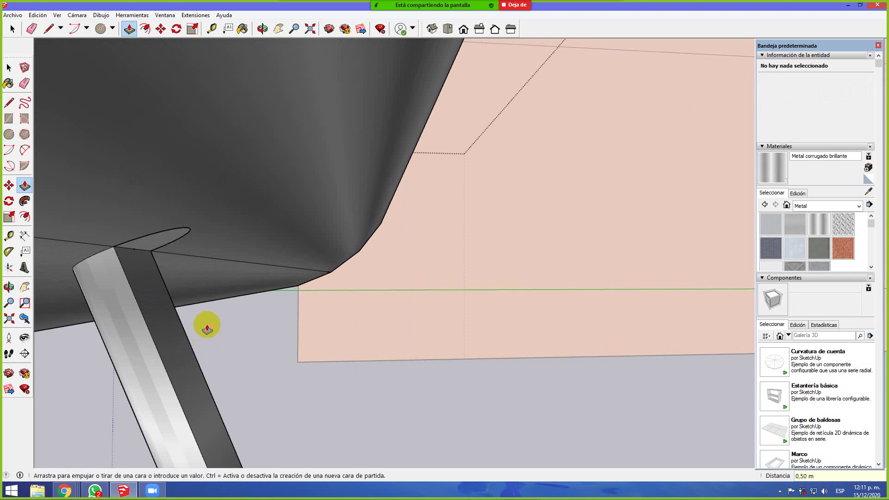
Extrude the remaining half of the second circle 0.50 m to complete the second leg
{"action": "left_click_drag", "start_coordinate": [158, 243], "coordinate": [177, 287]}
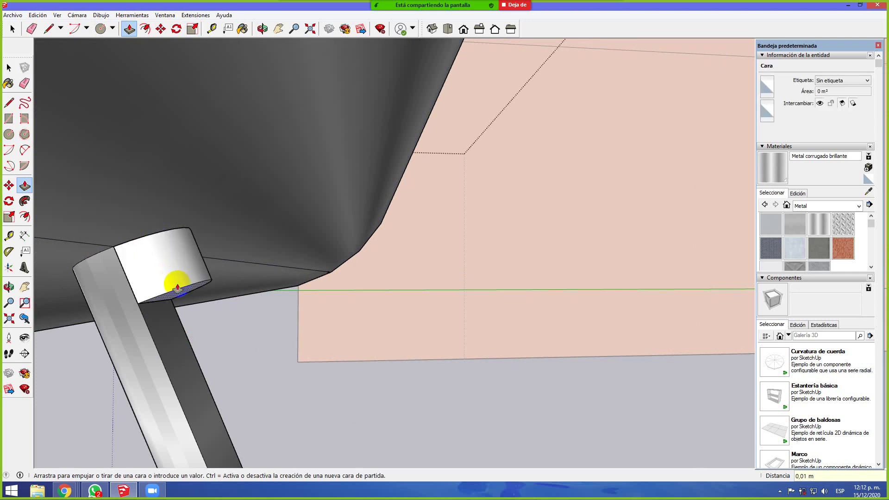
{"action": "key", "text": "Return"}
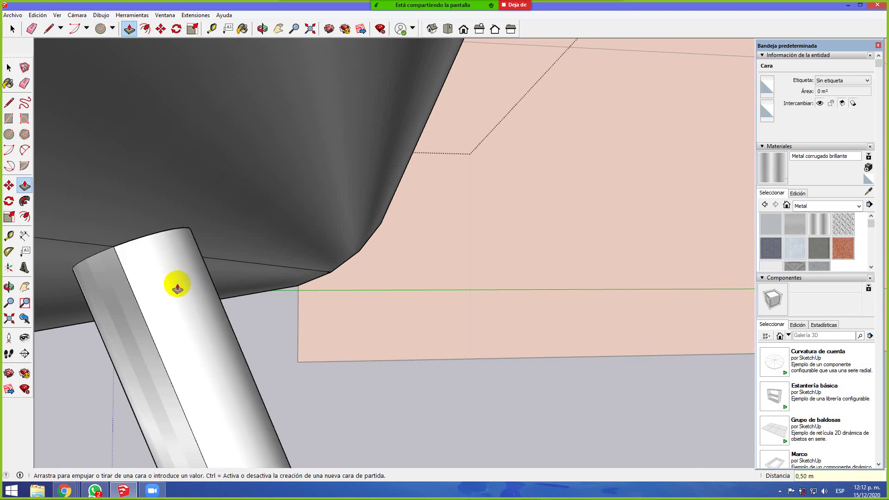
{"action": "scroll", "coordinate": [176, 287], "scroll_direction": "down", "scroll_amount": 6}
{"action": "scroll", "coordinate": [301, 319], "scroll_direction": "down", "scroll_amount": 4}
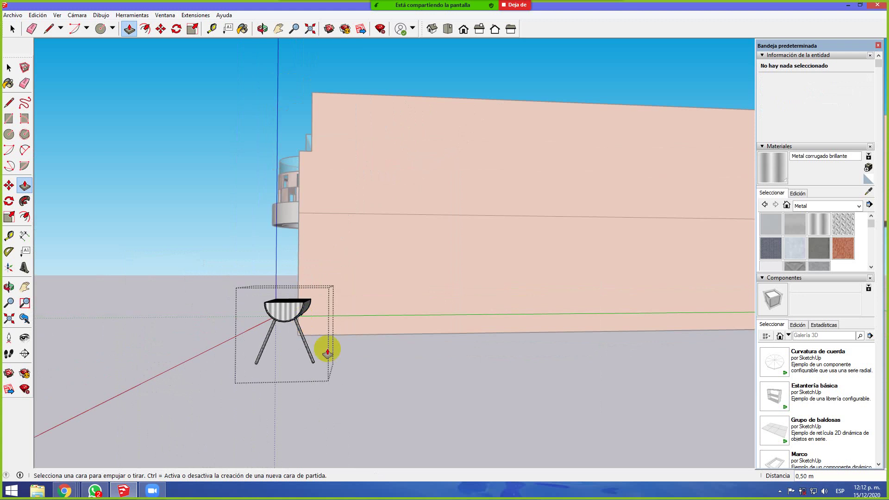
{"action": "middle_click_drag", "start_coordinate": [238, 333], "coordinate": [261, 338]}
{"action": "scroll", "coordinate": [278, 338], "scroll_direction": "up", "scroll_amount": 6}
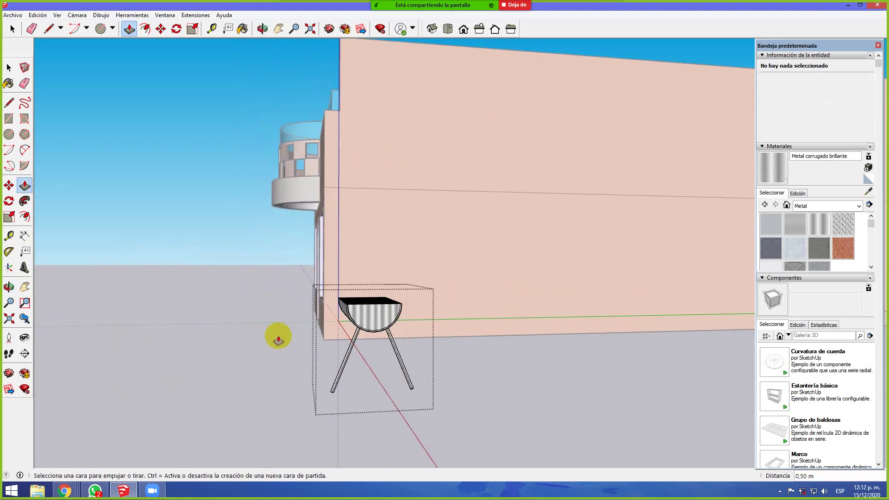
Draw a circle of about 0.01 m radius centred on the guide point at the other end of the trough's lower line
{"action": "middle_click_drag", "start_coordinate": [627, 368], "coordinate": [515, 371]}
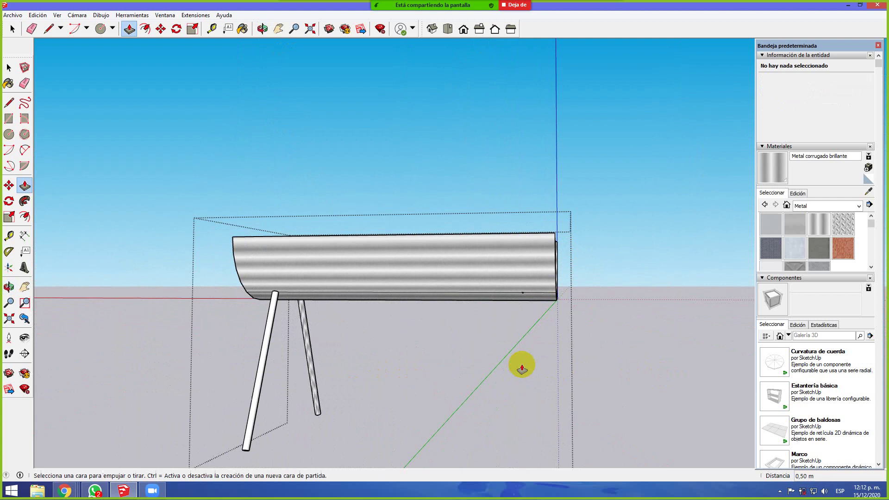
{"action": "scroll", "coordinate": [547, 287], "scroll_direction": "up", "scroll_amount": 5}
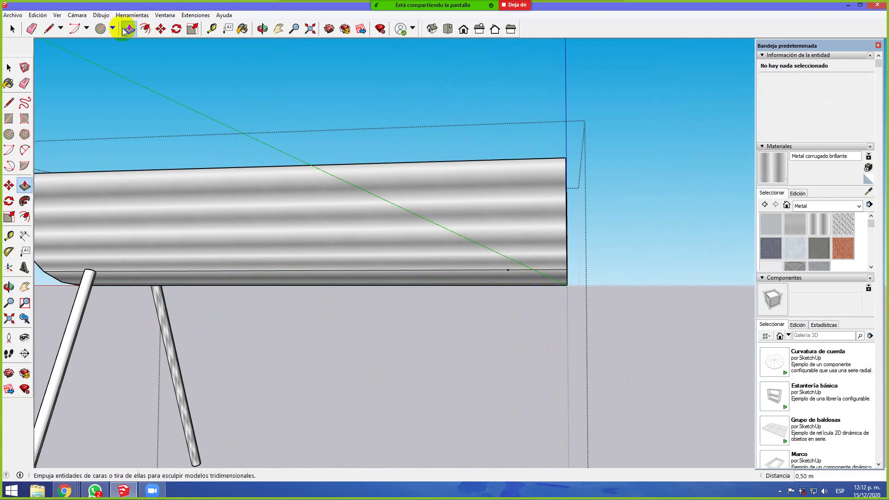
{"action": "left_click", "coordinate": [100, 29]}
{"action": "scroll", "coordinate": [504, 278], "scroll_direction": "up", "scroll_amount": 4}
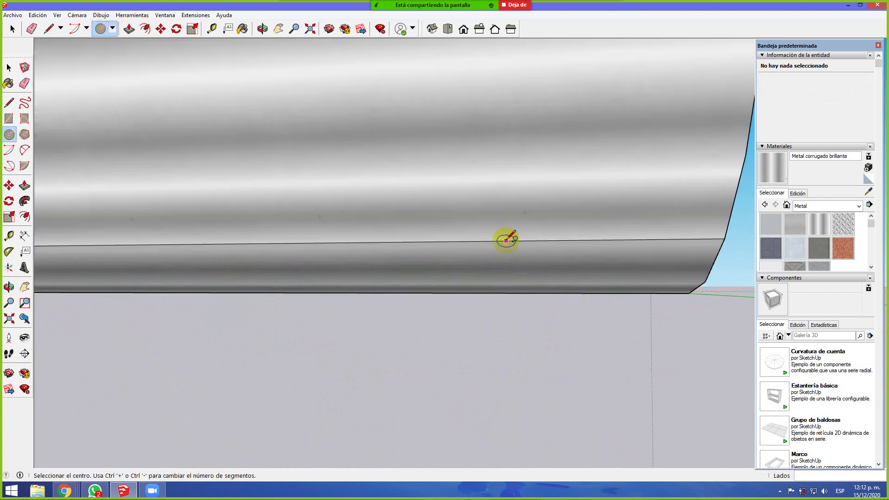
{"action": "left_click", "coordinate": [512, 240]}
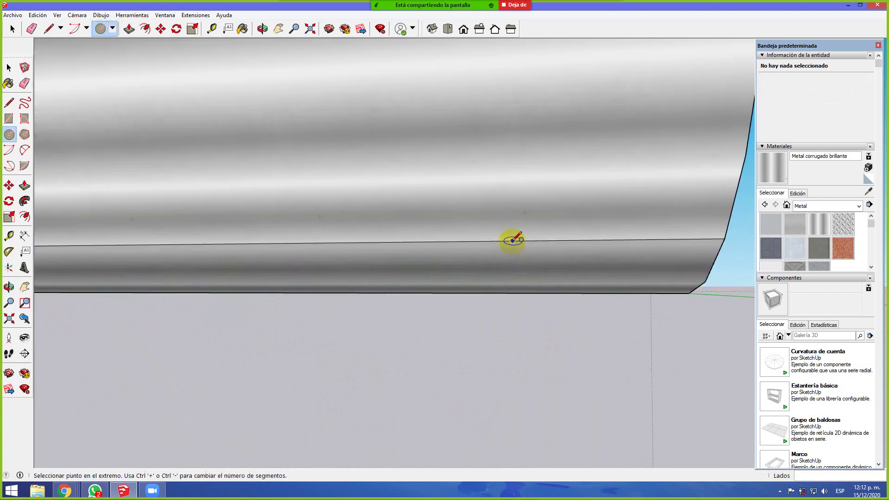
{"action": "scroll", "coordinate": [522, 241], "scroll_direction": "up", "scroll_amount": 3}
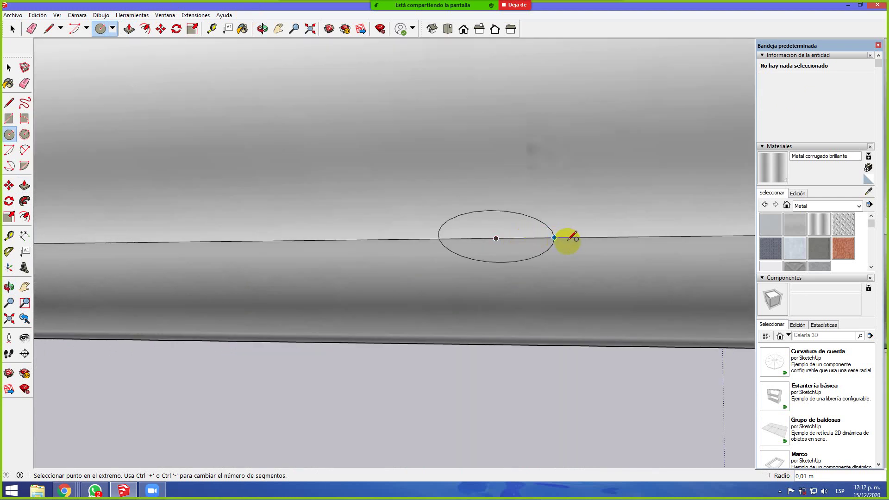
{"action": "left_click", "coordinate": [554, 237]}
{"action": "scroll", "coordinate": [546, 239], "scroll_direction": "down", "scroll_amount": 2}
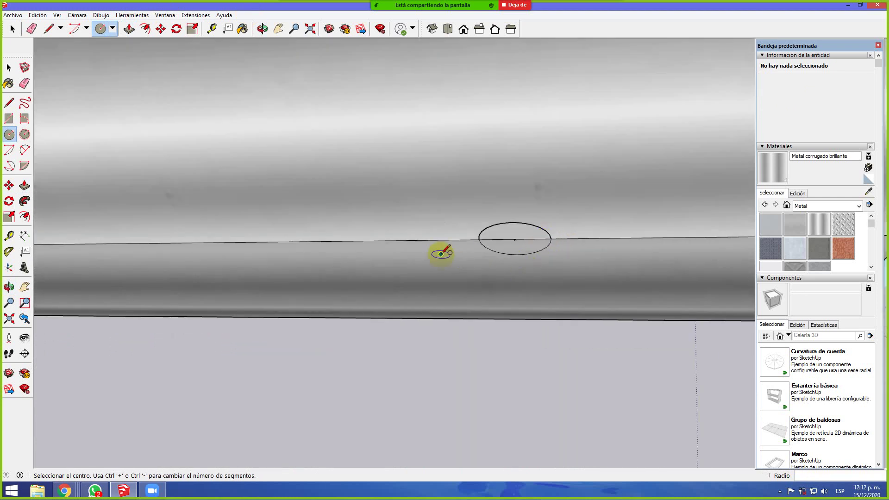
{"action": "scroll", "coordinate": [453, 255], "scroll_direction": "down", "scroll_amount": 2}
Extrude the lower half of the new circle 0.50 m outward and down to start the third leg
{"action": "left_click", "coordinate": [129, 29]}
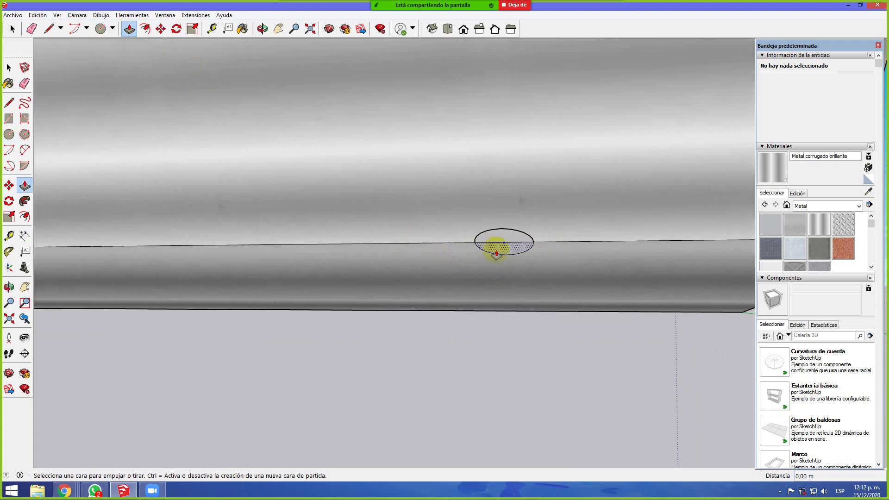
{"action": "left_click", "coordinate": [492, 253]}
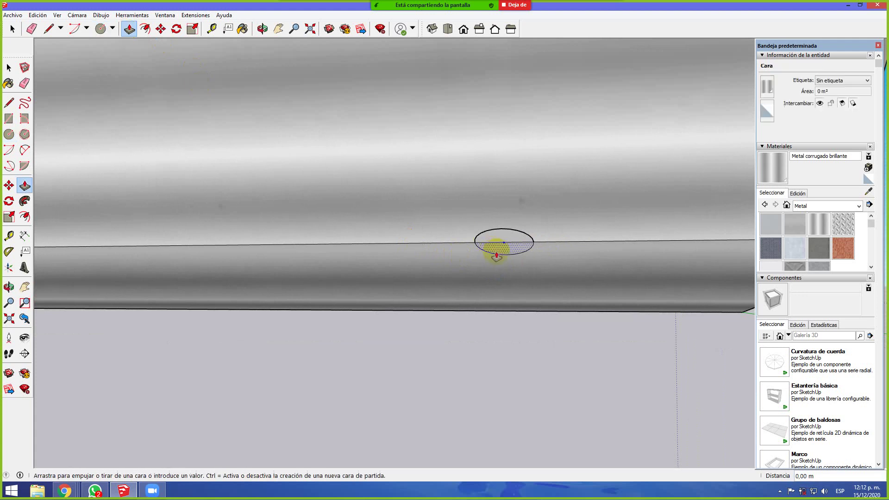
{"action": "left_click", "coordinate": [483, 316]}
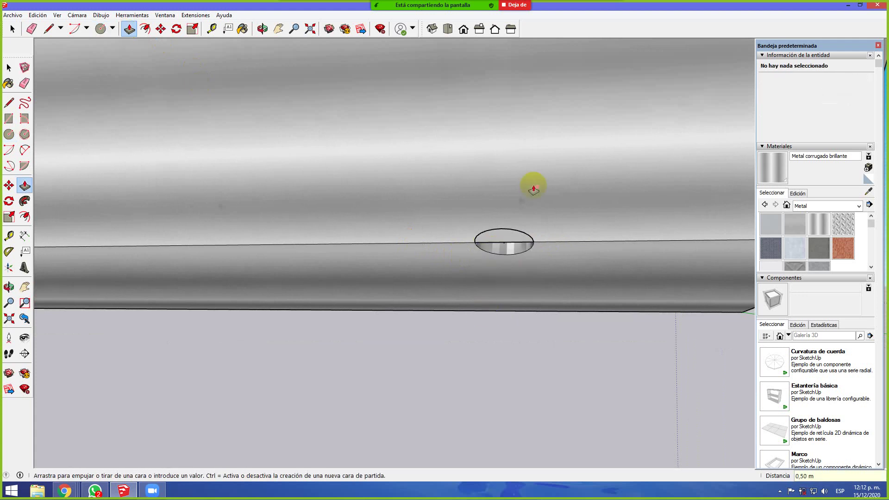
{"action": "middle_click_drag", "start_coordinate": [521, 190], "coordinate": [144, 303]}
{"action": "left_click_drag", "start_coordinate": [170, 279], "coordinate": [159, 359]}
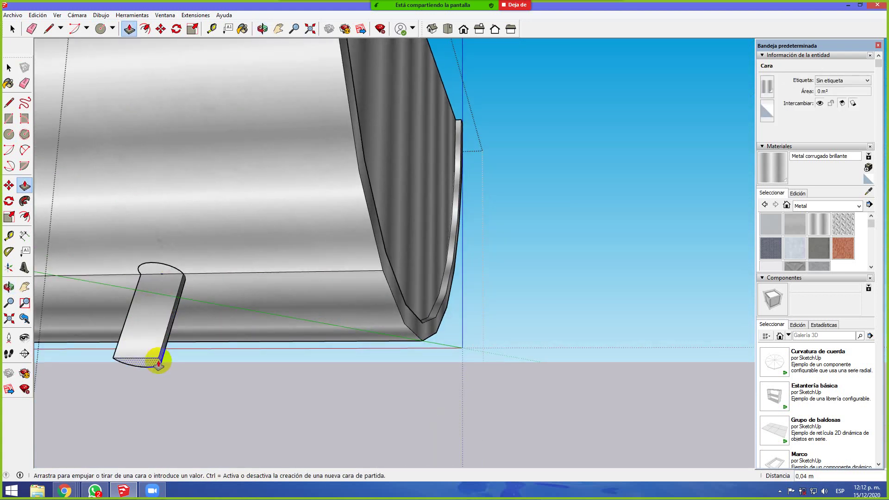
{"action": "key", "text": "Return"}
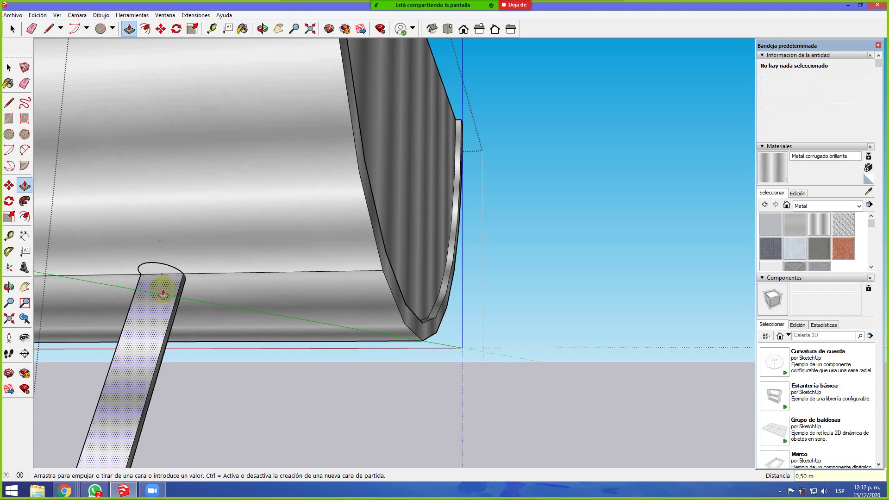
Extrude the upper half of the circle 0.50 m to complete the third leg
{"action": "left_click_drag", "start_coordinate": [159, 263], "coordinate": [146, 319]}
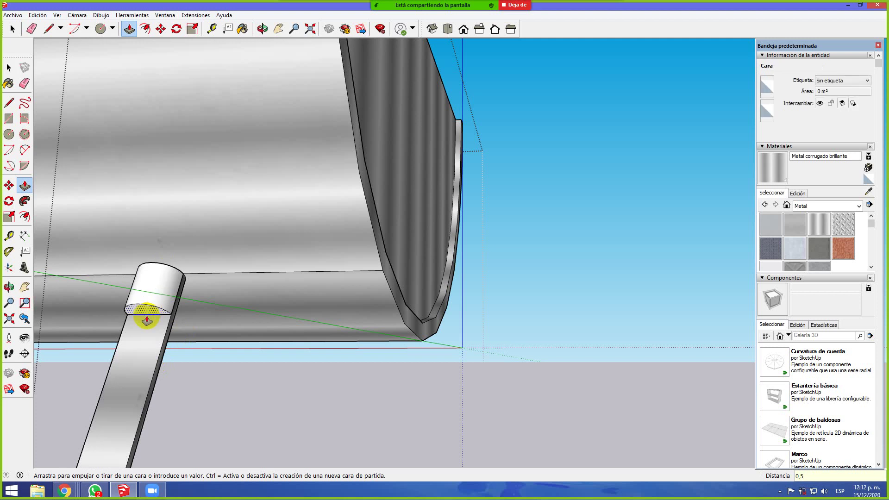
{"action": "key", "text": "Return"}
{"action": "scroll", "coordinate": [208, 252], "scroll_direction": "down", "scroll_amount": 4}
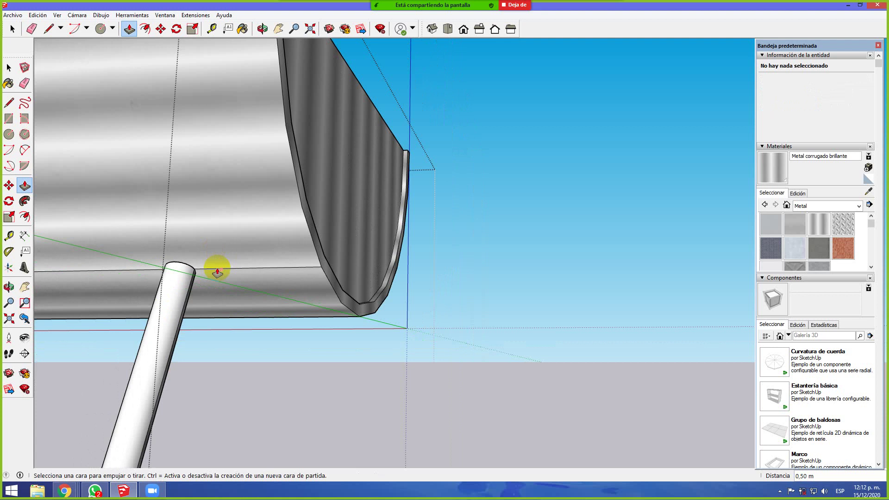
Draw a circle of about 0.01 m radius centred on the remaining guide point on the trough's opposite side
{"action": "middle_click_drag", "start_coordinate": [213, 275], "coordinate": [254, 321]}
{"action": "middle_click_drag", "start_coordinate": [494, 324], "coordinate": [355, 324]}
{"action": "scroll", "coordinate": [343, 319], "scroll_direction": "up", "scroll_amount": 3}
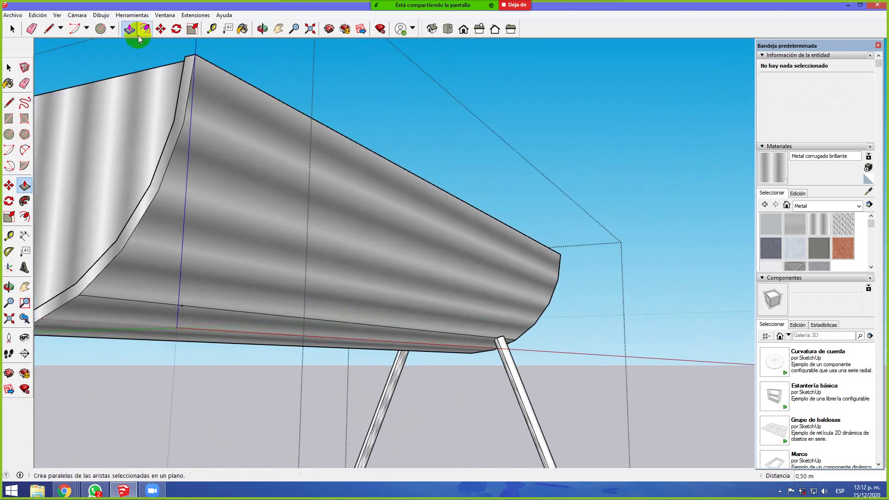
{"action": "left_click", "coordinate": [101, 28]}
{"action": "scroll", "coordinate": [178, 308], "scroll_direction": "up", "scroll_amount": 4}
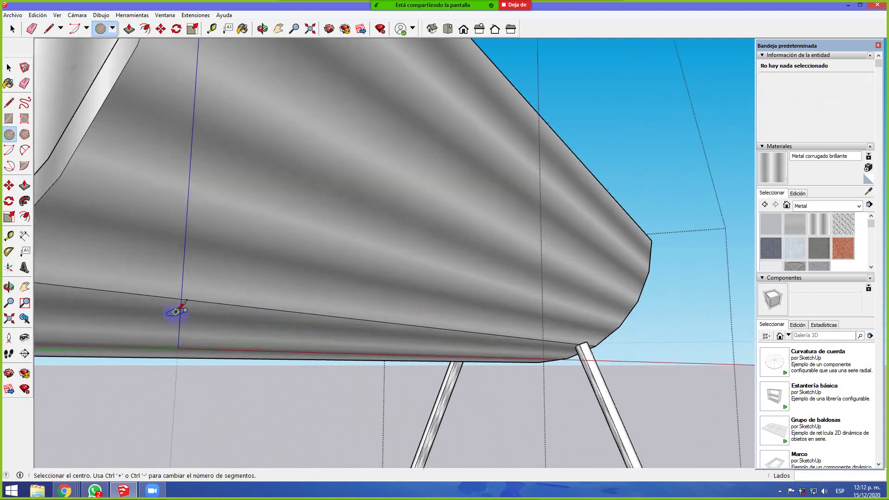
{"action": "left_click", "coordinate": [190, 295]}
{"action": "scroll", "coordinate": [192, 293], "scroll_direction": "up", "scroll_amount": 4}
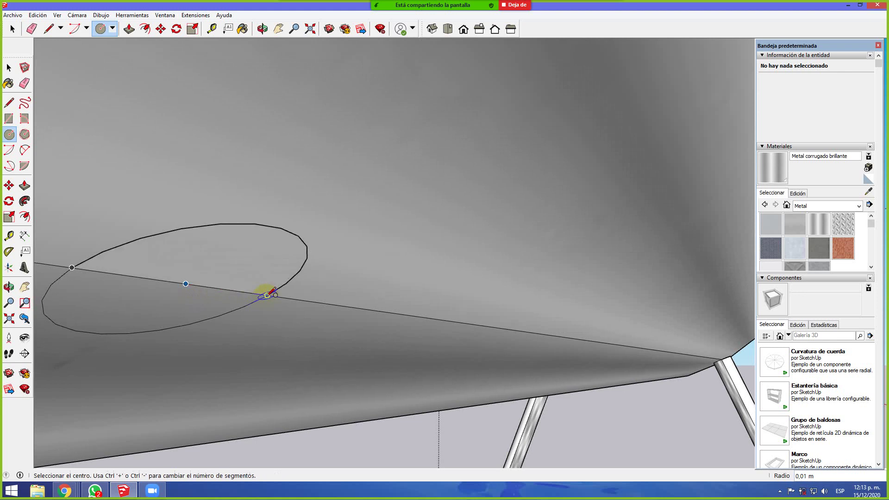
{"action": "left_click", "coordinate": [265, 296]}
{"action": "scroll", "coordinate": [267, 295], "scroll_direction": "down", "scroll_amount": 2}
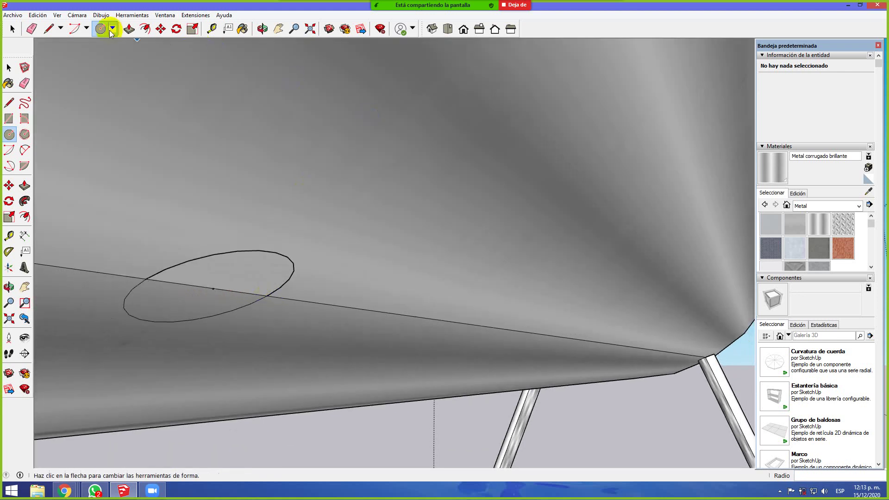
Extrude the lower half of the last circle 0.50 m downward to start the fourth leg
{"action": "left_click", "coordinate": [127, 30]}
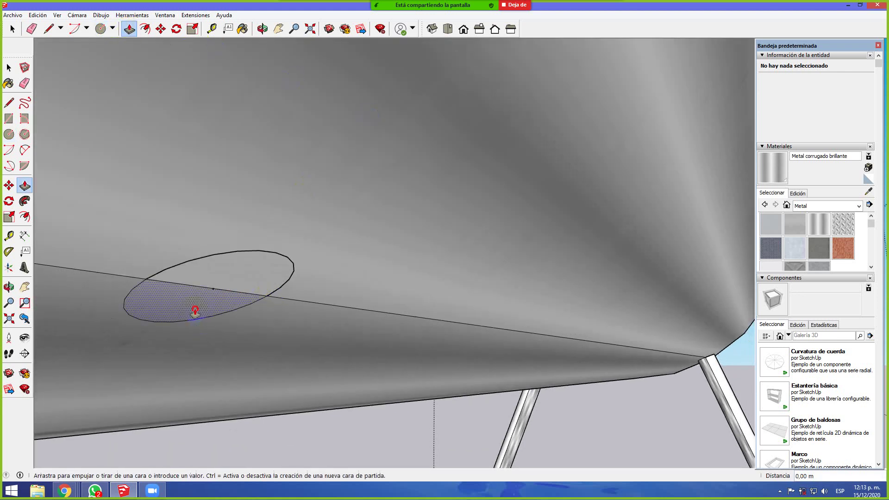
{"action": "left_click_drag", "start_coordinate": [194, 307], "coordinate": [291, 448]}
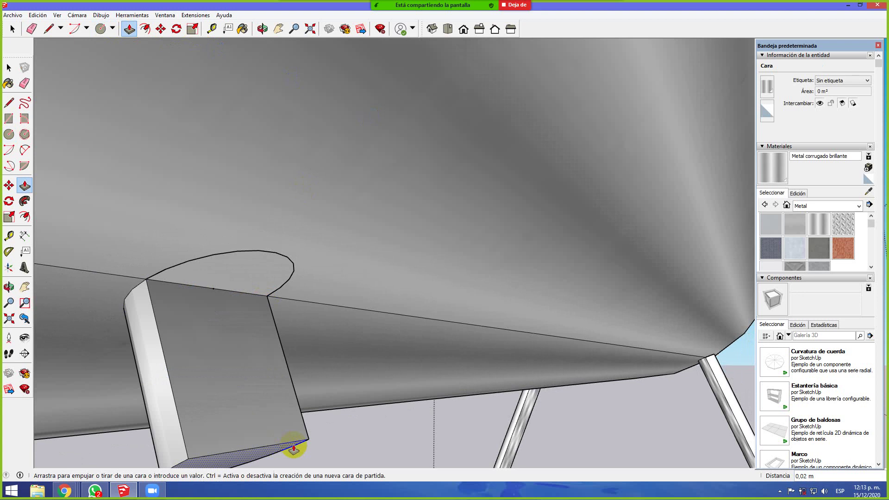
{"action": "key", "text": "Return"}
Extrude the upper half of the last circle 0.50 m to complete the fourth leg
{"action": "left_click_drag", "start_coordinate": [286, 295], "coordinate": [337, 451]}
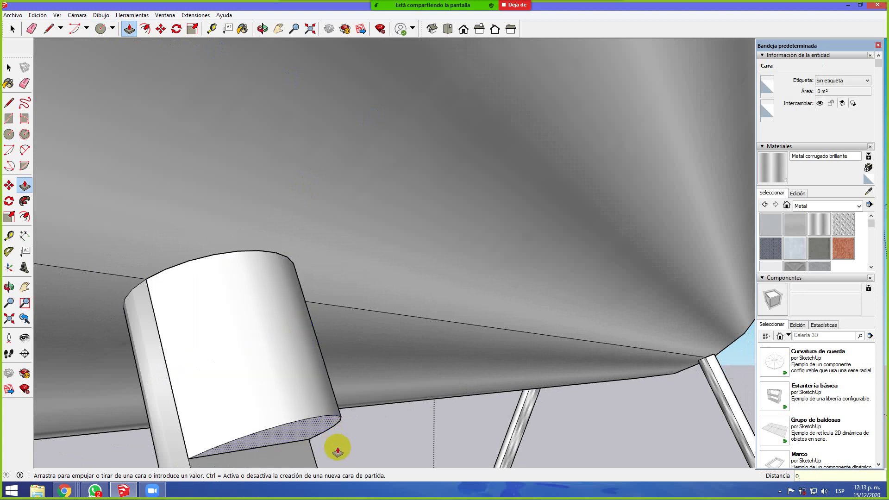
{"action": "key", "text": "Return"}
{"action": "scroll", "coordinate": [287, 347], "scroll_direction": "down", "scroll_amount": 6}
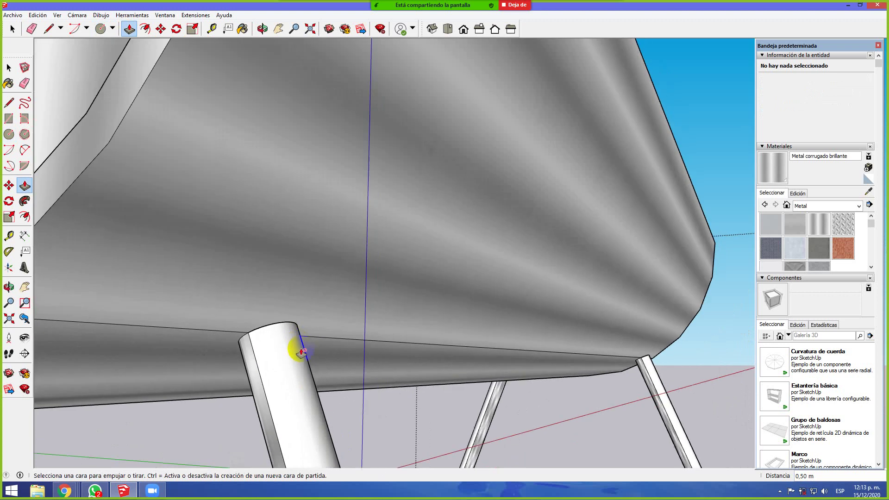
{"action": "scroll", "coordinate": [314, 333], "scroll_direction": "down", "scroll_amount": 5}
Paint the white faces of the legs on one long side of the trough with Metal corrugado brillante
{"action": "middle_click_drag", "start_coordinate": [294, 338], "coordinate": [311, 351]}
{"action": "key", "text": "o"}
{"action": "left_click_drag", "start_coordinate": [476, 373], "coordinate": [303, 411]}
{"action": "key", "text": "p"}
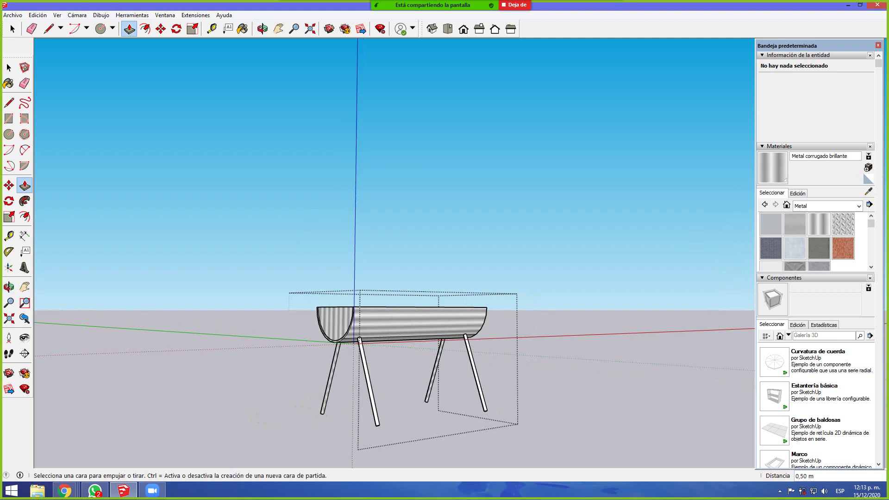
{"action": "left_click", "coordinate": [242, 29]}
{"action": "scroll", "coordinate": [359, 386], "scroll_direction": "up", "scroll_amount": 4}
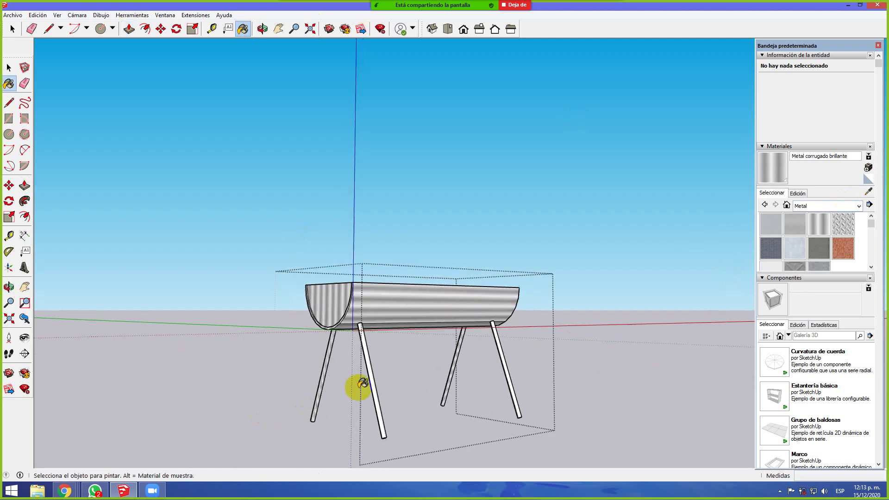
{"action": "left_click", "coordinate": [366, 378]}
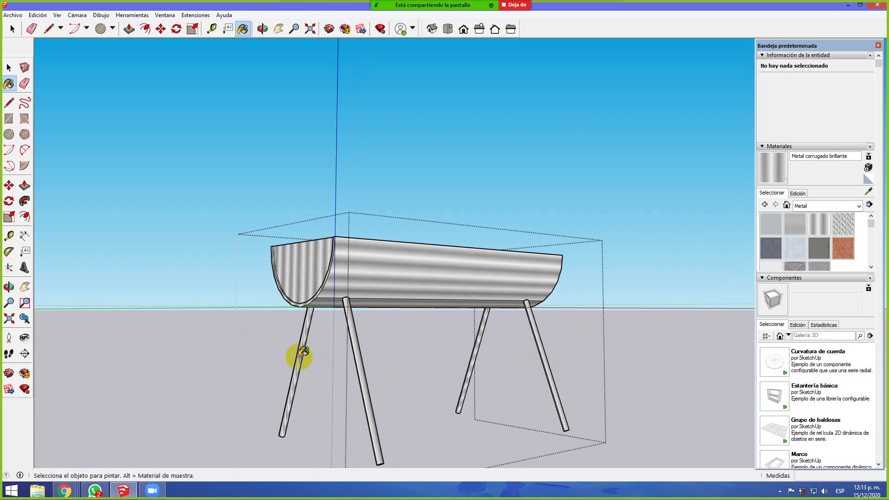
Paint the remaining unpainted faces of all four legs with Metal corrugado brillante
{"action": "middle_click_drag", "start_coordinate": [299, 353], "coordinate": [496, 373]}
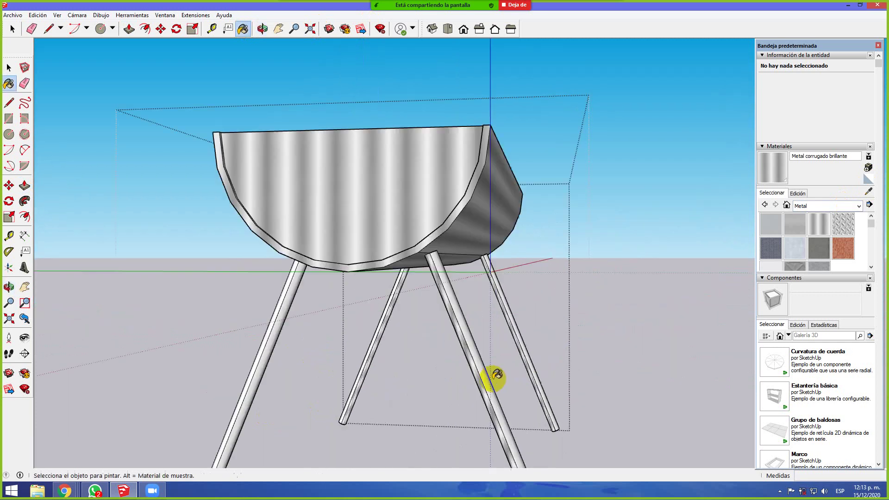
{"action": "scroll", "coordinate": [491, 374], "scroll_direction": "up", "scroll_amount": 5}
{"action": "left_click", "coordinate": [481, 371]}
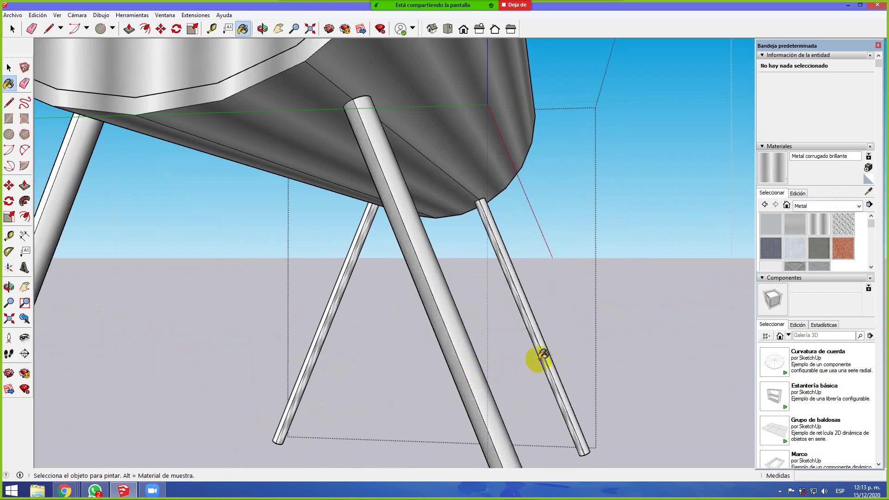
{"action": "left_click", "coordinate": [544, 354]}
{"action": "left_click", "coordinate": [330, 319]}
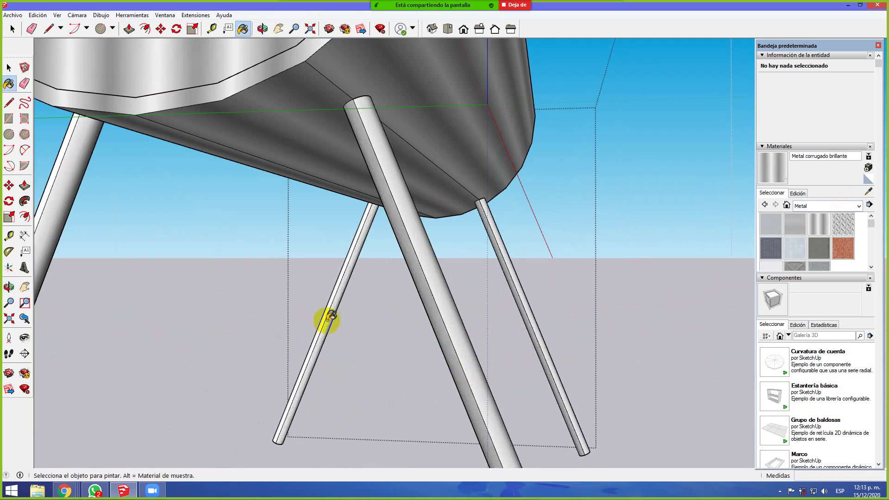
{"action": "left_click", "coordinate": [327, 313]}
{"action": "middle_click_drag", "start_coordinate": [322, 316], "coordinate": [430, 323]}
{"action": "scroll", "coordinate": [431, 324], "scroll_direction": "down", "scroll_amount": 3}
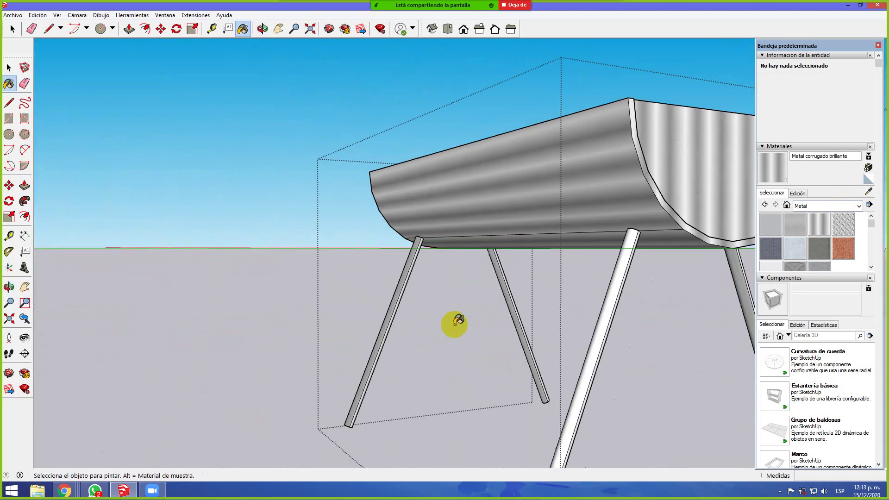
{"action": "left_click", "coordinate": [605, 324]}
{"action": "scroll", "coordinate": [607, 325], "scroll_direction": "up", "scroll_amount": 3}
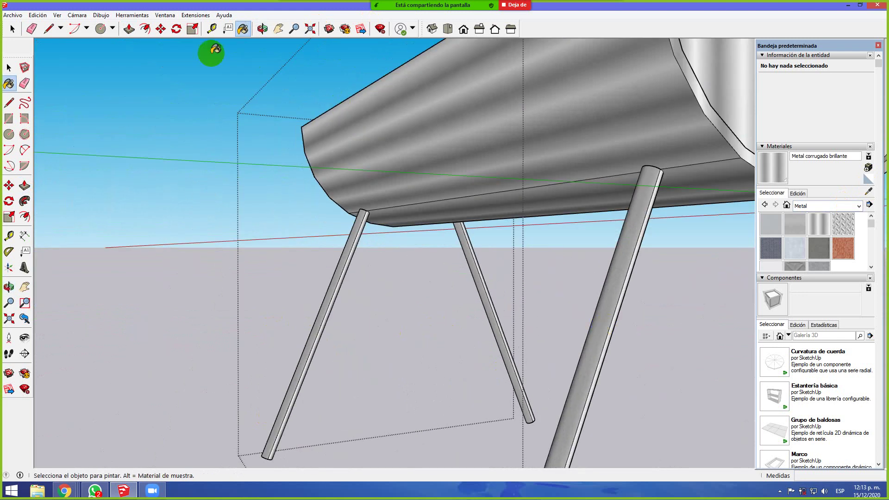
Erase the seam edge running lengthwise along the leg where its two extruded halves meet
{"action": "left_click", "coordinate": [32, 29]}
{"action": "left_click_drag", "start_coordinate": [607, 329], "coordinate": [609, 331]}
{"action": "mouse_move", "coordinate": [645, 351]}
{"action": "middle_mouse_down"}
{"action": "mouse_move", "coordinate": [586, 322]}
{"action": "mouse_move", "coordinate": [277, 329]}
{"action": "middle_mouse_up"}
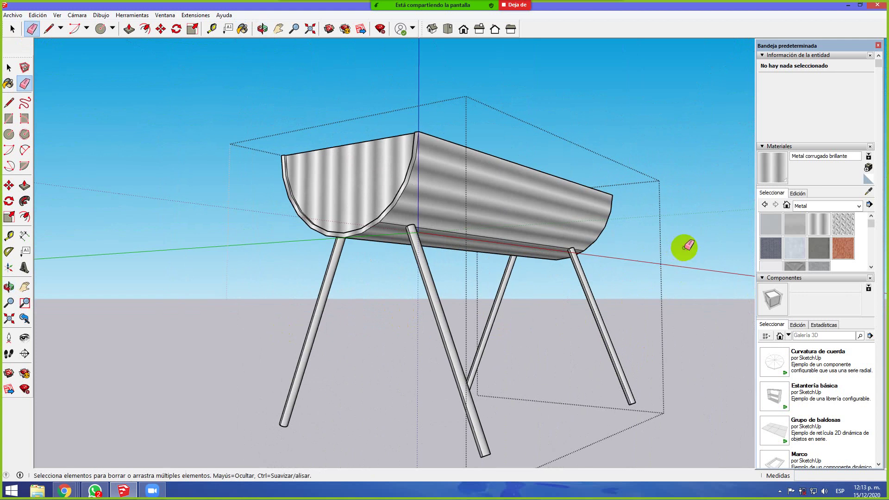
Finish editing inside the trough group and select the whole group beside the house
{"action": "left_click", "coordinate": [12, 29]}
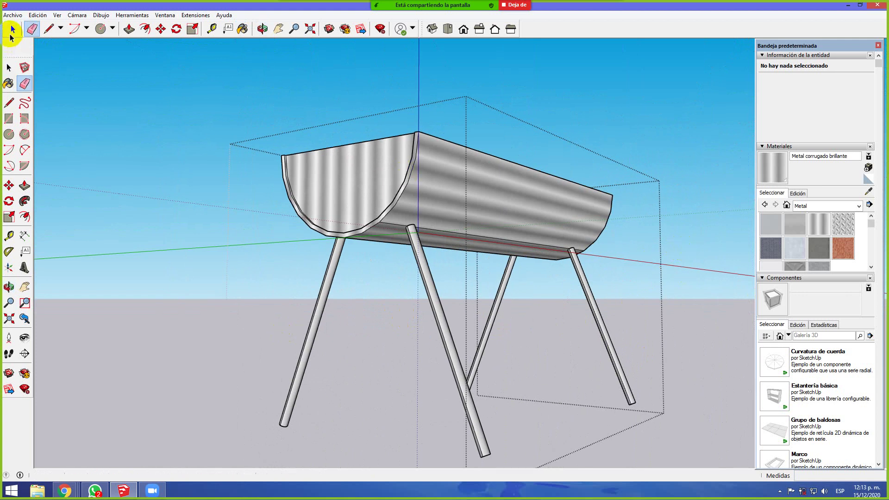
{"action": "middle_click_drag", "start_coordinate": [583, 290], "coordinate": [347, 389]}
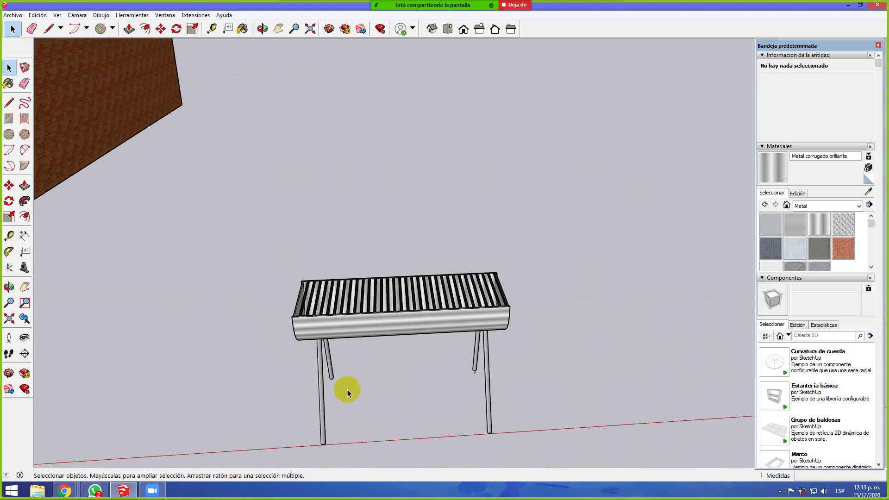
{"action": "scroll", "coordinate": [354, 370], "scroll_direction": "down", "scroll_amount": 2}
{"action": "scroll", "coordinate": [363, 362], "scroll_direction": "up", "scroll_amount": 3}
{"action": "scroll", "coordinate": [538, 318], "scroll_direction": "down", "scroll_amount": 3}
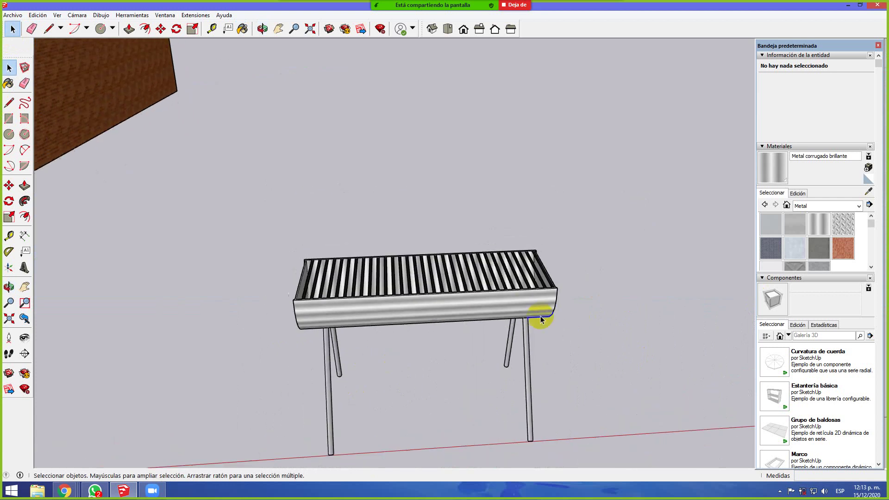
{"action": "left_click", "coordinate": [448, 308]}
{"action": "middle_click_drag", "start_coordinate": [499, 371], "coordinate": [482, 336]}
{"action": "scroll", "coordinate": [475, 330], "scroll_direction": "down", "scroll_amount": 2}
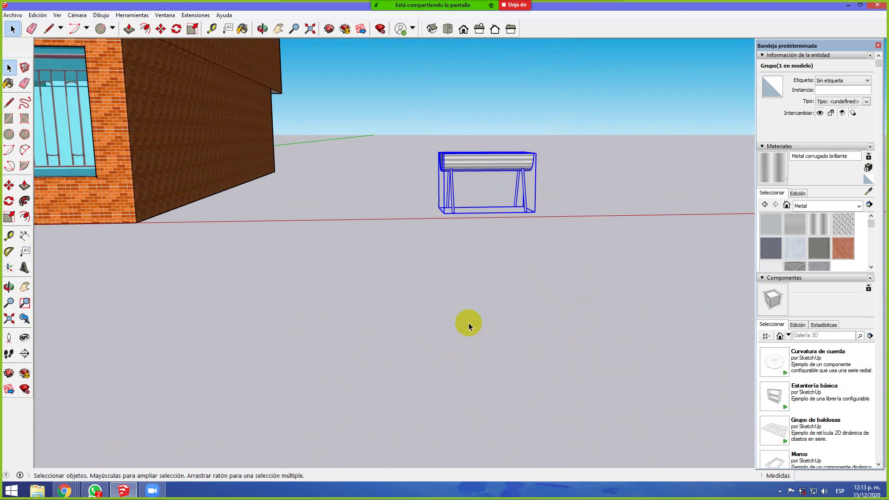
{"action": "middle_click_drag", "start_coordinate": [279, 240], "coordinate": [309, 229]}
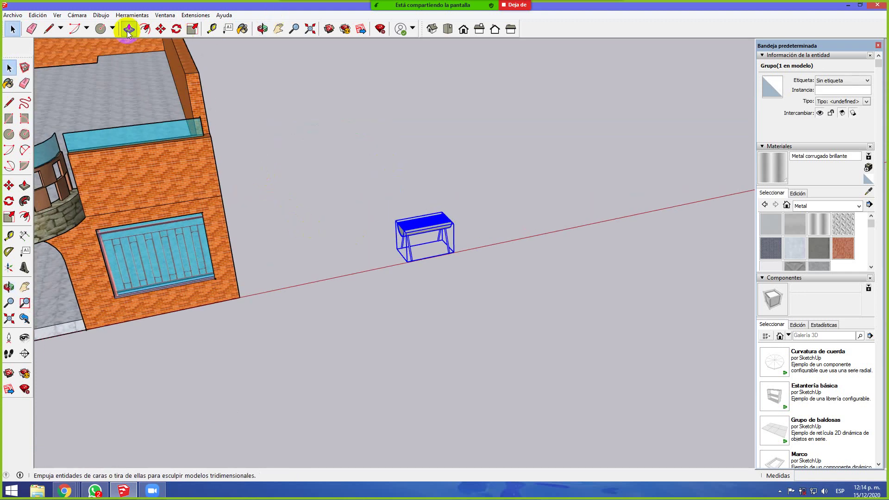
Move the trough group by its bottom corner about 9.87 m from beside the house onto the terrace's marble floor near the side wall
{"action": "left_click", "coordinate": [161, 29]}
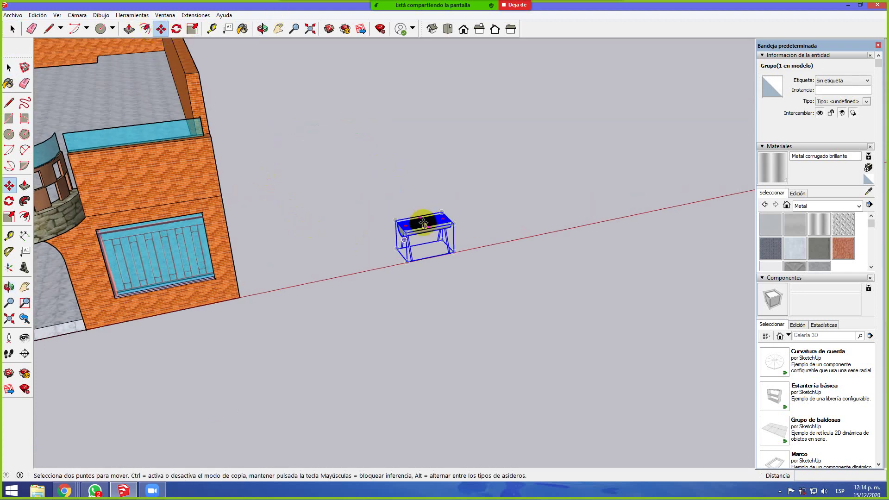
{"action": "scroll", "coordinate": [406, 263], "scroll_direction": "up", "scroll_amount": 3}
{"action": "left_click", "coordinate": [405, 257]}
{"action": "scroll", "coordinate": [297, 198], "scroll_direction": "down", "scroll_amount": 4}
{"action": "scroll", "coordinate": [217, 210], "scroll_direction": "down", "scroll_amount": 3}
{"action": "scroll", "coordinate": [195, 119], "scroll_direction": "down", "scroll_amount": 3}
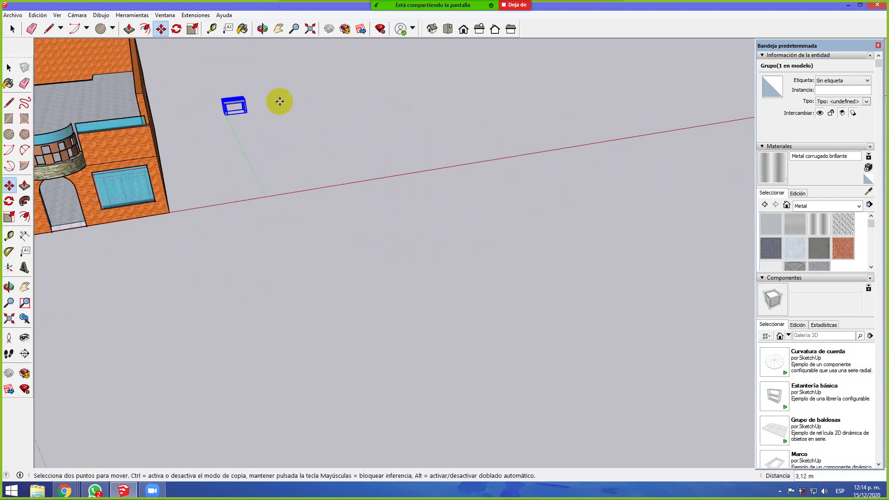
{"action": "scroll", "coordinate": [674, 70], "scroll_direction": "down", "scroll_amount": 2}
{"action": "scroll", "coordinate": [294, 103], "scroll_direction": "up", "scroll_amount": 5}
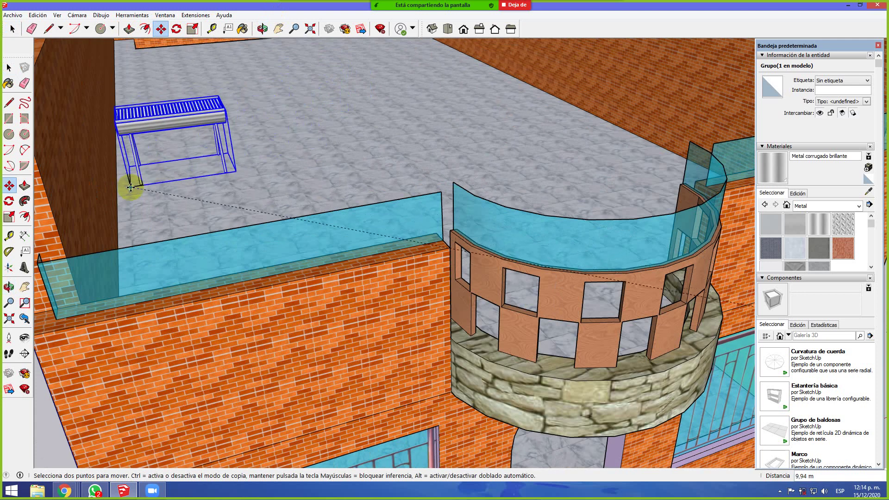
{"action": "scroll", "coordinate": [126, 192], "scroll_direction": "up", "scroll_amount": 3}
{"action": "scroll", "coordinate": [126, 191], "scroll_direction": "up", "scroll_amount": 3}
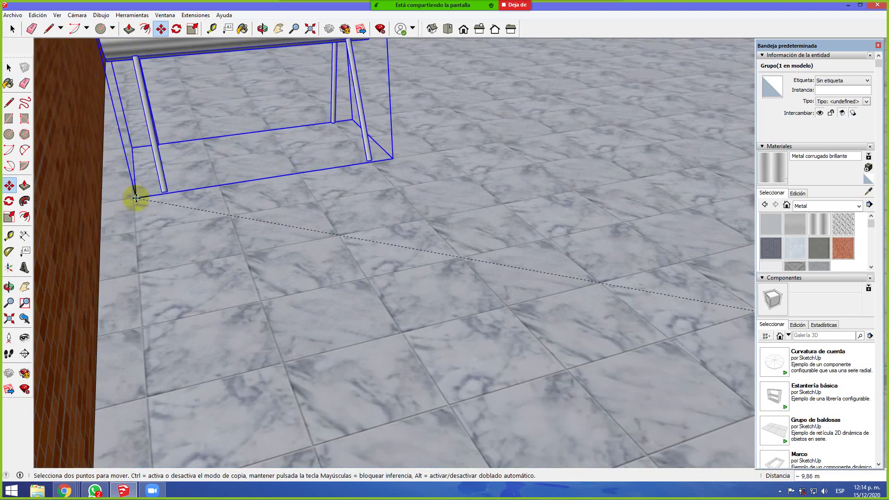
{"action": "left_click", "coordinate": [133, 200]}
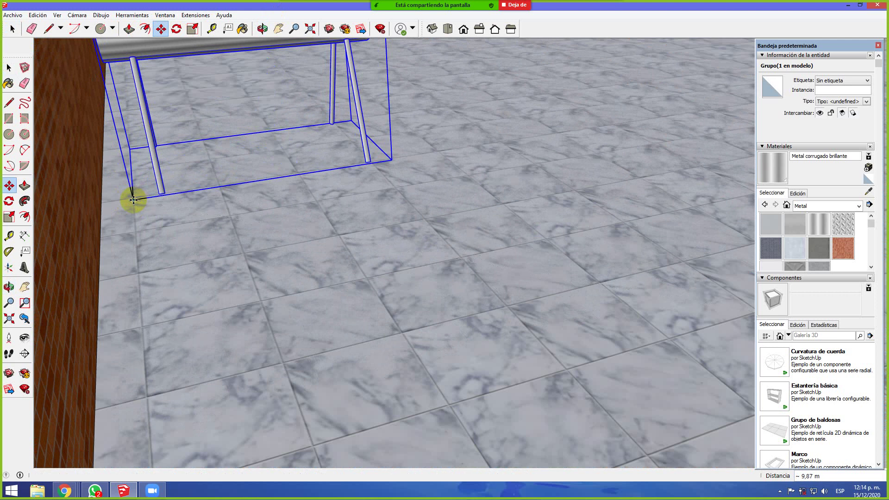
Rotate the trough group 90° horizontally about an upper corner of its bounding box so its length runs parallel to the side wall
{"action": "scroll", "coordinate": [260, 240], "scroll_direction": "down", "scroll_amount": 4}
{"action": "scroll", "coordinate": [358, 198], "scroll_direction": "down", "scroll_amount": 3}
{"action": "middle_click_drag", "start_coordinate": [377, 188], "coordinate": [349, 198]}
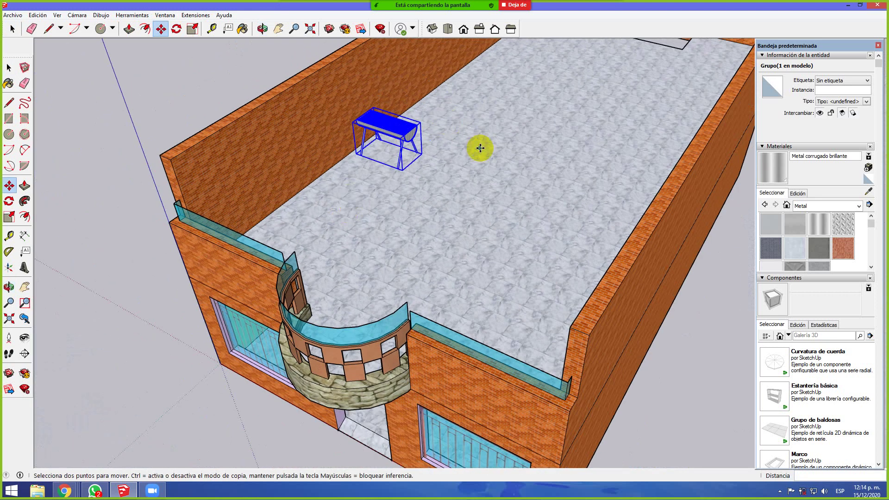
{"action": "scroll", "coordinate": [460, 145], "scroll_direction": "up", "scroll_amount": 6}
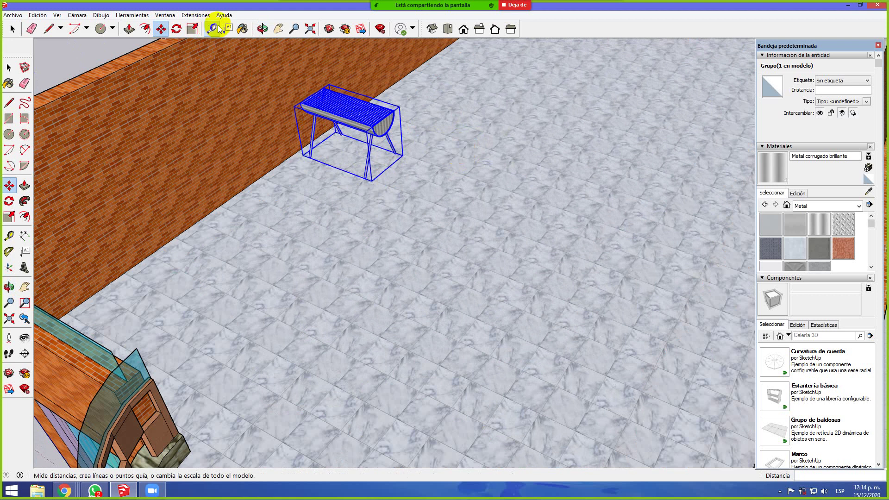
{"action": "left_click", "coordinate": [176, 29]}
{"action": "scroll", "coordinate": [348, 104], "scroll_direction": "up", "scroll_amount": 5}
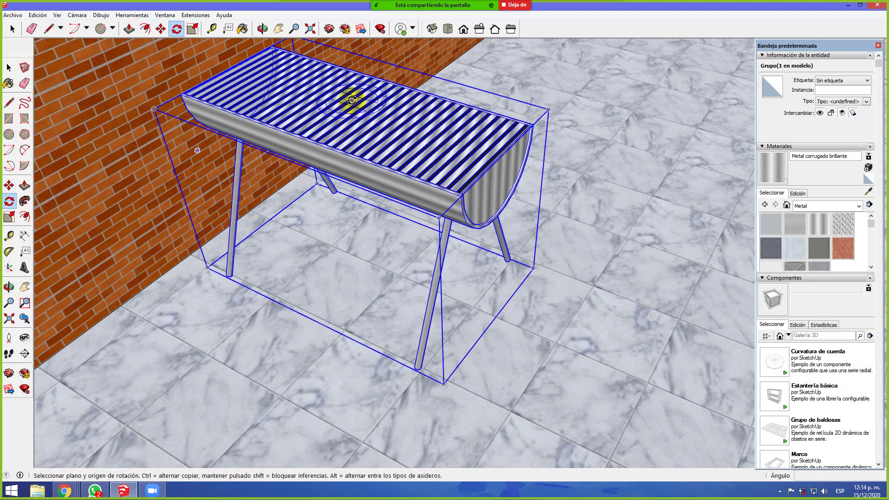
{"action": "left_click", "coordinate": [549, 110]}
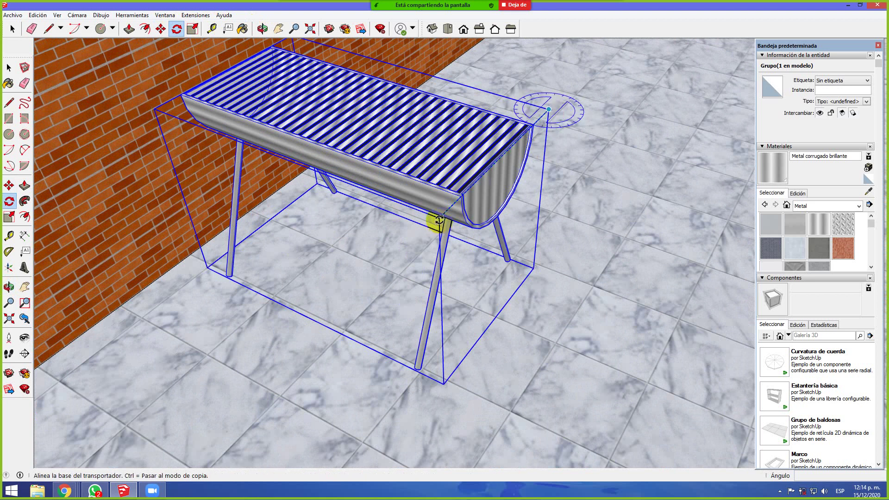
{"action": "left_click", "coordinate": [438, 218]}
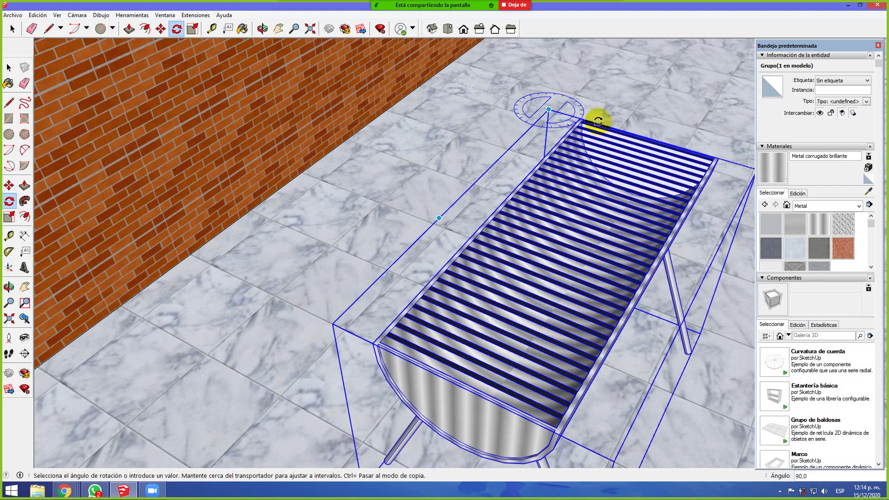
{"action": "left_click", "coordinate": [598, 121]}
{"action": "scroll", "coordinate": [595, 130], "scroll_direction": "down", "scroll_amount": 5}
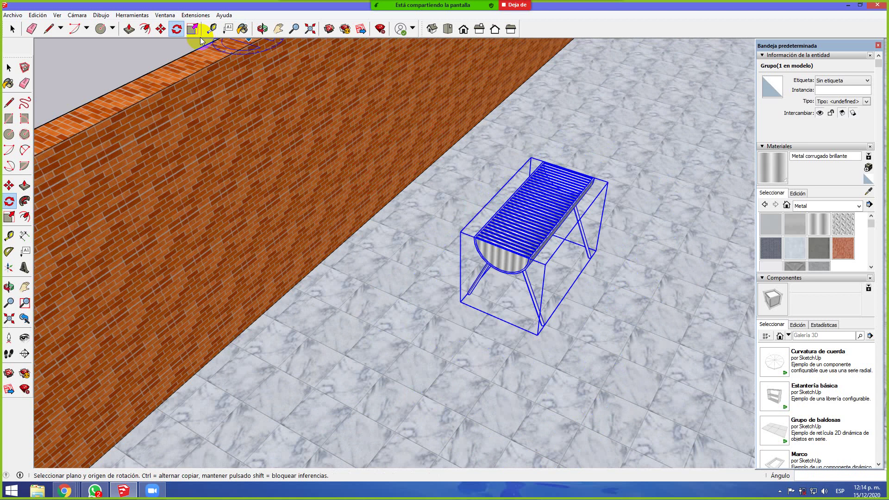
Move the trough group across the terrace floor closer to the brick side wall and clear the selection
{"action": "left_click", "coordinate": [160, 28]}
{"action": "left_click", "coordinate": [461, 302]}
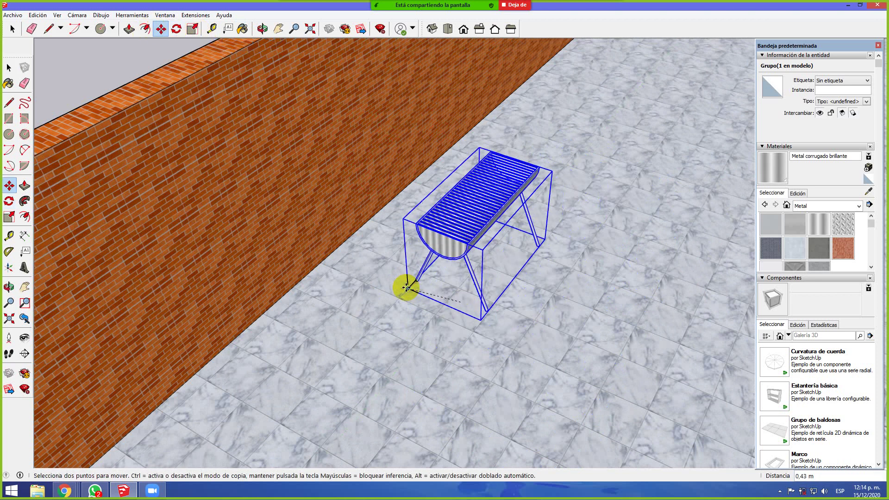
{"action": "left_click", "coordinate": [393, 255]}
{"action": "middle_click_drag", "start_coordinate": [559, 304], "coordinate": [363, 246]}
{"action": "scroll", "coordinate": [389, 255], "scroll_direction": "down", "scroll_amount": 6}
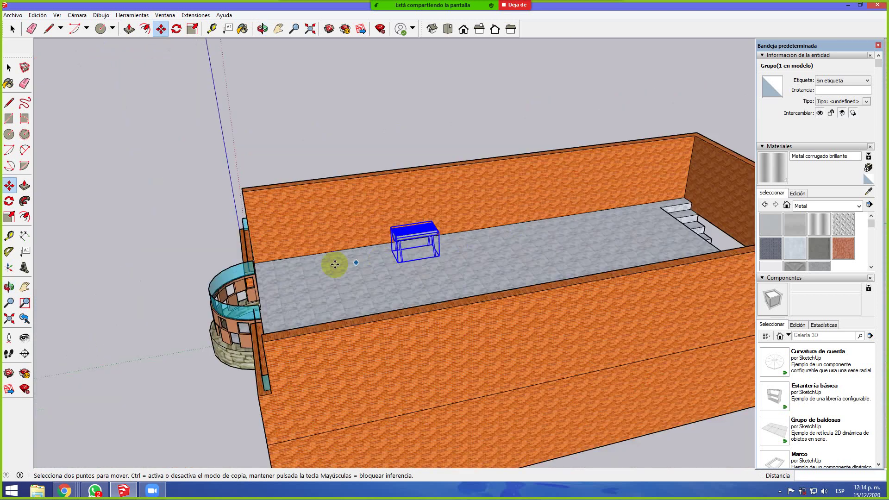
{"action": "left_click", "coordinate": [186, 231]}
{"action": "right_click", "coordinate": [358, 223]}
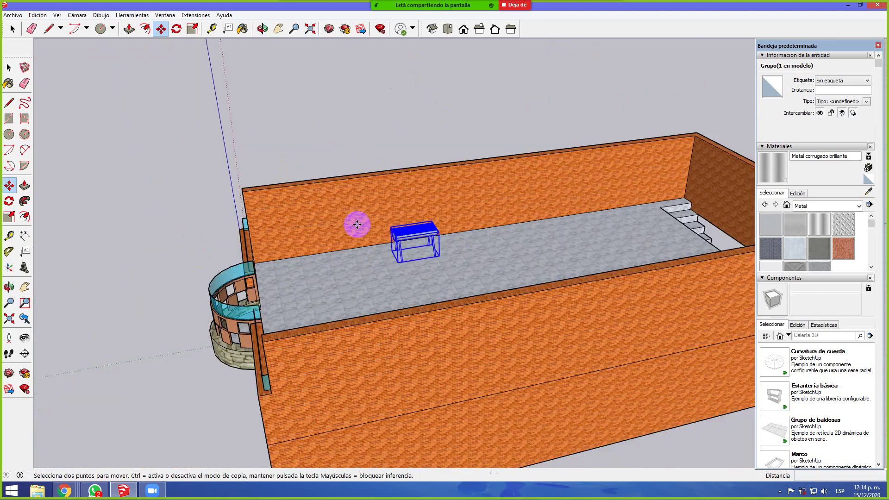
{"action": "left_click", "coordinate": [12, 29]}
{"action": "left_click", "coordinate": [162, 216]}
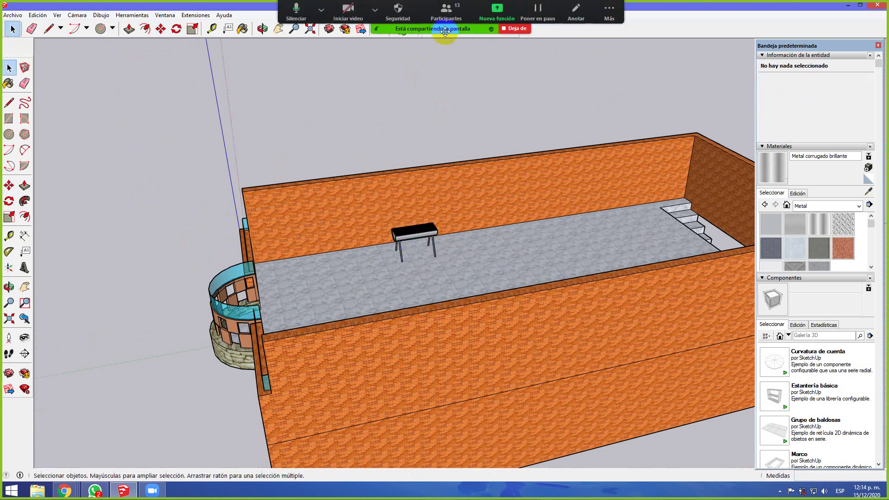
Check the trough's placement on the terrace in plan and front views, and which terrace and facade parts select separately from it
{"action": "left_click", "coordinate": [448, 28]}
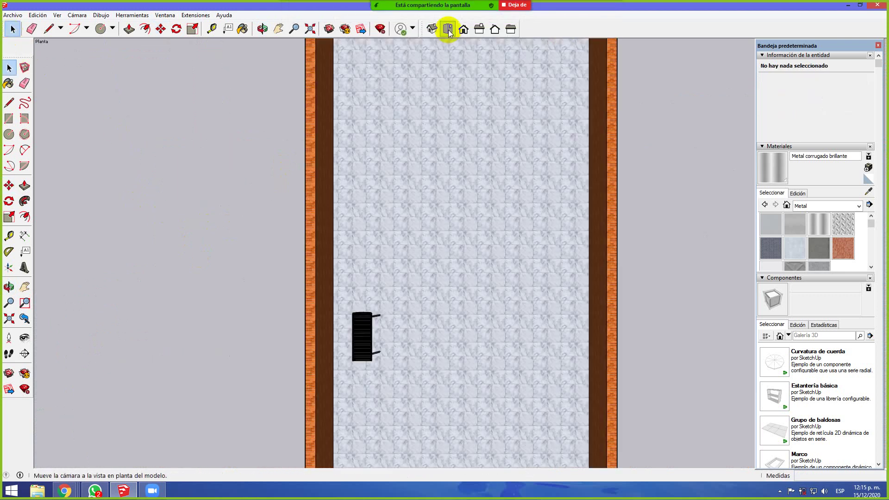
{"action": "scroll", "coordinate": [446, 183], "scroll_direction": "down", "scroll_amount": 3}
{"action": "middle_click_drag", "start_coordinate": [460, 276], "coordinate": [456, 91]}
{"action": "scroll", "coordinate": [429, 270], "scroll_direction": "up", "scroll_amount": 4}
{"action": "scroll", "coordinate": [430, 270], "scroll_direction": "up", "scroll_amount": 3}
{"action": "middle_click_drag", "start_coordinate": [382, 252], "coordinate": [351, 194]}
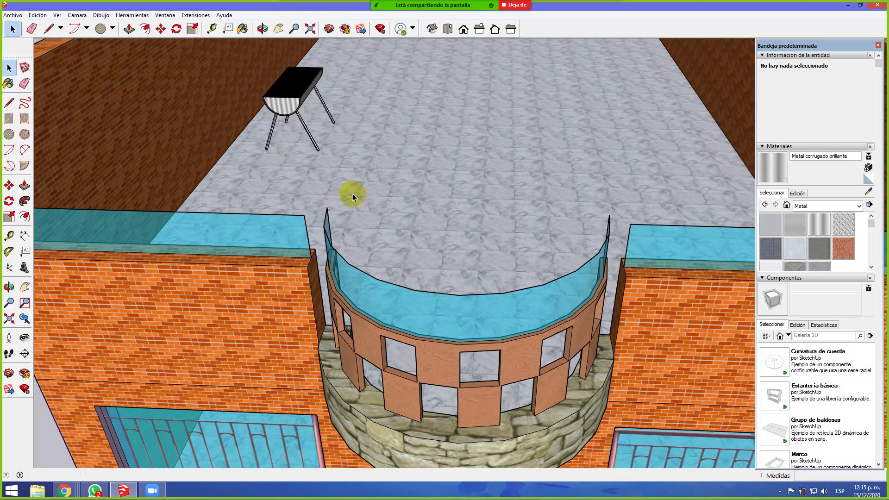
{"action": "scroll", "coordinate": [353, 195], "scroll_direction": "down", "scroll_amount": 3}
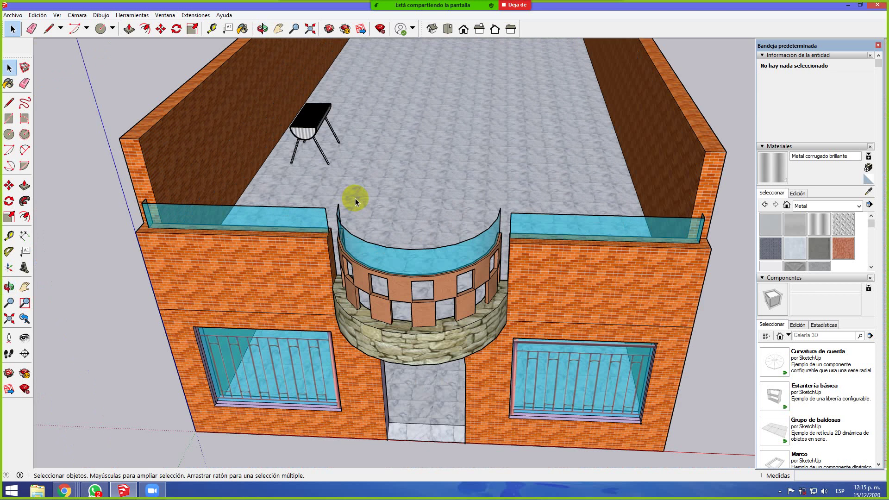
{"action": "left_click", "coordinate": [379, 187]}
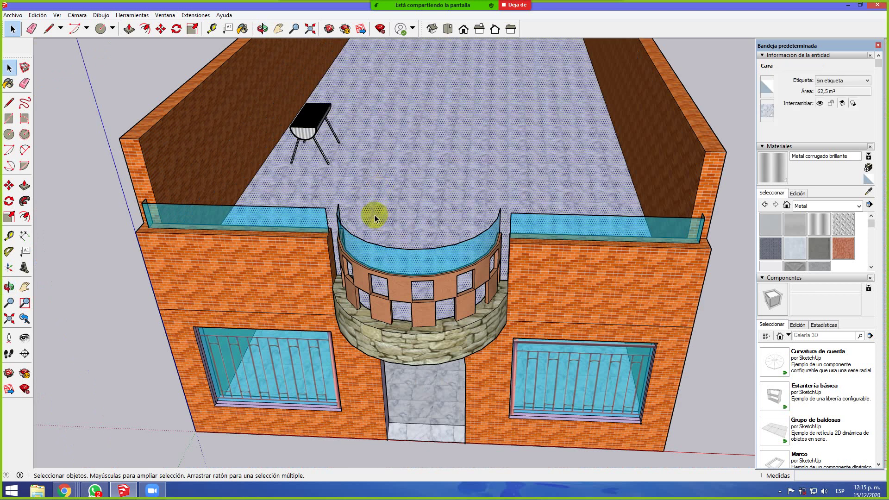
{"action": "left_click", "coordinate": [562, 295]}
{"action": "left_click", "coordinate": [472, 254]}
{"action": "left_click", "coordinate": [310, 146]}
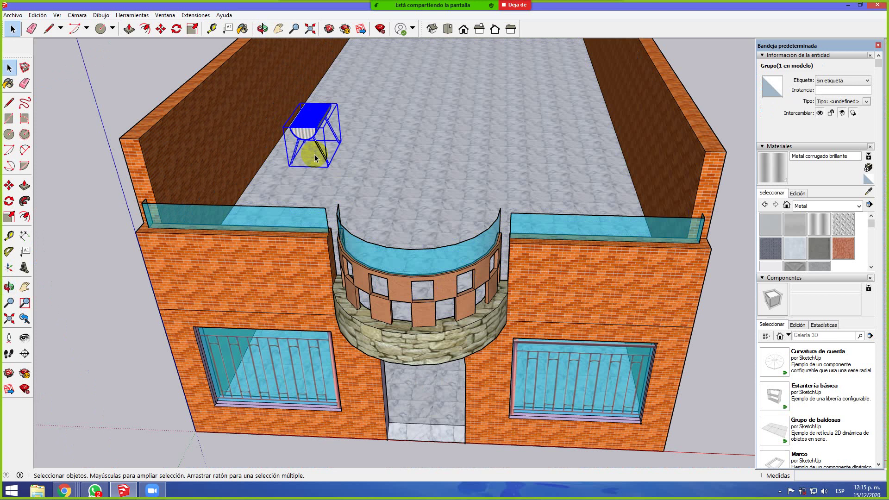
Select all of the house's loose geometry and make it one group, separate from the trough
{"action": "middle_click_drag", "start_coordinate": [565, 209], "coordinate": [536, 194]}
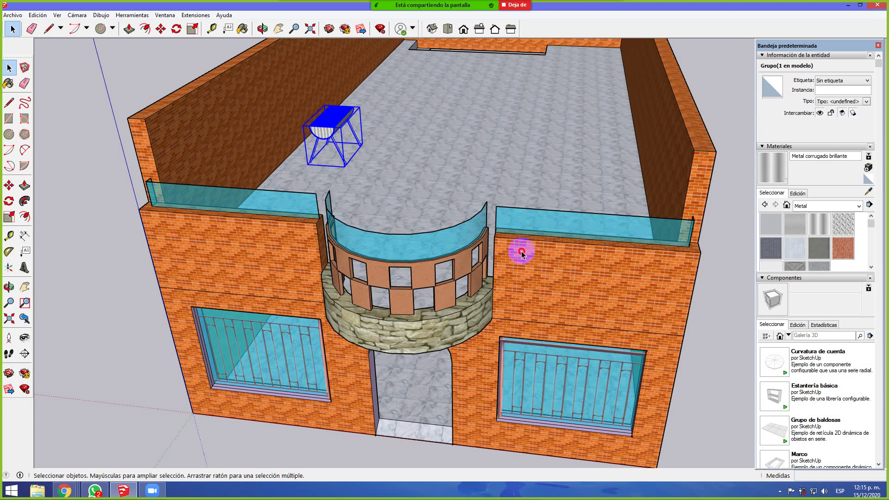
{"action": "key", "text": "ctrl+a"}
{"action": "middle_click_drag", "start_coordinate": [520, 253], "coordinate": [357, 188]}
{"action": "scroll", "coordinate": [293, 94], "scroll_direction": "up", "scroll_amount": 10}
{"action": "scroll", "coordinate": [395, 217], "scroll_direction": "down", "scroll_amount": 8}
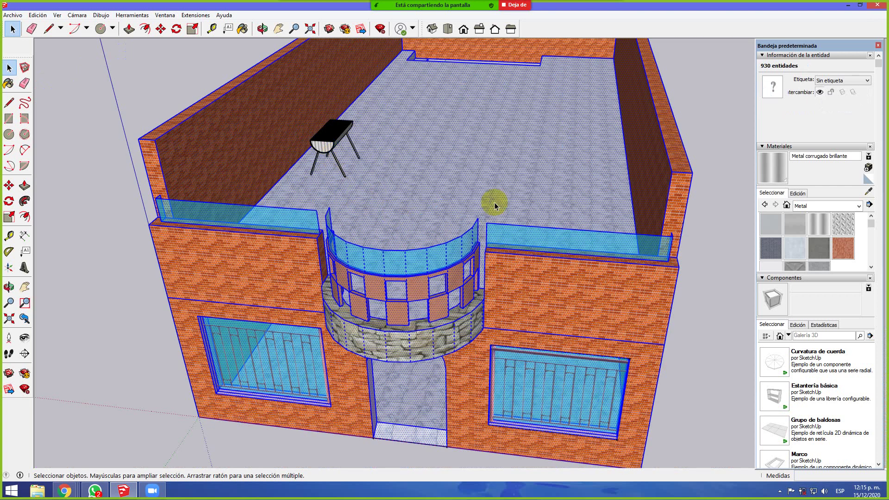
{"action": "right_click", "coordinate": [494, 204]}
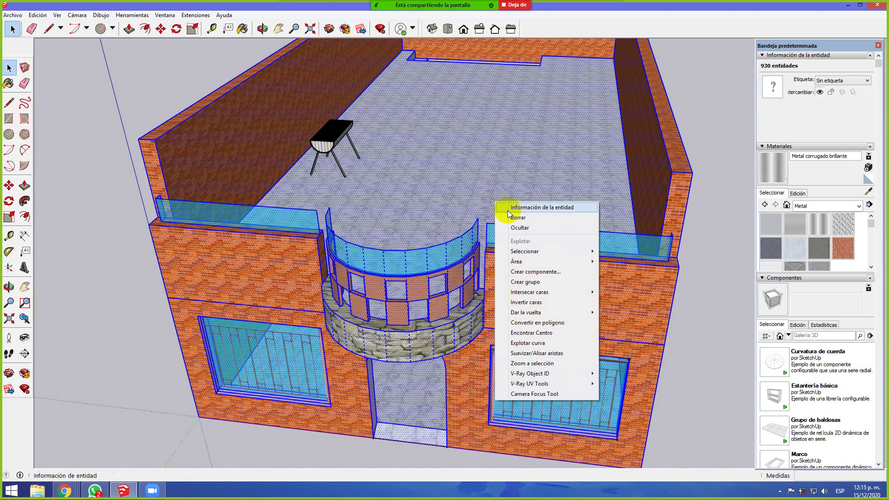
{"action": "left_click", "coordinate": [525, 282]}
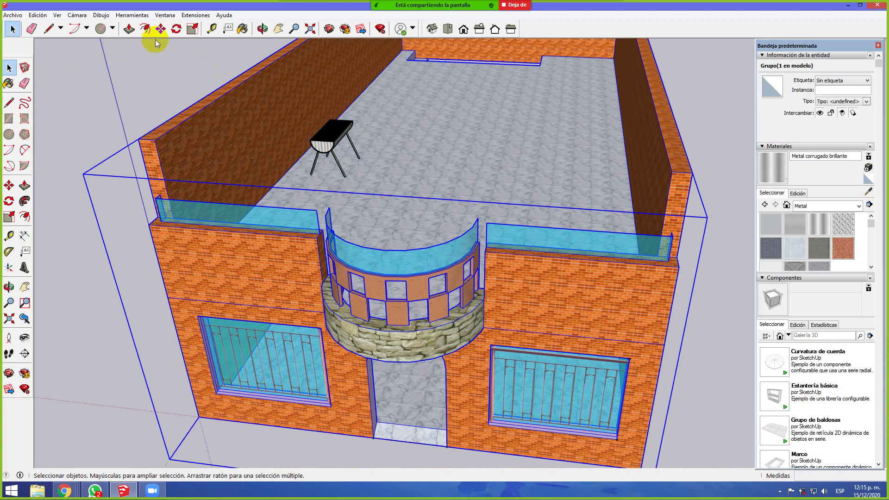
{"action": "left_click", "coordinate": [160, 29]}
{"action": "left_click_drag", "start_coordinate": [254, 254], "coordinate": [558, 300]}
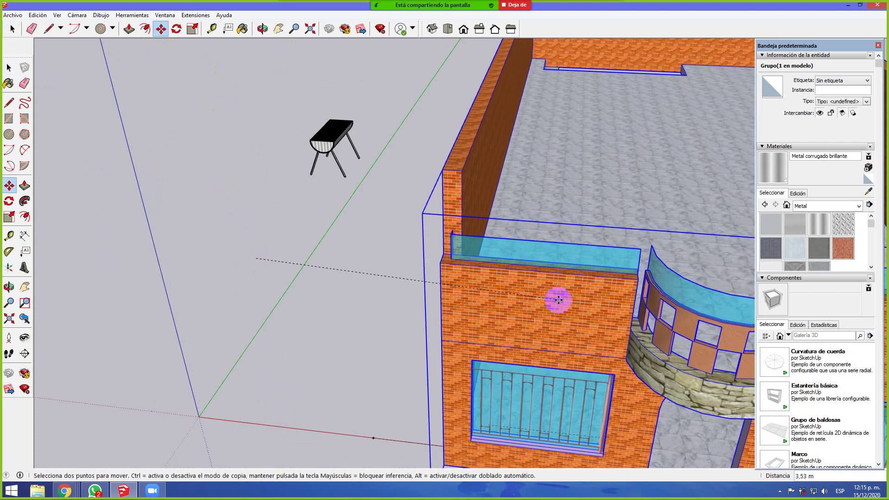
{"action": "key", "text": "Escape"}
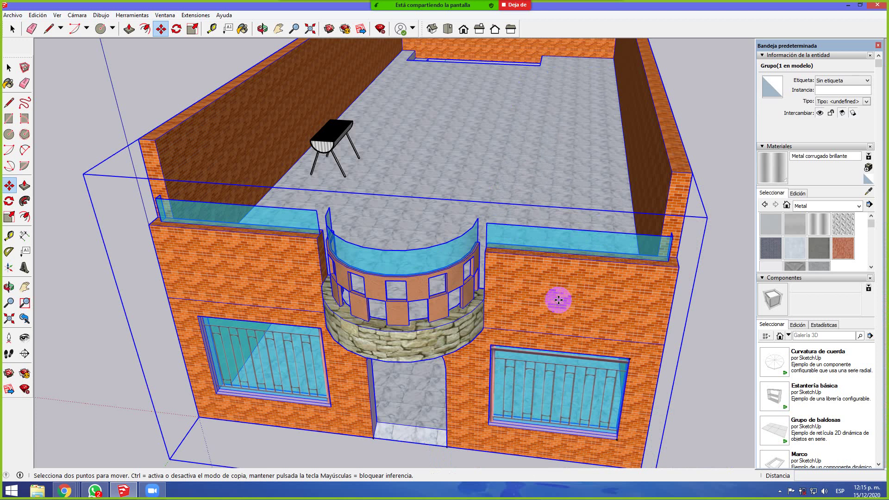
{"action": "key", "text": "Escape"}
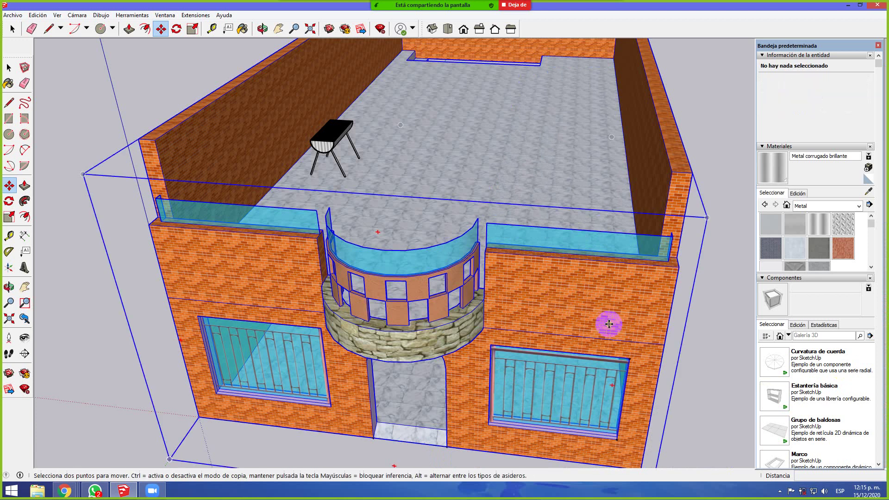
Examine the grouped house and the trough on the terrace from the front, close up and from the side, and clear the selection
{"action": "middle_click_drag", "start_coordinate": [676, 345], "coordinate": [597, 317]}
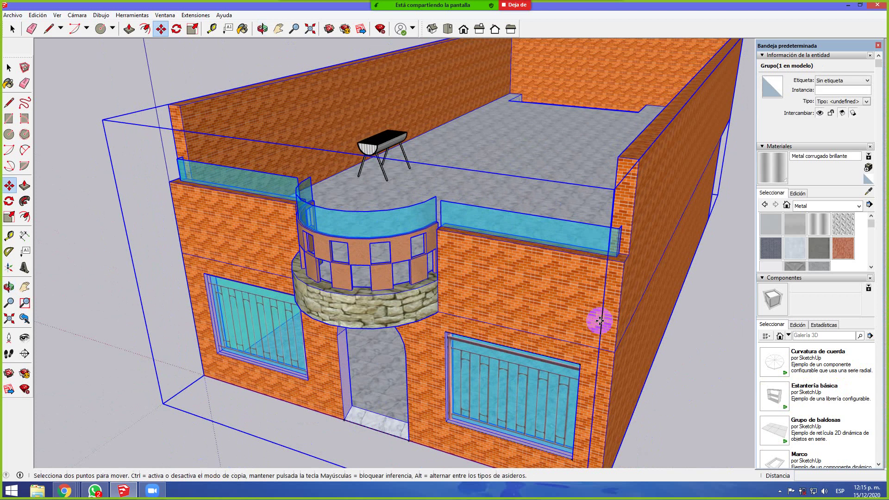
{"action": "middle_click_drag", "start_coordinate": [364, 311], "coordinate": [469, 315]}
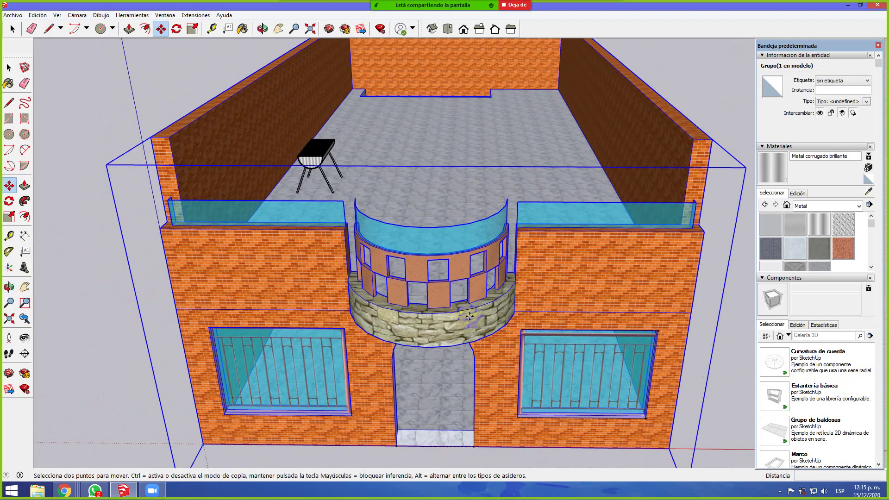
{"action": "scroll", "coordinate": [416, 289], "scroll_direction": "down", "scroll_amount": 1}
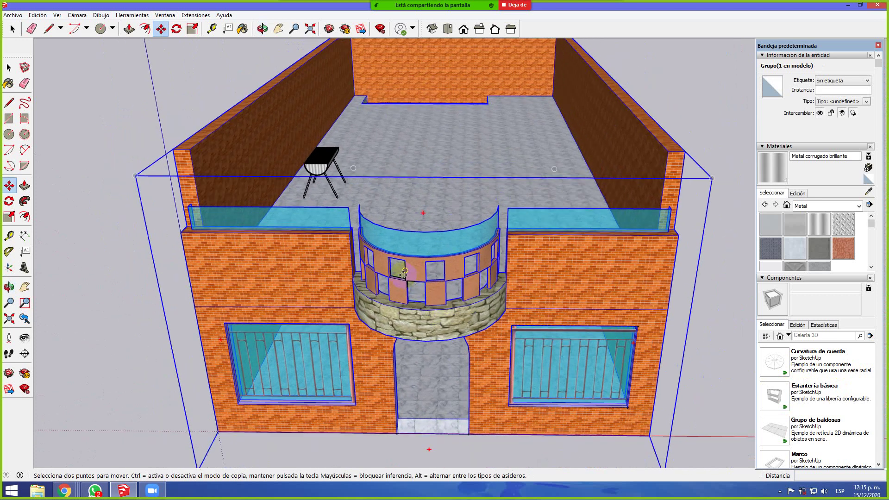
{"action": "key", "text": "ctrl+t"}
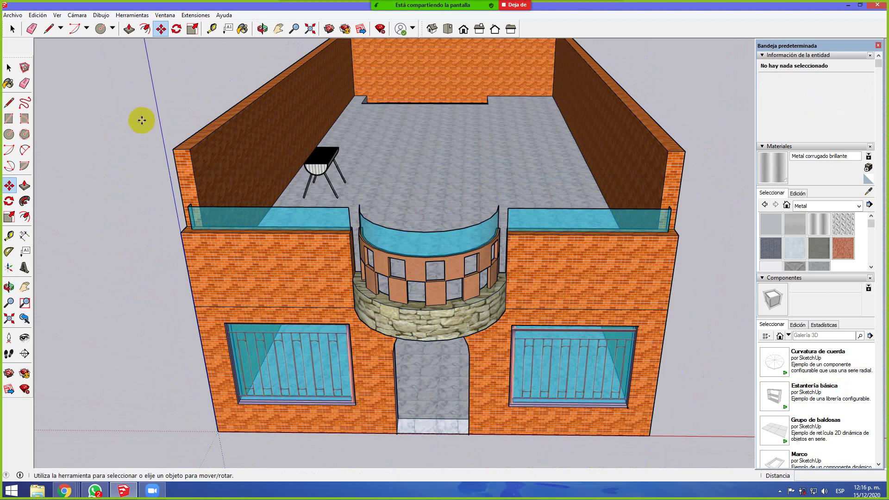
{"action": "middle_click_drag", "start_coordinate": [111, 126], "coordinate": [161, 158]}
{"action": "scroll", "coordinate": [272, 145], "scroll_direction": "up", "scroll_amount": 6}
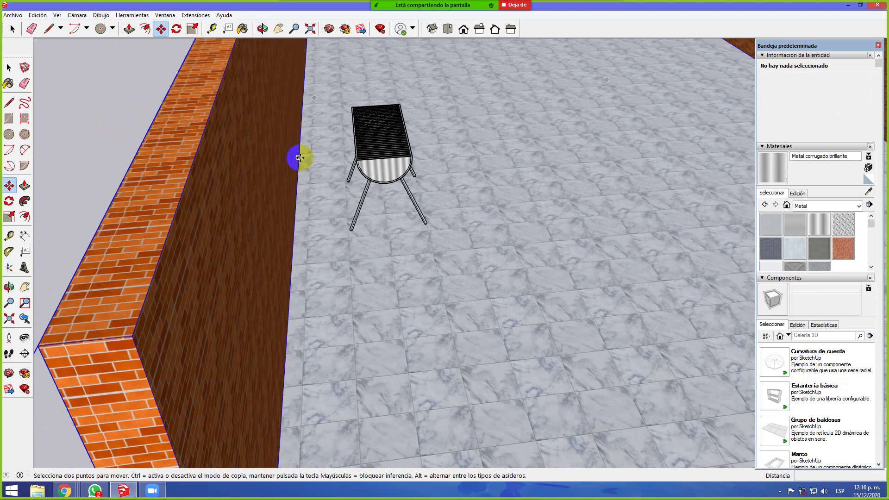
{"action": "middle_click_drag", "start_coordinate": [335, 131], "coordinate": [203, 176]}
{"action": "scroll", "coordinate": [203, 175], "scroll_direction": "up", "scroll_amount": 2}
{"action": "scroll", "coordinate": [530, 159], "scroll_direction": "up", "scroll_amount": 3}
{"action": "middle_click_drag", "start_coordinate": [567, 165], "coordinate": [422, 206]}
{"action": "scroll", "coordinate": [398, 144], "scroll_direction": "down", "scroll_amount": 1}
{"action": "middle_click_drag", "start_coordinate": [711, 153], "coordinate": [543, 102]}
{"action": "scroll", "coordinate": [541, 108], "scroll_direction": "down", "scroll_amount": 3}
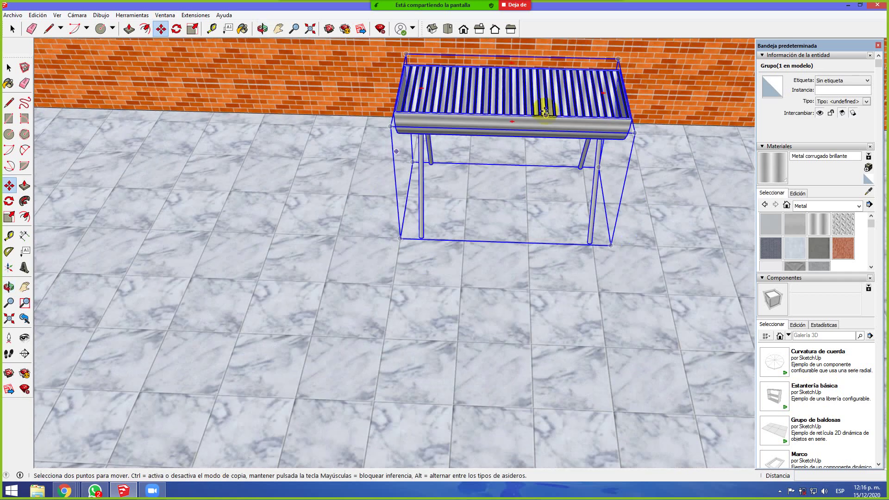
{"action": "scroll", "coordinate": [325, 205], "scroll_direction": "down", "scroll_amount": 6}
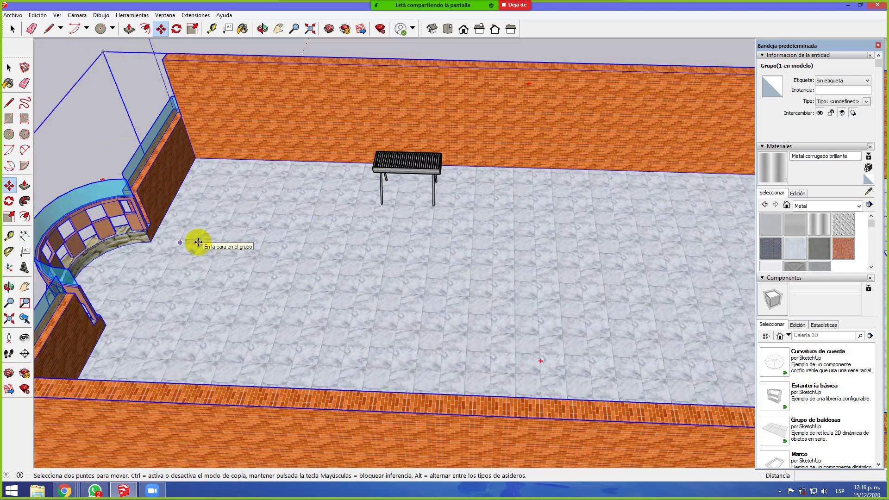
{"action": "scroll", "coordinate": [197, 240], "scroll_direction": "down", "scroll_amount": 4}
{"action": "left_click", "coordinate": [286, 109]}
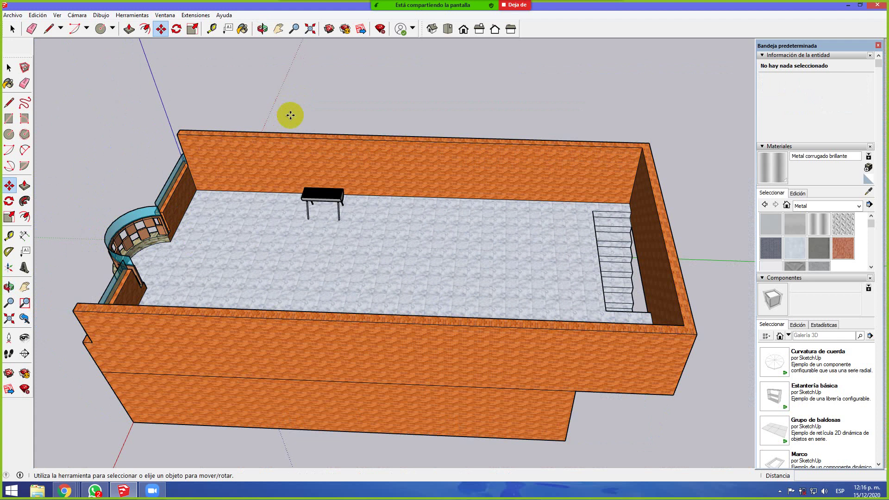
{"action": "scroll", "coordinate": [294, 234], "scroll_direction": "up", "scroll_amount": 5}
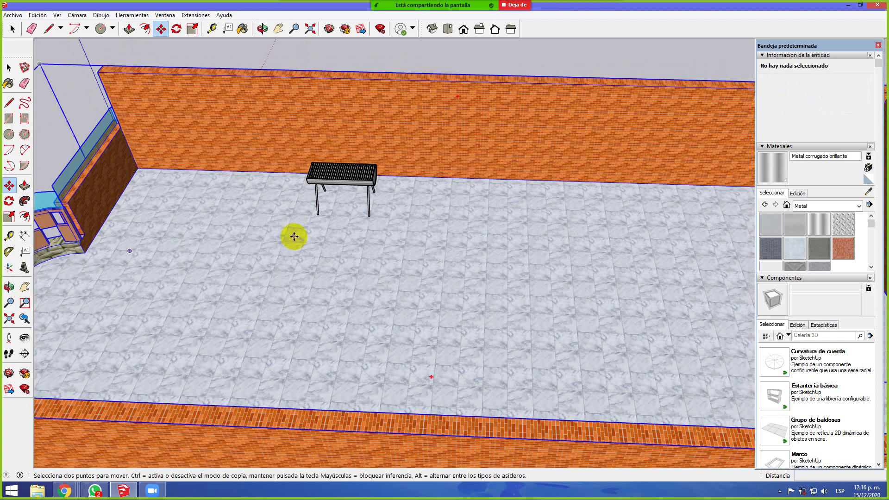
{"action": "scroll", "coordinate": [291, 230], "scroll_direction": "down", "scroll_amount": 2}
{"action": "scroll", "coordinate": [287, 204], "scroll_direction": "down", "scroll_amount": 5}
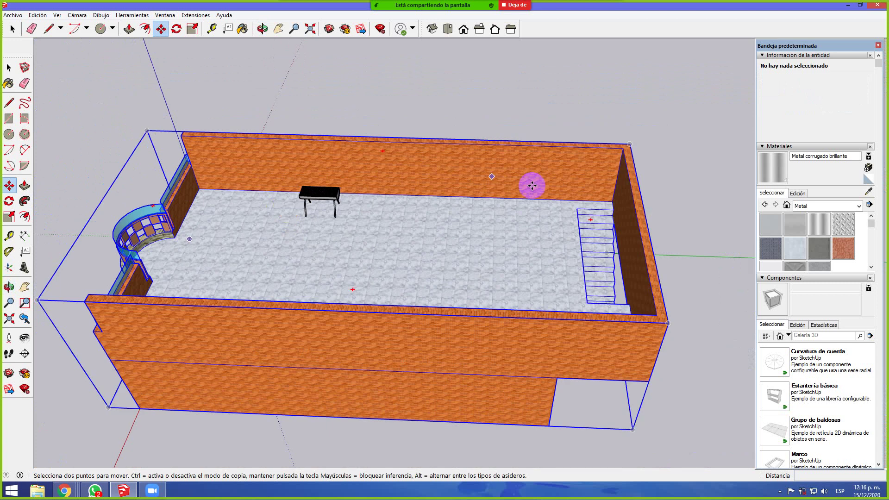
{"action": "mouse_move", "coordinate": [639, 407]}
{"action": "middle_mouse_down"}
{"action": "mouse_move", "coordinate": [574, 292]}
{"action": "mouse_move", "coordinate": [528, 176]}
{"action": "mouse_move", "coordinate": [579, 173]}
{"action": "mouse_move", "coordinate": [619, 244]}
{"action": "mouse_move", "coordinate": [431, 192]}
{"action": "mouse_move", "coordinate": [482, 250]}
{"action": "mouse_move", "coordinate": [524, 232]}
{"action": "middle_mouse_up"}
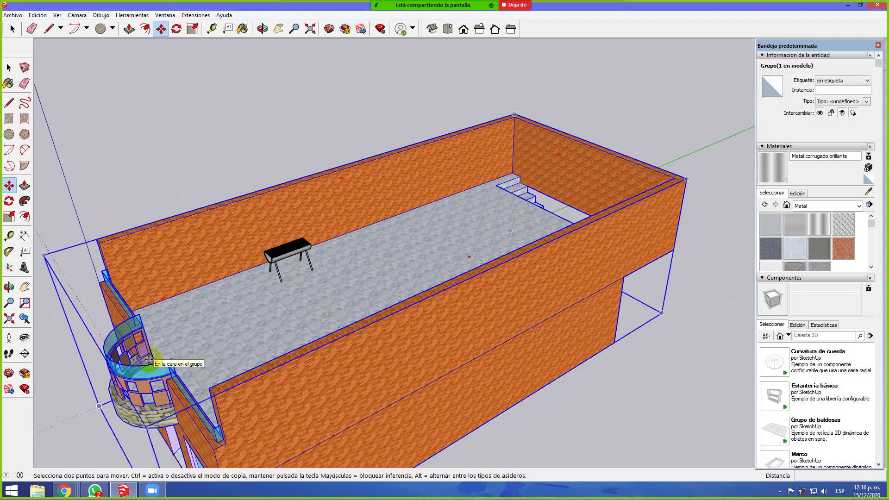
Find and start the Windows magnifier Lupa to enlarge the screen
{"action": "key", "text": "super"}
{"action": "type", "text": "lupa"}
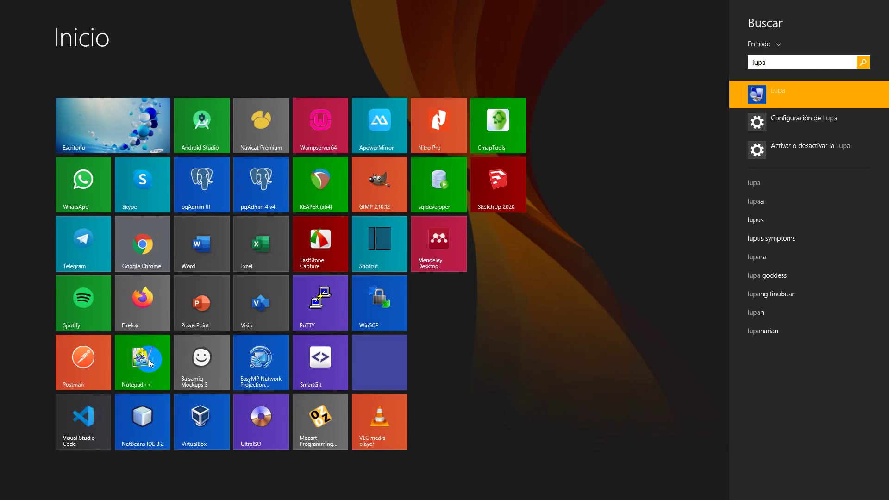
{"action": "key", "text": "Return"}
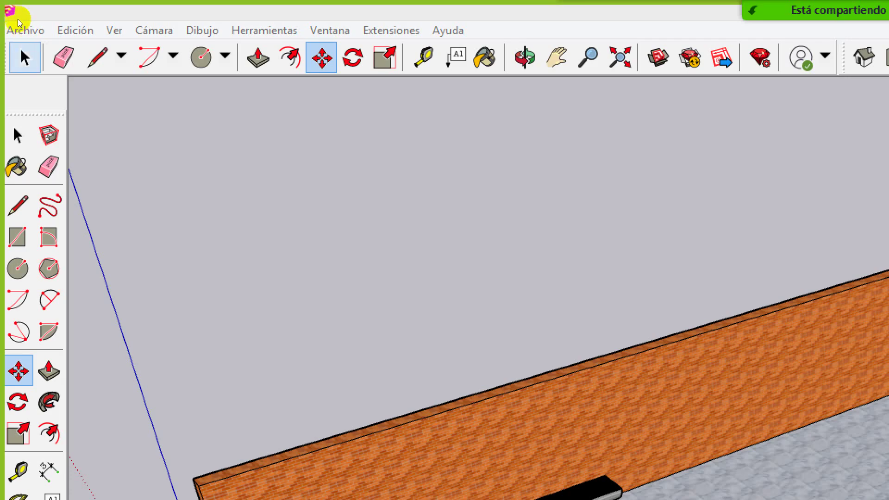
Look for the 3D model gallery among the file commands, checking the 3D Warehouse, geolocation and import entries
{"action": "left_click", "coordinate": [14, 17]}
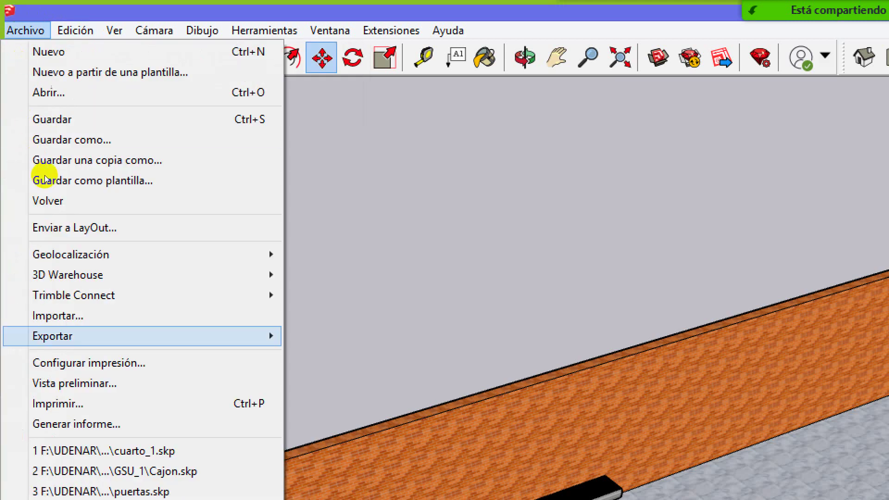
{"action": "mouse_move", "coordinate": [139, 275]}
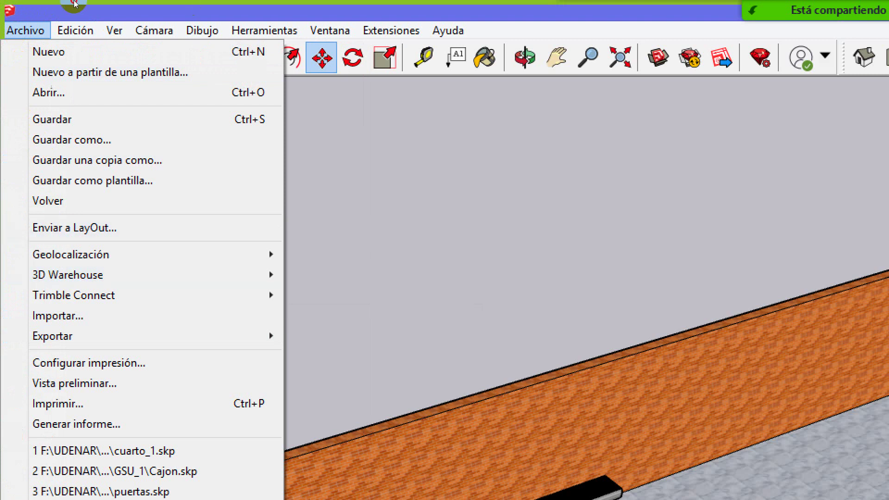
{"action": "left_click", "coordinate": [8, 31]}
{"action": "key", "text": "space"}
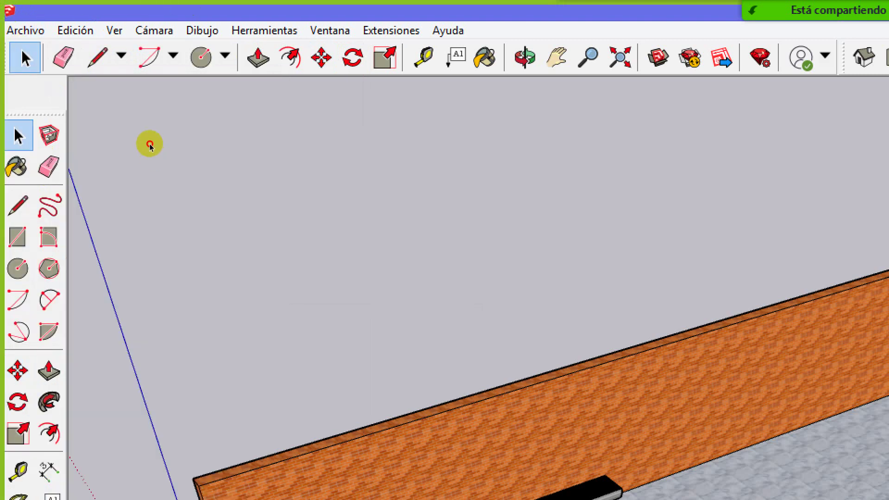
{"action": "left_click", "coordinate": [24, 31]}
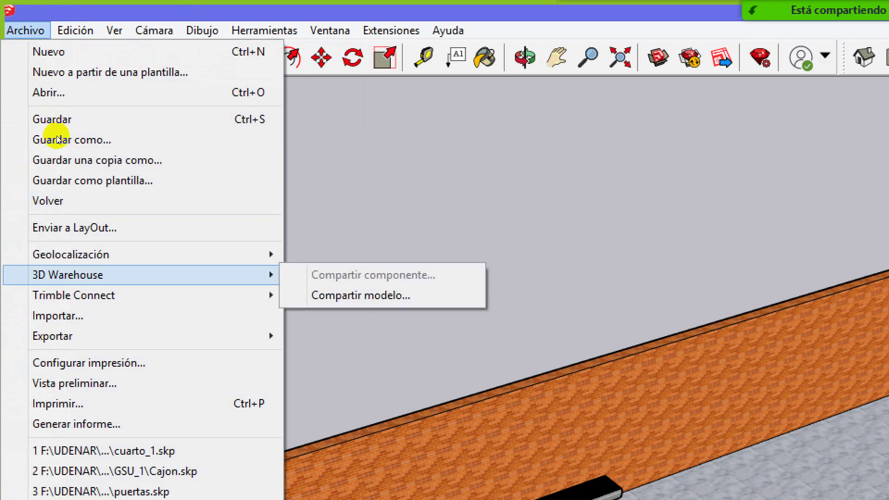
{"action": "key", "text": "Down"}
{"action": "key", "text": "Down"}
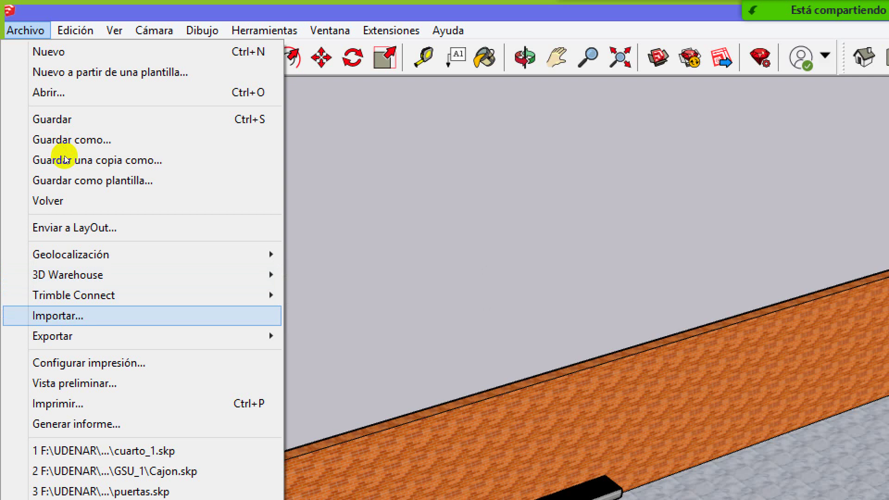
{"action": "key", "text": "Up"}
{"action": "key", "text": "Up"}
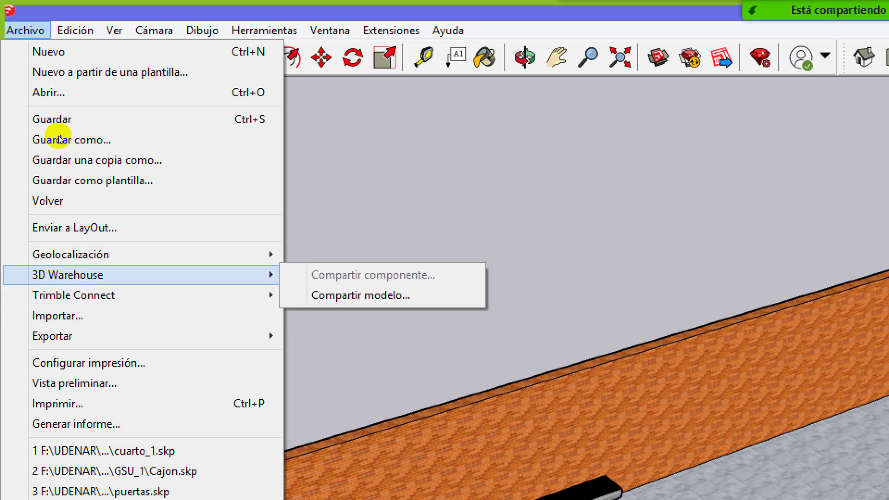
{"action": "key", "text": "Right"}
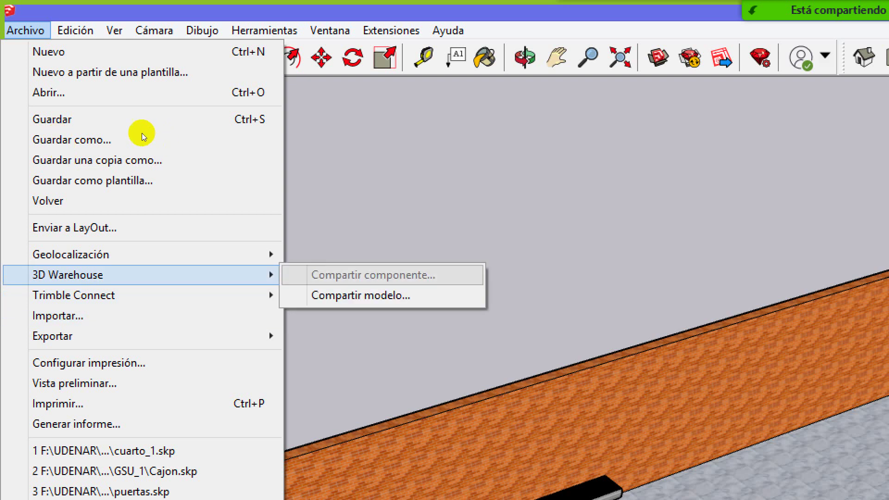
{"action": "key", "text": "Left"}
{"action": "key", "text": "Up"}
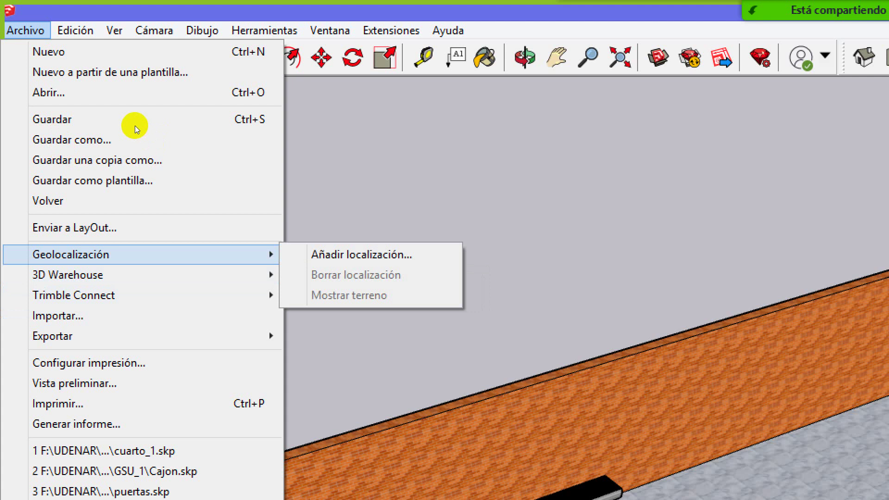
{"action": "key", "text": "Up"}
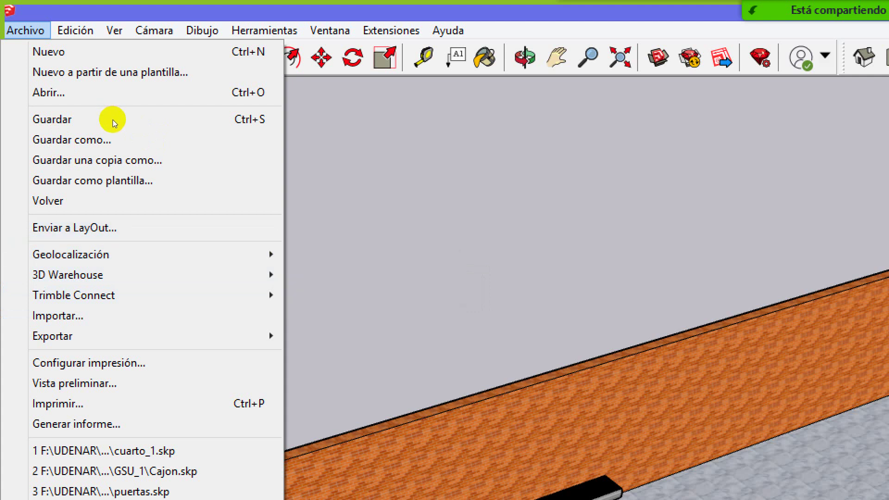
{"action": "left_click", "coordinate": [317, 121]}
{"action": "scroll", "coordinate": [54, 154], "scroll_direction": "down", "scroll_amount": 8}
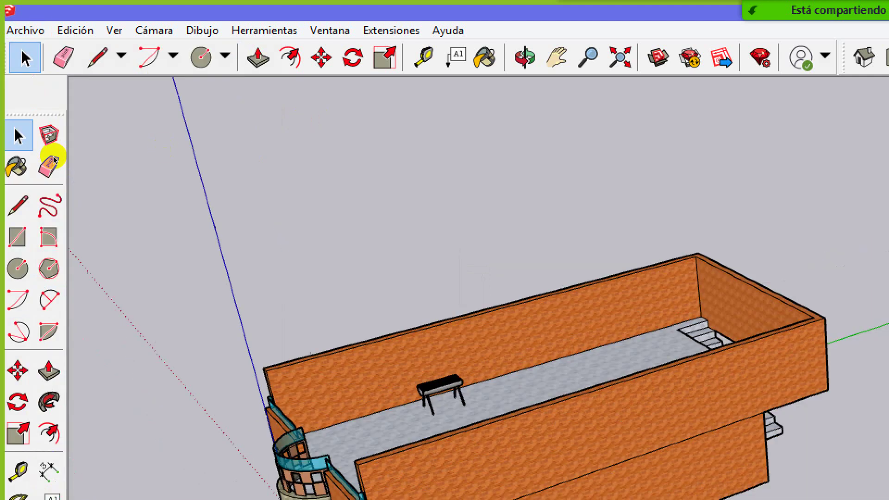
{"action": "scroll", "coordinate": [143, 153], "scroll_direction": "down", "scroll_amount": 3}
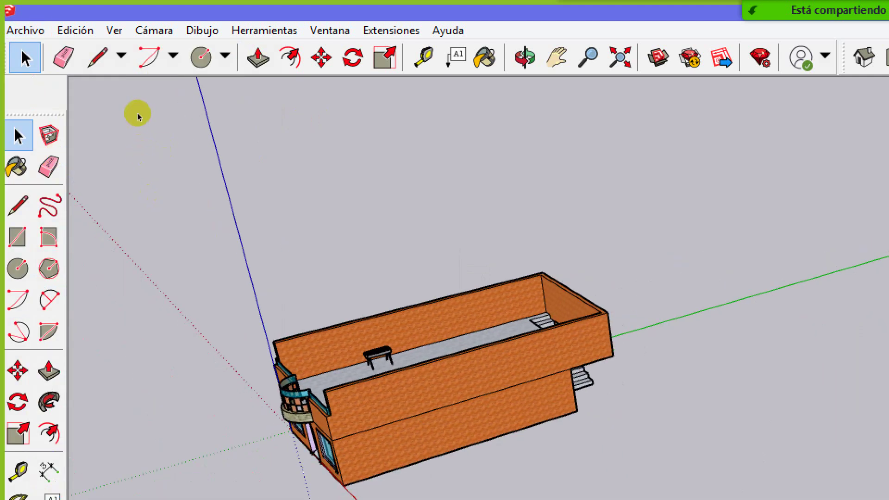
Open the Galería 3D window to browse ready-made models
{"action": "key", "text": "alt+n"}
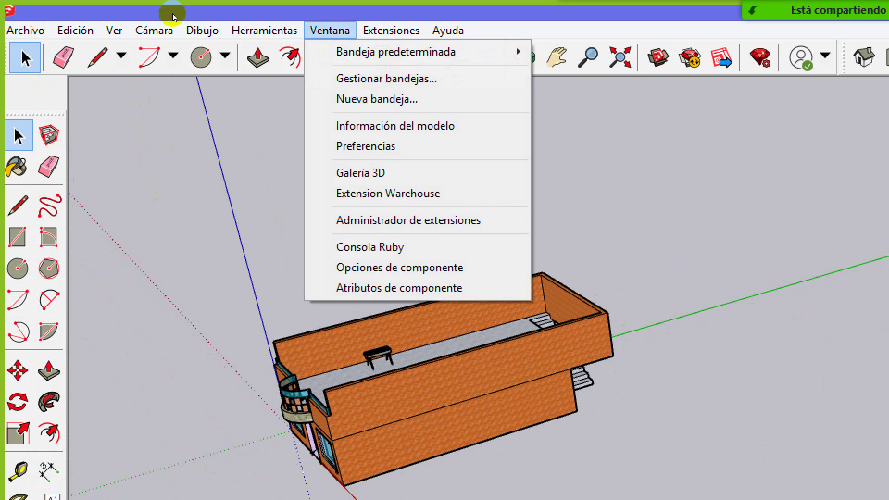
{"action": "key", "text": "Right"}
{"action": "key", "text": "Left"}
{"action": "key", "text": "Down"}
{"action": "key", "text": "Right"}
{"action": "key", "text": "Left"}
{"action": "key", "text": "Down"}
{"action": "key", "text": "Down"}
{"action": "key", "text": "Down"}
{"action": "key", "text": "Down"}
{"action": "key", "text": "Down"}
{"action": "key", "text": "Down"}
{"action": "key", "text": "Return"}
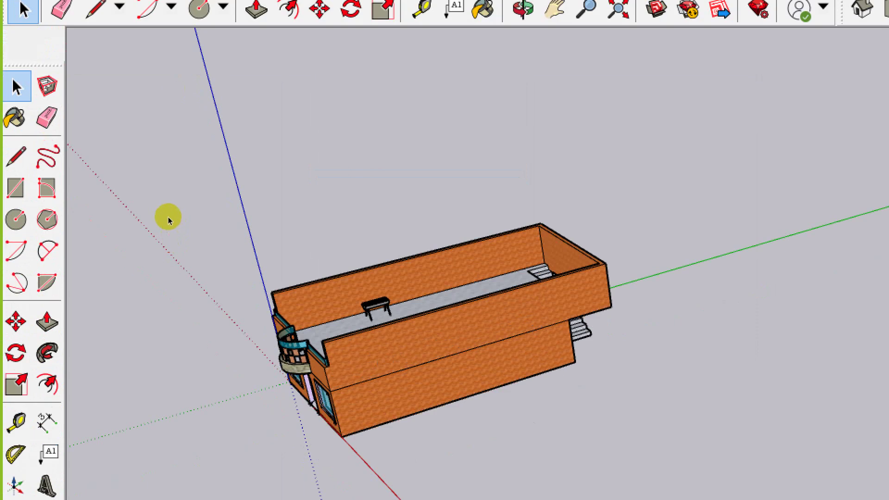
{"action": "scroll", "coordinate": [148, 226], "scroll_direction": "down", "scroll_amount": 2}
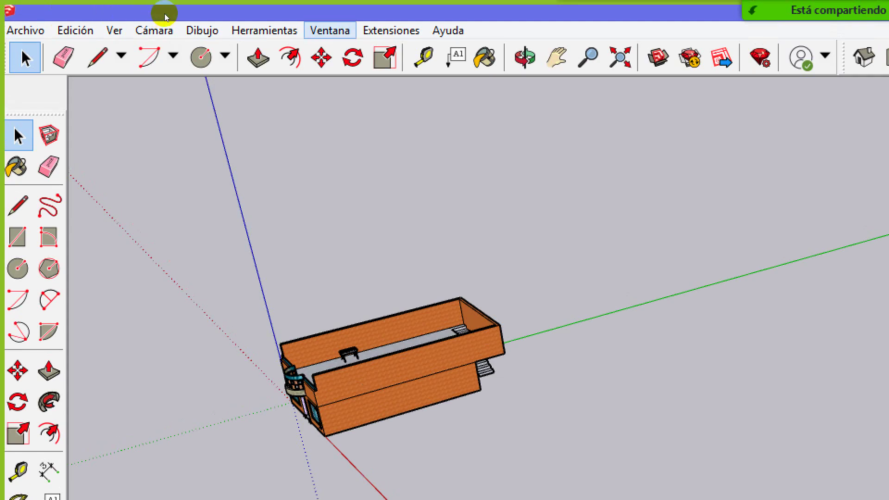
{"action": "key", "text": "Down"}
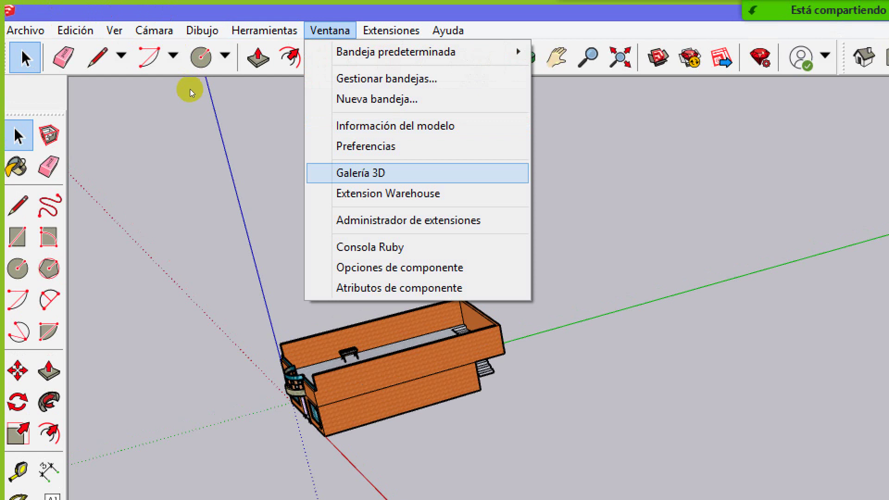
{"action": "key", "text": "Return"}
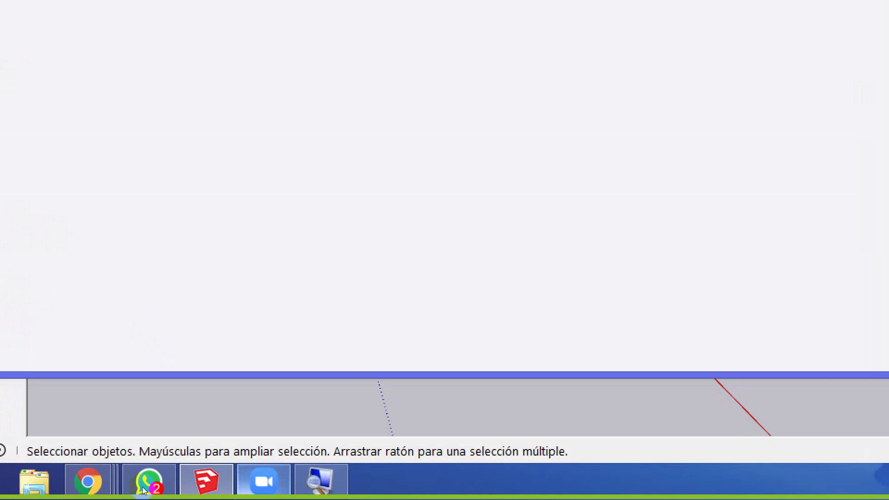
Return the Lupa magnifier to 100% and put its window away
{"action": "left_click", "coordinate": [321, 488]}
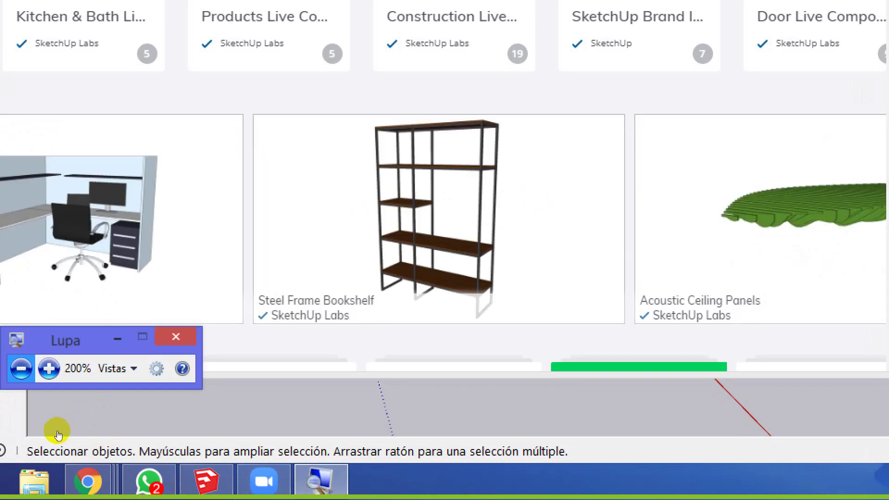
{"action": "left_click", "coordinate": [32, 431]}
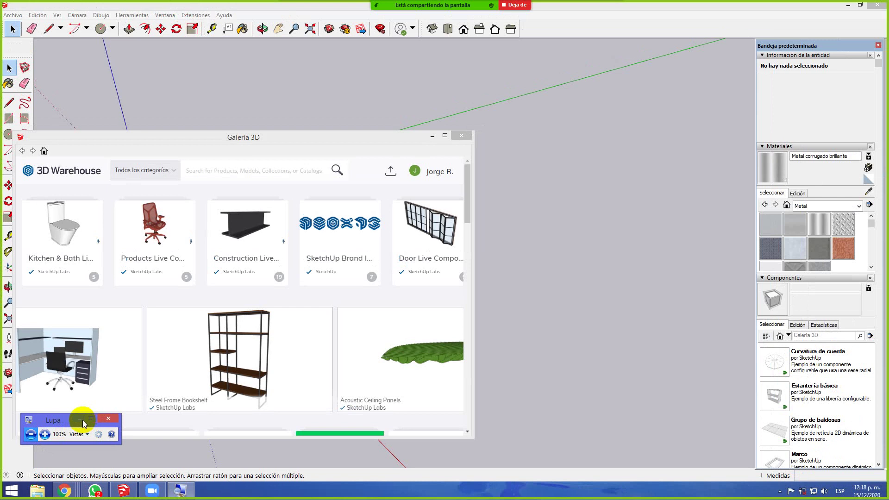
{"action": "left_click", "coordinate": [82, 421]}
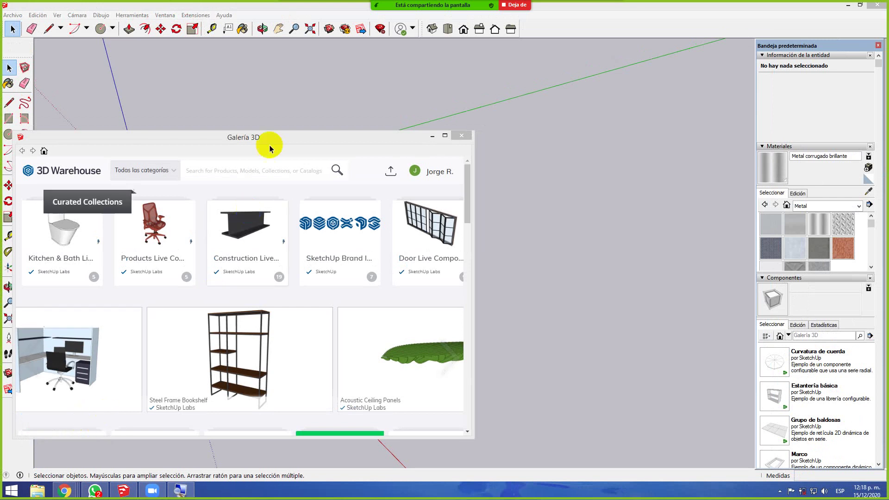
Move the gallery window clear, open the Office Cubicle featured community model and look over its details
{"action": "left_click_drag", "start_coordinate": [384, 132], "coordinate": [513, 101]}
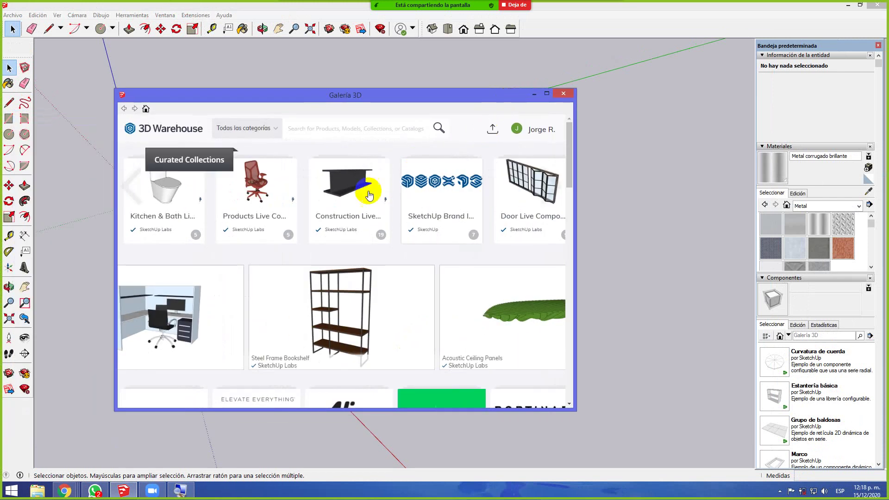
{"action": "scroll", "coordinate": [183, 333], "scroll_direction": "down", "scroll_amount": 1}
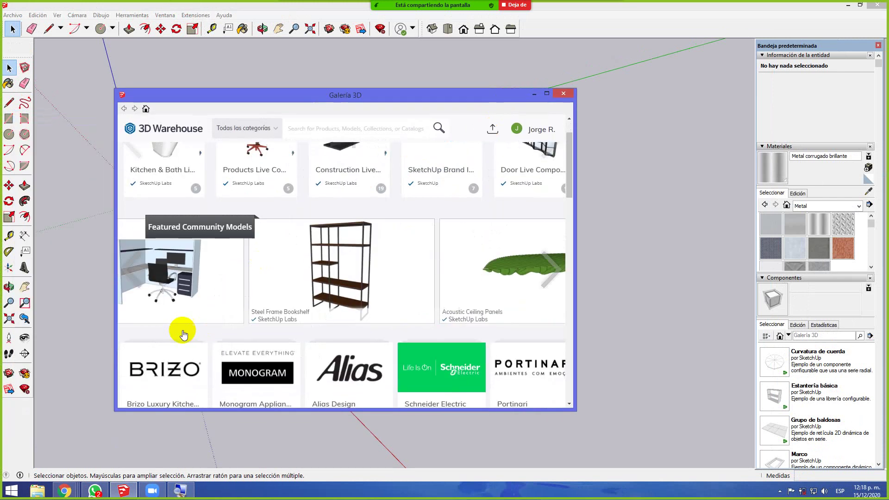
{"action": "left_click", "coordinate": [199, 274]}
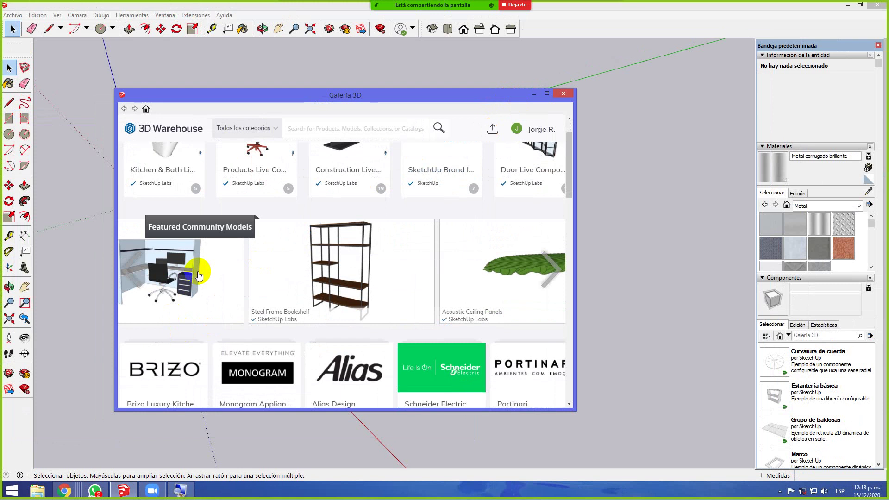
{"action": "left_click", "coordinate": [286, 270]}
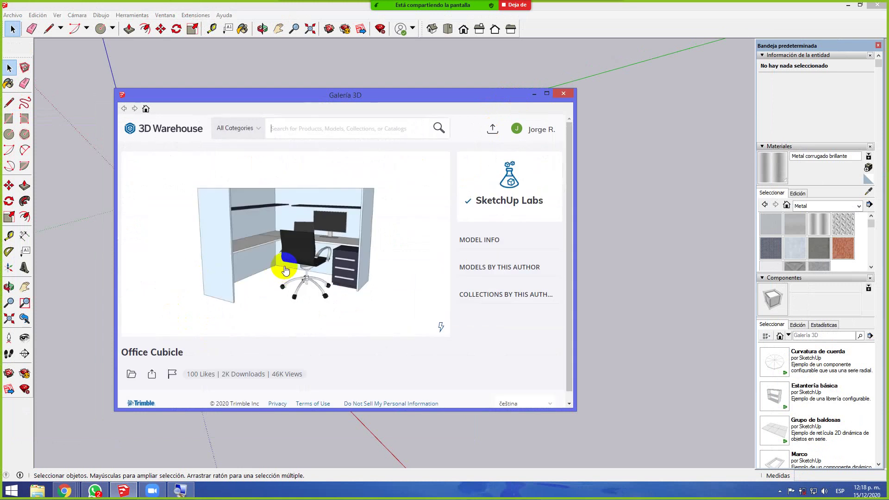
{"action": "scroll", "coordinate": [336, 293], "scroll_direction": "down", "scroll_amount": 2}
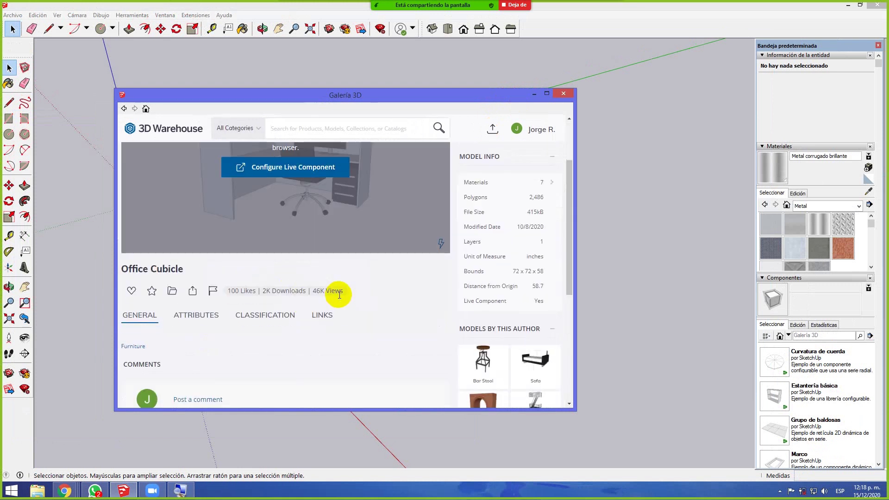
{"action": "scroll", "coordinate": [340, 295], "scroll_direction": "up", "scroll_amount": 2}
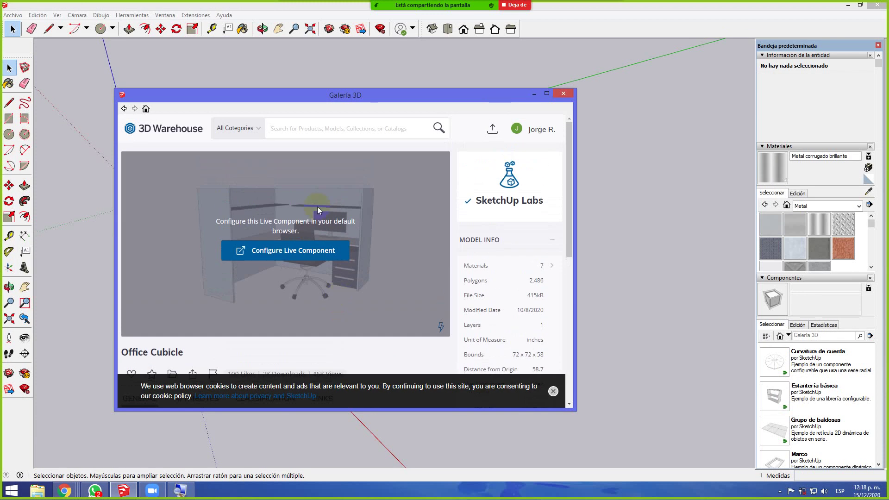
Start uploading the current model to 3D Warehouse and decline saving it first
{"action": "left_click", "coordinate": [491, 127]}
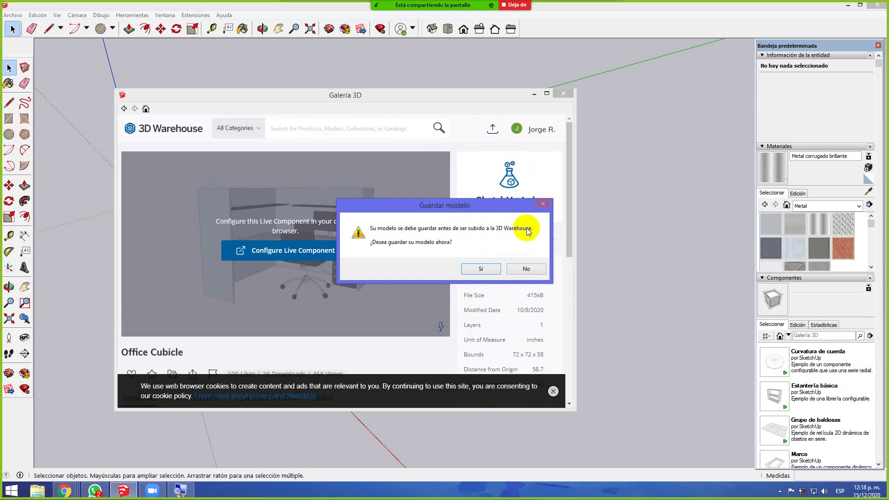
{"action": "left_click", "coordinate": [519, 268]}
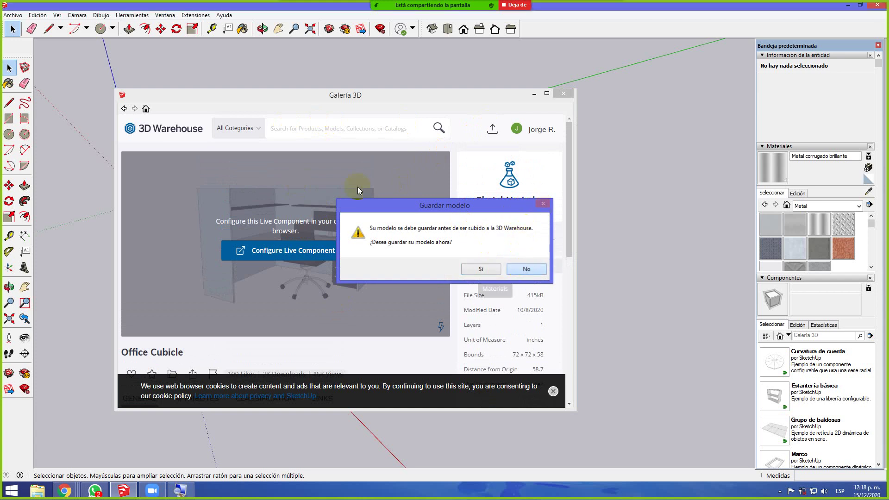
Filter the 3D Warehouse gallery to the Electronics category and browse its products
{"action": "left_click", "coordinate": [240, 139]}
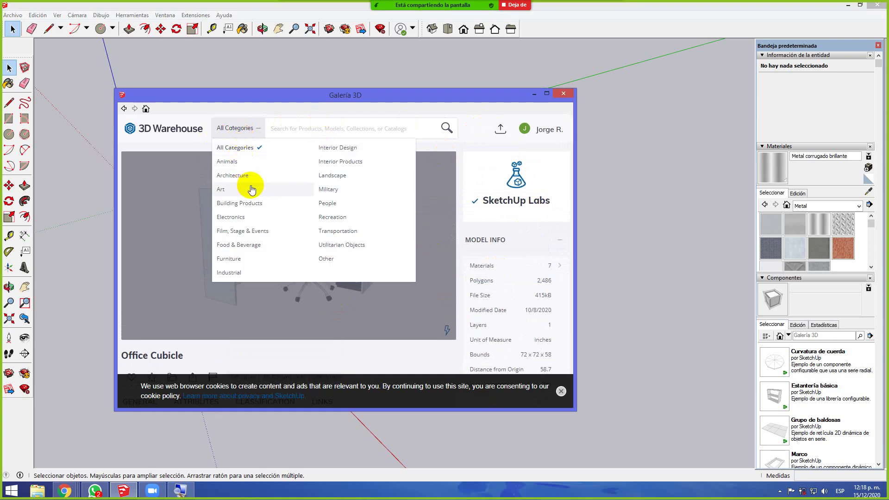
{"action": "left_click", "coordinate": [284, 218]}
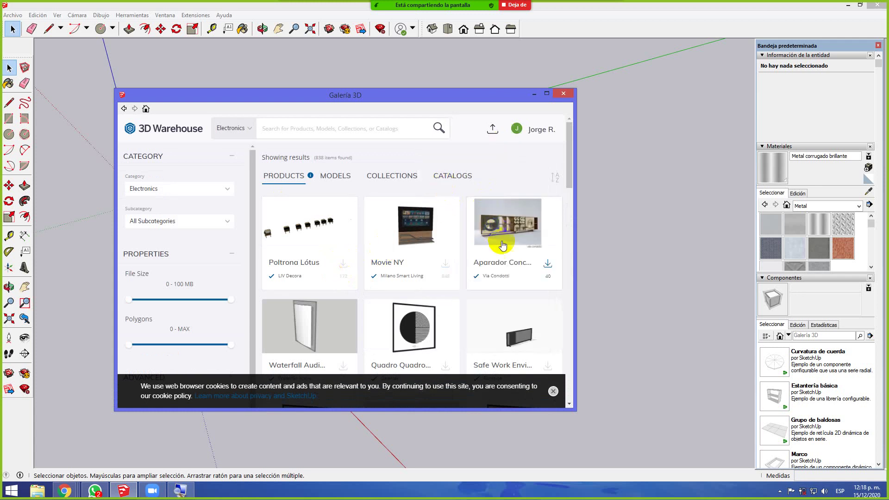
{"action": "left_click_drag", "start_coordinate": [572, 179], "coordinate": [528, 317]}
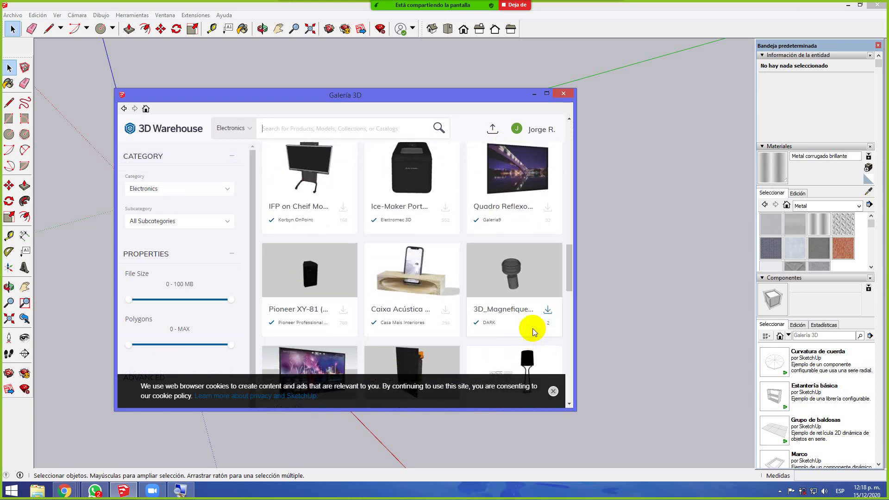
Look through the Electronics products in the 3D Warehouse gallery for a speaker suited to the house's terrace
{"action": "scroll", "coordinate": [532, 311], "scroll_direction": "down", "scroll_amount": 5}
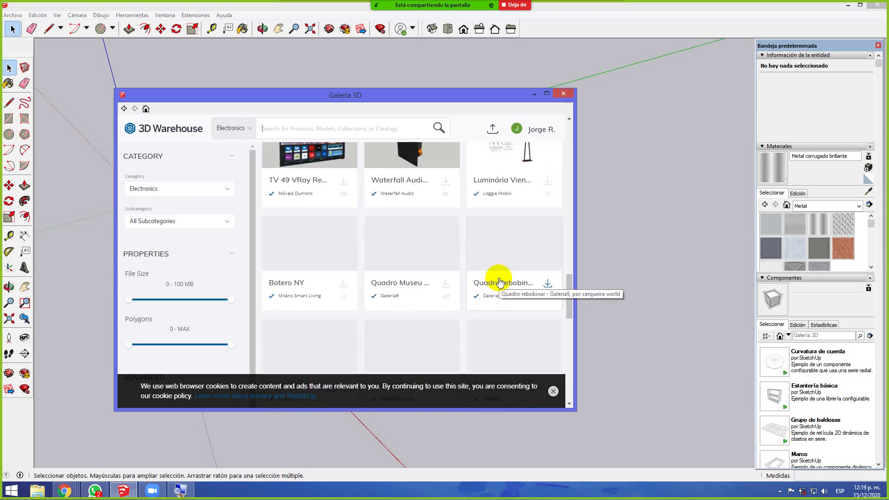
{"action": "scroll", "coordinate": [499, 281], "scroll_direction": "up", "scroll_amount": 1}
{"action": "scroll", "coordinate": [499, 282], "scroll_direction": "down", "scroll_amount": 2}
{"action": "scroll", "coordinate": [499, 281], "scroll_direction": "down", "scroll_amount": 1}
{"action": "scroll", "coordinate": [498, 281], "scroll_direction": "down", "scroll_amount": 2}
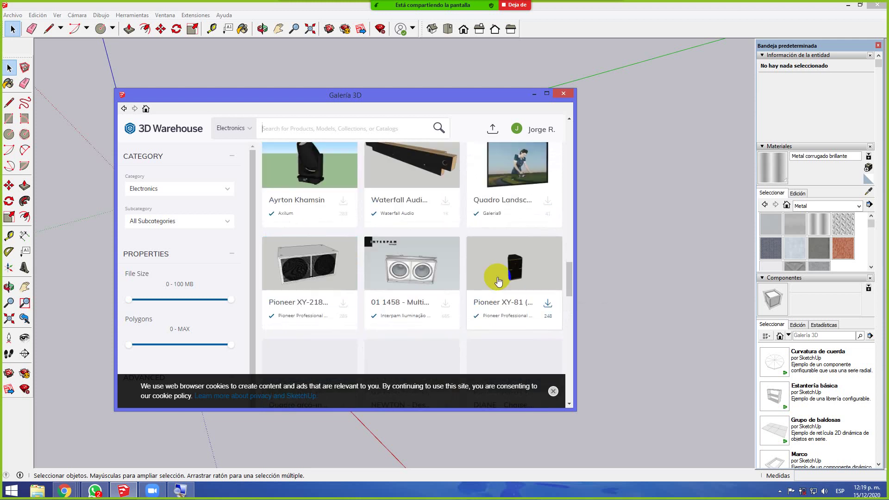
{"action": "scroll", "coordinate": [497, 281], "scroll_direction": "down", "scroll_amount": 3}
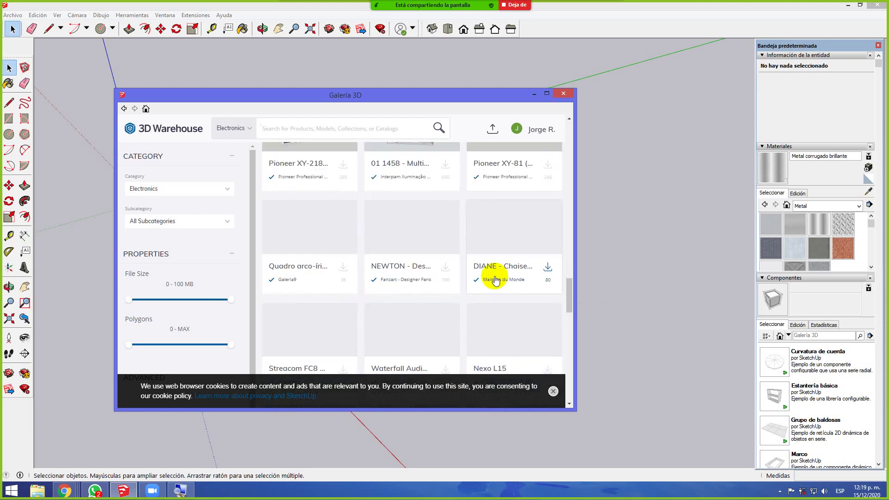
{"action": "scroll", "coordinate": [495, 280], "scroll_direction": "up", "scroll_amount": 2}
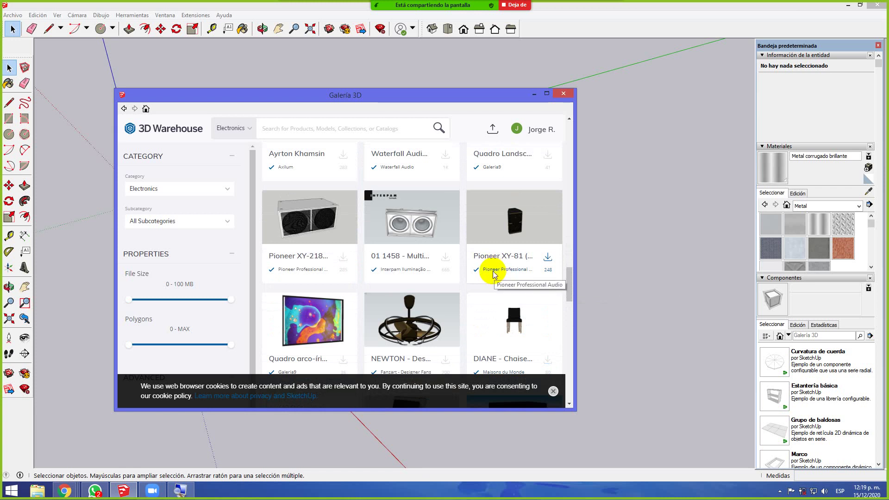
{"action": "scroll", "coordinate": [495, 274], "scroll_direction": "down", "scroll_amount": 1}
{"action": "scroll", "coordinate": [494, 273], "scroll_direction": "down", "scroll_amount": 3}
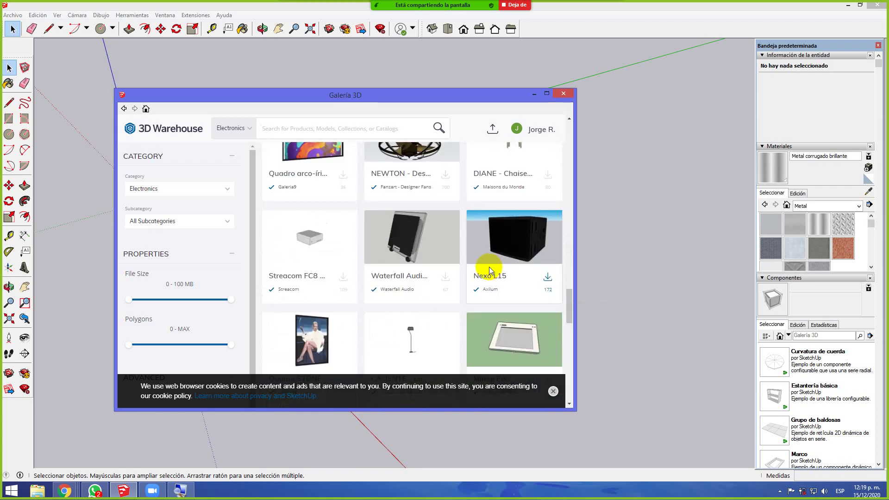
{"action": "scroll", "coordinate": [489, 270], "scroll_direction": "up", "scroll_amount": 8}
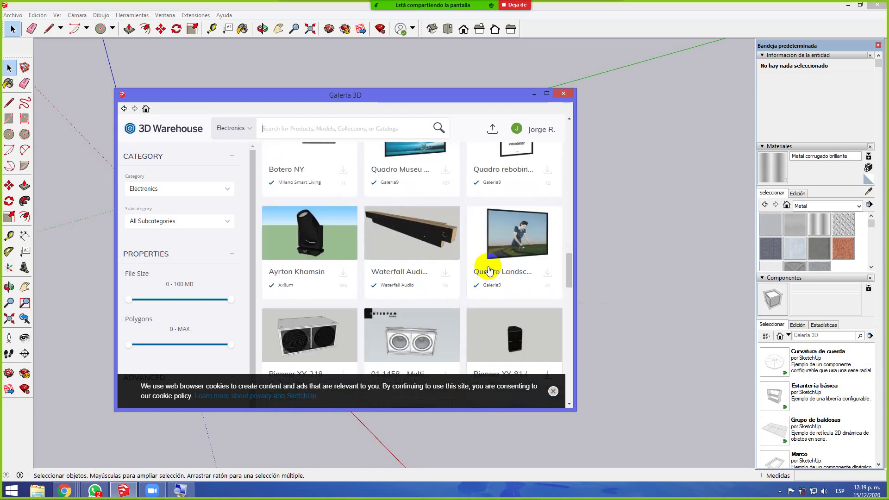
{"action": "scroll", "coordinate": [489, 270], "scroll_direction": "up", "scroll_amount": 5}
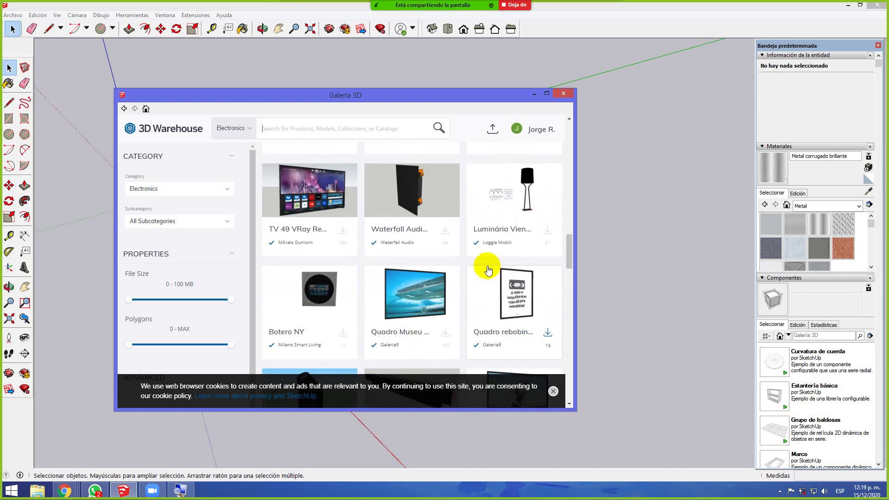
{"action": "scroll", "coordinate": [489, 270], "scroll_direction": "up", "scroll_amount": 4}
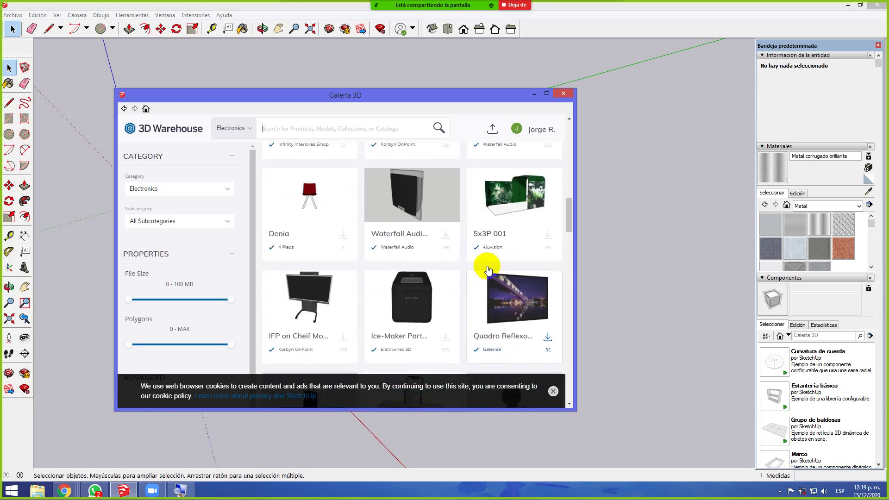
{"action": "scroll", "coordinate": [488, 270], "scroll_direction": "down", "scroll_amount": 2}
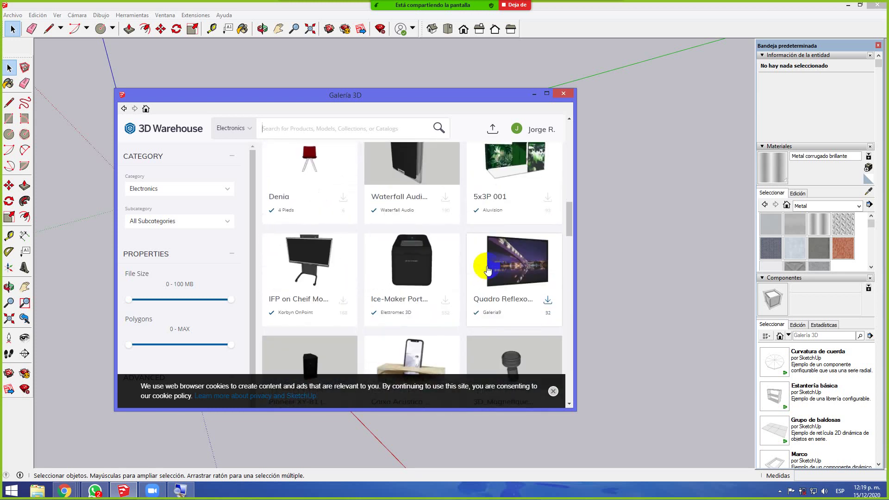
{"action": "scroll", "coordinate": [488, 270], "scroll_direction": "up", "scroll_amount": 2}
{"action": "scroll", "coordinate": [488, 270], "scroll_direction": "down", "scroll_amount": 6}
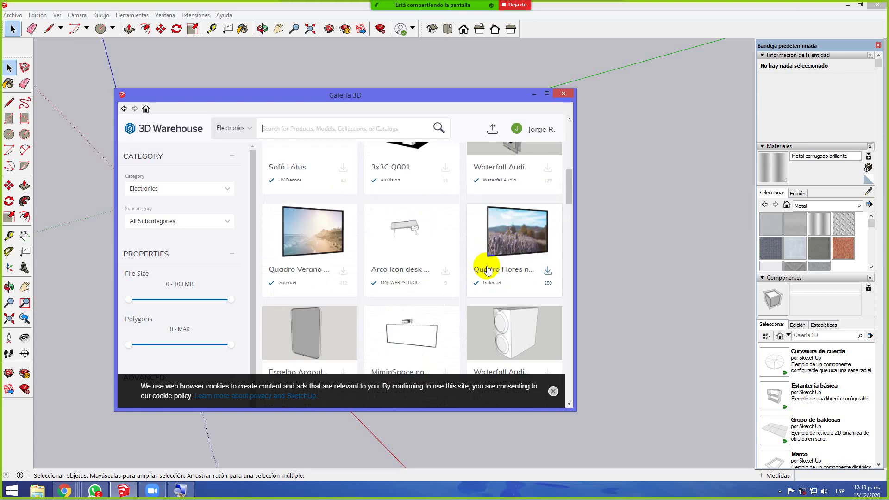
{"action": "scroll", "coordinate": [487, 270], "scroll_direction": "up", "scroll_amount": 2}
{"action": "scroll", "coordinate": [488, 269], "scroll_direction": "up", "scroll_amount": 6}
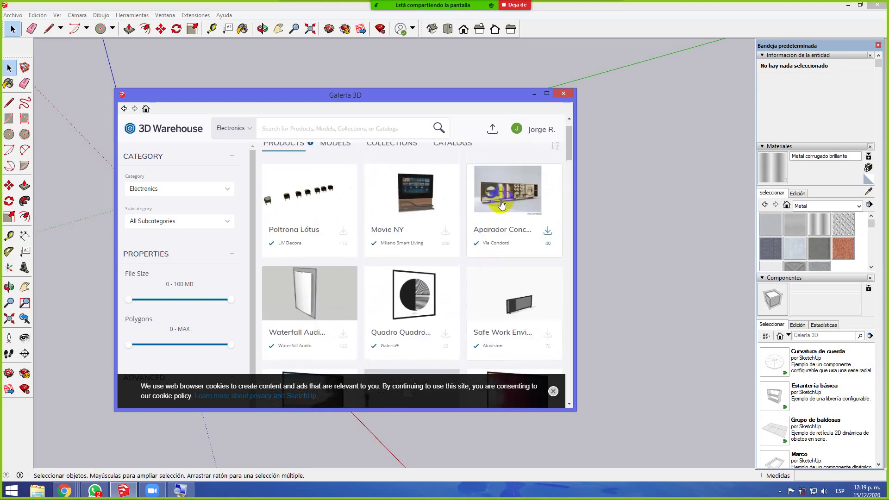
{"action": "scroll", "coordinate": [501, 204], "scroll_direction": "down", "scroll_amount": 15}
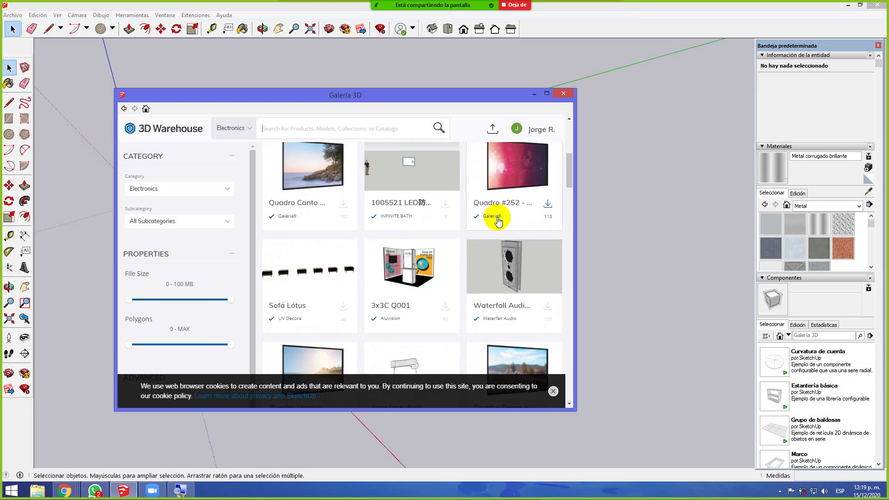
{"action": "left_click", "coordinate": [429, 126]}
{"action": "scroll", "coordinate": [431, 185], "scroll_direction": "down", "scroll_amount": 6}
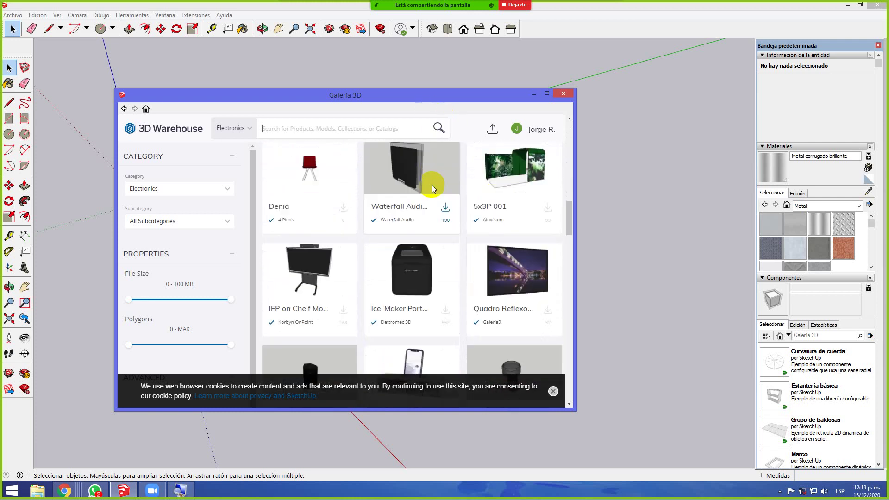
{"action": "scroll", "coordinate": [432, 187], "scroll_direction": "down", "scroll_amount": 10}
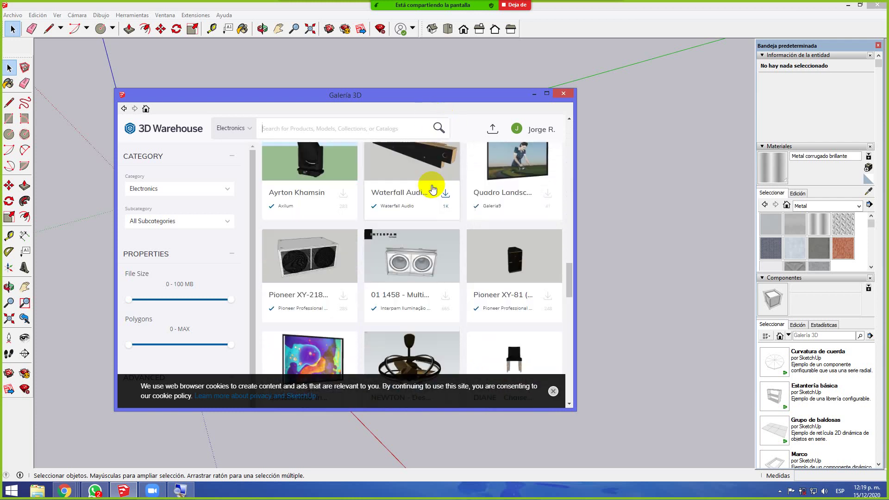
{"action": "scroll", "coordinate": [432, 188], "scroll_direction": "down", "scroll_amount": 6}
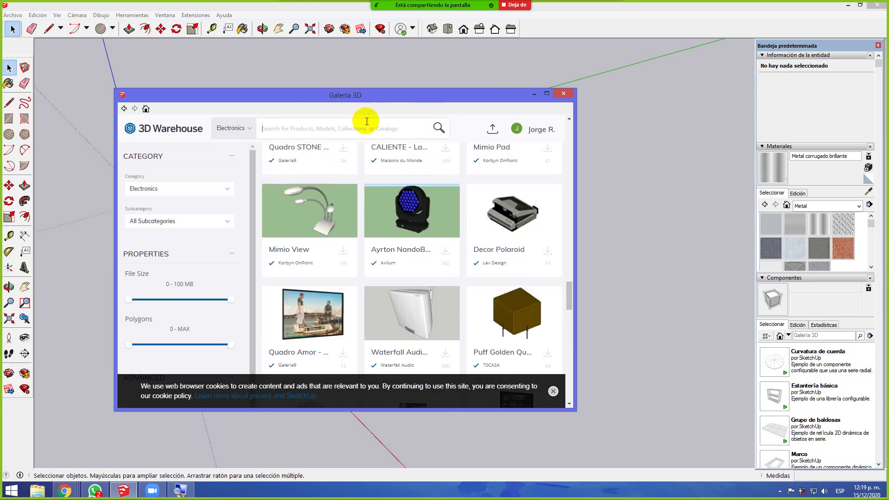
{"action": "scroll", "coordinate": [425, 228], "scroll_direction": "down", "scroll_amount": 1}
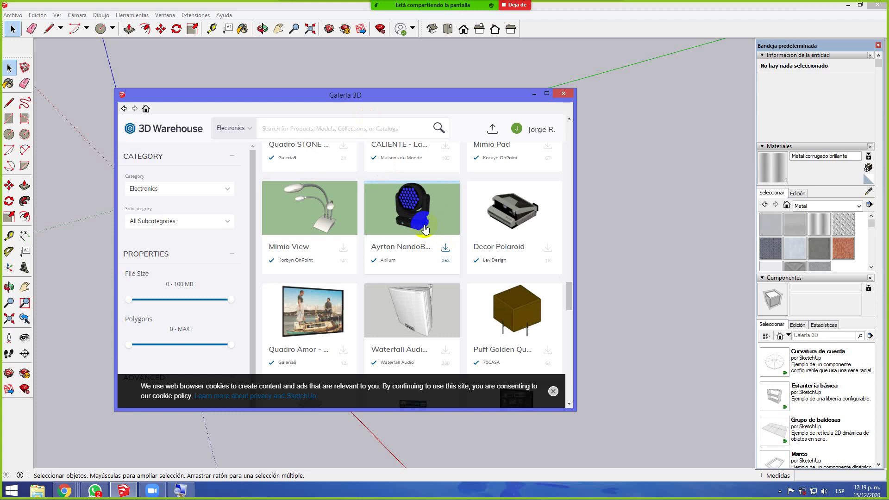
{"action": "scroll", "coordinate": [424, 226], "scroll_direction": "down", "scroll_amount": 3}
{"action": "scroll", "coordinate": [423, 225], "scroll_direction": "down", "scroll_amount": 2}
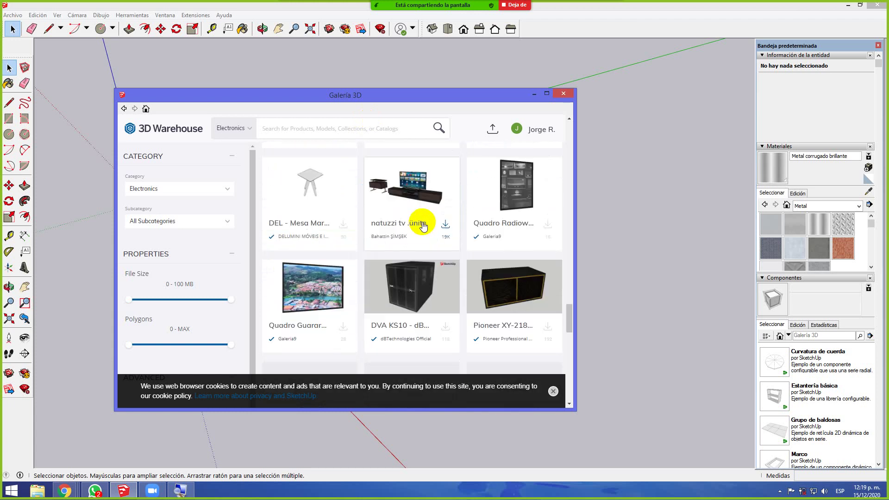
{"action": "scroll", "coordinate": [422, 224], "scroll_direction": "down", "scroll_amount": 3}
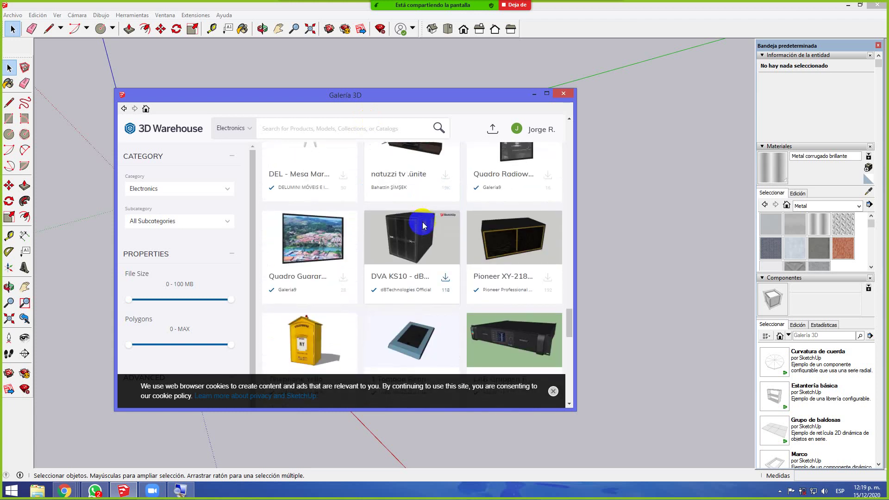
{"action": "scroll", "coordinate": [422, 225], "scroll_direction": "down", "scroll_amount": 3}
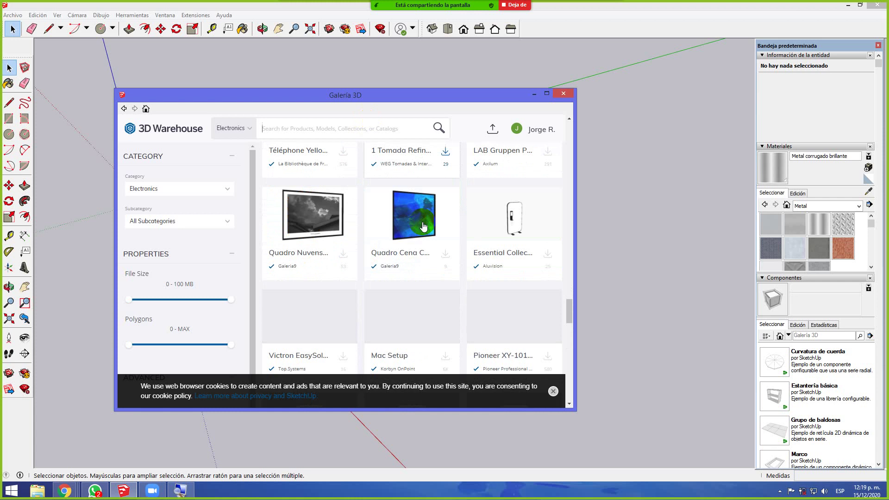
{"action": "scroll", "coordinate": [423, 226], "scroll_direction": "down", "scroll_amount": 3}
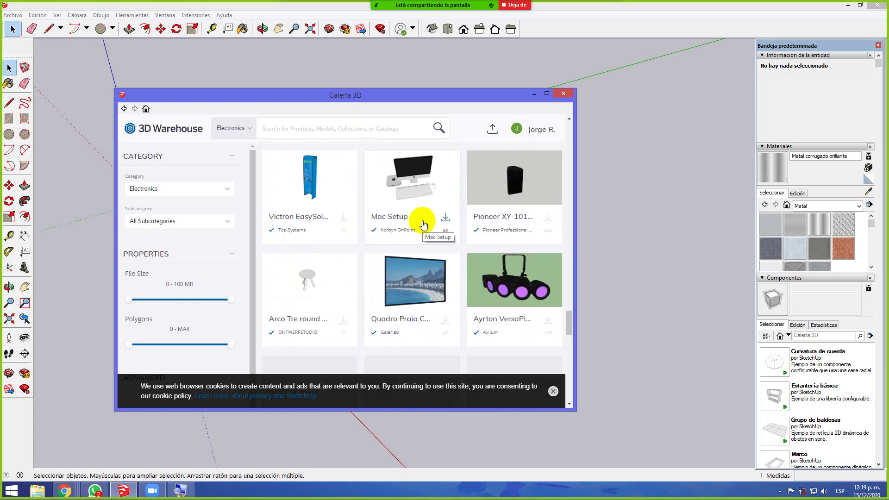
{"action": "scroll", "coordinate": [423, 224], "scroll_direction": "down", "scroll_amount": 2}
{"action": "scroll", "coordinate": [423, 224], "scroll_direction": "down", "scroll_amount": 3}
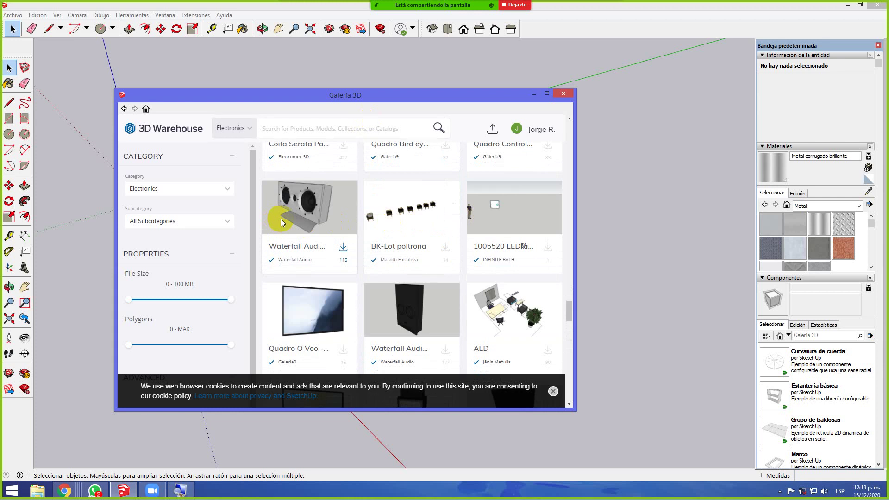
Open the Waterfall Audio Elora Evo Center speaker and download it directly into the current model
{"action": "left_click", "coordinate": [281, 218]}
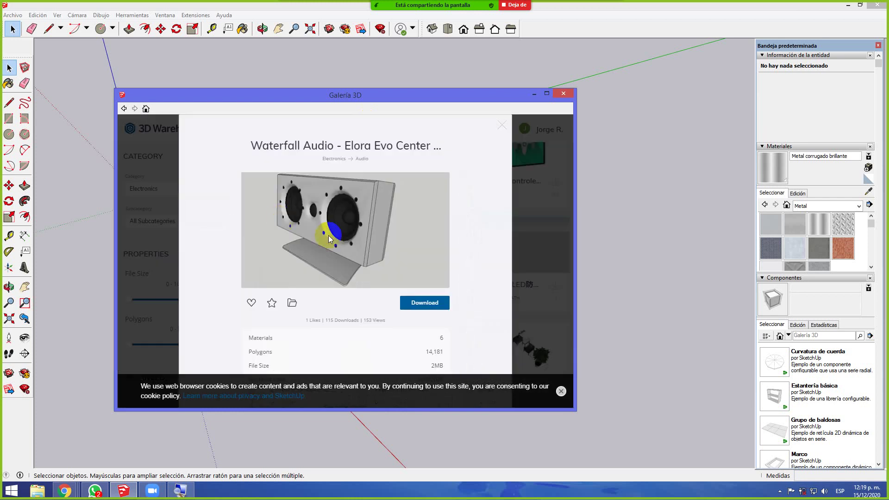
{"action": "left_click", "coordinate": [423, 303]}
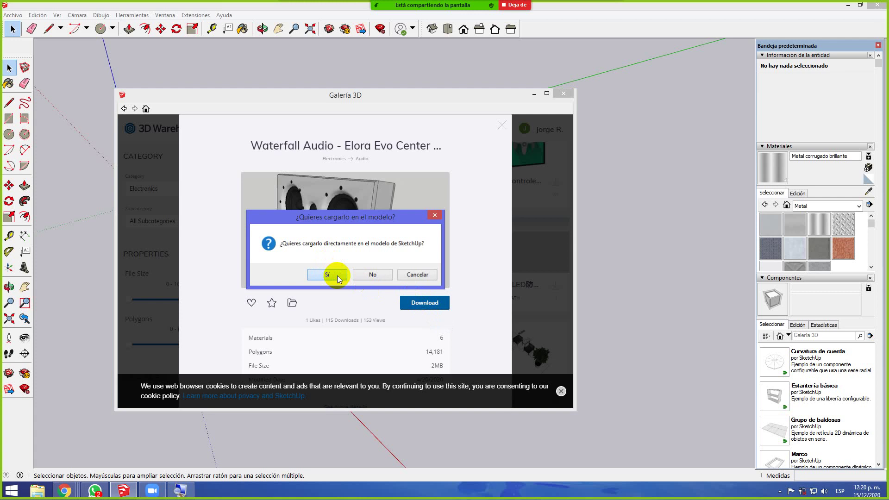
{"action": "left_click", "coordinate": [337, 275]}
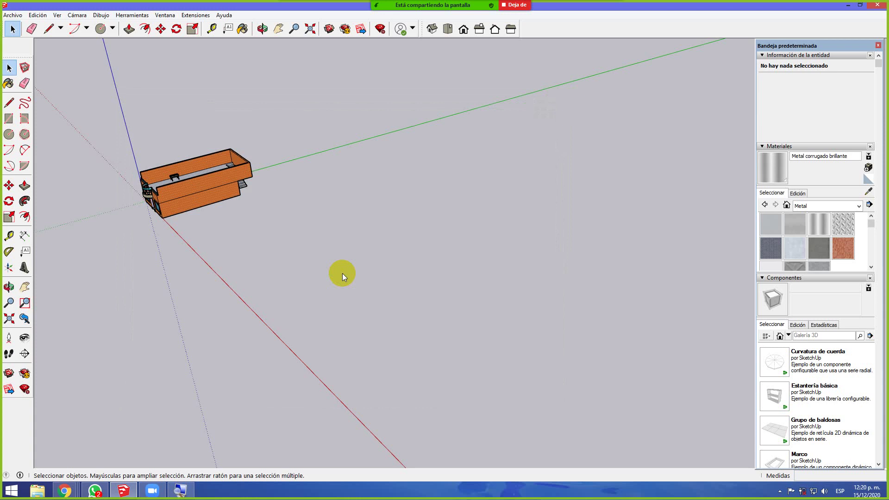
Place the downloaded speaker on the marble-tiled terrace floor inside the brick parapet walls
{"action": "scroll", "coordinate": [245, 276], "scroll_direction": "down", "scroll_amount": 2}
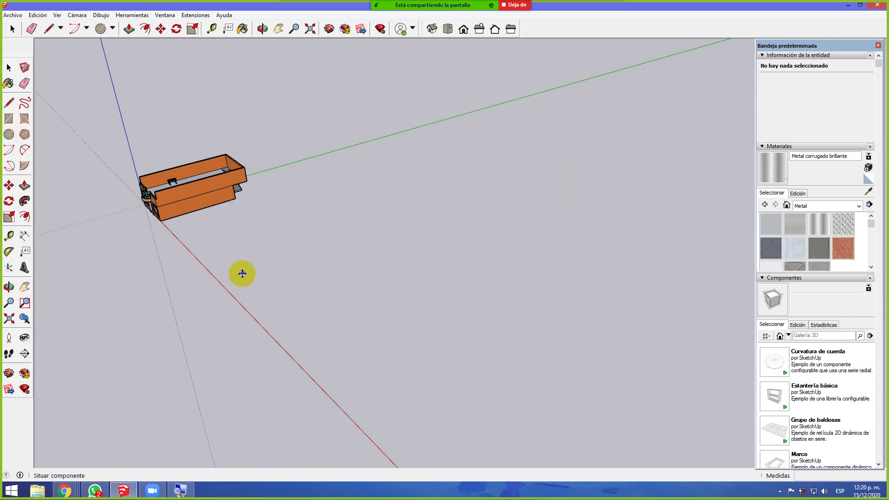
{"action": "scroll", "coordinate": [212, 252], "scroll_direction": "up", "scroll_amount": 5}
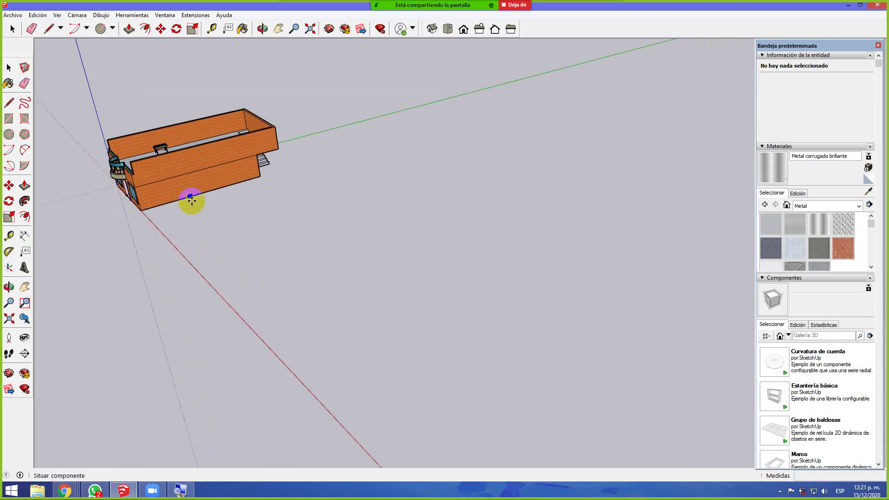
{"action": "middle_click", "coordinate": [174, 179]}
{"action": "middle_click_drag", "start_coordinate": [175, 178], "coordinate": [286, 248]}
{"action": "scroll", "coordinate": [155, 206], "scroll_direction": "up", "scroll_amount": 5}
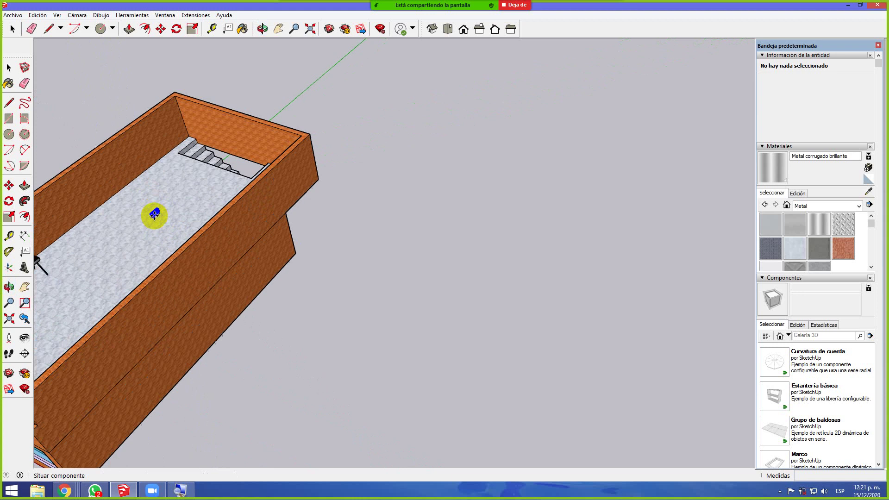
{"action": "scroll", "coordinate": [125, 227], "scroll_direction": "up", "scroll_amount": 8}
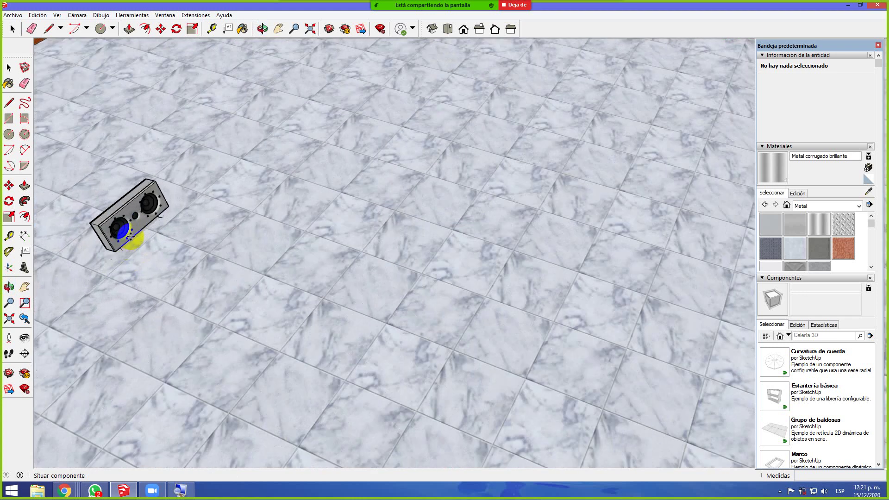
{"action": "scroll", "coordinate": [146, 203], "scroll_direction": "down", "scroll_amount": 3}
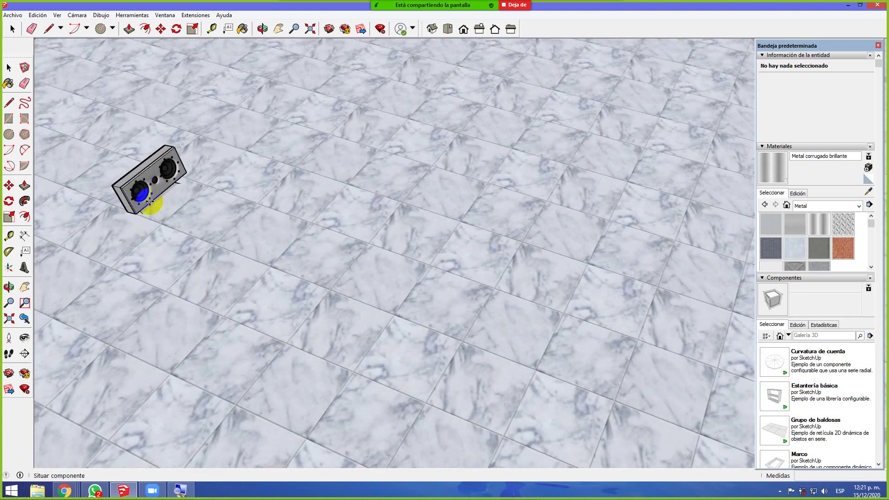
{"action": "left_click", "coordinate": [148, 202]}
Move the Waterfall Audio speaker from the terrace floor onto the long brick wall, above and beside the trough grill
{"action": "middle_click_drag", "start_coordinate": [230, 248], "coordinate": [101, 118]}
{"action": "scroll", "coordinate": [124, 203], "scroll_direction": "up", "scroll_amount": 3}
{"action": "scroll", "coordinate": [111, 137], "scroll_direction": "down", "scroll_amount": 10}
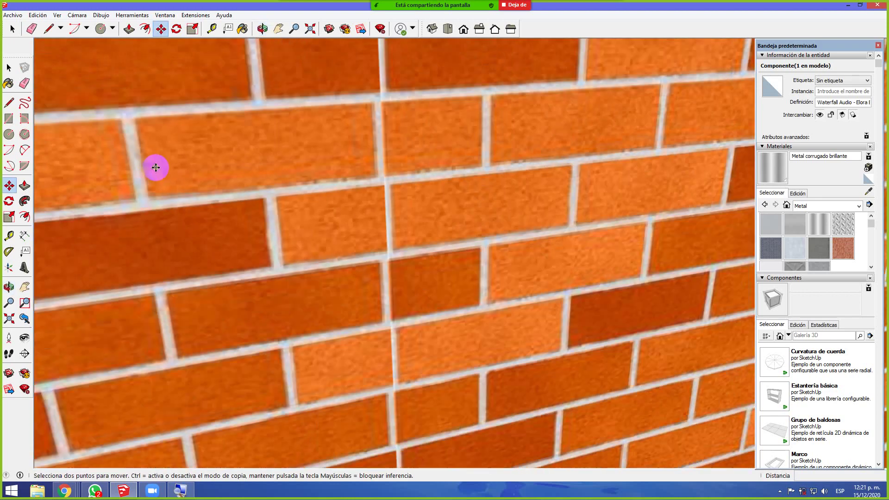
{"action": "scroll", "coordinate": [698, 452], "scroll_direction": "down", "scroll_amount": 10}
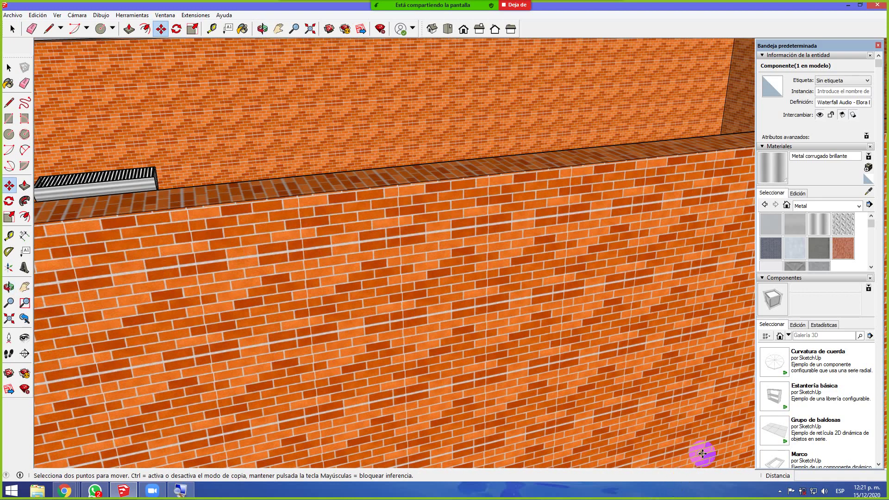
{"action": "scroll", "coordinate": [428, 284], "scroll_direction": "up", "scroll_amount": 3}
{"action": "scroll", "coordinate": [429, 284], "scroll_direction": "up", "scroll_amount": 2}
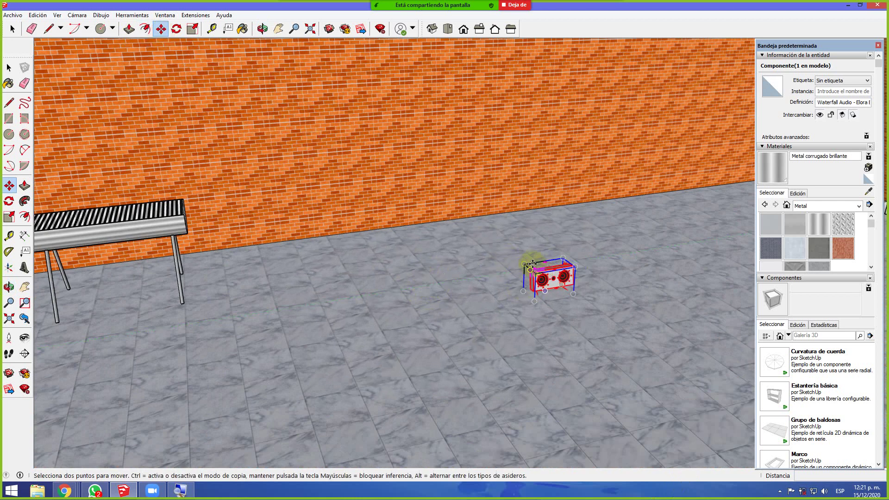
{"action": "left_click", "coordinate": [527, 262]}
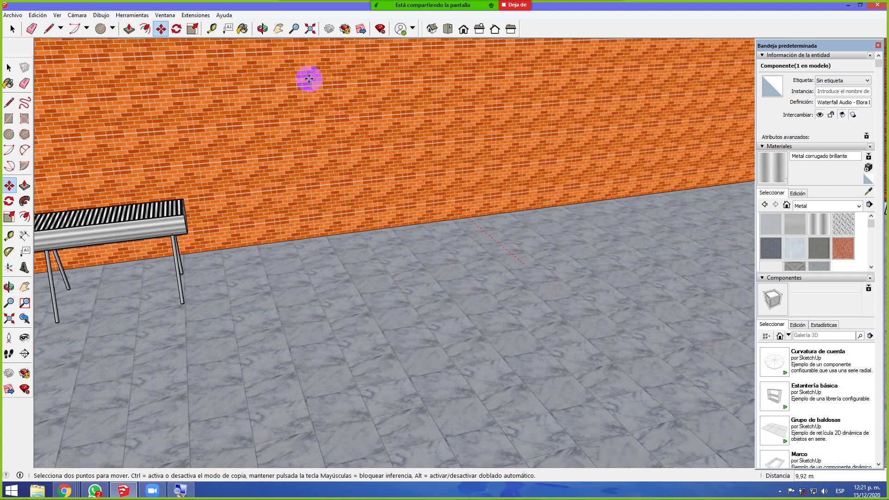
{"action": "middle_click_drag", "start_coordinate": [310, 88], "coordinate": [452, 104]}
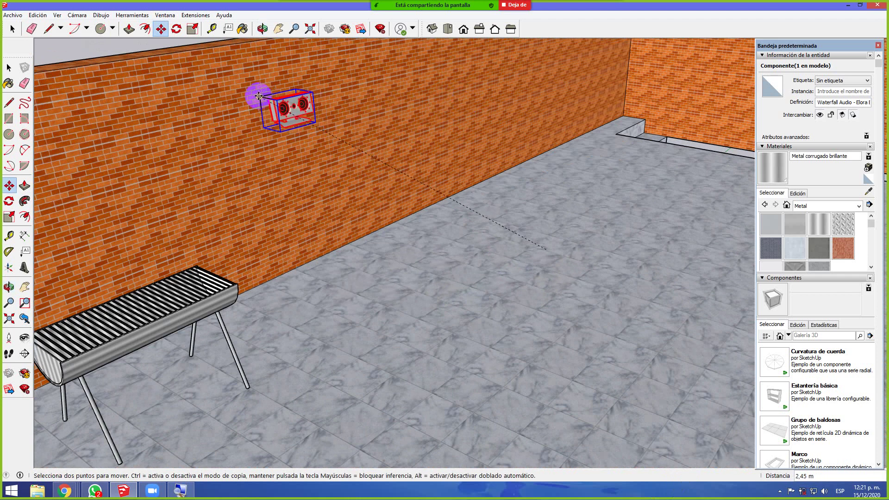
{"action": "middle_click_drag", "start_coordinate": [253, 89], "coordinate": [390, 101]}
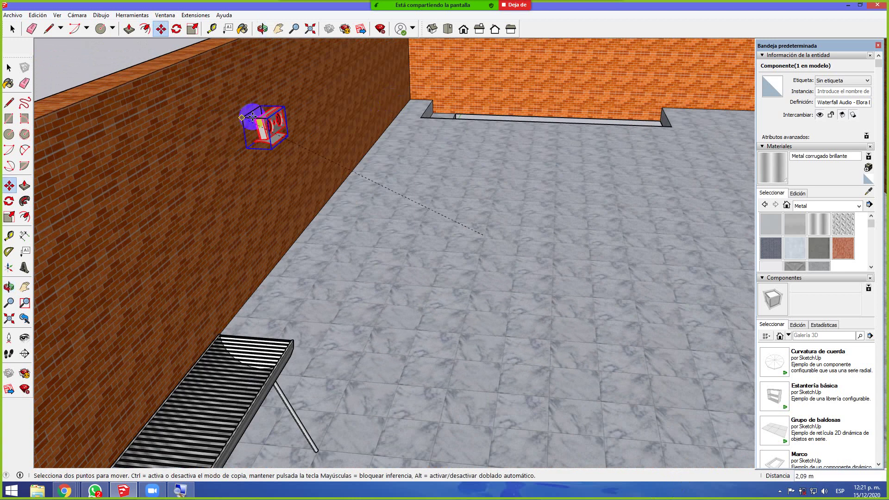
{"action": "middle_click_drag", "start_coordinate": [182, 123], "coordinate": [272, 131]}
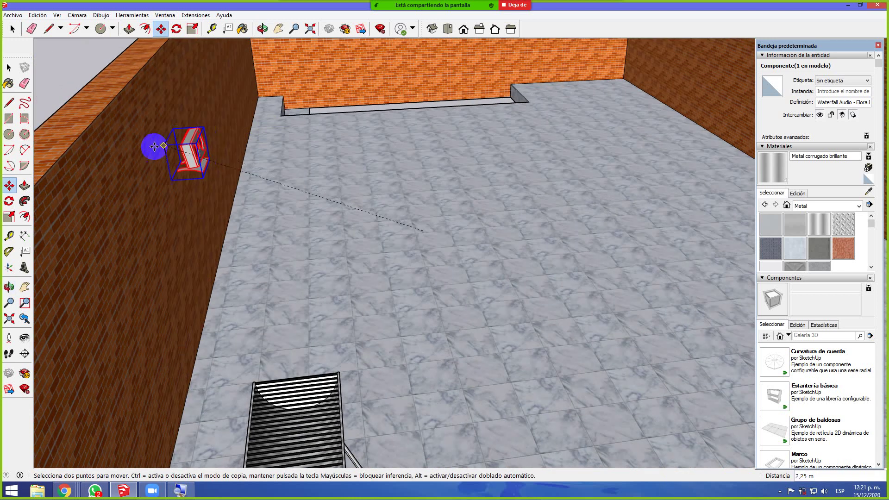
{"action": "middle_click_drag", "start_coordinate": [123, 150], "coordinate": [175, 160]}
{"action": "key", "text": "m"}
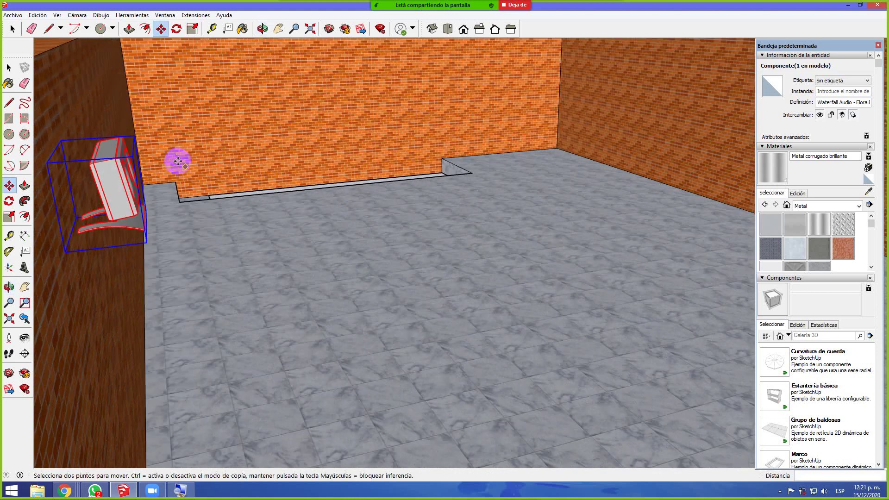
{"action": "left_click", "coordinate": [217, 184]}
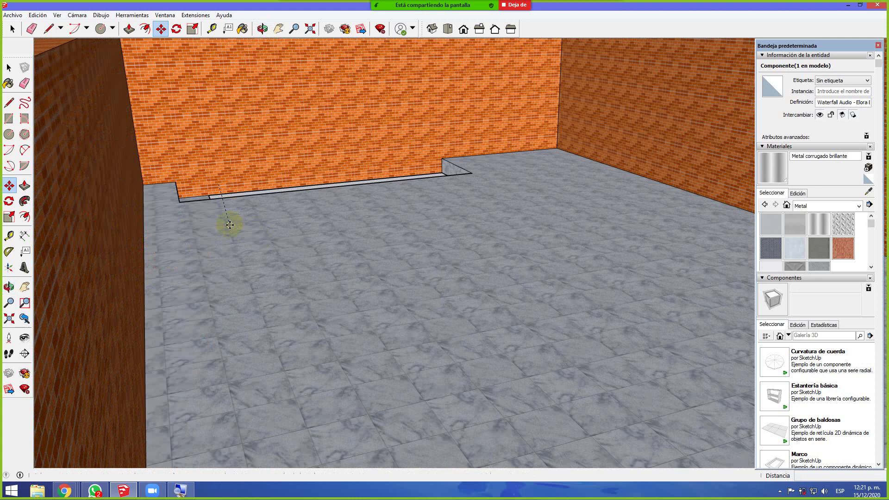
{"action": "key", "text": "Escape"}
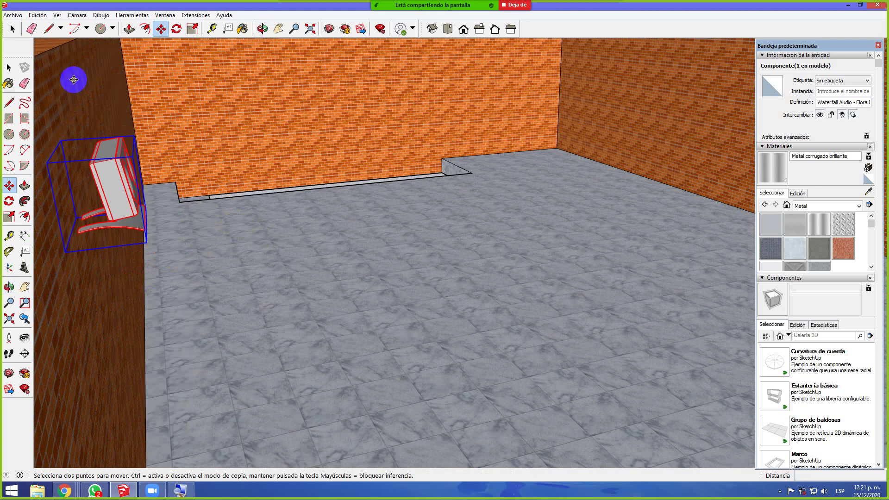
Scale the speaker up uniformly from its opposite corner so it looks larger against the brick wall
{"action": "left_click", "coordinate": [13, 29]}
{"action": "left_click", "coordinate": [404, 340]}
{"action": "scroll", "coordinate": [404, 341], "scroll_direction": "down", "scroll_amount": 5}
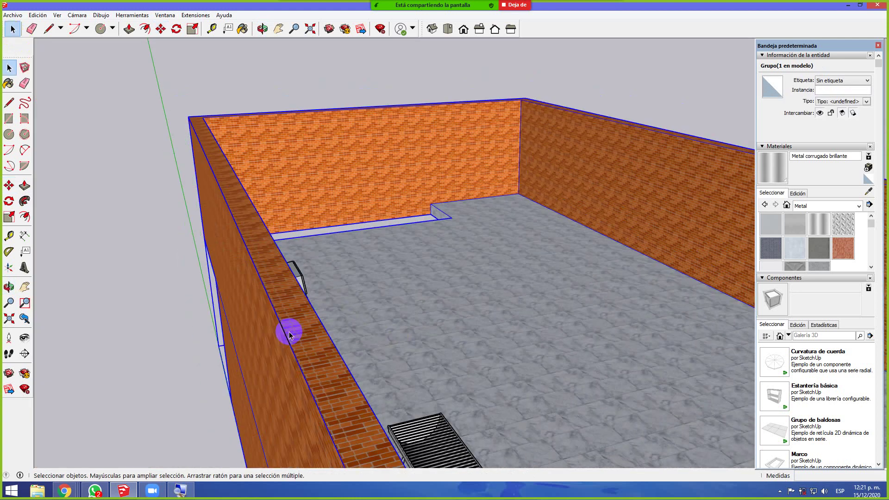
{"action": "left_click", "coordinate": [125, 343]}
{"action": "middle_click_drag", "start_coordinate": [125, 343], "coordinate": [238, 307]}
{"action": "key", "text": "space"}
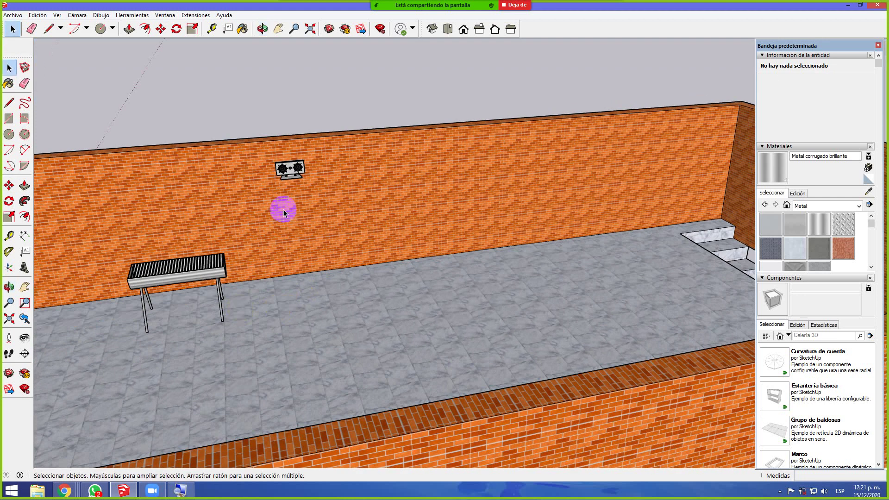
{"action": "left_click", "coordinate": [291, 174]}
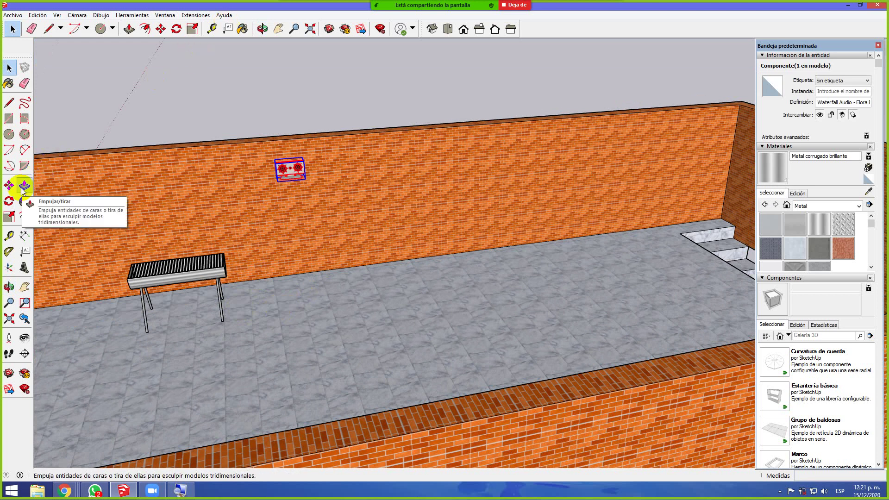
{"action": "left_click", "coordinate": [9, 217]}
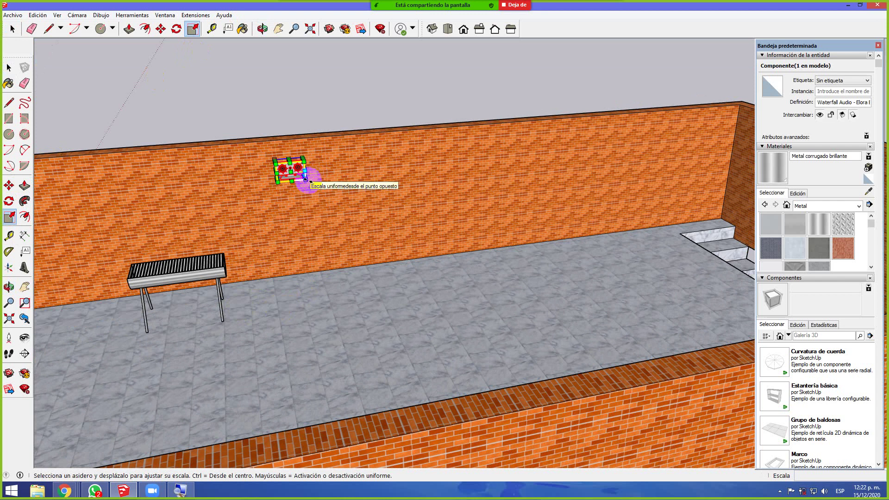
{"action": "left_click_drag", "start_coordinate": [308, 183], "coordinate": [355, 211]}
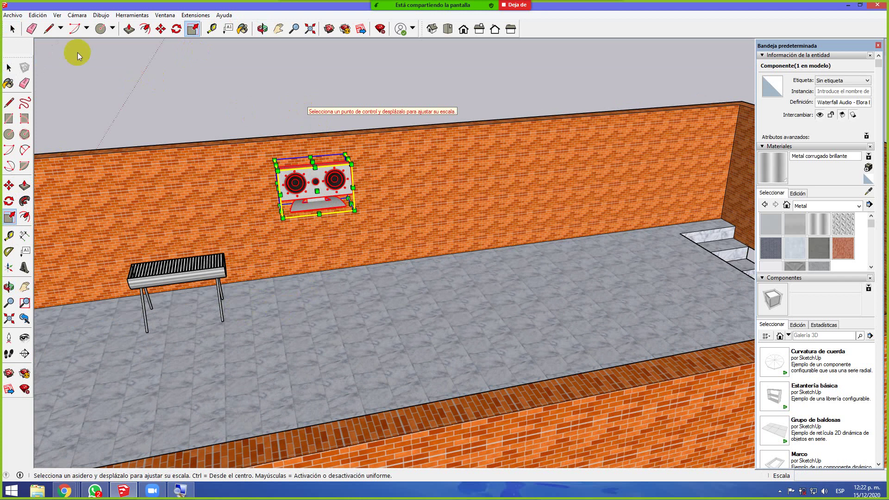
{"action": "left_click", "coordinate": [11, 30]}
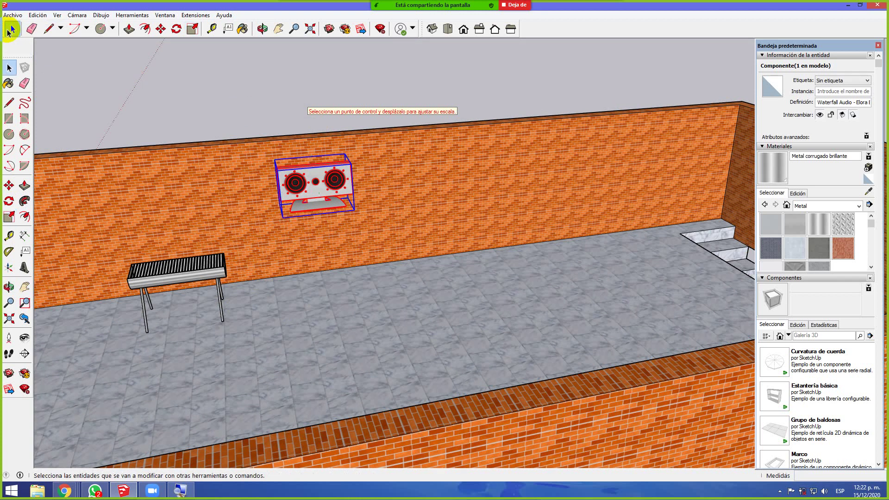
{"action": "left_click", "coordinate": [89, 69]}
{"action": "middle_click_drag", "start_coordinate": [396, 232], "coordinate": [512, 298]}
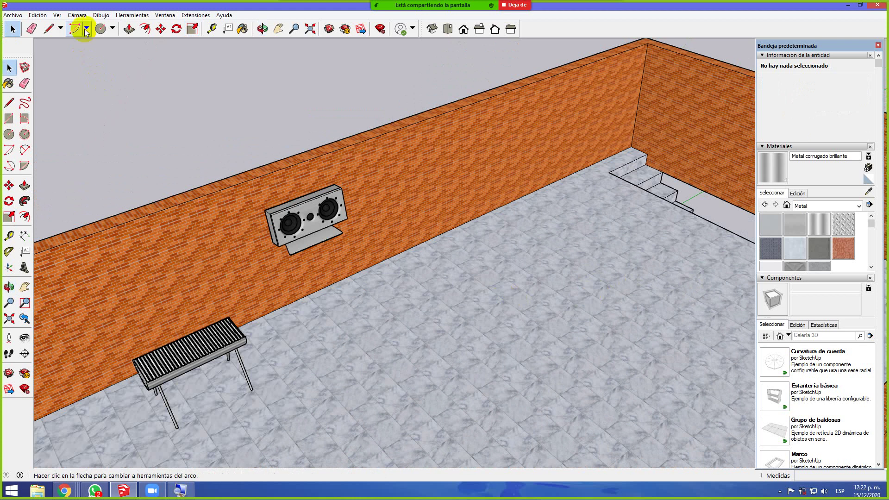
{"action": "left_click", "coordinate": [160, 28]}
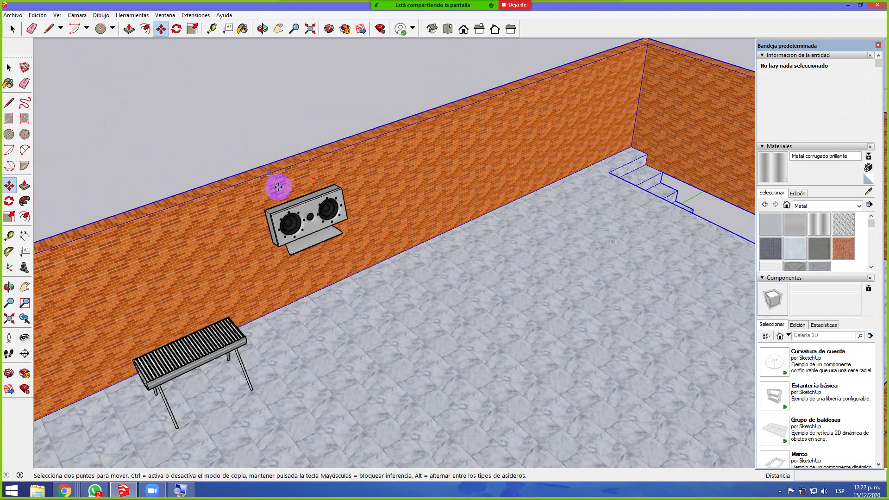
{"action": "left_click", "coordinate": [302, 213]}
{"action": "left_click", "coordinate": [326, 294]}
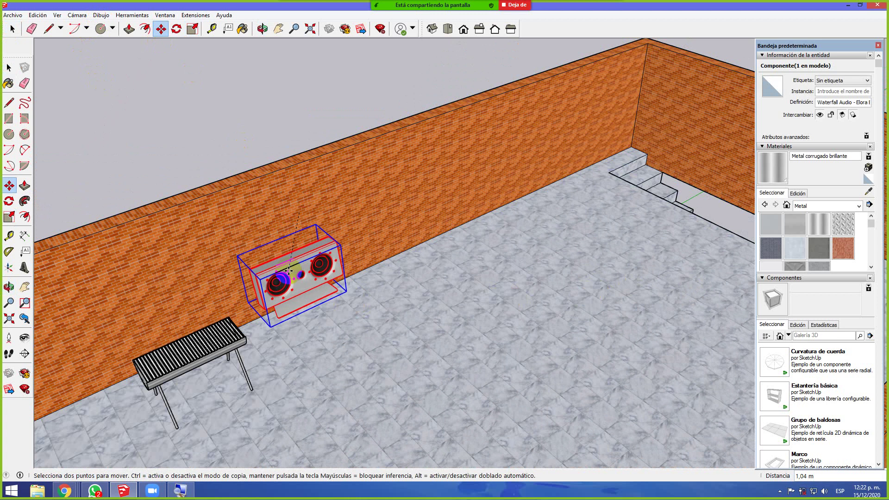
{"action": "key", "text": "Escape"}
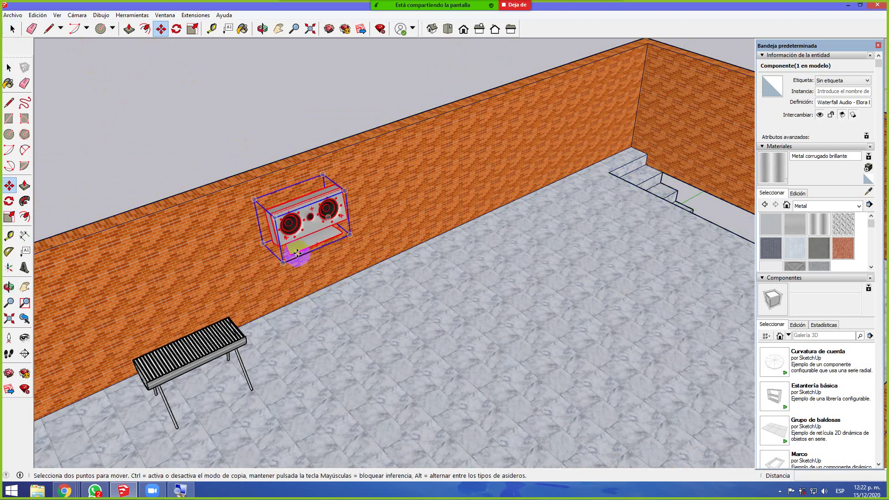
Move the enlarged speaker by its lower front corner down onto the marble floor, against the brick wall beside the trough grill
{"action": "left_click", "coordinate": [283, 262]}
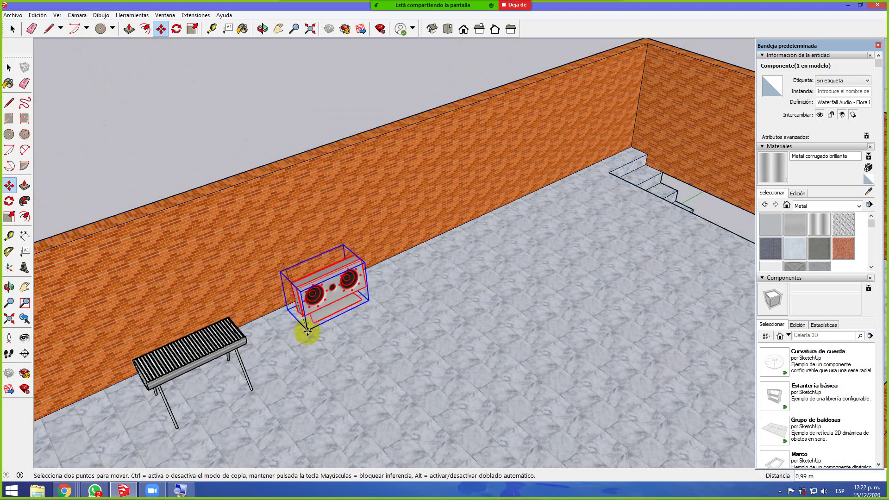
{"action": "middle_click_drag", "start_coordinate": [317, 340], "coordinate": [338, 271]}
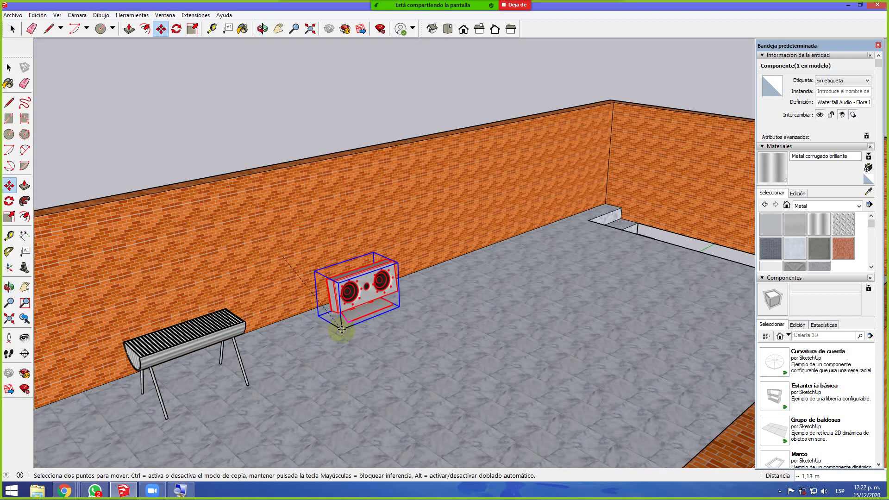
{"action": "left_click", "coordinate": [345, 319]}
Examine the terrace with its grill and speaker from several sides, including the front with the glass railings
{"action": "middle_click_drag", "start_coordinate": [390, 336], "coordinate": [276, 258]}
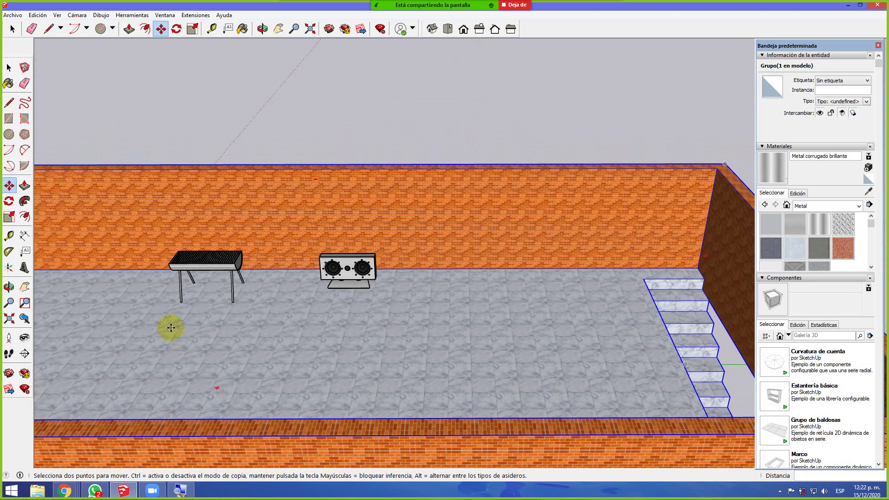
{"action": "middle_click_drag", "start_coordinate": [175, 329], "coordinate": [262, 325]}
{"action": "key", "text": "Escape"}
{"action": "middle_click_drag", "start_coordinate": [206, 277], "coordinate": [454, 295]}
{"action": "scroll", "coordinate": [452, 302], "scroll_direction": "down", "scroll_amount": 3}
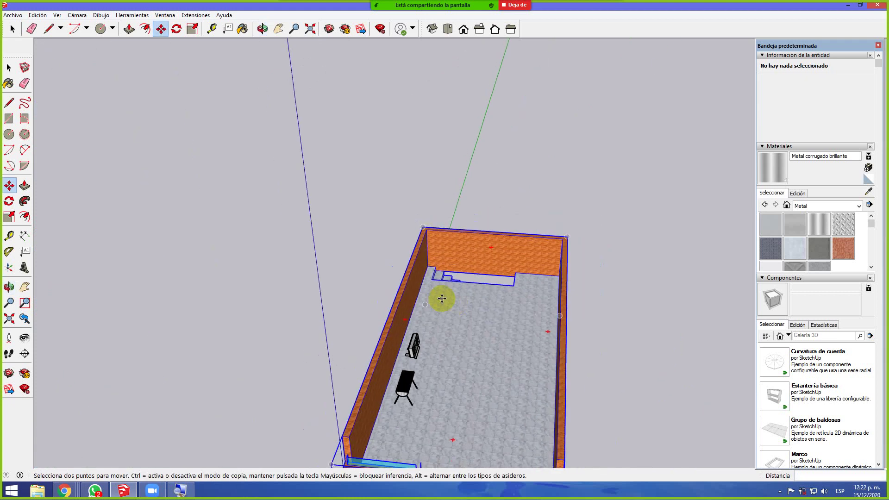
{"action": "middle_click_drag", "start_coordinate": [531, 381], "coordinate": [621, 252]}
{"action": "scroll", "coordinate": [415, 383], "scroll_direction": "up", "scroll_amount": 5}
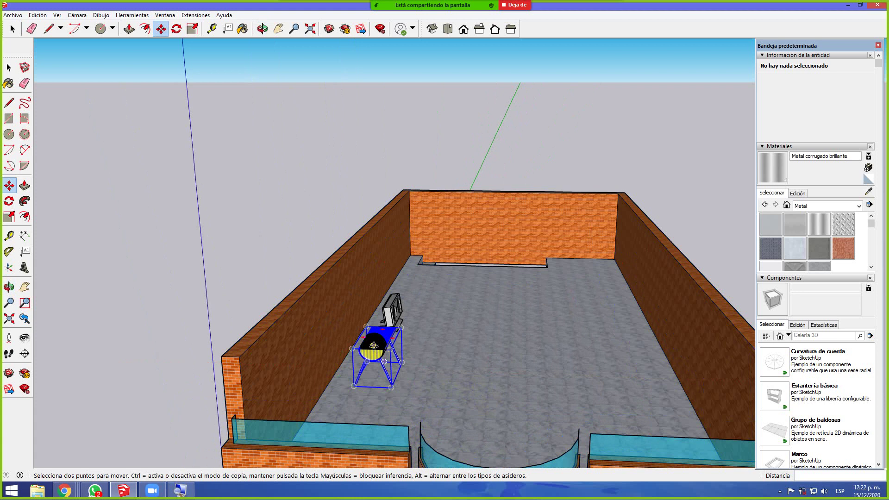
{"action": "left_click", "coordinate": [266, 349]}
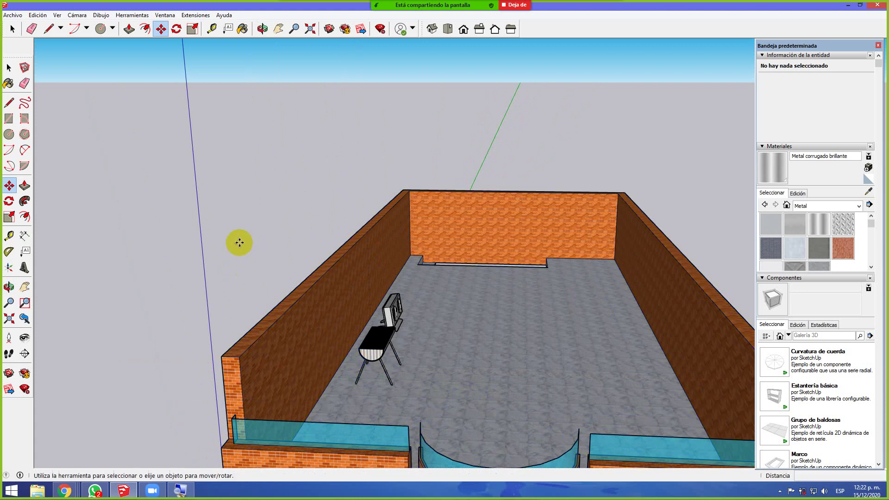
{"action": "scroll", "coordinate": [169, 189], "scroll_direction": "down", "scroll_amount": 3}
{"action": "middle_click_drag", "start_coordinate": [168, 189], "coordinate": [234, 224]}
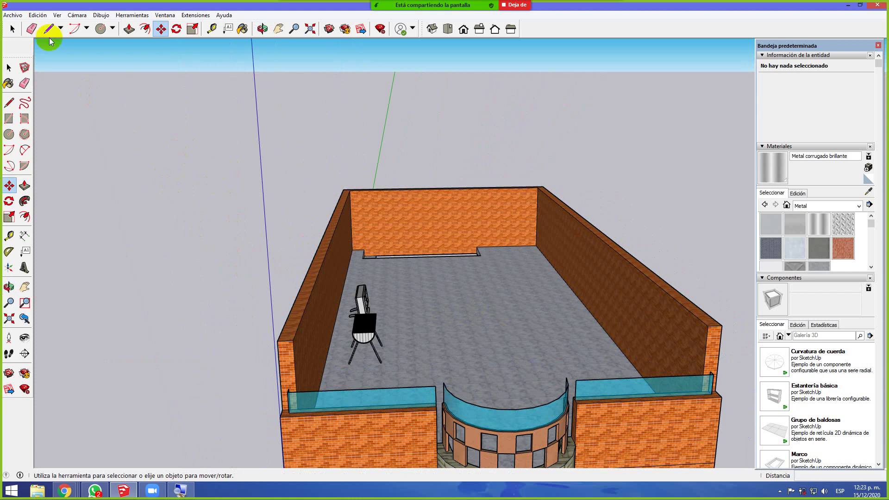
Switch to the Windows Magnifier (Lupa) and set its zoom to 200%
{"action": "left_click", "coordinate": [14, 16]}
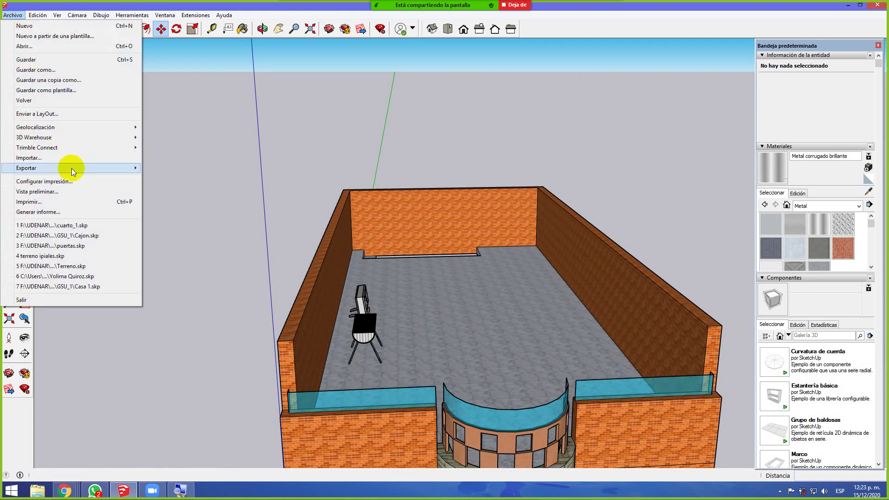
{"action": "mouse_move", "coordinate": [73, 168]}
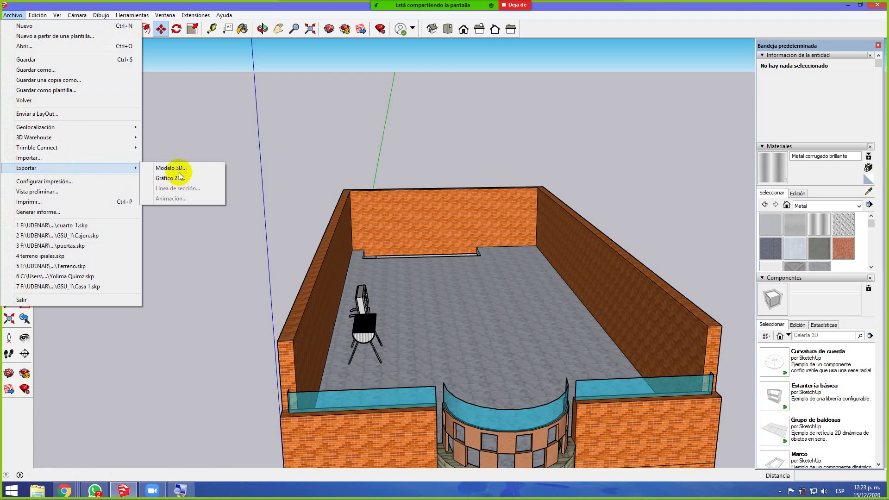
{"action": "left_click", "coordinate": [197, 495]}
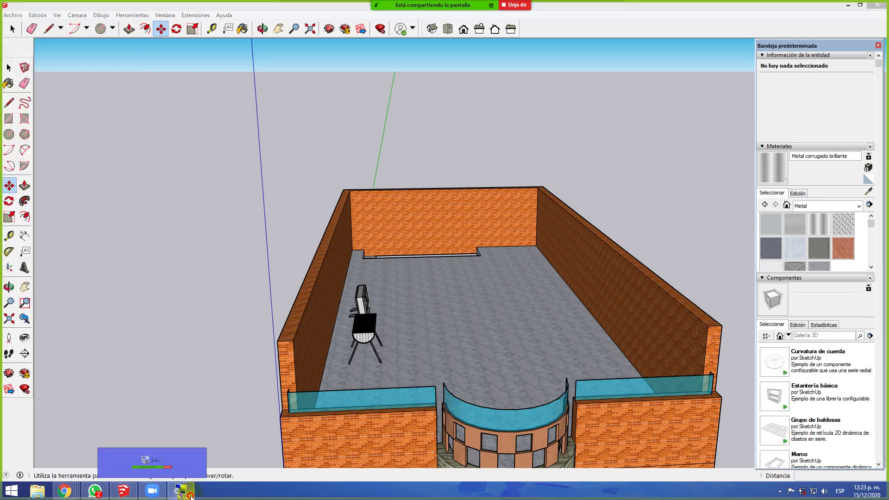
{"action": "left_click", "coordinate": [181, 490]}
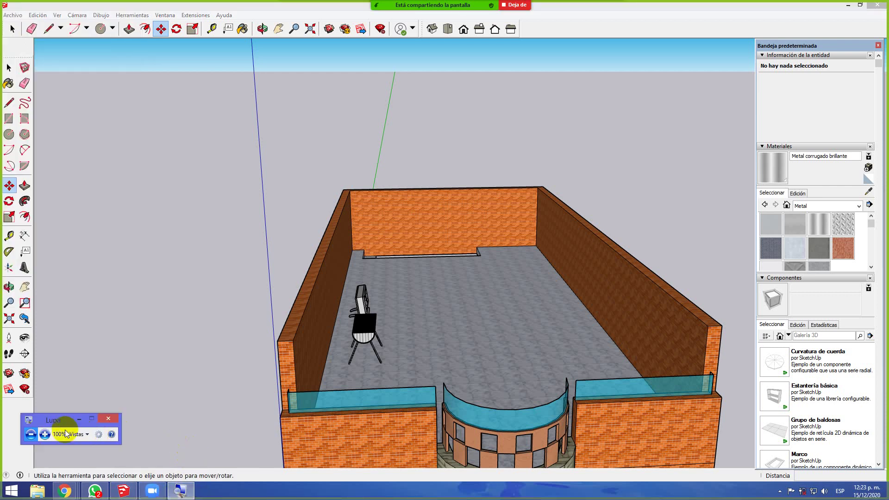
{"action": "left_click", "coordinate": [47, 434]}
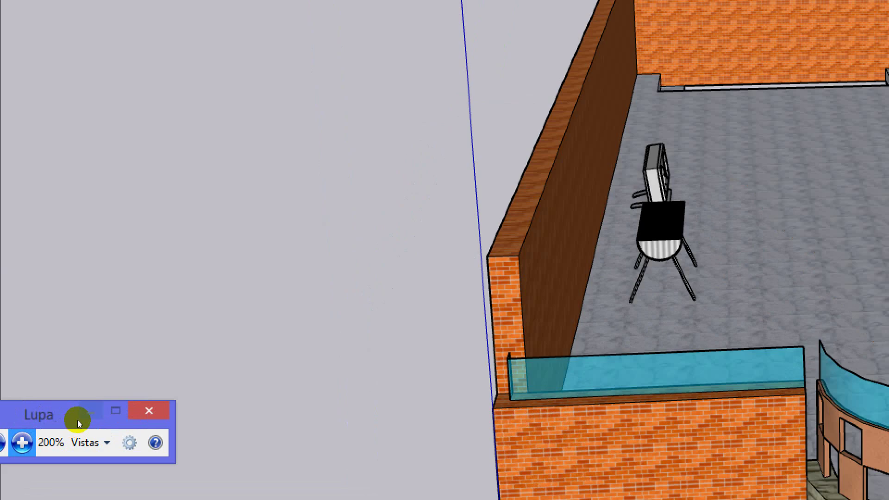
Review the model's export options, including 3D model and 2D graphic, and leave without exporting
{"action": "key", "text": "space"}
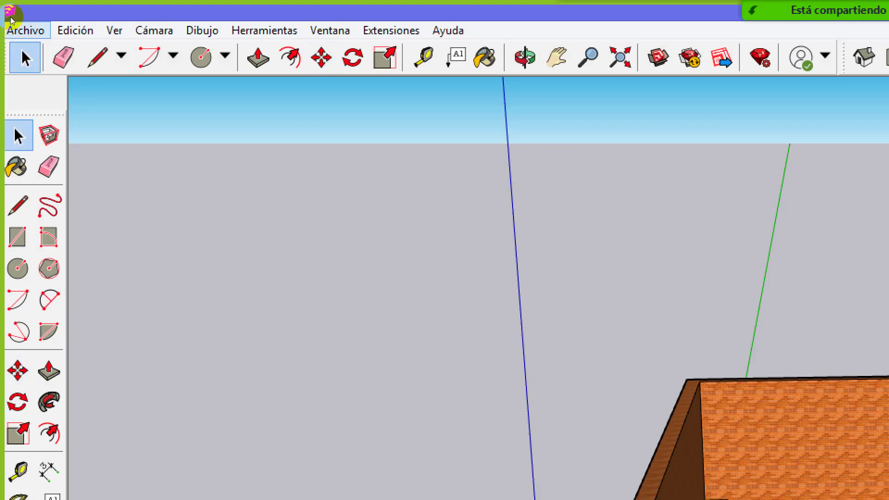
{"action": "left_click", "coordinate": [10, 17]}
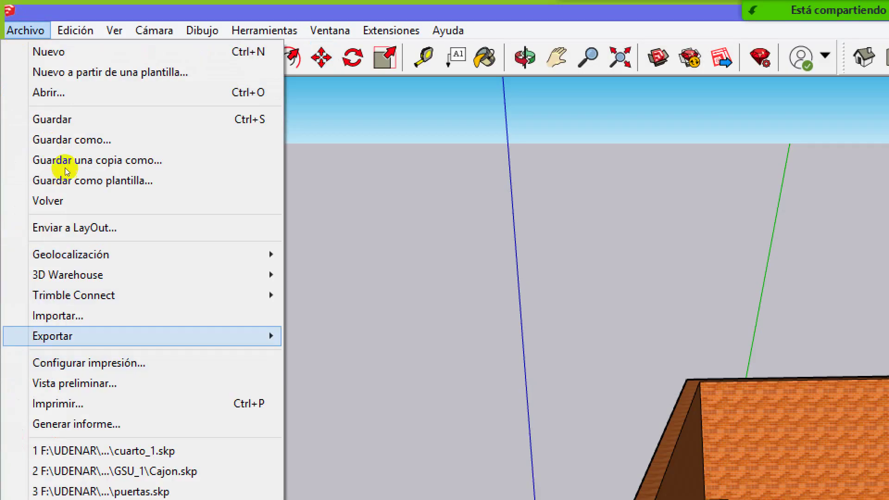
{"action": "mouse_move", "coordinate": [90, 166]}
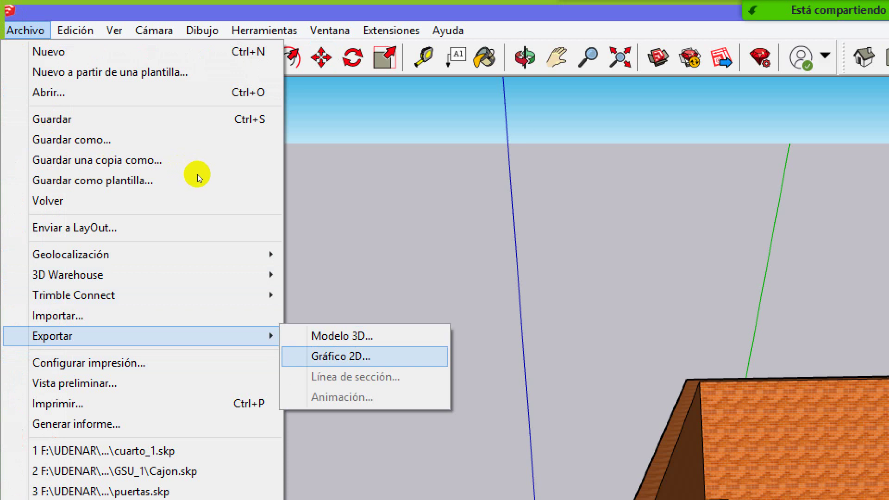
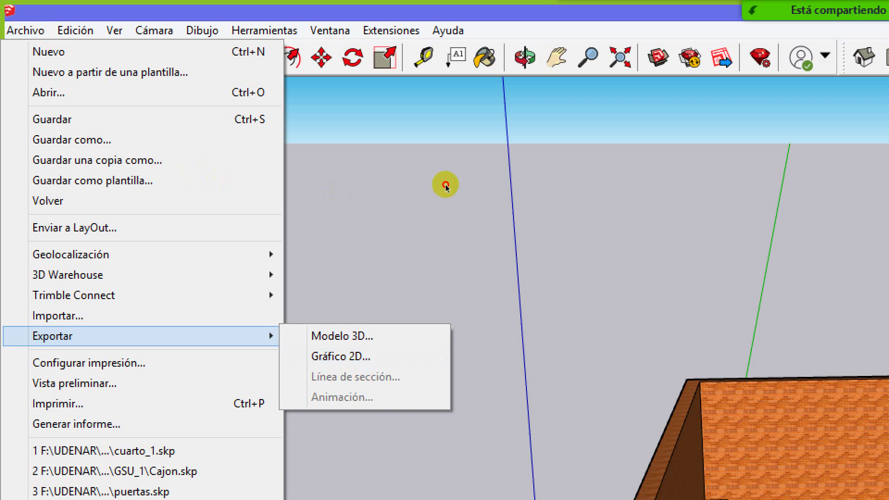
{"action": "left_click", "coordinate": [412, 172]}
Examine the whole house from the front and above, with its terrace, curved balcony and facade windows
{"action": "middle_click_drag", "start_coordinate": [173, 190], "coordinate": [246, 196]}
{"action": "middle_click_drag", "start_coordinate": [122, 196], "coordinate": [194, 229]}
{"action": "scroll", "coordinate": [193, 215], "scroll_direction": "down", "scroll_amount": 2}
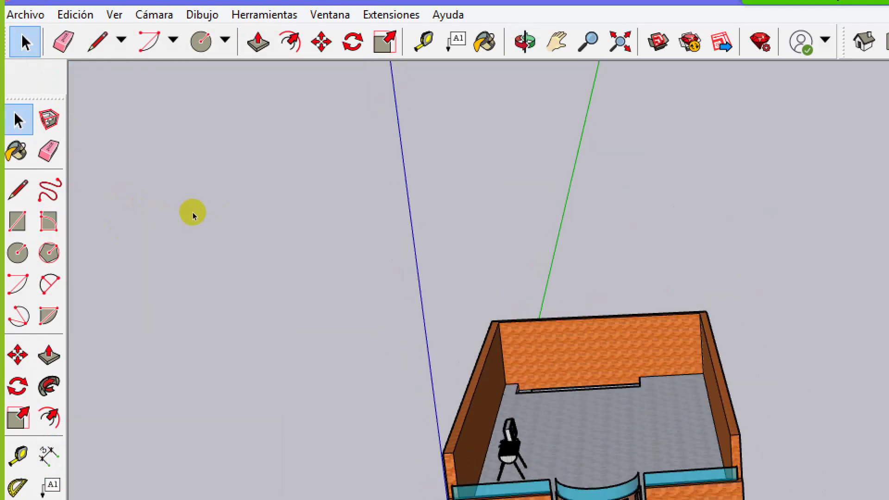
{"action": "scroll", "coordinate": [285, 218], "scroll_direction": "up", "scroll_amount": 3}
{"action": "scroll", "coordinate": [151, 180], "scroll_direction": "down", "scroll_amount": 5}
{"action": "middle_click_drag", "start_coordinate": [105, 165], "coordinate": [151, 144]}
{"action": "scroll", "coordinate": [151, 140], "scroll_direction": "down", "scroll_amount": 2}
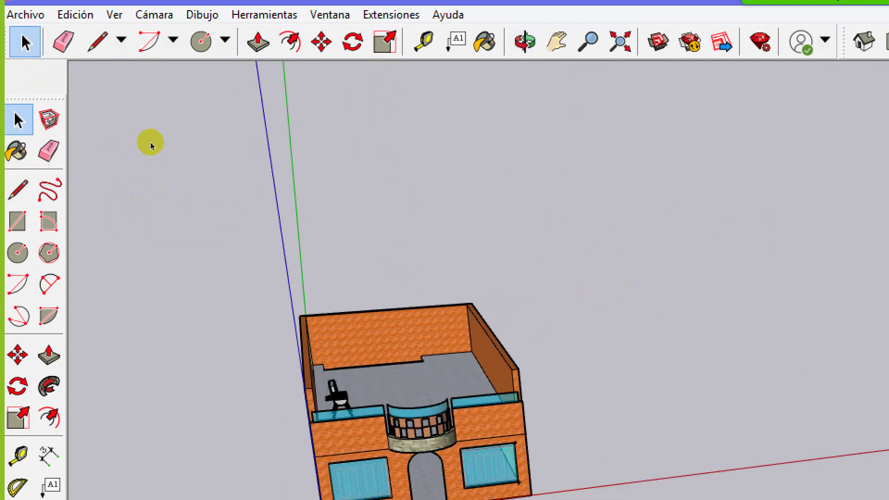
{"action": "scroll", "coordinate": [79, 197], "scroll_direction": "down", "scroll_amount": 1}
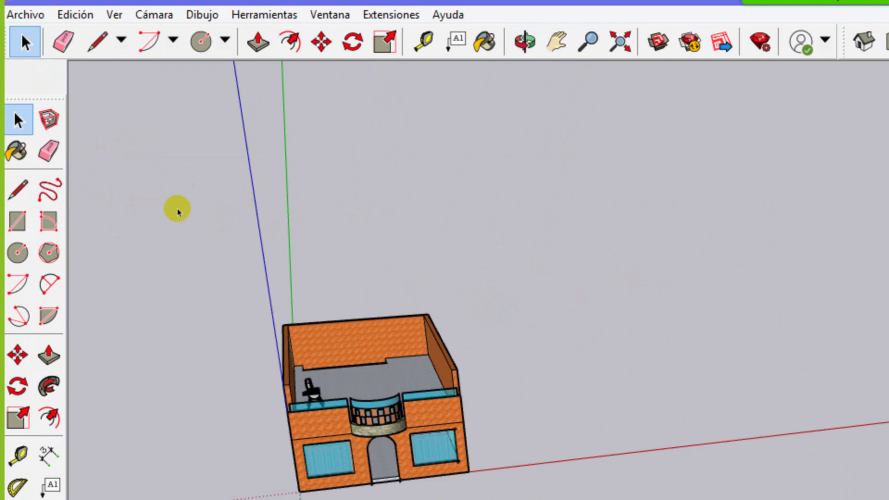
{"action": "scroll", "coordinate": [177, 206], "scroll_direction": "up", "scroll_amount": 3}
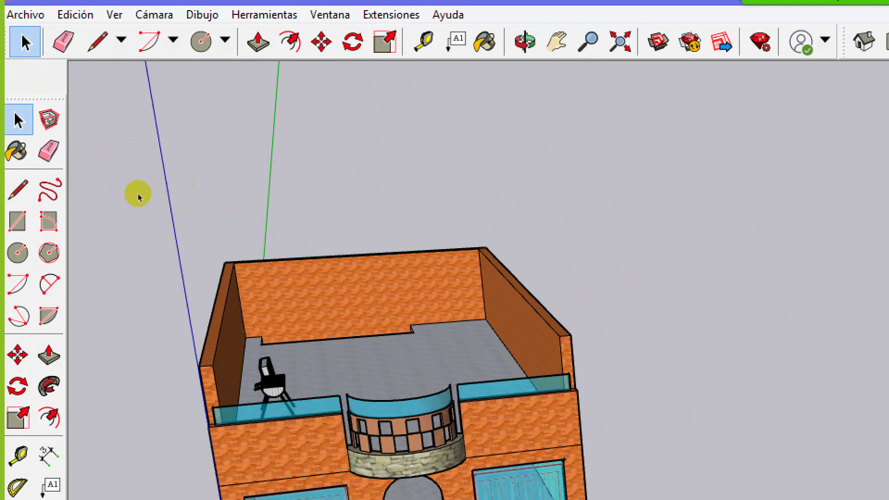
Open the 3D Warehouse gallery and close the Windows Magnifier
{"action": "key", "text": "alt+n"}
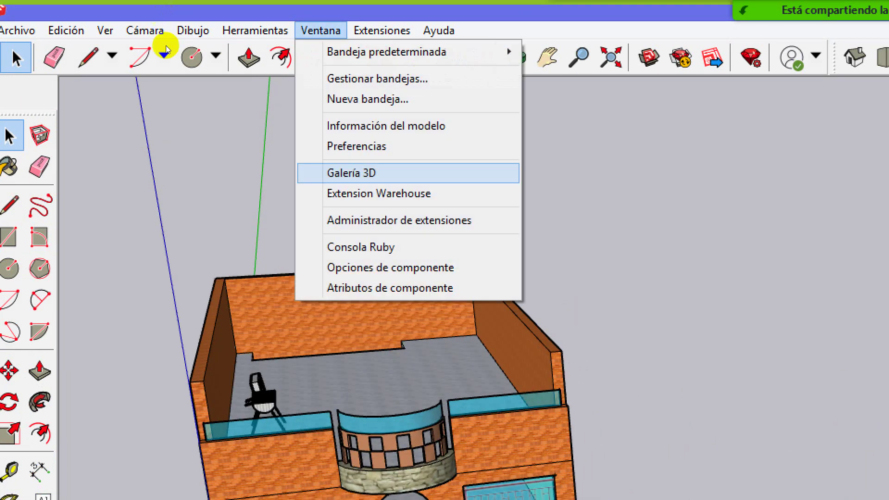
{"action": "key", "text": "g"}
{"action": "key", "text": "Return"}
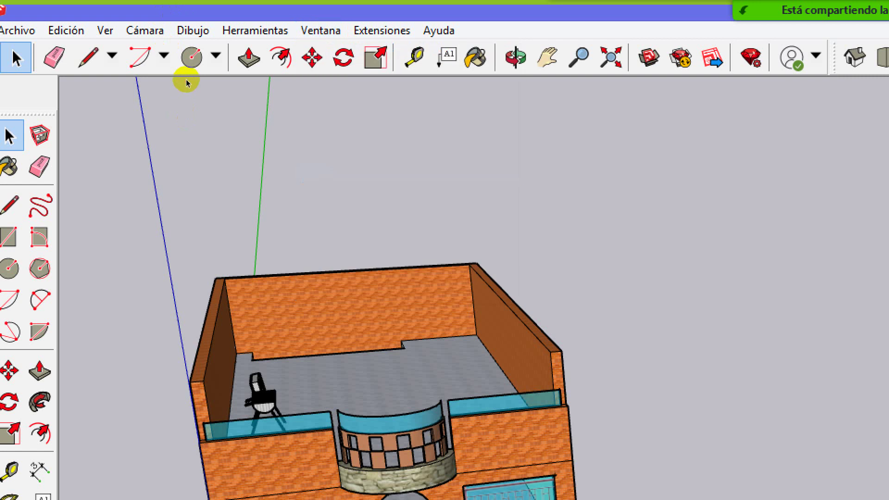
{"action": "scroll", "coordinate": [186, 82], "scroll_direction": "down", "scroll_amount": 5}
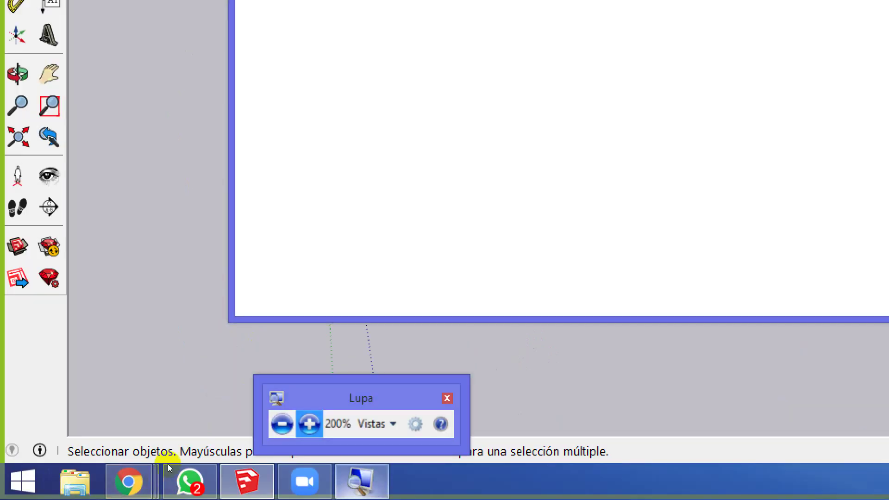
{"action": "left_click", "coordinate": [142, 462]}
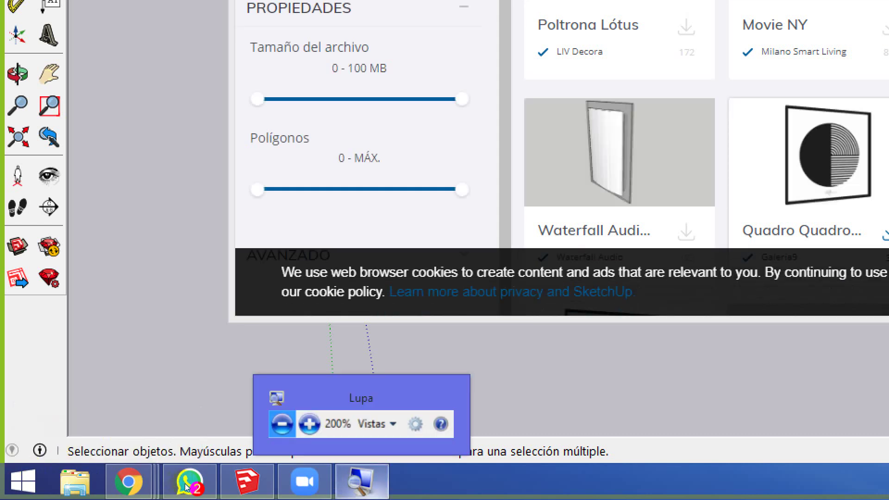
{"action": "key", "text": "super+Escape"}
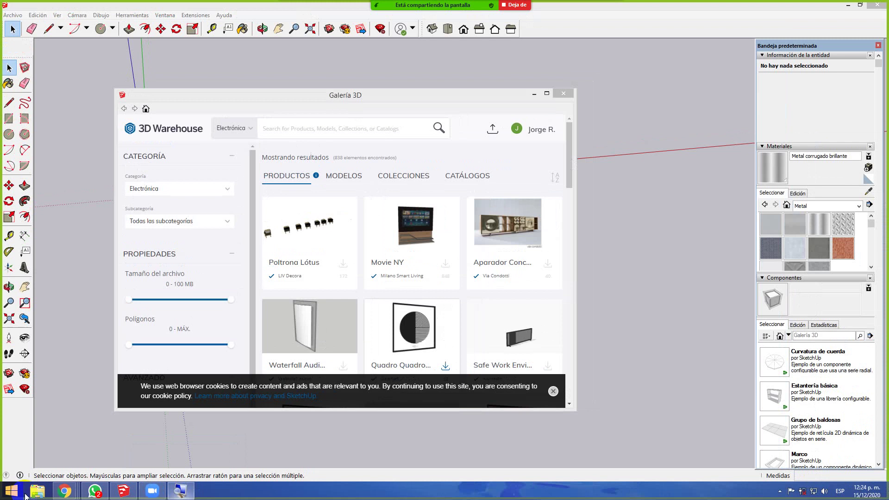
Switch to File Explorer and show the contents of the Downloads (Descargas) folder
{"action": "key", "text": "super+e"}
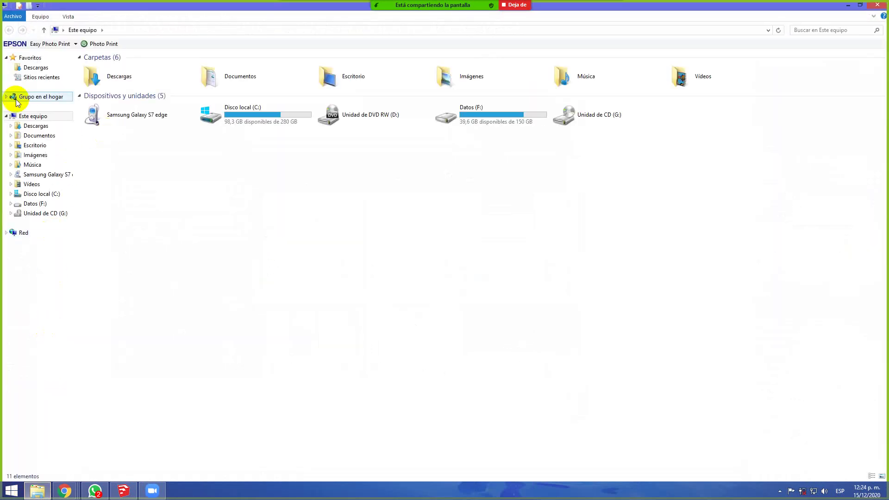
{"action": "left_click", "coordinate": [36, 67]}
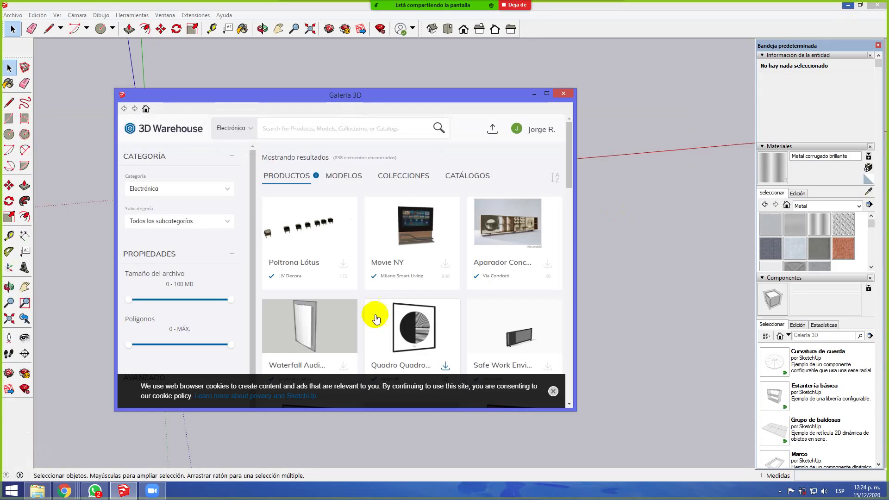
Download the Movie NY model as Movie.skp to the Downloads folder instead of loading it into the model, and close the 3D Warehouse
{"action": "left_click", "coordinate": [446, 265]}
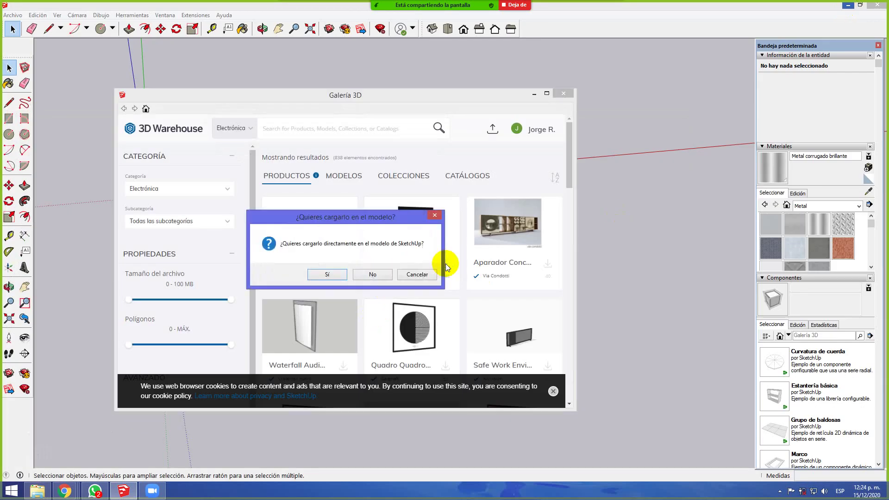
{"action": "left_click", "coordinate": [372, 274]}
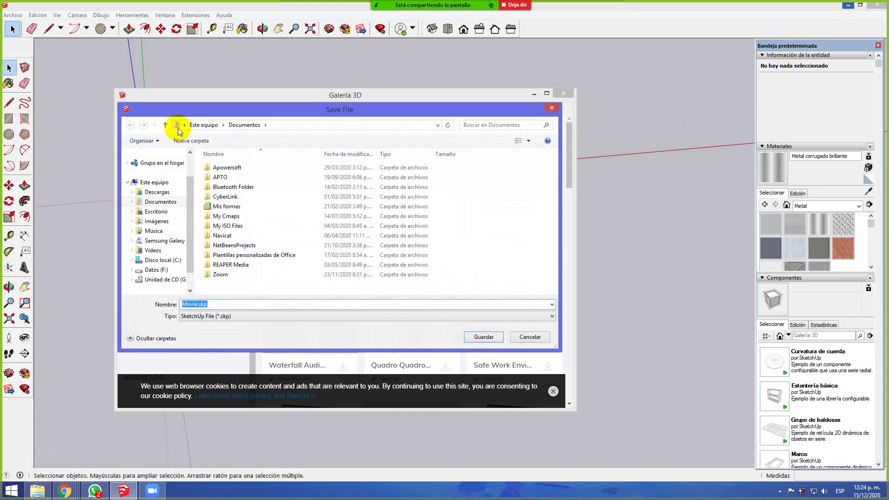
{"action": "left_click", "coordinate": [157, 192]}
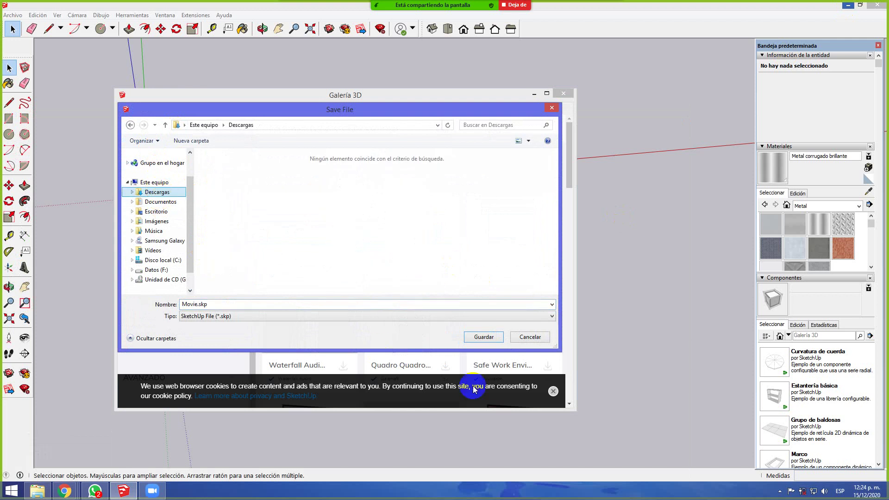
{"action": "left_click", "coordinate": [473, 337]}
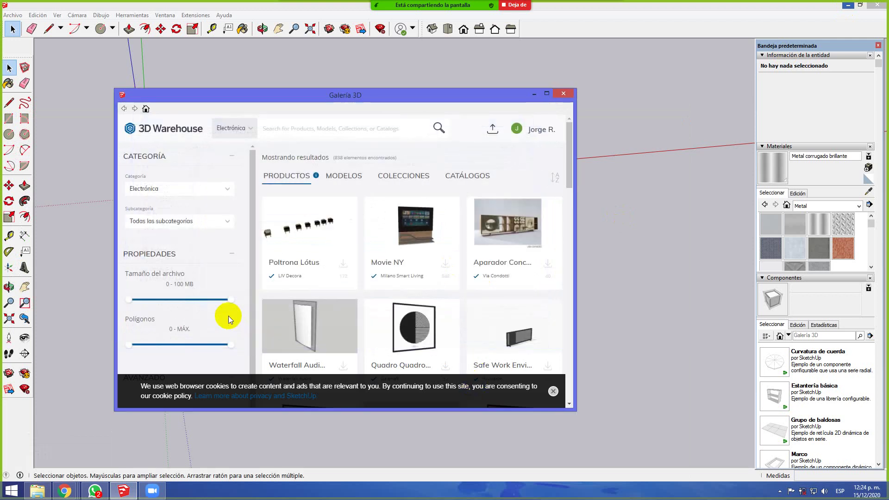
{"action": "left_click", "coordinate": [516, 129]}
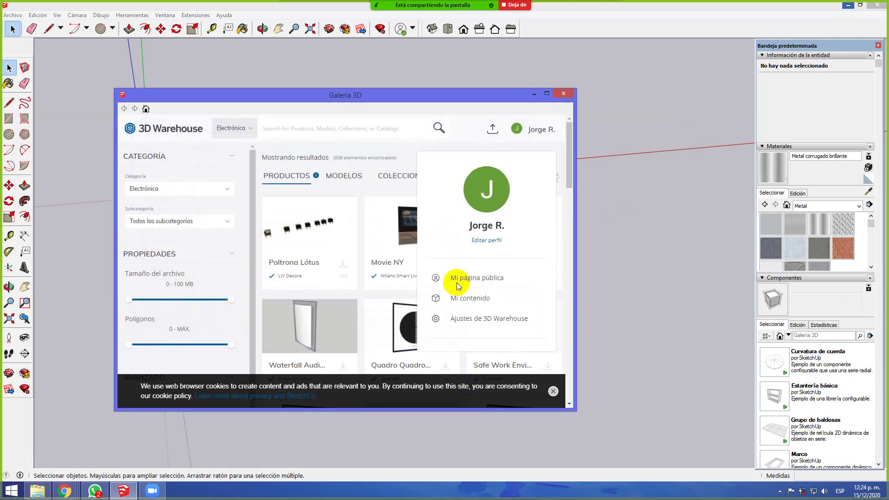
{"action": "left_click", "coordinate": [240, 296]}
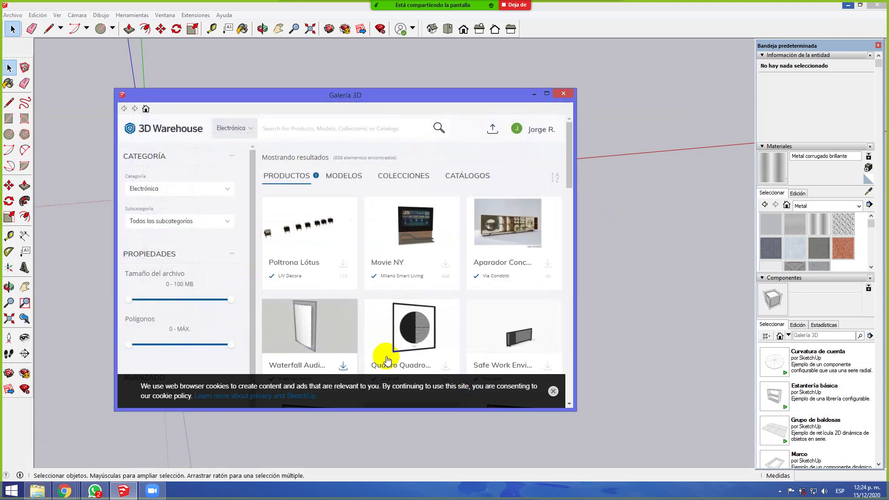
{"action": "left_click", "coordinate": [569, 93]}
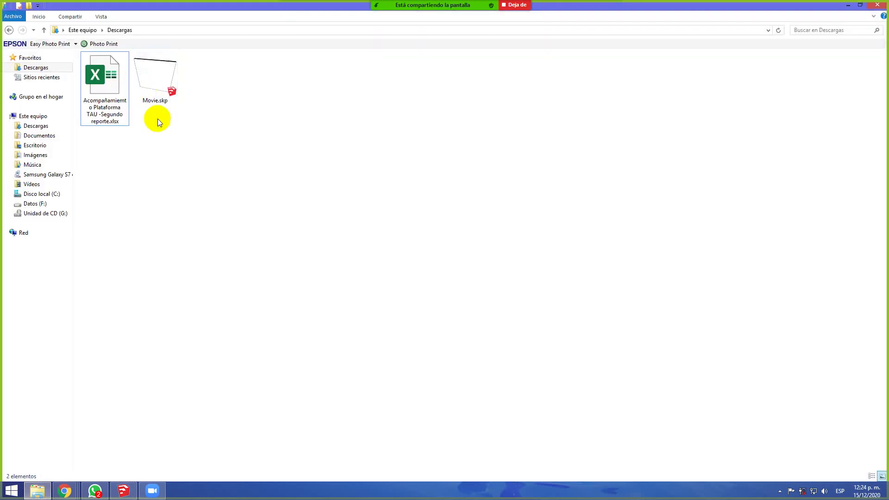
Switch to File Explorer and open Movie.skp from the Downloads folder in its own SketchUp window
{"action": "left_click", "coordinate": [151, 96]}
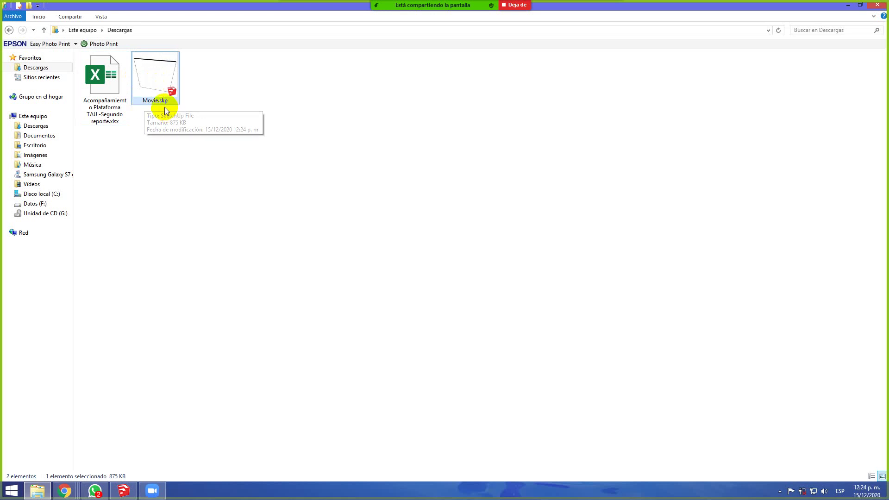
{"action": "double_click", "coordinate": [155, 88]}
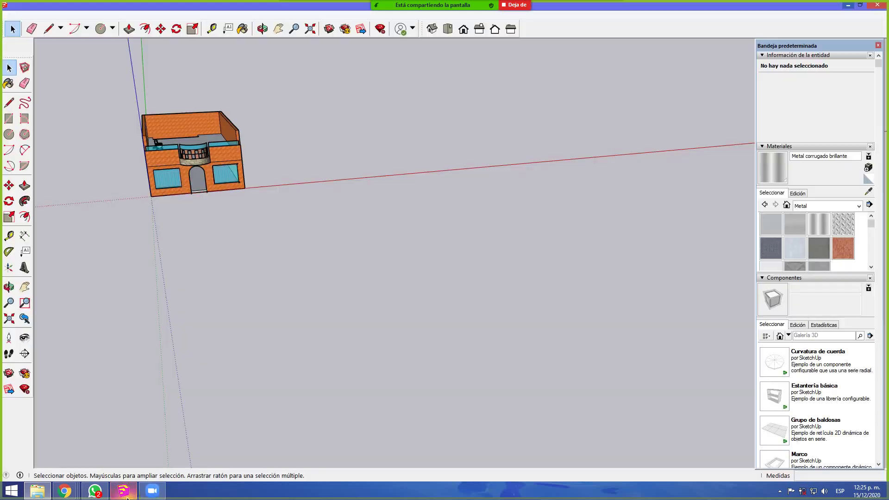
{"action": "scroll", "coordinate": [184, 218], "scroll_direction": "up", "scroll_amount": 3}
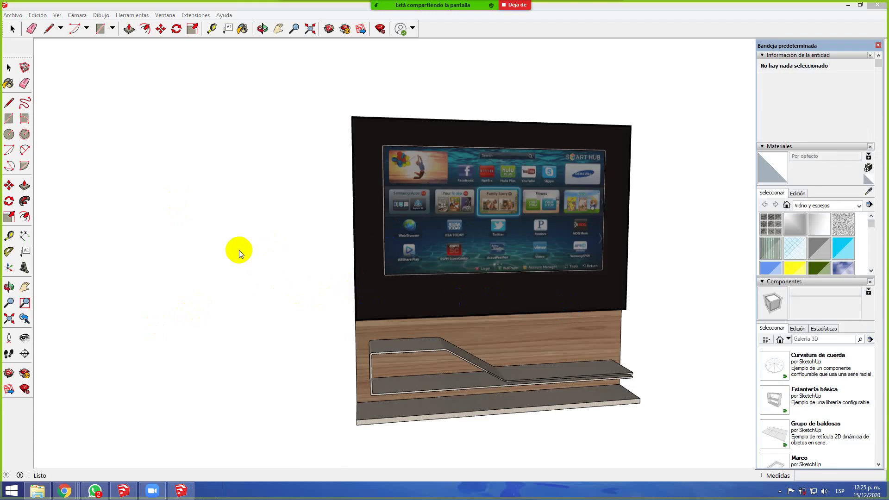
Examine the downloaded TV unit from several sides and close its SketchUp window
{"action": "left_click", "coordinate": [422, 278]}
{"action": "left_click", "coordinate": [486, 353]}
{"action": "scroll", "coordinate": [309, 282], "scroll_direction": "down", "scroll_amount": 2}
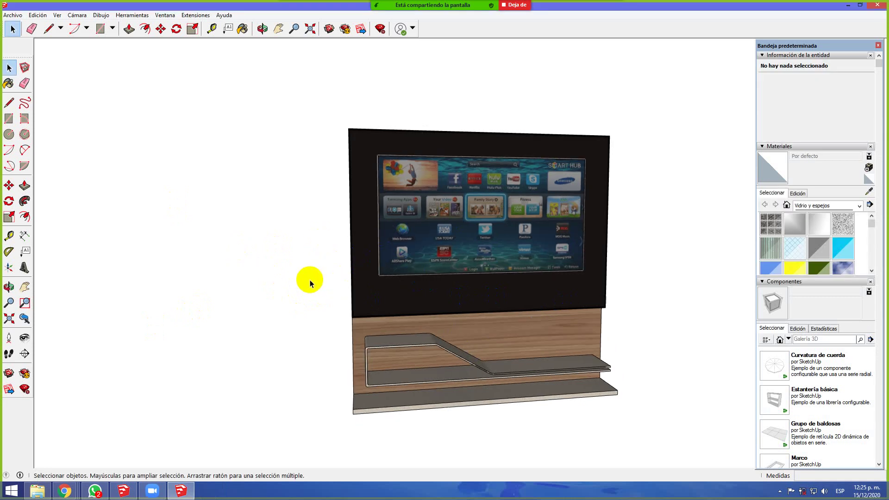
{"action": "middle_click_drag", "start_coordinate": [407, 288], "coordinate": [227, 303]}
{"action": "left_click_drag", "start_coordinate": [227, 303], "coordinate": [441, 277]}
{"action": "middle_click_drag", "start_coordinate": [440, 277], "coordinate": [401, 317]}
{"action": "middle_click_drag", "start_coordinate": [336, 309], "coordinate": [514, 300]}
{"action": "middle_click_drag", "start_coordinate": [370, 309], "coordinate": [337, 264]}
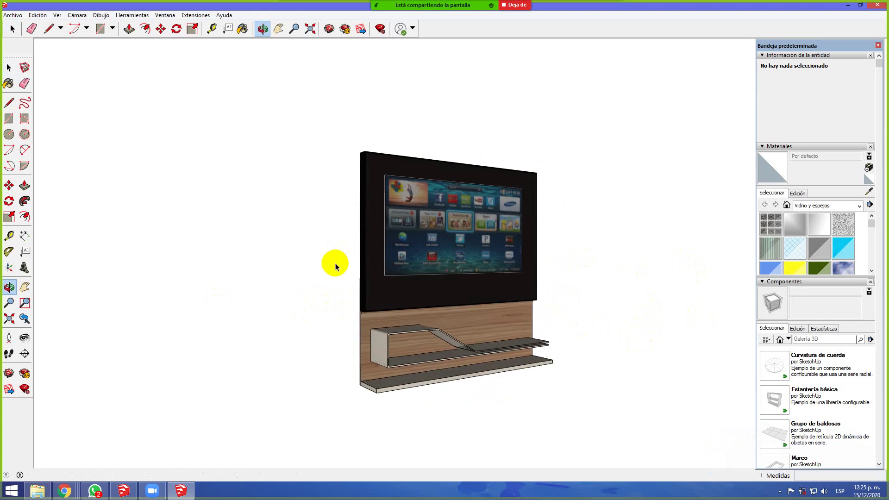
{"action": "left_click", "coordinate": [878, 7]}
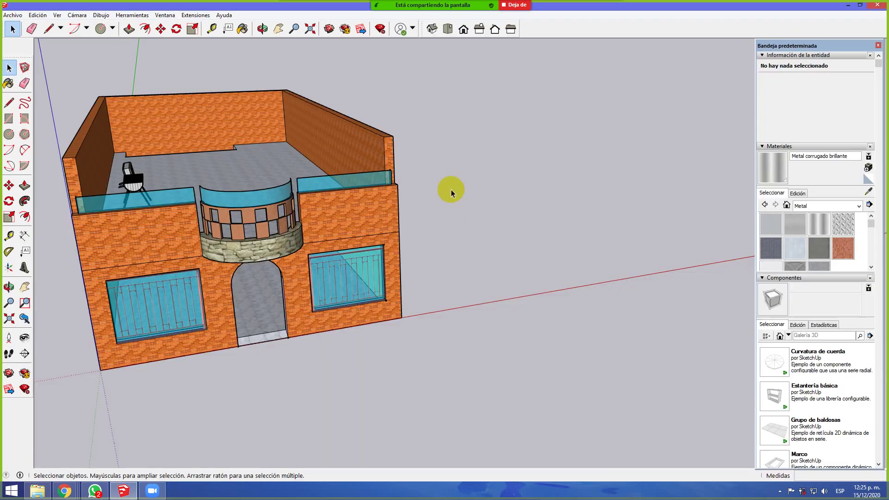
Import Movie.skp from the Downloads folder and place the TV unit on the marble terrace floor behind the curved balcony
{"action": "middle_click_drag", "start_coordinate": [332, 216], "coordinate": [206, 228]}
{"action": "scroll", "coordinate": [182, 192], "scroll_direction": "up", "scroll_amount": 5}
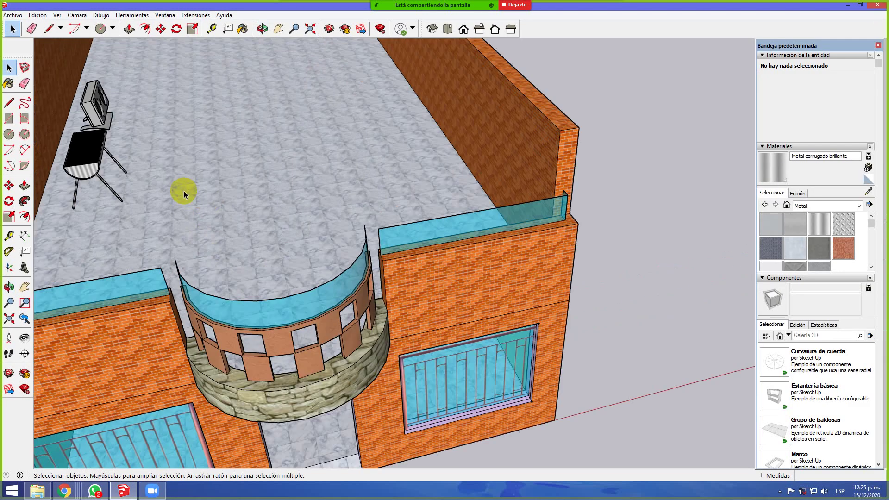
{"action": "left_click", "coordinate": [13, 15]}
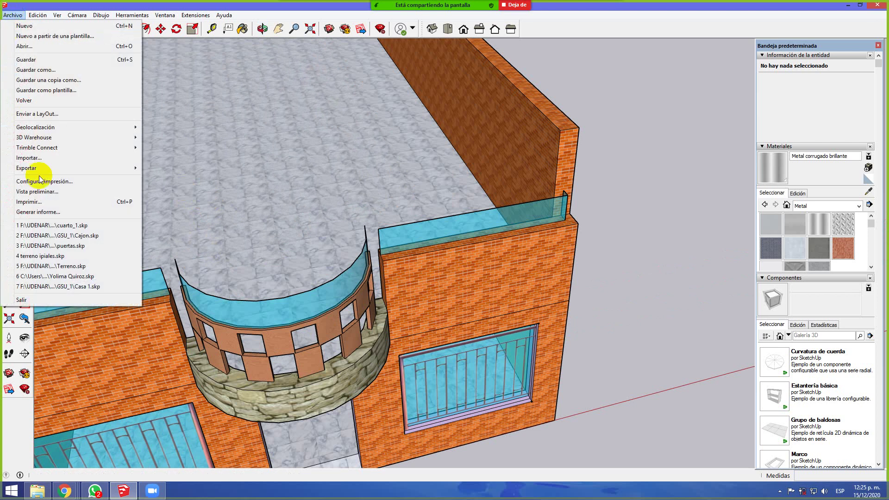
{"action": "left_click", "coordinate": [28, 157]}
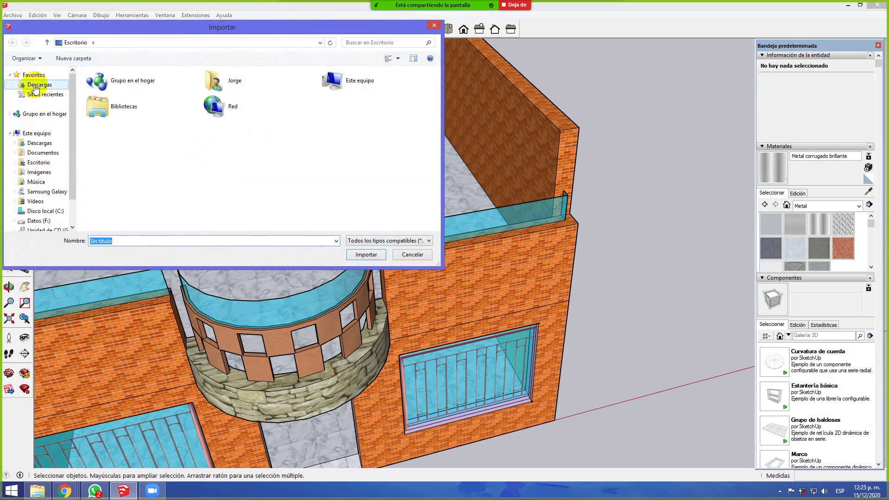
{"action": "left_click", "coordinate": [35, 88]}
{"action": "left_click", "coordinate": [122, 89]}
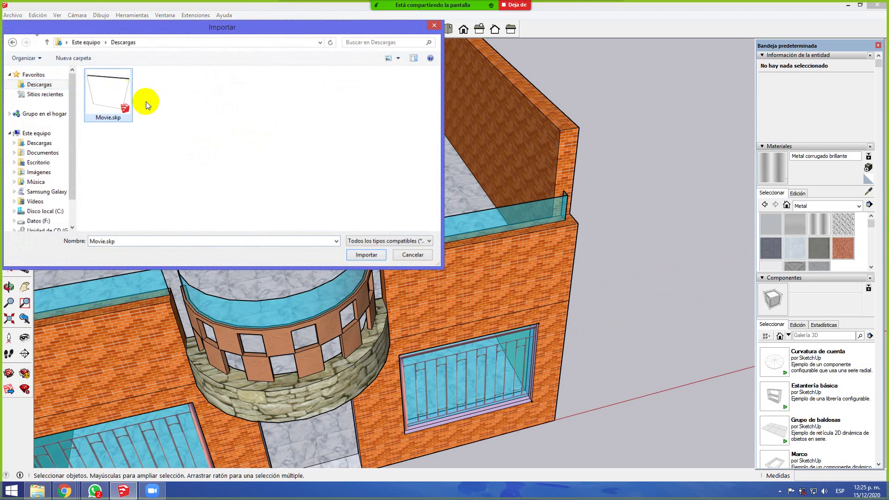
{"action": "left_click", "coordinate": [368, 255]}
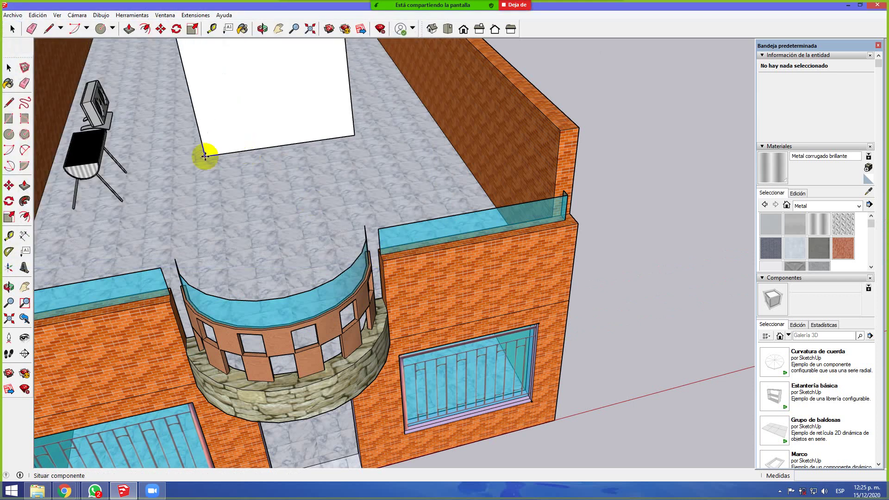
{"action": "left_click", "coordinate": [194, 190]}
Rotate the TV unit 90 degrees on the terrace floor so its back faces the long side wall
{"action": "key", "text": "m"}
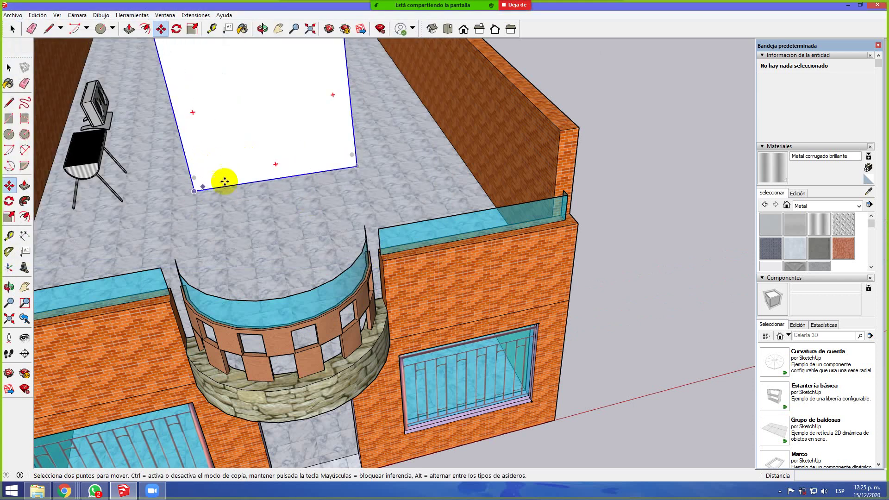
{"action": "middle_click_drag", "start_coordinate": [406, 184], "coordinate": [232, 103]}
{"action": "middle_click_drag", "start_coordinate": [592, 162], "coordinate": [226, 254]}
{"action": "key", "text": "m"}
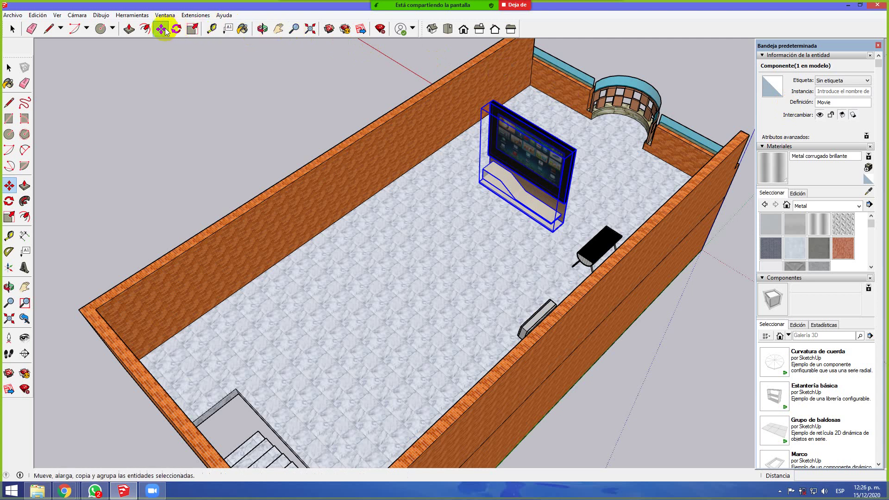
{"action": "left_click", "coordinate": [176, 29]}
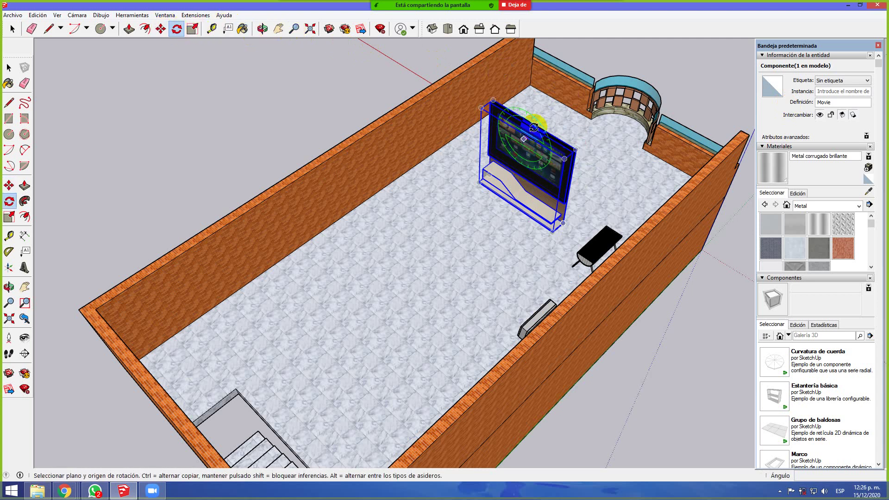
{"action": "left_click", "coordinate": [531, 126]}
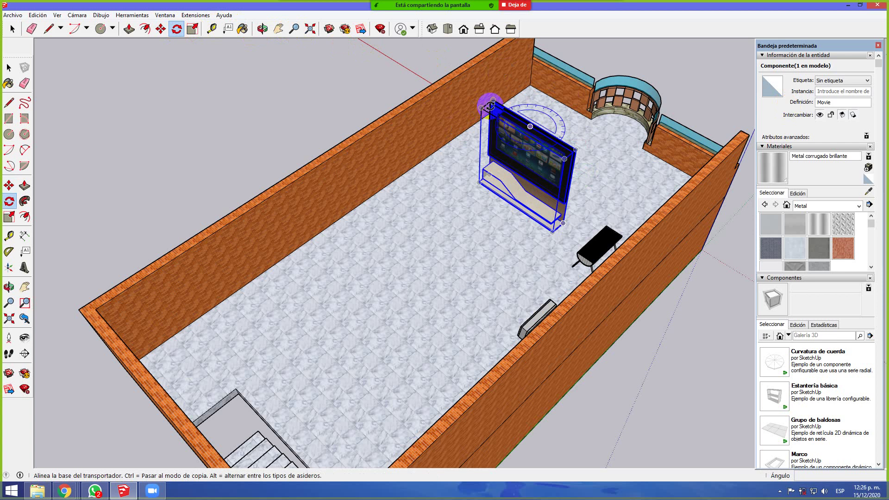
{"action": "scroll", "coordinate": [486, 103], "scroll_direction": "up", "scroll_amount": 5}
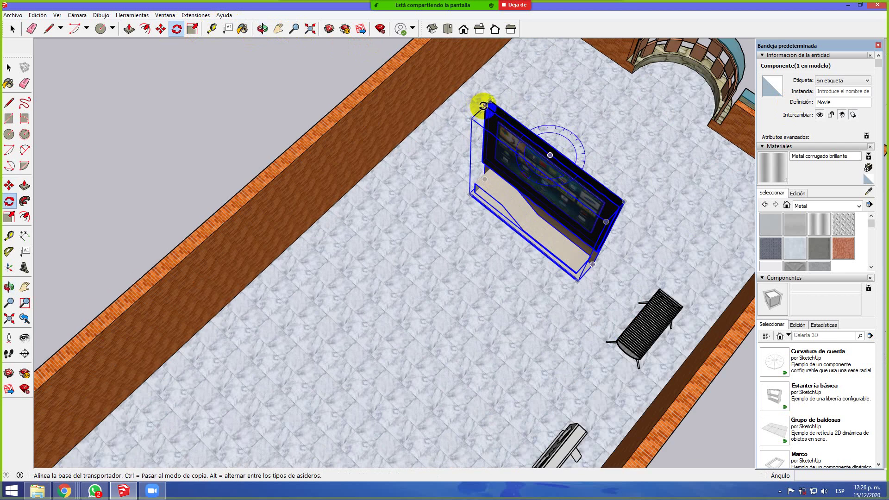
{"action": "left_click", "coordinate": [484, 105]}
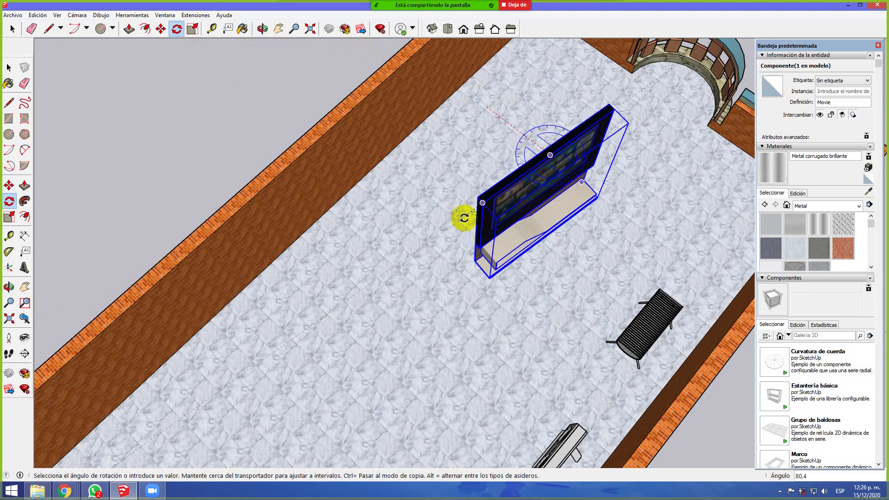
{"action": "left_click", "coordinate": [476, 228]}
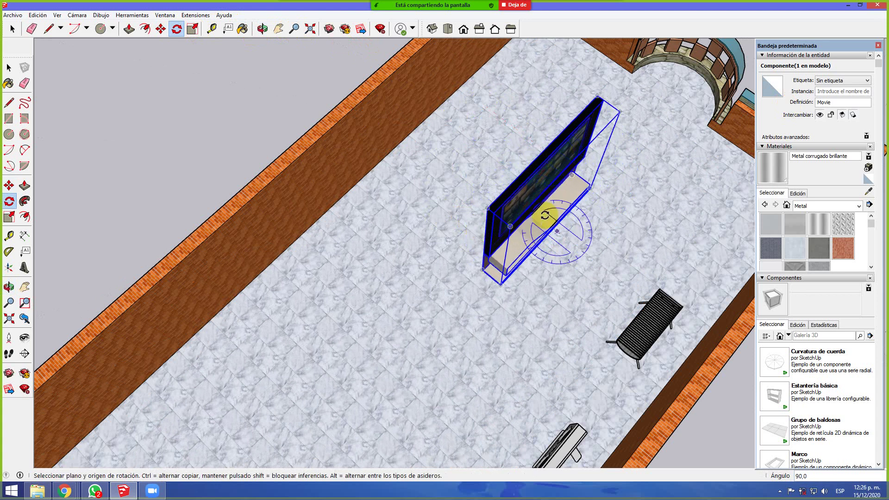
Move the TV unit across the terrace floor towards the long side wall
{"action": "left_click", "coordinate": [161, 28]}
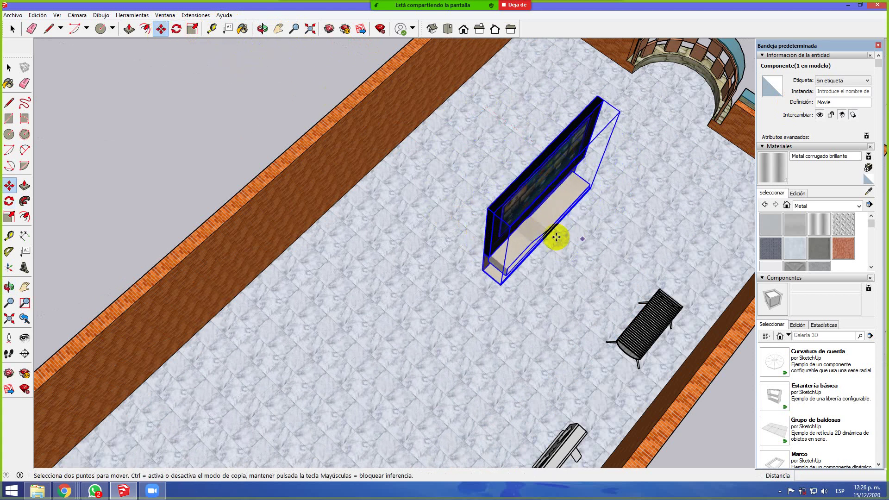
{"action": "left_click", "coordinate": [492, 220]}
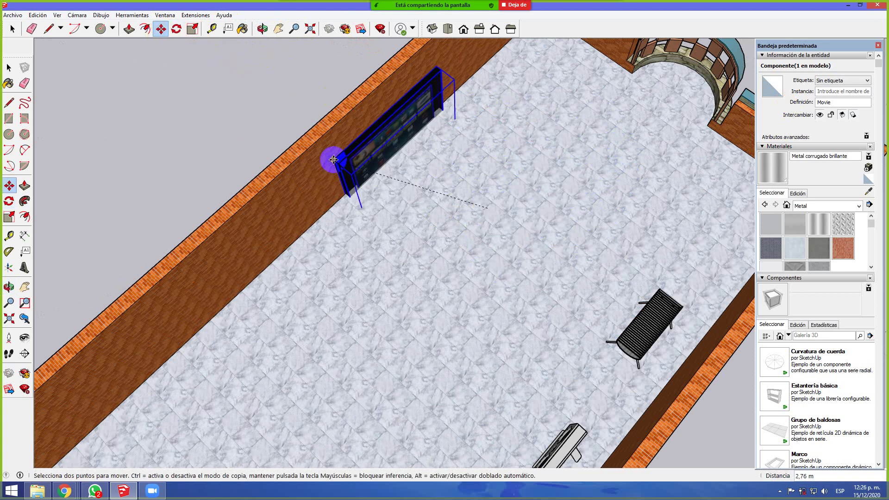
{"action": "scroll", "coordinate": [349, 165], "scroll_direction": "up", "scroll_amount": 4}
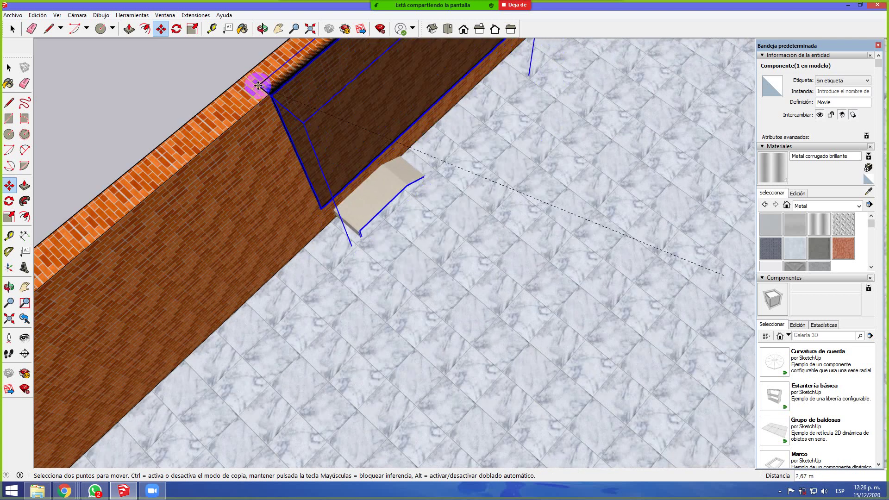
{"action": "left_click", "coordinate": [291, 143]}
Move the TV unit about 0.53 m by its lower back corner so it stands flush against the side wall
{"action": "scroll", "coordinate": [318, 200], "scroll_direction": "down", "scroll_amount": 4}
{"action": "scroll", "coordinate": [323, 179], "scroll_direction": "down", "scroll_amount": 3}
{"action": "middle_click_drag", "start_coordinate": [520, 222], "coordinate": [407, 145]}
{"action": "scroll", "coordinate": [406, 145], "scroll_direction": "up", "scroll_amount": 6}
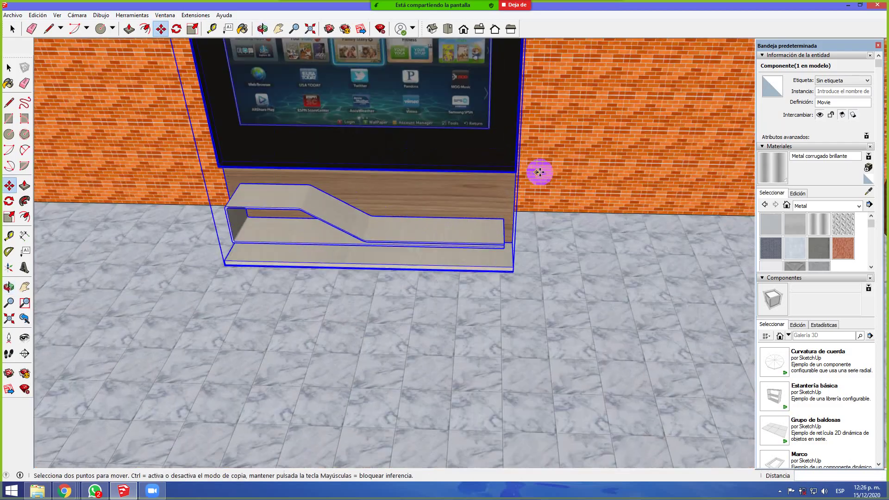
{"action": "scroll", "coordinate": [539, 173], "scroll_direction": "down", "scroll_amount": 2}
{"action": "mouse_move", "coordinate": [593, 195]}
{"action": "middle_mouse_down"}
{"action": "mouse_move", "coordinate": [522, 162]}
{"action": "mouse_move", "coordinate": [472, 175]}
{"action": "mouse_move", "coordinate": [525, 93]}
{"action": "mouse_move", "coordinate": [556, 117]}
{"action": "mouse_move", "coordinate": [432, 155]}
{"action": "mouse_move", "coordinate": [419, 215]}
{"action": "mouse_move", "coordinate": [397, 202]}
{"action": "mouse_move", "coordinate": [417, 203]}
{"action": "middle_mouse_up"}
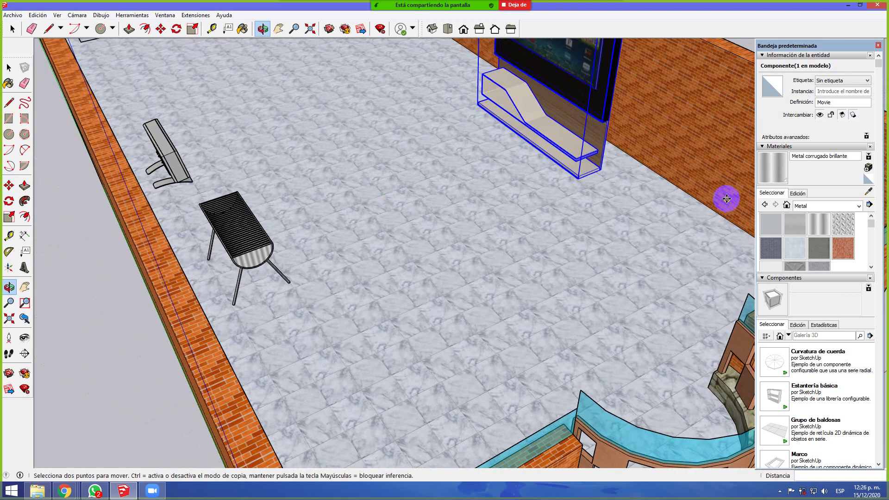
{"action": "scroll", "coordinate": [611, 173], "scroll_direction": "up", "scroll_amount": 4}
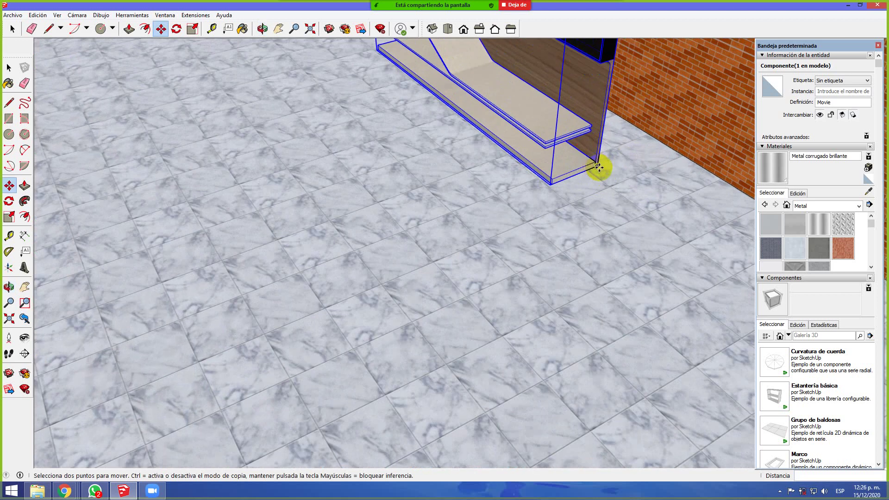
{"action": "left_click", "coordinate": [598, 167]}
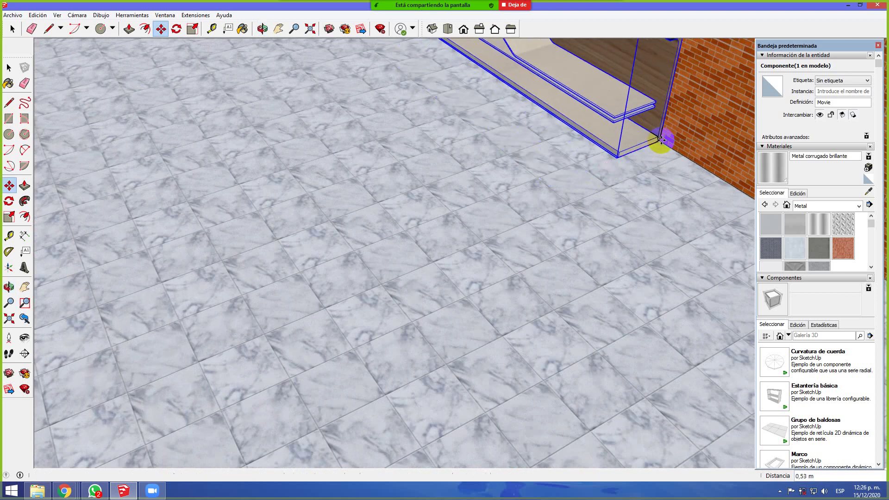
{"action": "scroll", "coordinate": [531, 204], "scroll_direction": "down", "scroll_amount": 10}
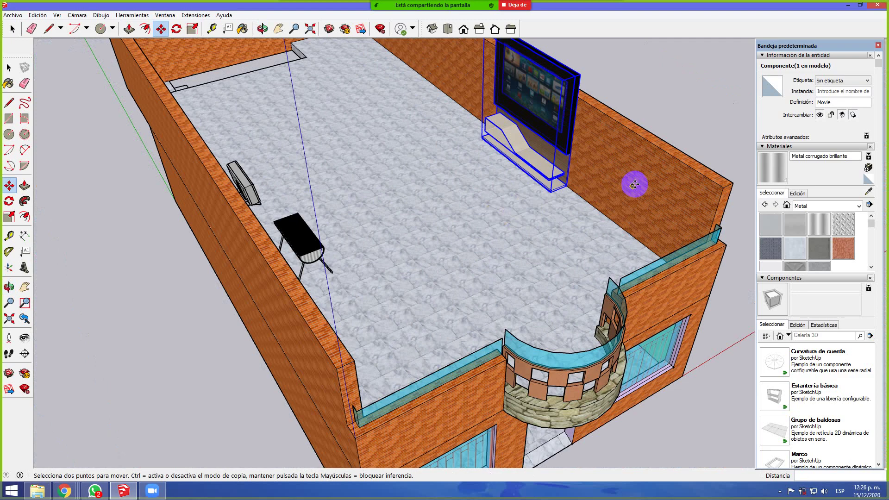
Examine the house facade and the furnished terrace from the front, from below and from above
{"action": "mouse_move", "coordinate": [635, 185]}
{"action": "middle_mouse_down"}
{"action": "mouse_move", "coordinate": [627, 162]}
{"action": "mouse_move", "coordinate": [476, 139]}
{"action": "mouse_move", "coordinate": [563, 217]}
{"action": "middle_mouse_up"}
{"action": "mouse_move", "coordinate": [632, 158]}
{"action": "middle_mouse_down"}
{"action": "mouse_move", "coordinate": [566, 155]}
{"action": "mouse_move", "coordinate": [540, 135]}
{"action": "mouse_move", "coordinate": [601, 103]}
{"action": "mouse_move", "coordinate": [731, 73]}
{"action": "middle_mouse_up"}
{"action": "key", "text": "F3"}
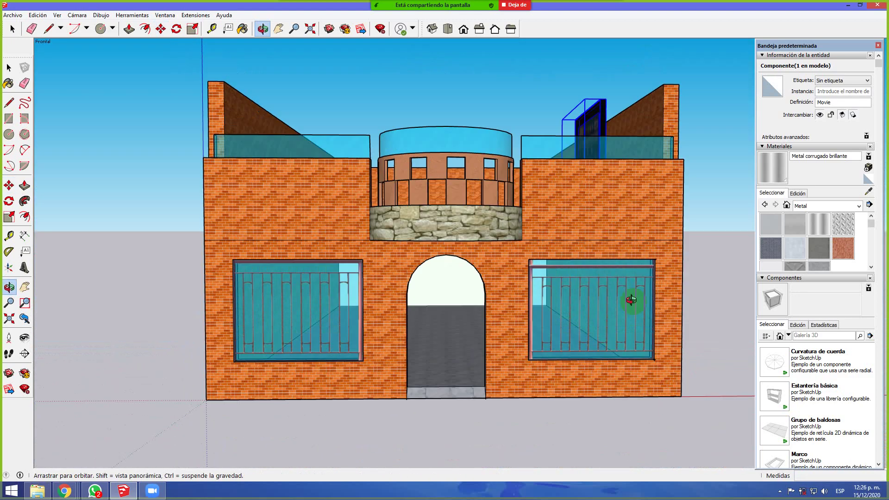
{"action": "mouse_move", "coordinate": [631, 300]}
{"action": "middle_mouse_down"}
{"action": "mouse_move", "coordinate": [631, 367]}
{"action": "mouse_move", "coordinate": [611, 226]}
{"action": "mouse_move", "coordinate": [666, 183]}
{"action": "mouse_move", "coordinate": [705, 201]}
{"action": "middle_mouse_up"}
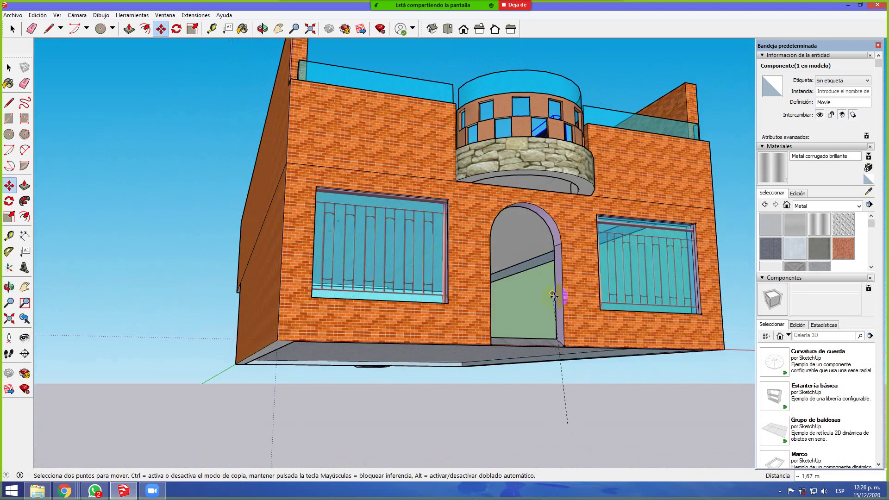
{"action": "key", "text": "Escape"}
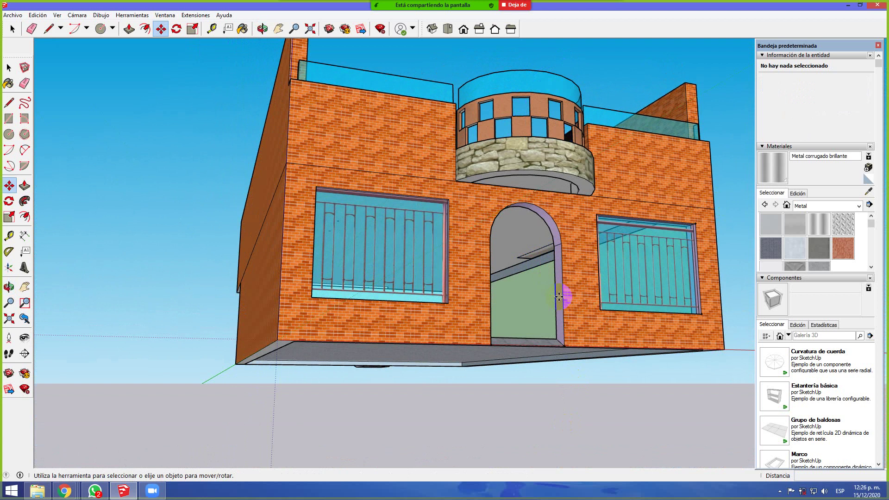
{"action": "left_click", "coordinate": [526, 307]}
{"action": "middle_click_drag", "start_coordinate": [527, 308], "coordinate": [454, 444]}
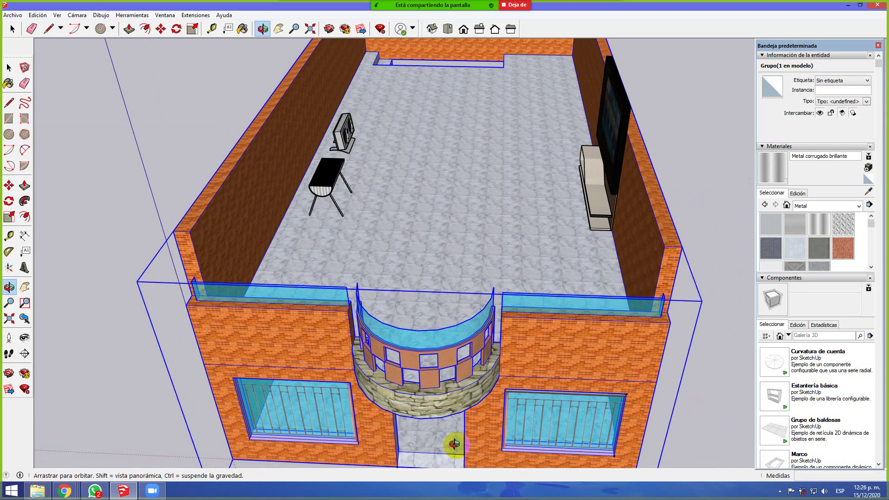
{"action": "left_click", "coordinate": [630, 107]}
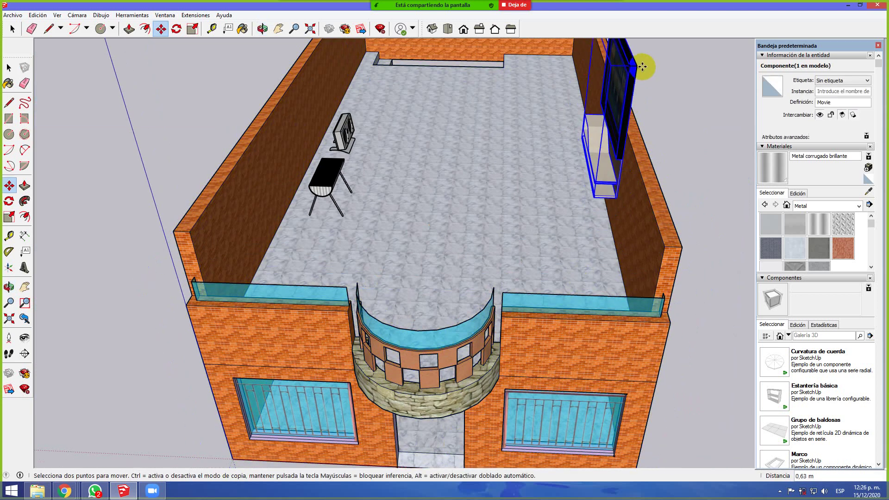
{"action": "key", "text": "Escape"}
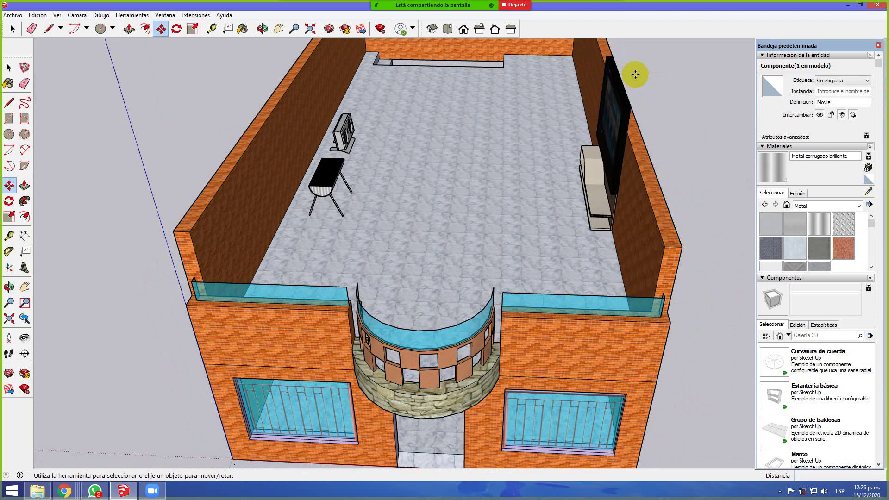
{"action": "middle_click_drag", "start_coordinate": [516, 234], "coordinate": [429, 226]}
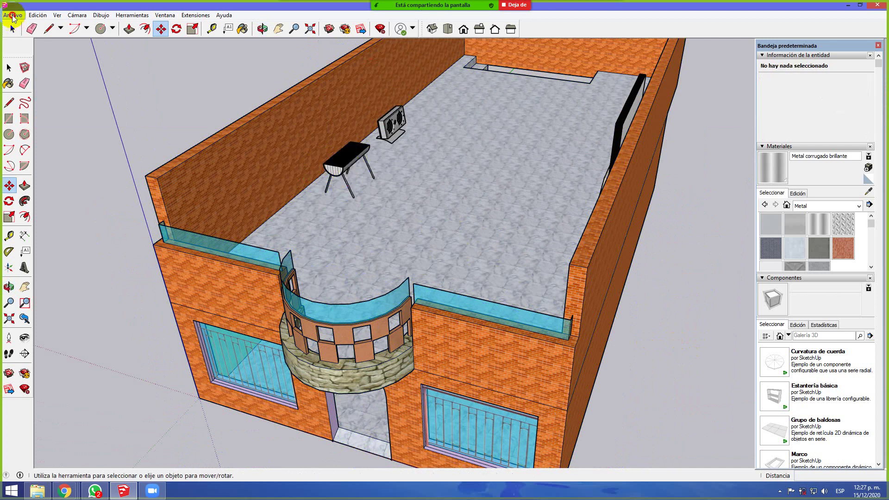
{"action": "left_click", "coordinate": [12, 15]}
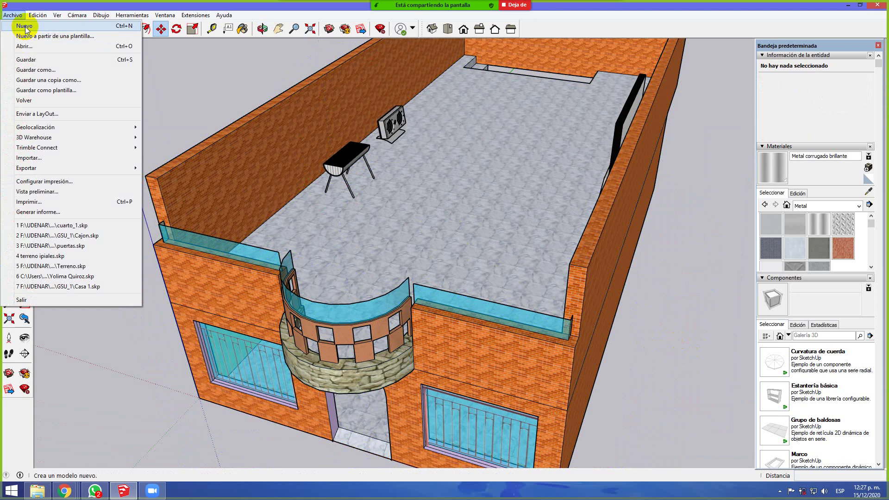
{"action": "left_click", "coordinate": [25, 26]}
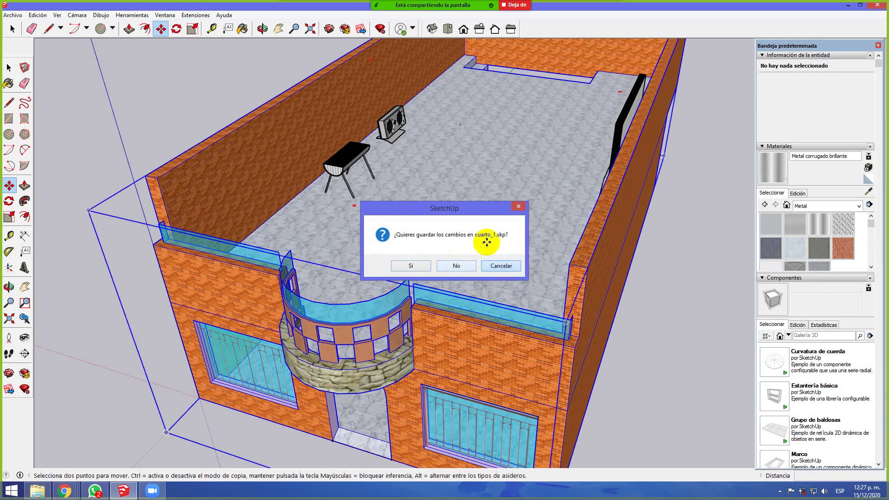
{"action": "left_click", "coordinate": [501, 265]}
Move the grill along the wall closer to the speaker
{"action": "left_click", "coordinate": [15, 14]}
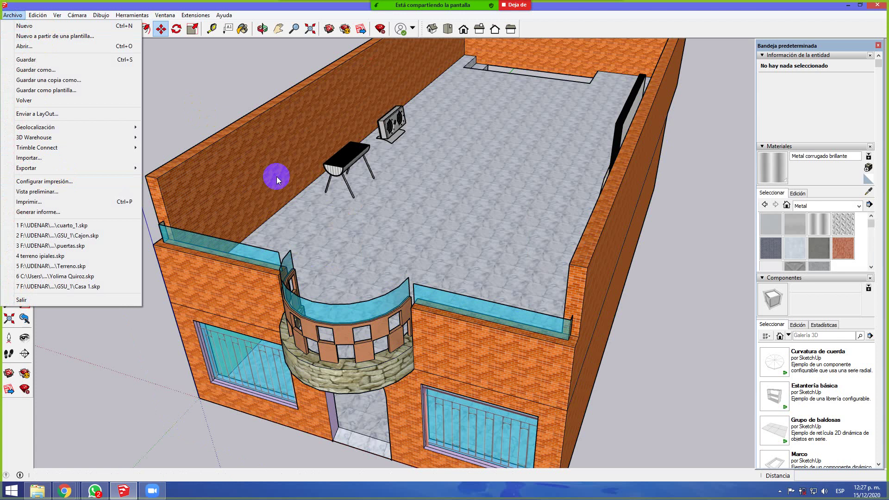
{"action": "left_click", "coordinate": [351, 169]}
{"action": "left_click", "coordinate": [351, 169]}
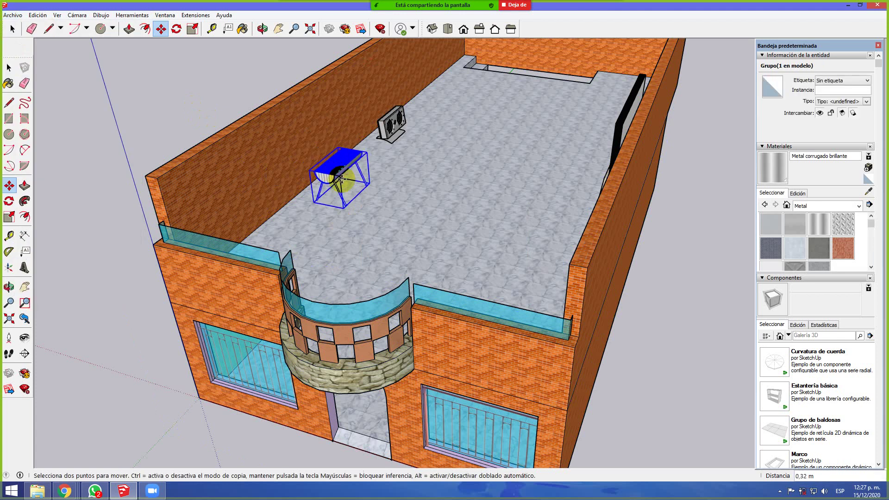
{"action": "key", "text": "Escape"}
{"action": "key", "text": "q"}
{"action": "left_click", "coordinate": [12, 28]}
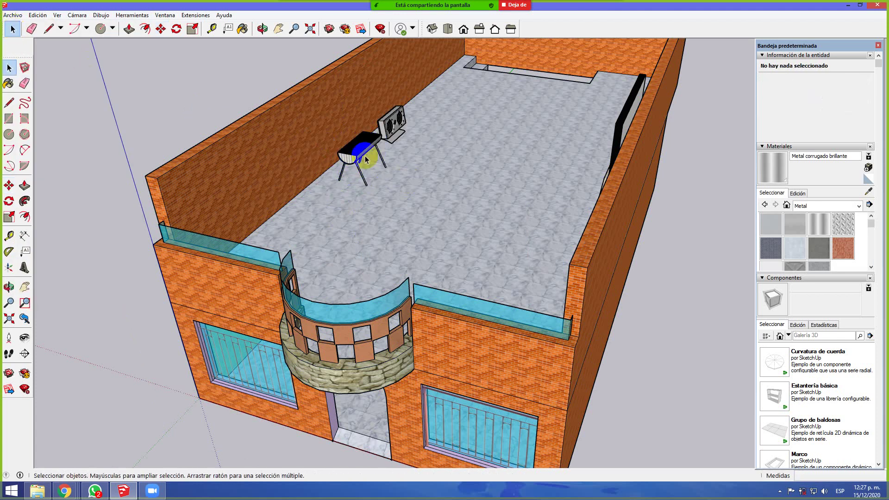
Select the grill and examine the file types offered for 3D model export, closing the export dialog without exporting
{"action": "left_click", "coordinate": [356, 156]}
{"action": "left_click", "coordinate": [12, 15]}
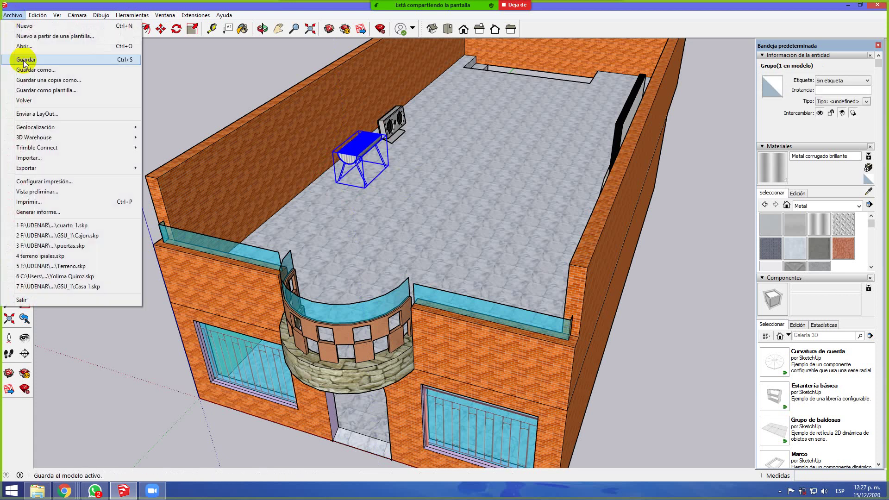
{"action": "mouse_move", "coordinate": [45, 168]}
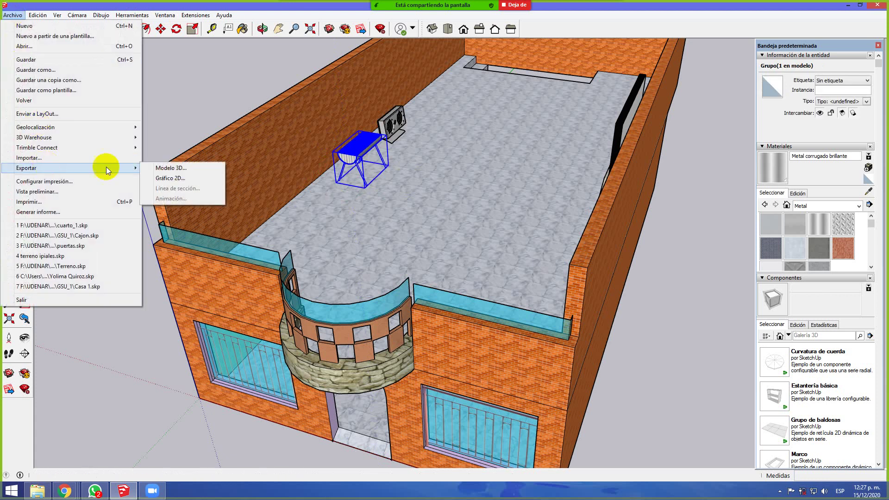
{"action": "left_click", "coordinate": [176, 168]}
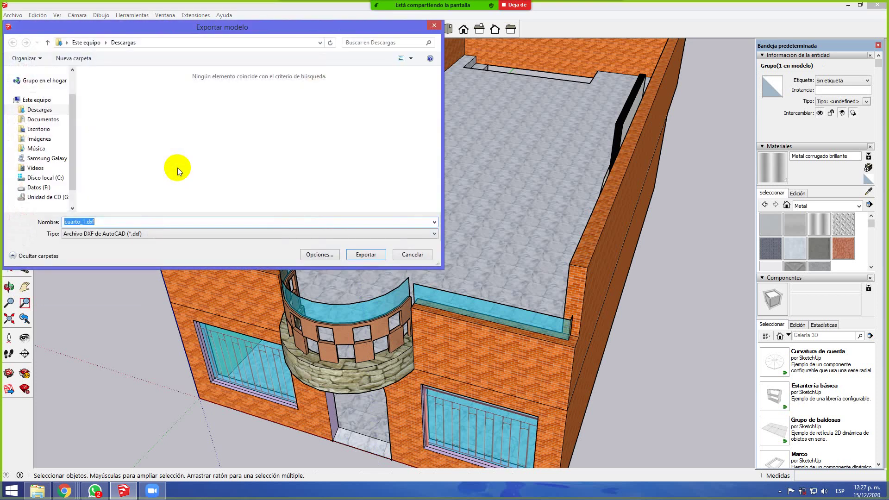
{"action": "left_click", "coordinate": [116, 234]}
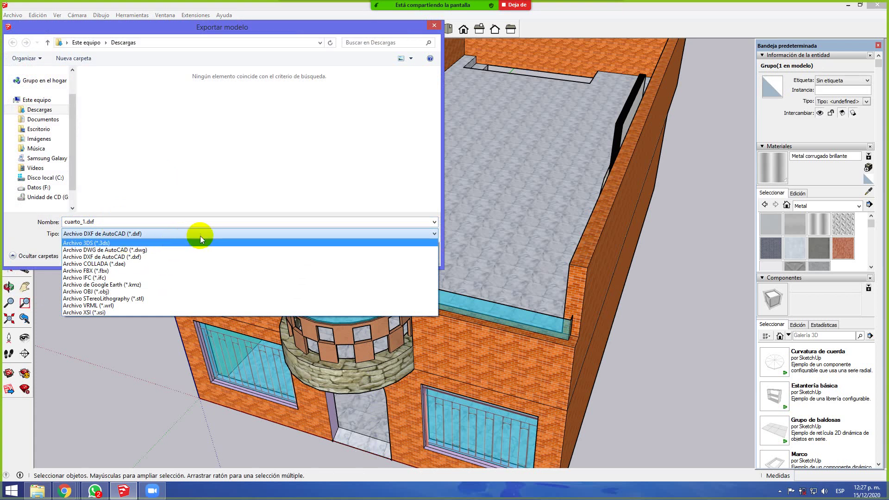
{"action": "left_click", "coordinate": [7, 234]}
{"action": "left_click", "coordinate": [412, 255]}
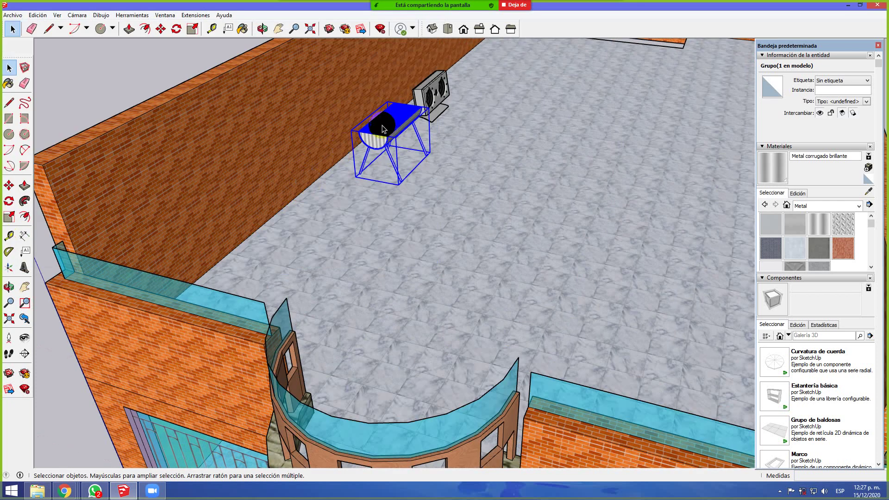
{"action": "left_click", "coordinate": [19, 15]}
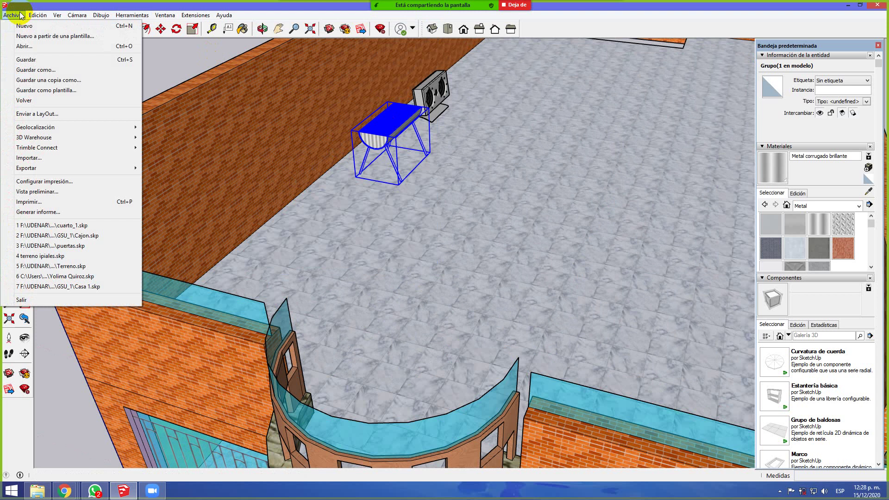
{"action": "left_click", "coordinate": [52, 70]}
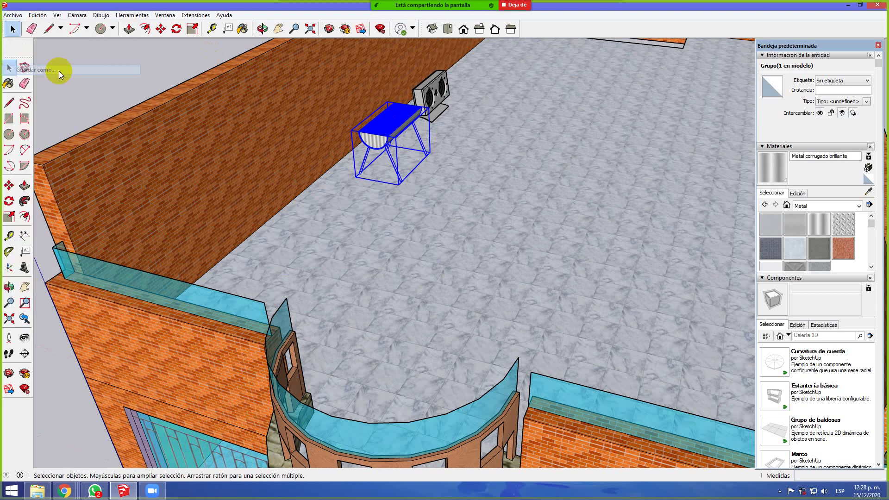
{"action": "mouse_move", "coordinate": [436, 30]}
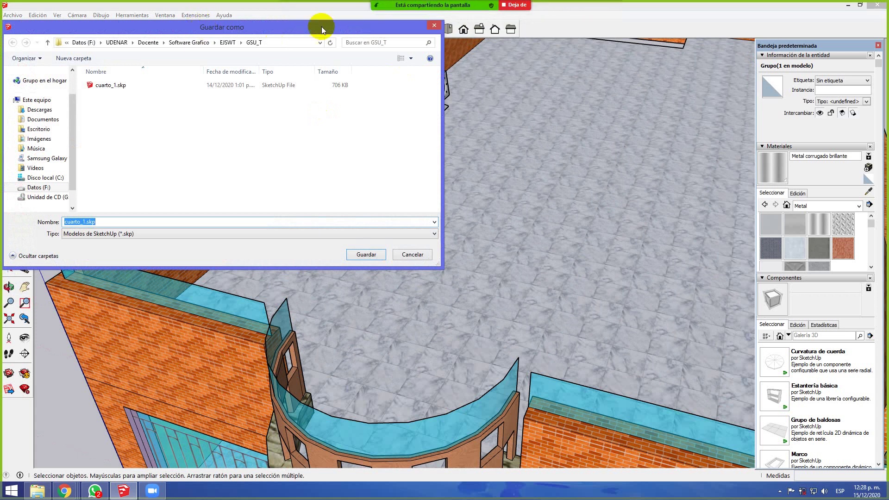
{"action": "left_click", "coordinate": [434, 26]}
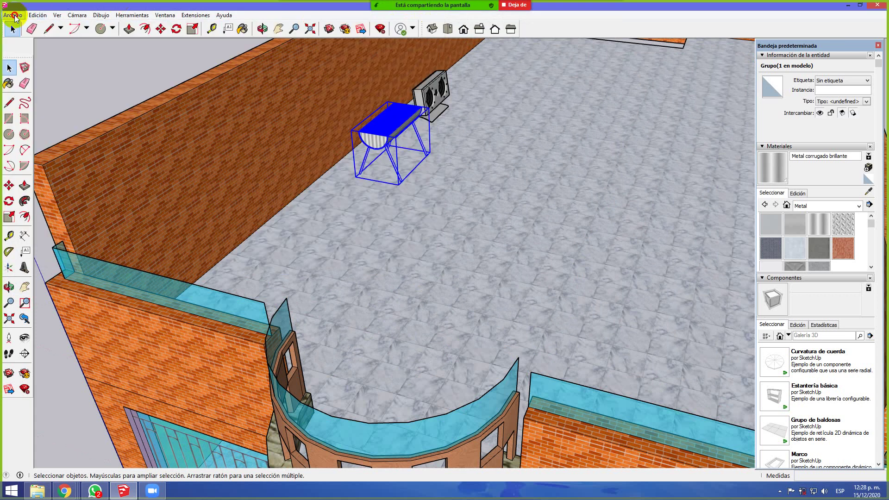
Save the model under the new name asador in the GSU_T folder
{"action": "left_click", "coordinate": [13, 16]}
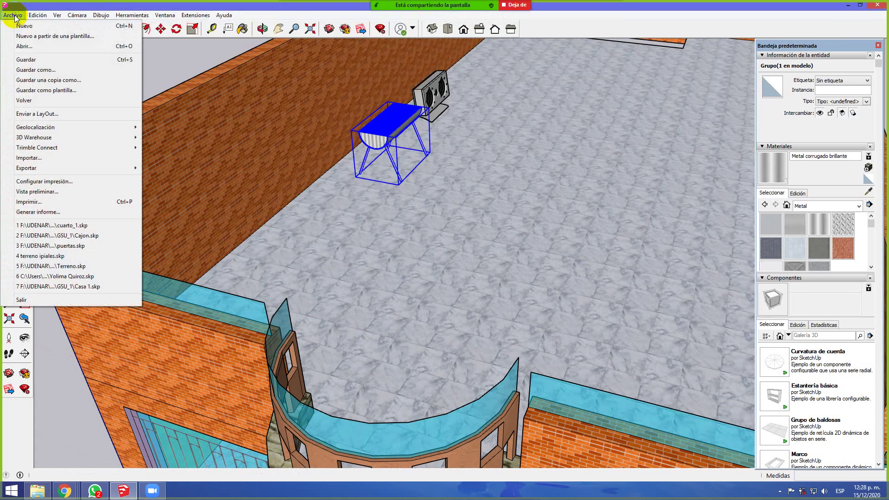
{"action": "left_click", "coordinate": [65, 74]}
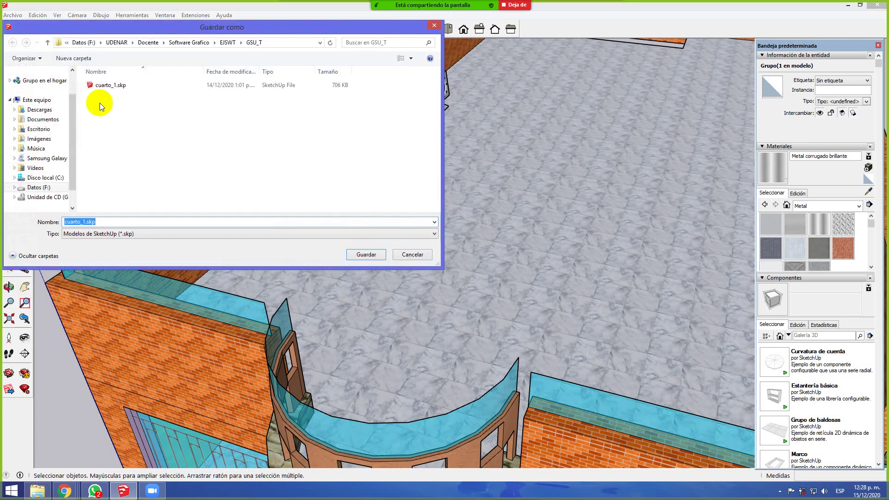
{"action": "key", "text": "End"}
{"action": "key", "text": "shift+Home"}
{"action": "type", "text": "mueble"}
{"action": "key", "text": "Return"}
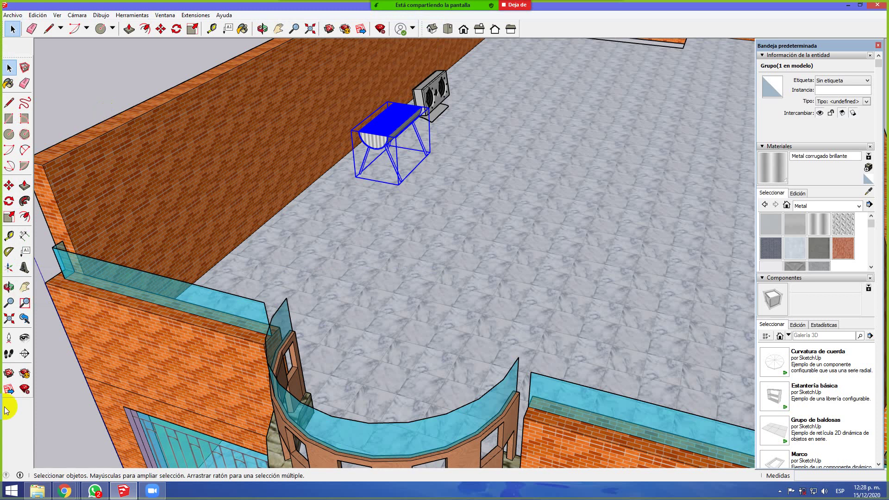
Switch to File Explorer and open the GSU_T folder under UDENAR, Docente, Software Grafico, EJSWT on drive F
{"action": "left_click", "coordinate": [37, 490]}
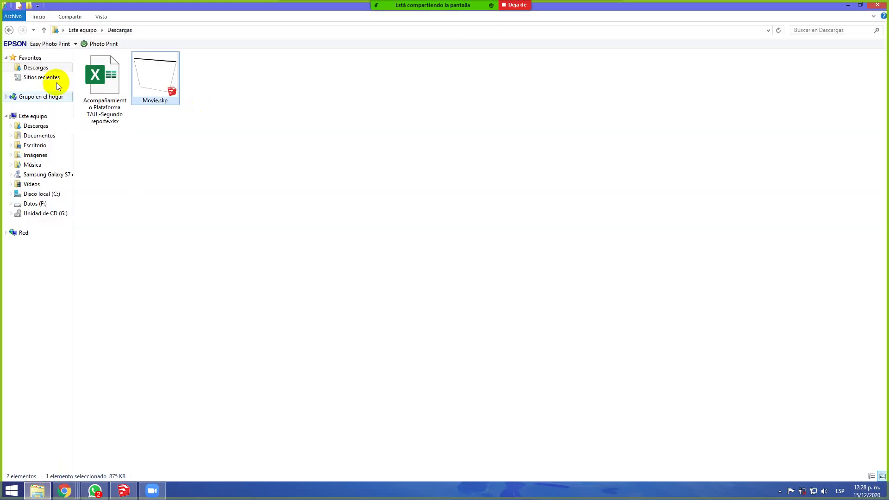
{"action": "left_click", "coordinate": [10, 30]}
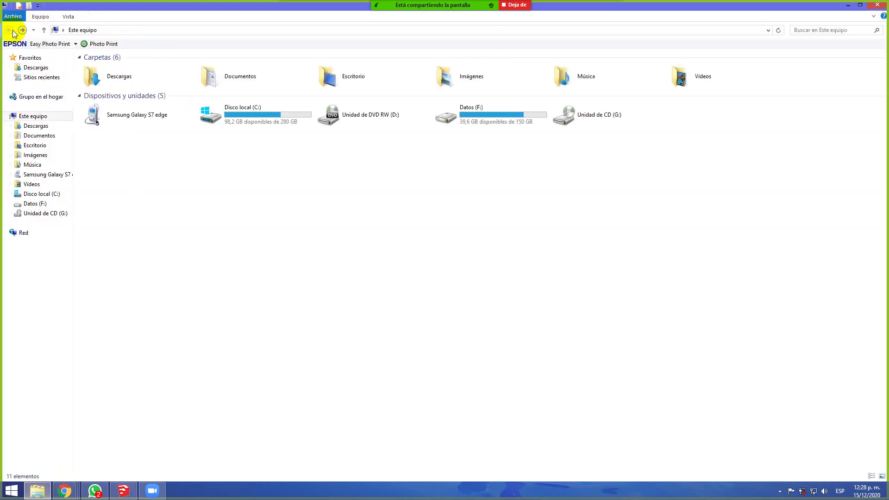
{"action": "double_click", "coordinate": [467, 116]}
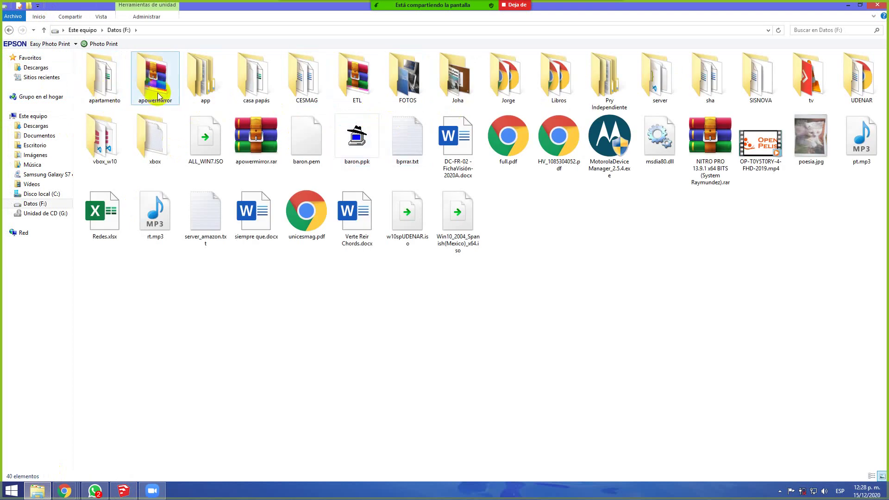
{"action": "double_click", "coordinate": [860, 79]}
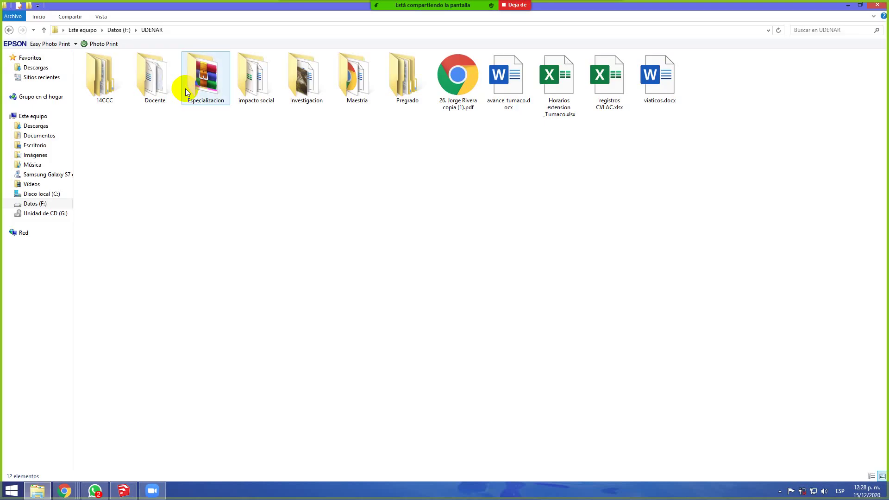
{"action": "left_click", "coordinate": [176, 87]}
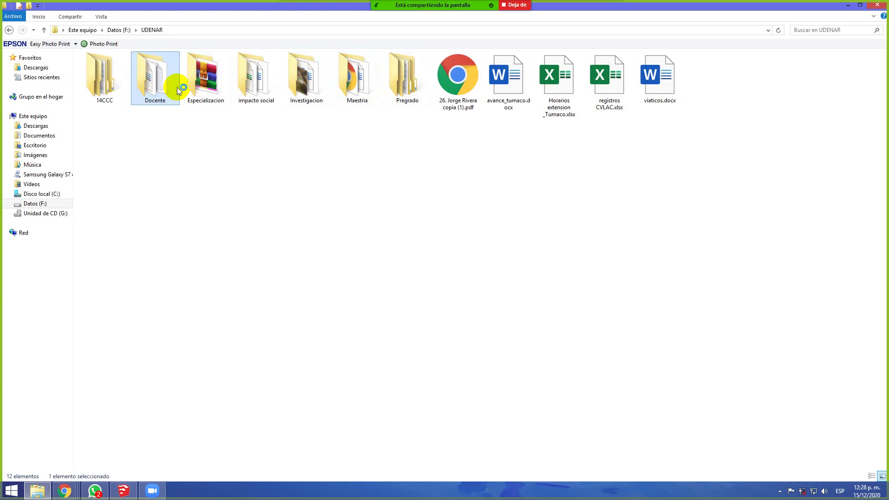
{"action": "left_click", "coordinate": [763, 96]}
{"action": "double_click", "coordinate": [763, 96]}
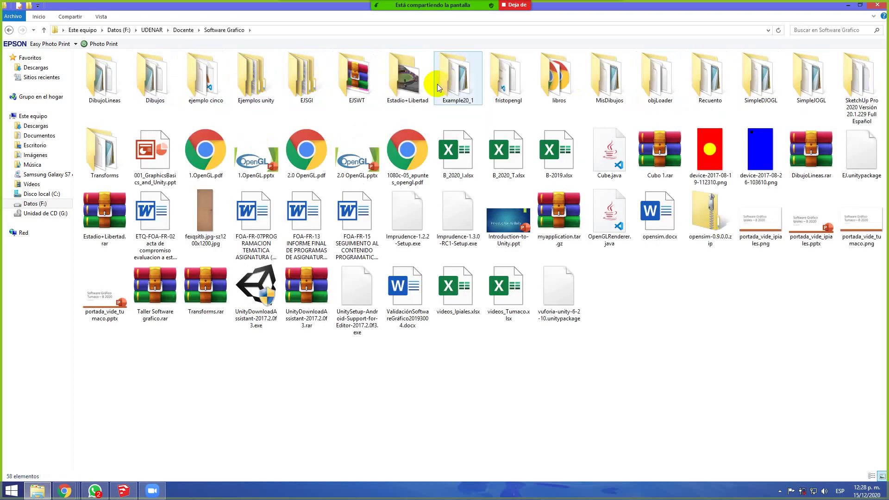
{"action": "double_click", "coordinate": [359, 86]}
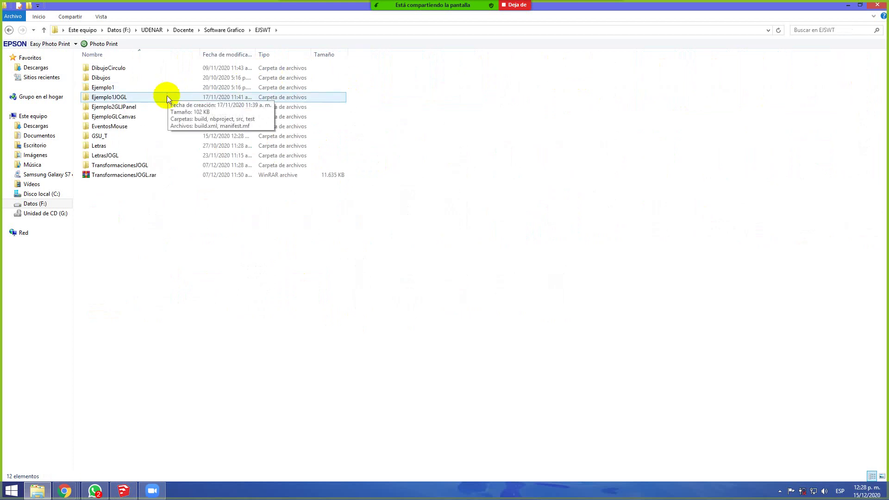
{"action": "double_click", "coordinate": [160, 140]}
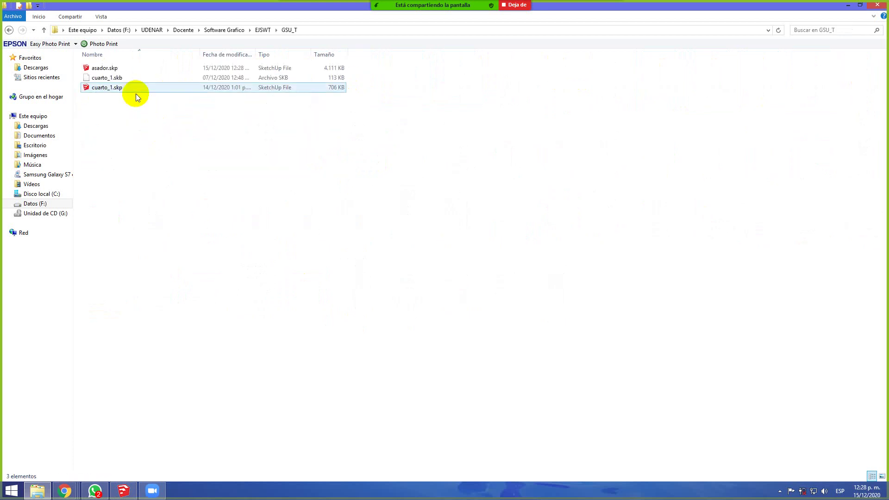
Open asador.skp from the GSU_T folder in read-only mode to examine the saved model
{"action": "double_click", "coordinate": [131, 66]}
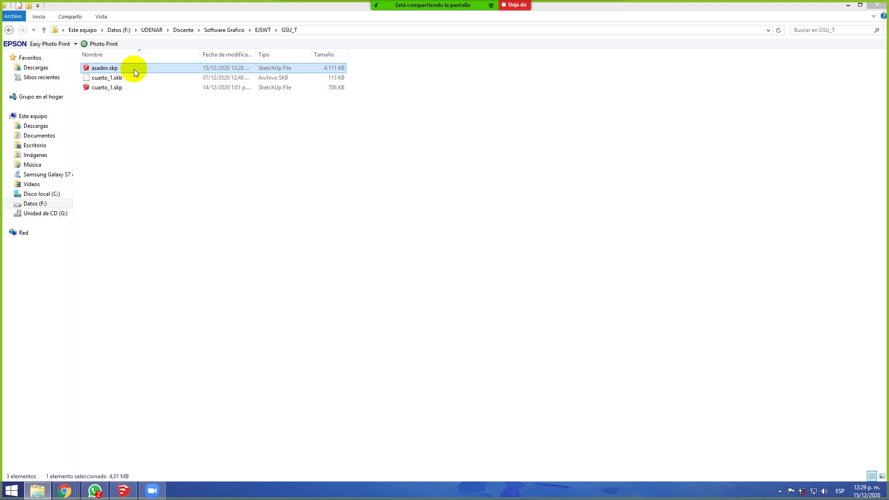
{"action": "double_click", "coordinate": [134, 68]}
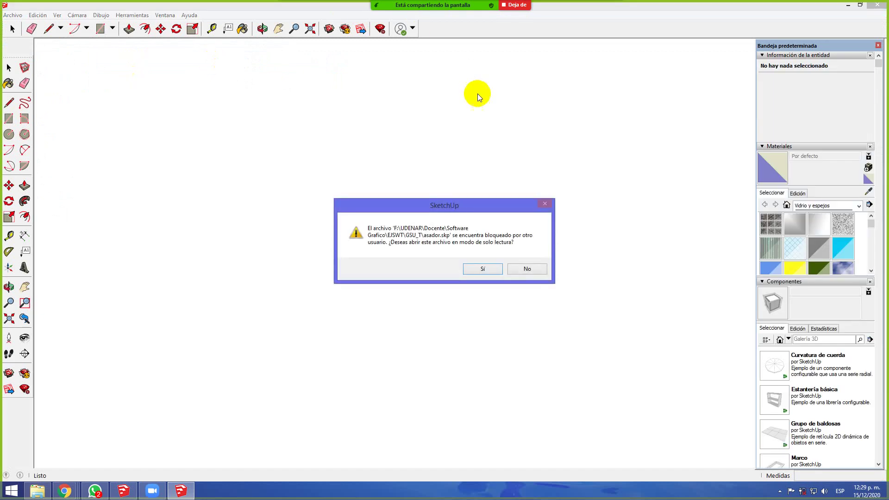
{"action": "left_click", "coordinate": [484, 271]}
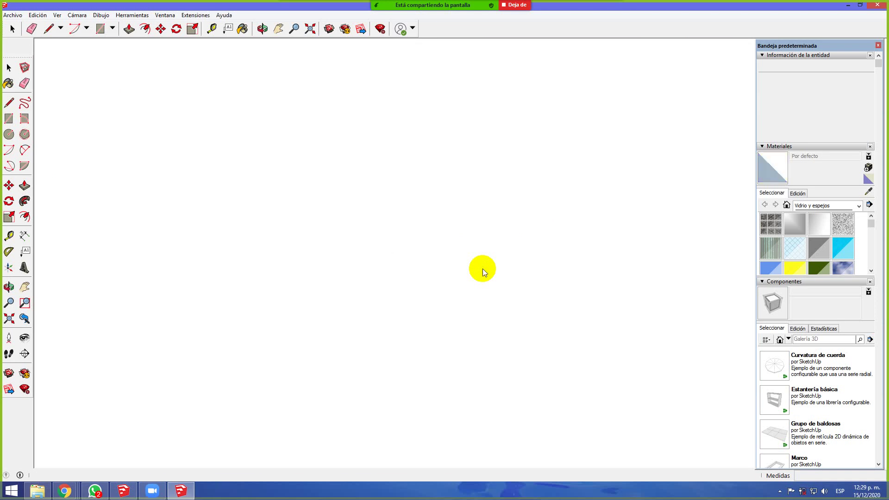
{"action": "scroll", "coordinate": [301, 200], "scroll_direction": "down", "scroll_amount": 2}
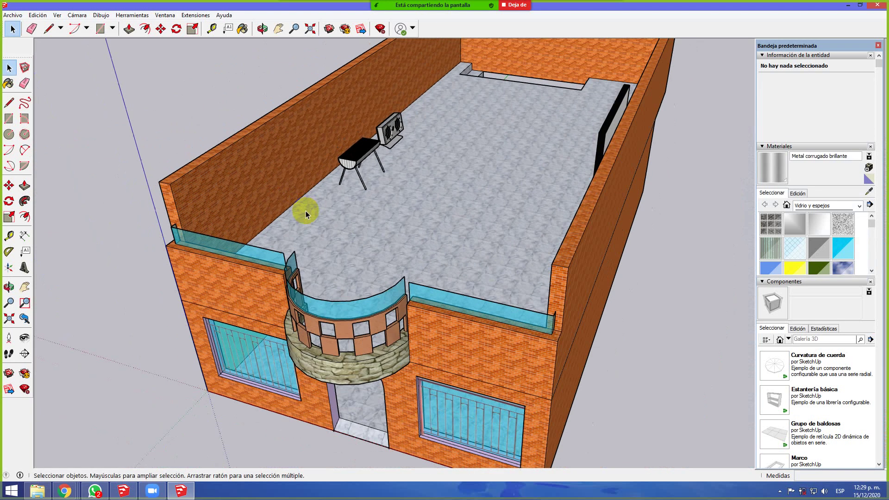
Close both open SketchUp windows and return to the GSU_T folder
{"action": "mouse_move", "coordinate": [334, 9]}
{"action": "left_mouse_down"}
{"action": "mouse_move", "coordinate": [358, 104]}
{"action": "mouse_move", "coordinate": [337, 23]}
{"action": "mouse_move", "coordinate": [319, 4]}
{"action": "left_mouse_up"}
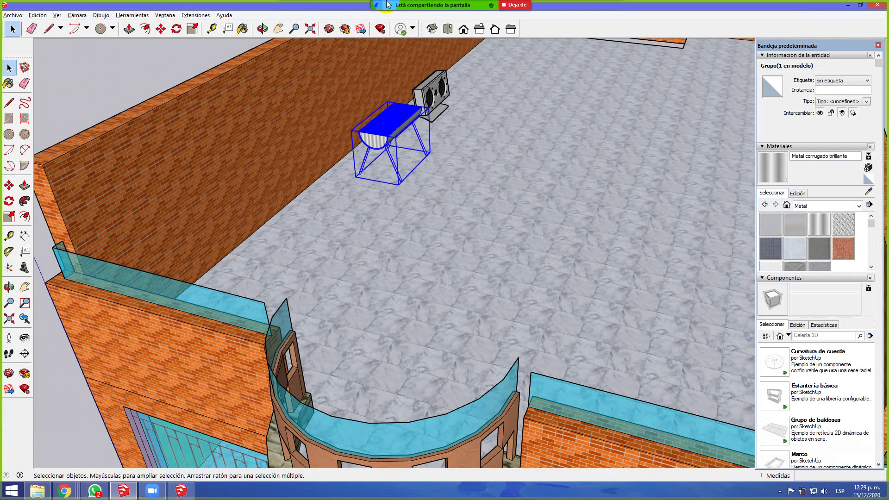
{"action": "left_click", "coordinate": [337, 16]}
{"action": "left_click", "coordinate": [320, 9]}
{"action": "mouse_move", "coordinate": [240, 7]}
{"action": "left_mouse_down"}
{"action": "mouse_move", "coordinate": [245, 135]}
{"action": "mouse_move", "coordinate": [238, 5]}
{"action": "left_mouse_up"}
{"action": "left_click", "coordinate": [609, 9]}
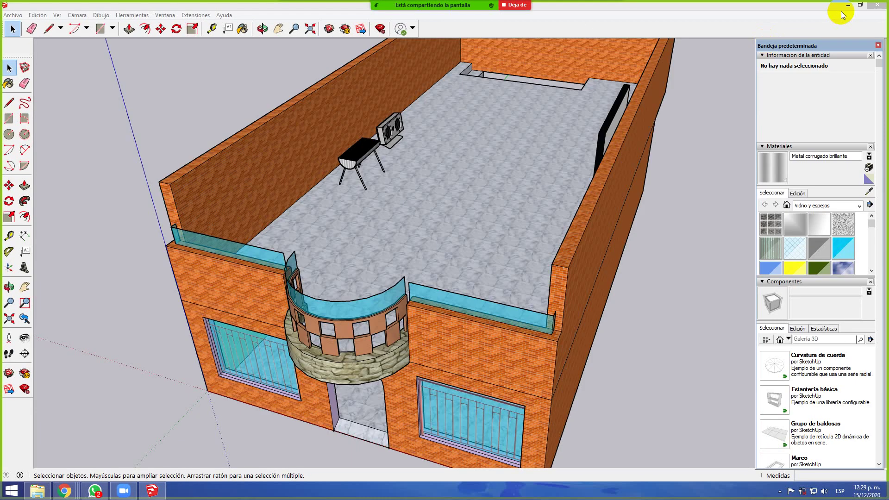
{"action": "left_click", "coordinate": [878, 45]}
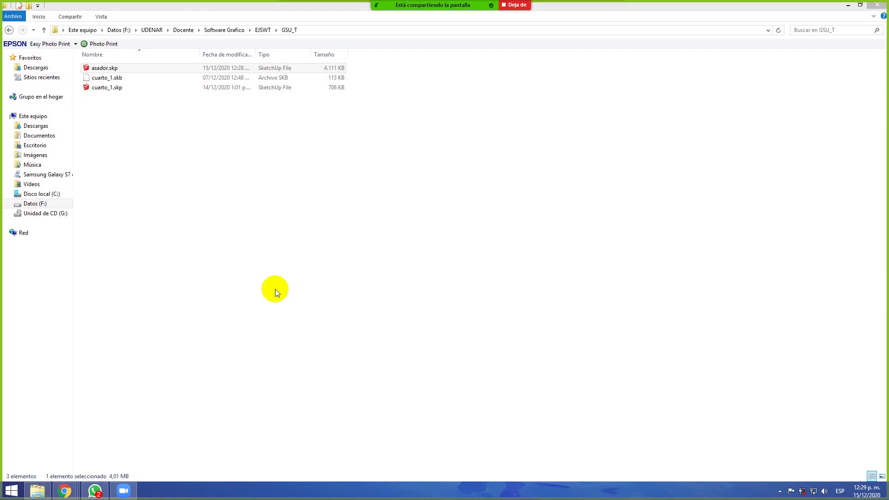
Open cuarto_1.skp, examine the whole house in this version, and close it
{"action": "double_click", "coordinate": [135, 71]}
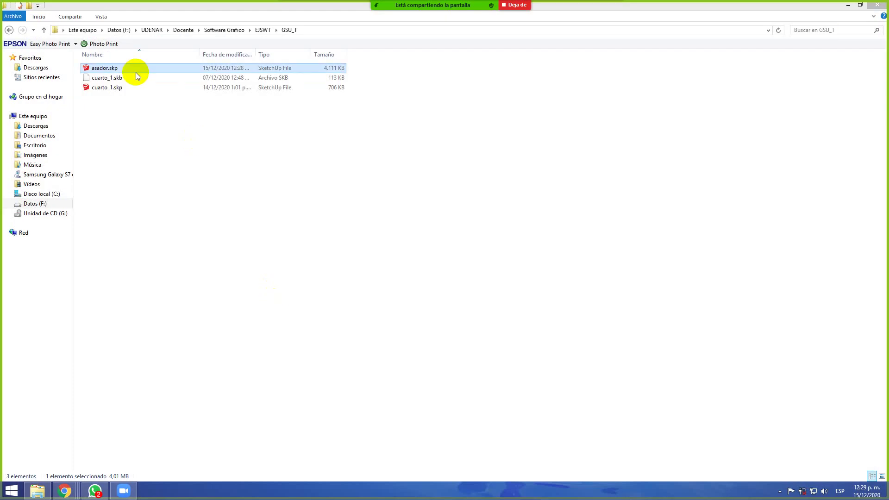
{"action": "double_click", "coordinate": [119, 92]}
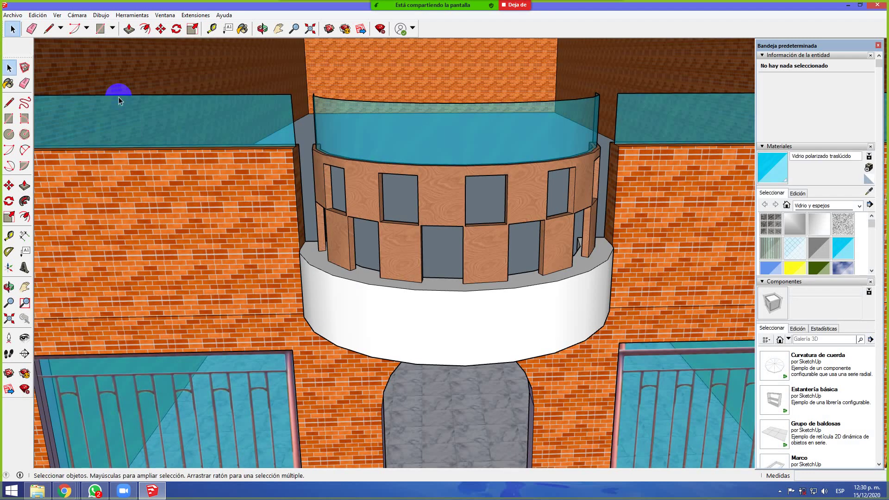
{"action": "left_click", "coordinate": [12, 28]}
{"action": "scroll", "coordinate": [250, 135], "scroll_direction": "down", "scroll_amount": 10}
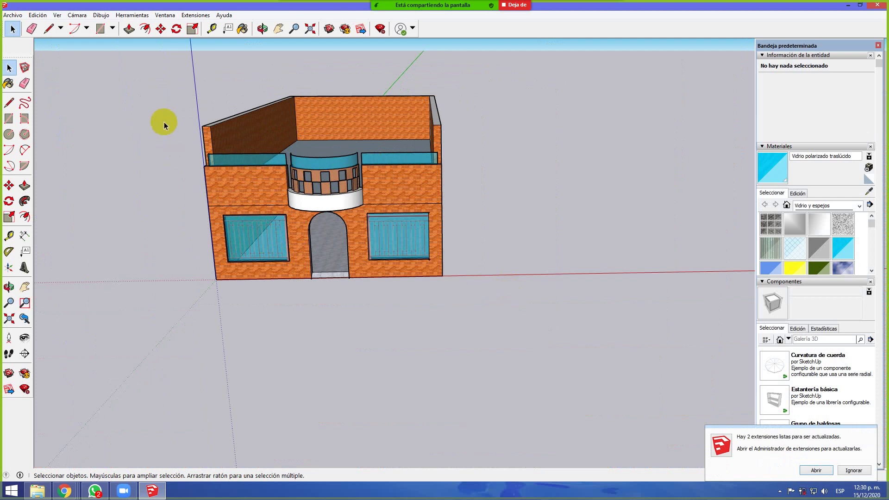
{"action": "mouse_move", "coordinate": [139, 76]}
{"action": "left_mouse_down"}
{"action": "mouse_move", "coordinate": [488, 357]}
{"action": "mouse_move", "coordinate": [500, 313]}
{"action": "left_mouse_up"}
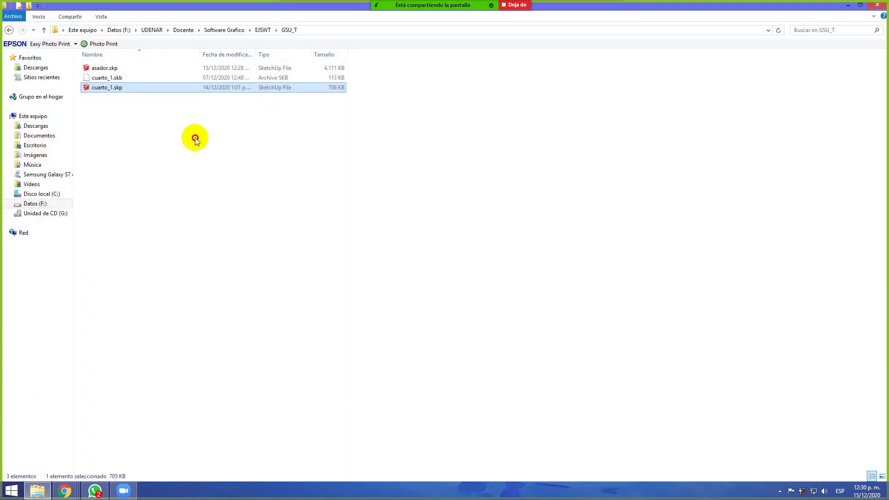
Delete the old cuarto_1.skp and rename asador.skp as cuarto_1.skp
{"action": "left_click", "coordinate": [133, 79]}
{"action": "left_click", "coordinate": [130, 71]}
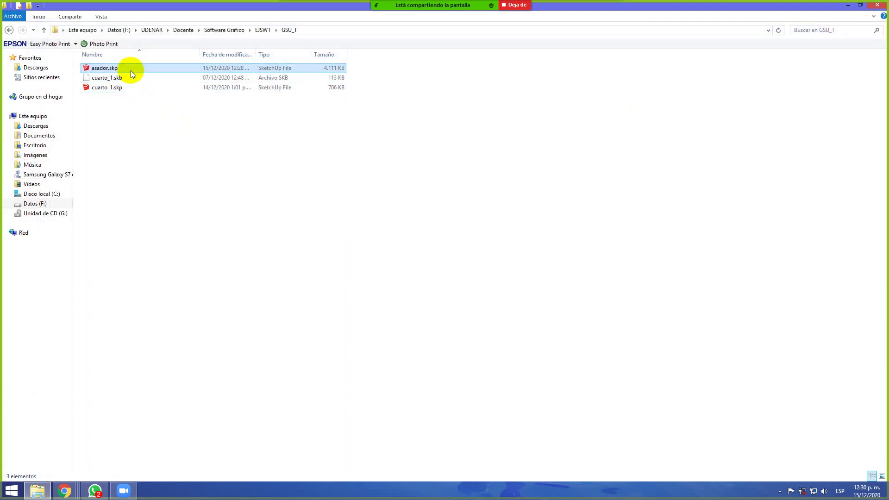
{"action": "left_click", "coordinate": [120, 91], "text": "ctrl"}
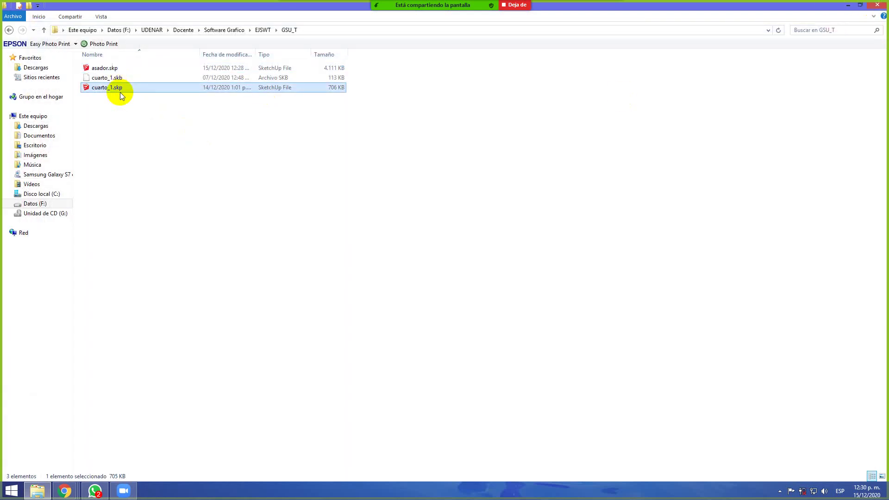
{"action": "left_click", "coordinate": [121, 89]}
{"action": "key", "text": "ctrl+c"}
{"action": "key", "text": "Escape"}
{"action": "key", "text": "Delete"}
{"action": "left_click", "coordinate": [112, 68]}
{"action": "left_click", "coordinate": [113, 68]}
{"action": "key", "text": "ctrl+v"}
{"action": "key", "text": "Return"}
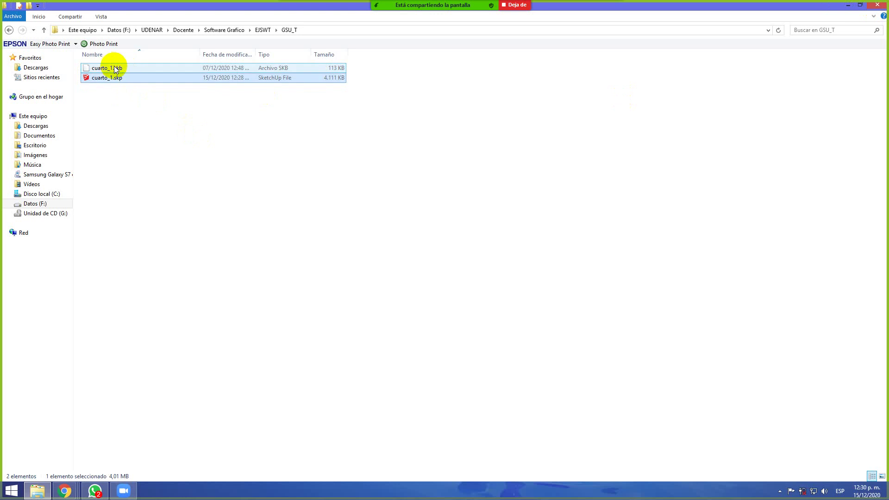
Duplicate cuarto_1.skp in the same folder and rename the copy as asador
{"action": "key", "text": "ctrl+c"}
{"action": "key", "text": "ctrl+v"}
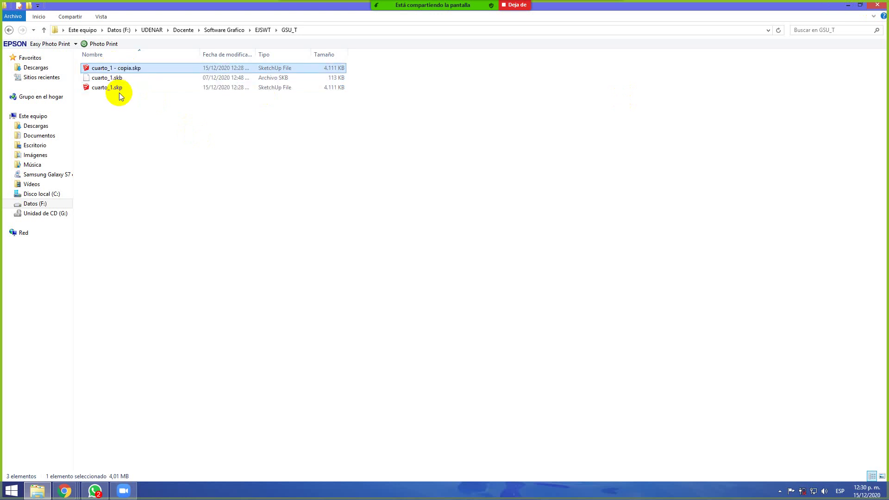
{"action": "key", "text": "F2"}
{"action": "type", "text": "asador"}
{"action": "key", "text": "Return"}
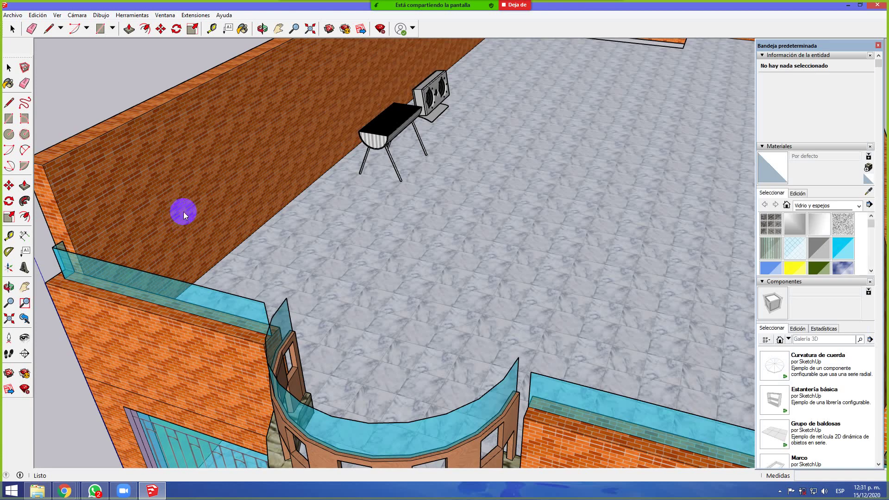
Delete the house group and the speaker next to the grill from the model
{"action": "key", "text": "space"}
{"action": "left_click", "coordinate": [249, 243]}
{"action": "key", "text": "Delete"}
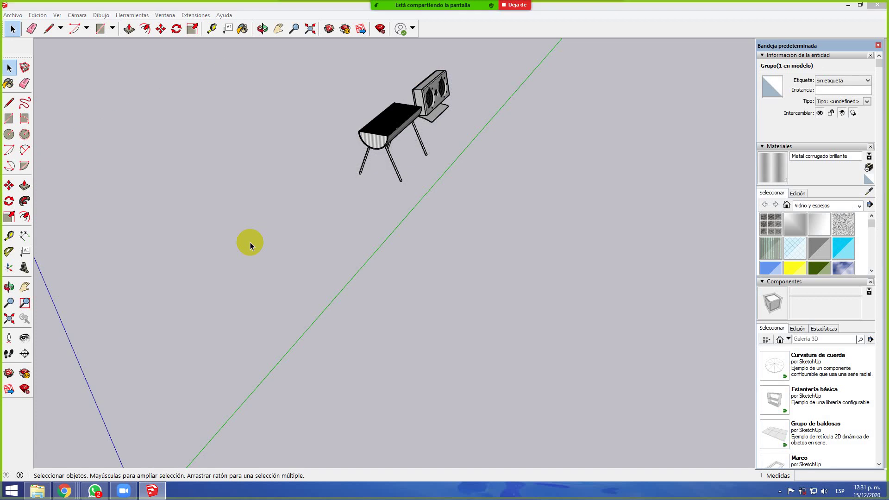
{"action": "left_click", "coordinate": [433, 102]}
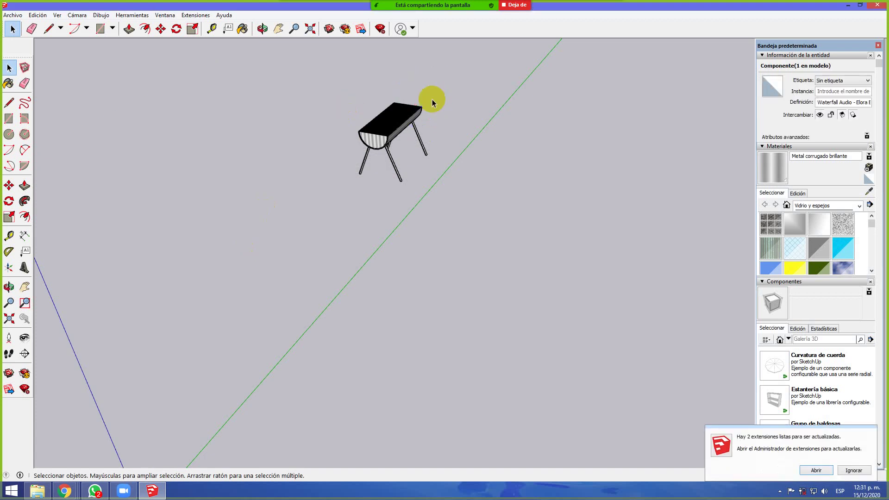
{"action": "key", "text": "Delete"}
Delete the TV unit and the stray lines near the red axis, keeping only the grill
{"action": "scroll", "coordinate": [479, 202], "scroll_direction": "down", "scroll_amount": 5}
{"action": "left_click", "coordinate": [608, 186]}
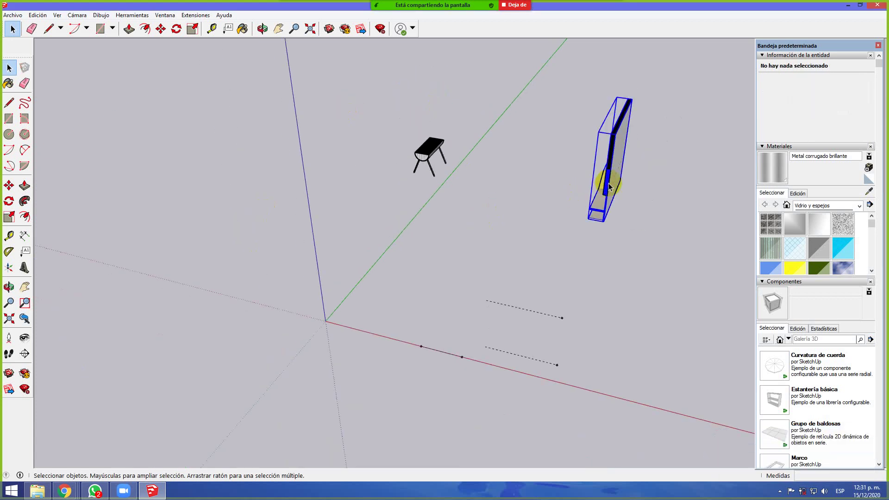
{"action": "key", "text": "Delete"}
{"action": "left_click_drag", "start_coordinate": [422, 247], "coordinate": [811, 453]}
{"action": "scroll", "coordinate": [476, 153], "scroll_direction": "up", "scroll_amount": 3}
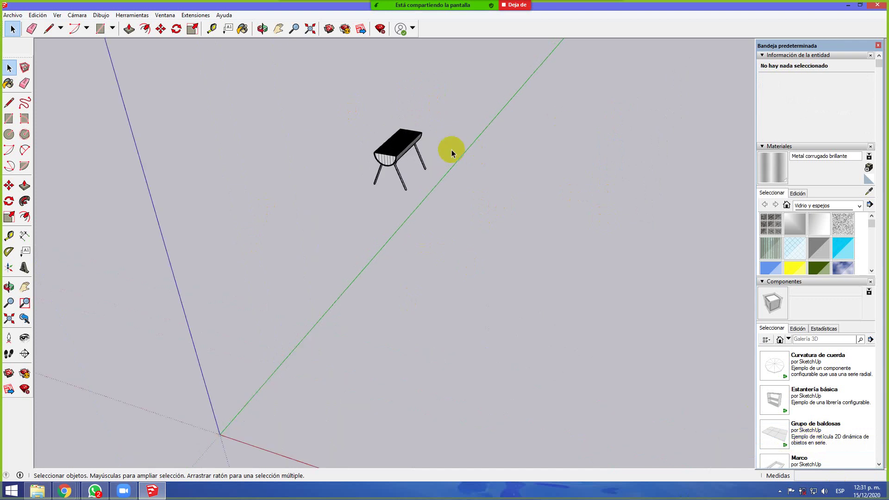
Move the grill by its lower front corner onto the origin of the axes
{"action": "left_click", "coordinate": [381, 174]}
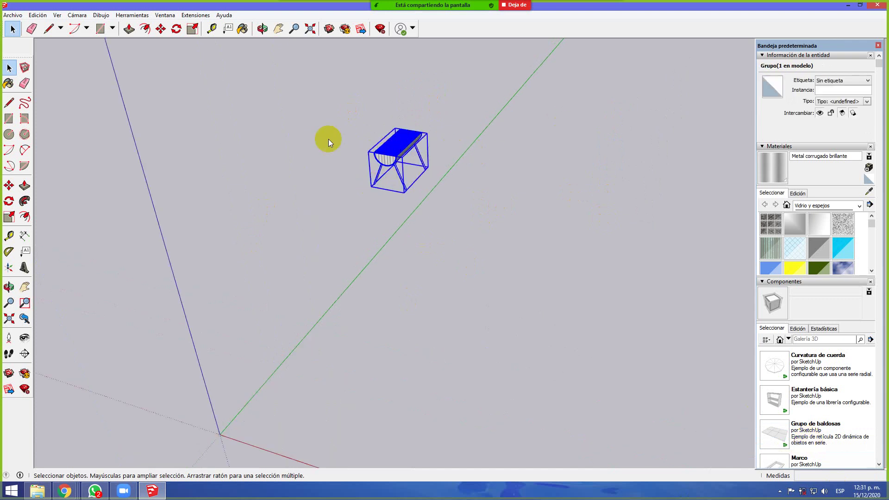
{"action": "left_click", "coordinate": [161, 29]}
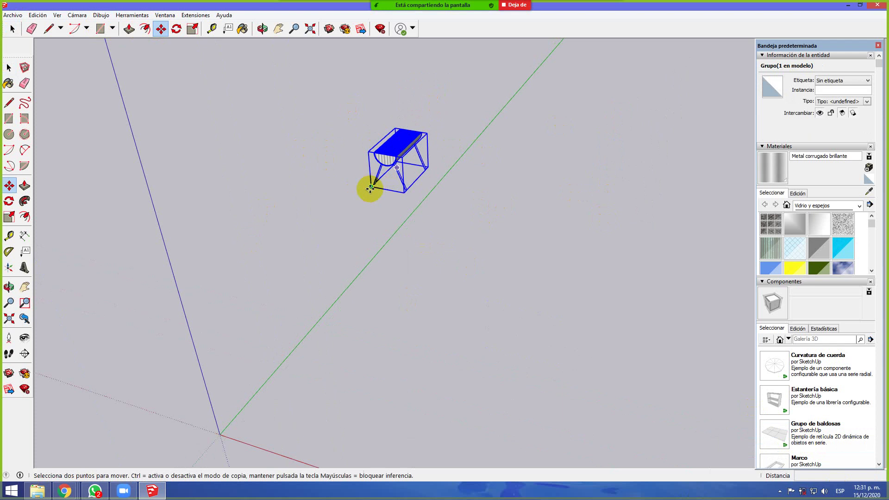
{"action": "left_click", "coordinate": [372, 187]}
{"action": "left_click", "coordinate": [222, 433]}
{"action": "middle_click_drag", "start_coordinate": [416, 413], "coordinate": [532, 254]}
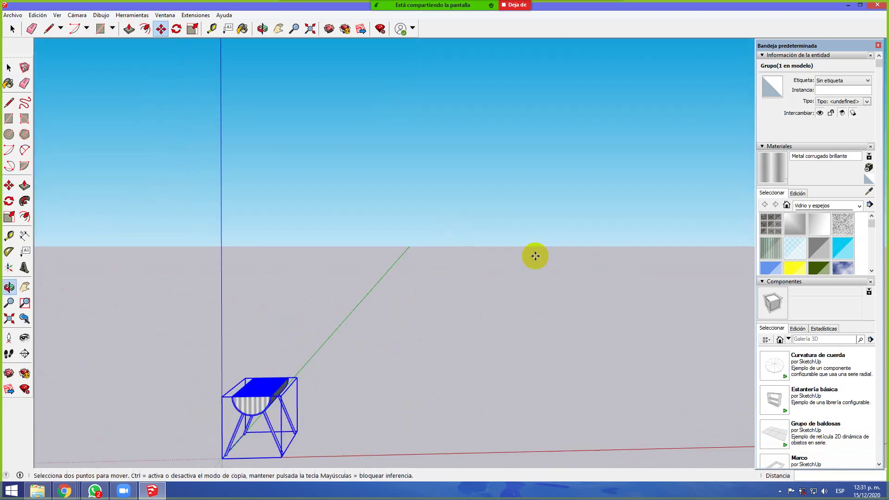
Save the grill model in asador.skp and return to the GSU_T folder
{"action": "left_click", "coordinate": [13, 15]}
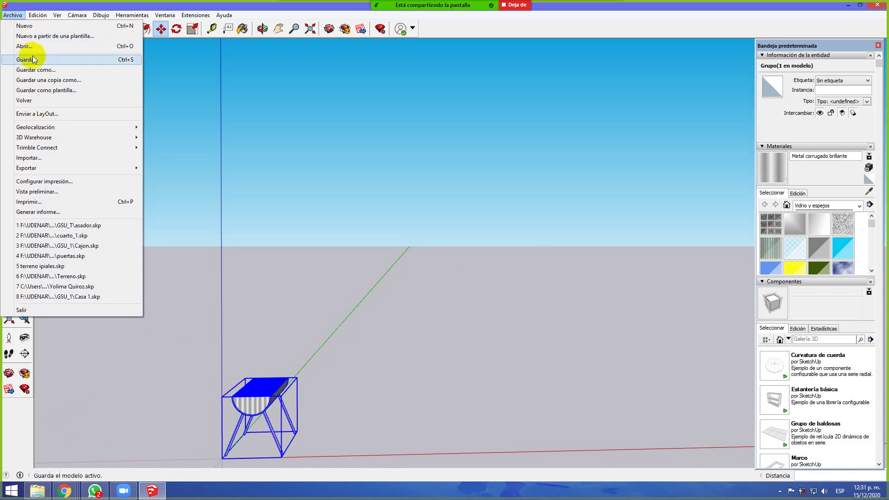
{"action": "left_click", "coordinate": [38, 59]}
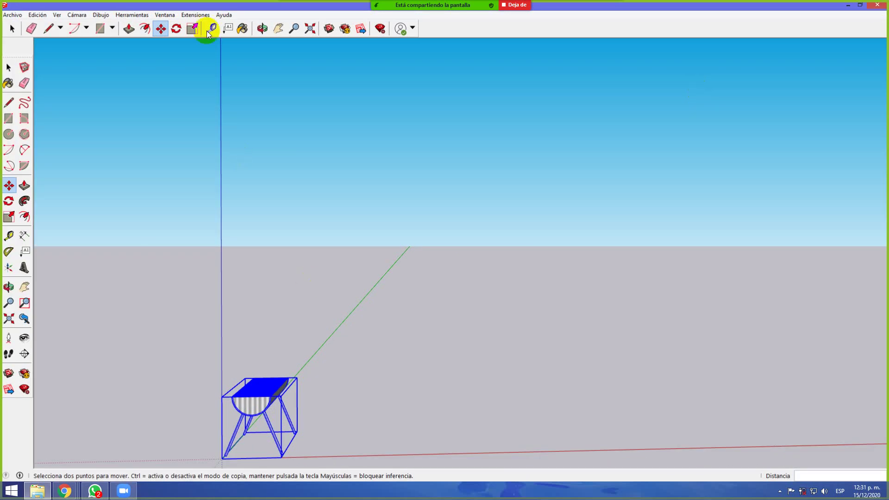
{"action": "key", "text": "alt+Tab"}
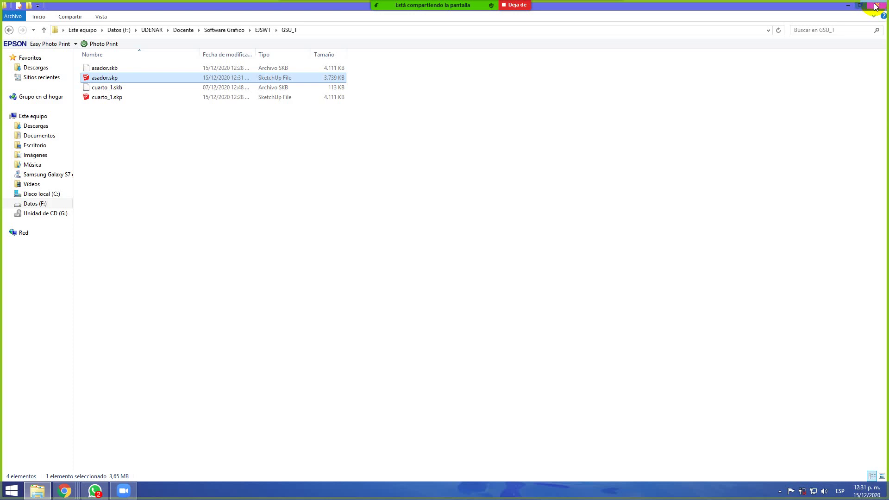
Open cuarto_1.skp, decline the read-only copy, check the house with its grill, and close the model
{"action": "double_click", "coordinate": [110, 100]}
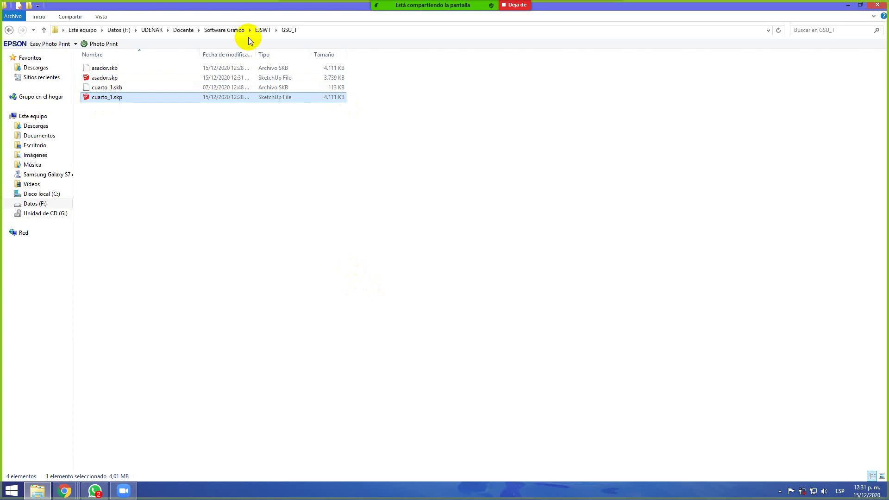
{"action": "double_click", "coordinate": [237, 97]}
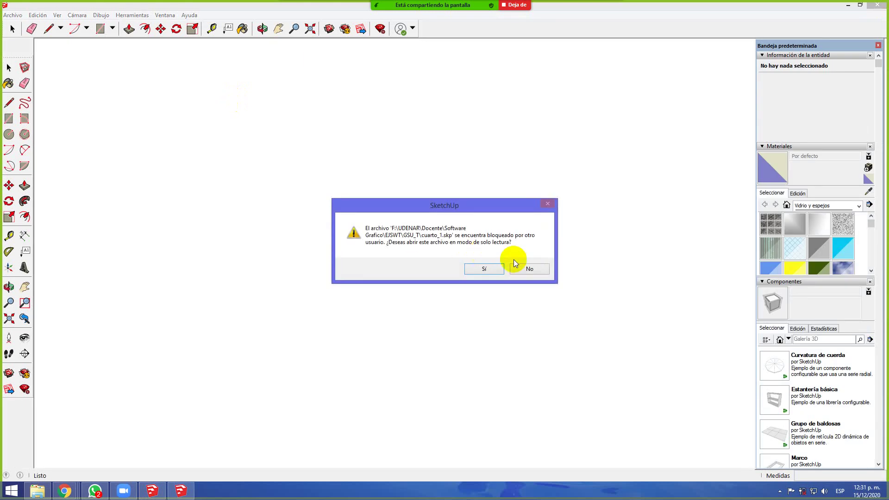
{"action": "left_click", "coordinate": [514, 265]}
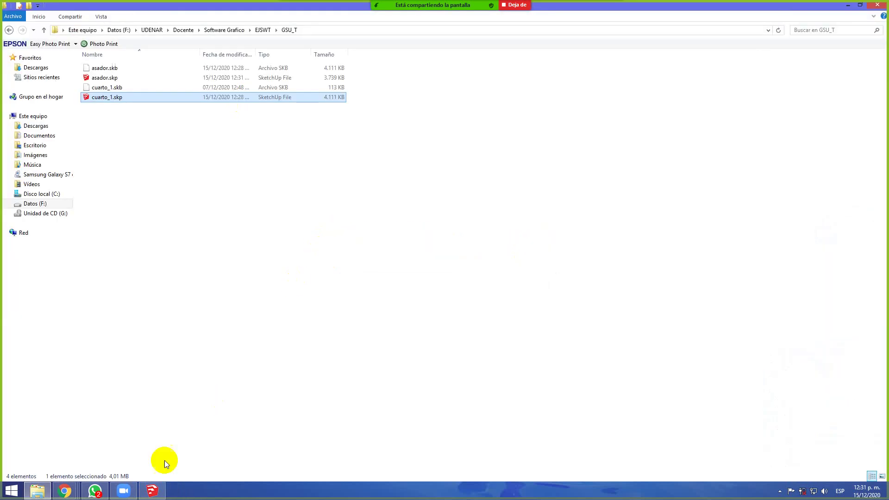
{"action": "left_click", "coordinate": [152, 490]}
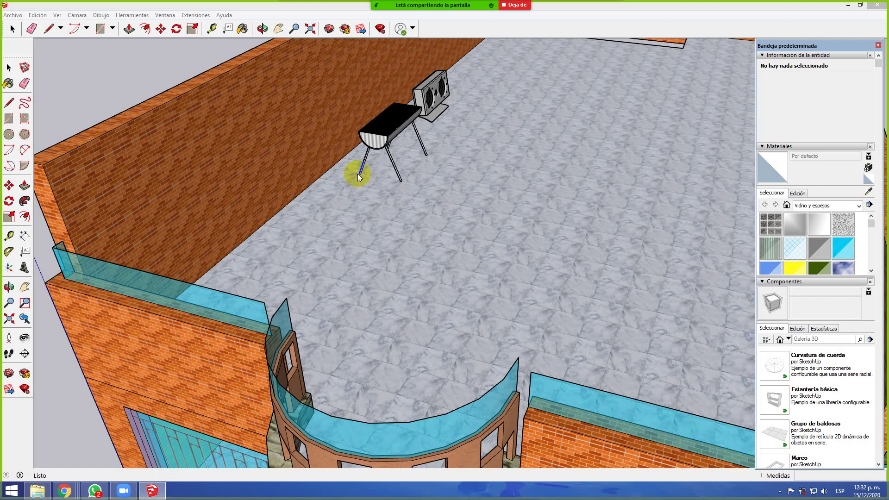
{"action": "left_click", "coordinate": [879, 5]}
{"action": "left_click", "coordinate": [879, 6]}
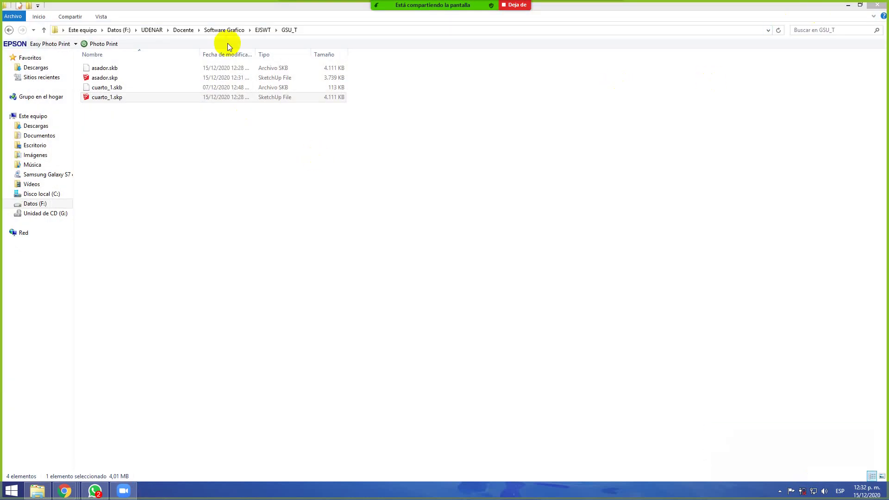
Open the stadium model Estadio+Libertad.skp from the Software Grafico folder
{"action": "left_click", "coordinate": [227, 30]}
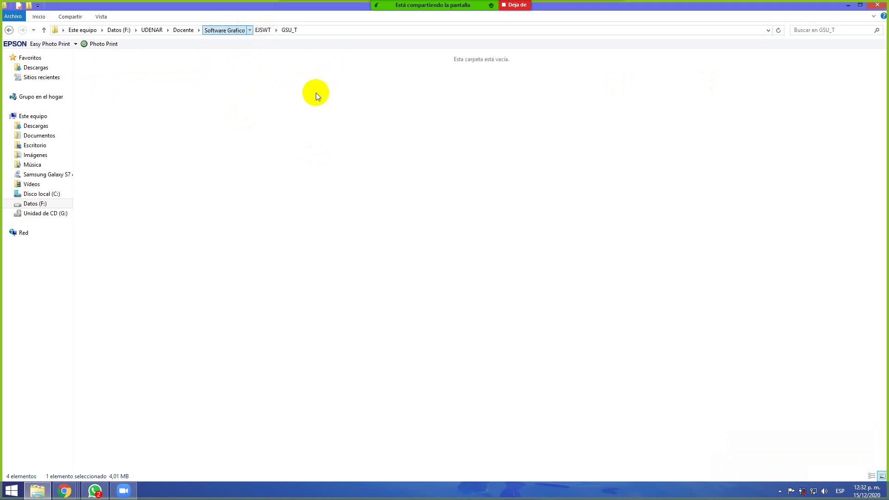
{"action": "double_click", "coordinate": [410, 91]}
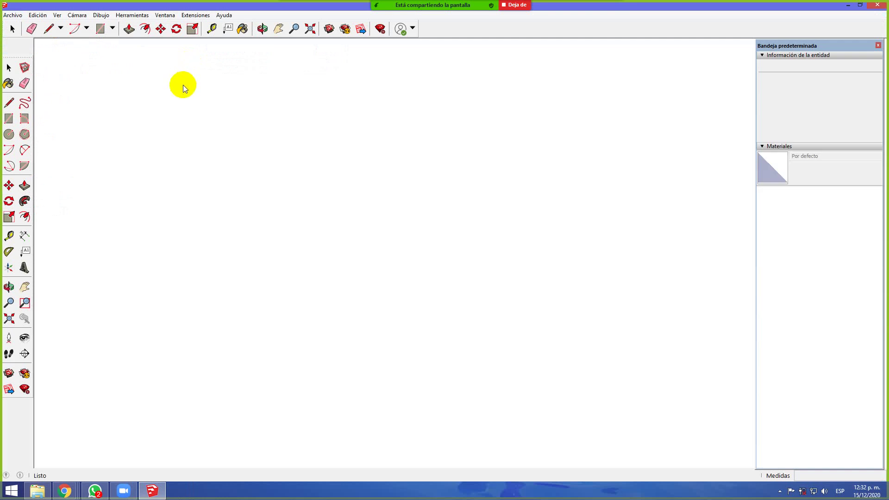
{"action": "scroll", "coordinate": [326, 251], "scroll_direction": "up", "scroll_amount": 4}
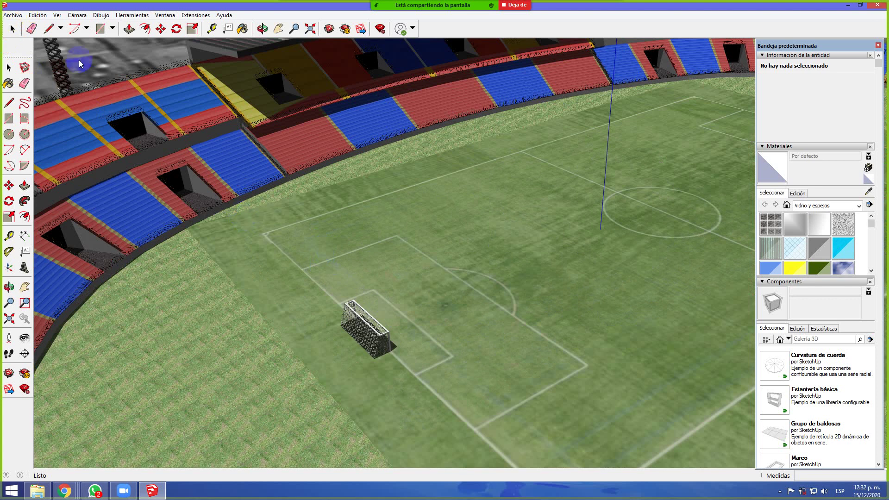
{"action": "key", "text": "space"}
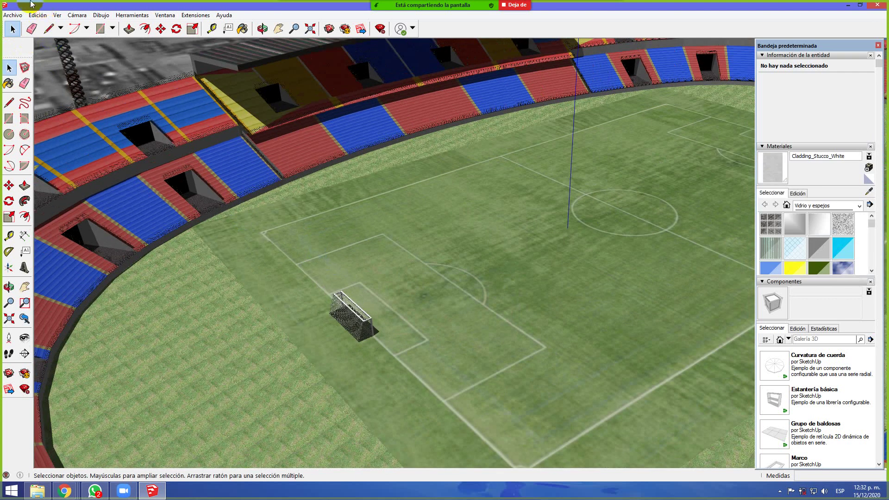
Start an import into the stadium model and browse to F:\UDENAR\Docente\Software Grafico\EJSWT\GSU_T
{"action": "left_click", "coordinate": [13, 15]}
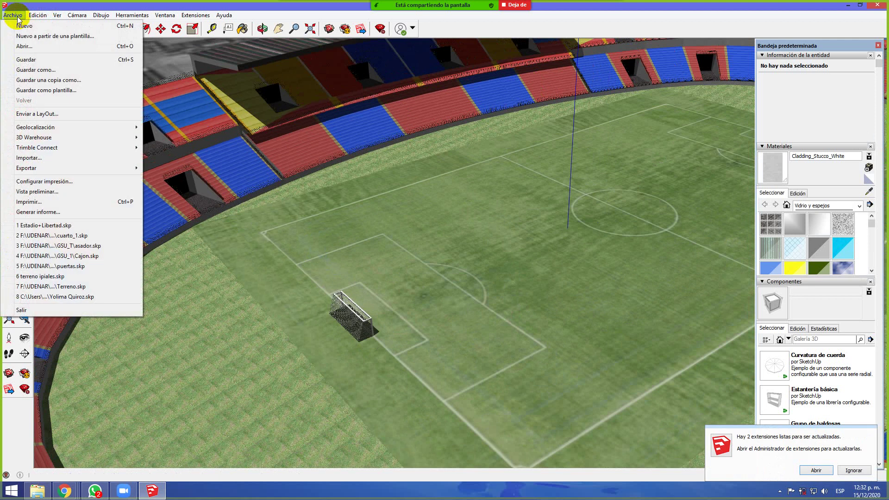
{"action": "left_click", "coordinate": [55, 160]}
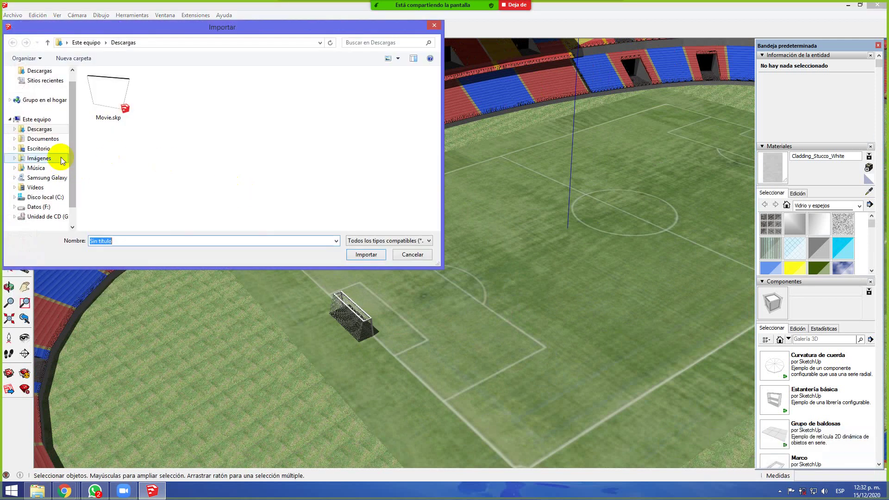
{"action": "scroll", "coordinate": [74, 157], "scroll_direction": "down", "scroll_amount": 1}
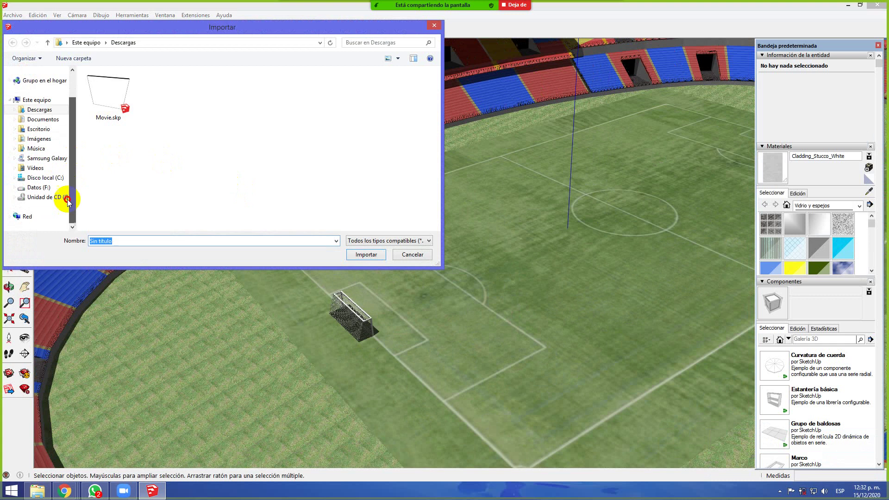
{"action": "left_click", "coordinate": [45, 179]}
{"action": "left_click", "coordinate": [38, 187]}
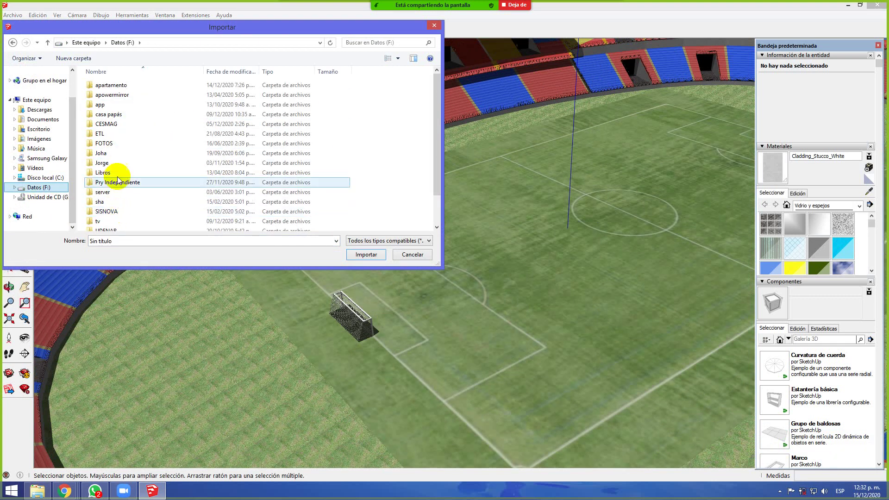
{"action": "double_click", "coordinate": [115, 228]}
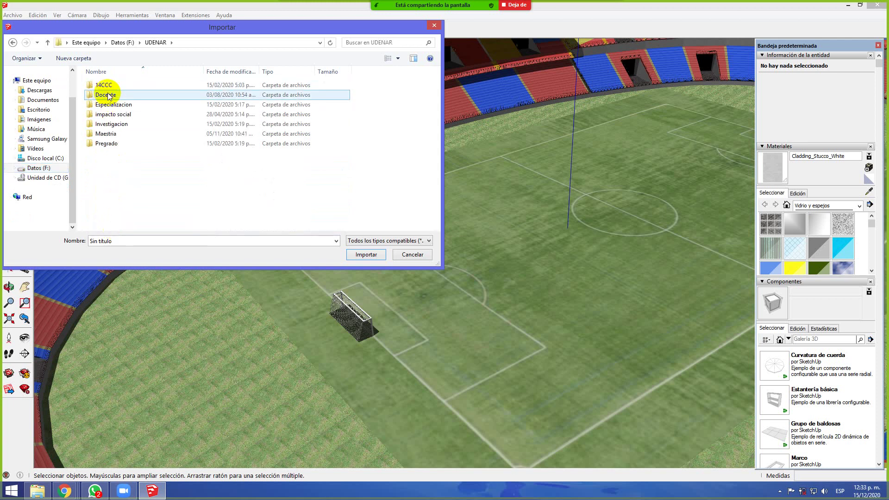
{"action": "double_click", "coordinate": [109, 96]}
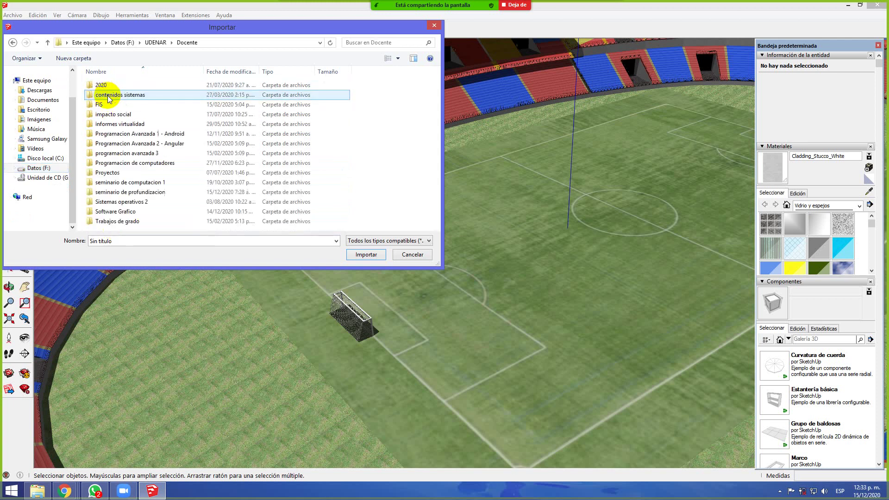
{"action": "double_click", "coordinate": [145, 212]}
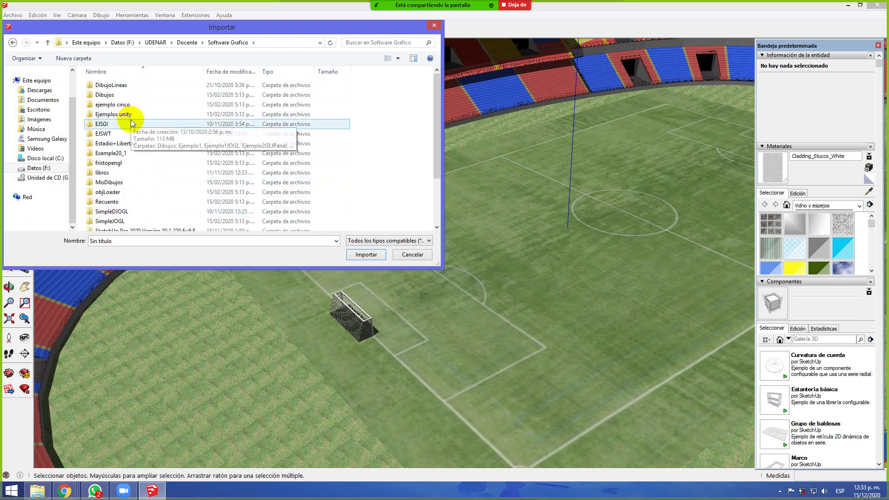
{"action": "double_click", "coordinate": [132, 133]}
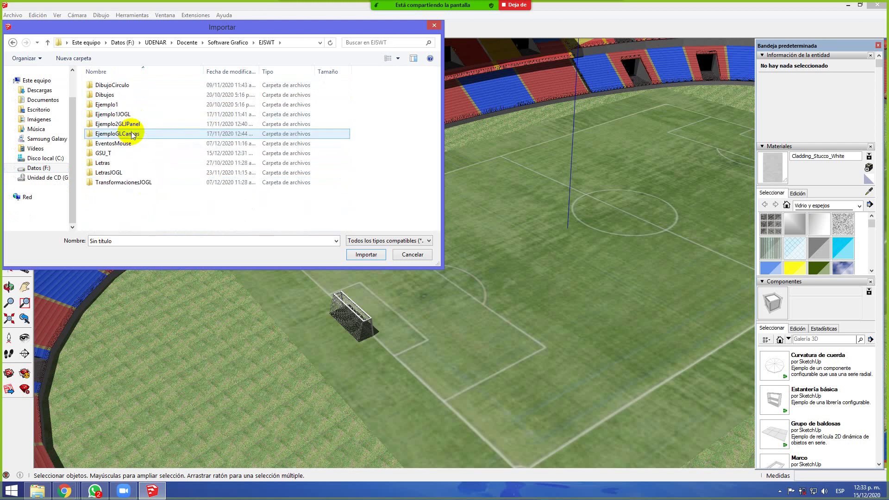
{"action": "double_click", "coordinate": [124, 154]}
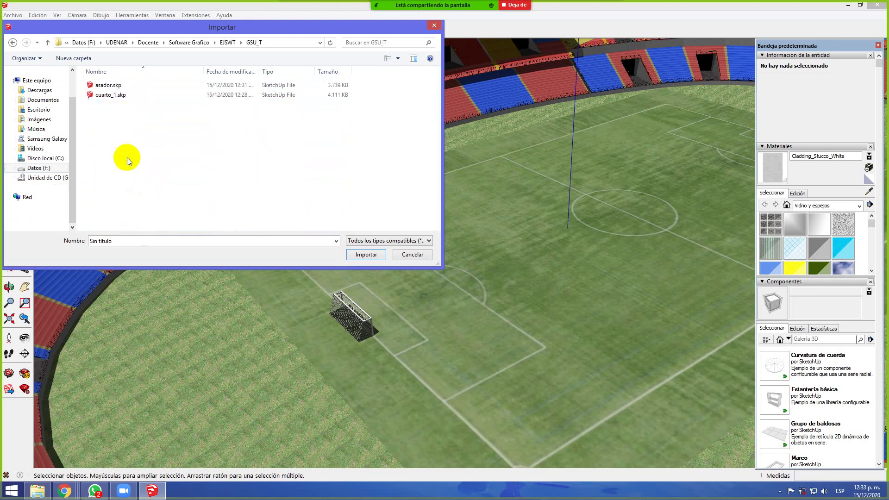
Import asador.skp and place the grill on the grass of the penalty area in front of the near goal
{"action": "double_click", "coordinate": [114, 85]}
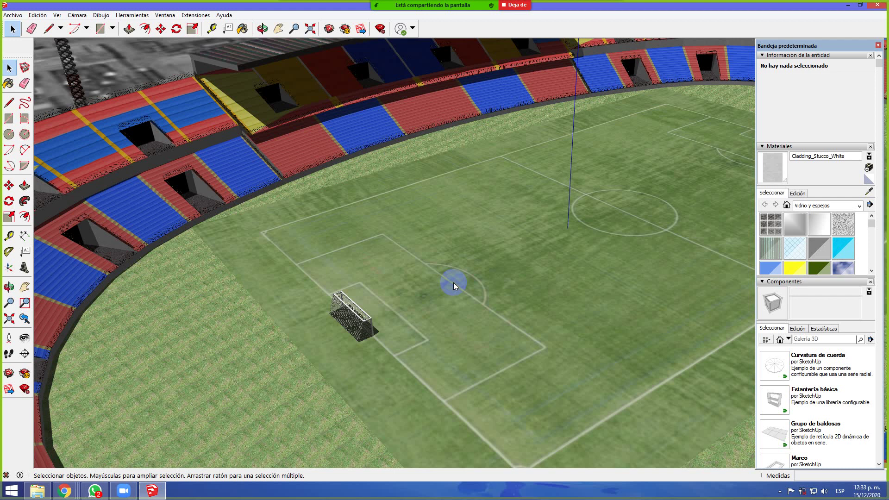
{"action": "scroll", "coordinate": [471, 295], "scroll_direction": "up", "scroll_amount": 2}
{"action": "scroll", "coordinate": [374, 292], "scroll_direction": "up", "scroll_amount": 6}
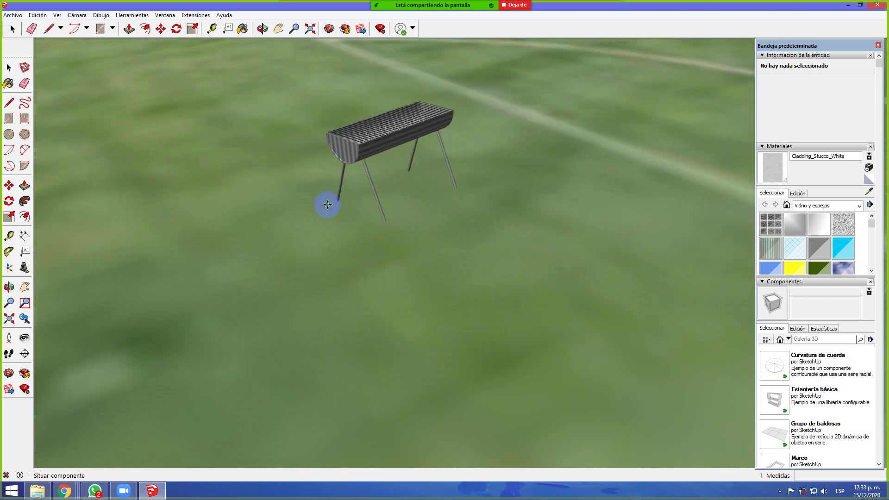
{"action": "left_click", "coordinate": [335, 193]}
Examine the imported grill up close, including its grate, corrugated body, legs and shadow
{"action": "scroll", "coordinate": [478, 192], "scroll_direction": "down", "scroll_amount": 2}
{"action": "scroll", "coordinate": [403, 189], "scroll_direction": "up", "scroll_amount": 5}
{"action": "middle_click_drag", "start_coordinate": [315, 163], "coordinate": [509, 286]}
{"action": "middle_click_drag", "start_coordinate": [302, 252], "coordinate": [536, 271]}
{"action": "scroll", "coordinate": [131, 264], "scroll_direction": "up", "scroll_amount": 3}
{"action": "scroll", "coordinate": [284, 360], "scroll_direction": "up", "scroll_amount": 2}
{"action": "scroll", "coordinate": [284, 361], "scroll_direction": "down", "scroll_amount": 3}
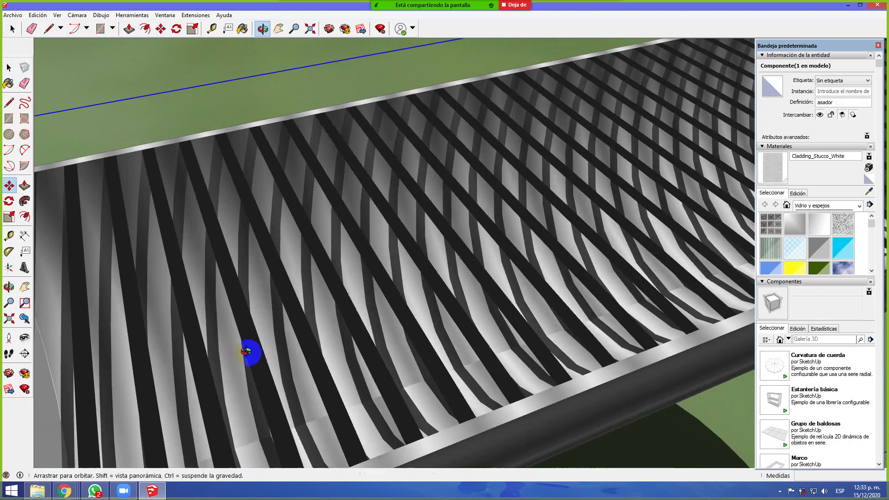
{"action": "scroll", "coordinate": [338, 271], "scroll_direction": "down", "scroll_amount": 2}
{"action": "middle_click_drag", "start_coordinate": [337, 272], "coordinate": [565, 287]}
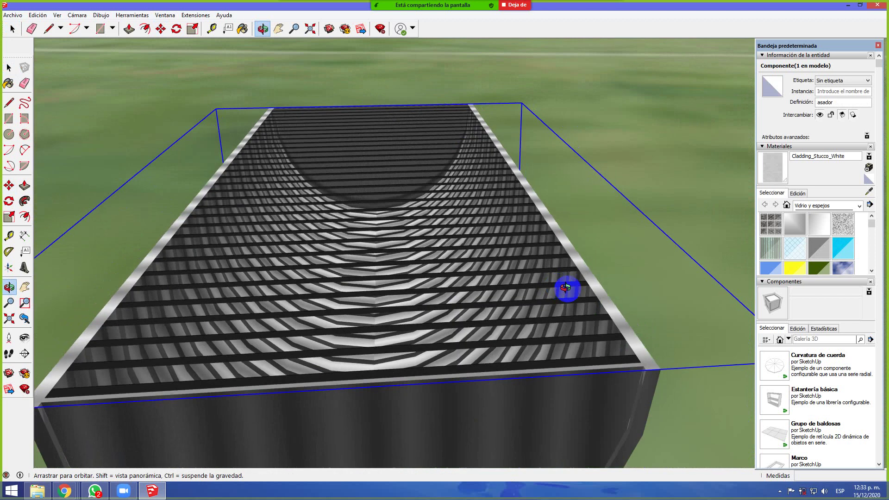
{"action": "scroll", "coordinate": [520, 338], "scroll_direction": "up", "scroll_amount": 5}
{"action": "middle_click_drag", "start_coordinate": [326, 324], "coordinate": [316, 235]}
{"action": "middle_click_drag", "start_coordinate": [308, 176], "coordinate": [369, 324]}
{"action": "scroll", "coordinate": [369, 324], "scroll_direction": "down", "scroll_amount": 10}
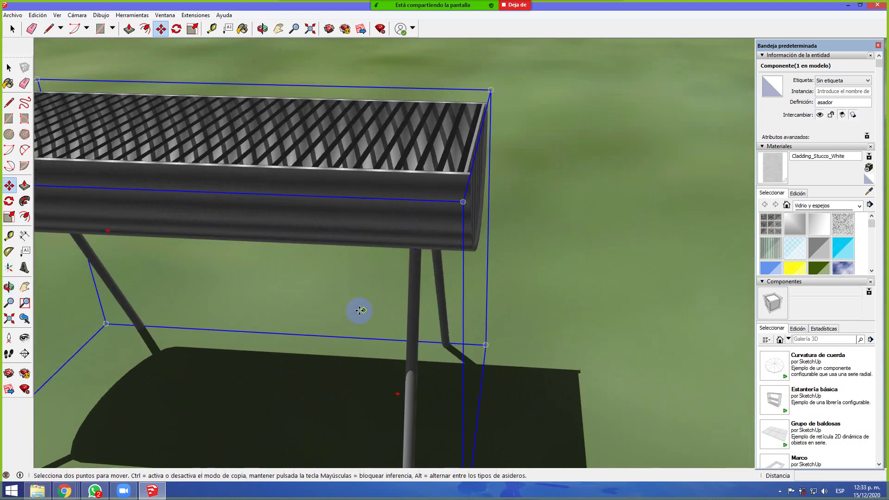
Examine how the grill sits within the stadium, looking across the pitch, goals and stands
{"action": "middle_click_drag", "start_coordinate": [224, 346], "coordinate": [353, 271]}
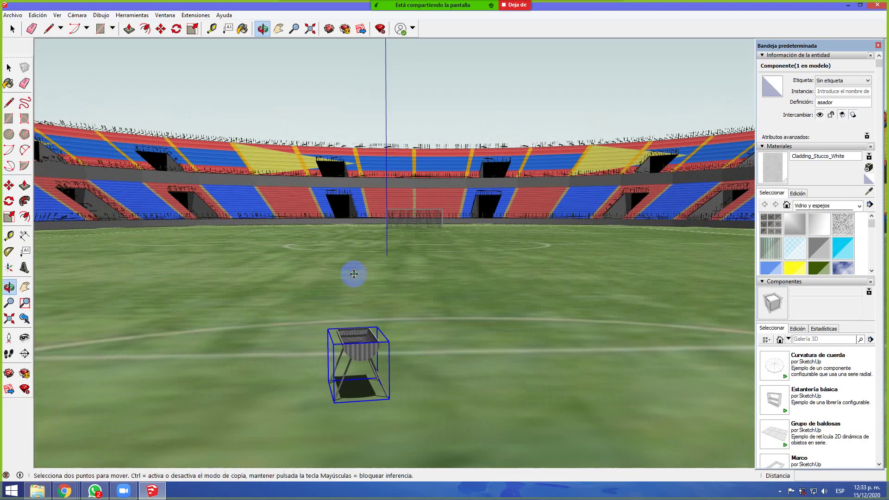
{"action": "scroll", "coordinate": [324, 283], "scroll_direction": "up", "scroll_amount": 5}
{"action": "key", "text": "m"}
{"action": "scroll", "coordinate": [271, 240], "scroll_direction": "down", "scroll_amount": 6}
{"action": "scroll", "coordinate": [274, 243], "scroll_direction": "up", "scroll_amount": 5}
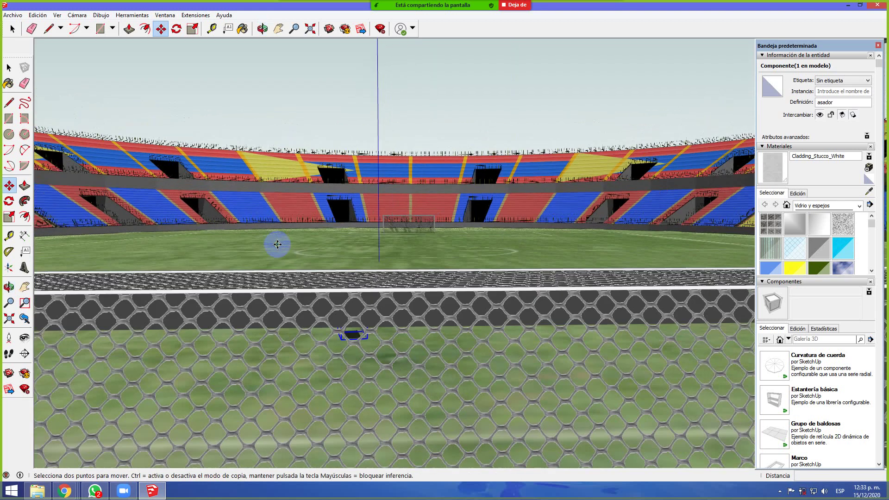
{"action": "middle_click_drag", "start_coordinate": [274, 245], "coordinate": [315, 259]}
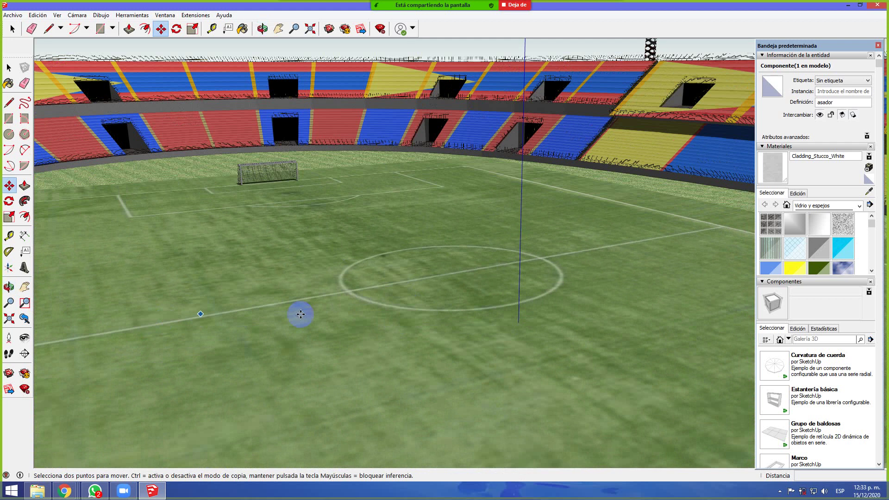
{"action": "middle_click_drag", "start_coordinate": [458, 314], "coordinate": [143, 284]}
{"action": "scroll", "coordinate": [314, 258], "scroll_direction": "up", "scroll_amount": 5}
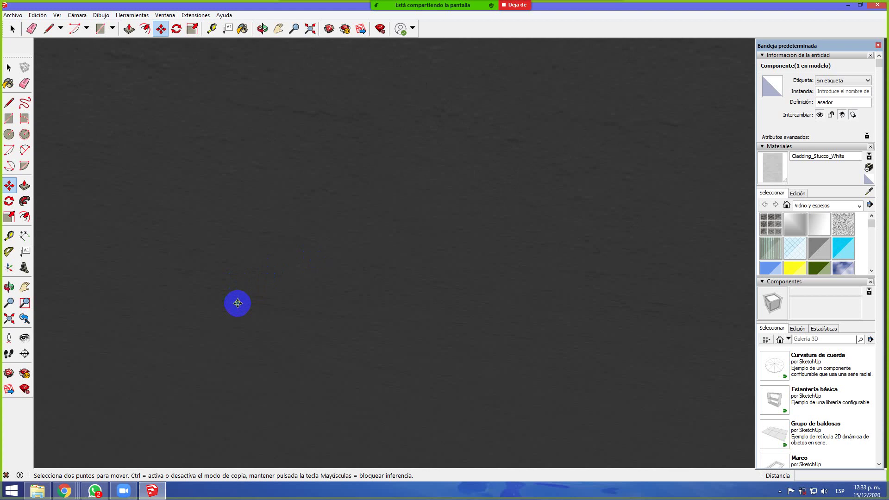
Move the grill about 0.96 m across the grass in front of the goal
{"action": "scroll", "coordinate": [237, 303], "scroll_direction": "down", "scroll_amount": 5}
{"action": "middle_click_drag", "start_coordinate": [238, 303], "coordinate": [204, 416]}
{"action": "middle_click_drag", "start_coordinate": [657, 324], "coordinate": [259, 285]}
{"action": "scroll", "coordinate": [205, 374], "scroll_direction": "up", "scroll_amount": 5}
{"action": "middle_click_drag", "start_coordinate": [205, 374], "coordinate": [268, 338]}
{"action": "scroll", "coordinate": [241, 319], "scroll_direction": "up", "scroll_amount": 5}
{"action": "scroll", "coordinate": [209, 310], "scroll_direction": "up", "scroll_amount": 6}
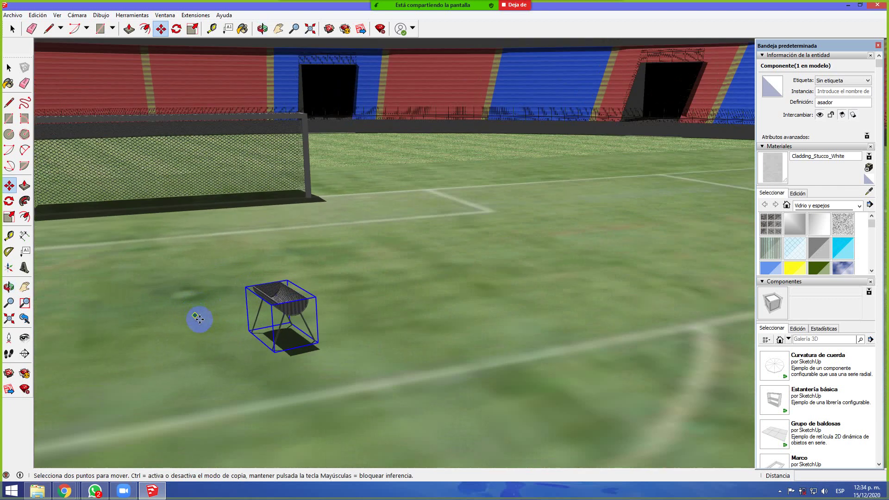
{"action": "left_click_drag", "start_coordinate": [159, 346], "coordinate": [338, 324]}
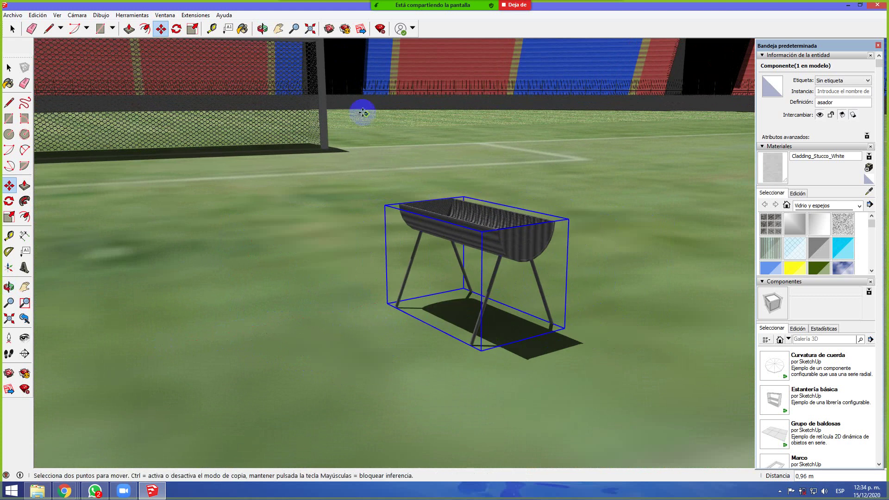
Rotate the grill on the grass by about 84° around the rear corner of its base
{"action": "left_click", "coordinate": [176, 29]}
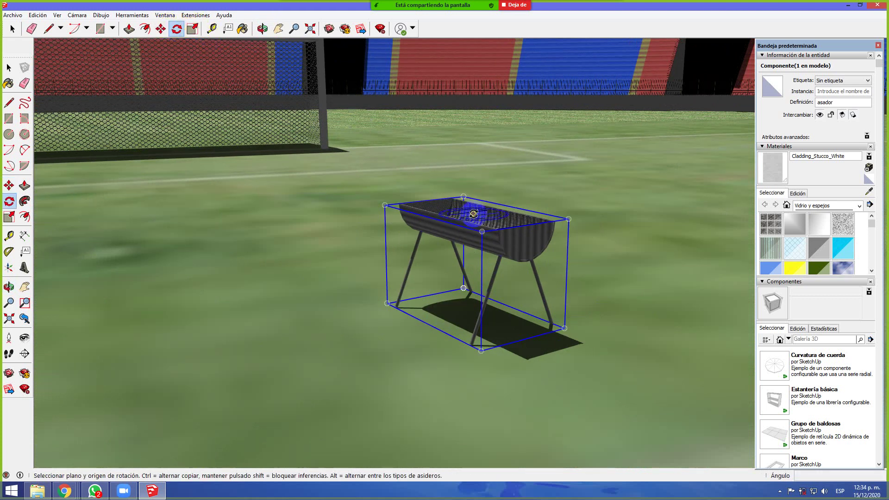
{"action": "middle_click_drag", "start_coordinate": [476, 211], "coordinate": [423, 343]}
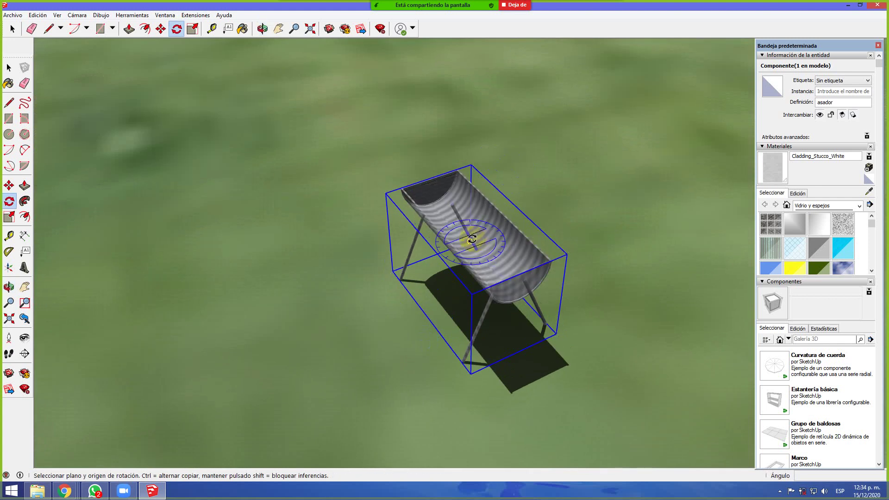
{"action": "left_click_drag", "start_coordinate": [470, 240], "coordinate": [599, 254]}
{"action": "key", "text": "Escape"}
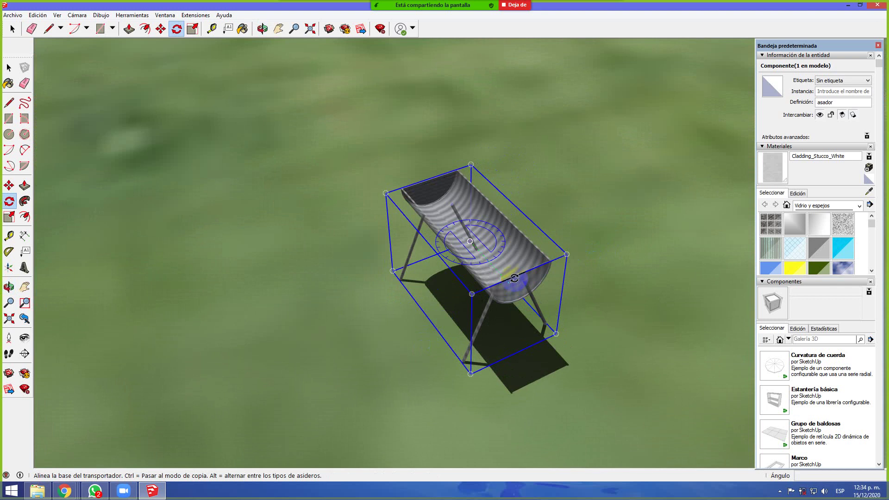
{"action": "left_click", "coordinate": [471, 294]}
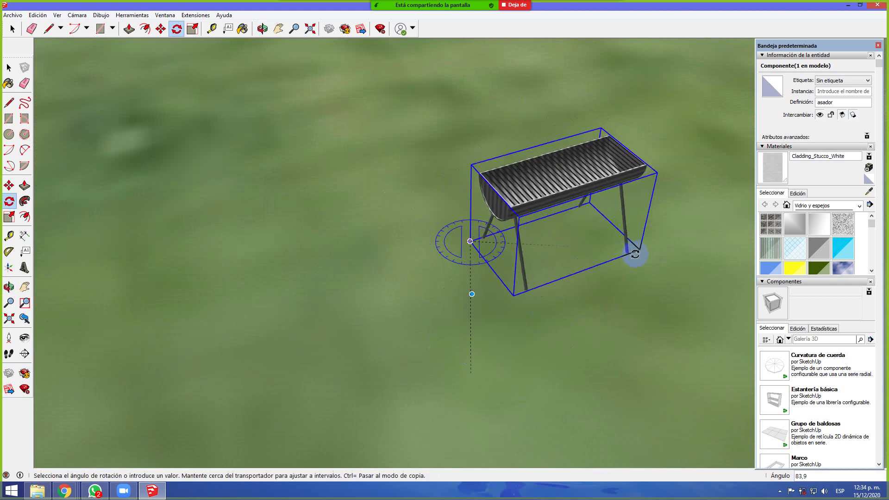
{"action": "left_click", "coordinate": [636, 256]}
{"action": "middle_click_drag", "start_coordinate": [579, 310], "coordinate": [341, 231]}
{"action": "middle_click_drag", "start_coordinate": [573, 307], "coordinate": [477, 303]}
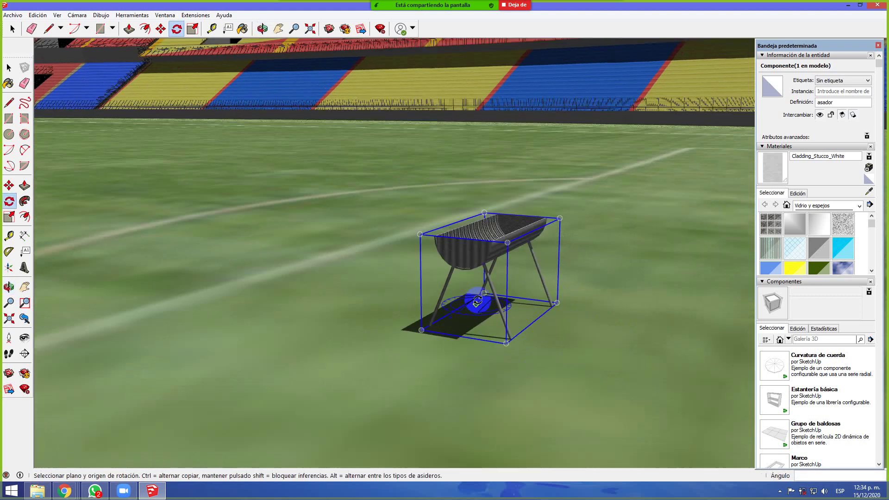
{"action": "middle_click_drag", "start_coordinate": [595, 312], "coordinate": [600, 366]}
{"action": "key", "text": "q"}
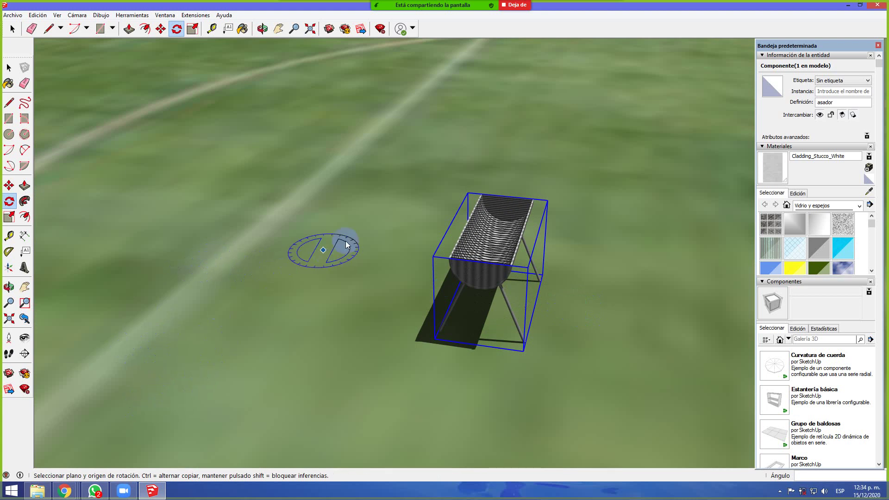
Close Estadio+Libertad.skp without saving and open cuarto_1.skp from the EJSWT > GSU_T folder
{"action": "left_click", "coordinate": [877, 6]}
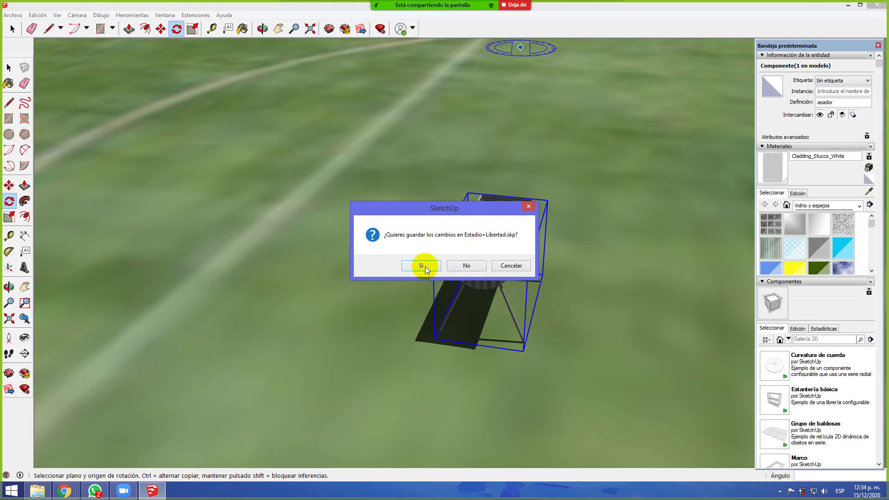
{"action": "left_click", "coordinate": [461, 265]}
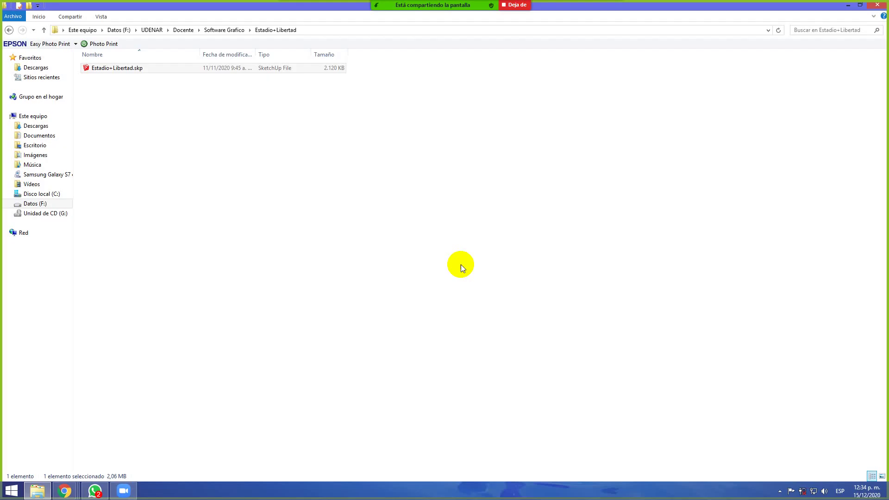
{"action": "left_click", "coordinate": [221, 31]}
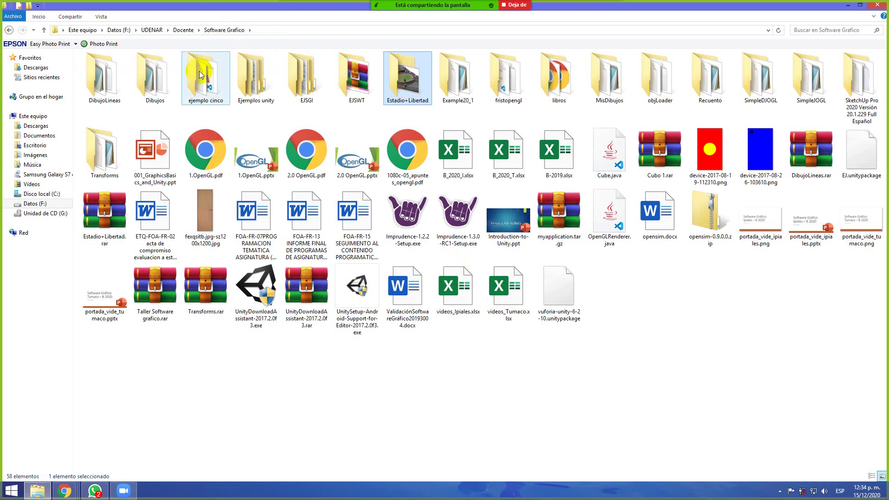
{"action": "double_click", "coordinate": [348, 80]}
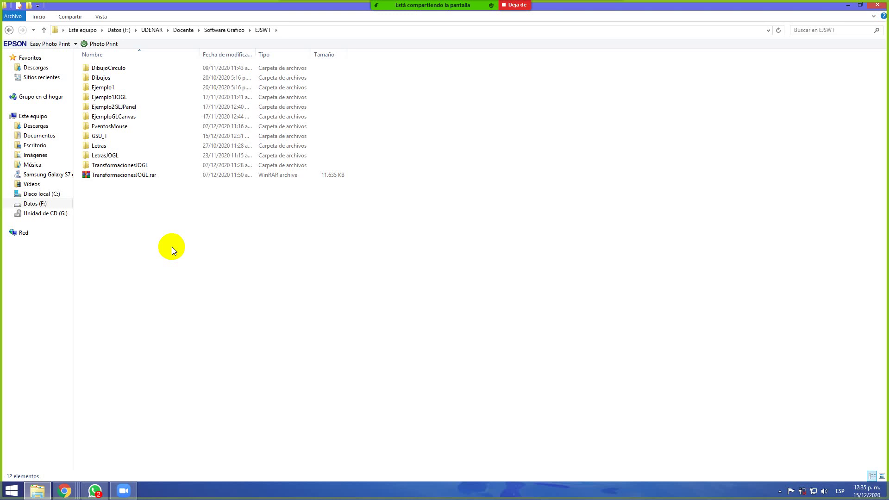
{"action": "double_click", "coordinate": [122, 136]}
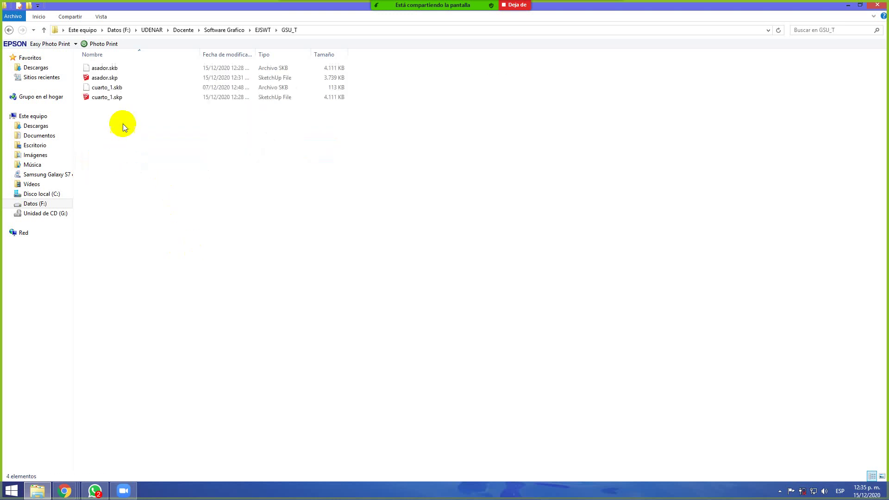
{"action": "left_click", "coordinate": [119, 98]}
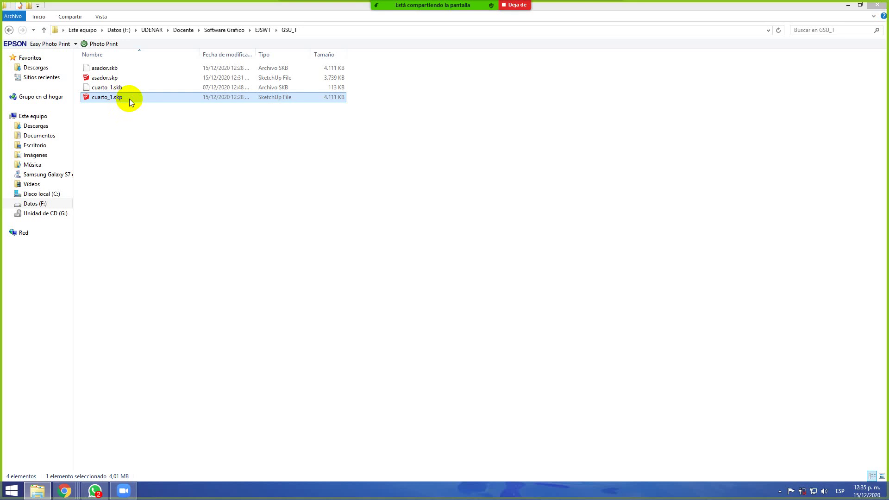
{"action": "double_click", "coordinate": [129, 98]}
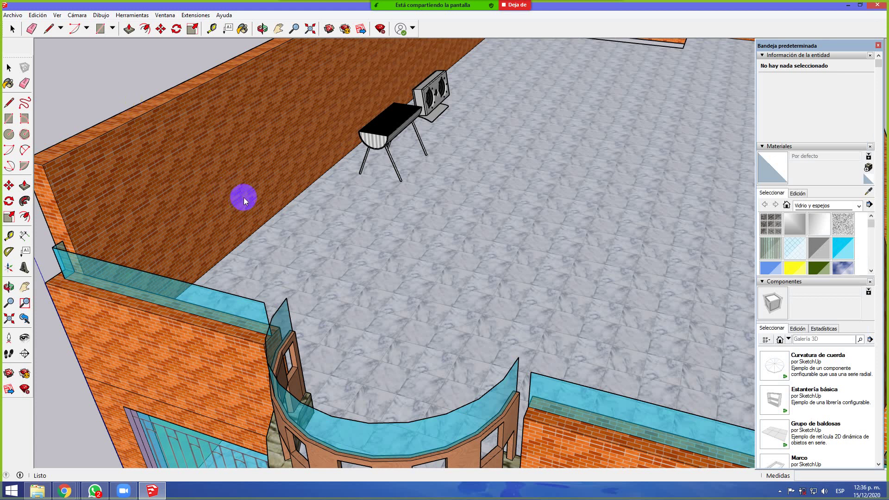
Copy the house group and paste the duplicate beside the original, side wall against side wall and facades aligned
{"action": "scroll", "coordinate": [214, 204], "scroll_direction": "down", "scroll_amount": 3}
{"action": "middle_click_drag", "start_coordinate": [214, 204], "coordinate": [333, 224]}
{"action": "middle_click_drag", "start_coordinate": [619, 272], "coordinate": [545, 250]}
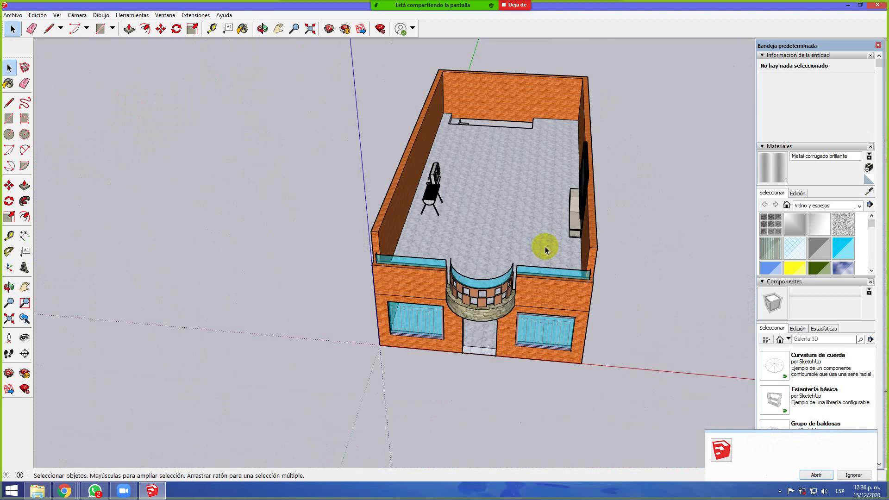
{"action": "left_click", "coordinate": [454, 254]}
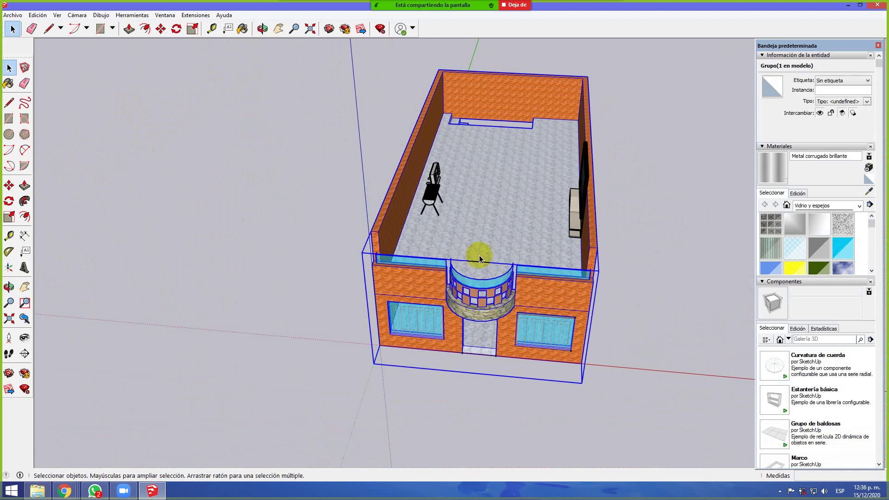
{"action": "key", "text": "ctrl+c"}
{"action": "key", "text": "ctrl+v"}
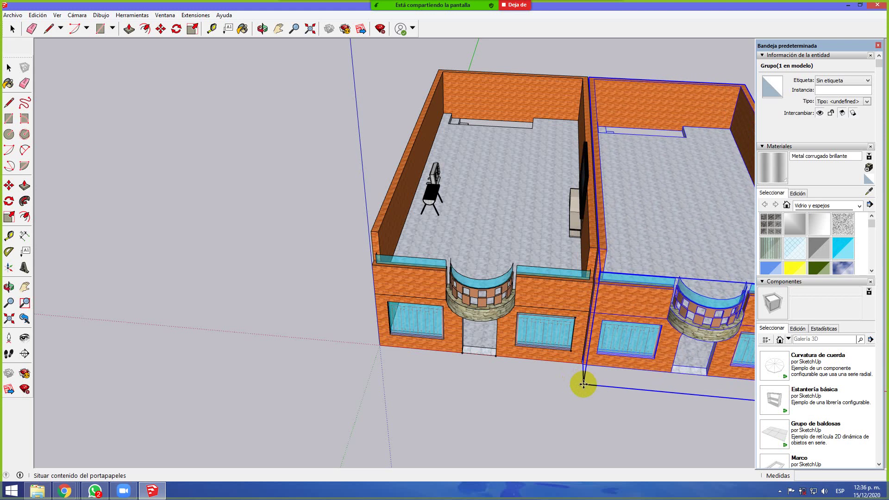
{"action": "left_click", "coordinate": [581, 384]}
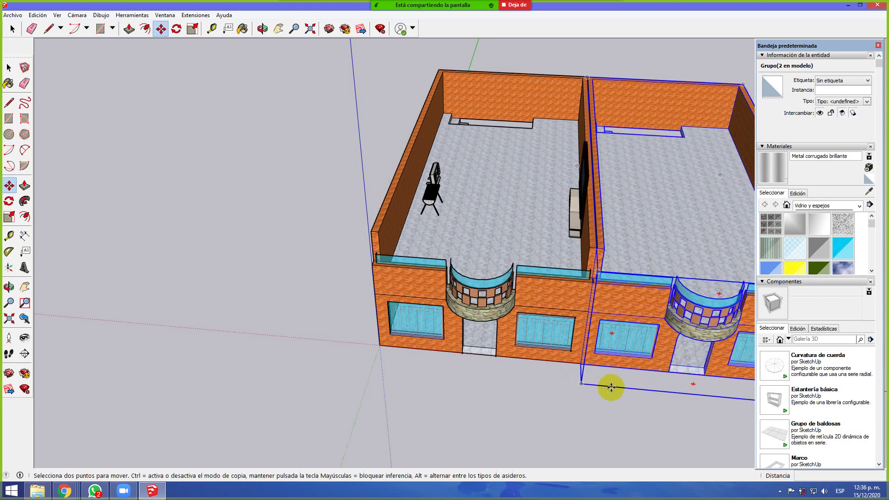
Paste a third house against the free side wall of the second one, continuing the row
{"action": "scroll", "coordinate": [472, 373], "scroll_direction": "down", "scroll_amount": 2}
{"action": "scroll", "coordinate": [671, 334], "scroll_direction": "down", "scroll_amount": 2}
{"action": "middle_click_drag", "start_coordinate": [712, 324], "coordinate": [625, 341]}
{"action": "middle_click_drag", "start_coordinate": [364, 335], "coordinate": [582, 383]}
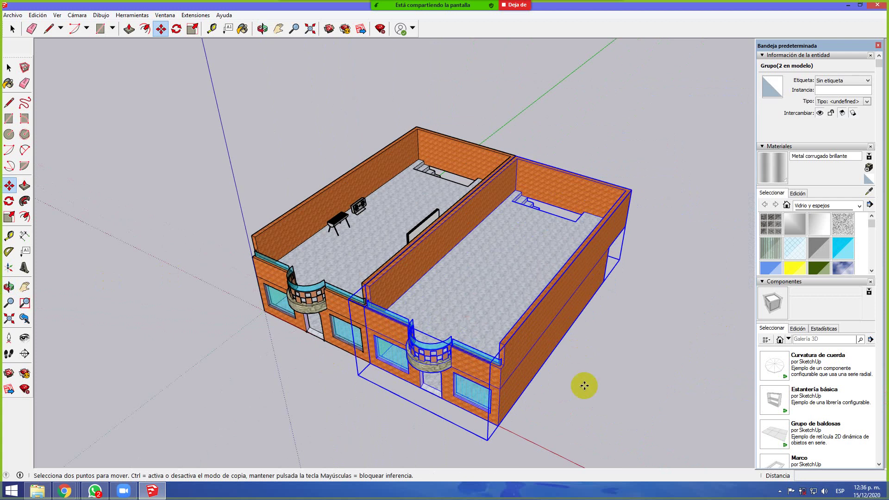
{"action": "key", "text": "ctrl+v"}
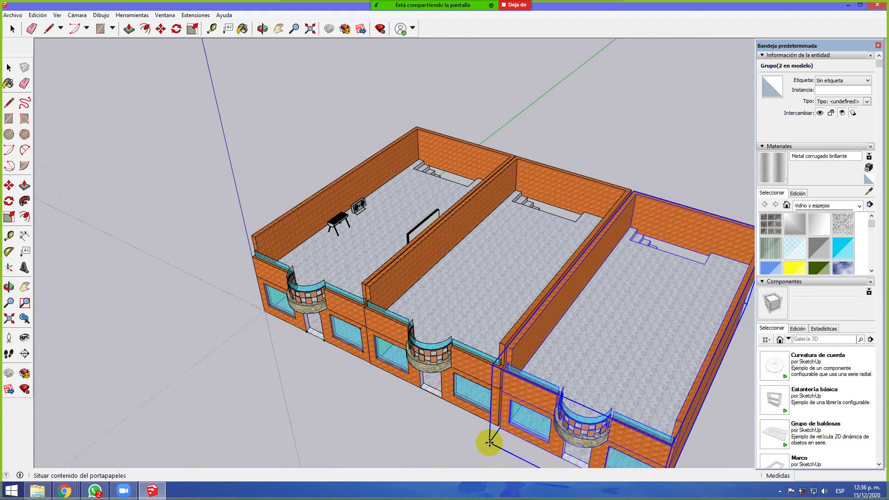
{"action": "left_click", "coordinate": [491, 444]}
{"action": "key", "text": "m"}
{"action": "scroll", "coordinate": [410, 385], "scroll_direction": "down", "scroll_amount": 5}
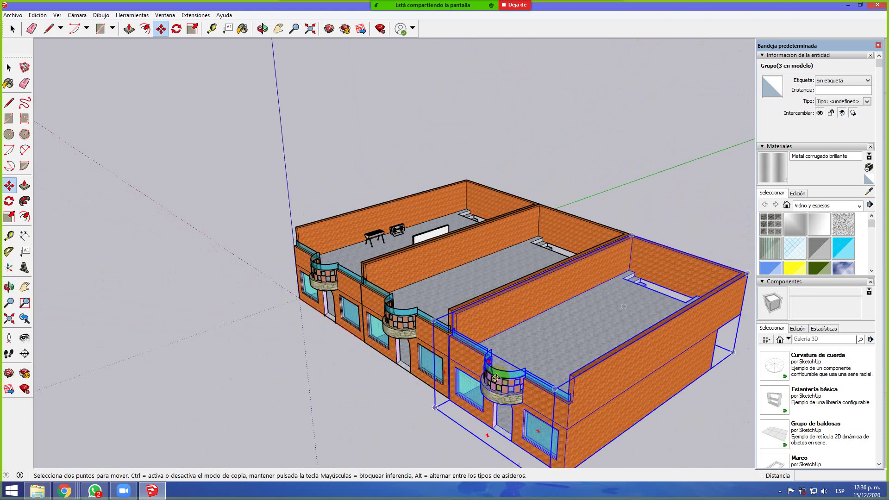
{"action": "middle_click_drag", "start_coordinate": [330, 372], "coordinate": [382, 359]}
{"action": "middle_click_drag", "start_coordinate": [659, 391], "coordinate": [407, 439]}
{"action": "left_click", "coordinate": [397, 441]}
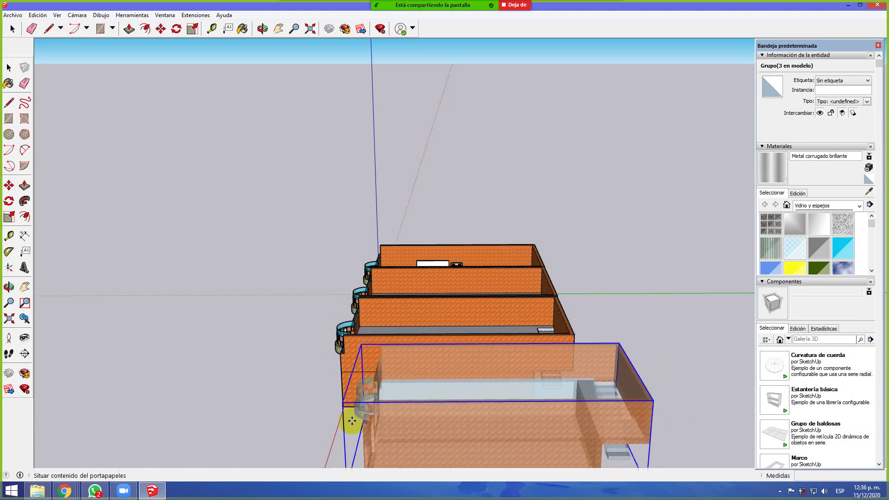
{"action": "key", "text": "Escape"}
Paste a fourth house at the end of the row, against the third one's side wall
{"action": "middle_click_drag", "start_coordinate": [324, 431], "coordinate": [674, 391]}
{"action": "key", "text": "ctrl+v"}
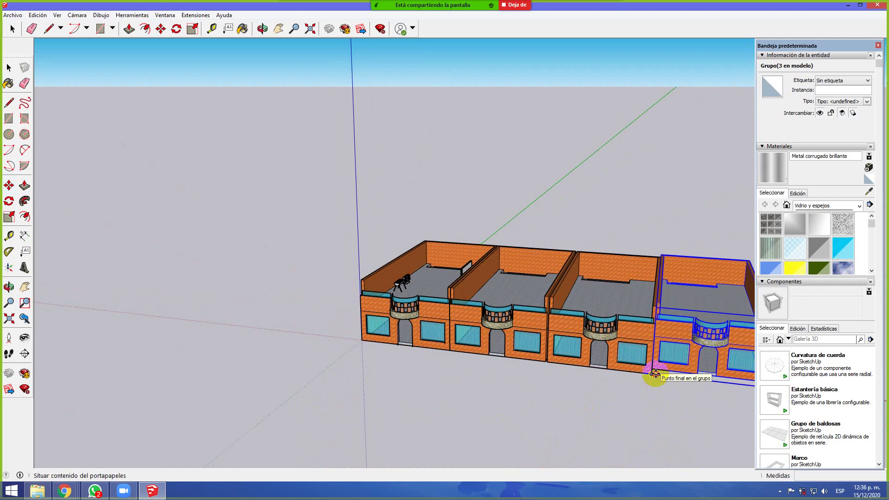
{"action": "left_click", "coordinate": [653, 375]}
{"action": "left_click", "coordinate": [619, 364]}
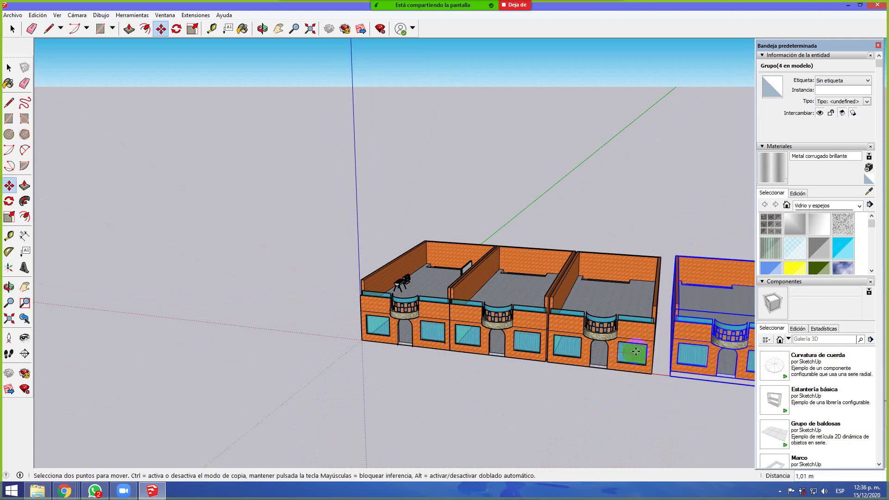
{"action": "key", "text": "Escape"}
Examine the row of four houses from the front, the end and the rear, including the joints between walls and the back stairs
{"action": "middle_click_drag", "start_coordinate": [673, 380], "coordinate": [468, 407]}
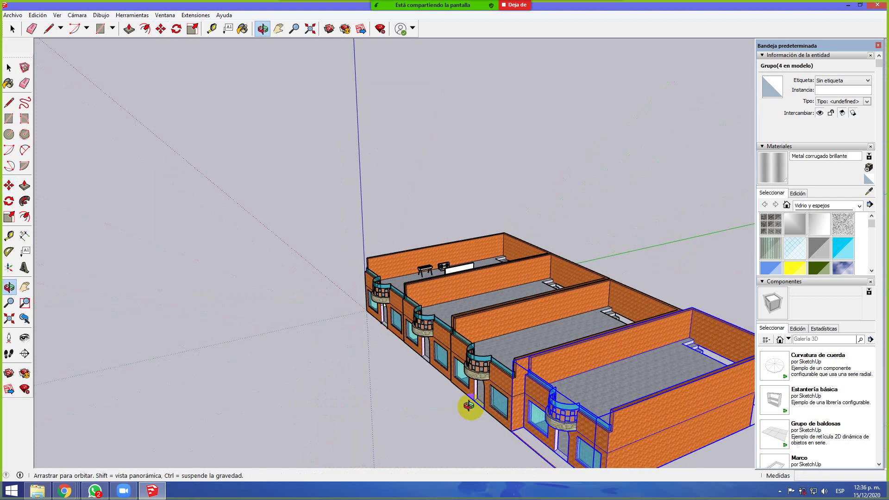
{"action": "scroll", "coordinate": [468, 407], "scroll_direction": "up", "scroll_amount": 4}
{"action": "middle_click_drag", "start_coordinate": [532, 400], "coordinate": [504, 404]}
{"action": "scroll", "coordinate": [528, 380], "scroll_direction": "down", "scroll_amount": 4}
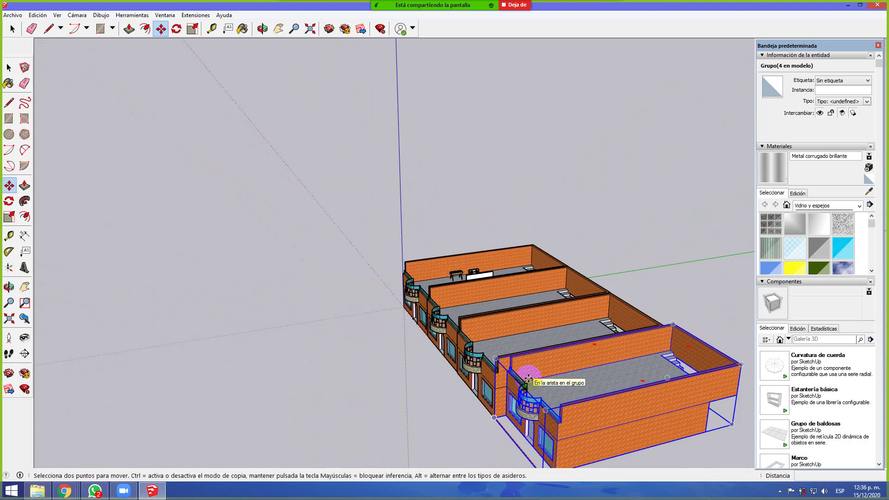
{"action": "middle_click_drag", "start_coordinate": [671, 291], "coordinate": [563, 363]}
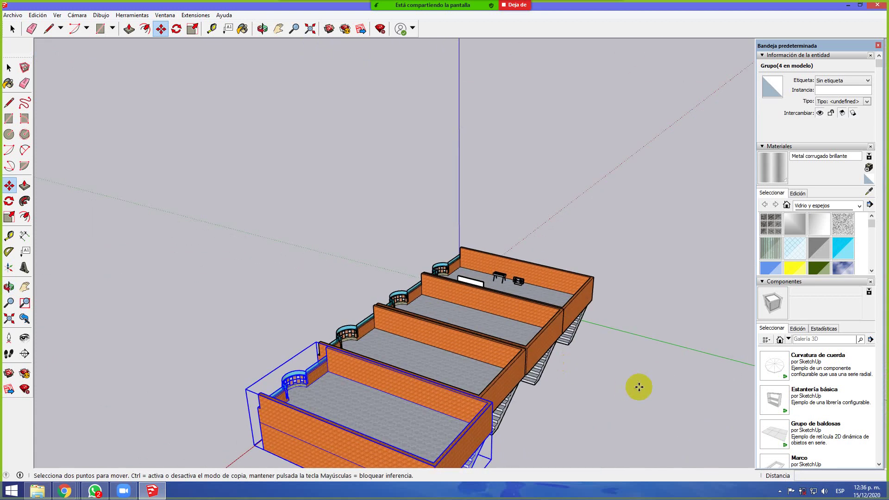
{"action": "middle_click_drag", "start_coordinate": [637, 384], "coordinate": [398, 320]}
{"action": "scroll", "coordinate": [426, 367], "scroll_direction": "up", "scroll_amount": 5}
{"action": "left_click_drag", "start_coordinate": [296, 262], "coordinate": [300, 307]}
{"action": "key", "text": "Escape"}
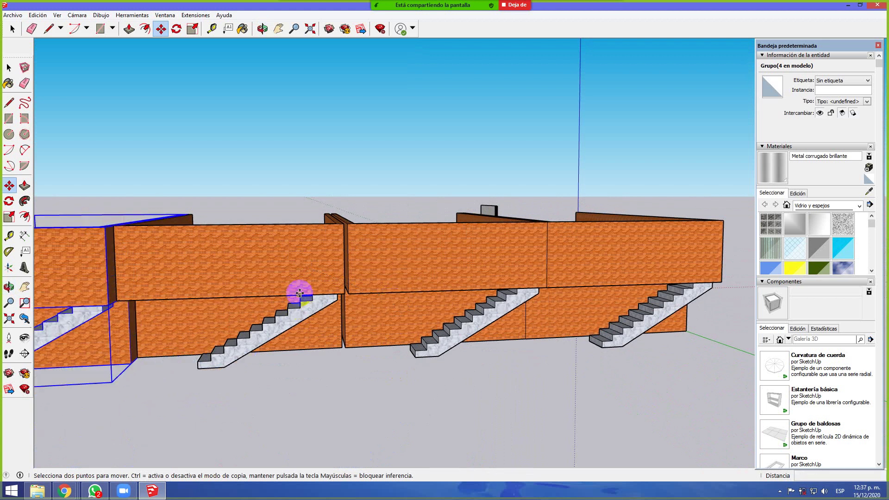